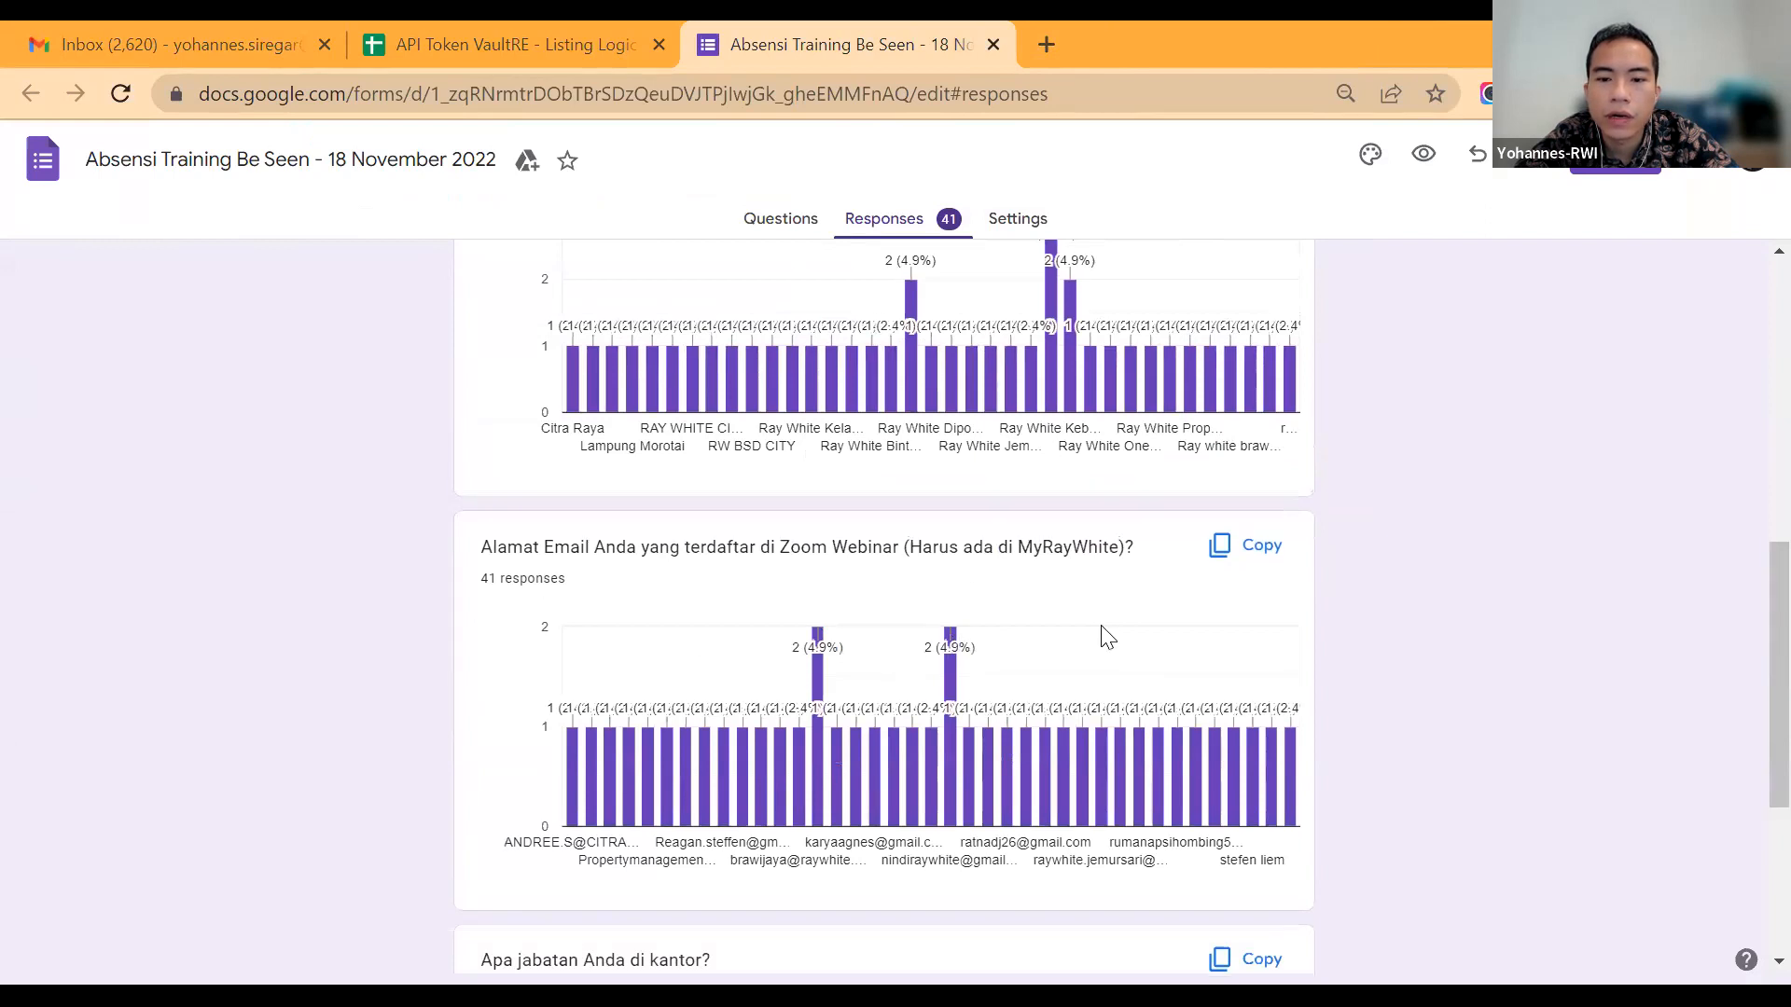
Step: Examine the attendance form's response summary, from the list of participant names to the Ray White office chart
scroll(1105, 634, up, 1)
scroll(1092, 631, up, 7)
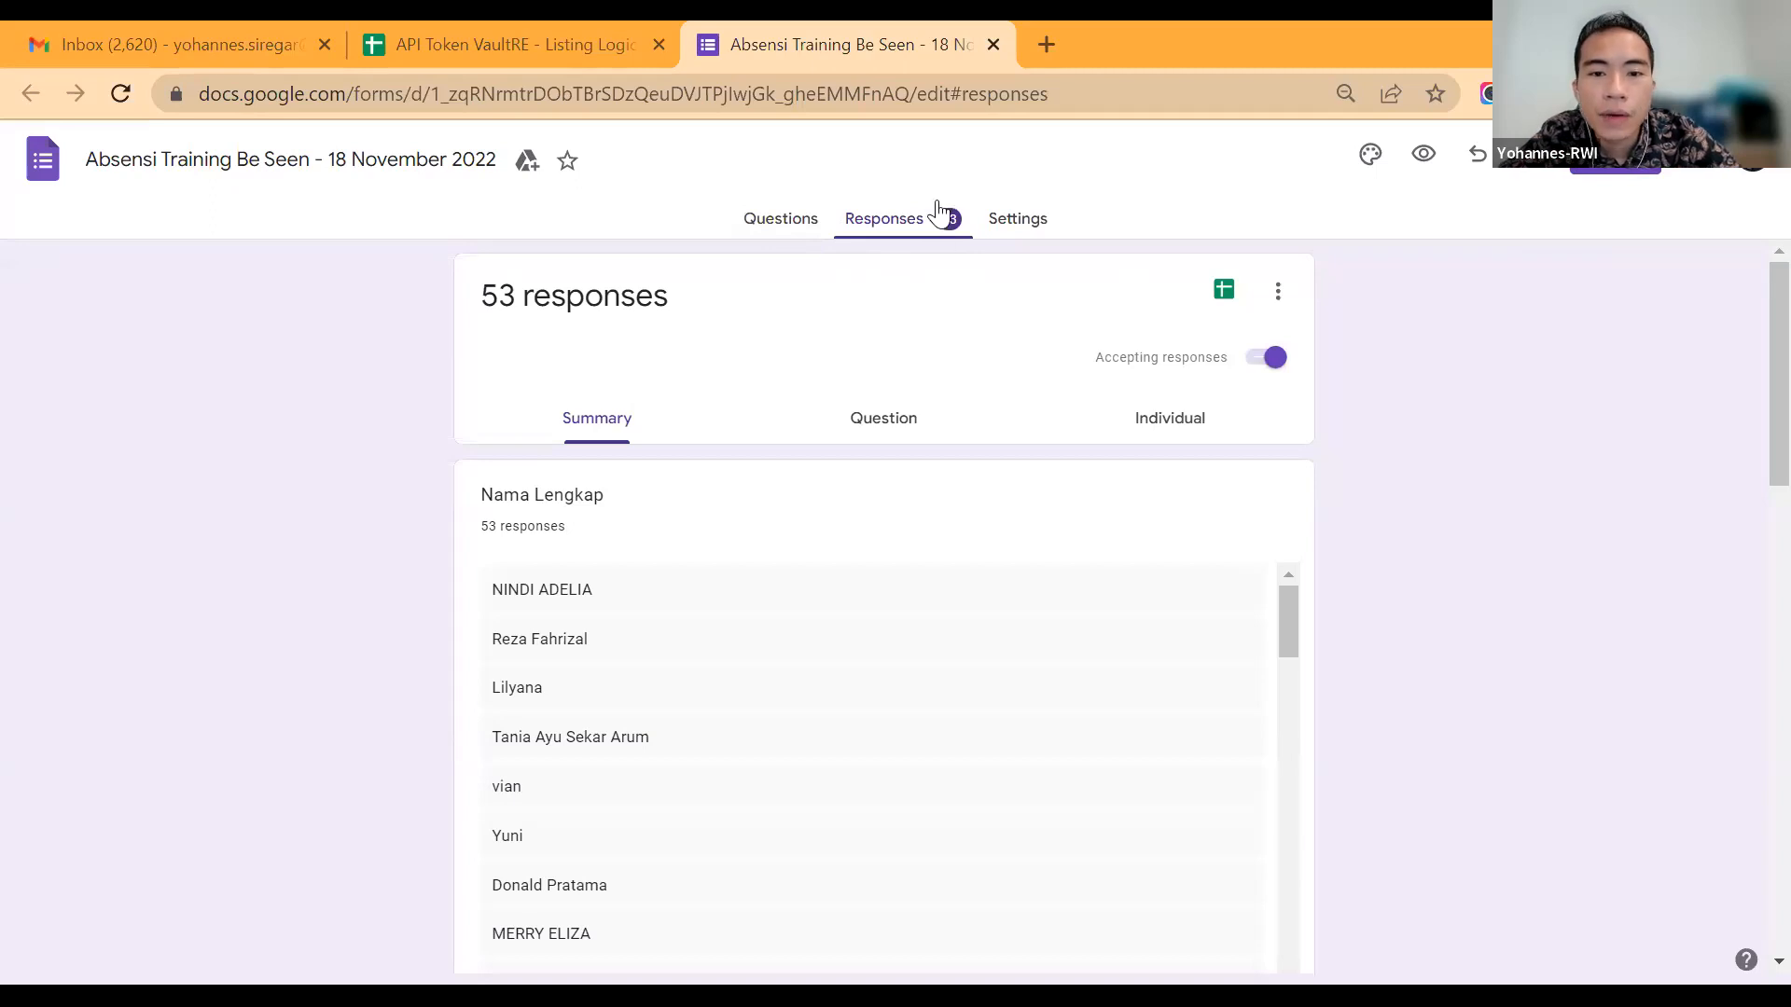
scroll(1055, 751, down, 2)
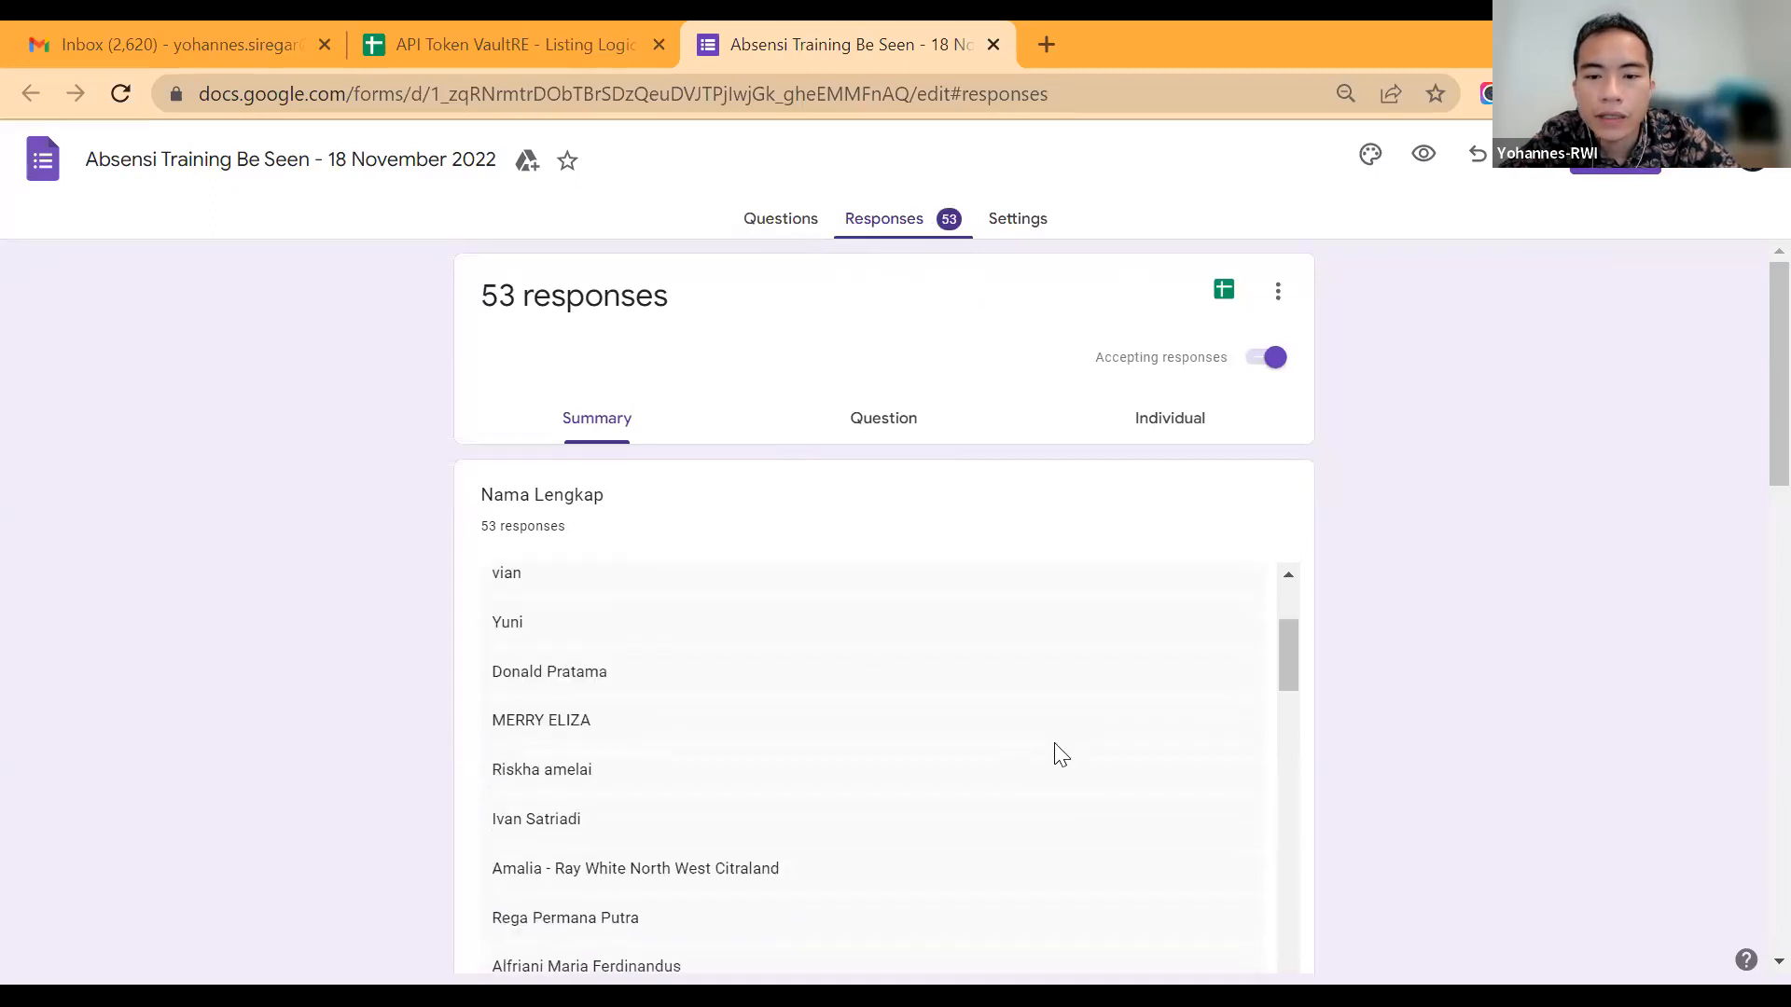
scroll(1529, 650, down, 1)
scroll(1524, 640, down, 7)
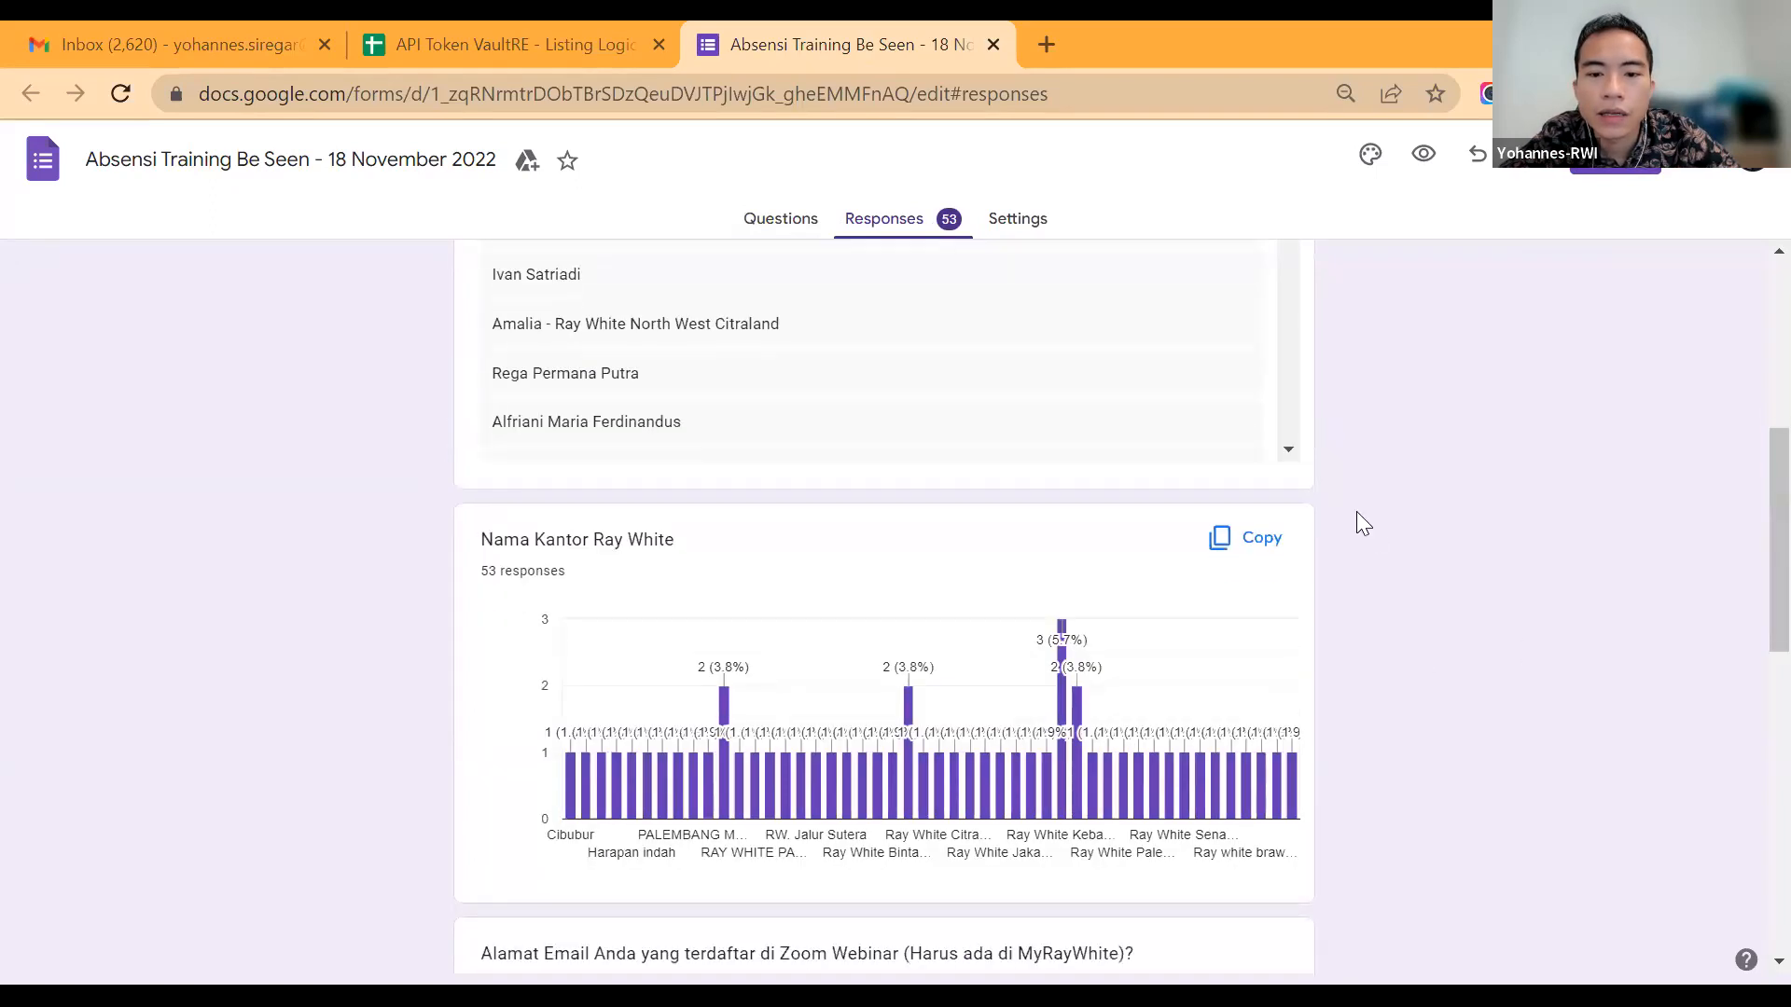
scroll(1055, 511, up, 8)
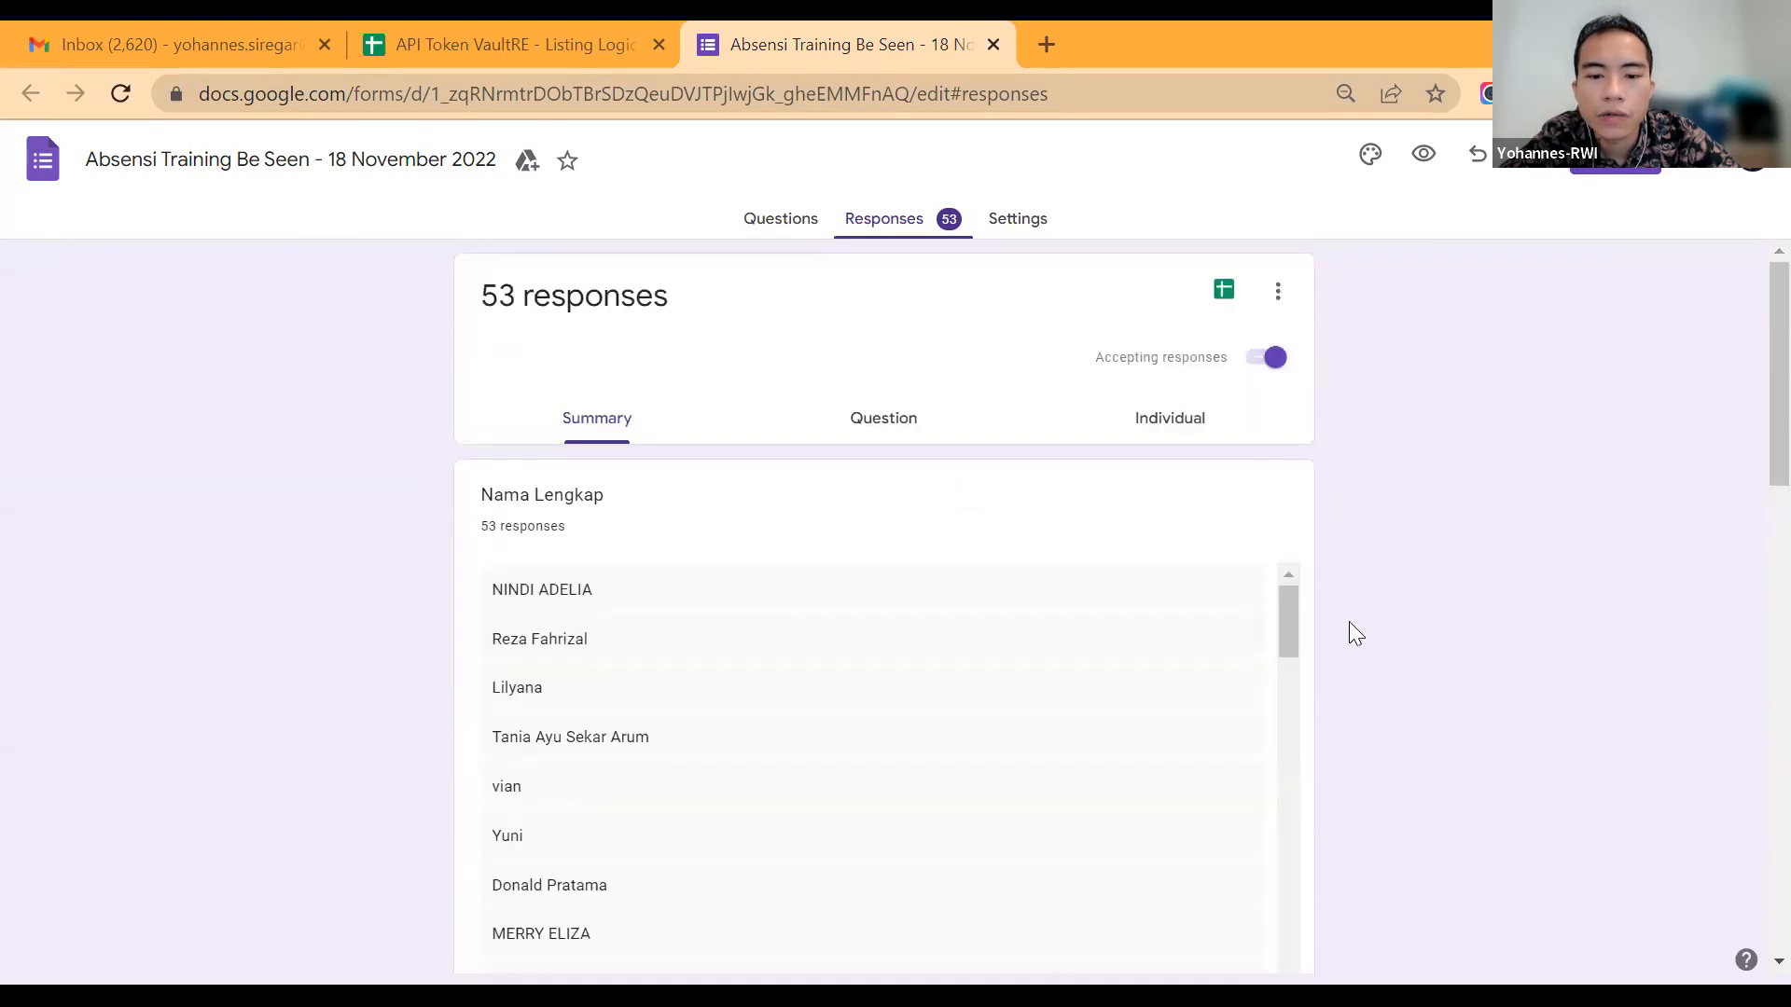
scroll(1349, 622, down, 14)
scroll(1349, 621, up, 14)
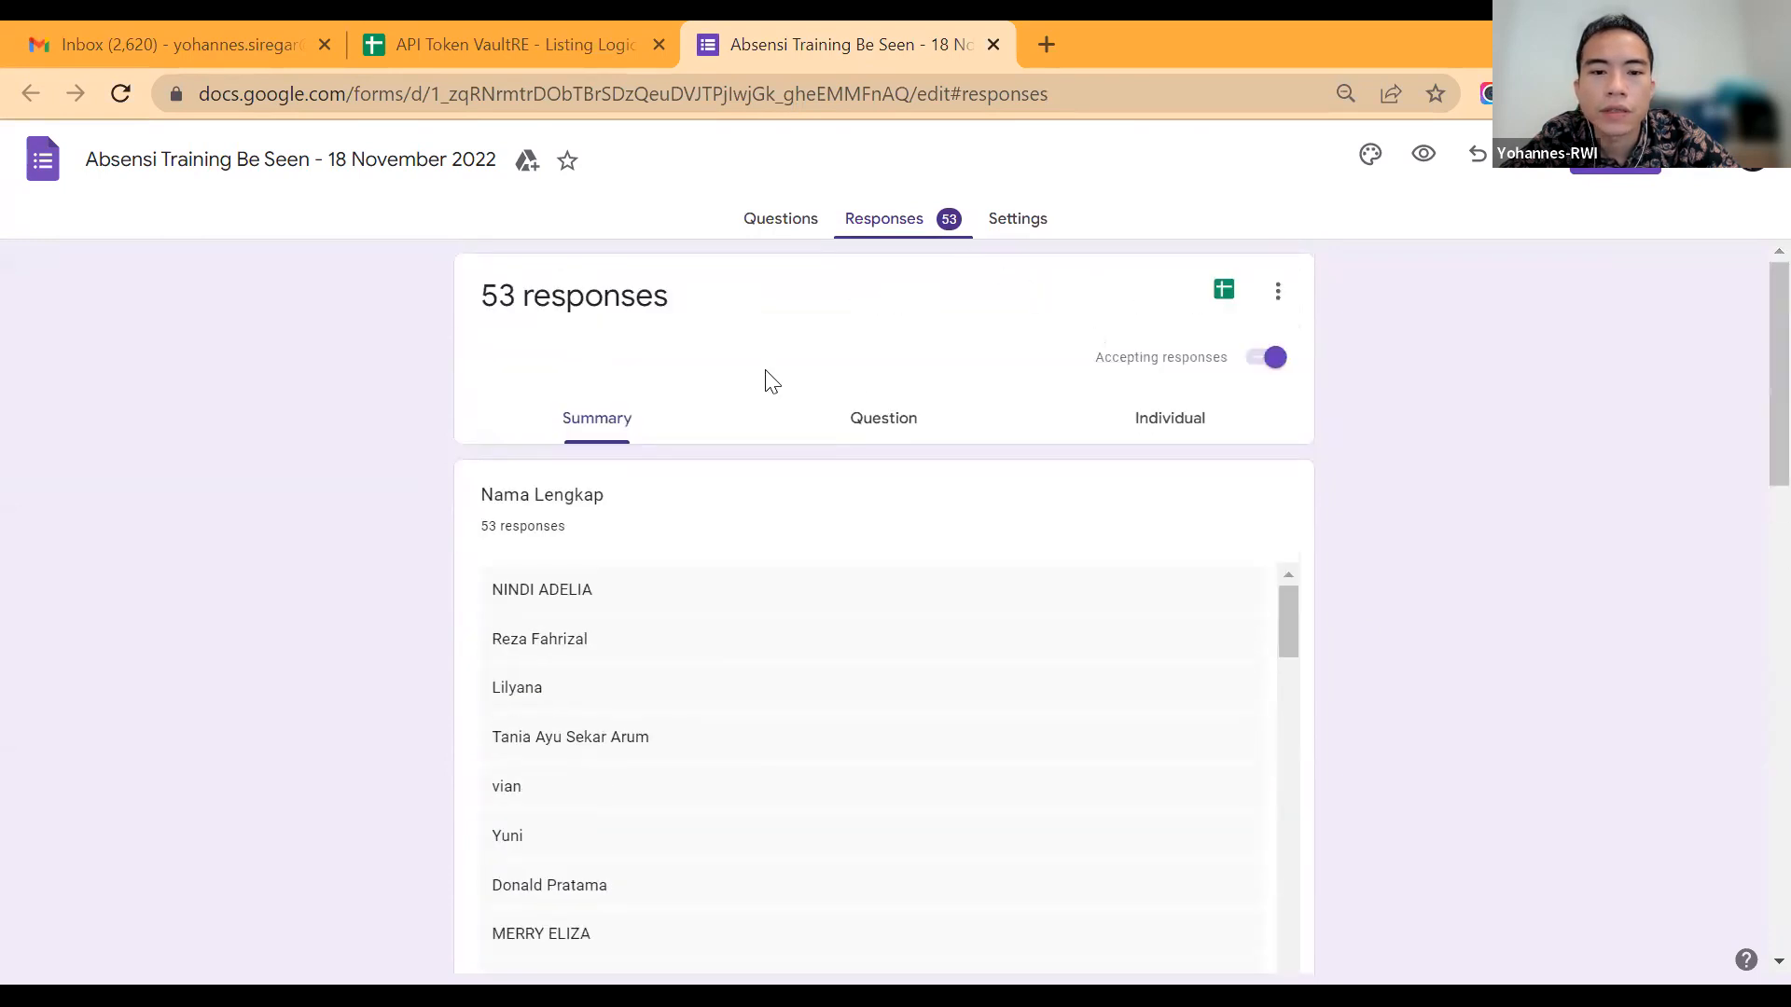
click(859, 411)
click(663, 407)
scroll(808, 456, down, 4)
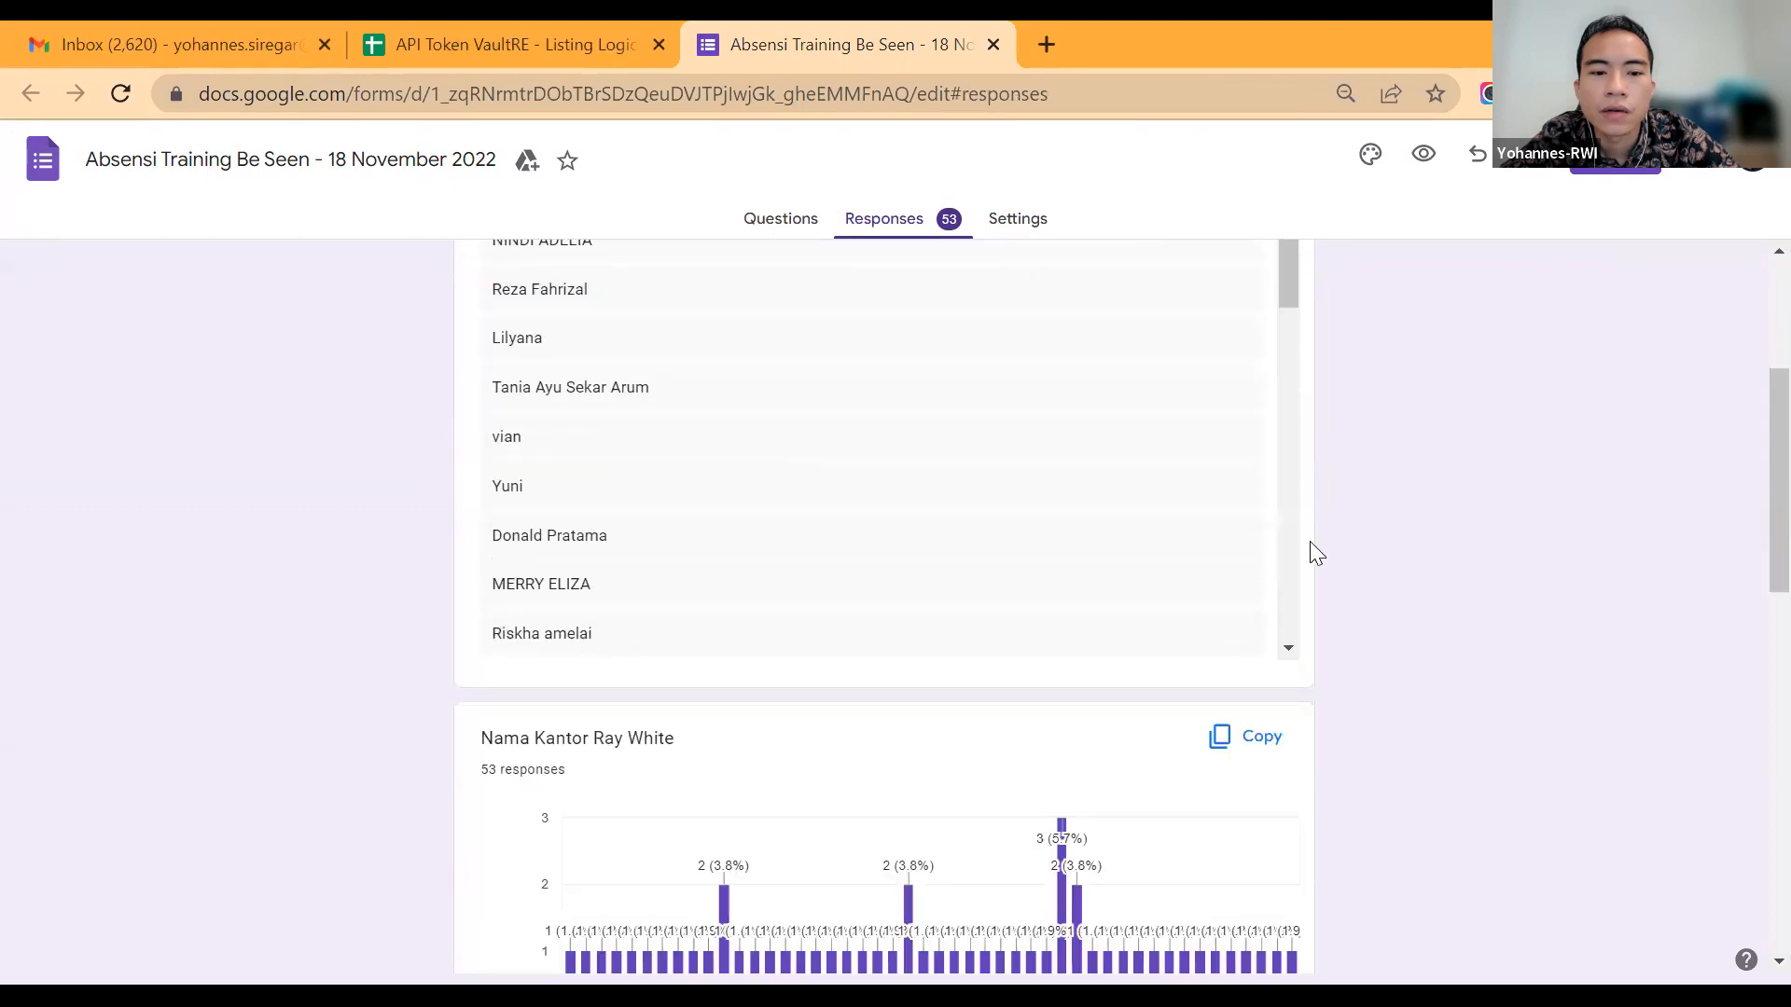
scroll(1310, 544, down, 3)
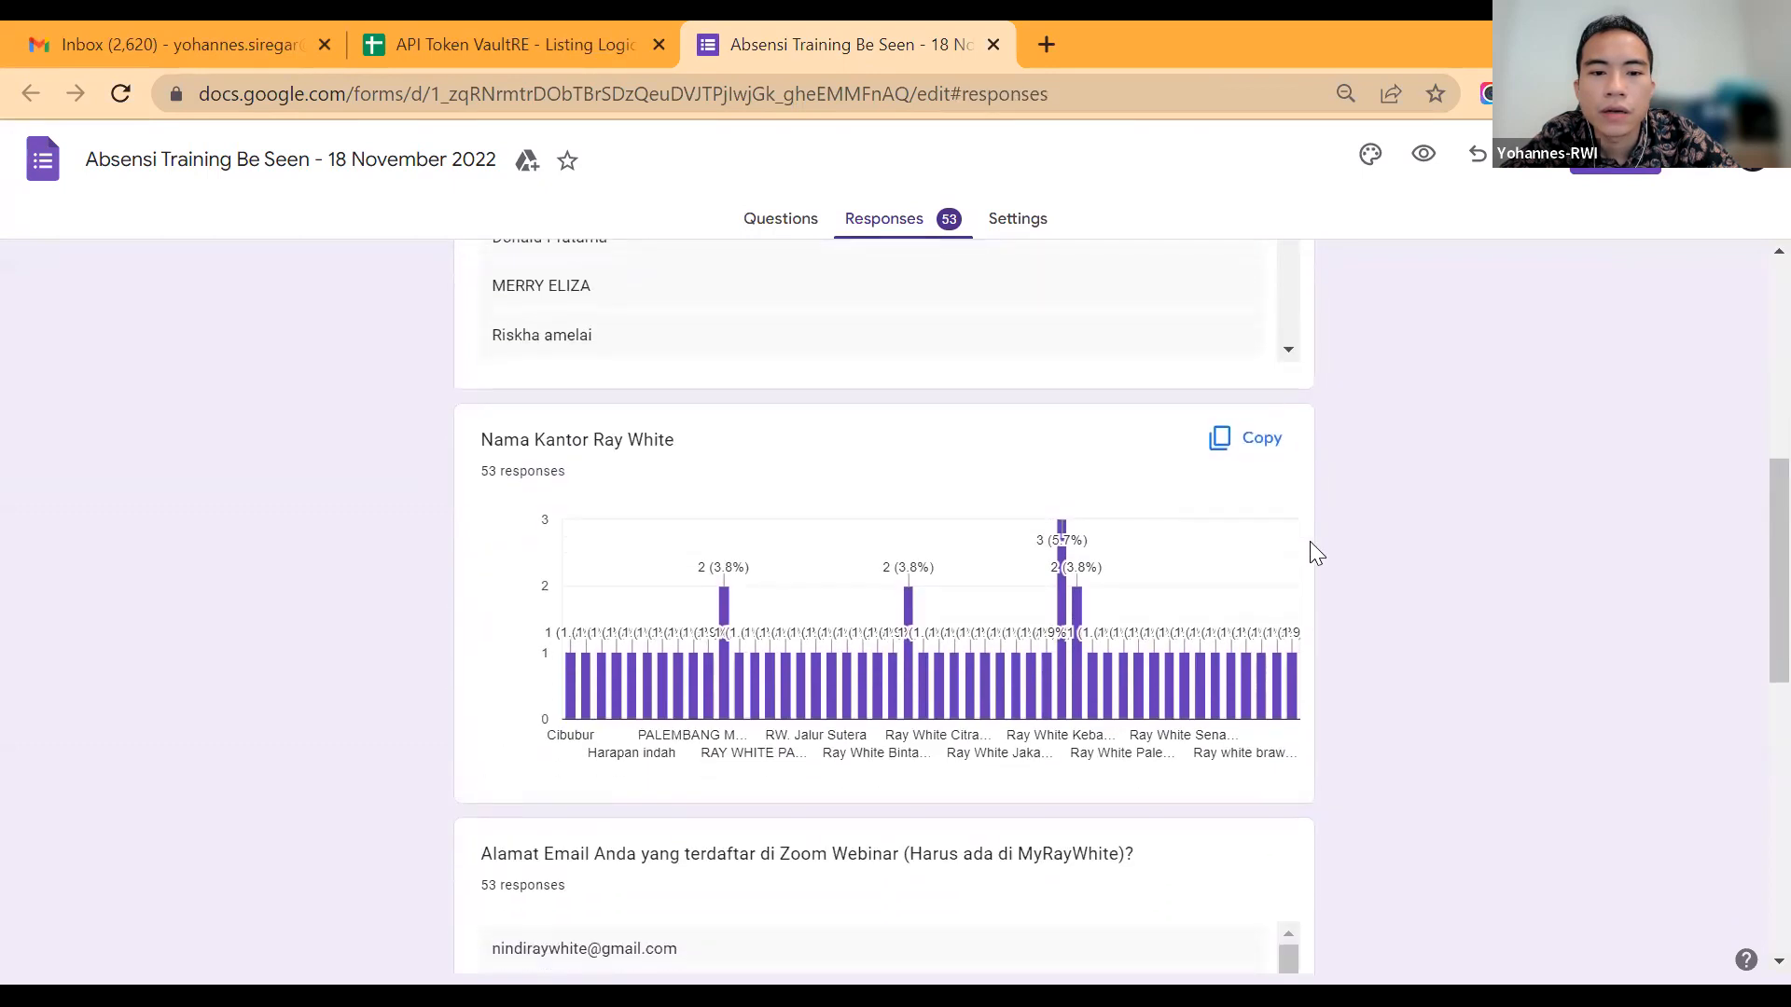
scroll(1249, 576, up, 1)
scroll(1253, 586, up, 2)
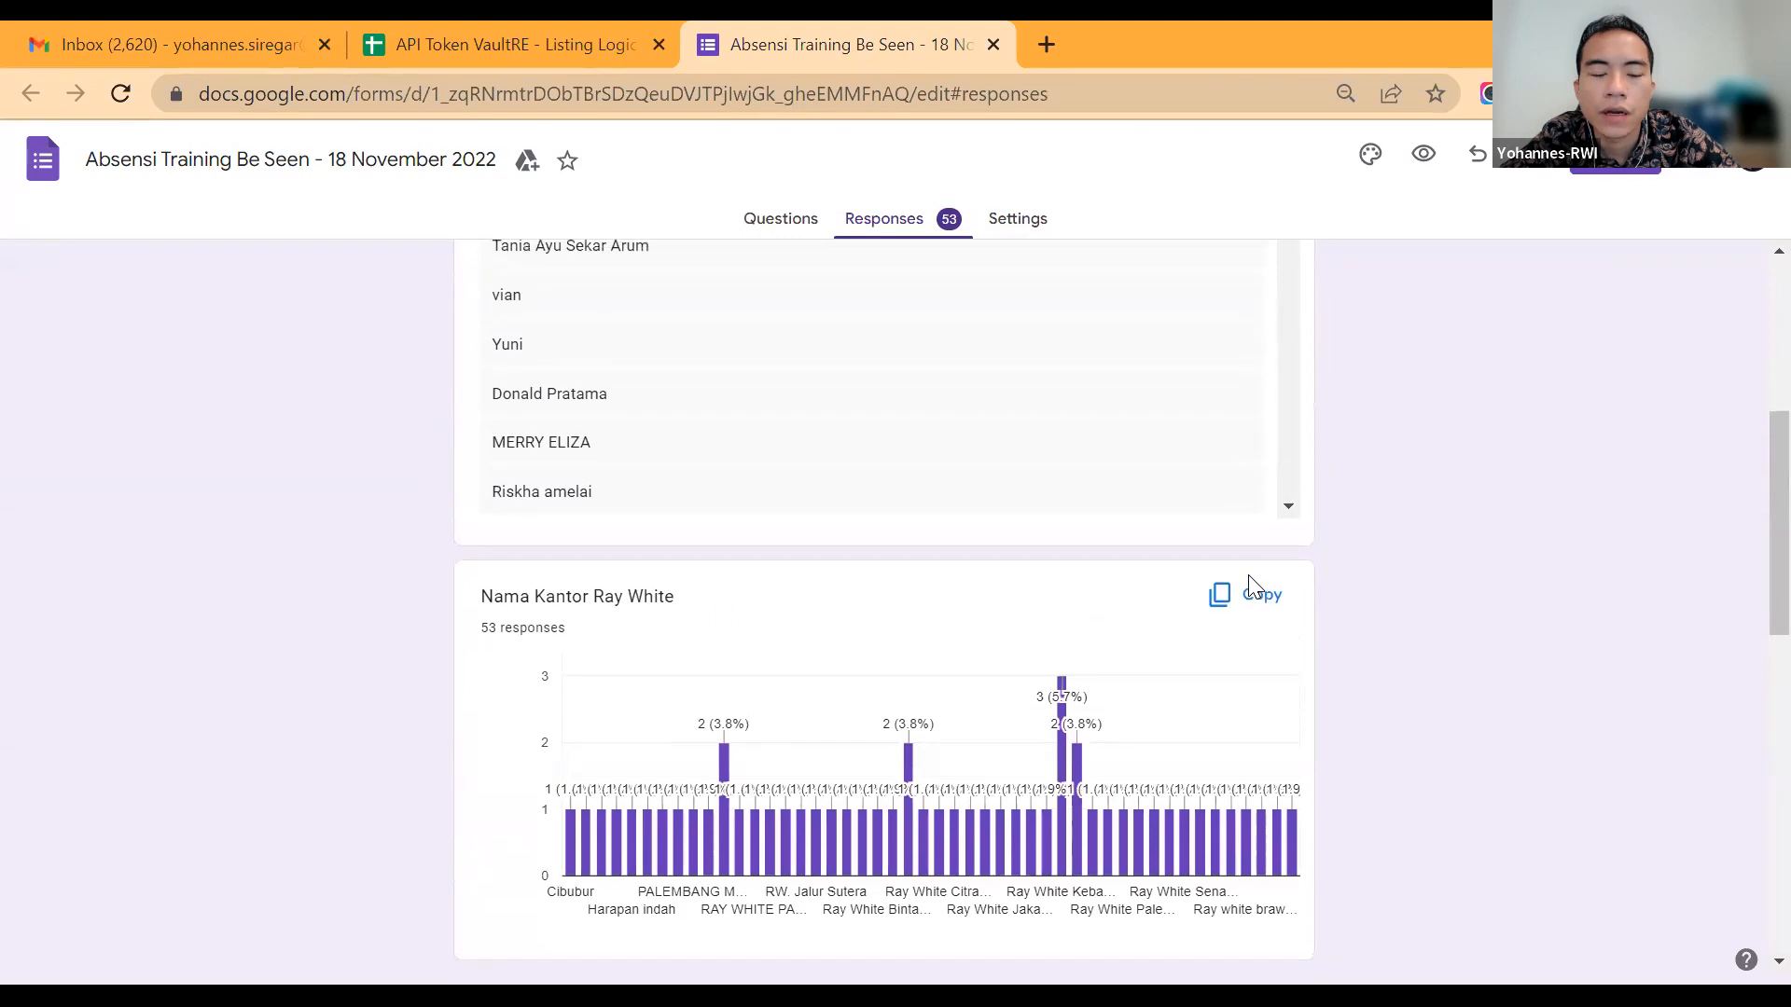
scroll(1296, 606, down, 3)
scroll(1356, 672, down, 3)
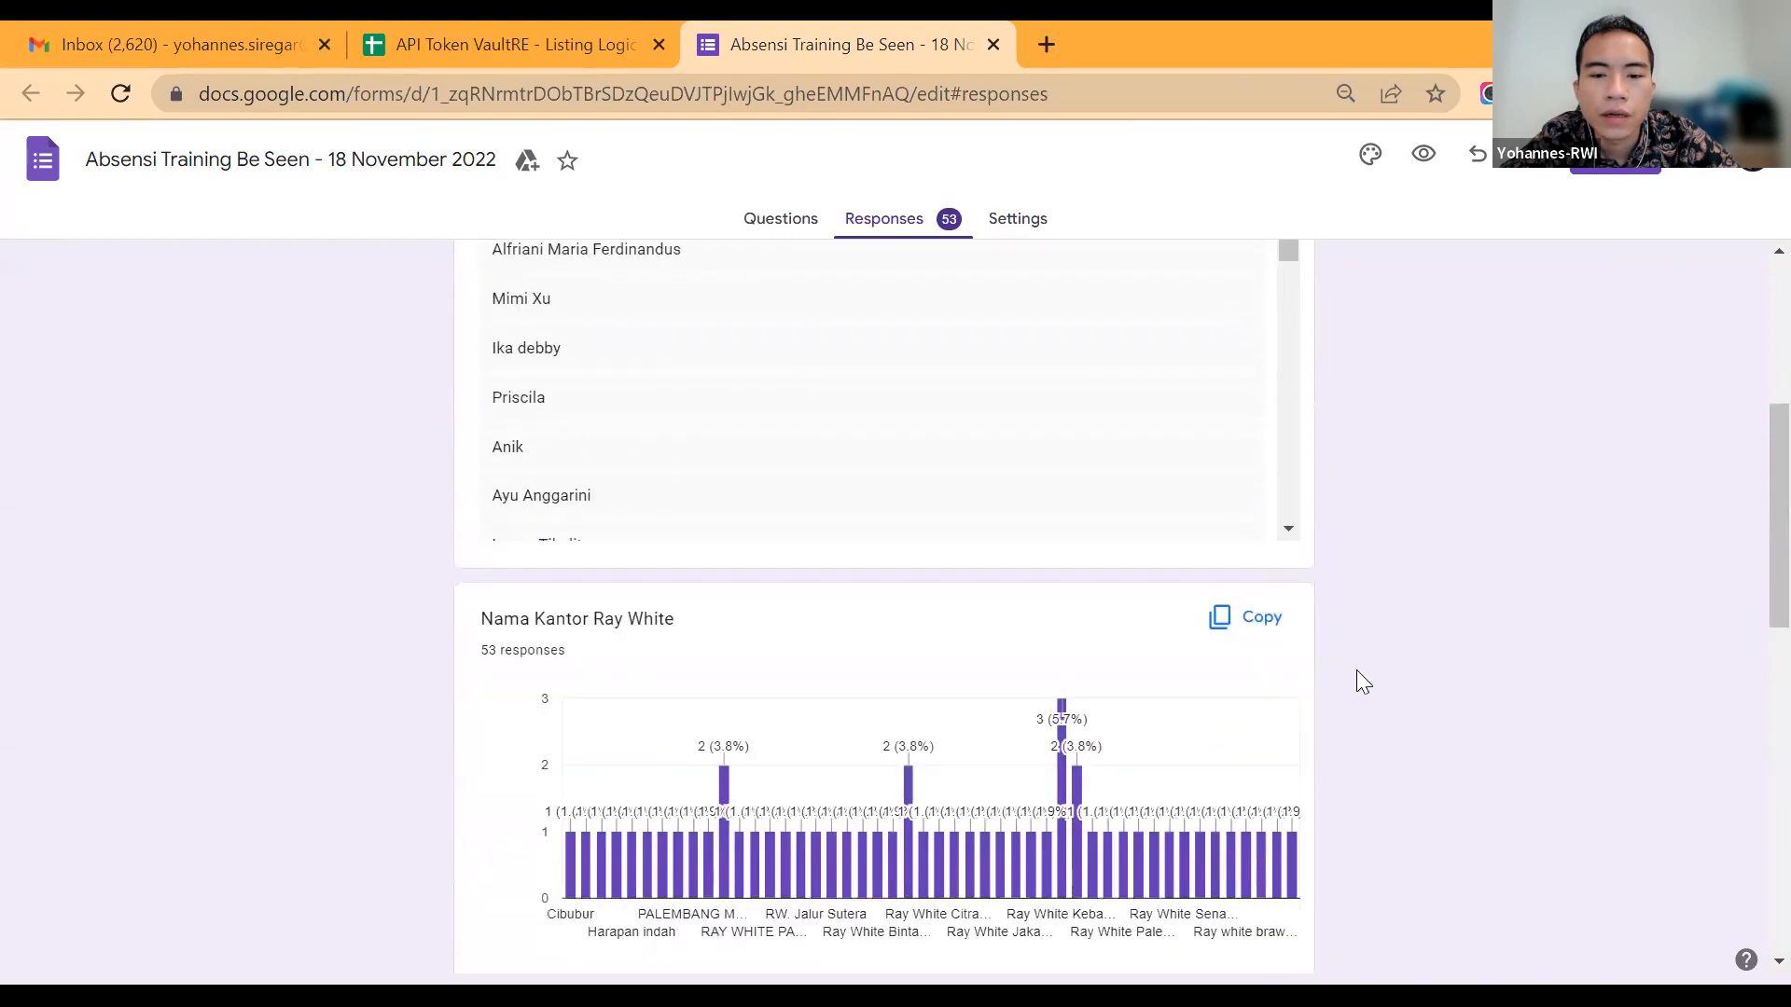
scroll(1356, 671, up, 6)
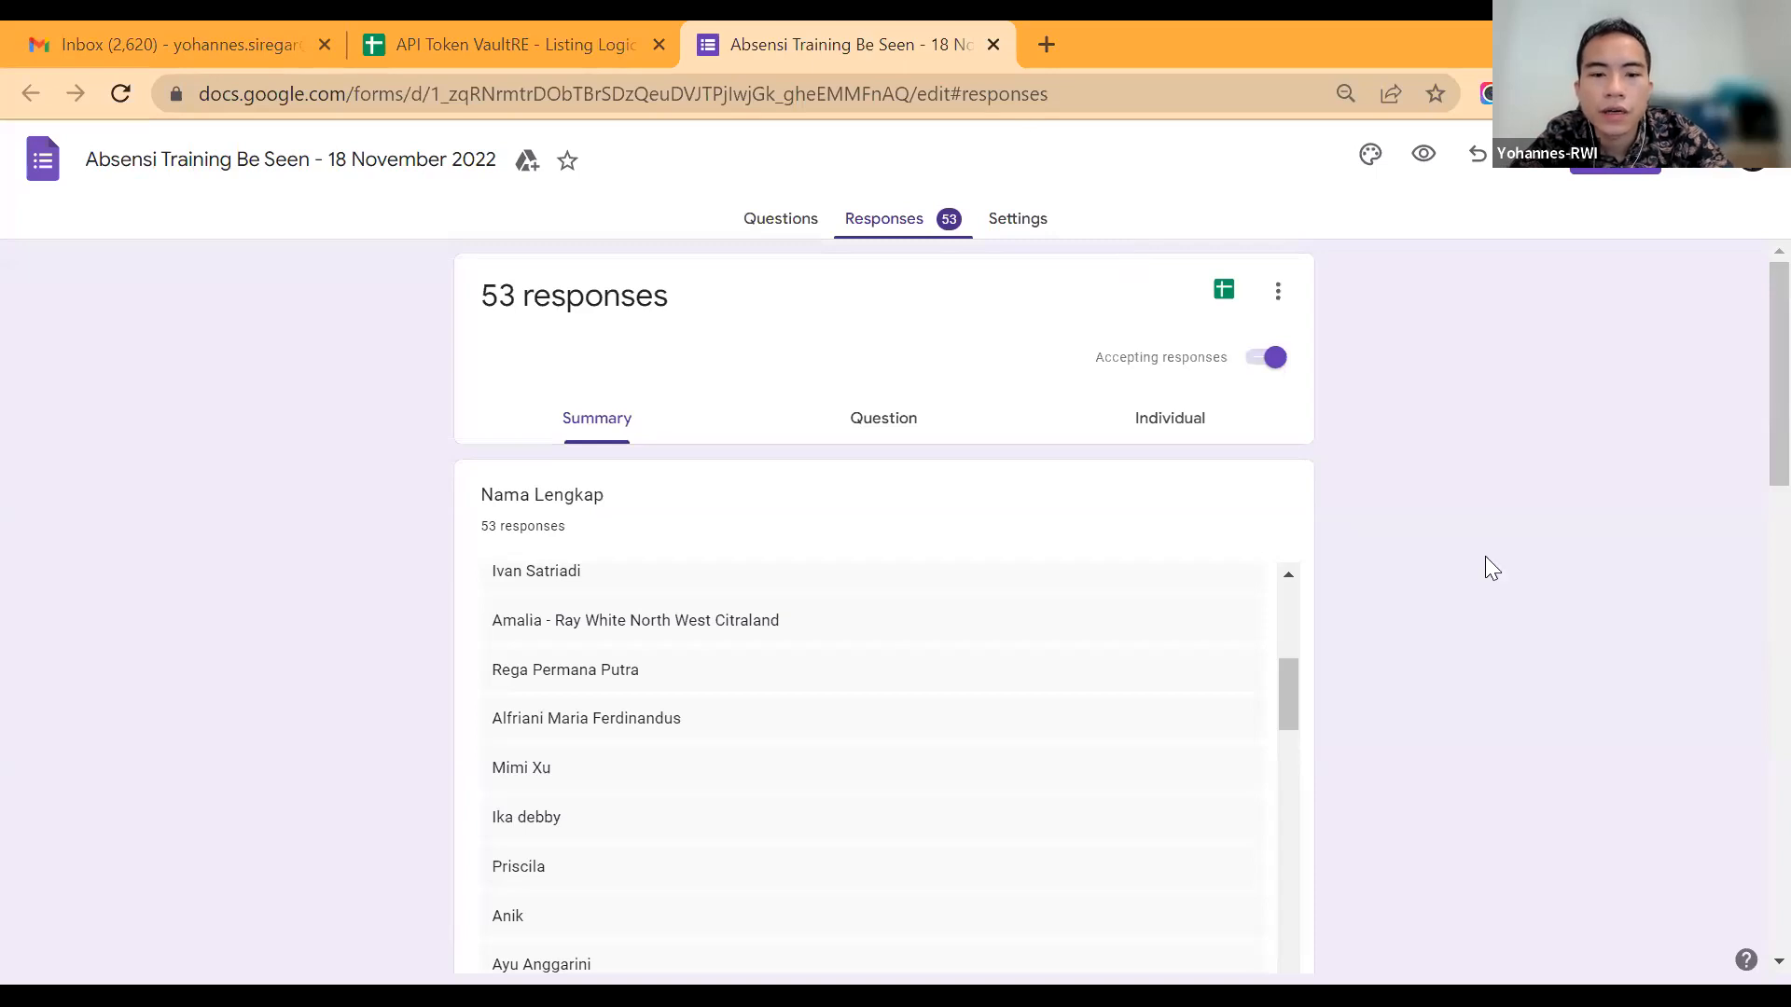
Step: Open the Ray White Indonesia Prople customer dashboard in a new tab, glance over the campaign overview and bring up My Listings
key(ctrl+t)
text(d)
key(BackSpace)
click(714, 429)
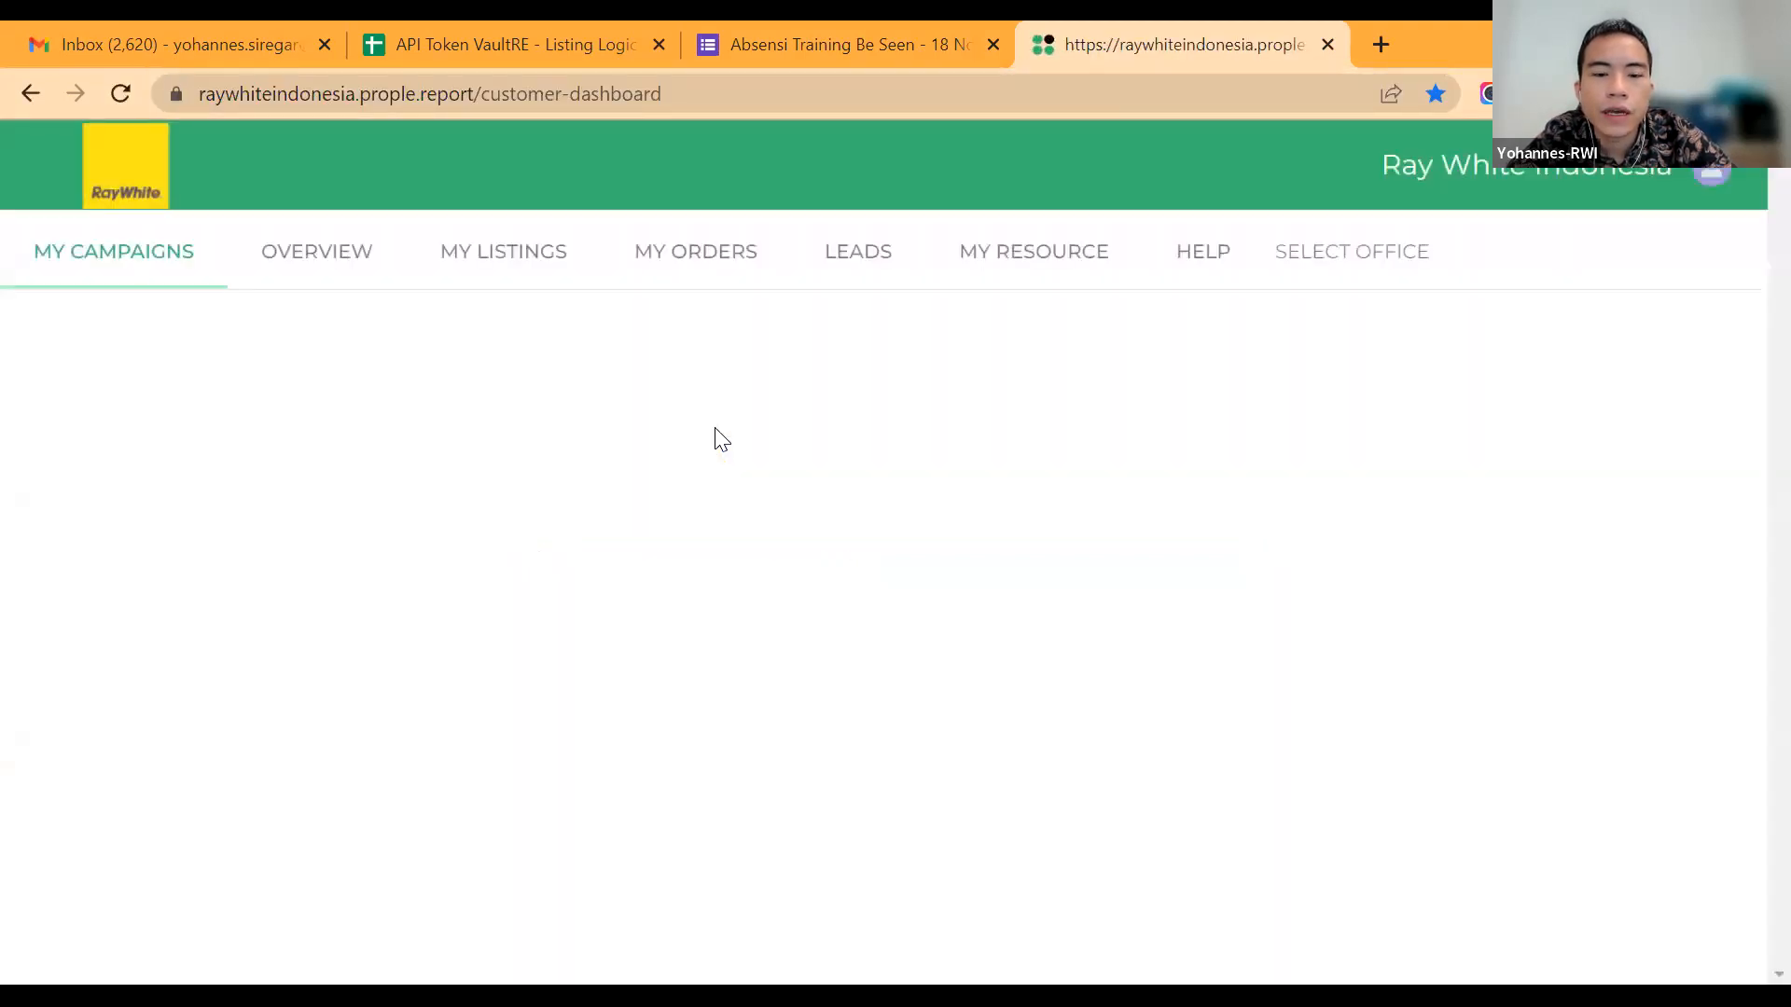
scroll(721, 438, down, 4)
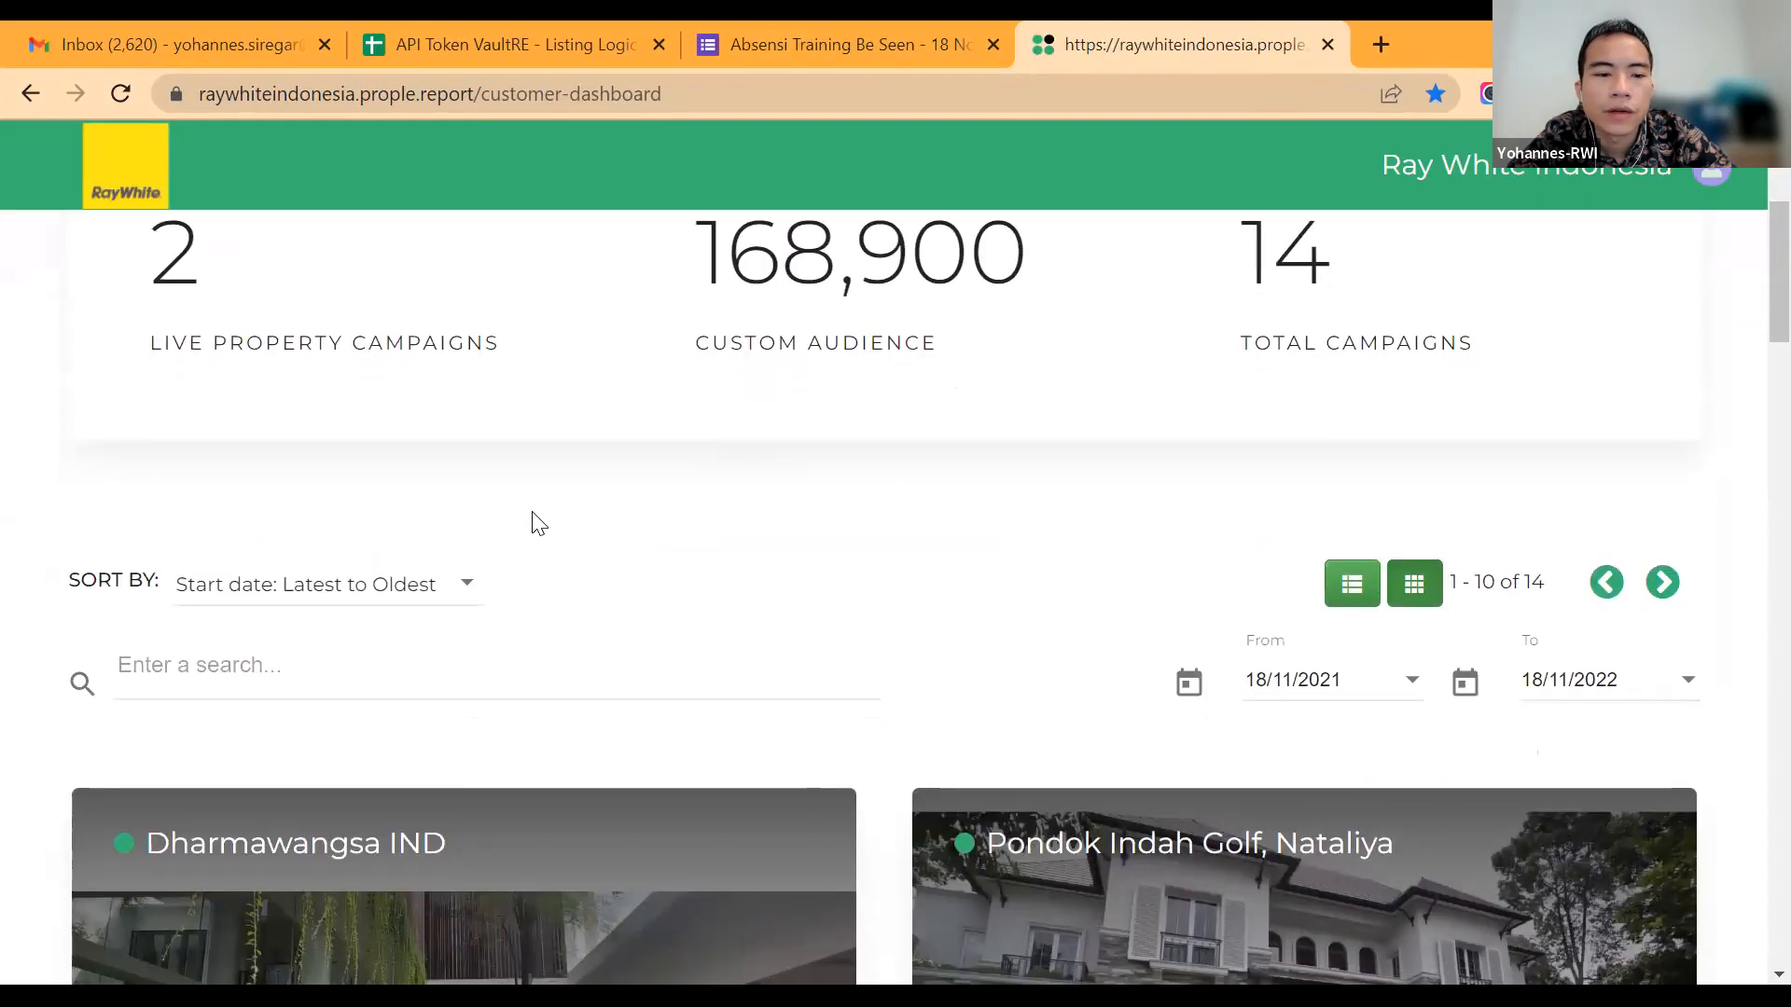
scroll(329, 292, up, 4)
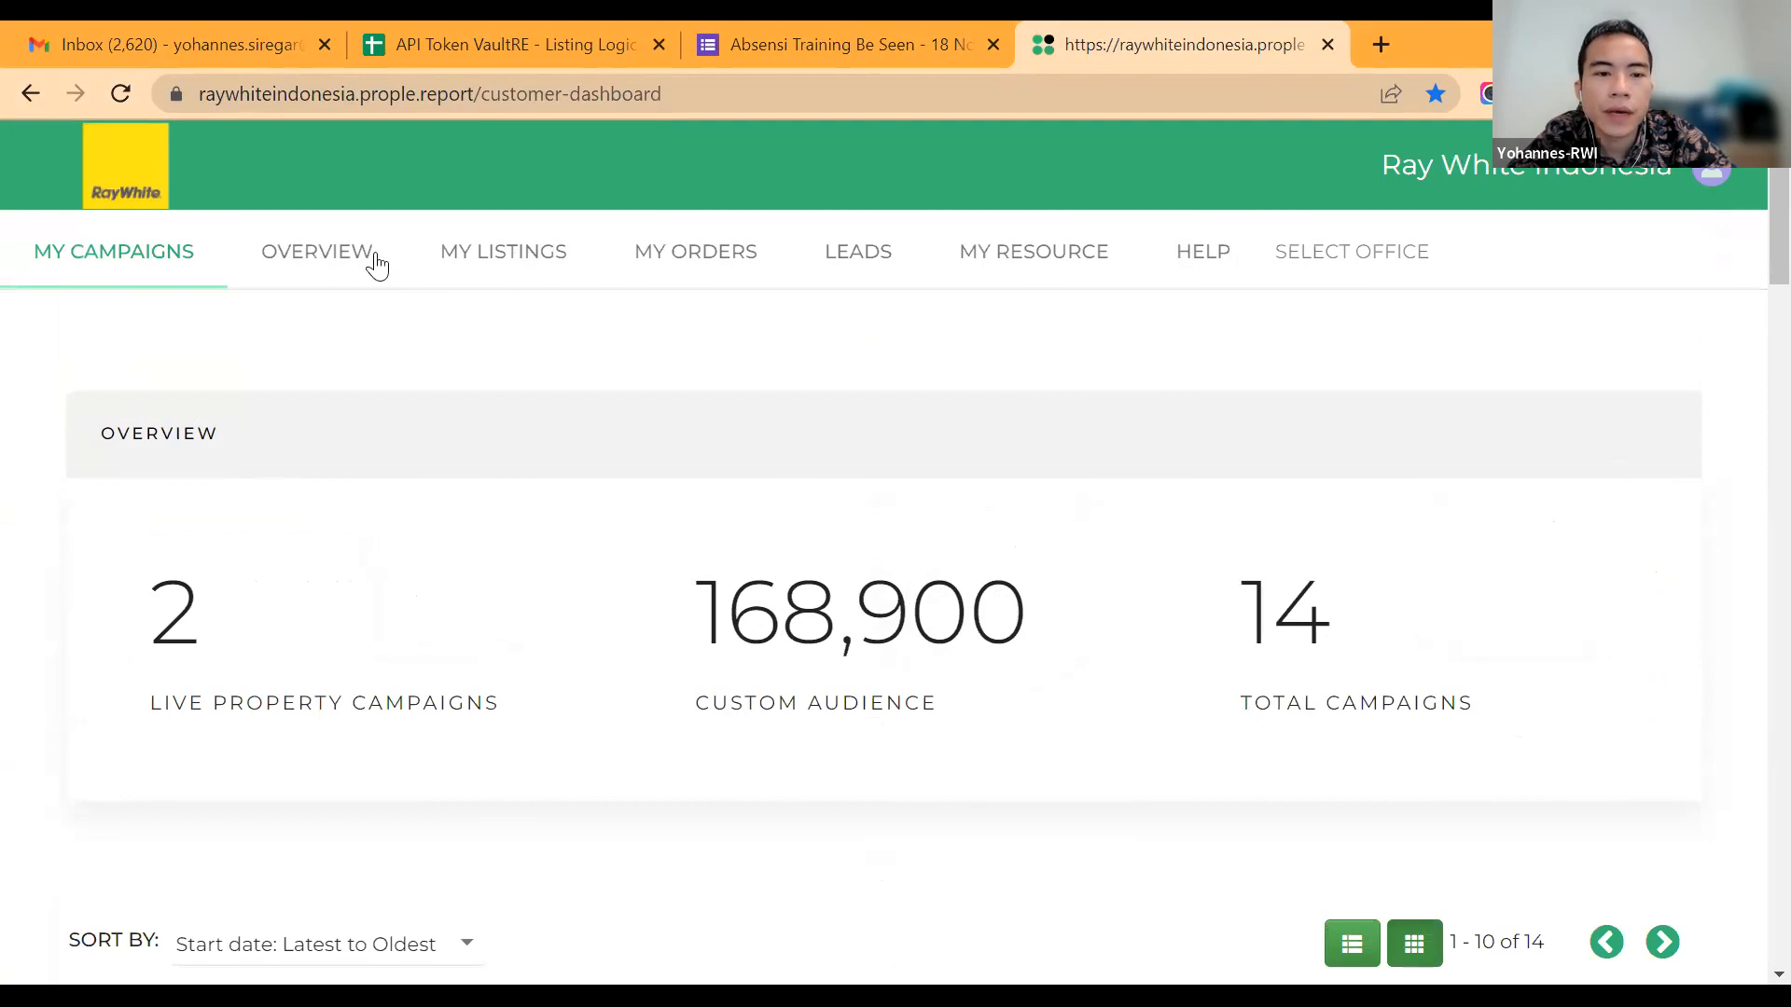
click(429, 252)
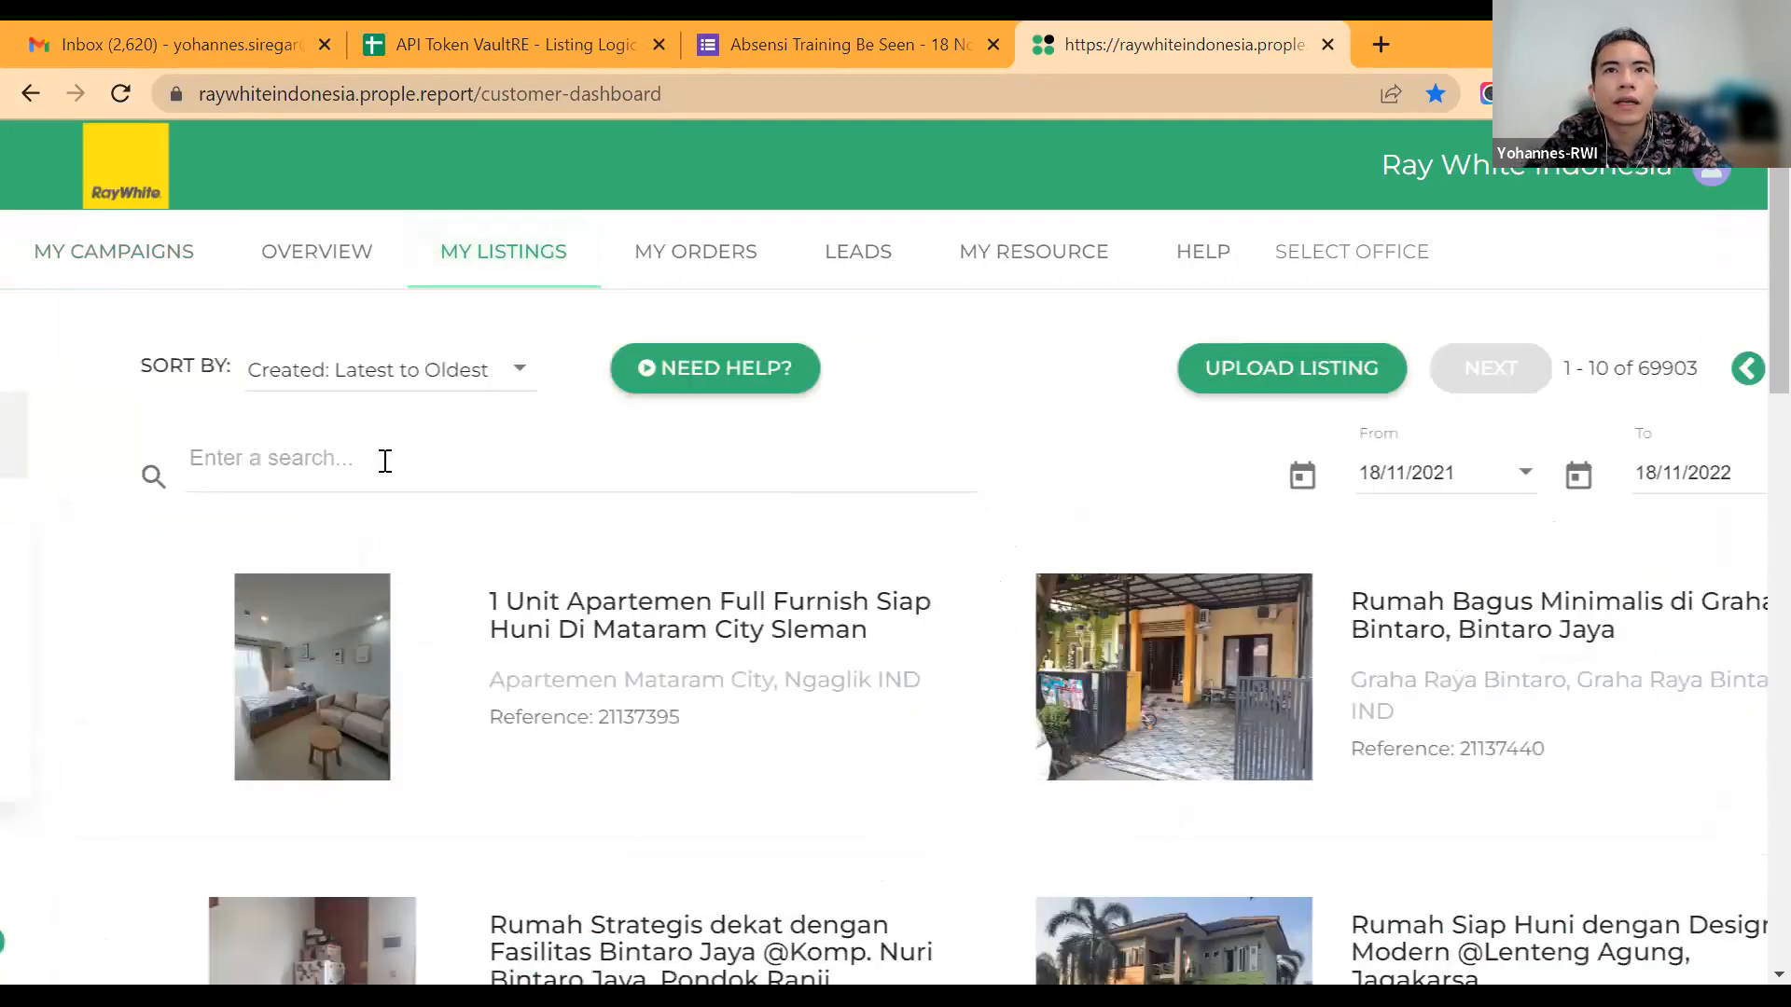
click(384, 461)
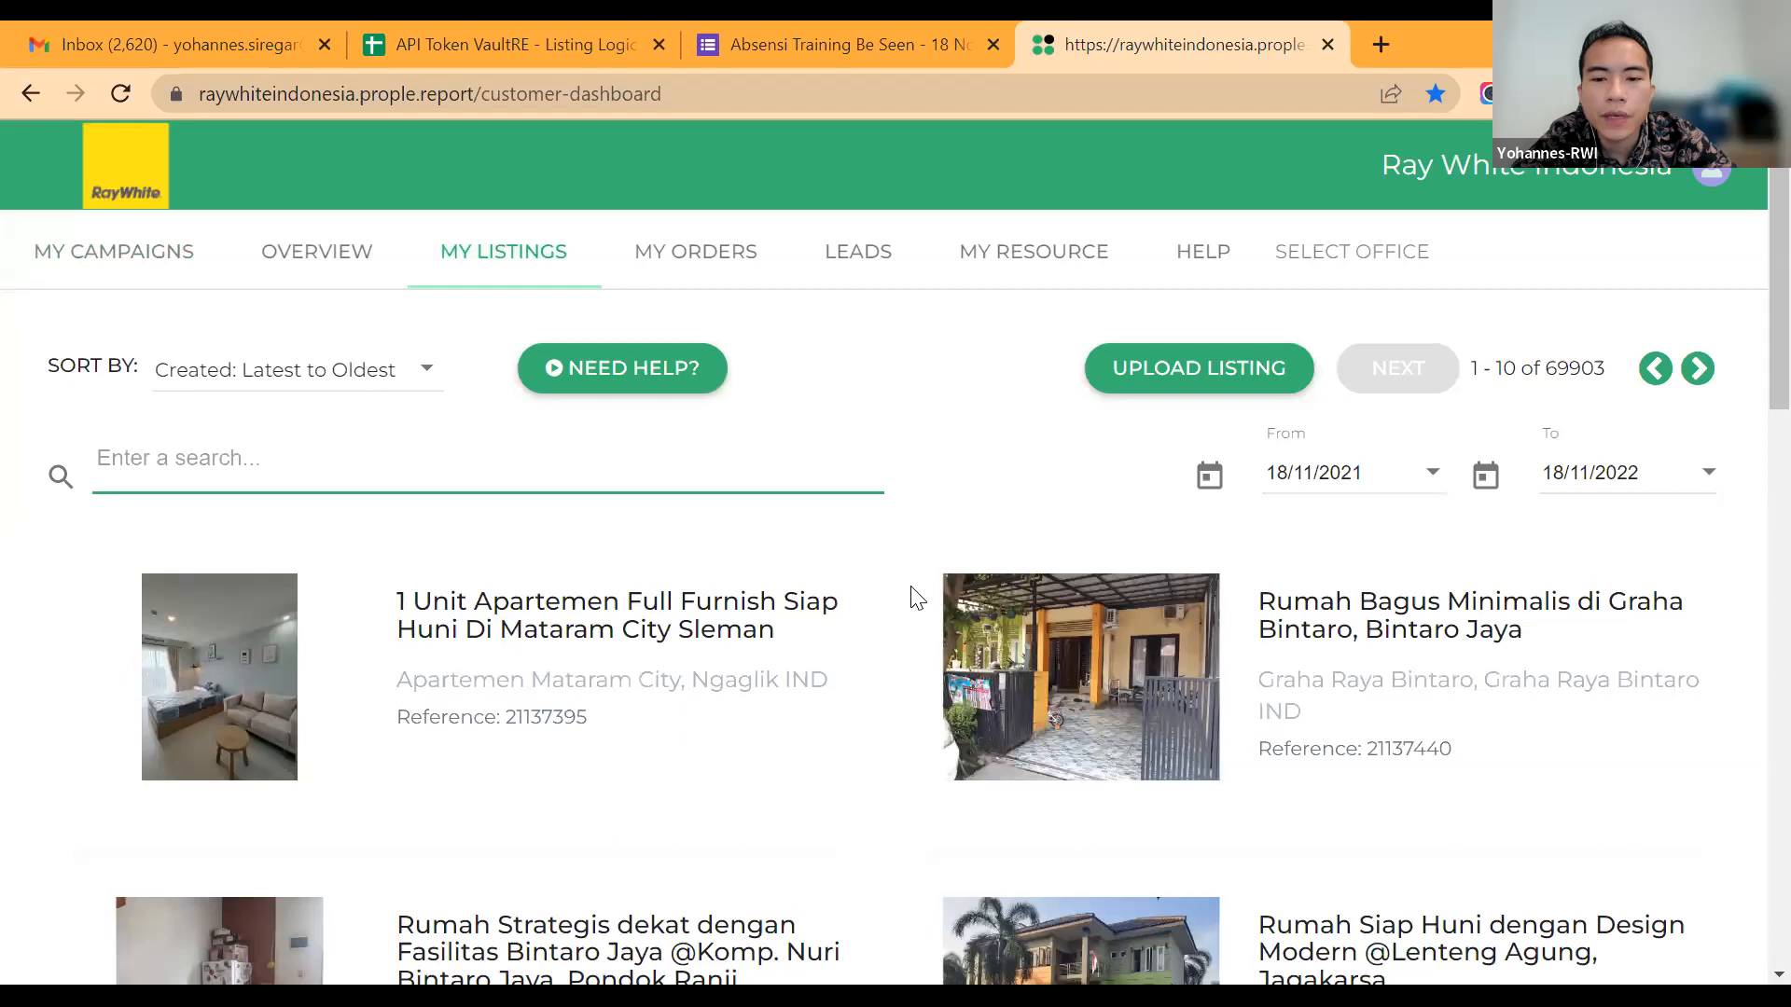
Step: Check the office list in the API Token VaultRE spreadsheet and return to the attendance form responses
key(ctrl+2)
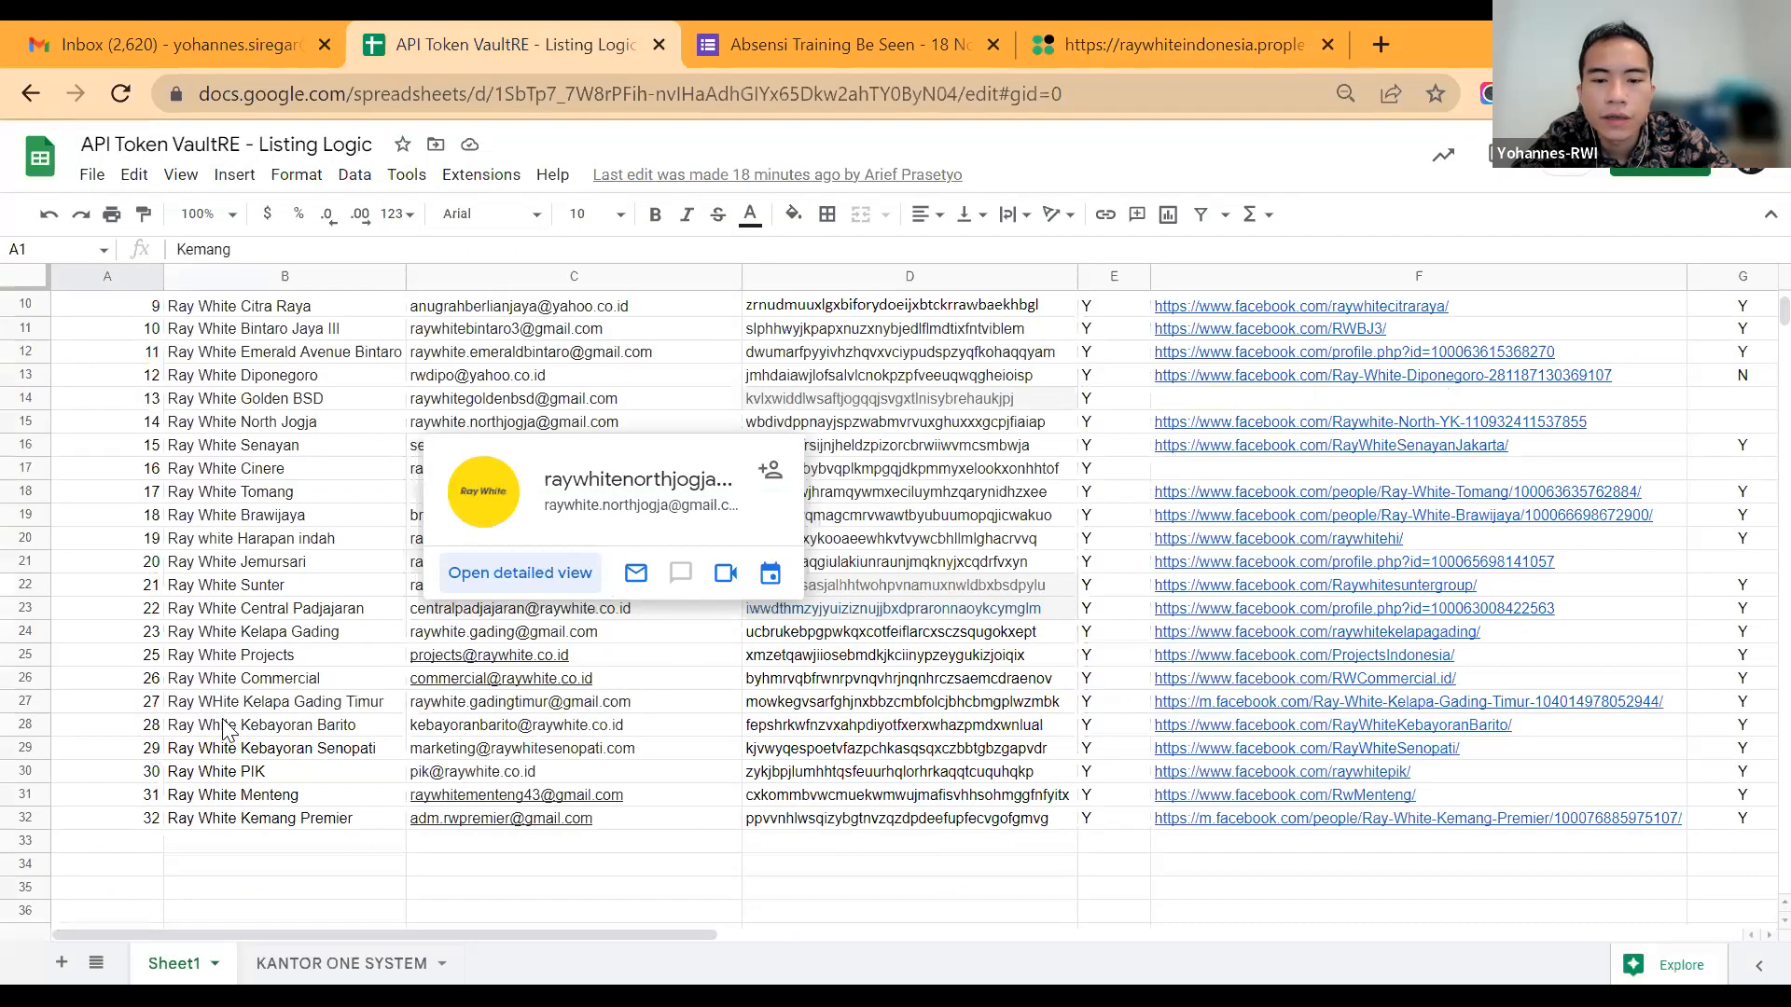
scroll(1031, 744, up, 3)
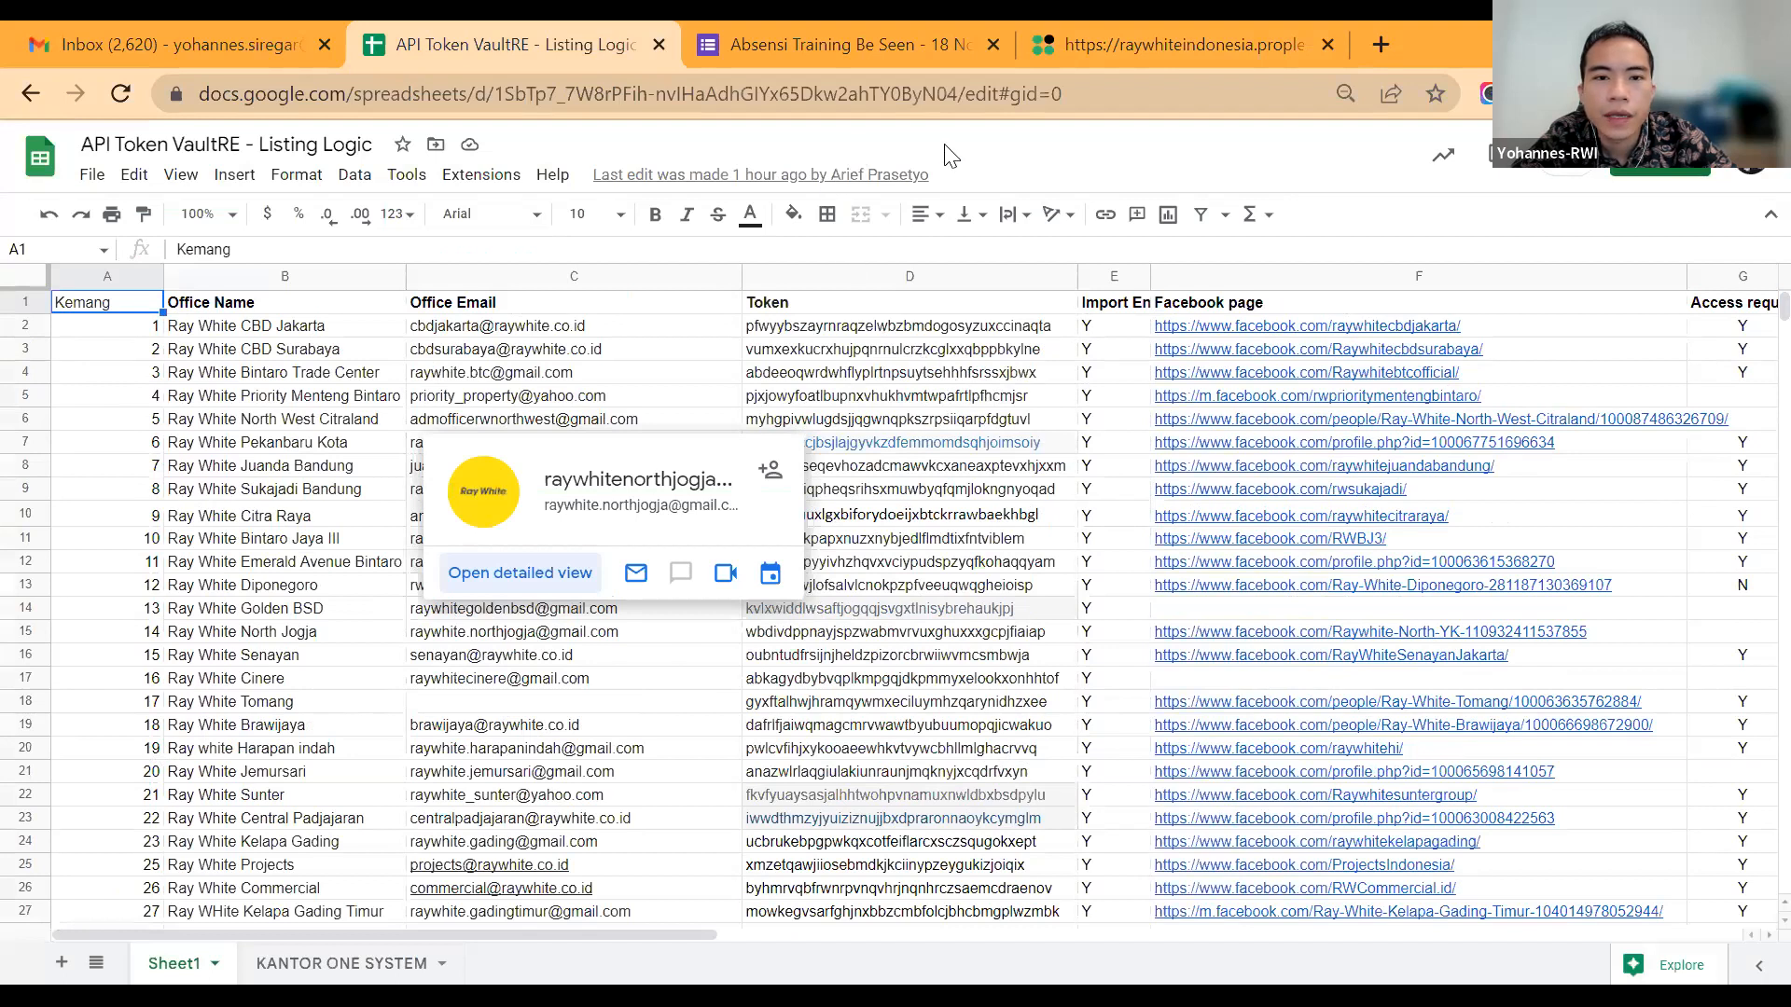
scroll(821, 97, down, 1)
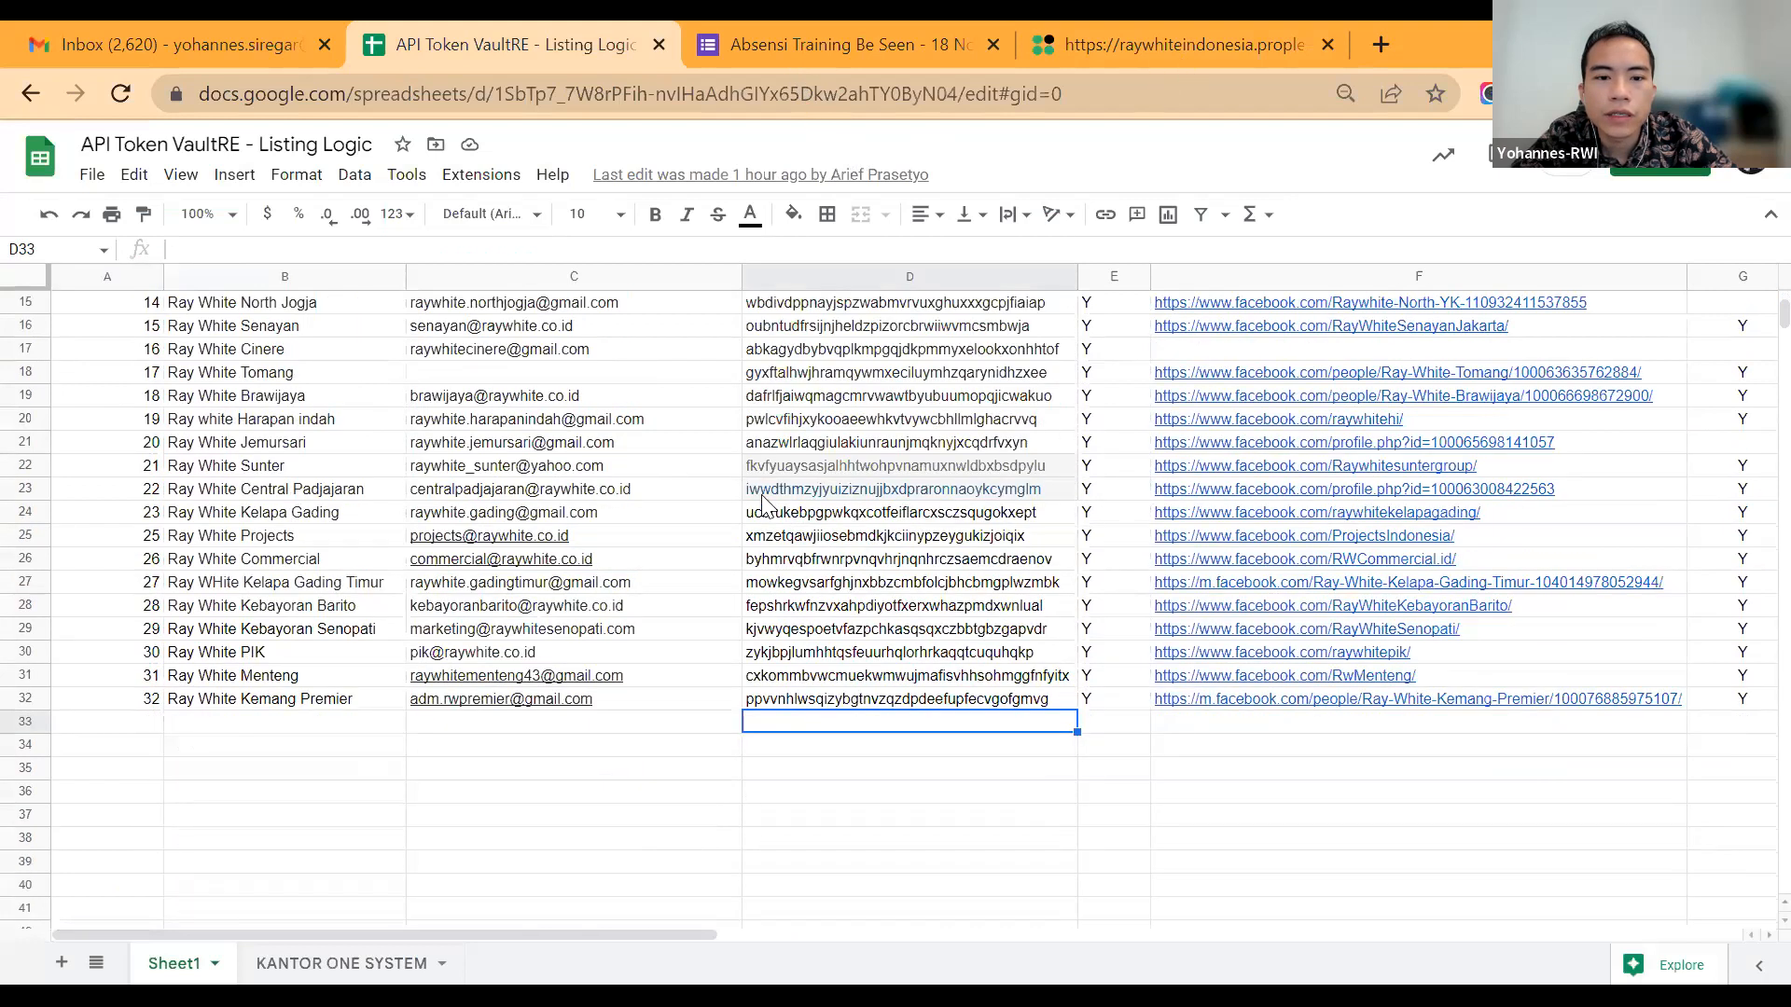
click(839, 43)
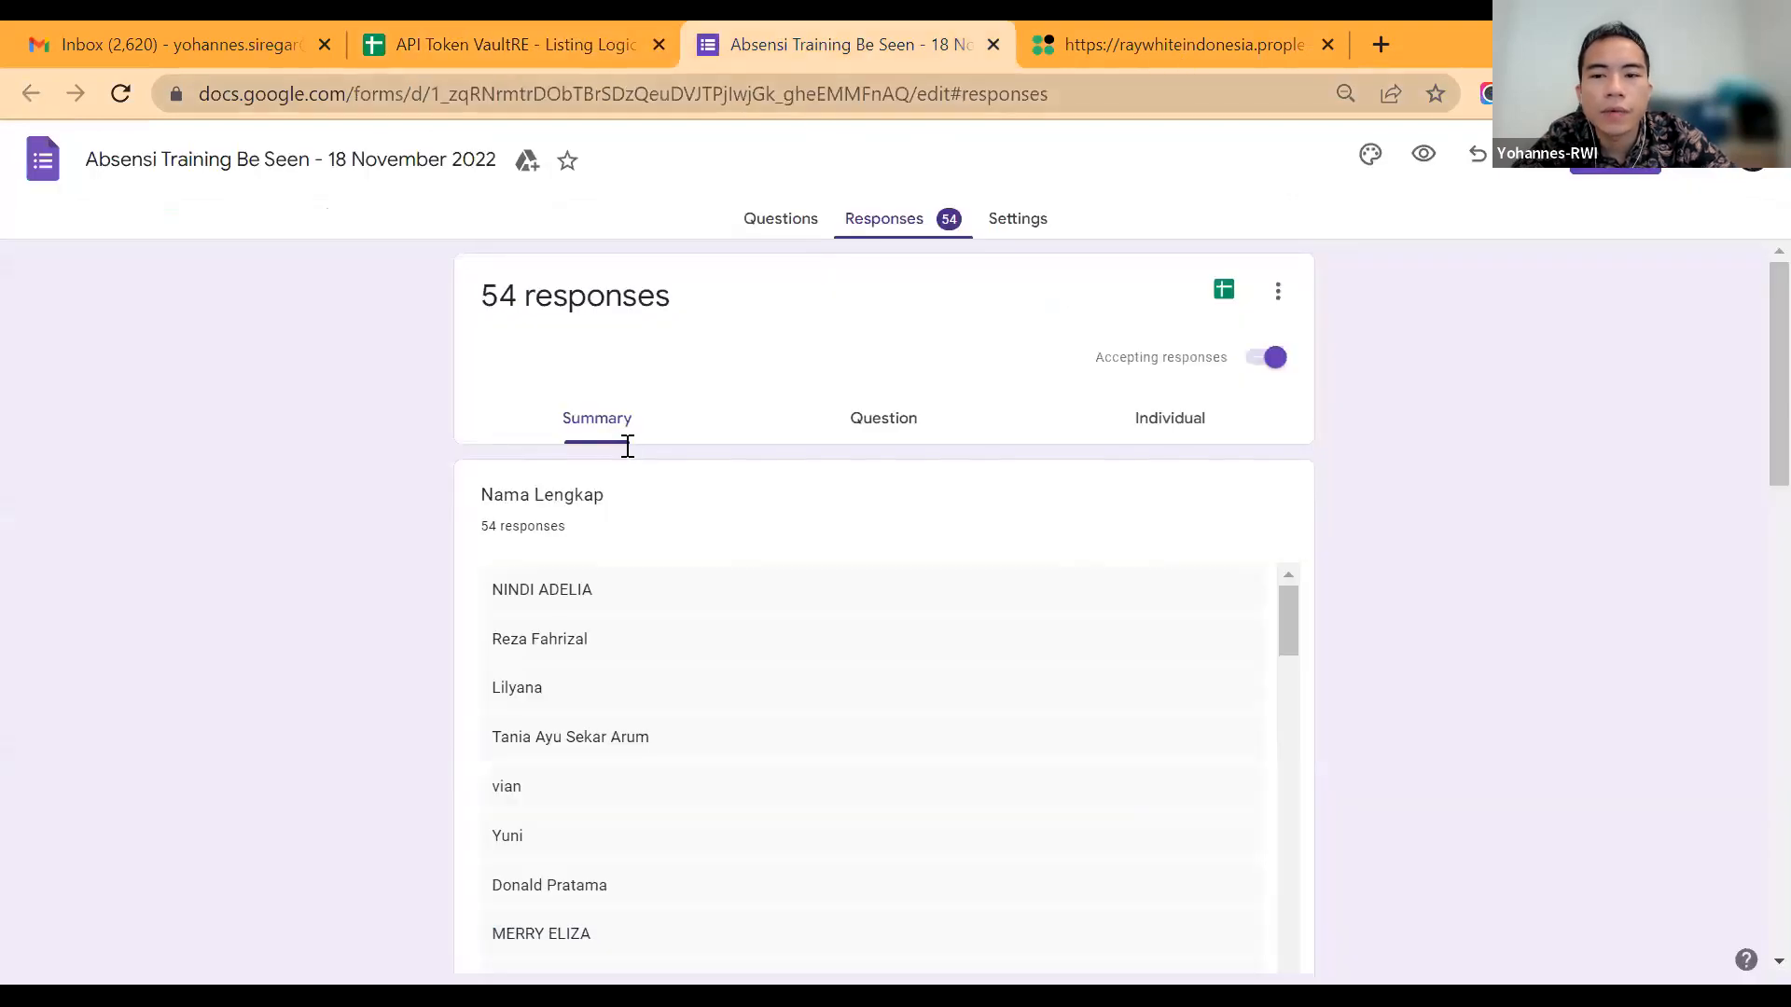
Step: Switch back to the Prople dashboard and search the listings by address for "pondok indah"
key(ctrl+Tab)
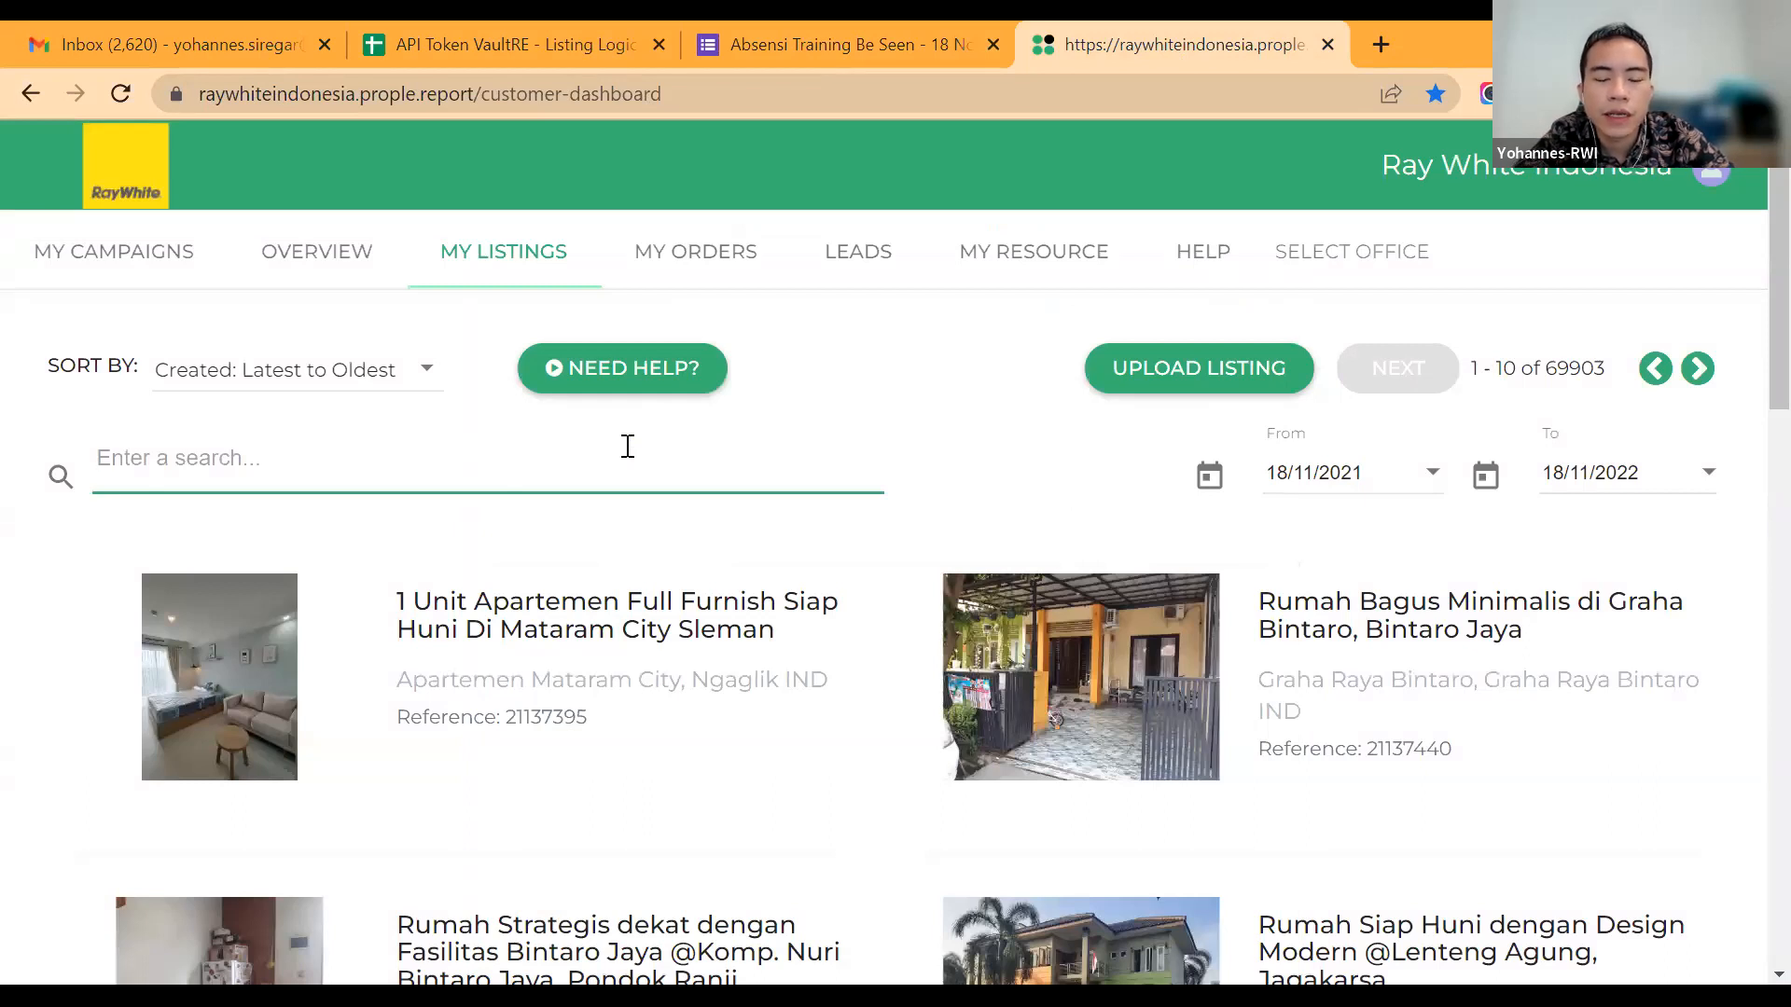
text(pondok indah)
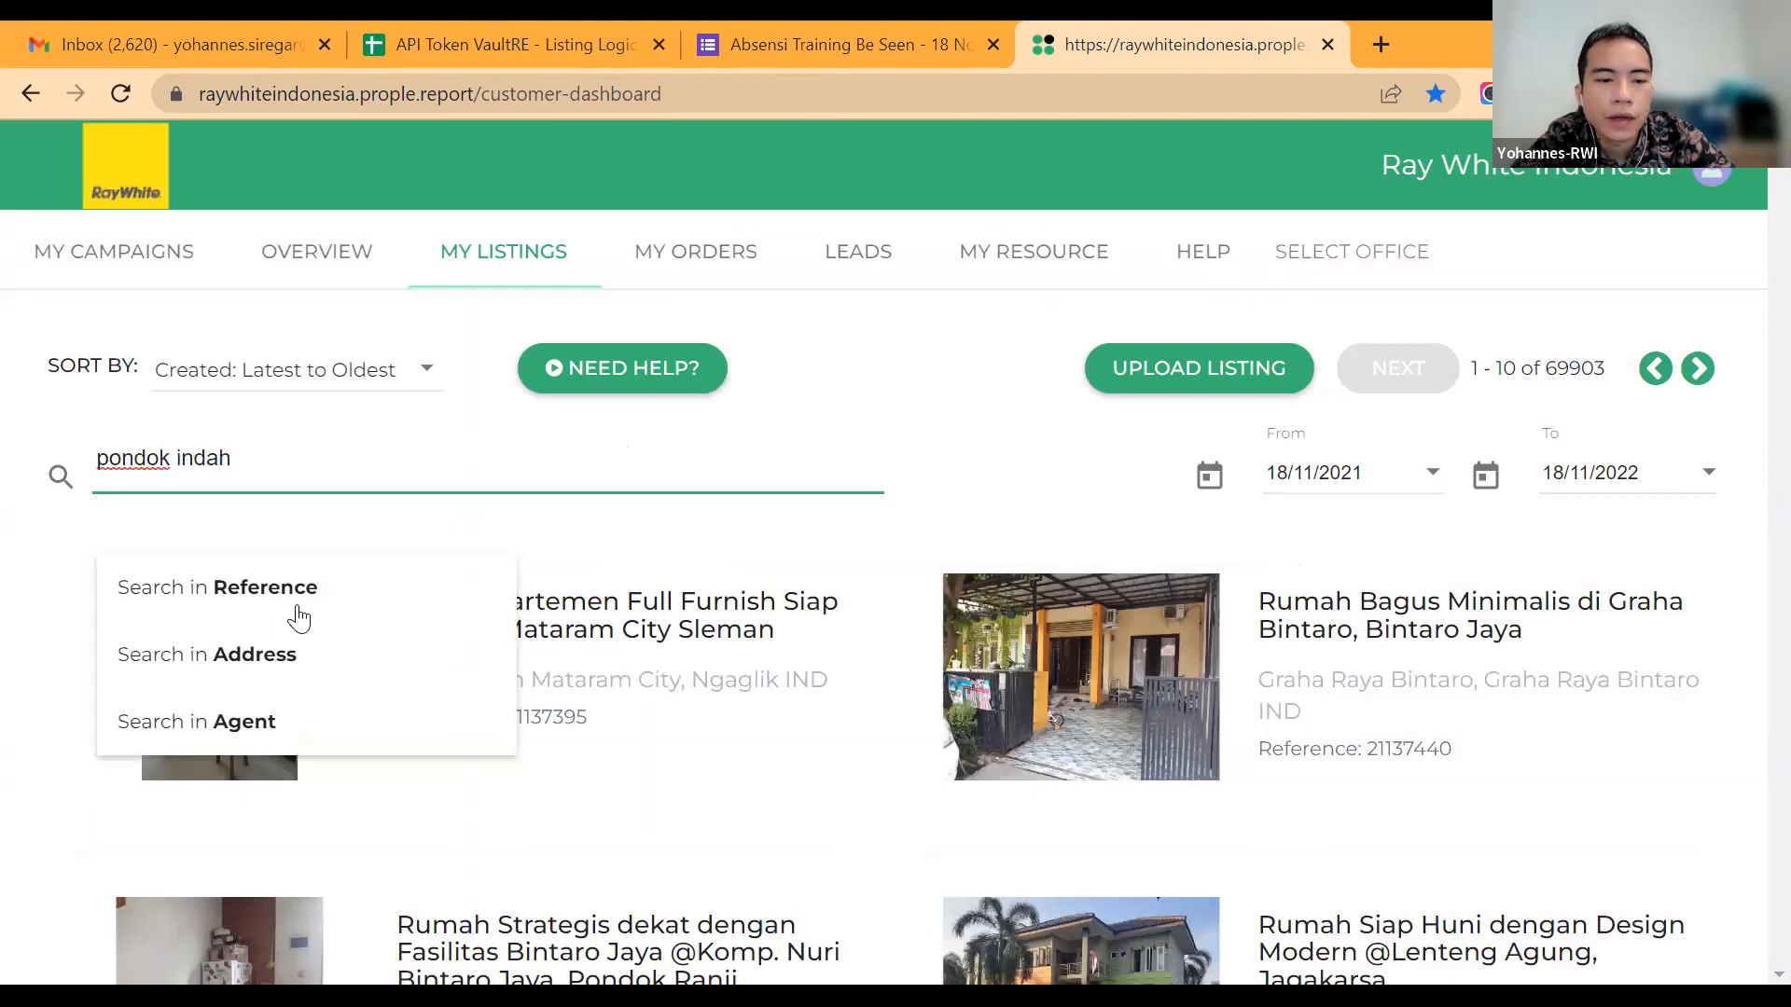
click(292, 651)
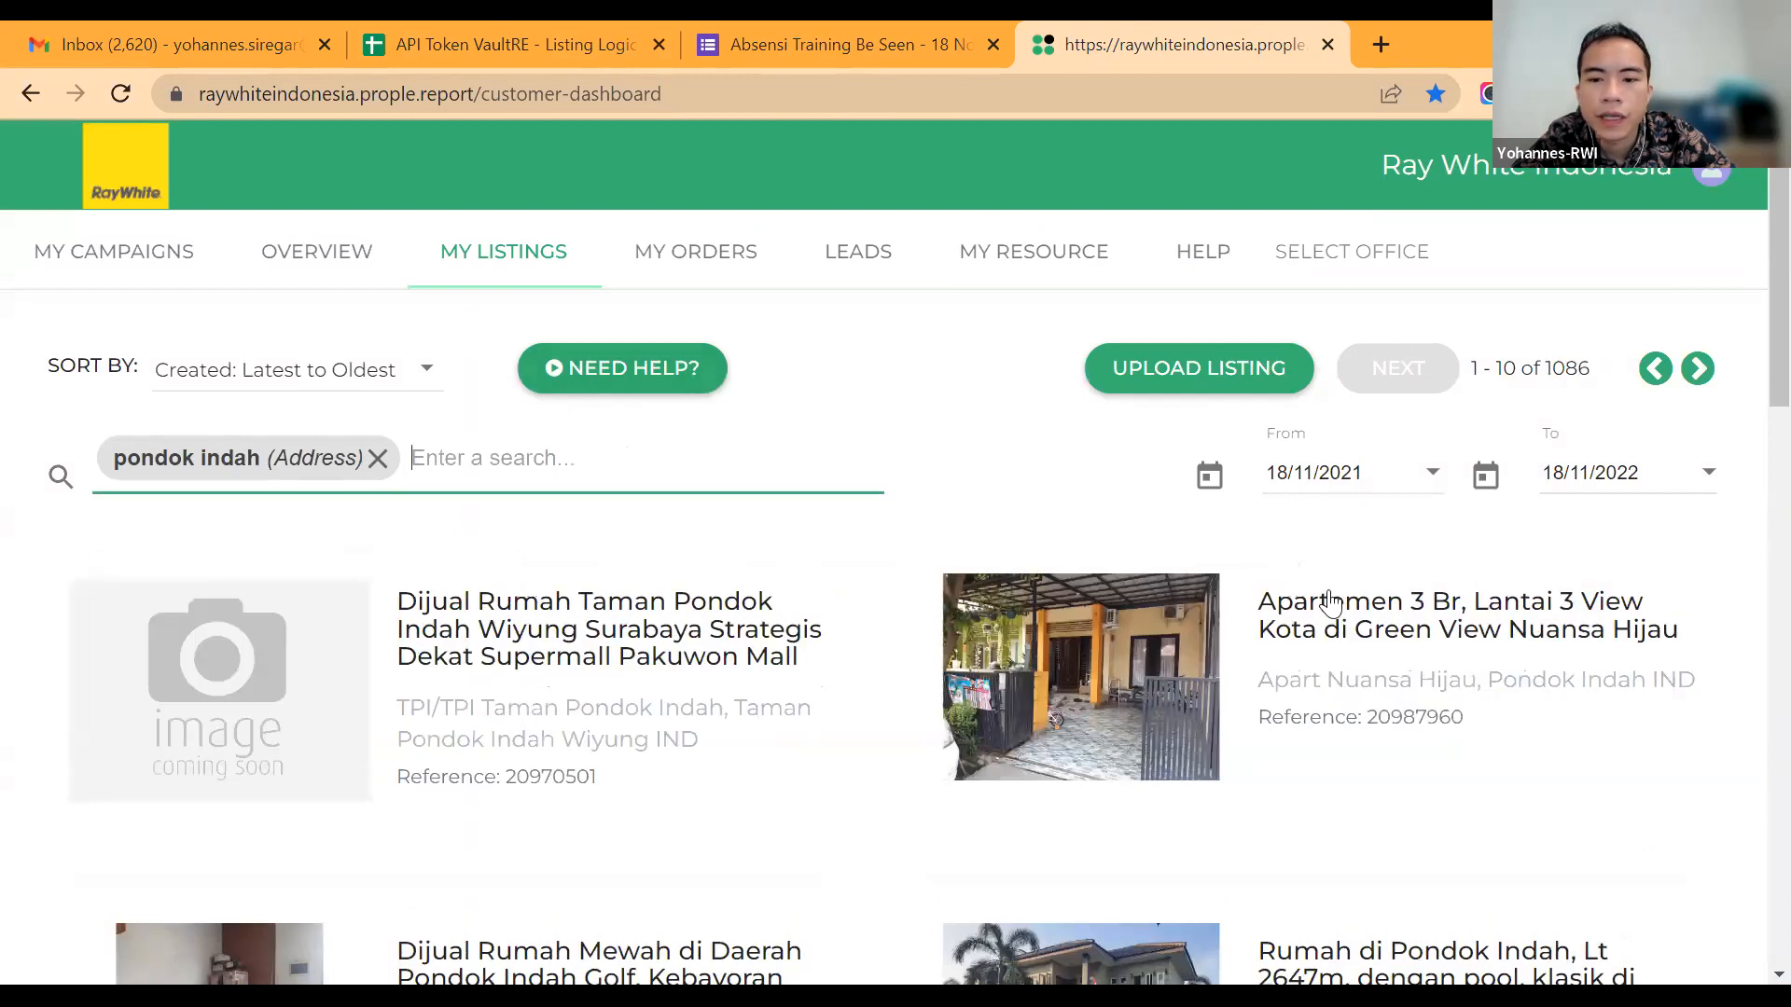
Step: Select the listing "Apartment Pondok Indah Residence Tower Maya #JS" from the results and proceed to its campaign order
scroll(1331, 601, down, 4)
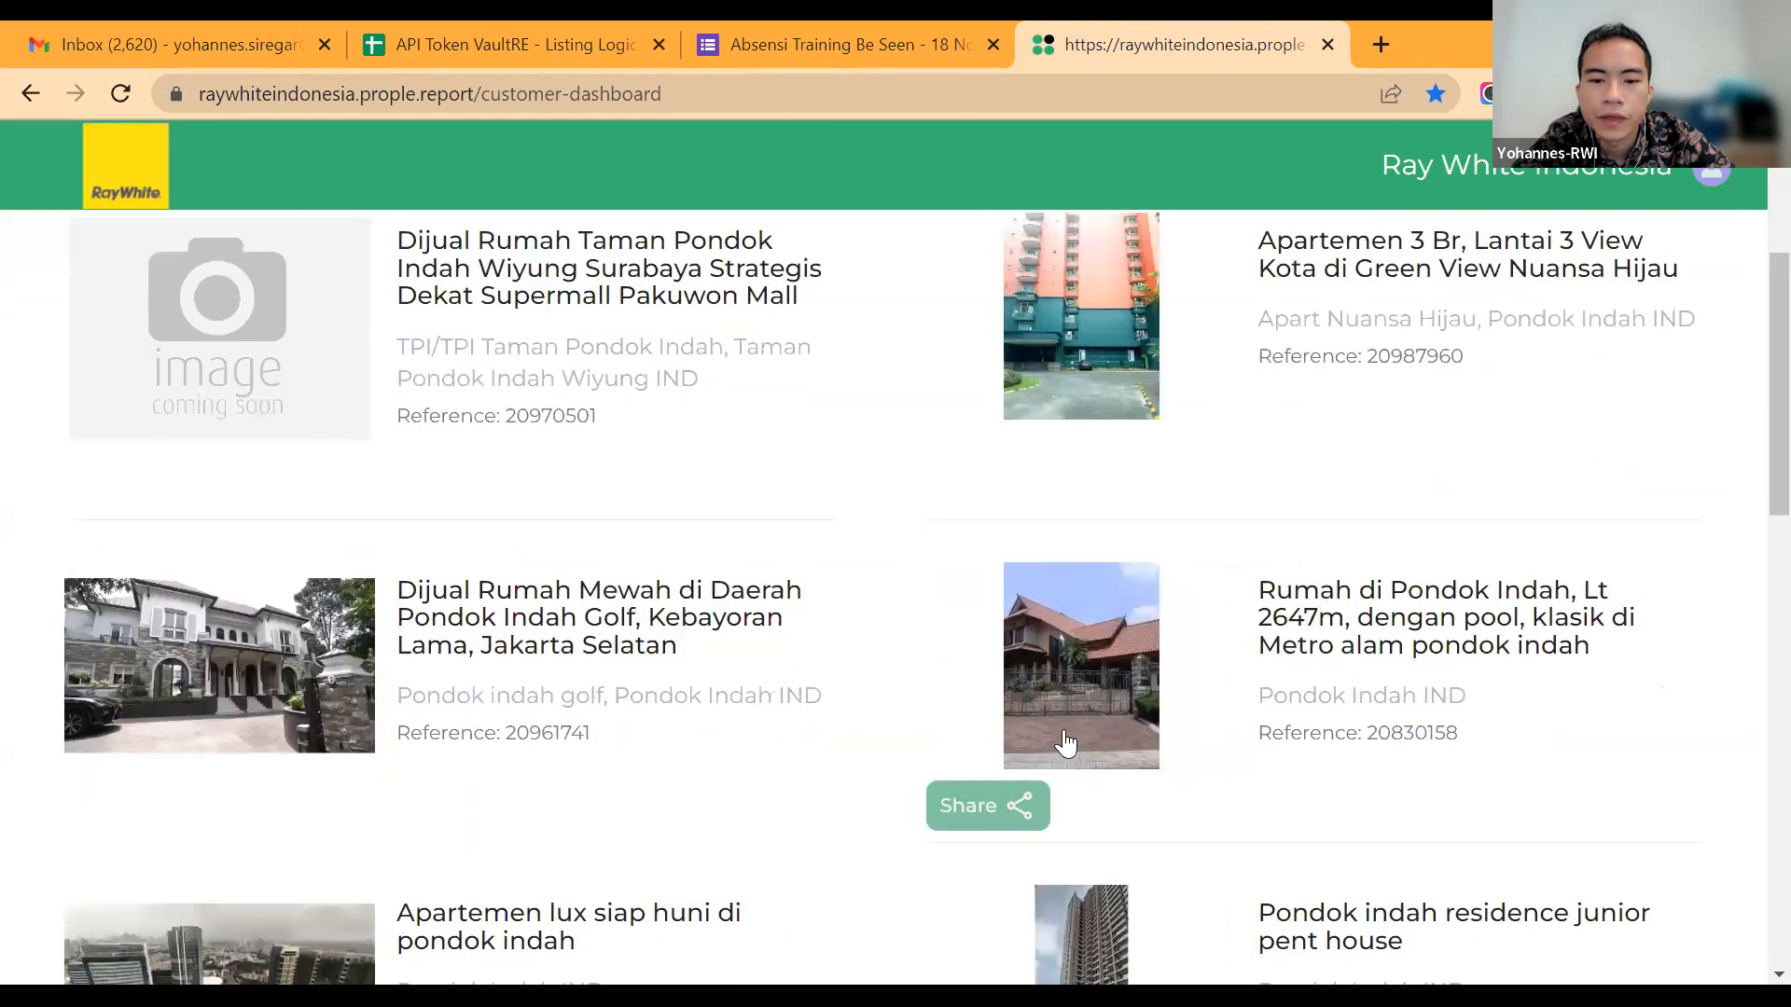
scroll(1294, 560, down, 1)
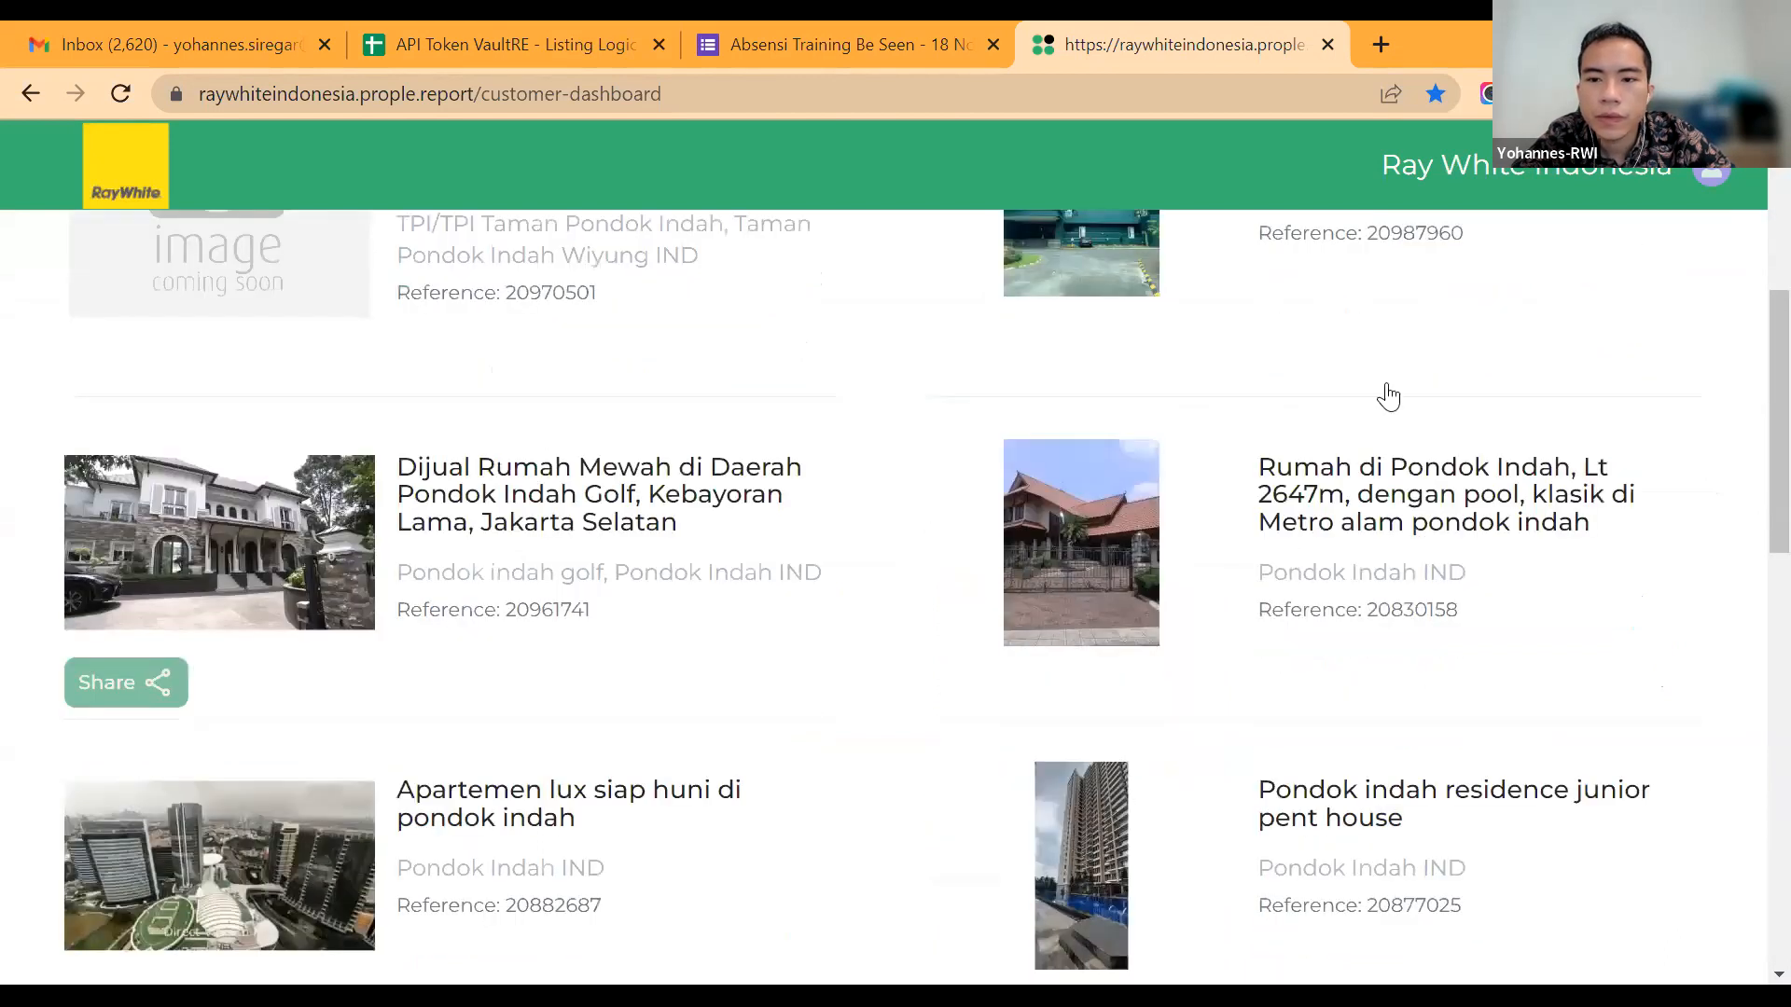
scroll(1395, 420, up, 1)
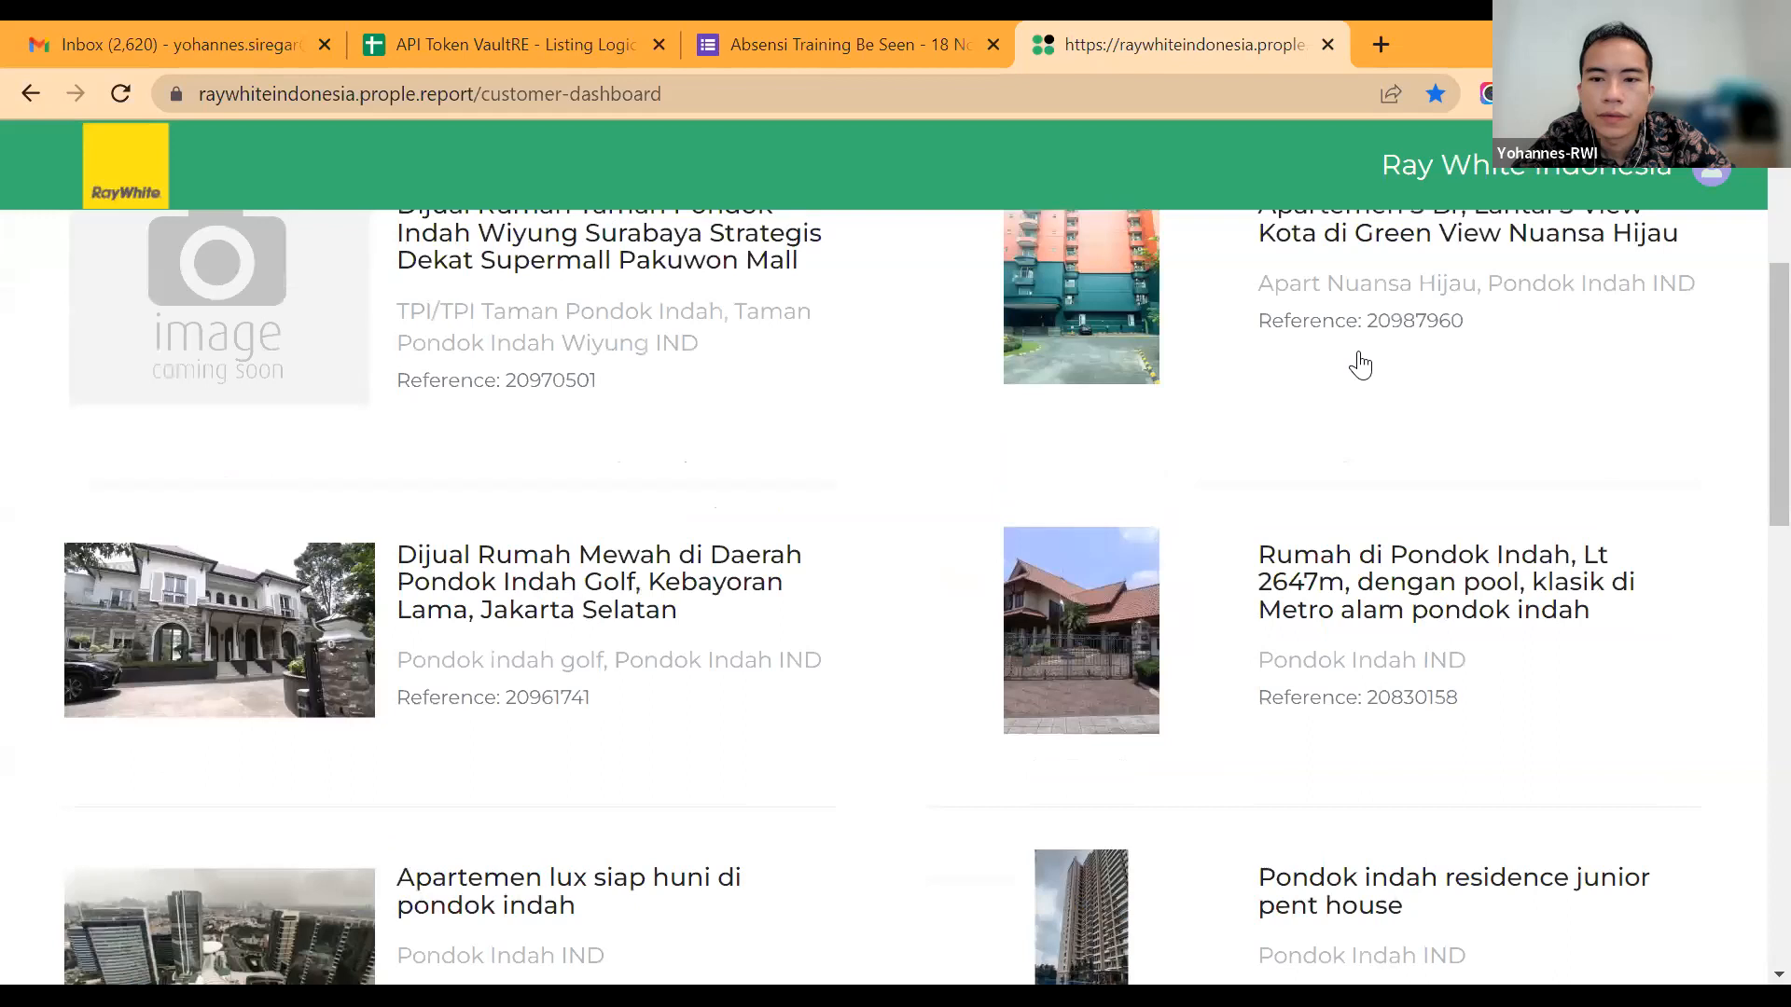
scroll(1358, 359, up, 4)
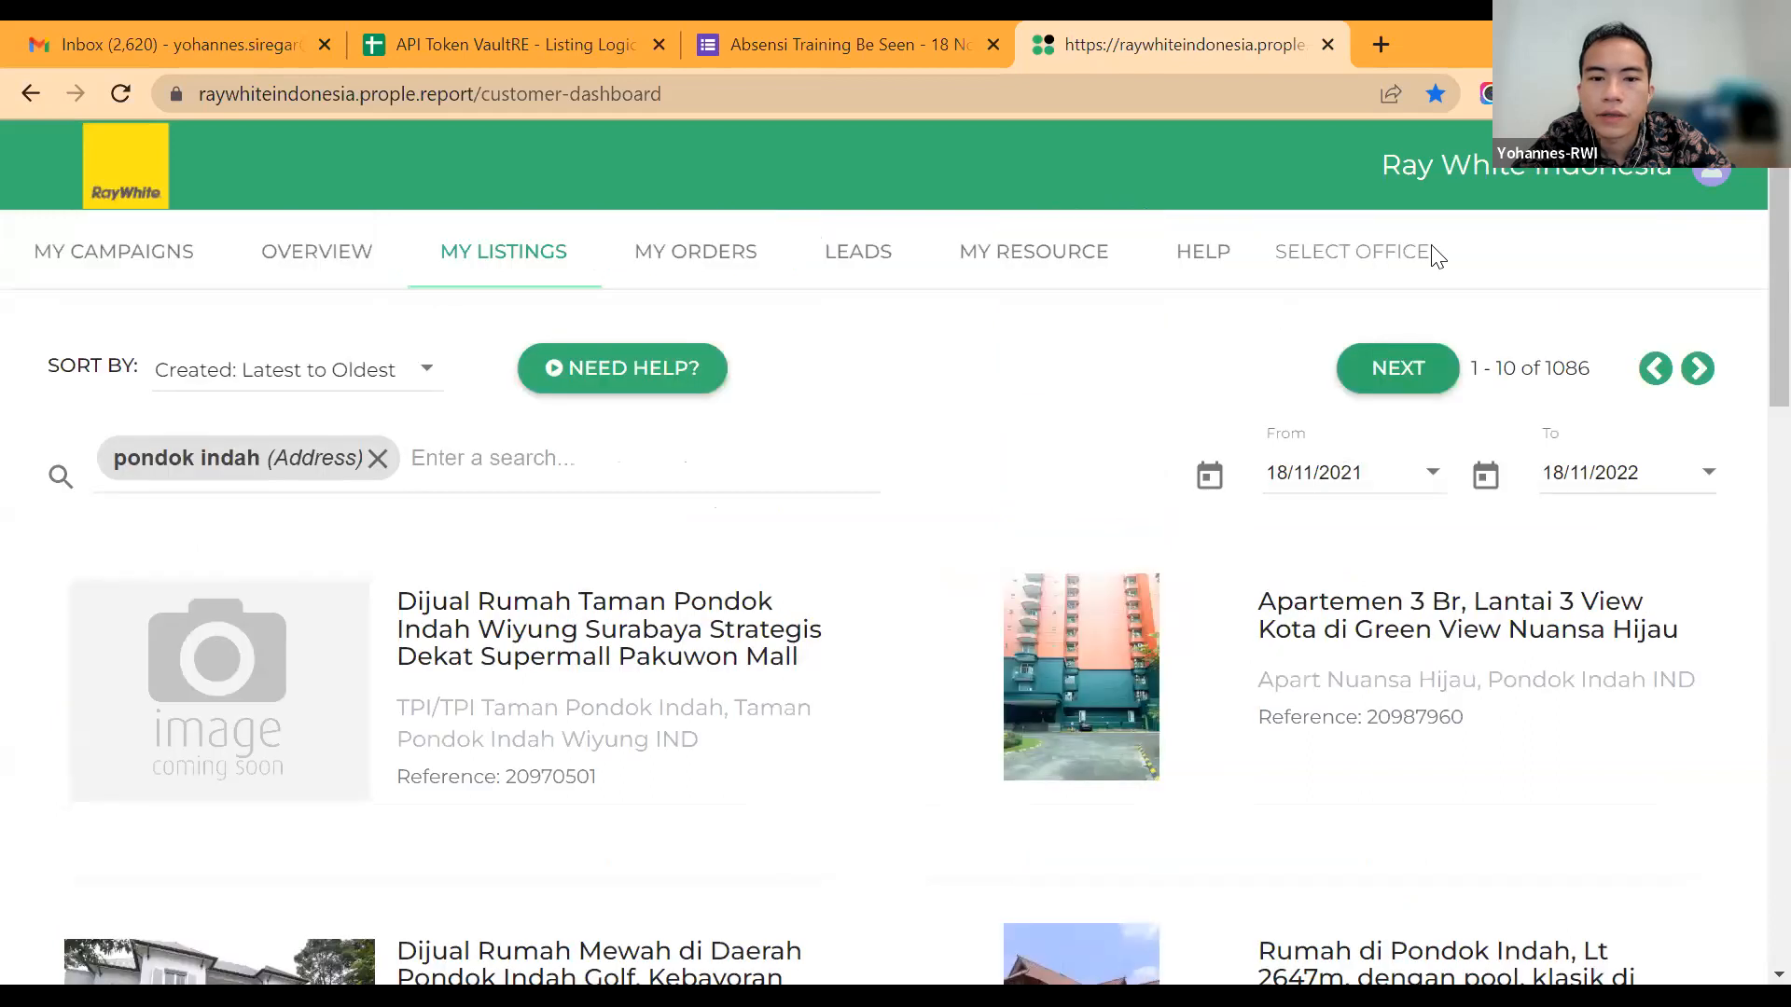
click(1398, 368)
click(1487, 345)
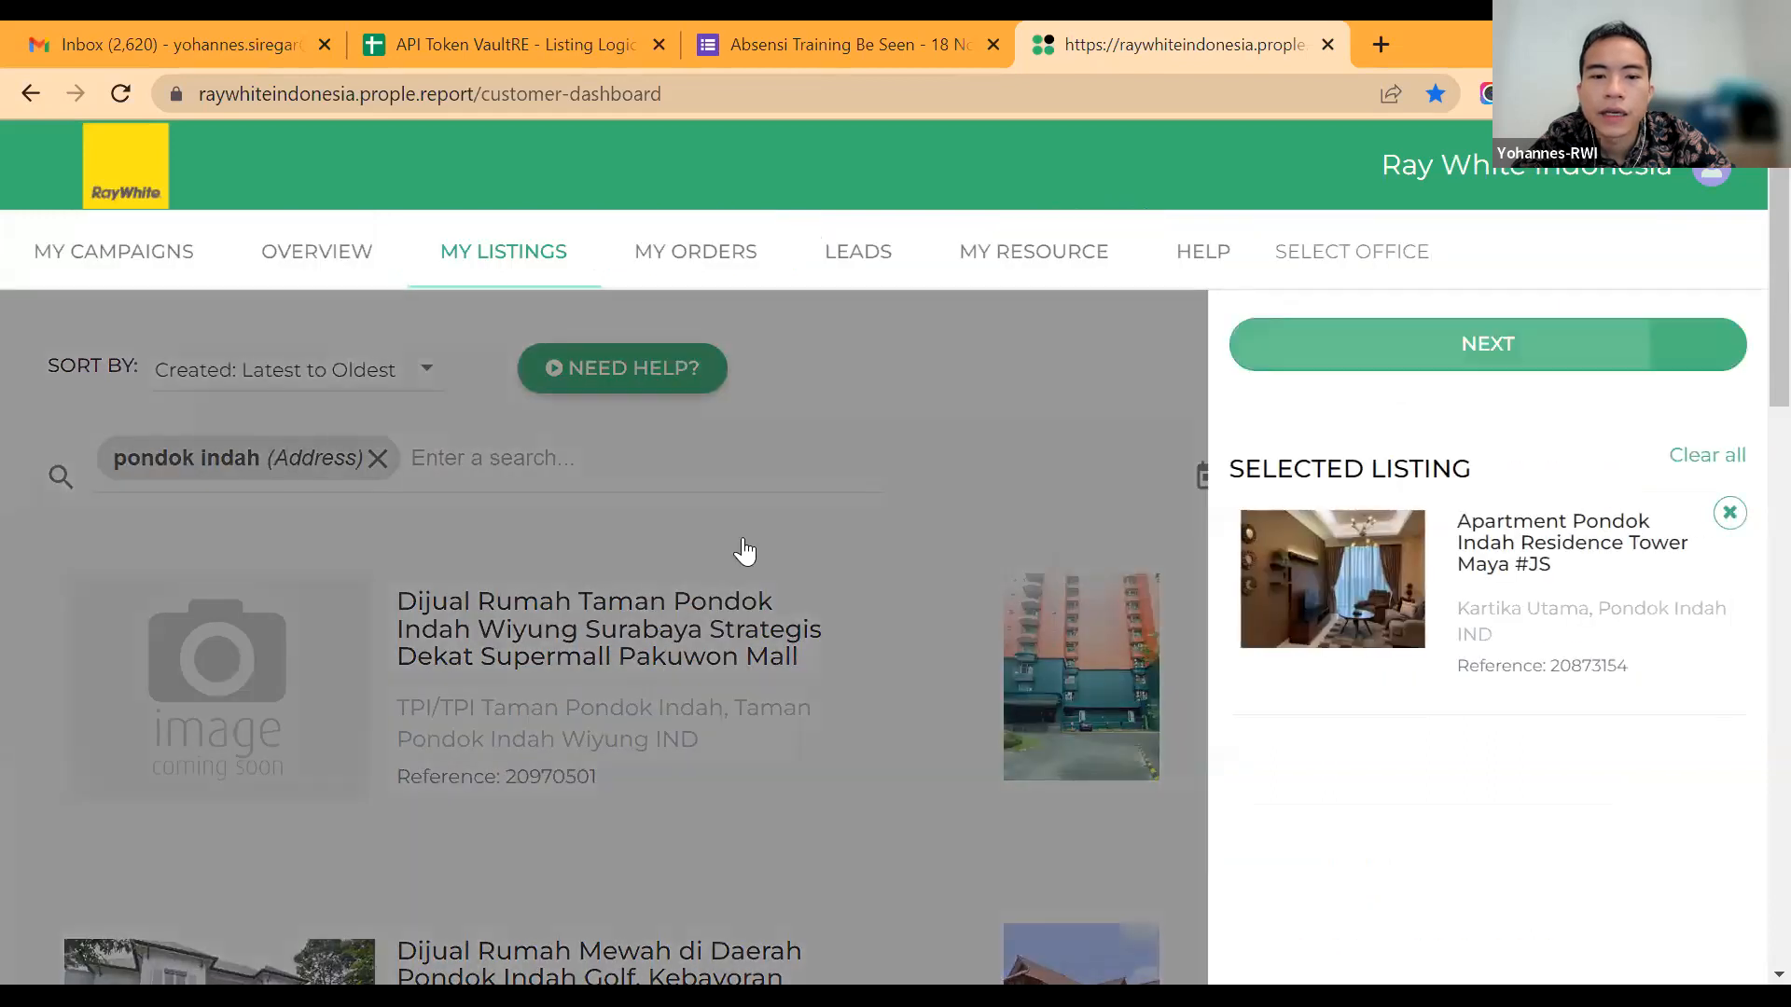
click(1056, 558)
click(744, 550)
click(971, 544)
click(735, 519)
click(1003, 508)
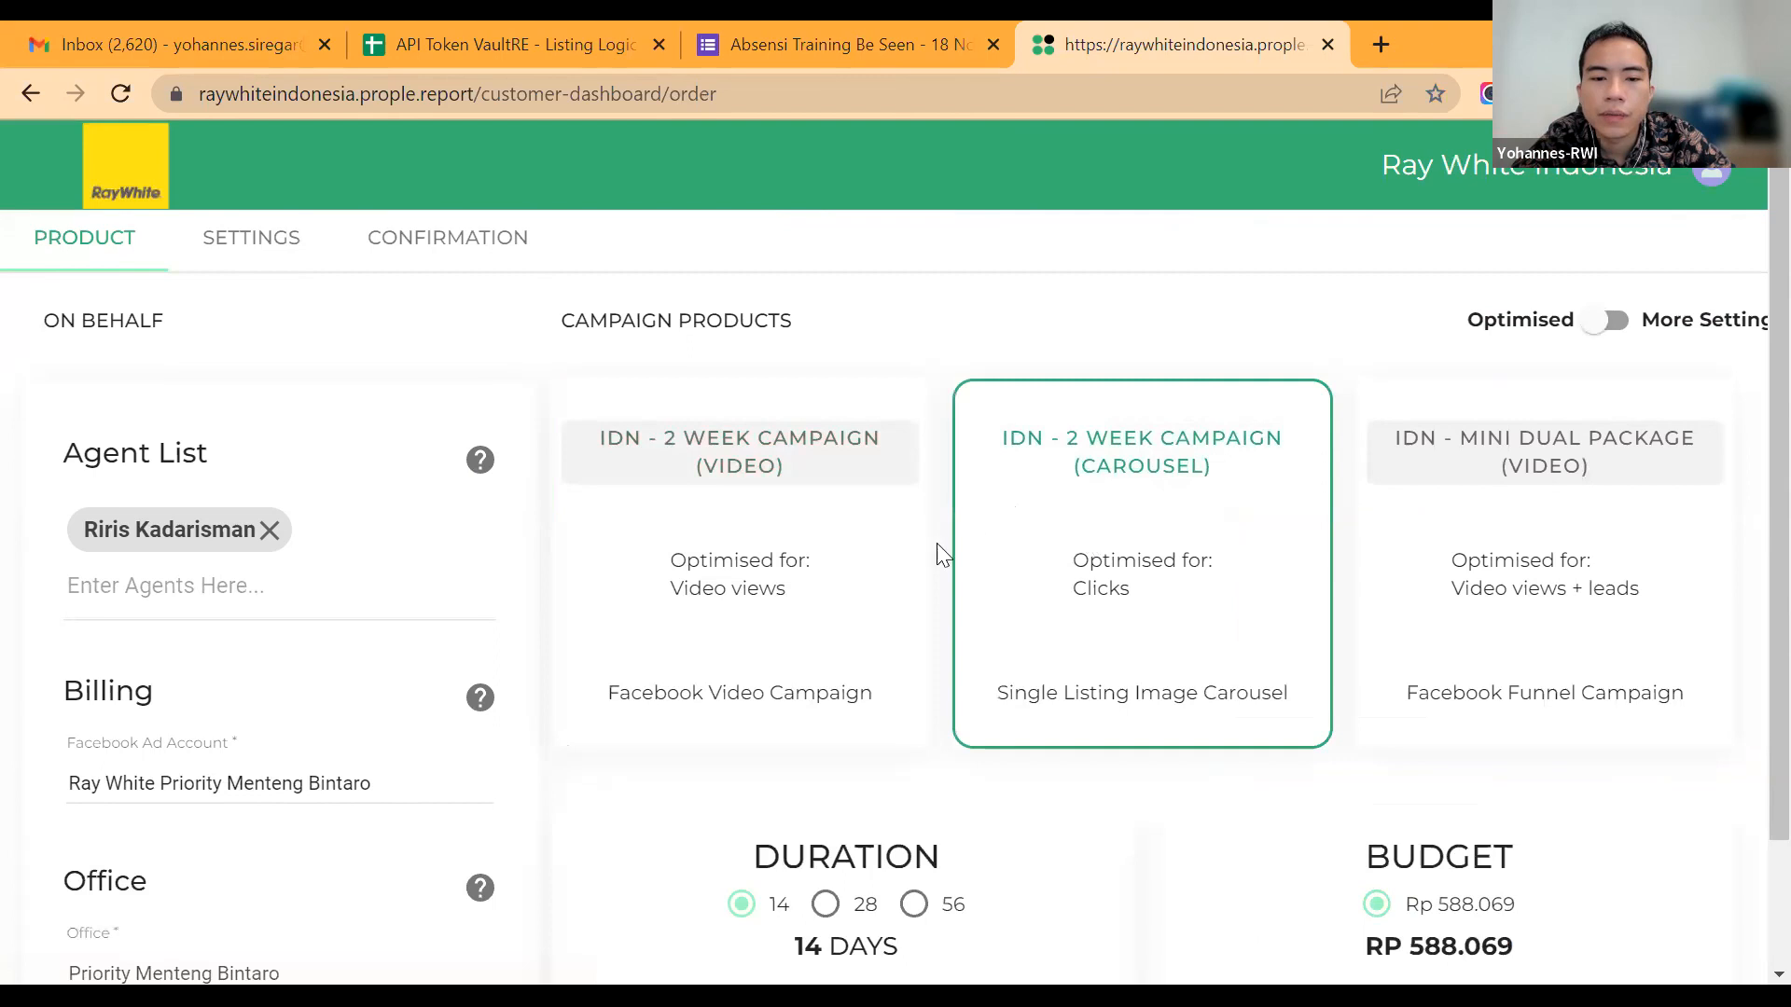
Step: Try the two-week video and carousel campaign products, then choose the IDN - Mini Dual Package (Video)
click(871, 572)
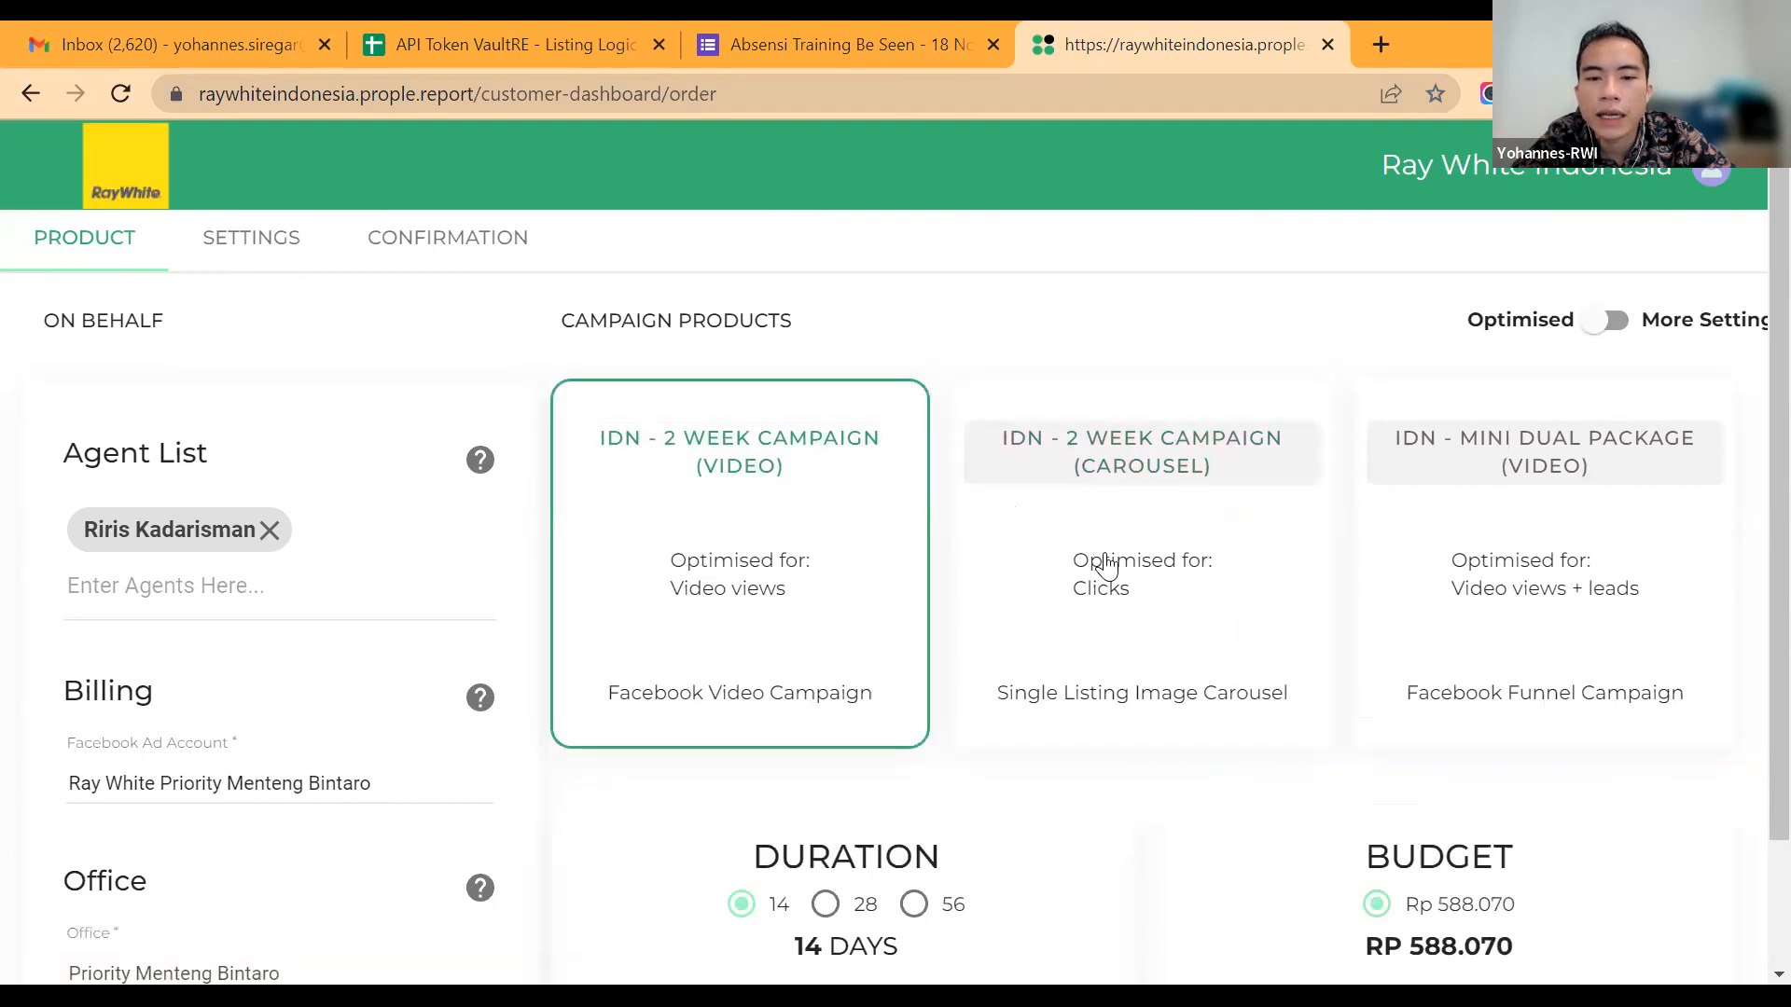
click(1190, 519)
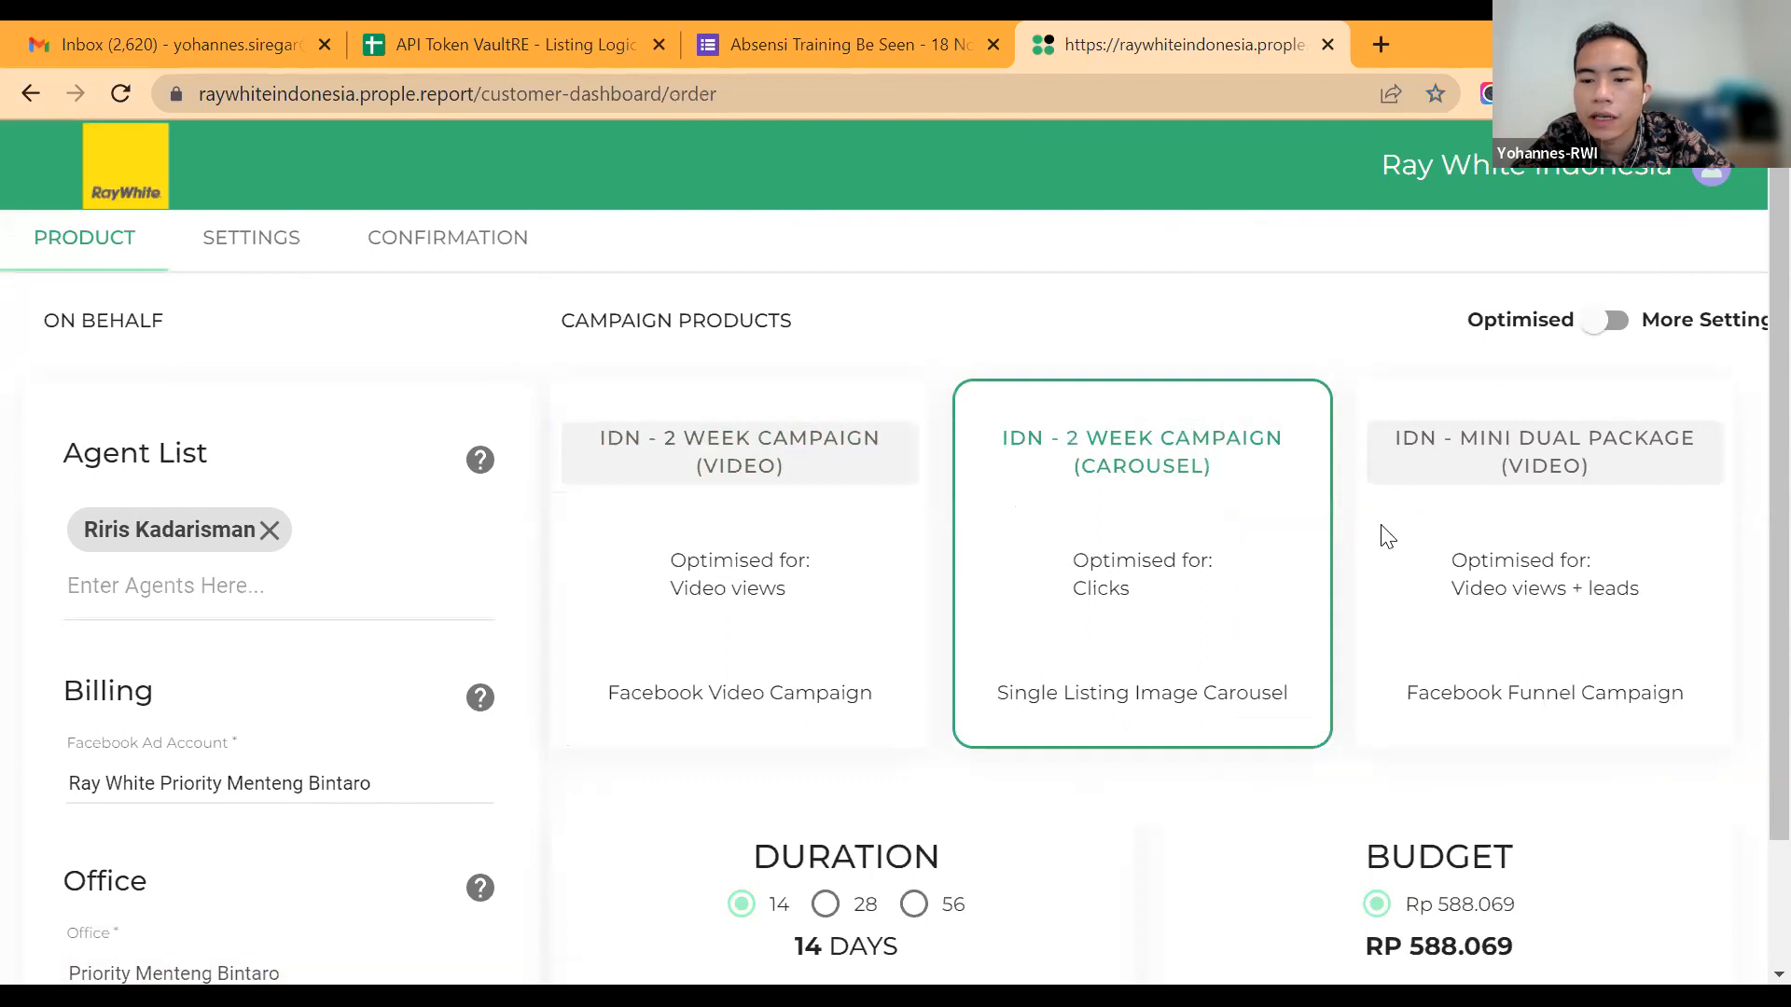
click(1435, 574)
scroll(1434, 576, down, 1)
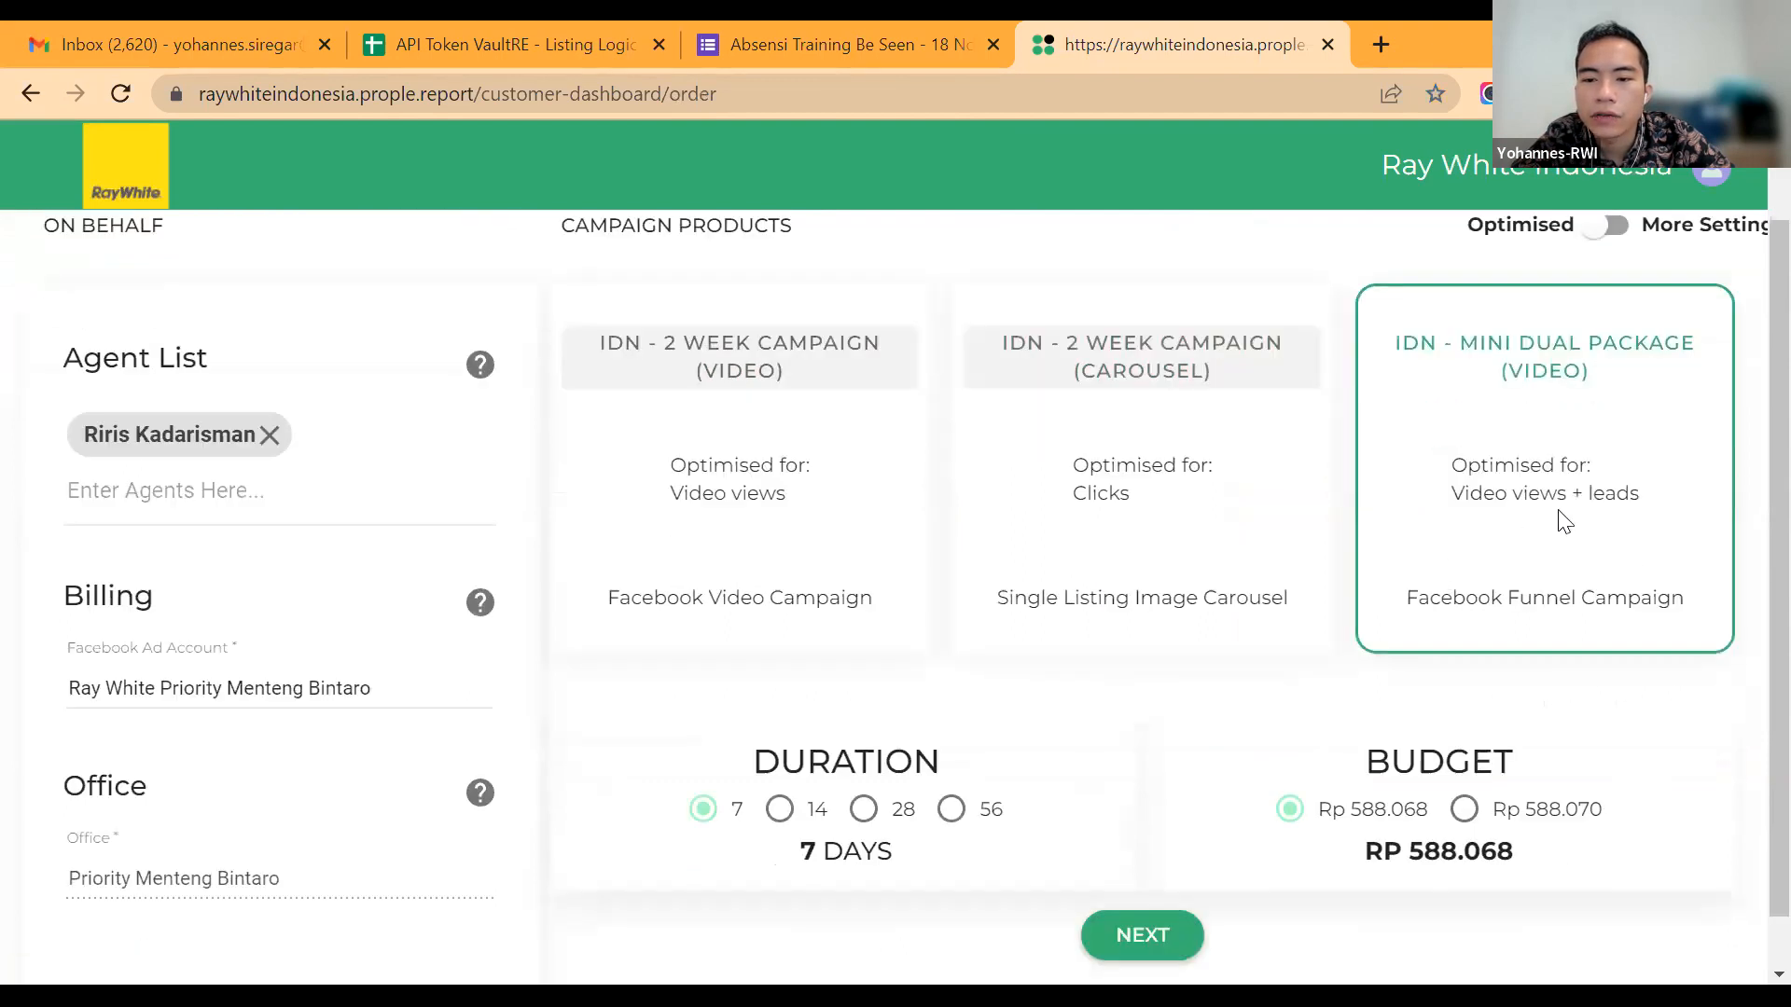
scroll(1548, 478, up, 1)
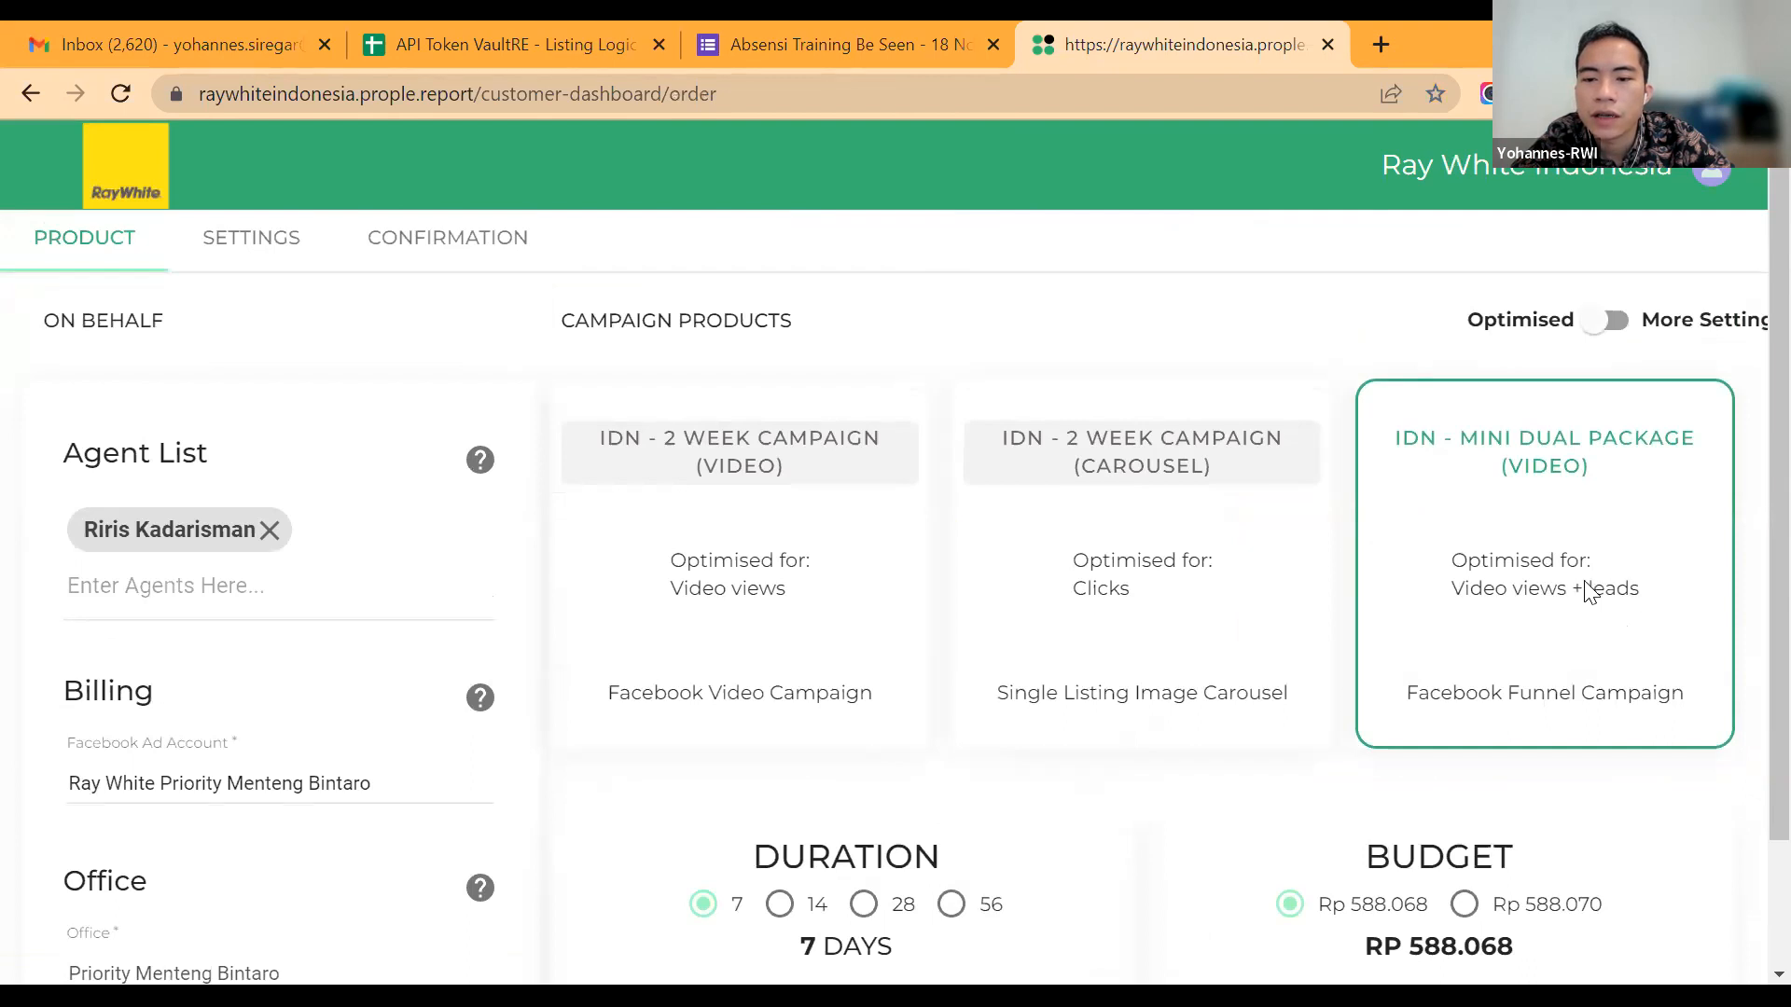
Step: Set the dual package campaign's duration to 14 days and its budget to Rp 1.176.140
scroll(763, 752, down, 2)
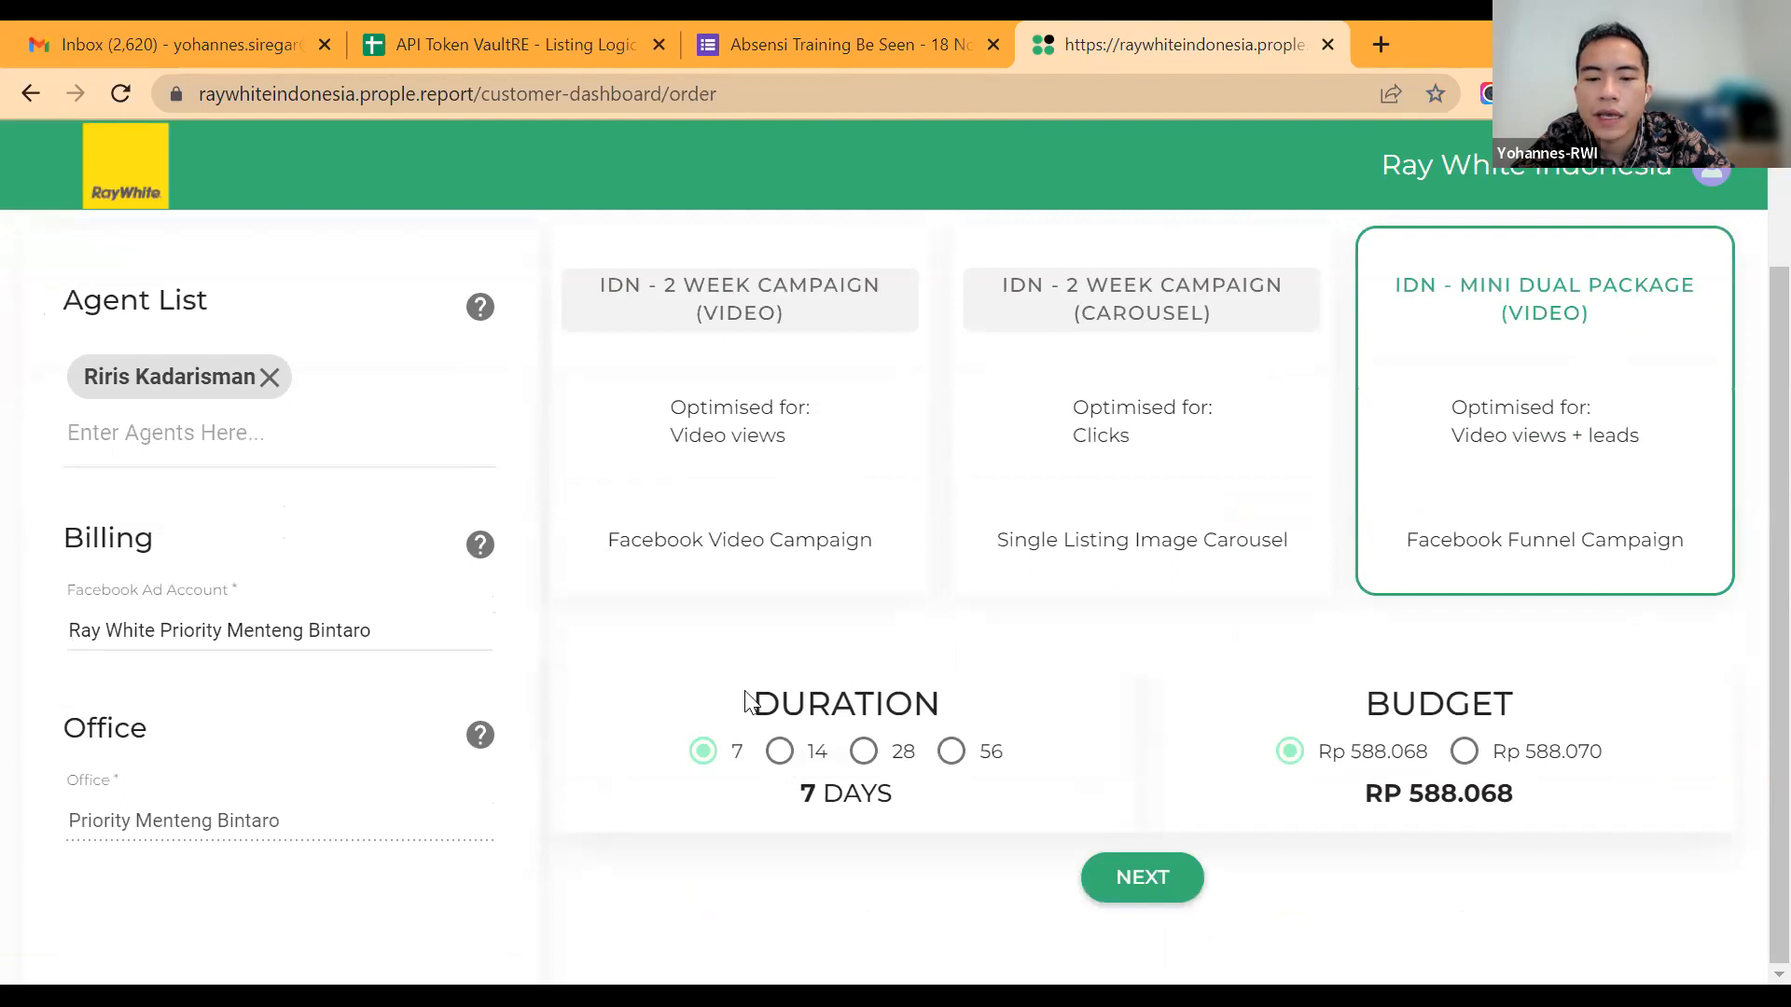
click(777, 753)
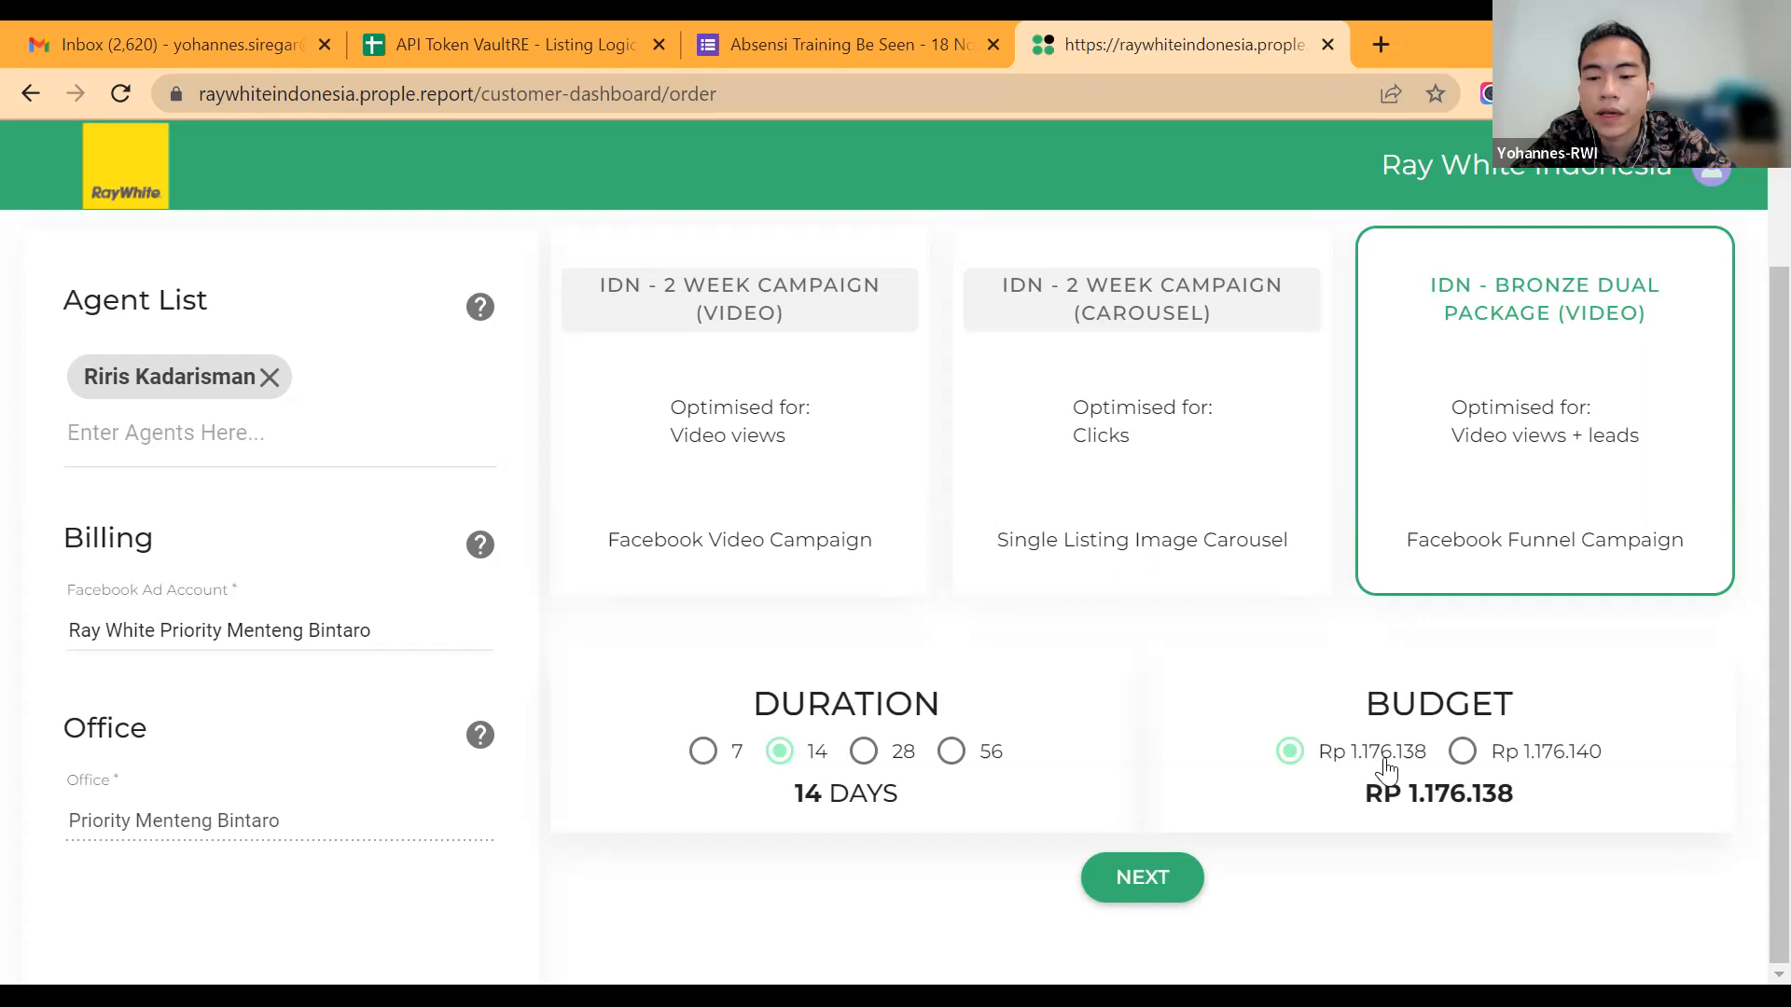
click(1467, 763)
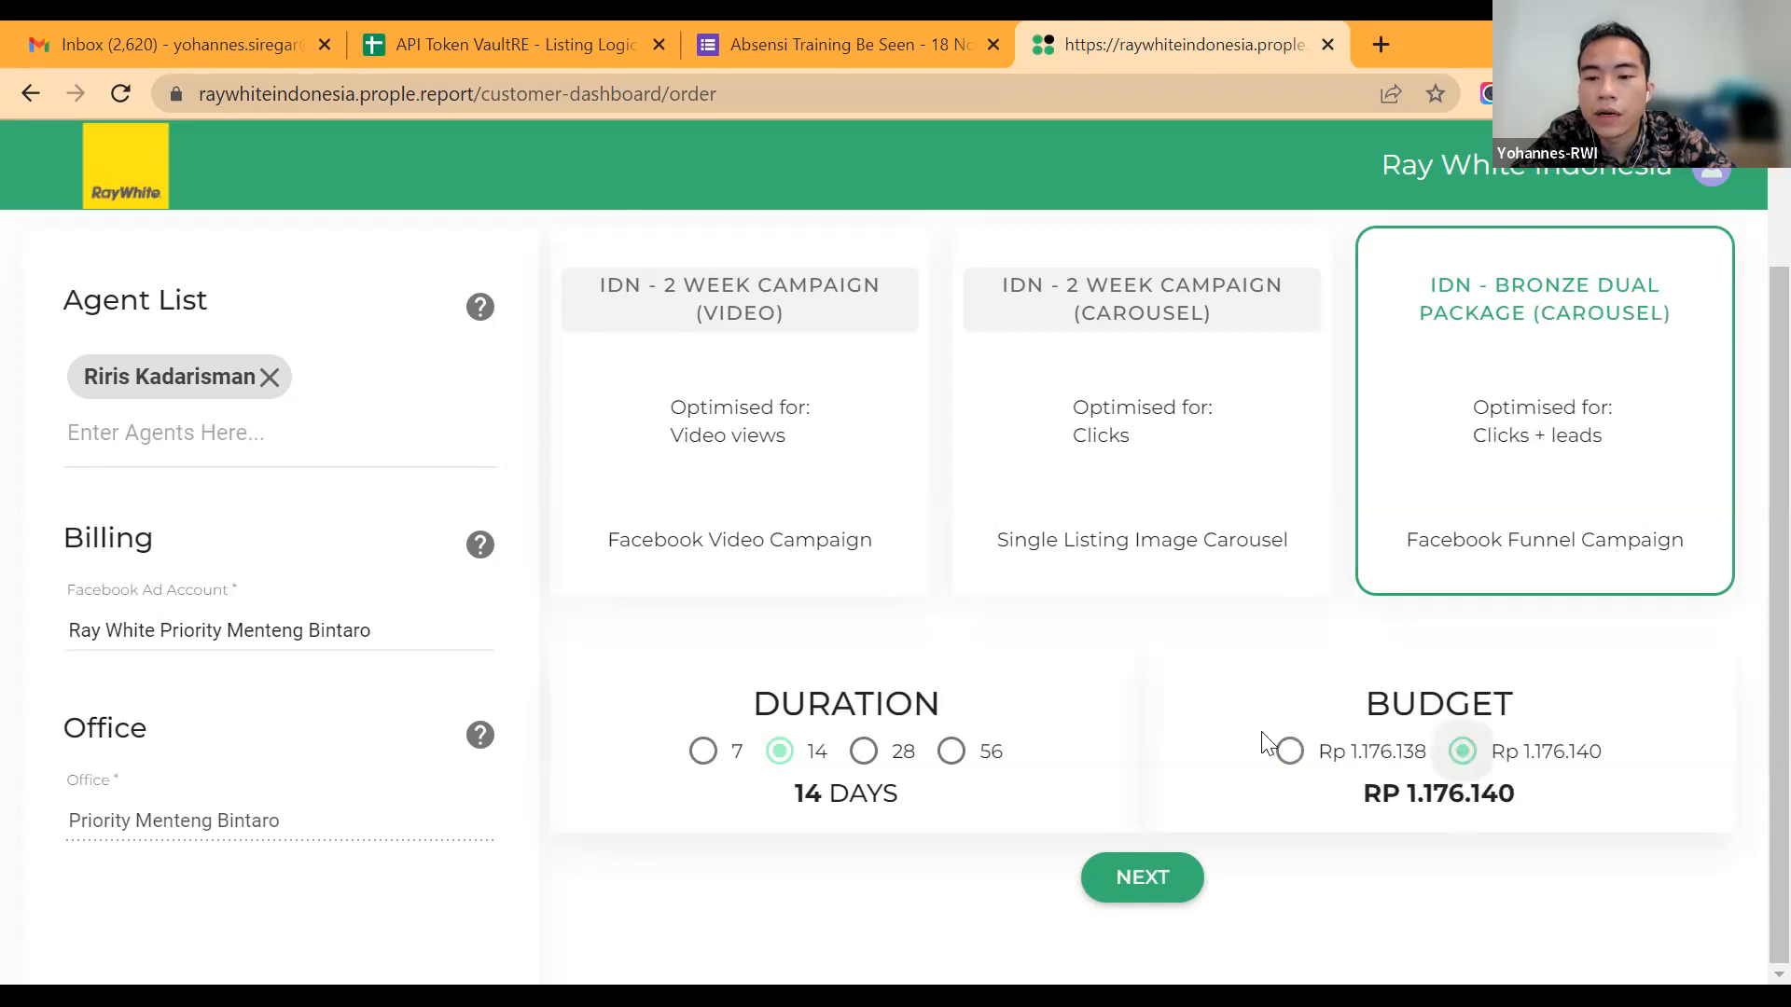
Step: Alternate the budget between the Rp 1.176.138 and Rp 1.176.140 options to compare the Bronze Dual Packages, settling on Rp 1.176.138 (Video)
click(1291, 752)
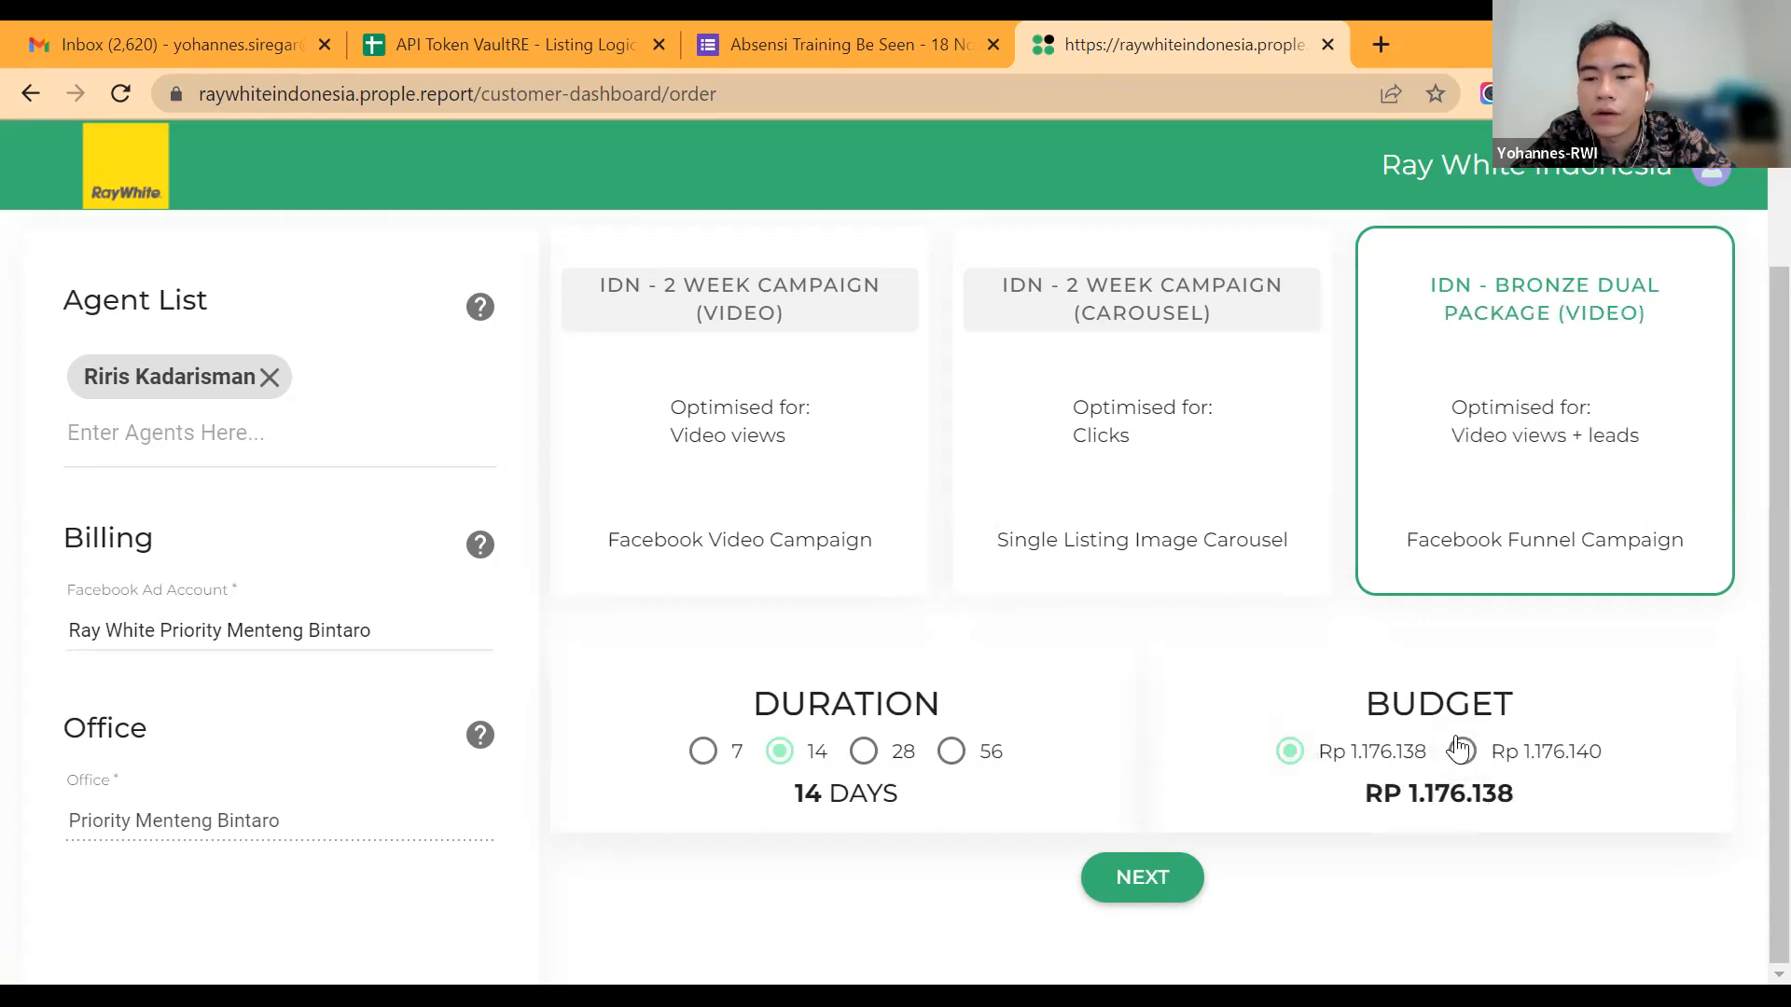
click(1462, 752)
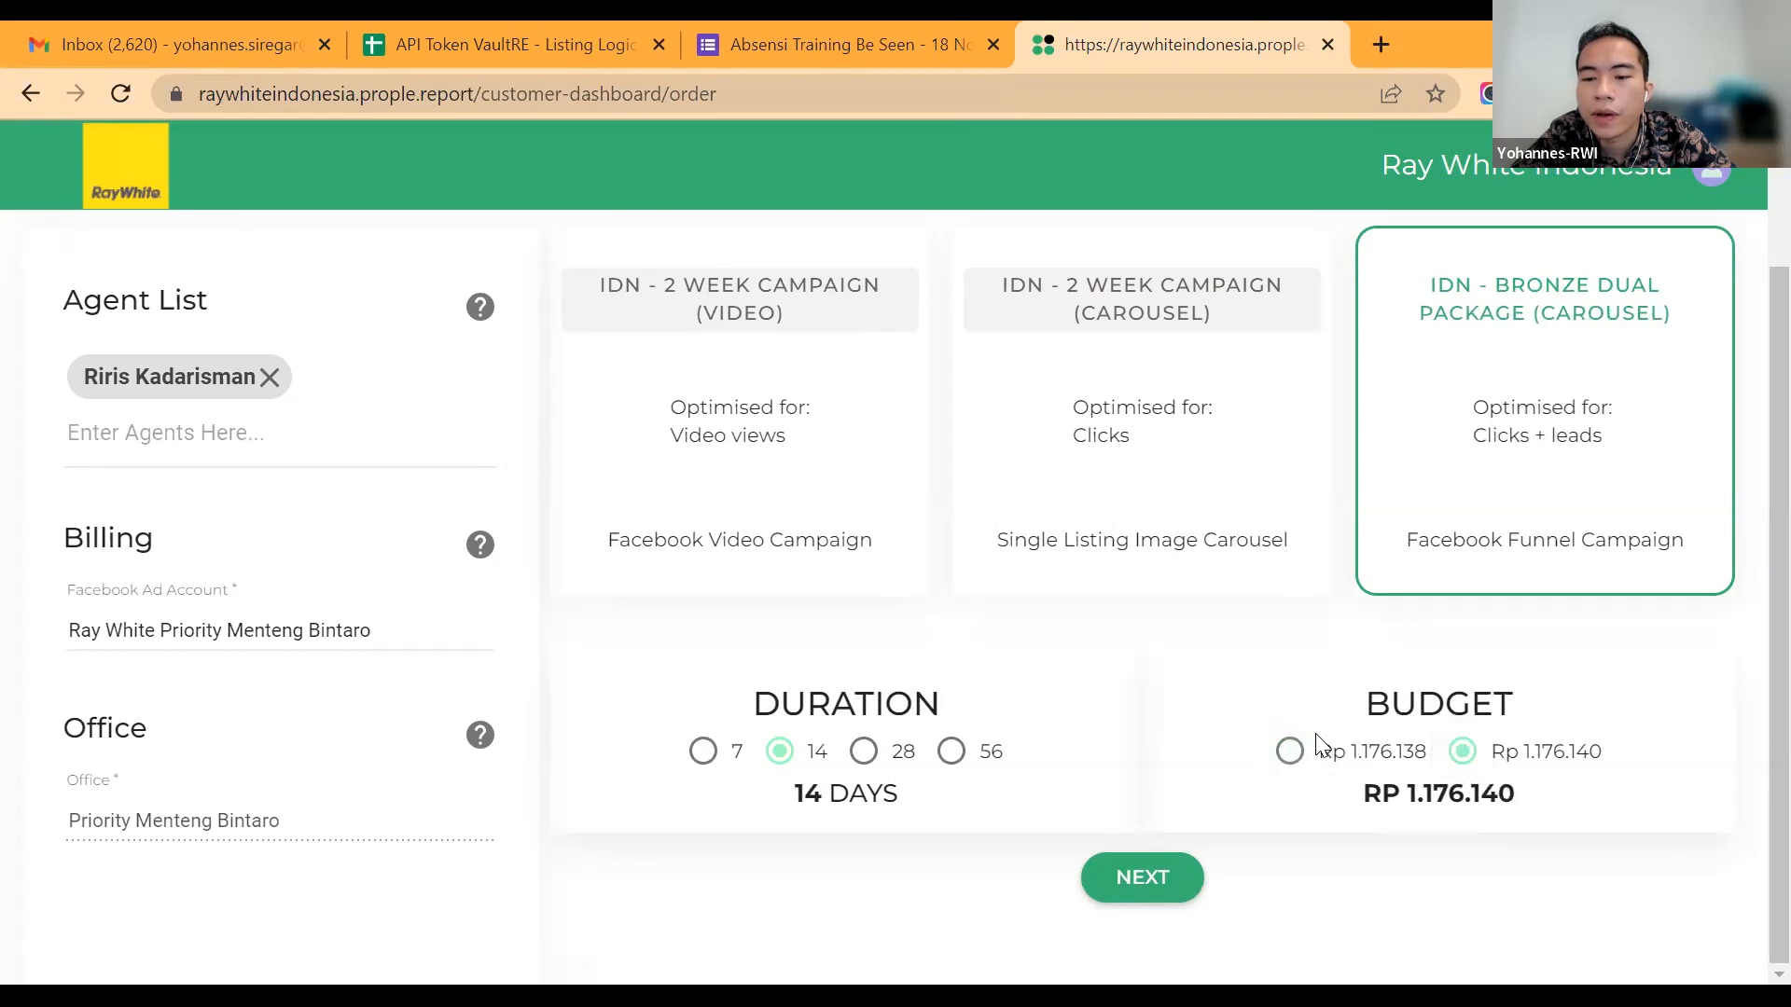
click(1329, 753)
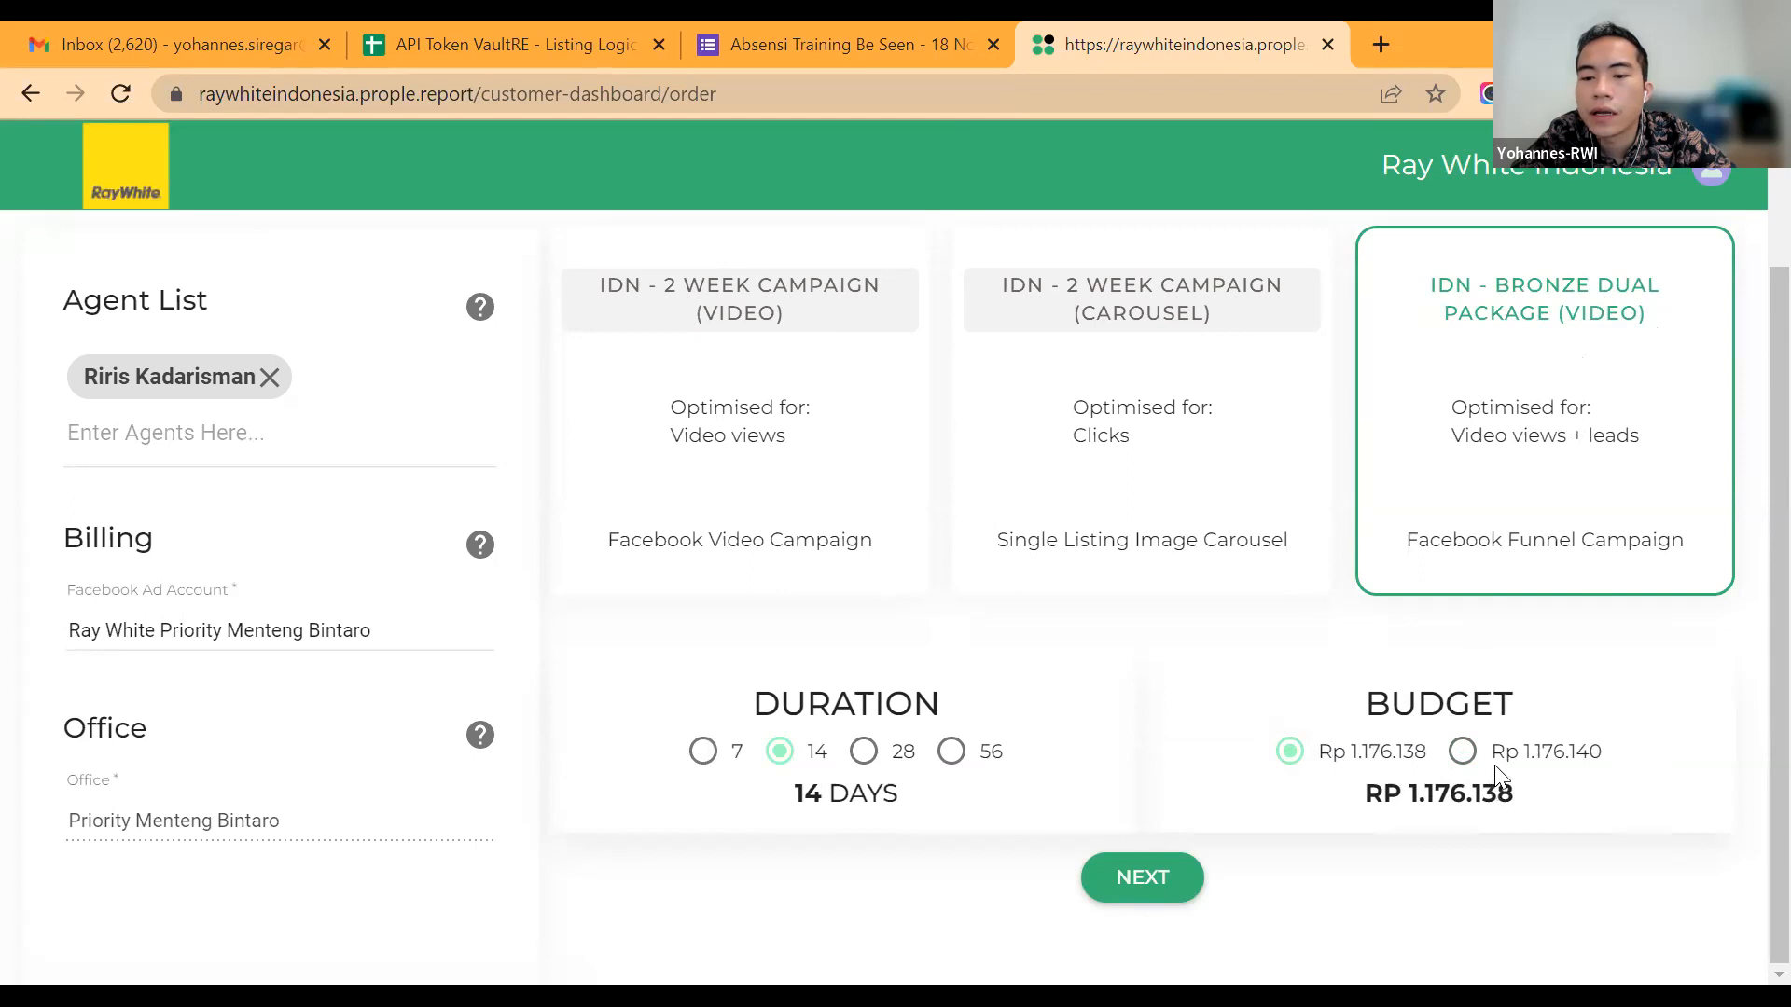
click(1462, 752)
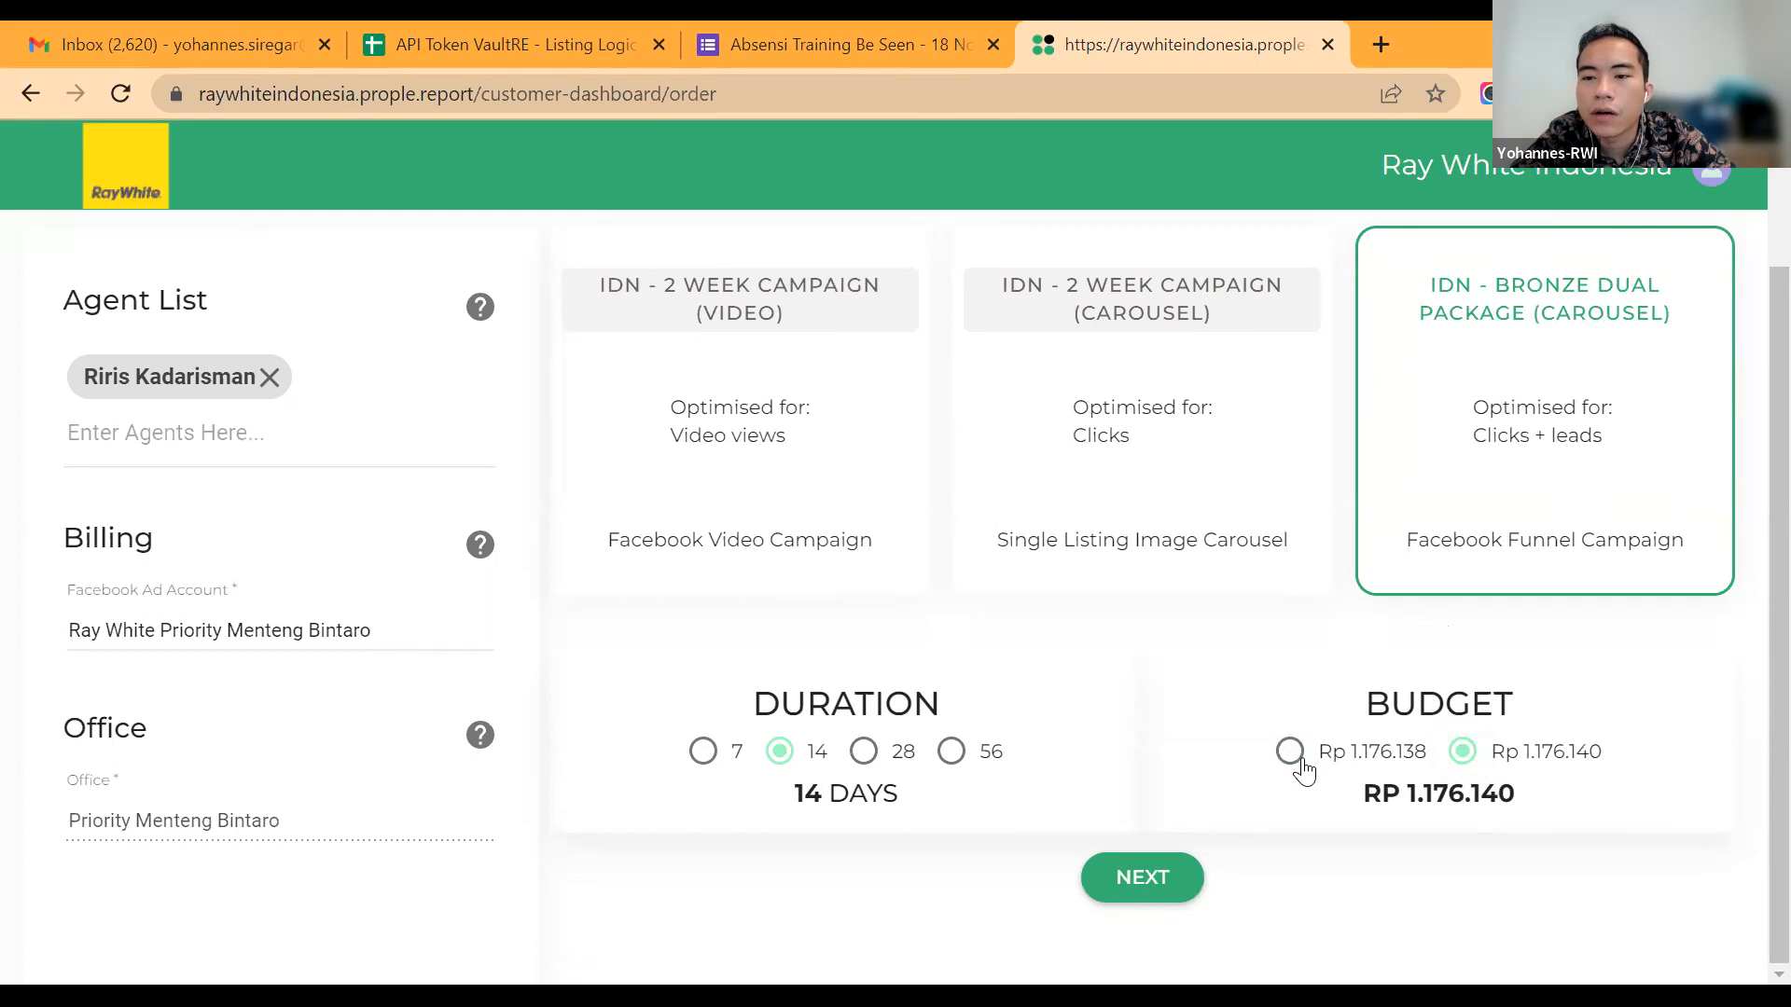
scroll(1304, 770, up, 2)
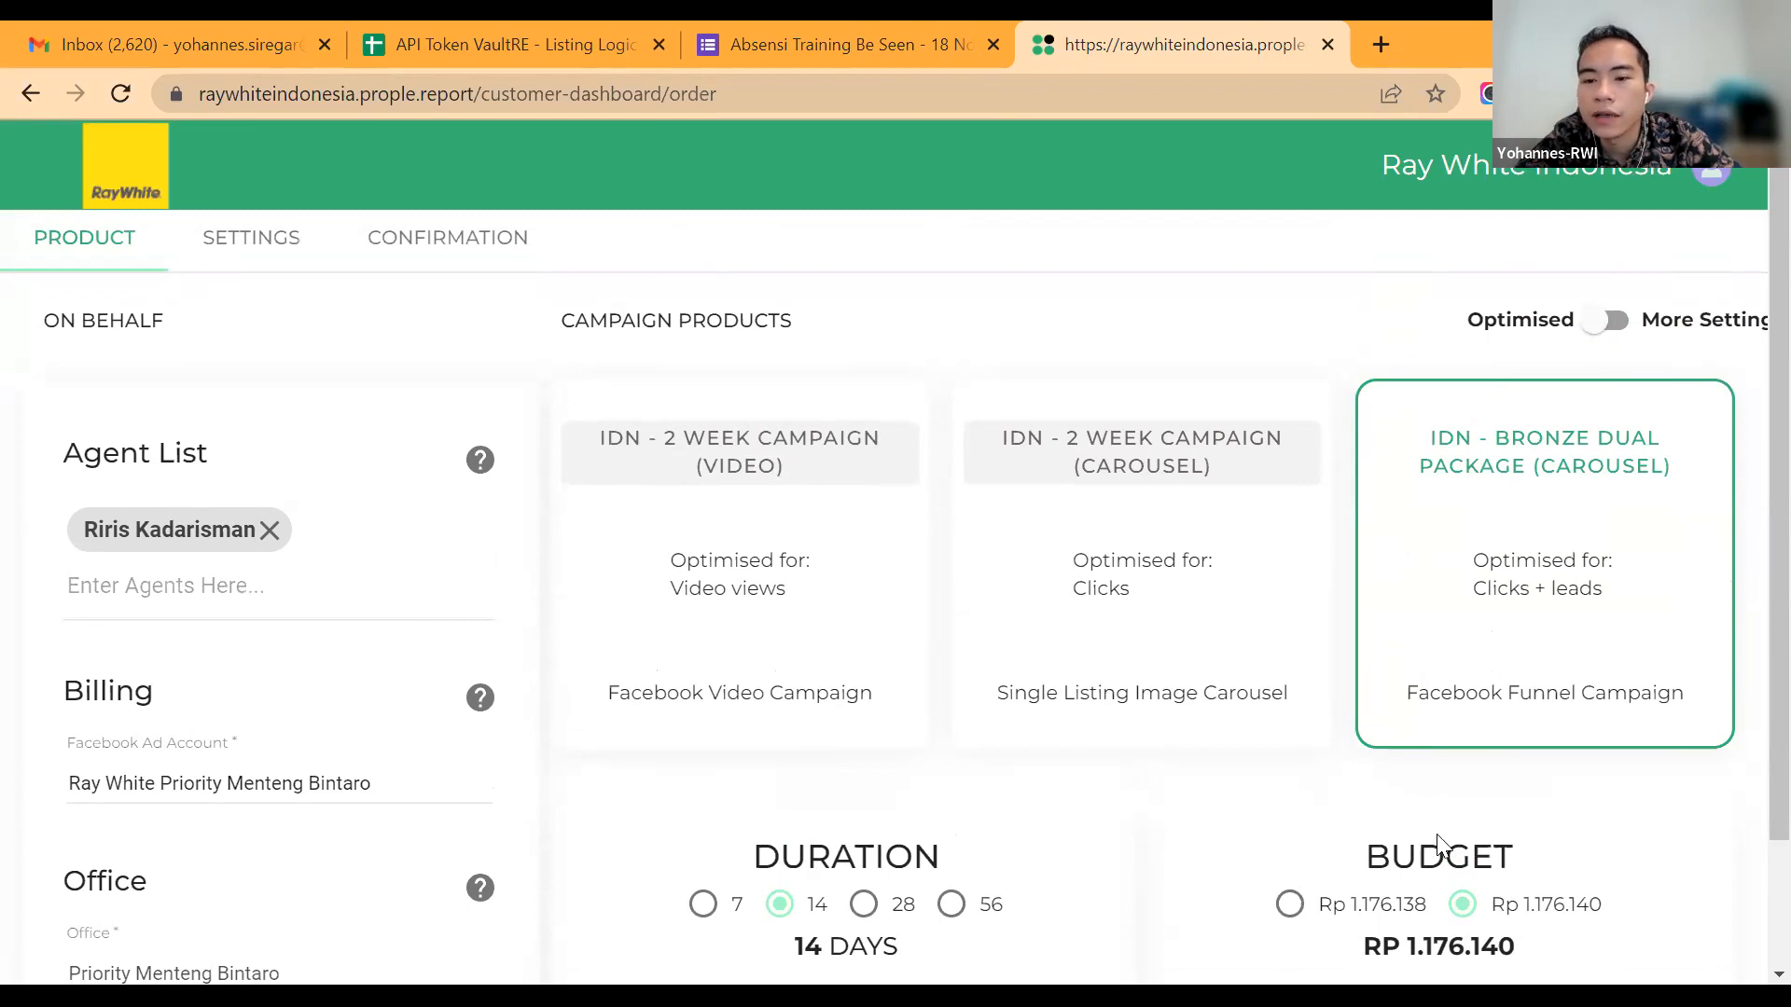
click(1289, 904)
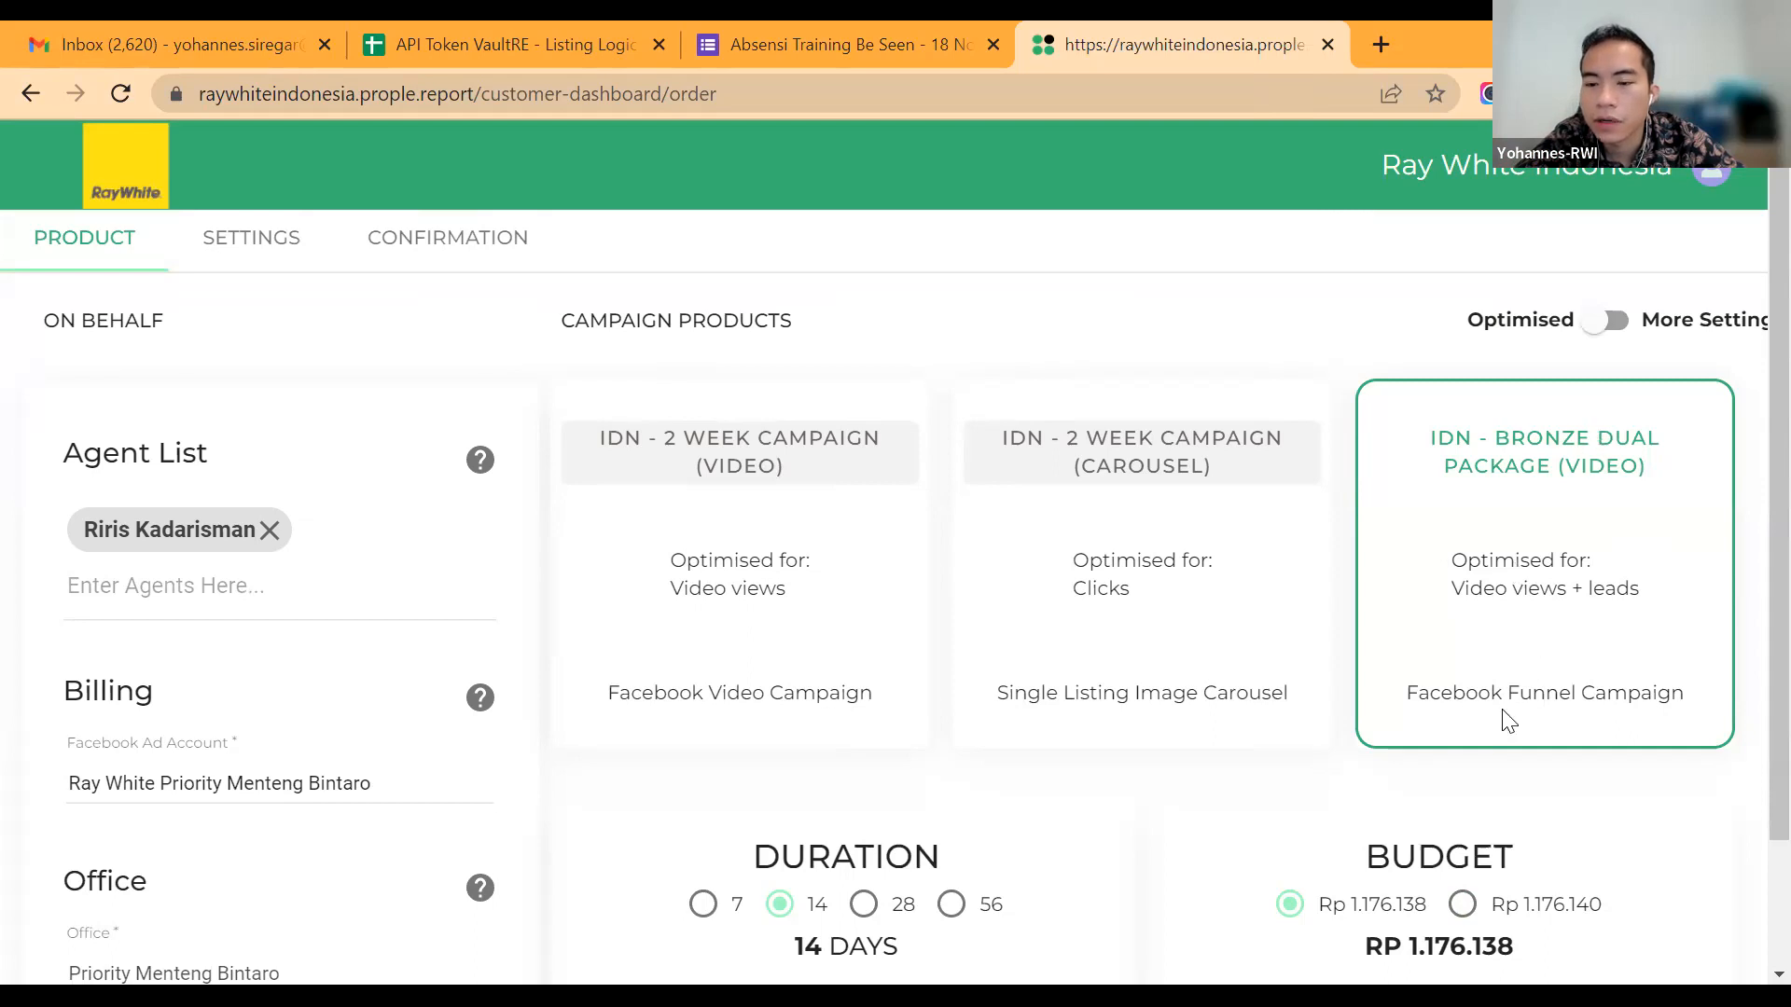
scroll(1501, 718, down, 2)
scroll(1503, 709, up, 2)
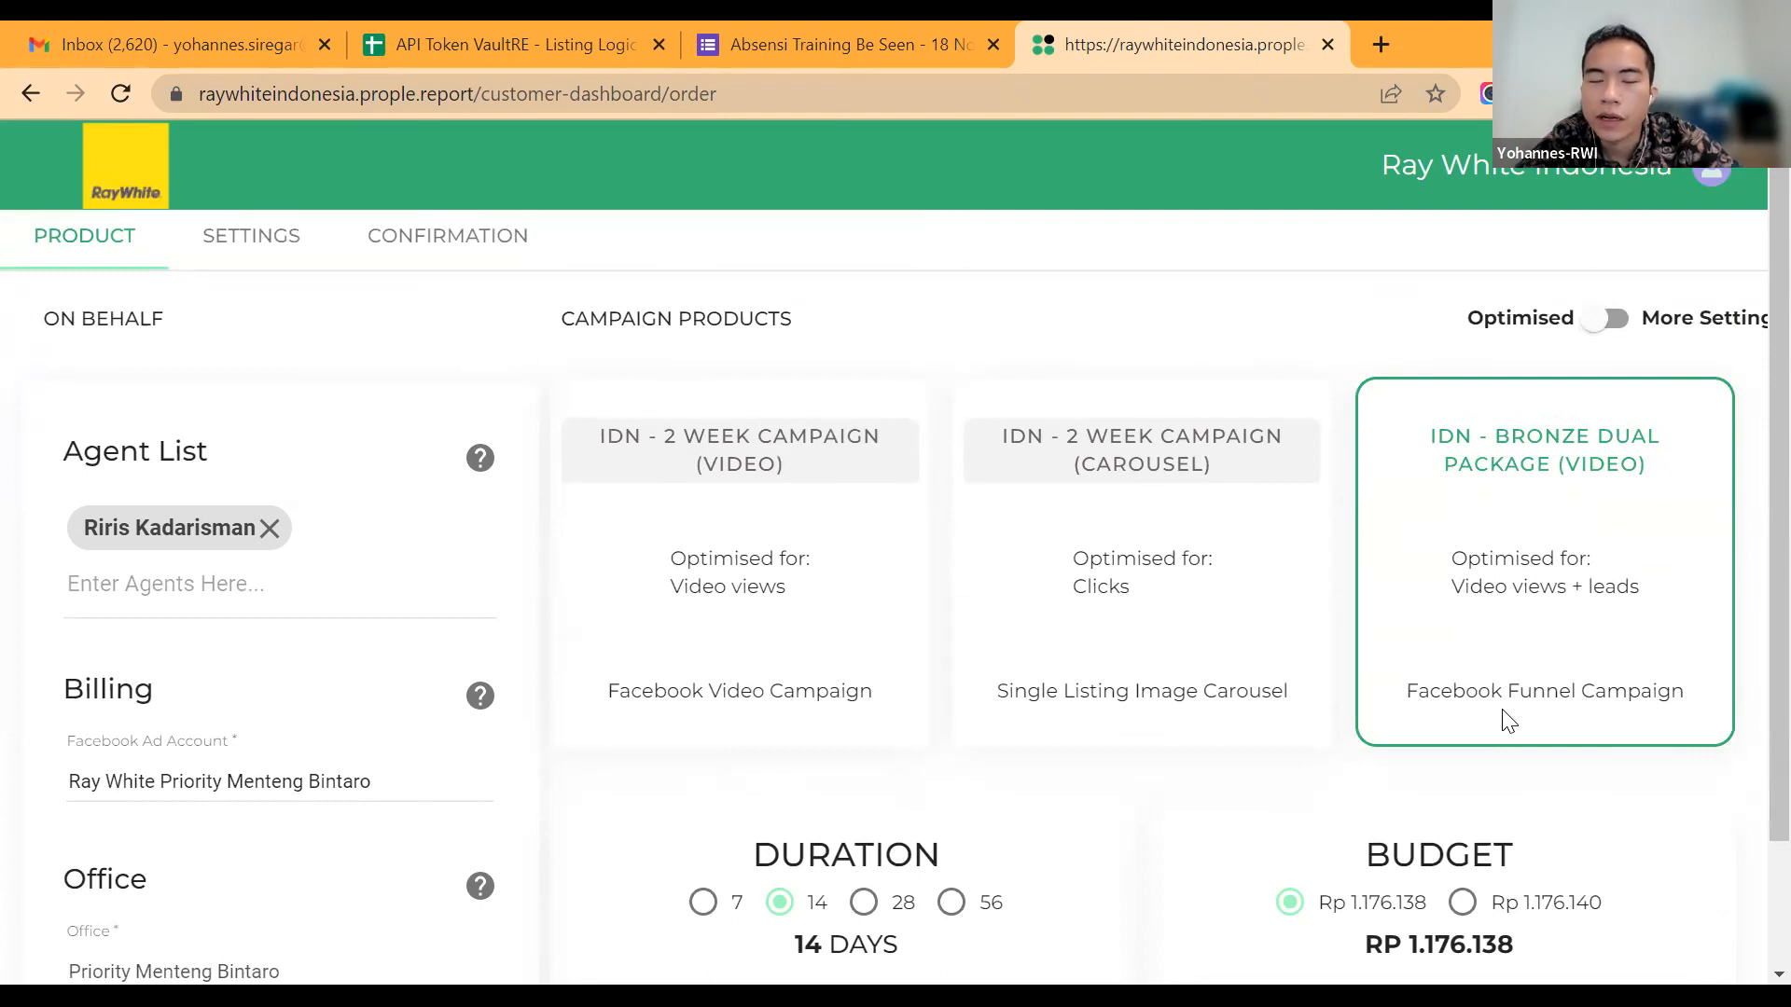
scroll(1509, 721, down, 2)
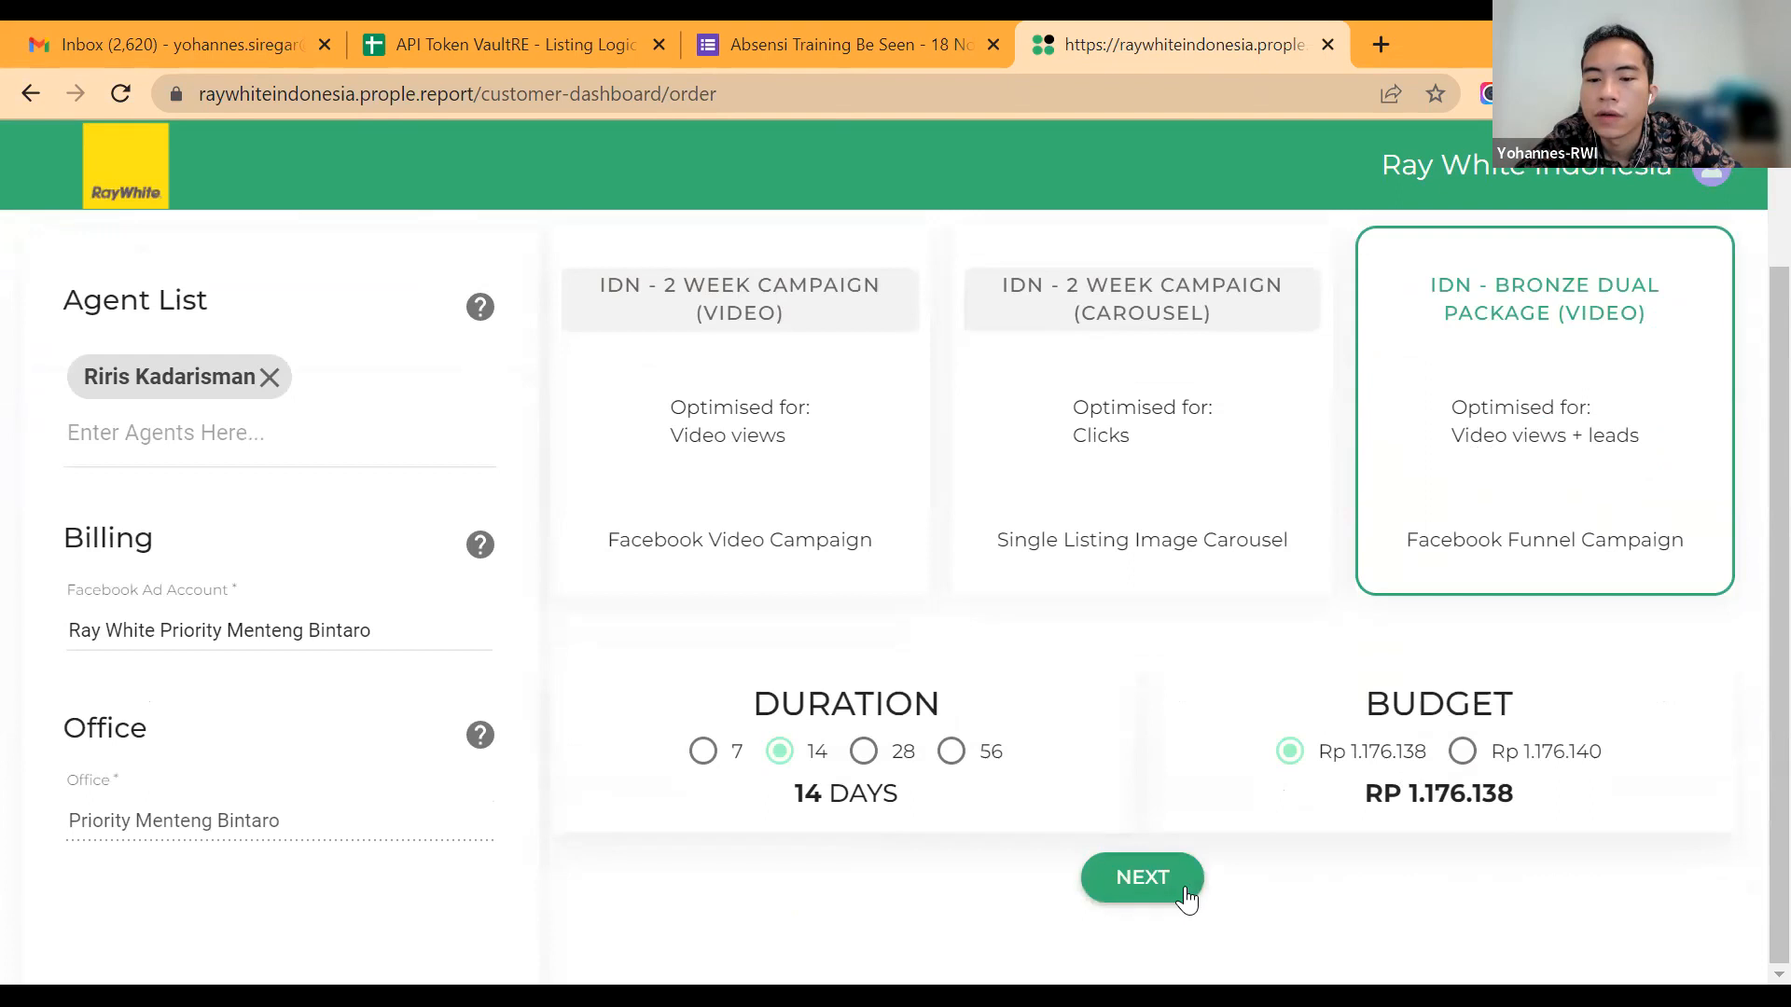
Step: Switch the order from Optimised to More Settings and proceed to the campaign settings stage
scroll(1184, 895, up, 2)
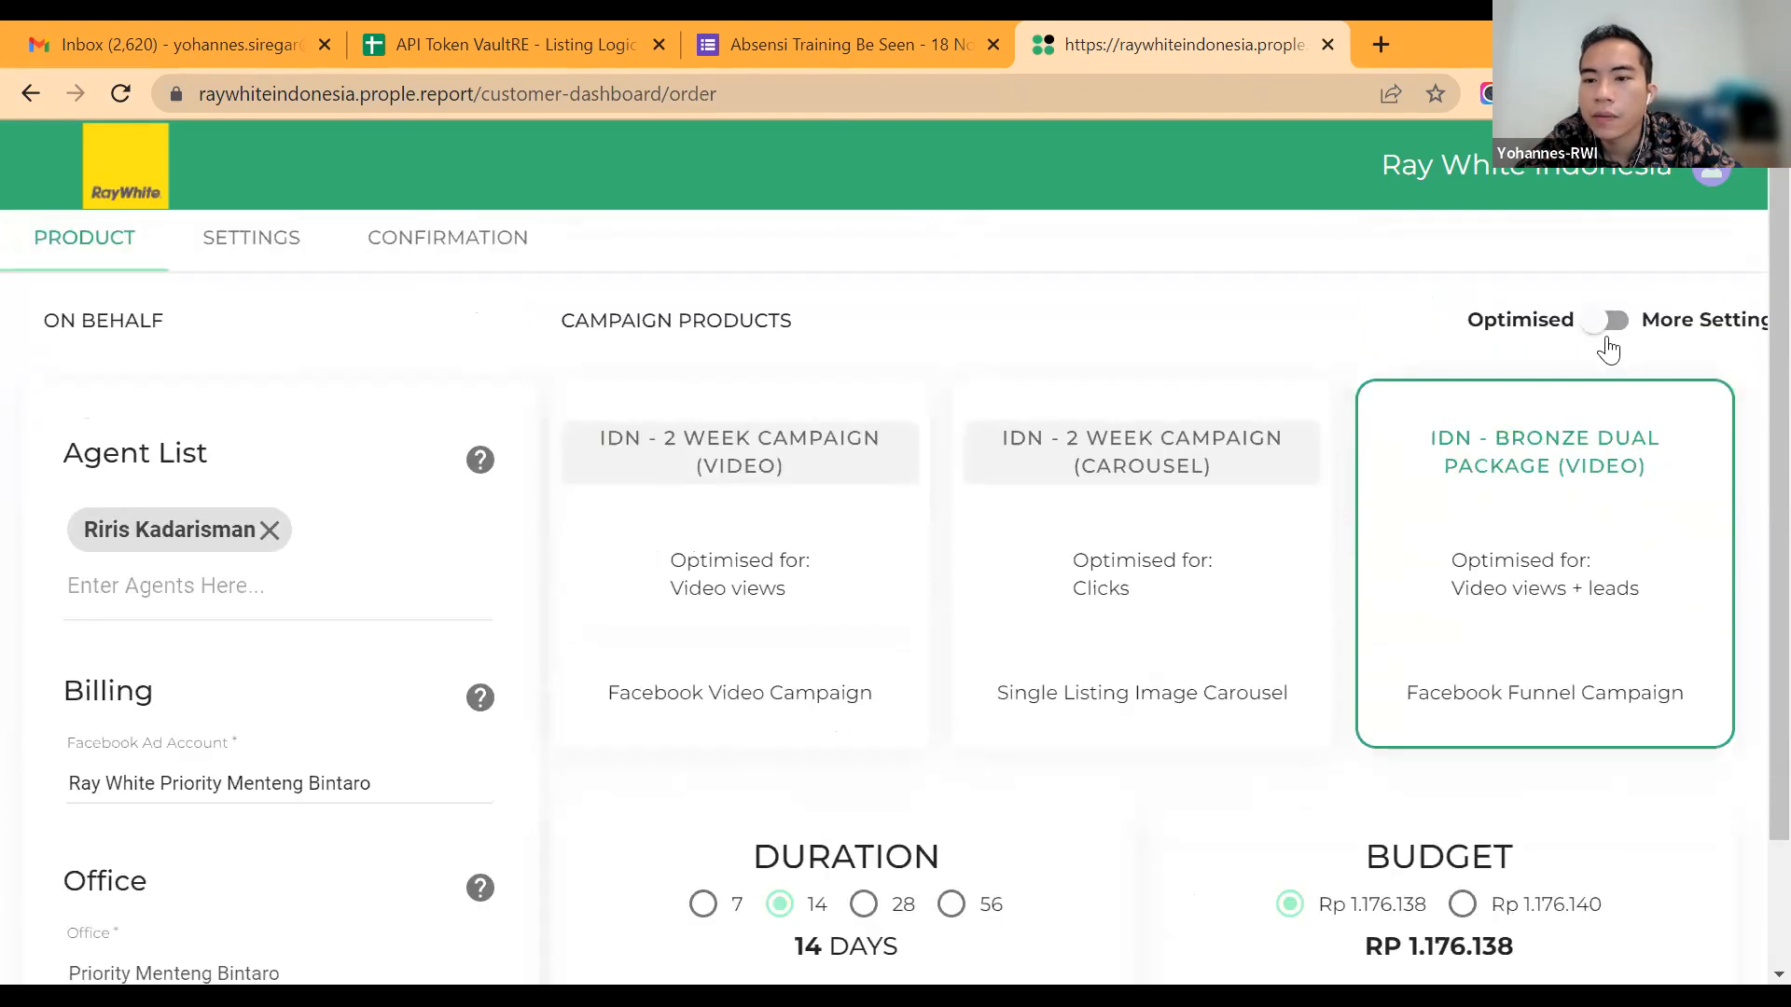
scroll(1243, 806, down, 2)
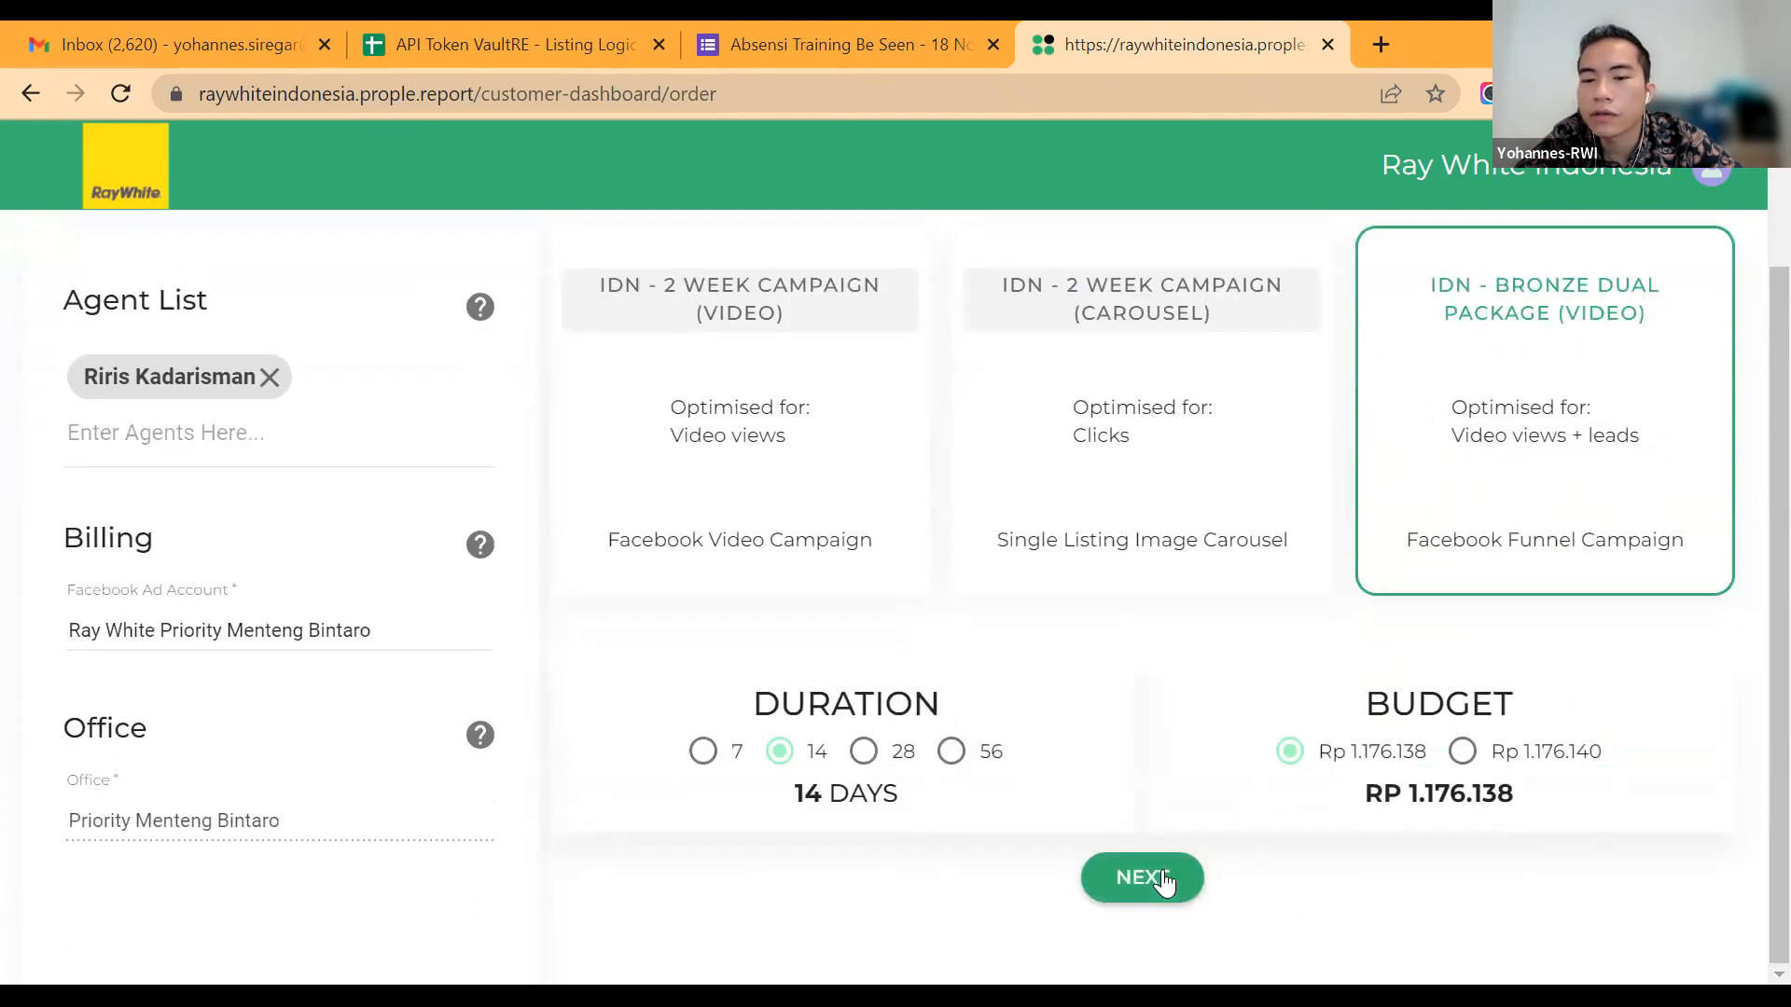
scroll(1162, 877, up, 2)
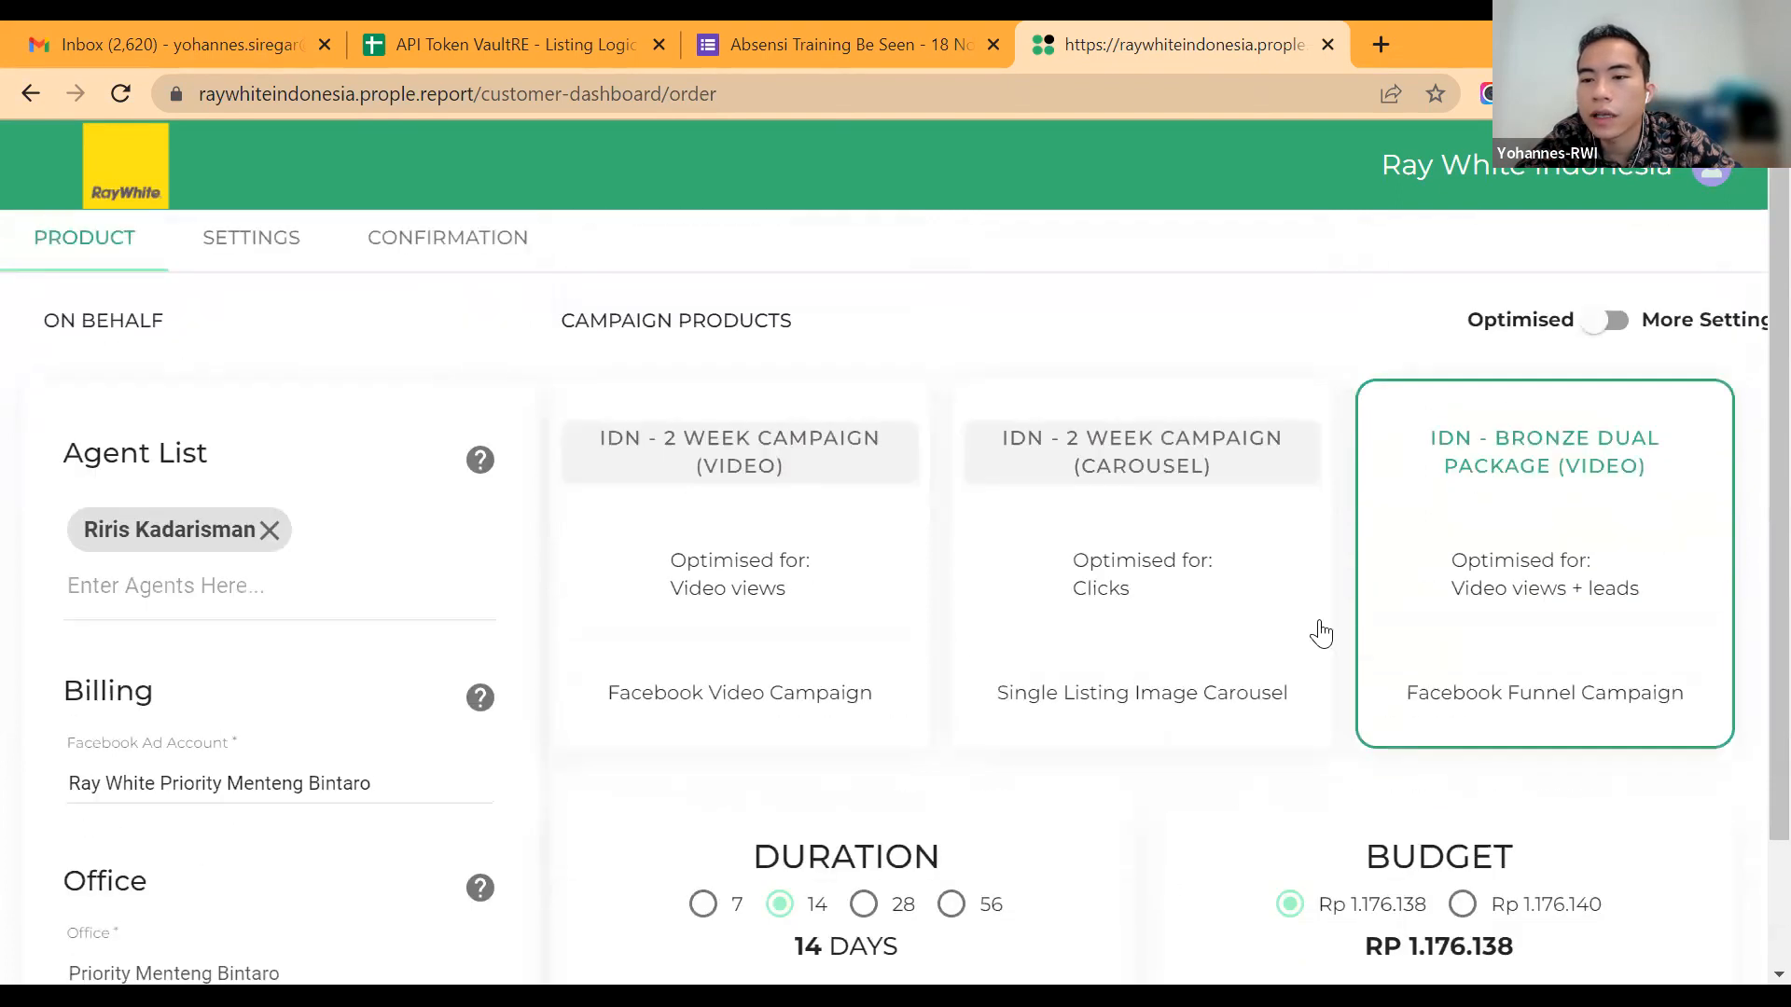
click(1608, 323)
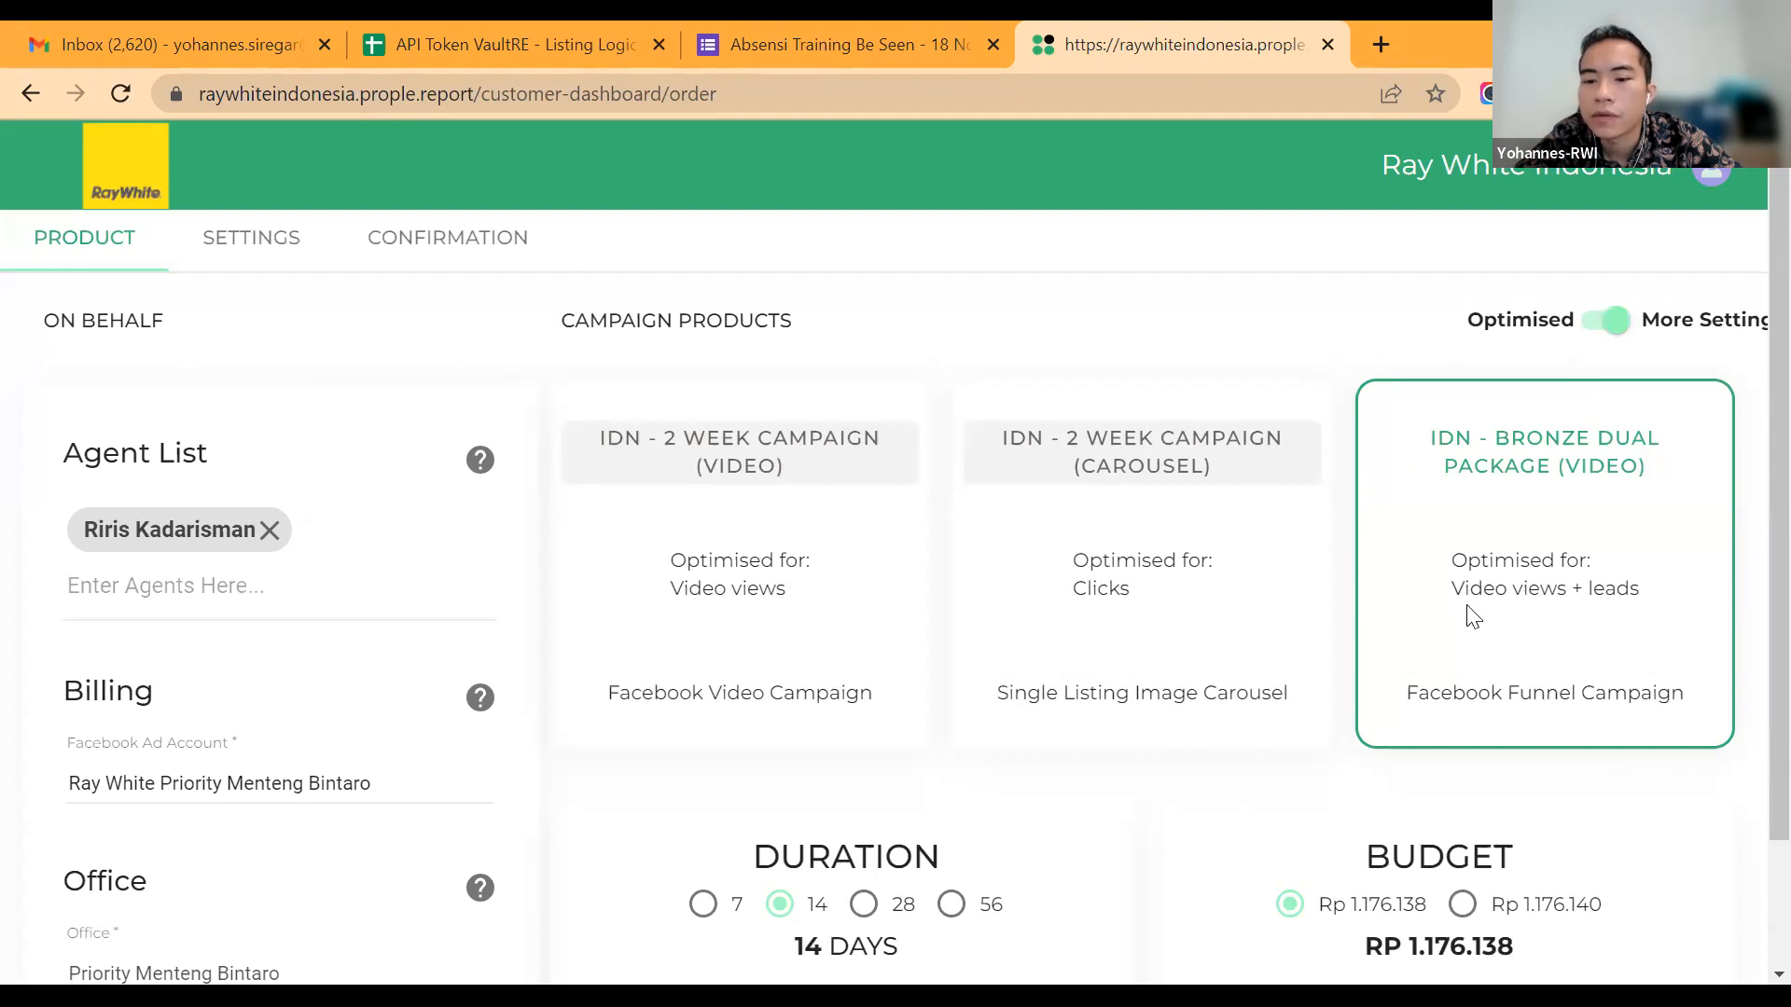
scroll(1149, 871, down, 2)
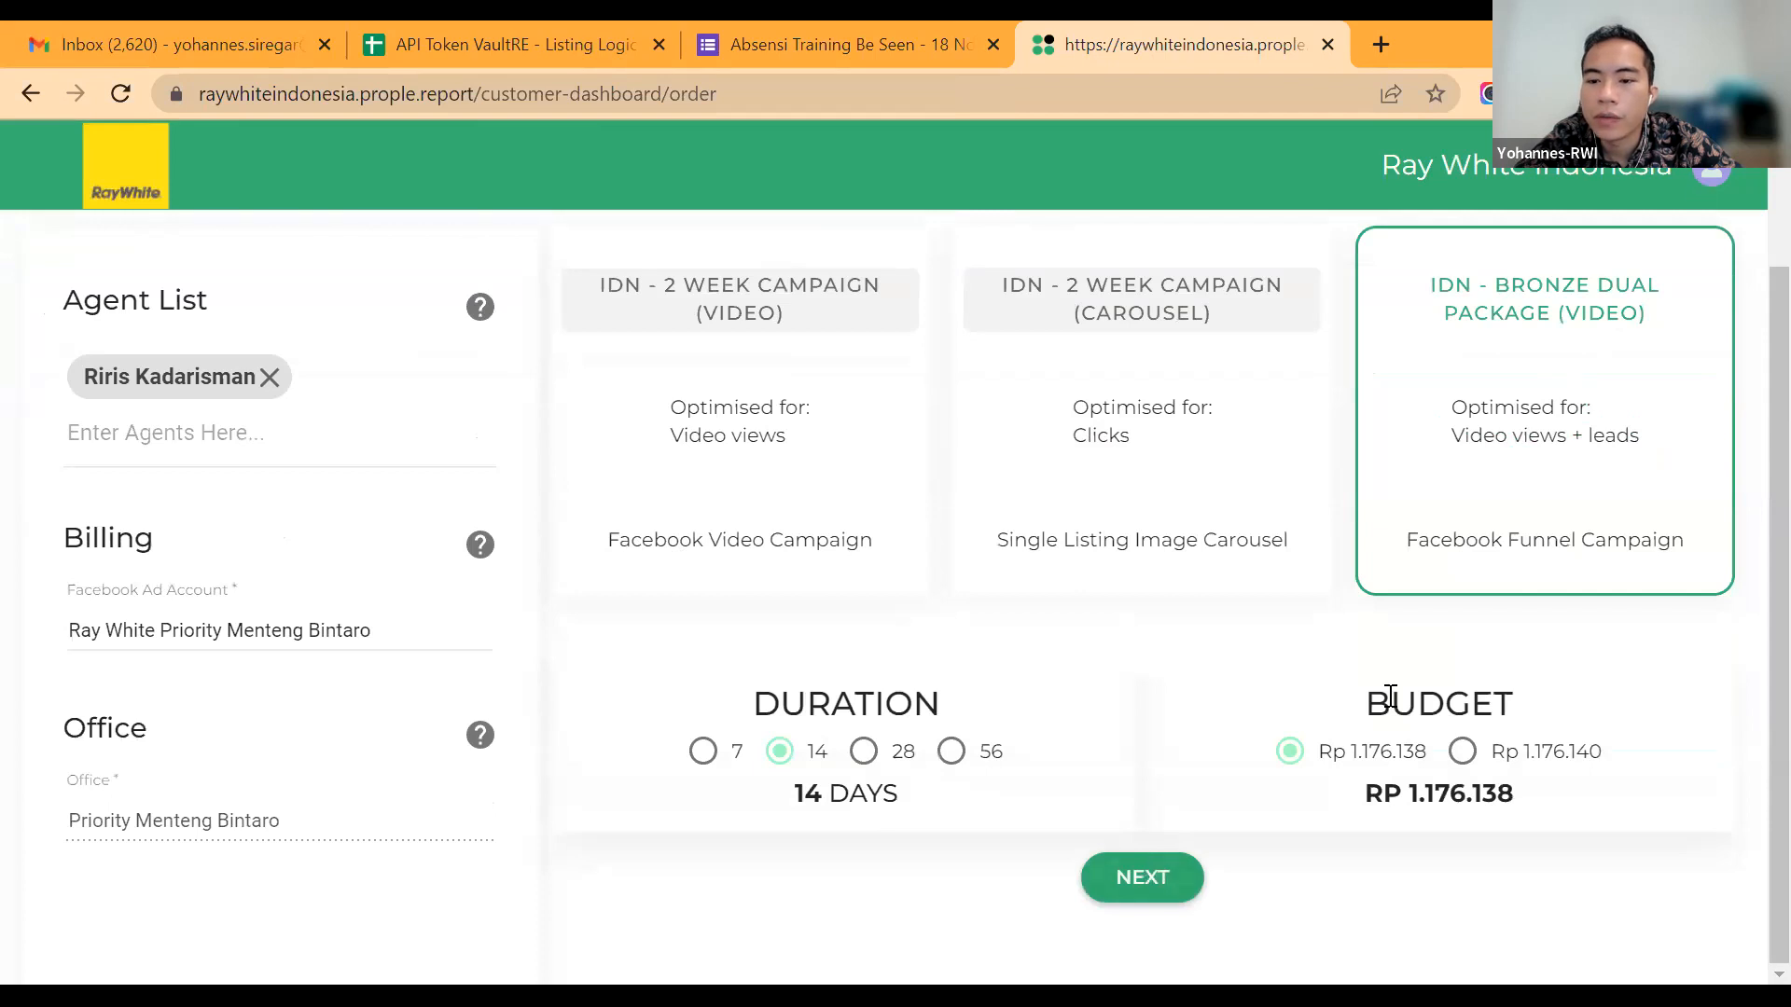
click(1461, 751)
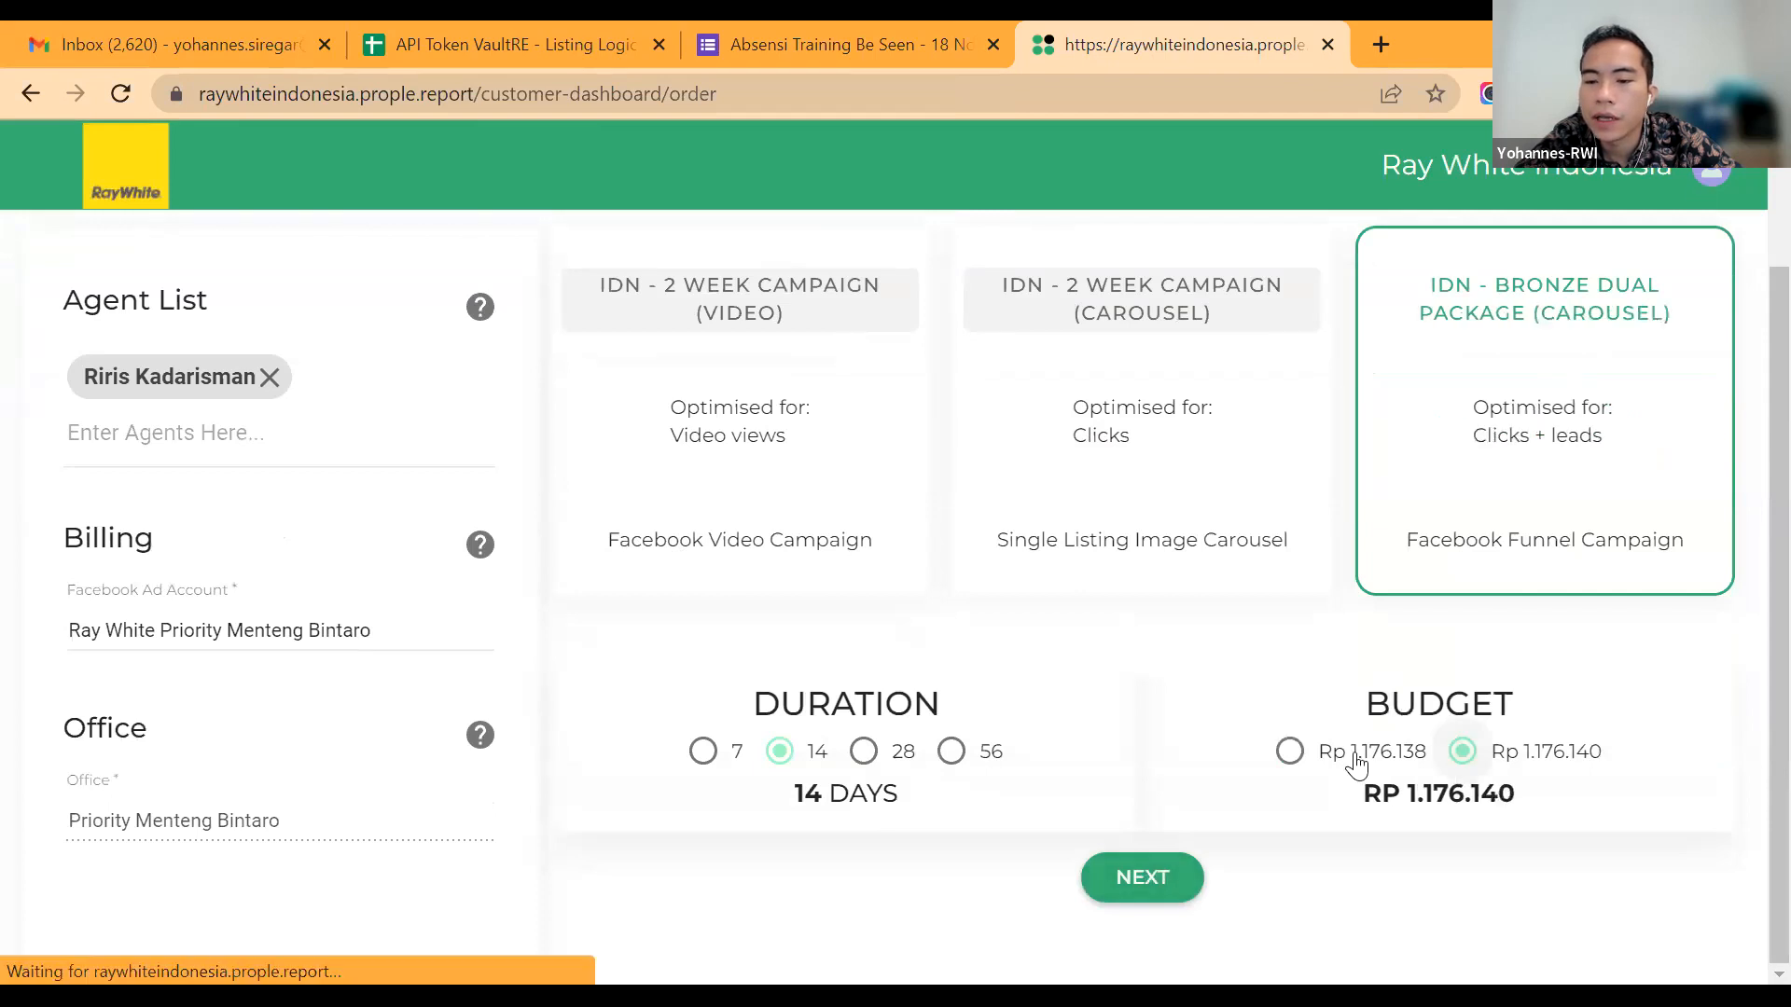
click(1173, 891)
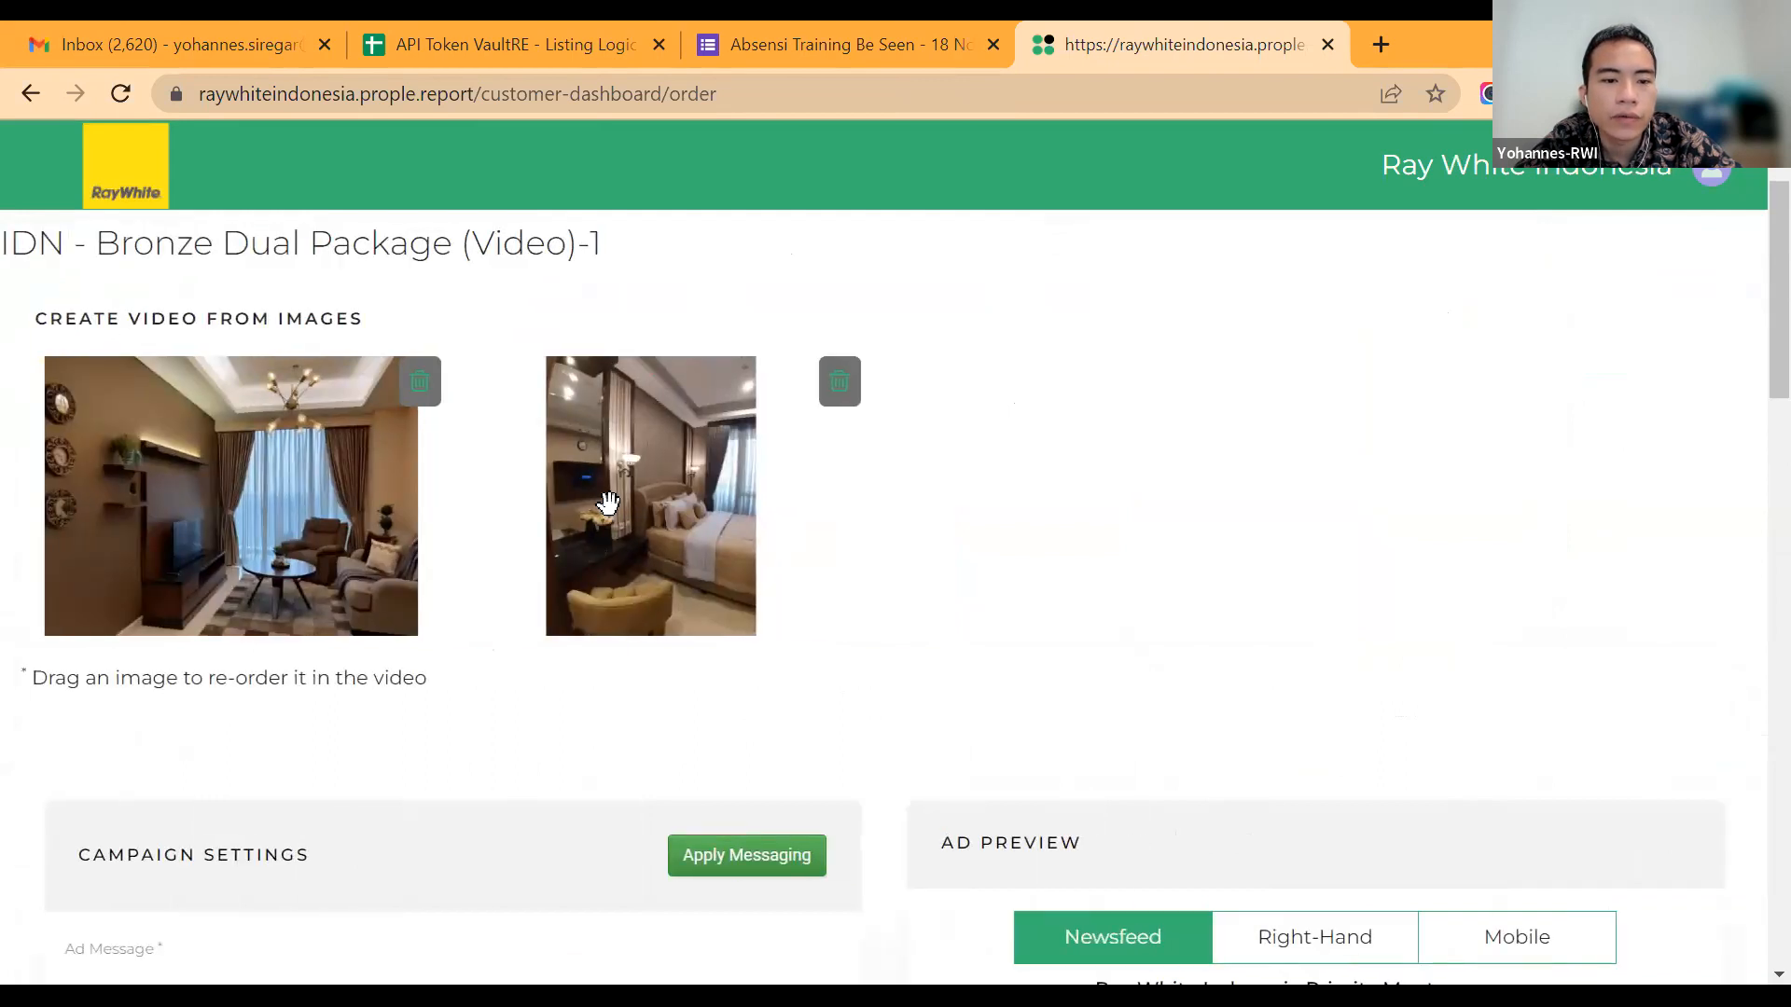
Step: Review the video images, the campaign settings from ad message to age range, and the newsfeed ad preview
scroll(297, 508, down, 1)
scroll(298, 511, down, 3)
scroll(298, 512, up, 2)
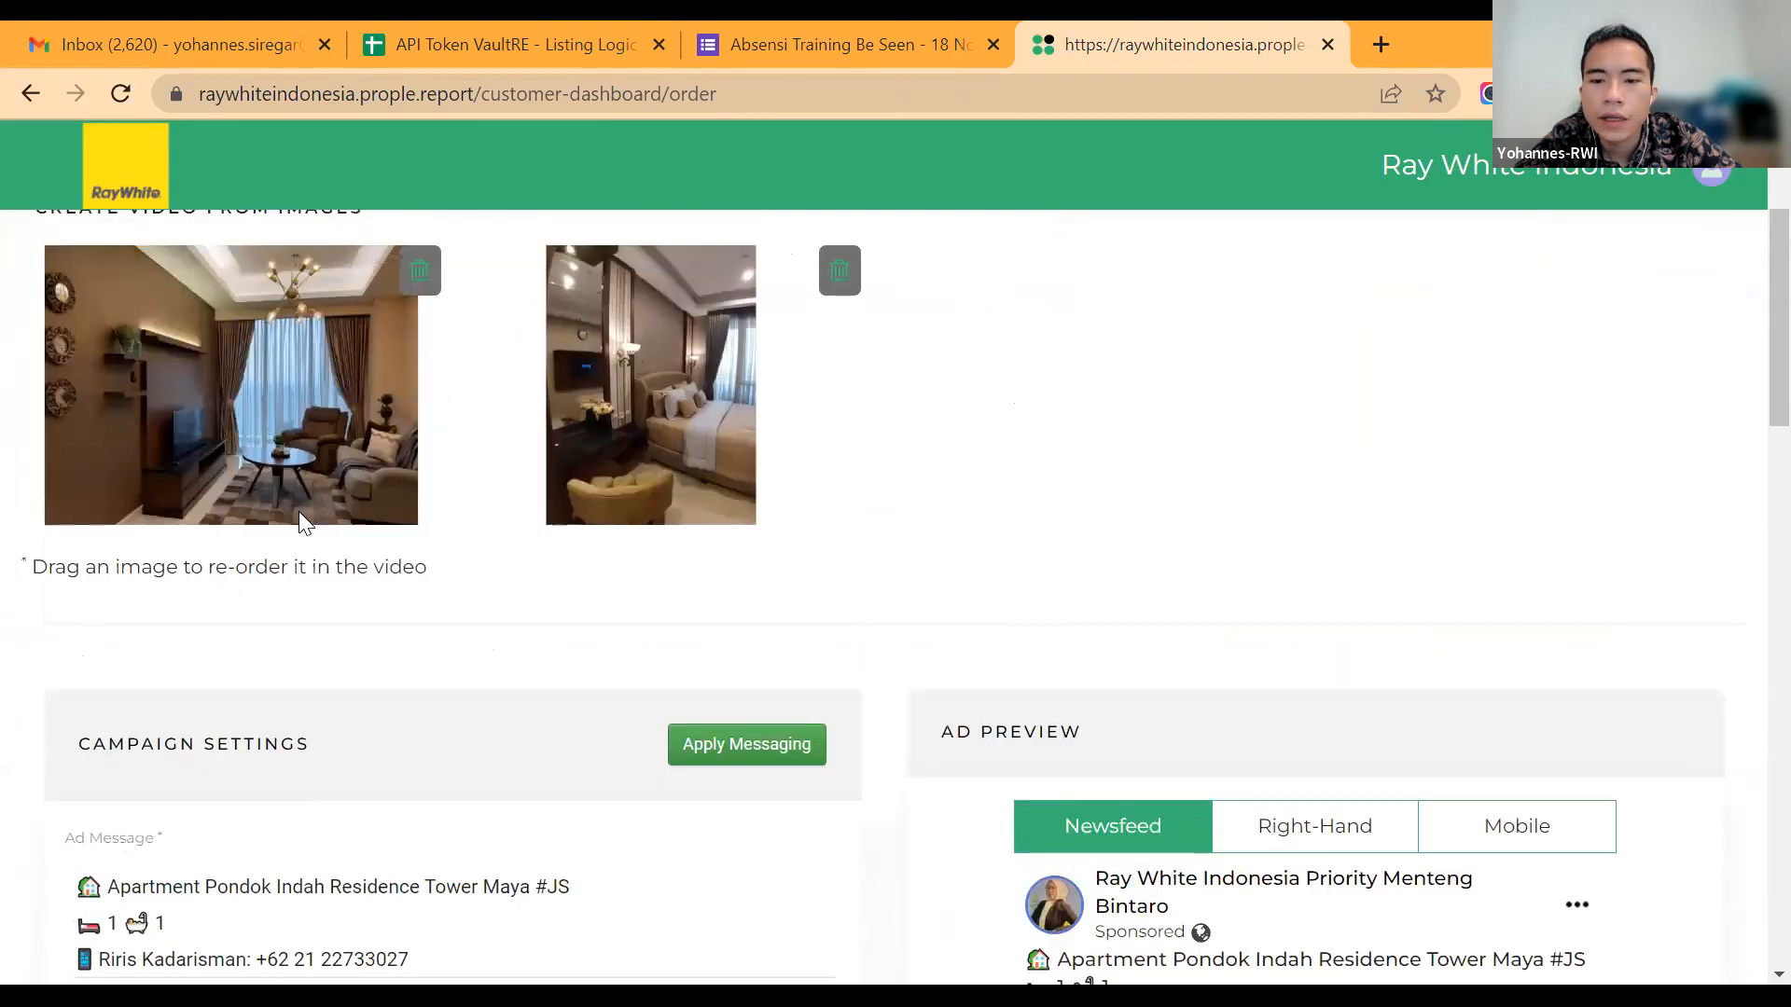
scroll(299, 511, up, 2)
scroll(298, 511, down, 3)
scroll(1088, 788, down, 5)
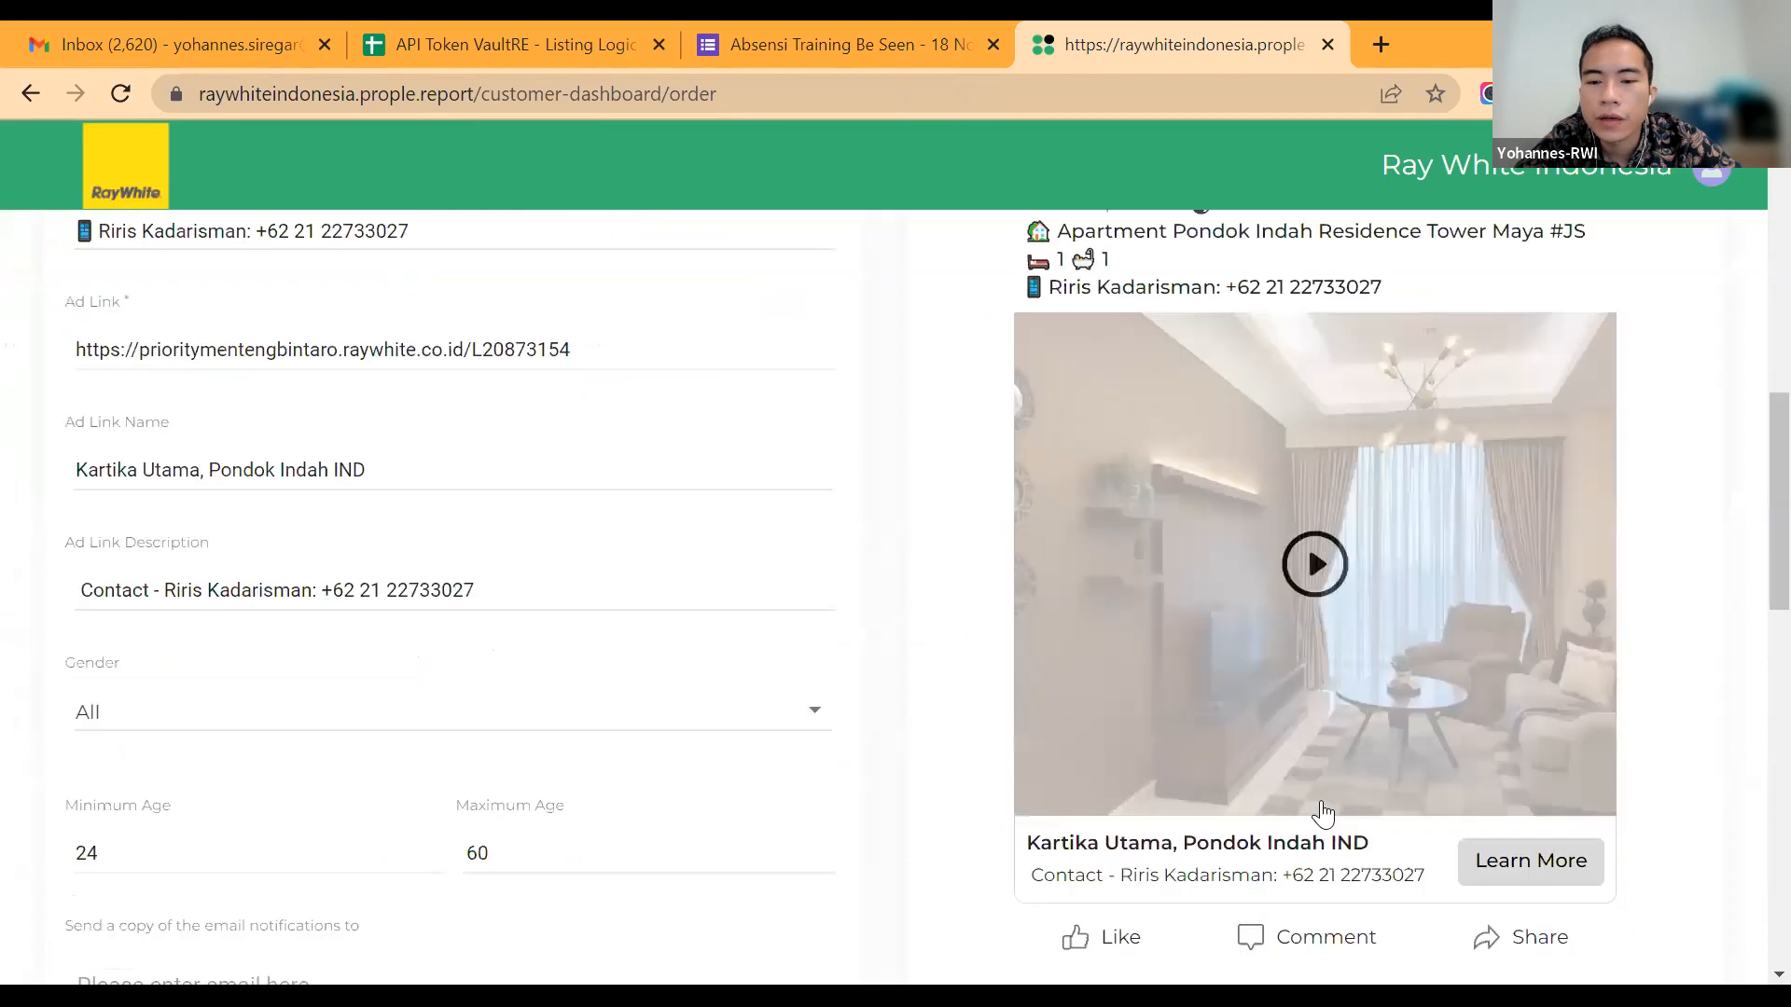
scroll(1324, 671, up, 2)
scroll(1324, 672, up, 6)
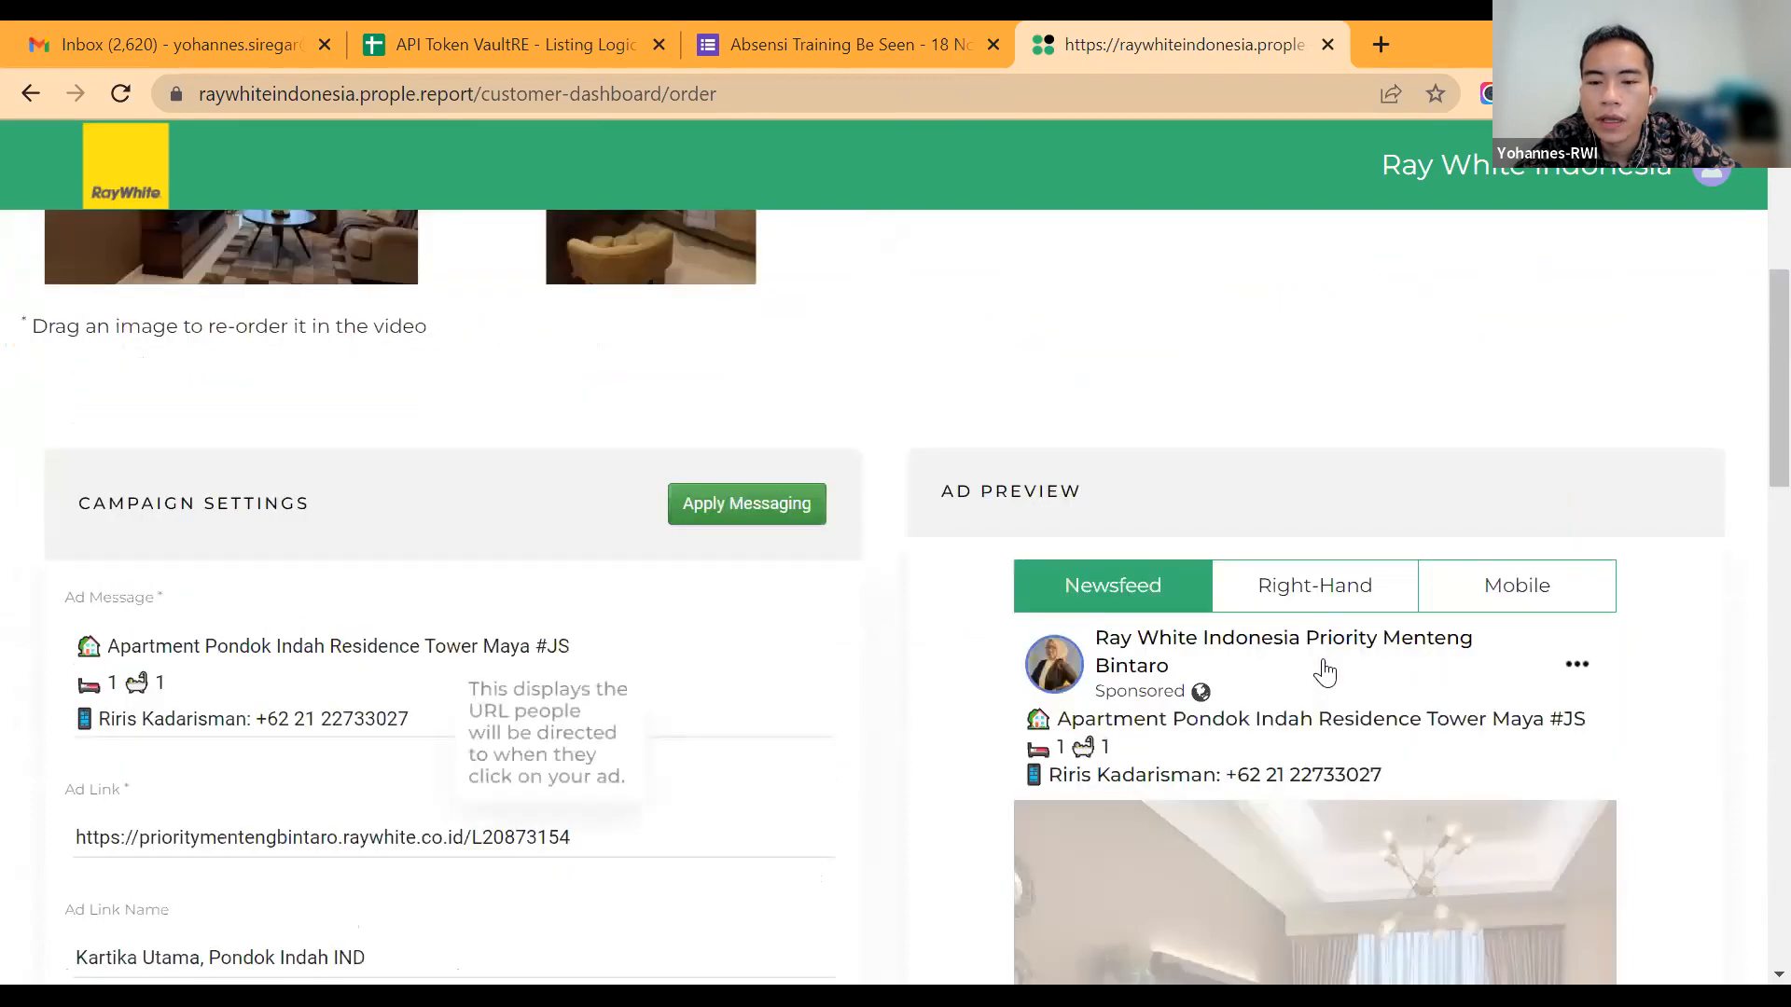
scroll(1324, 672, down, 3)
scroll(1325, 672, down, 6)
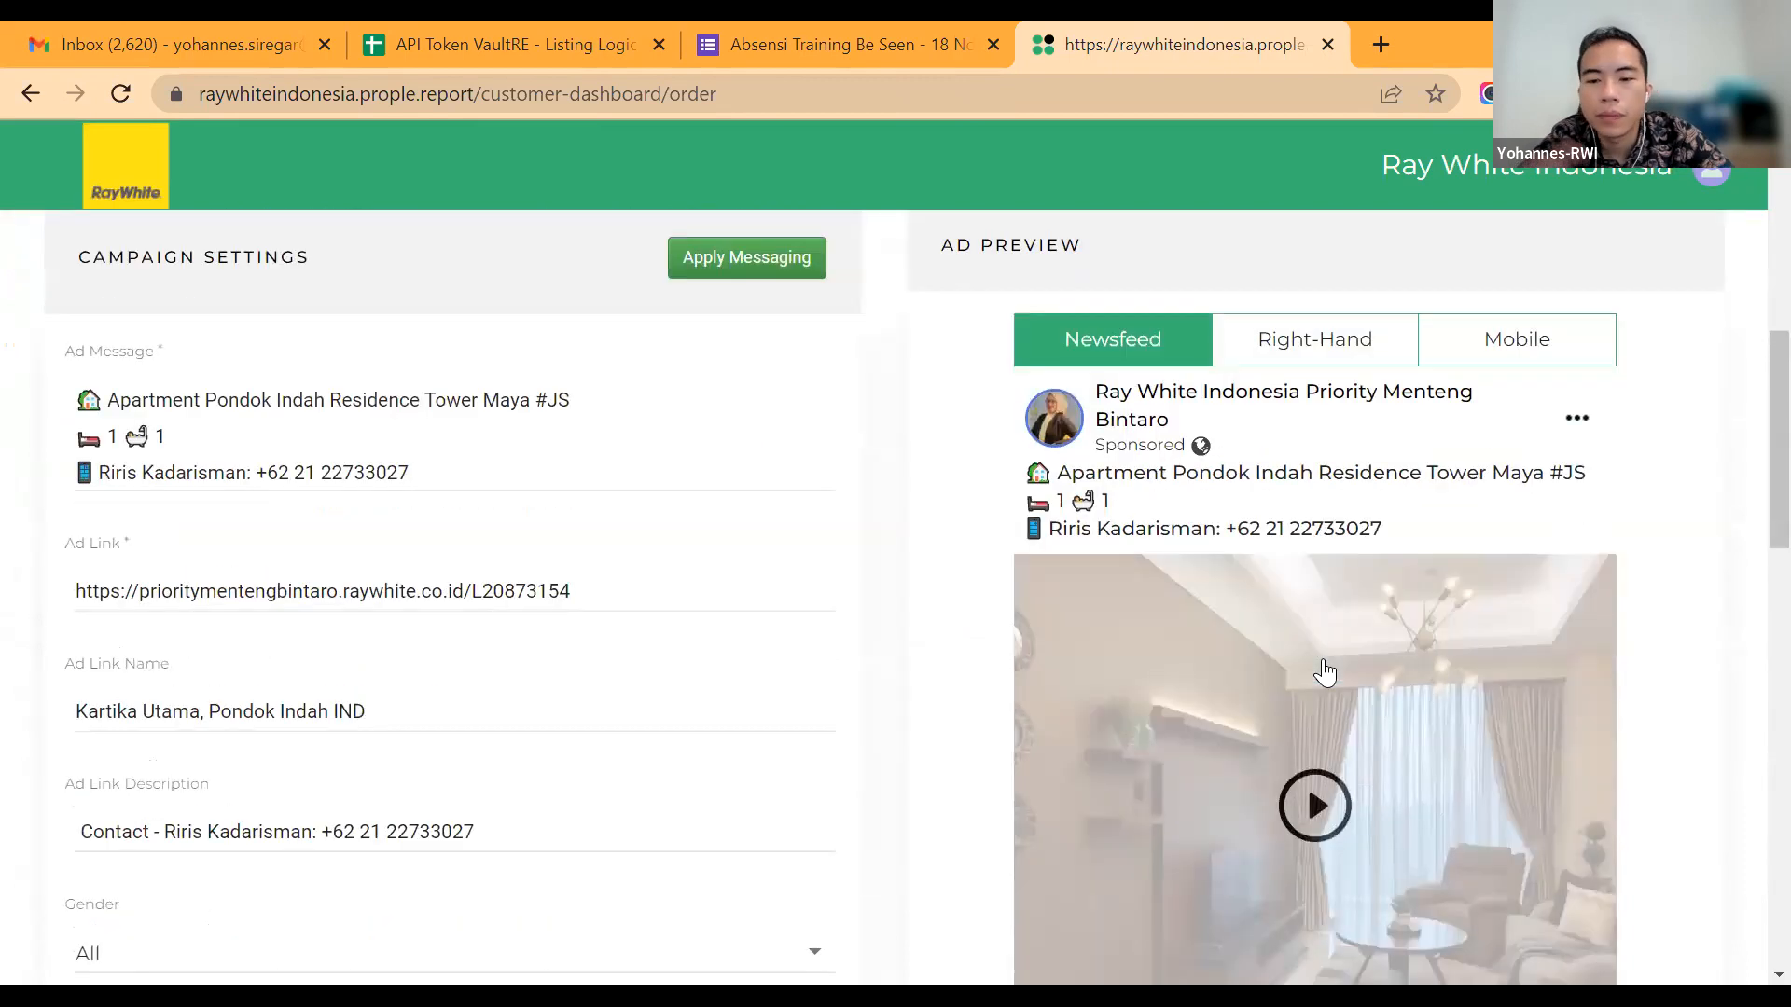
scroll(1325, 672, up, 1)
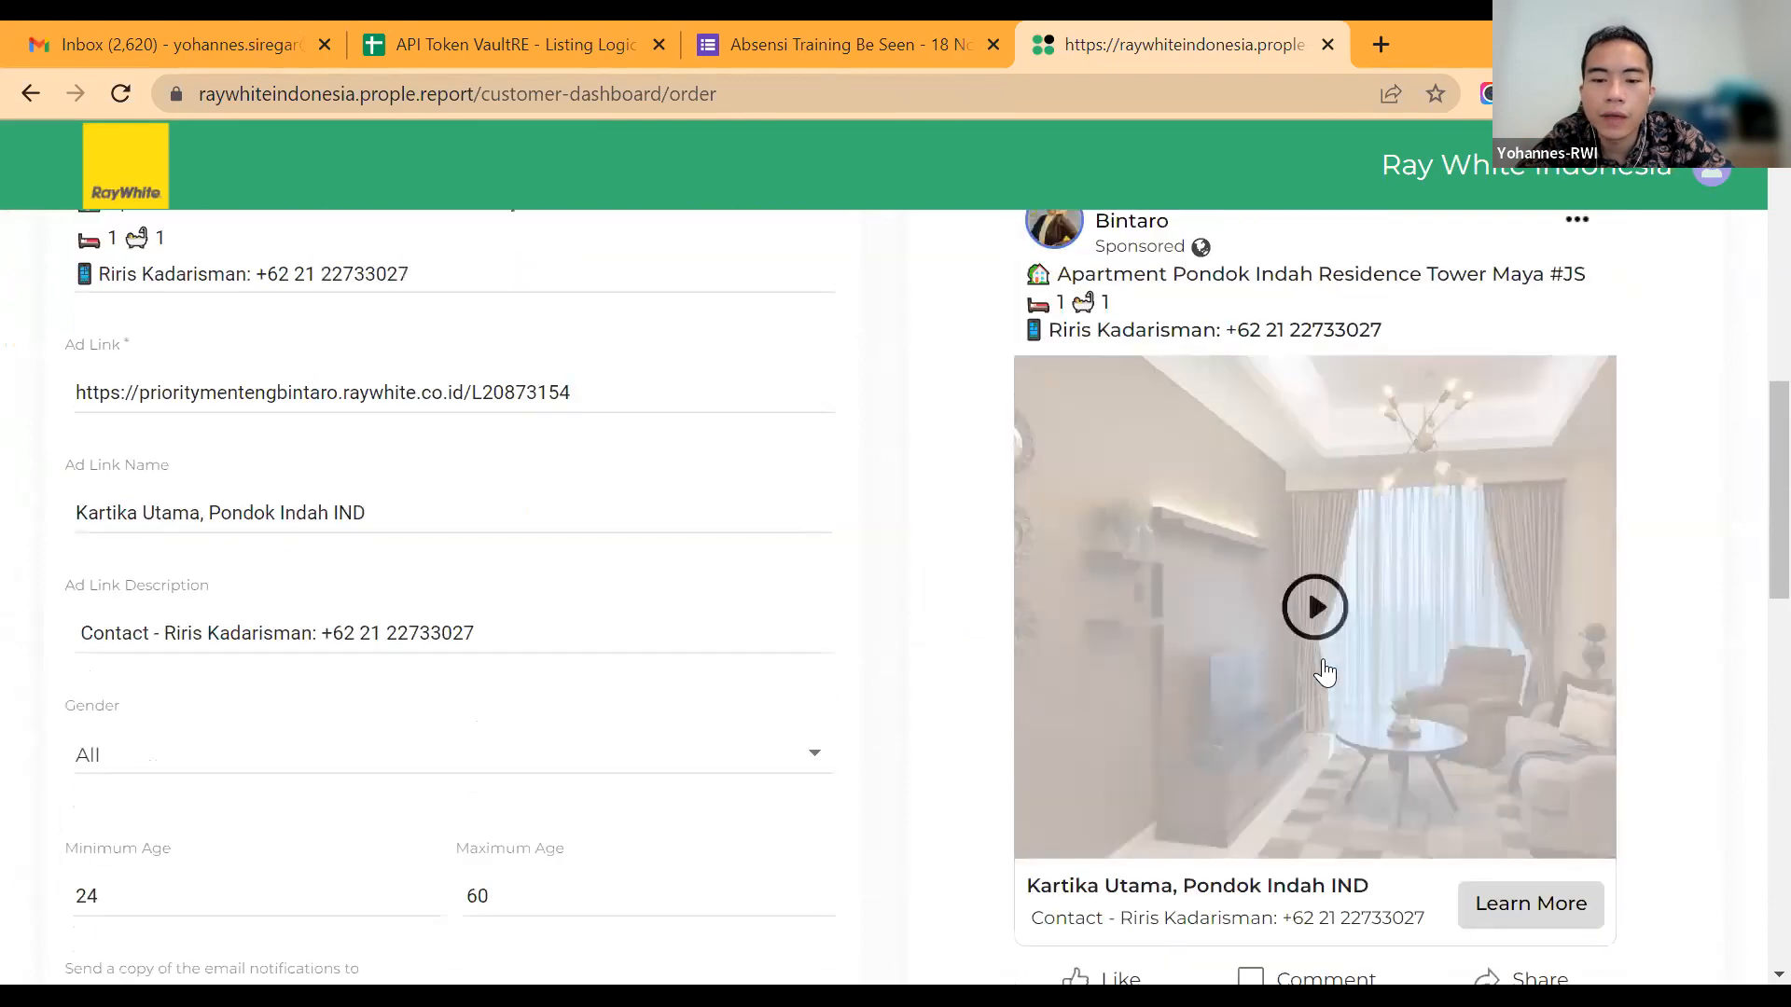
scroll(1323, 658, up, 6)
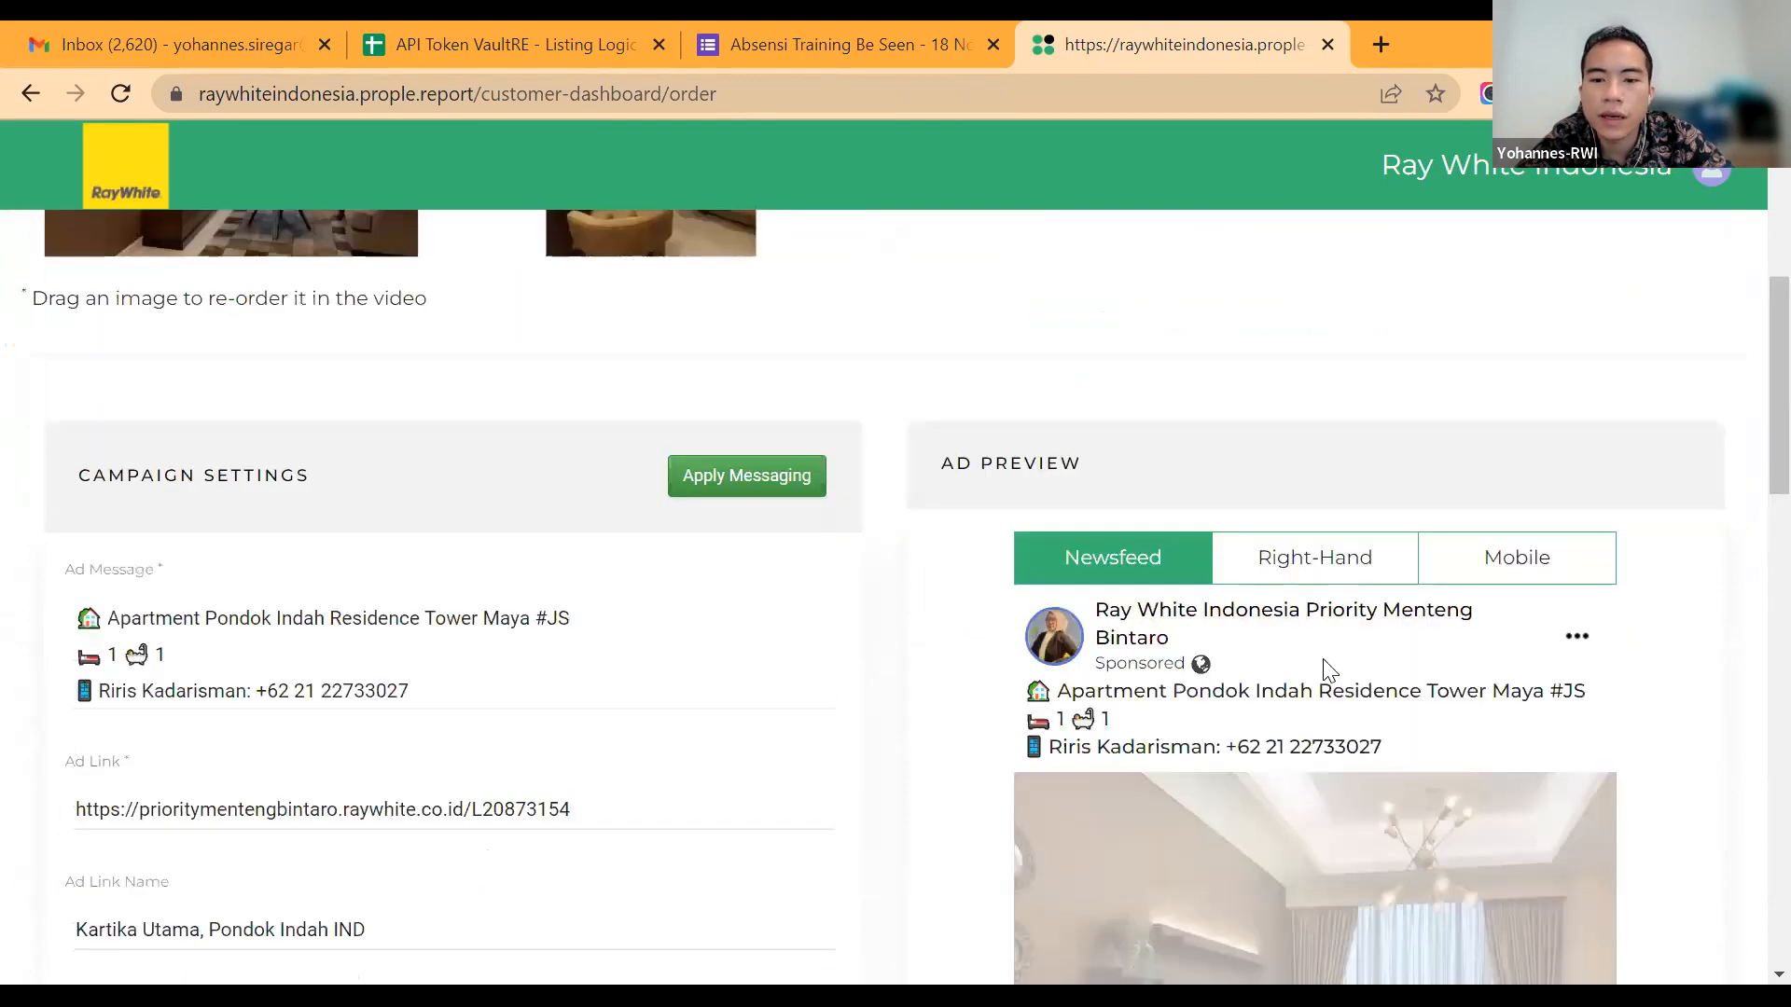
scroll(1094, 633, down, 1)
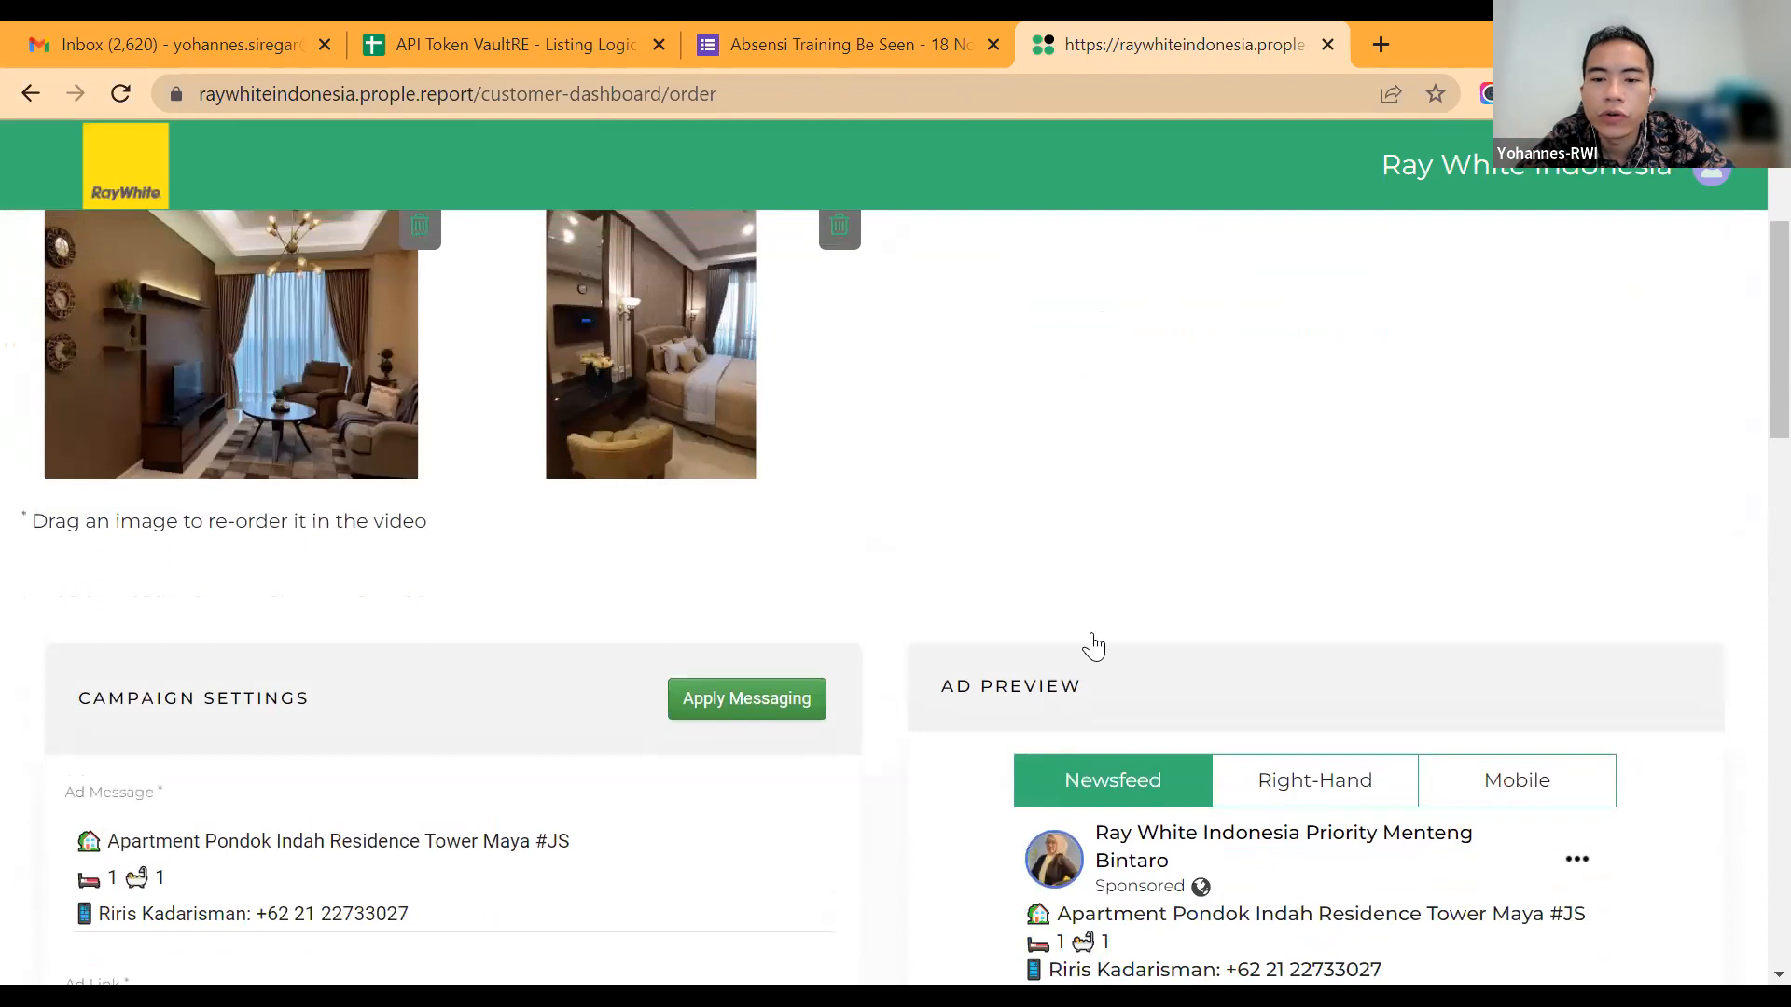
scroll(1094, 647, up, 3)
scroll(1094, 646, down, 2)
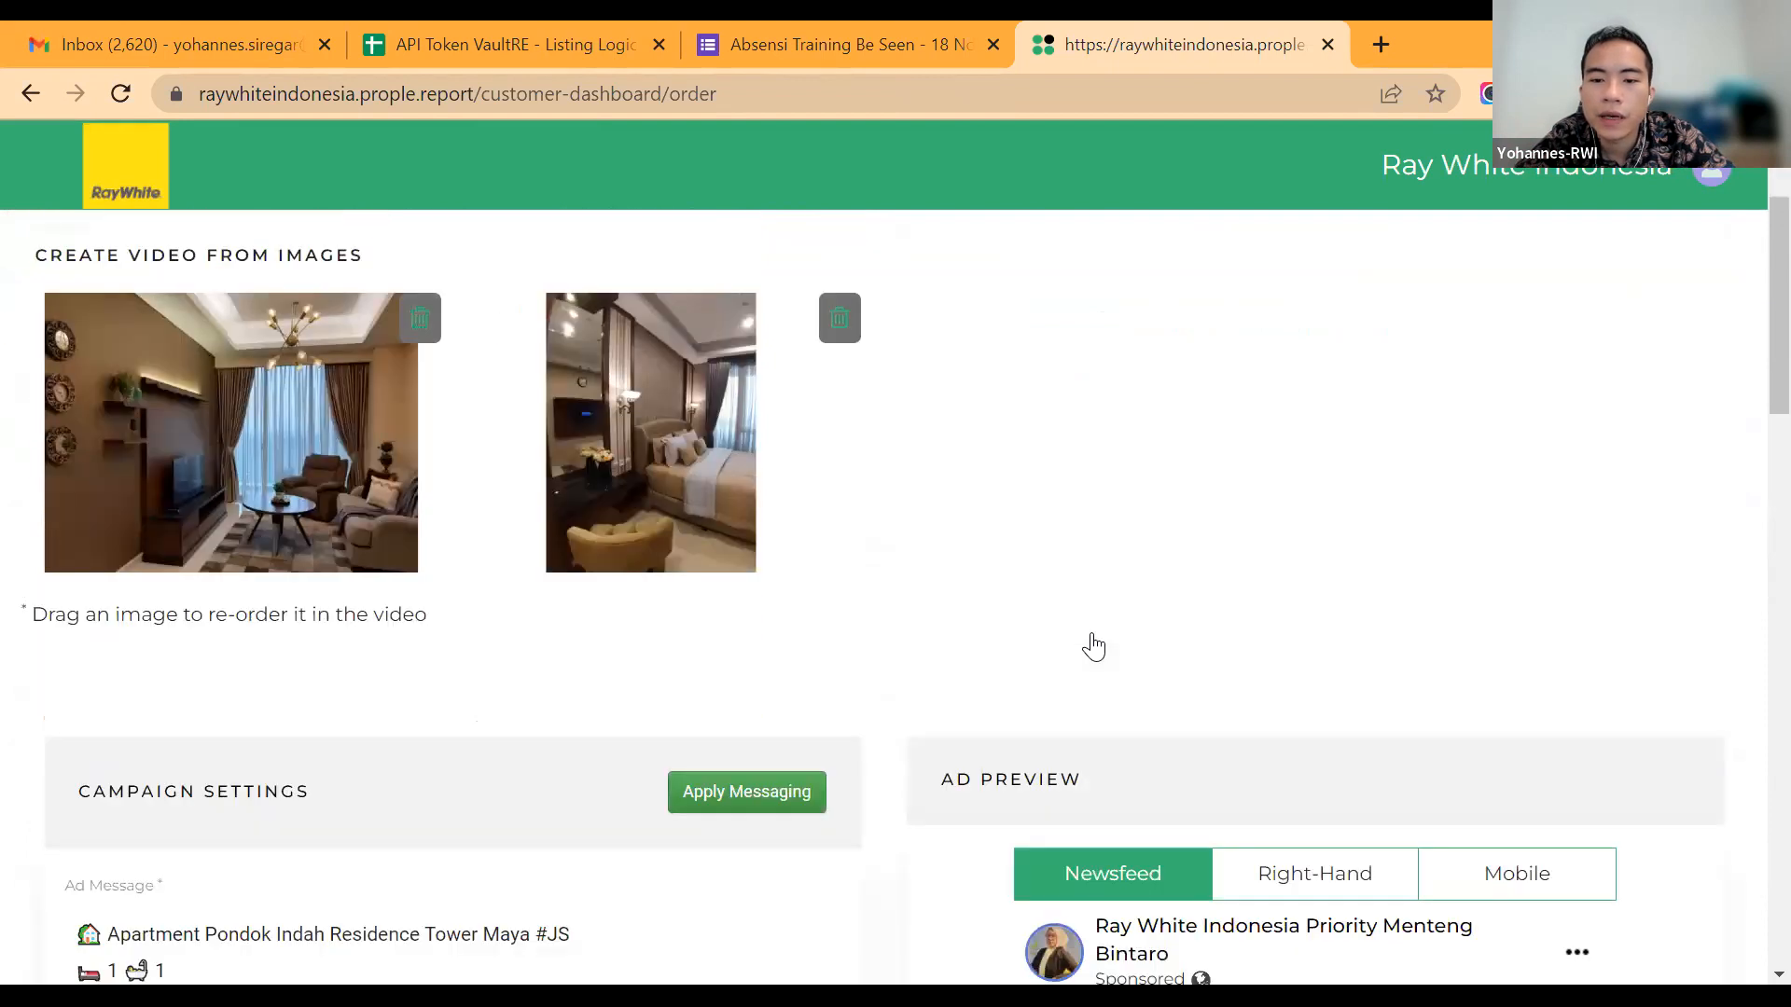
scroll(1094, 647, down, 8)
scroll(1232, 690, up, 3)
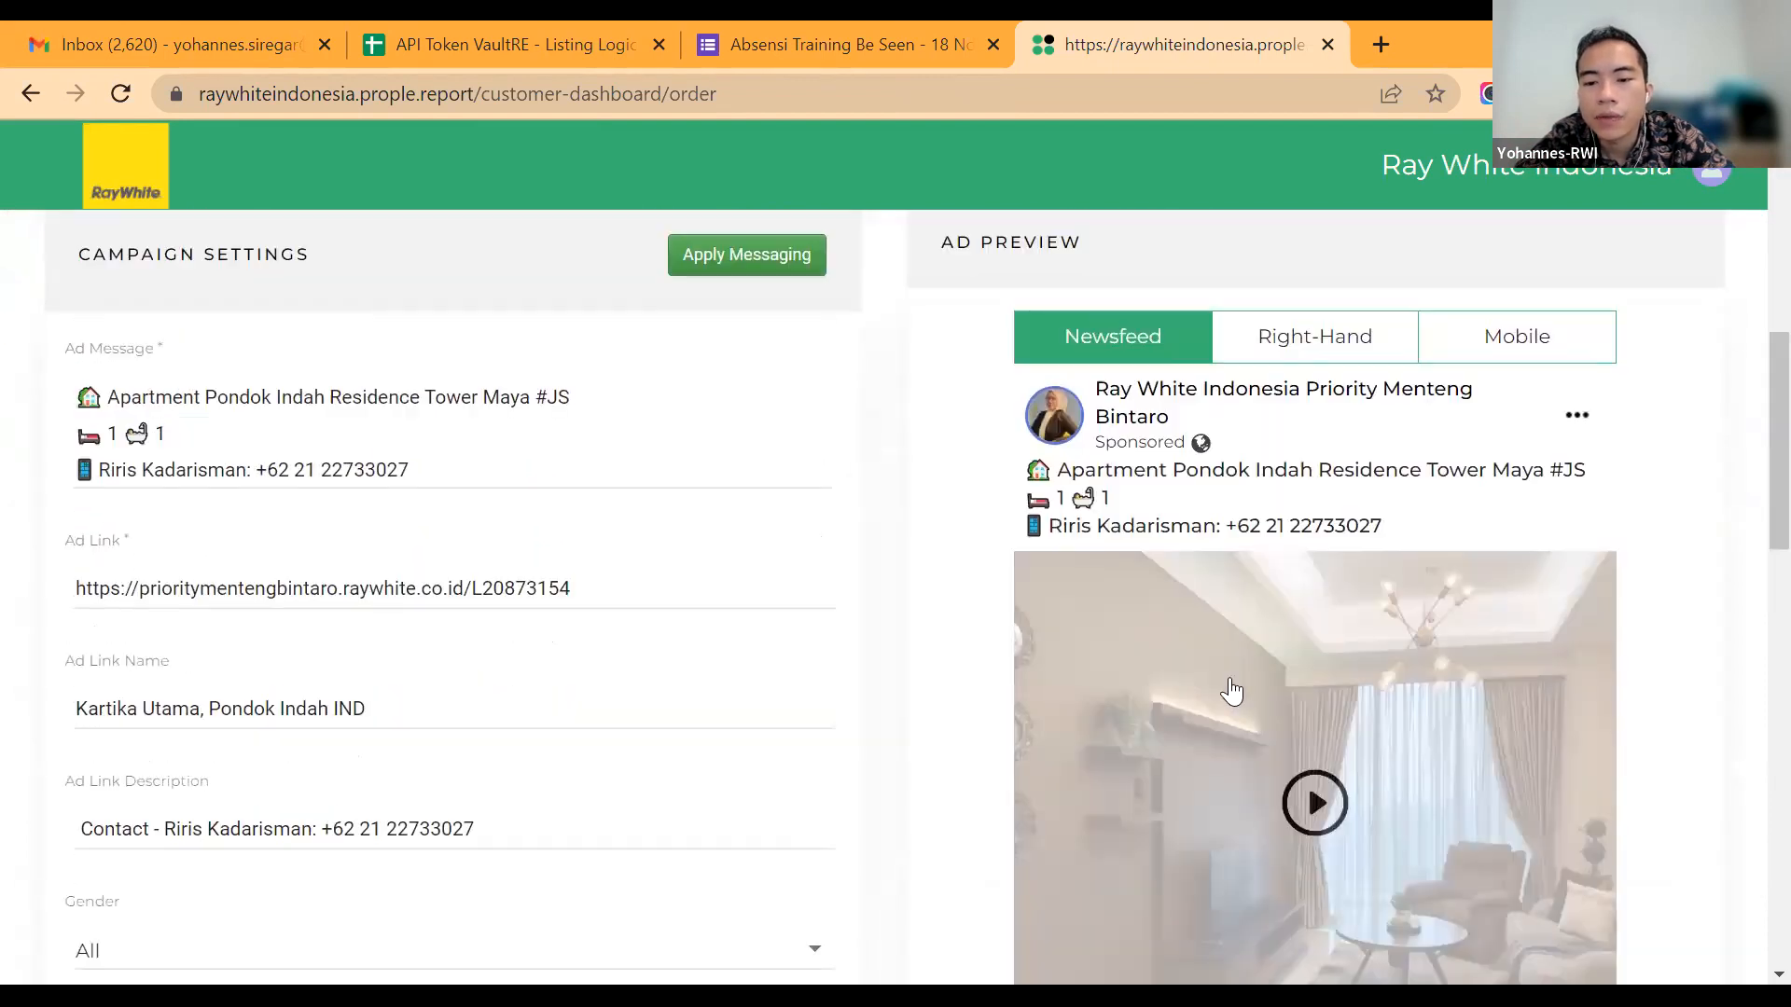
scroll(1249, 704, down, 1)
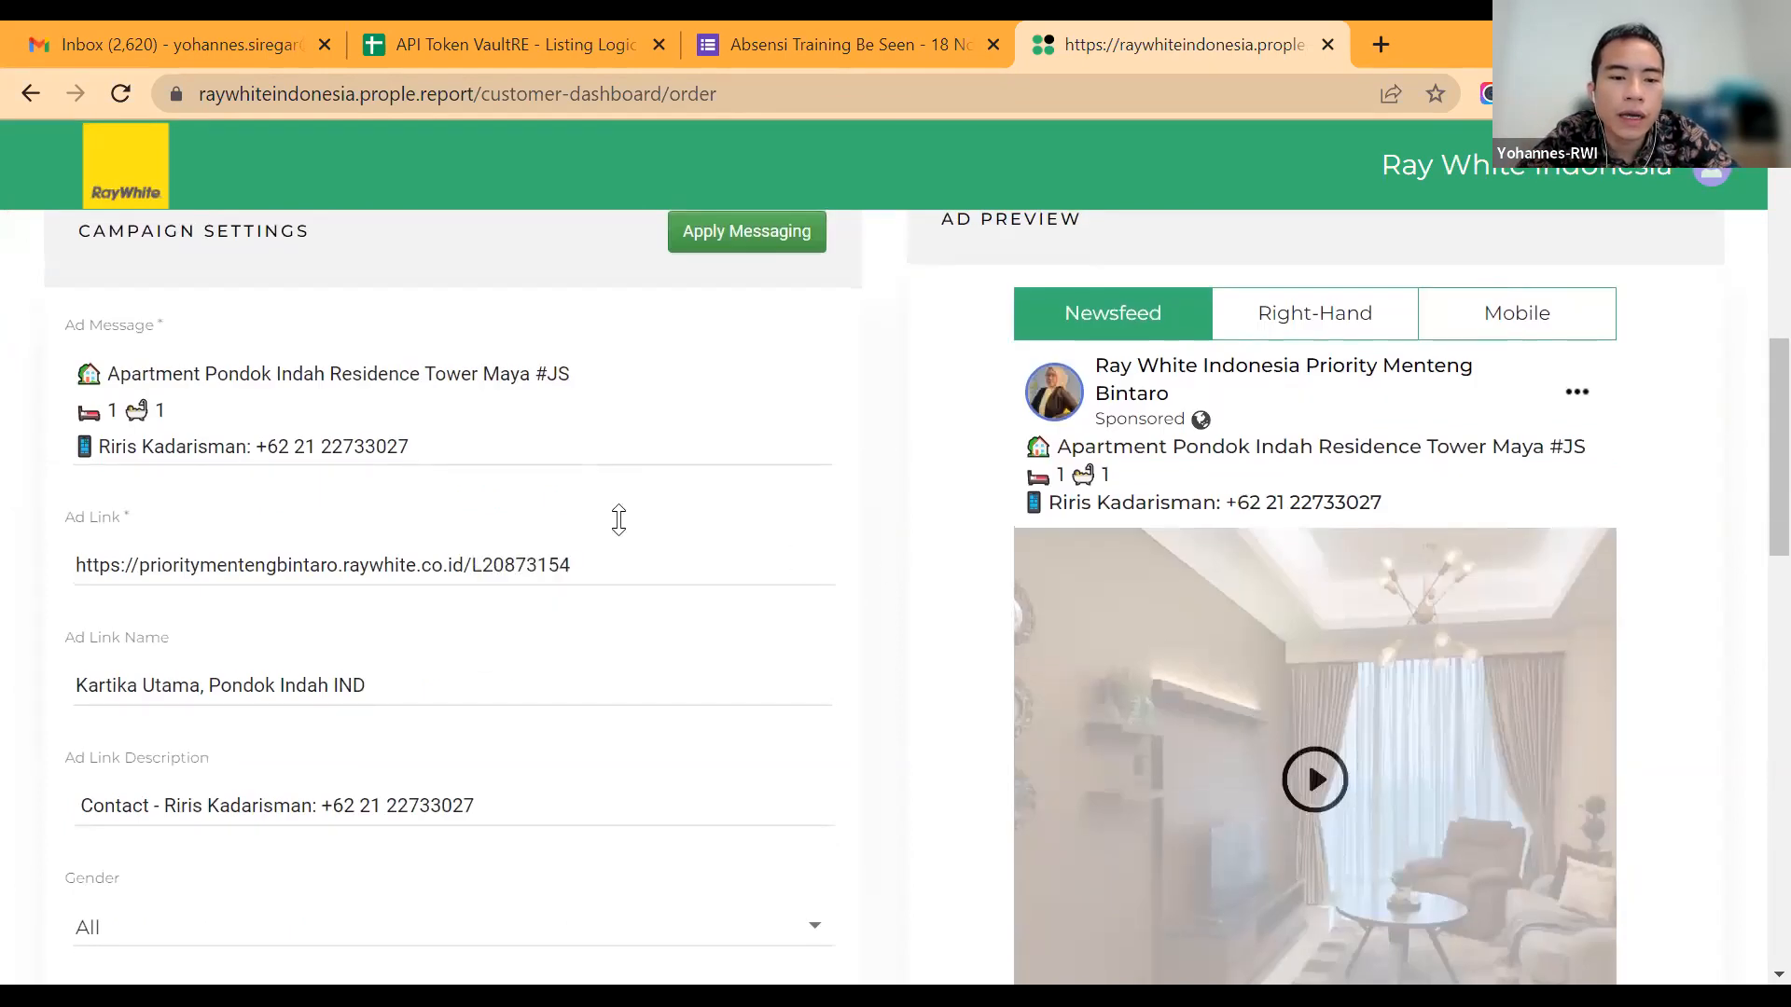
scroll(587, 606, up, 1)
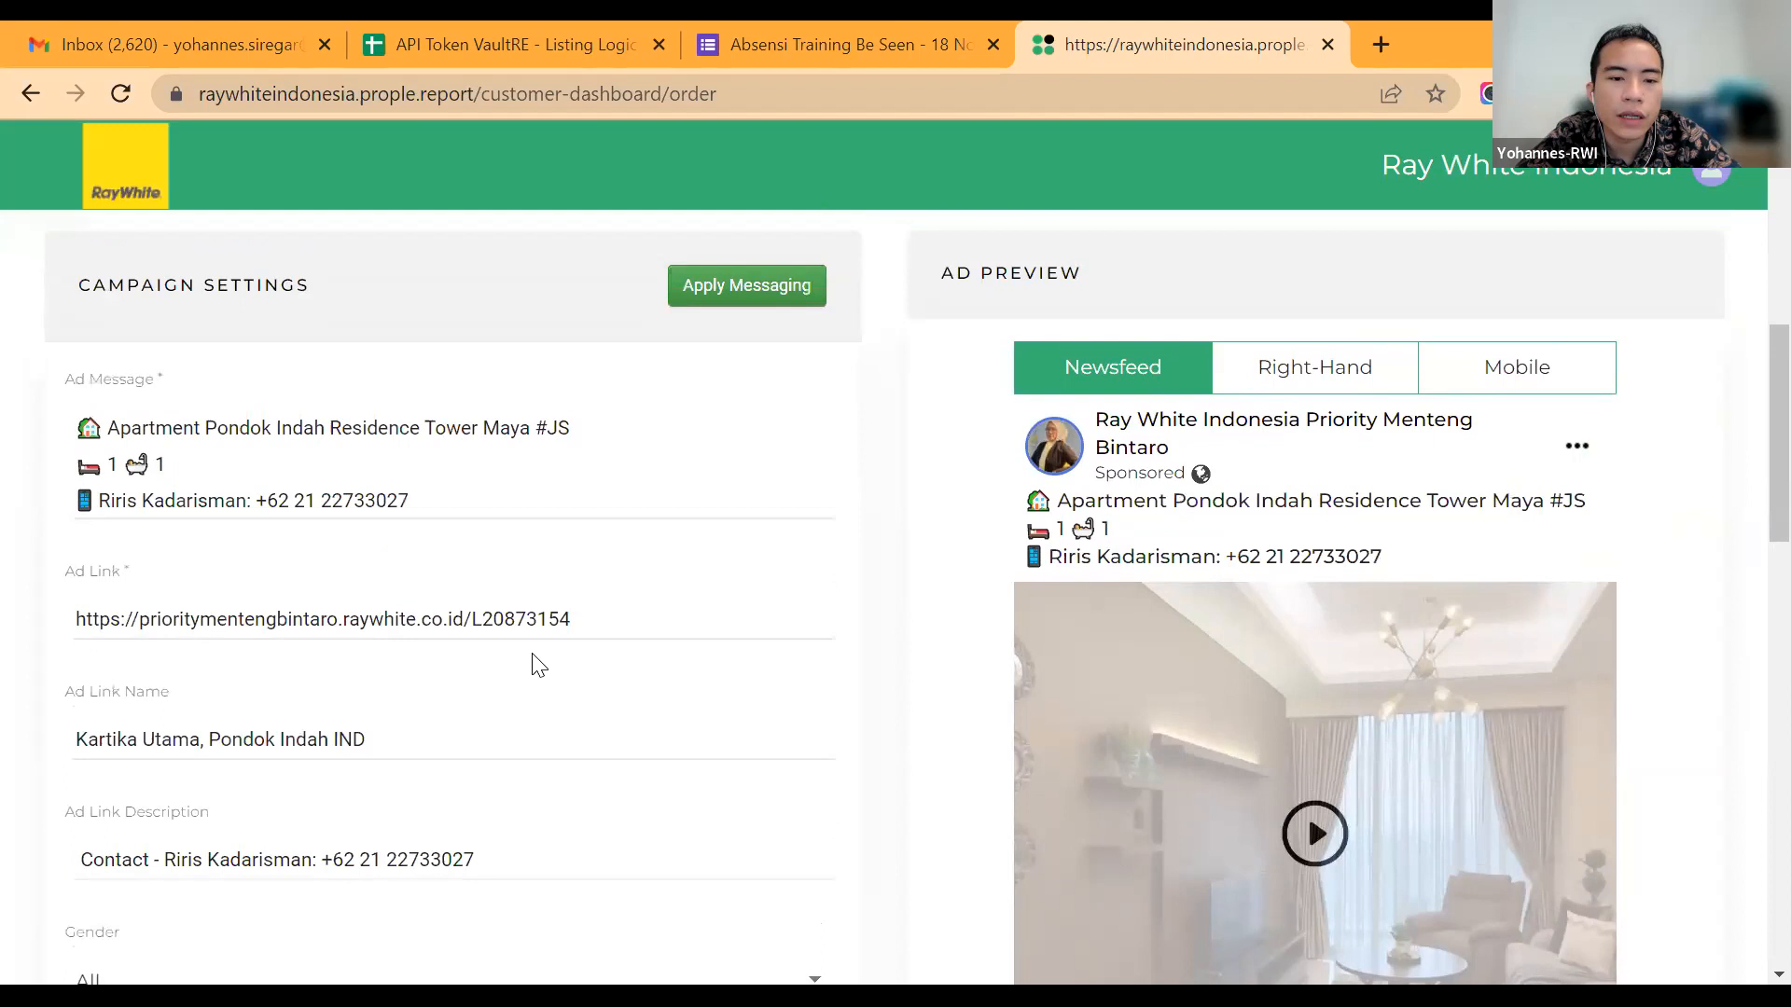
scroll(490, 472, up, 3)
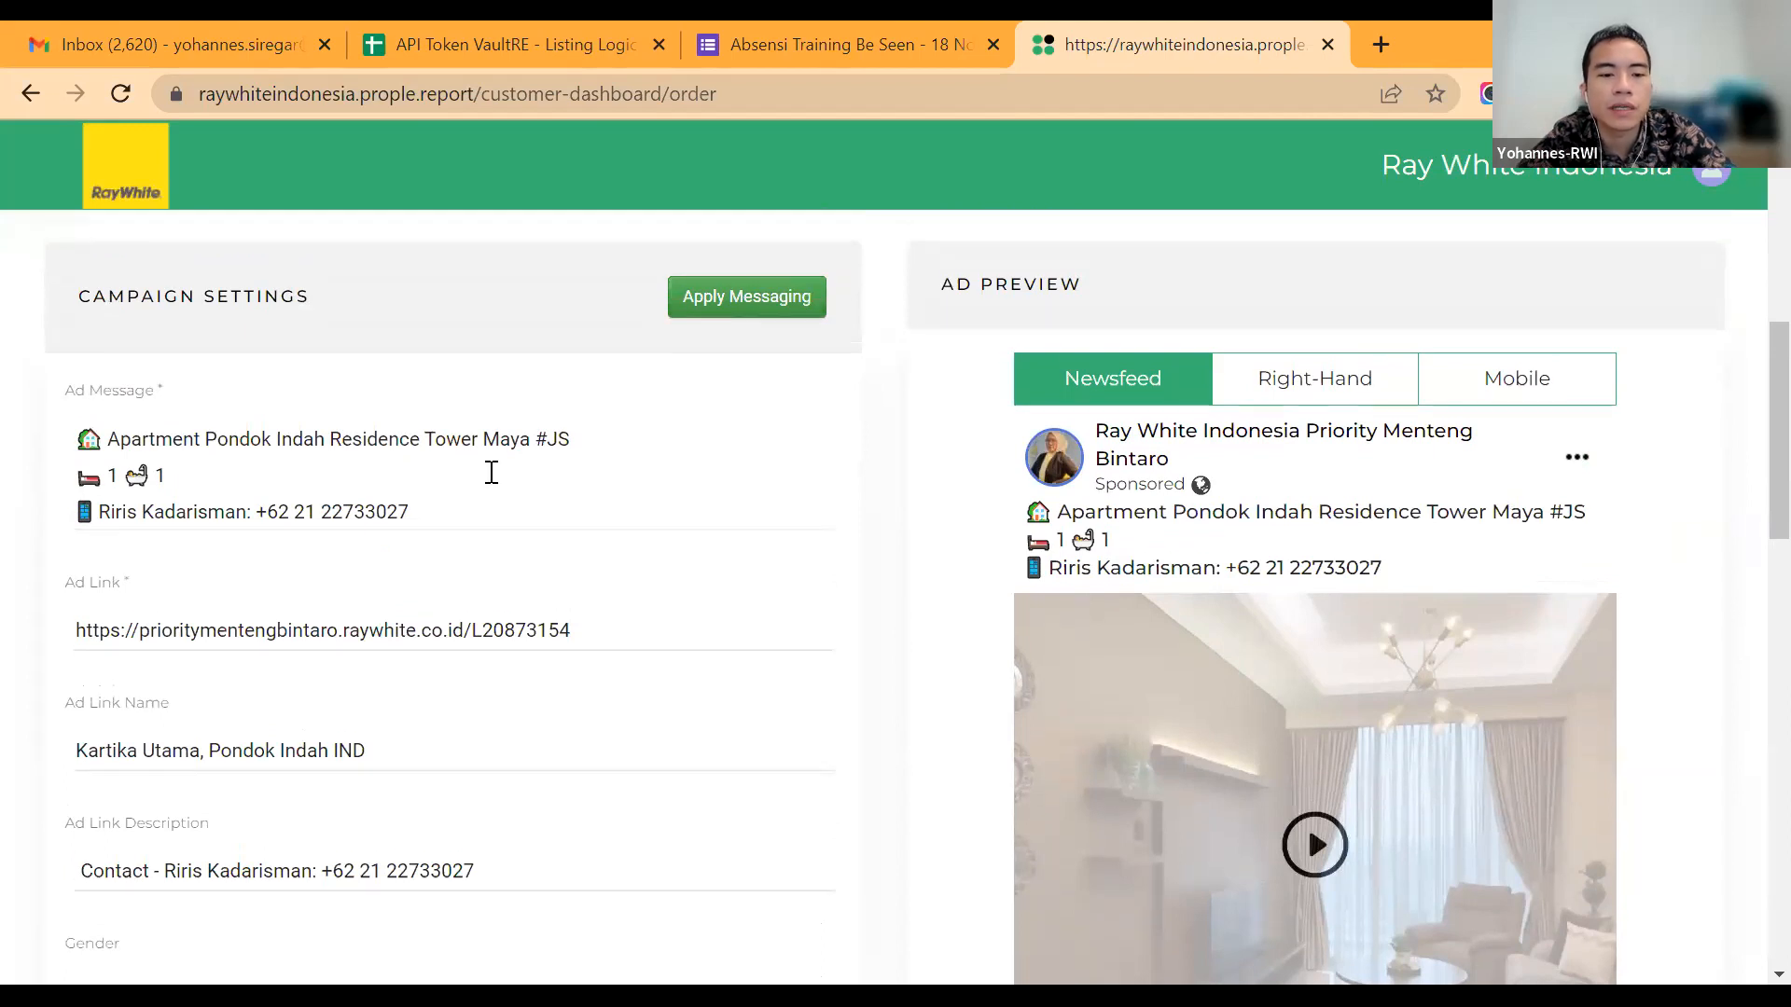
scroll(491, 472, down, 5)
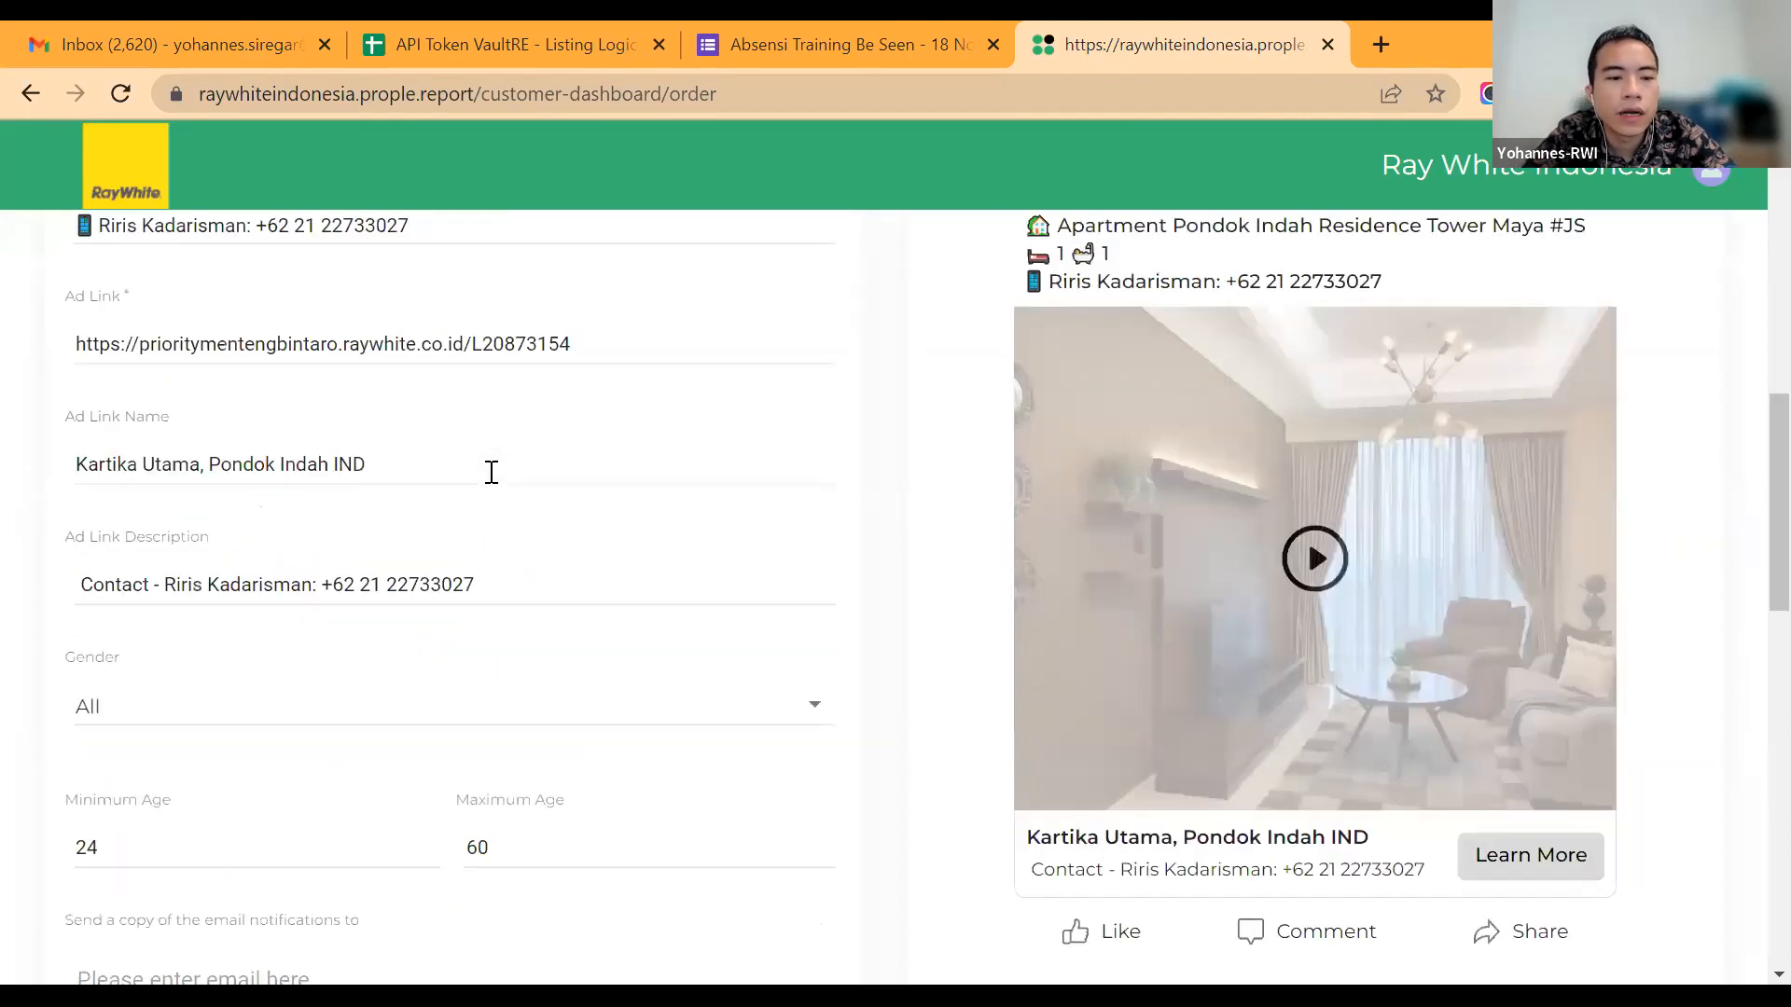
scroll(492, 472, up, 3)
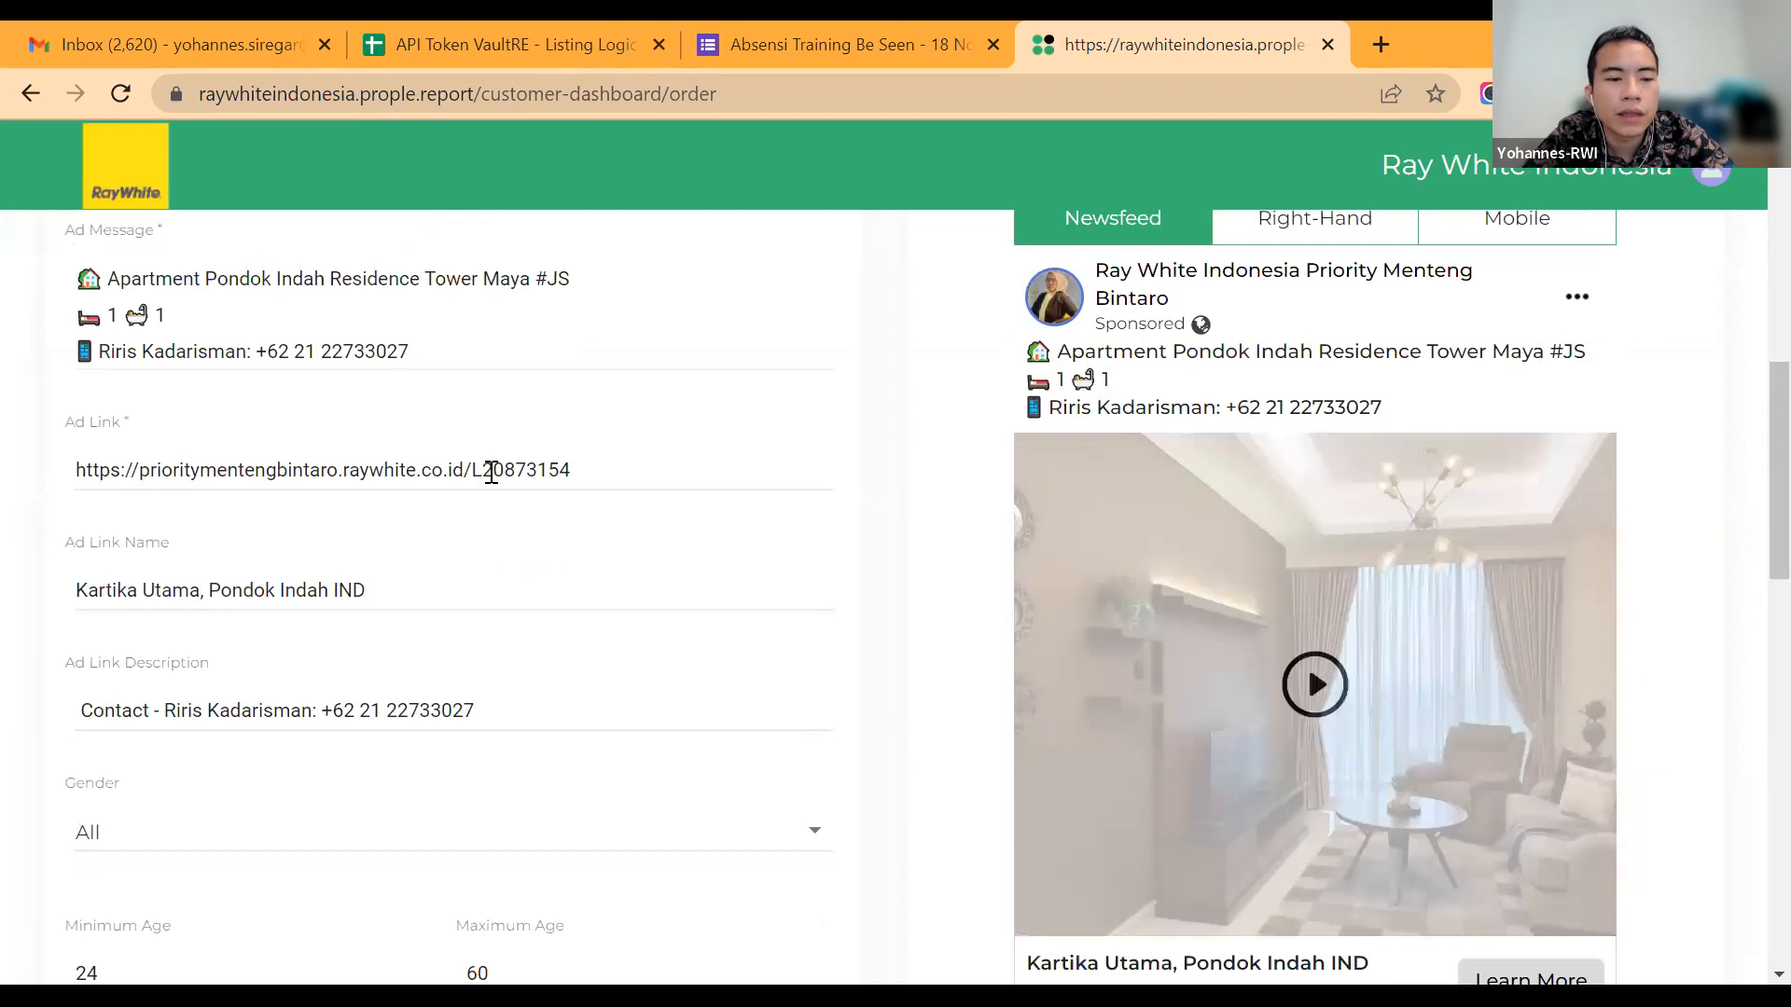
Step: Add the line "Dekat PIM Mall" to the ad message below the bedroom and bathroom line
scroll(492, 472, up, 3)
click(491, 472)
key(Return)
text(Dekat PIM Mall)
Step: Replace "Dekat" in the new ad message line with "5 Menit dari Mall"
key(Home)
key(ctrl+shift+Right)
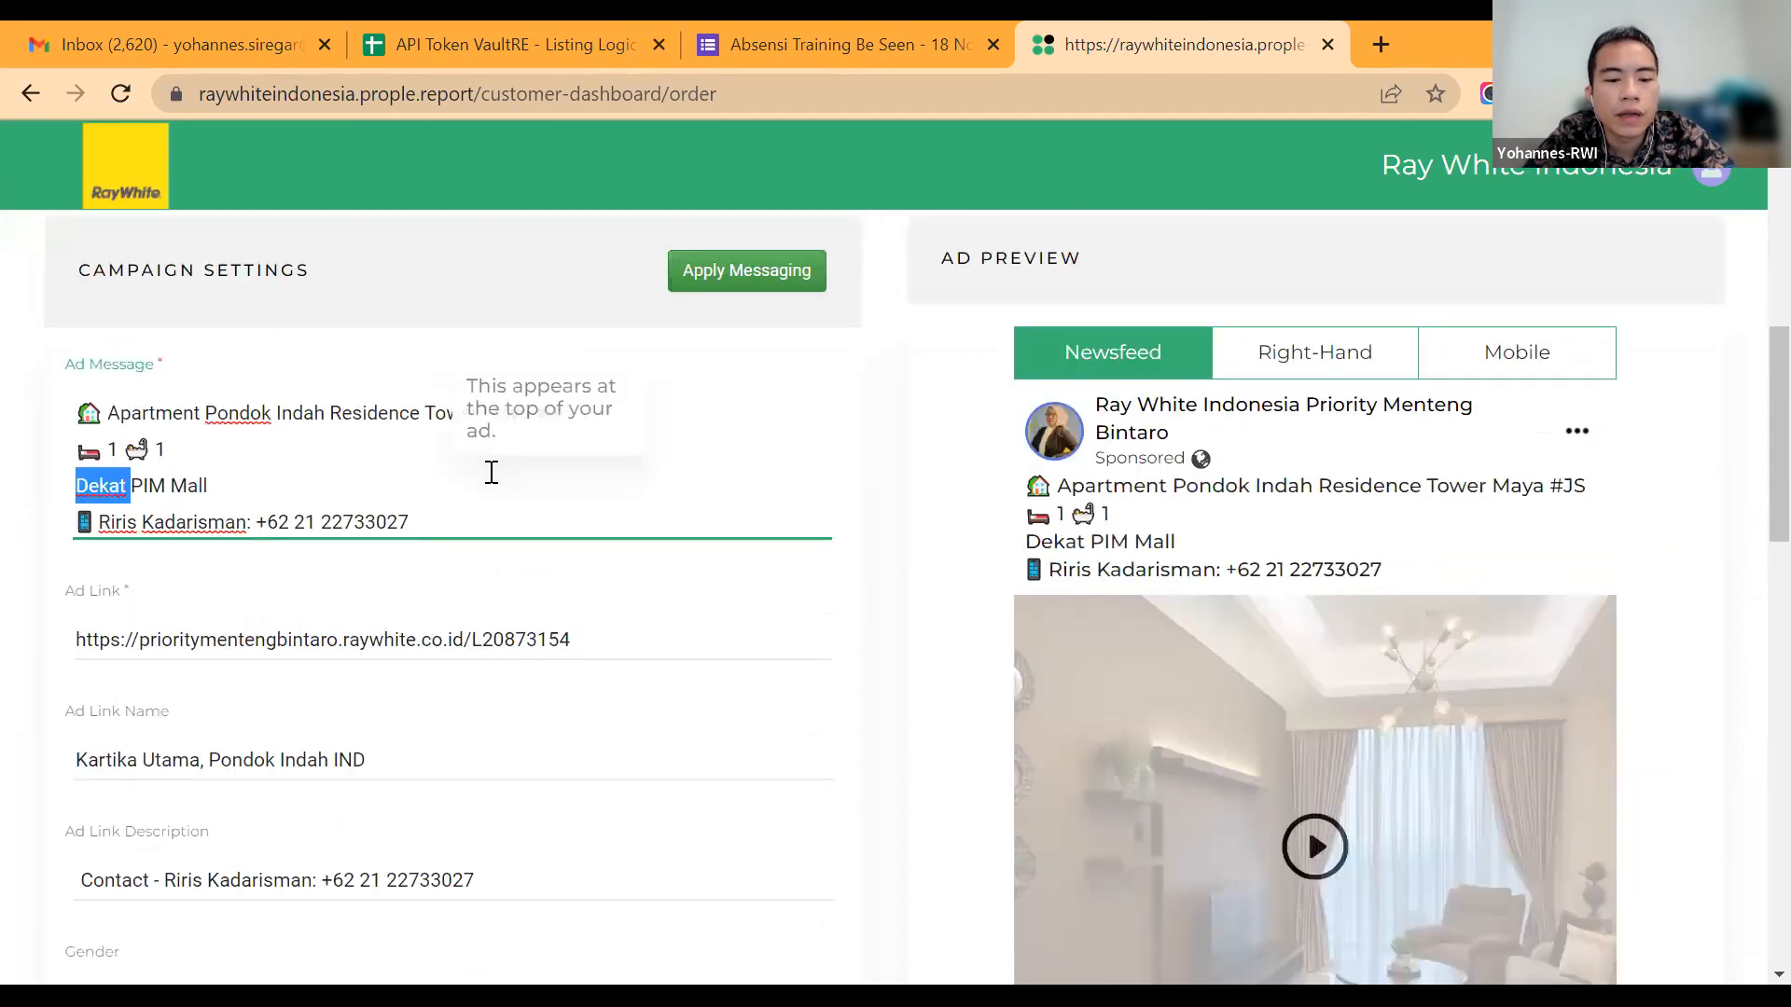
text(4)
key(BackSpace)
text(5 Menit )
text(dari )
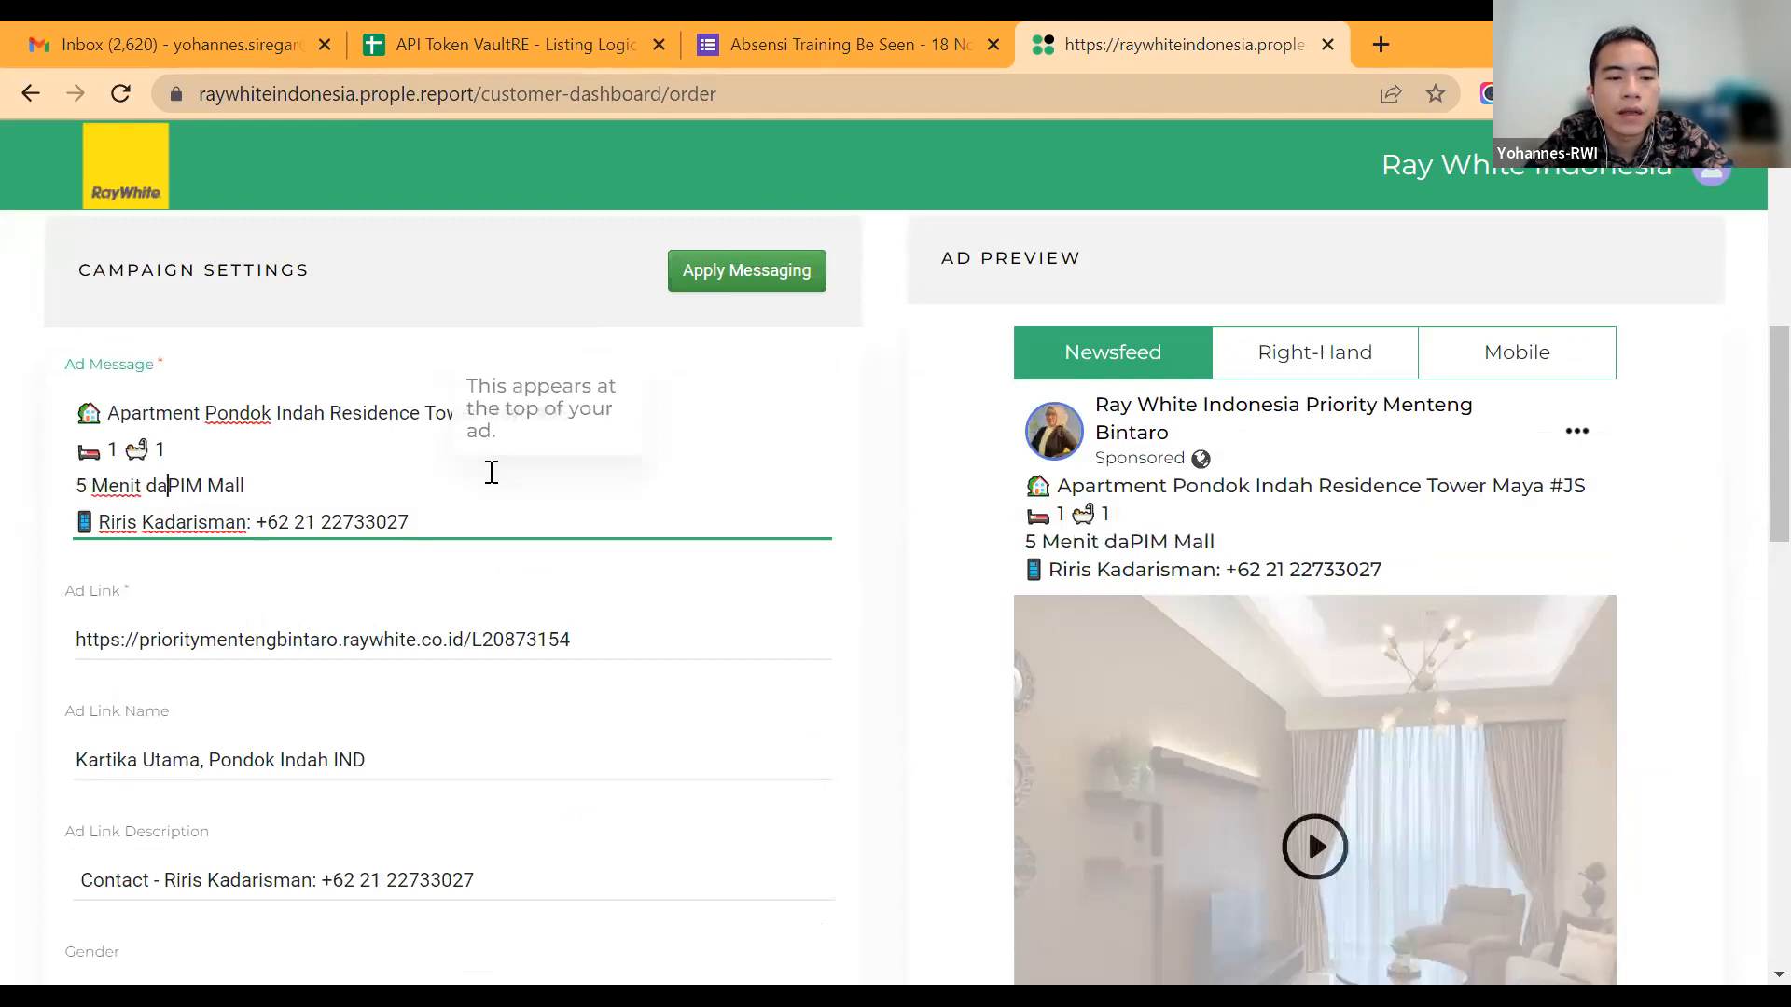
text(Mall)
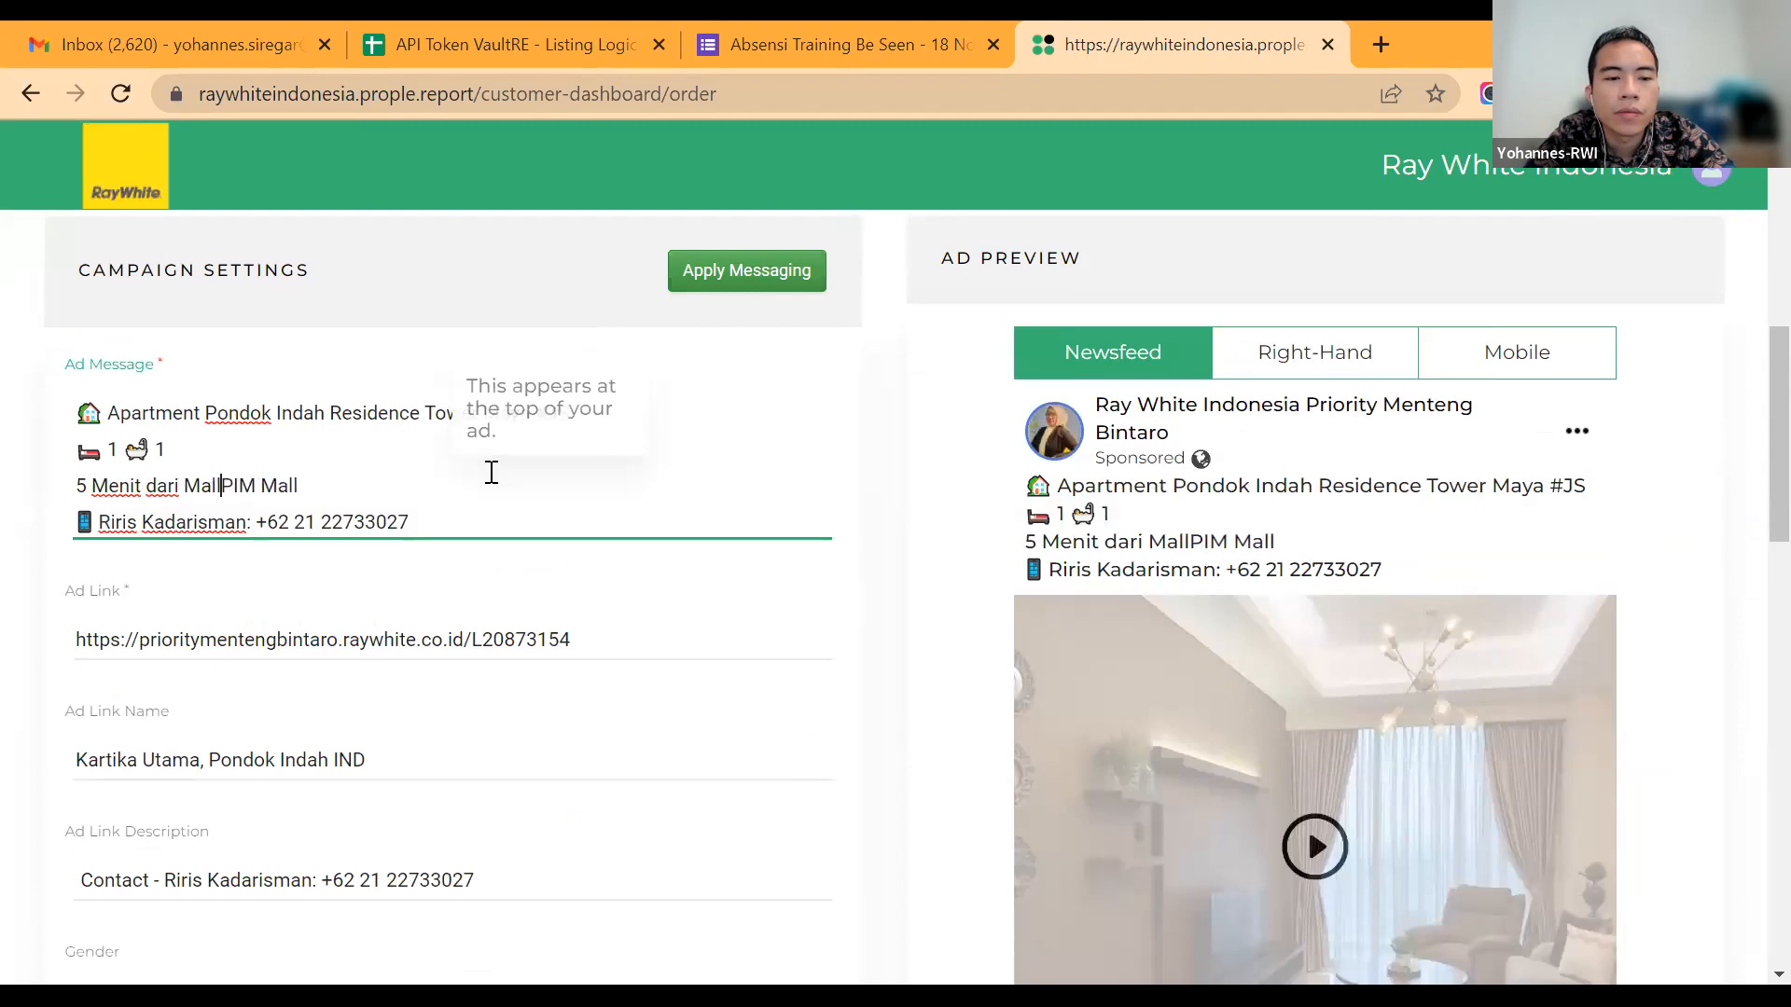
Step: Complete the line as "5 Menit dari Mall Pondok Indah" in place of "PIM Mall" and apply the messaging to all following campaigns
key(Right)
key(Delete)
key(Delete)
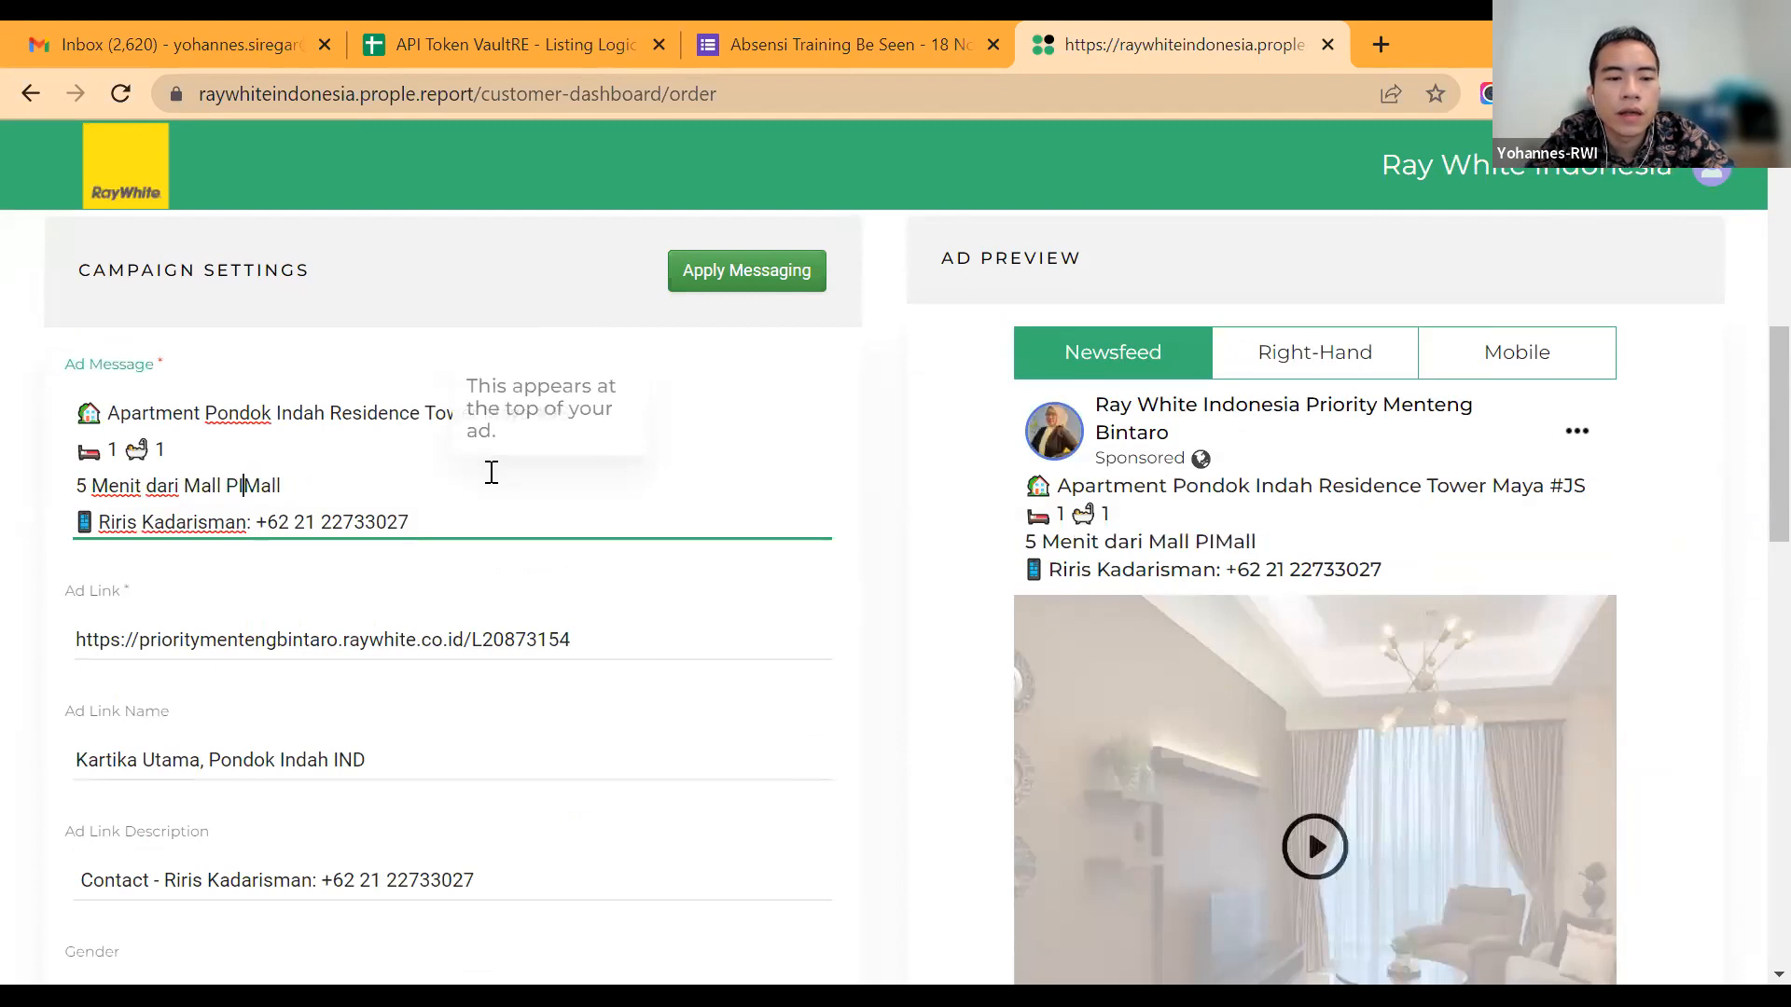
key(Delete)
key(Delete)
key(Delete)
key(Delete)
key(Delete)
key(Delete)
key(Delete)
key(Return)
key(BackSpace)
text(ondok INdah)
key(BackSpace)
key(BackSpace)
key(BackSpace)
key(BackSpace)
text(ndah)
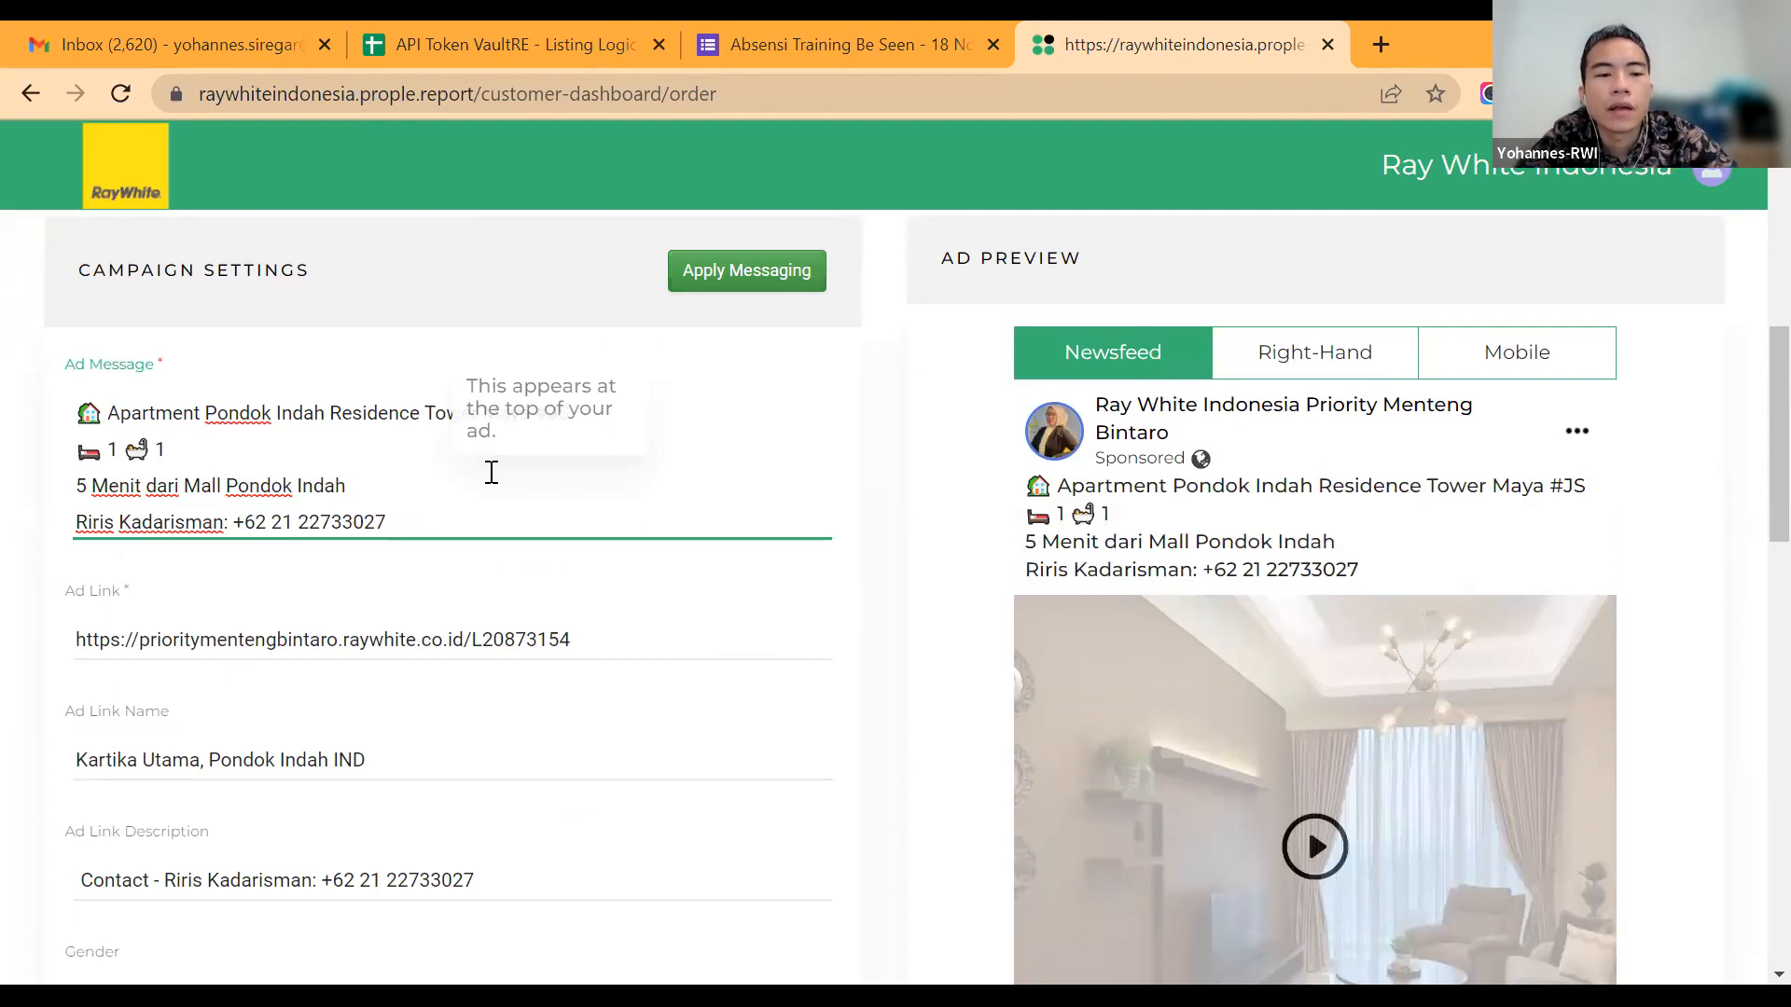
click(763, 280)
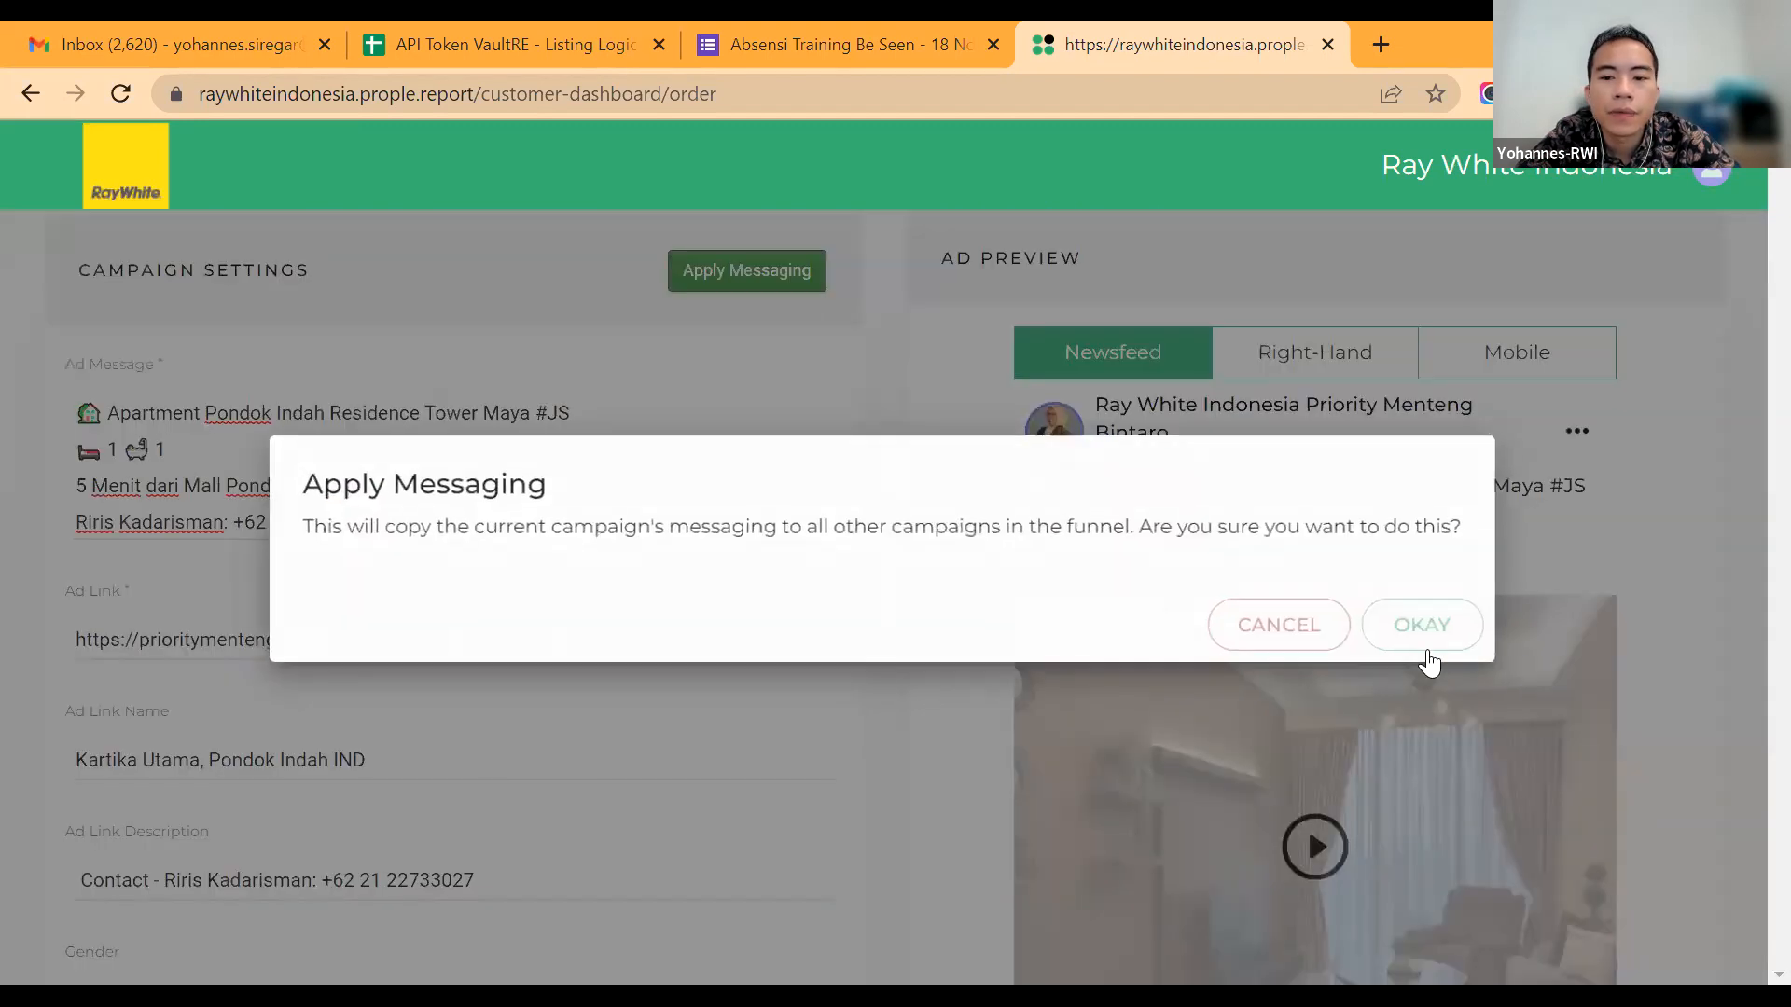
Step: Check the Facebook image campaign's settings down to the target location, and return to the Facebook video campaign
click(1427, 657)
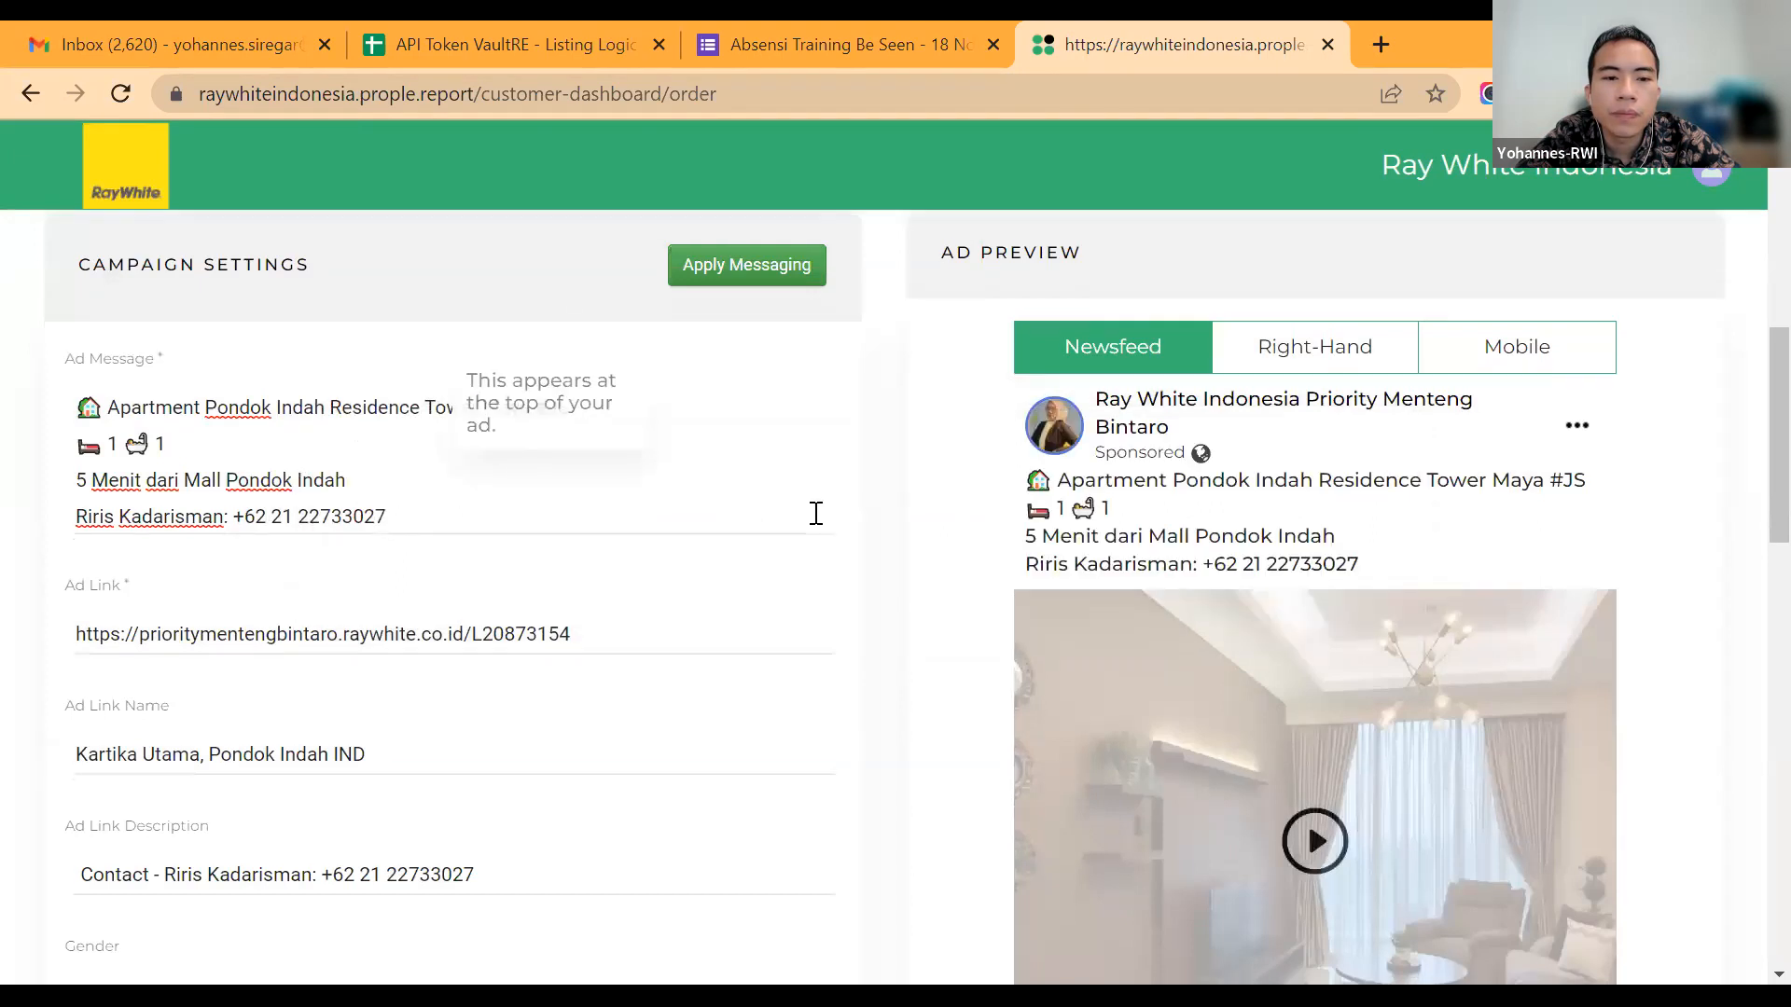
scroll(563, 308, down, 8)
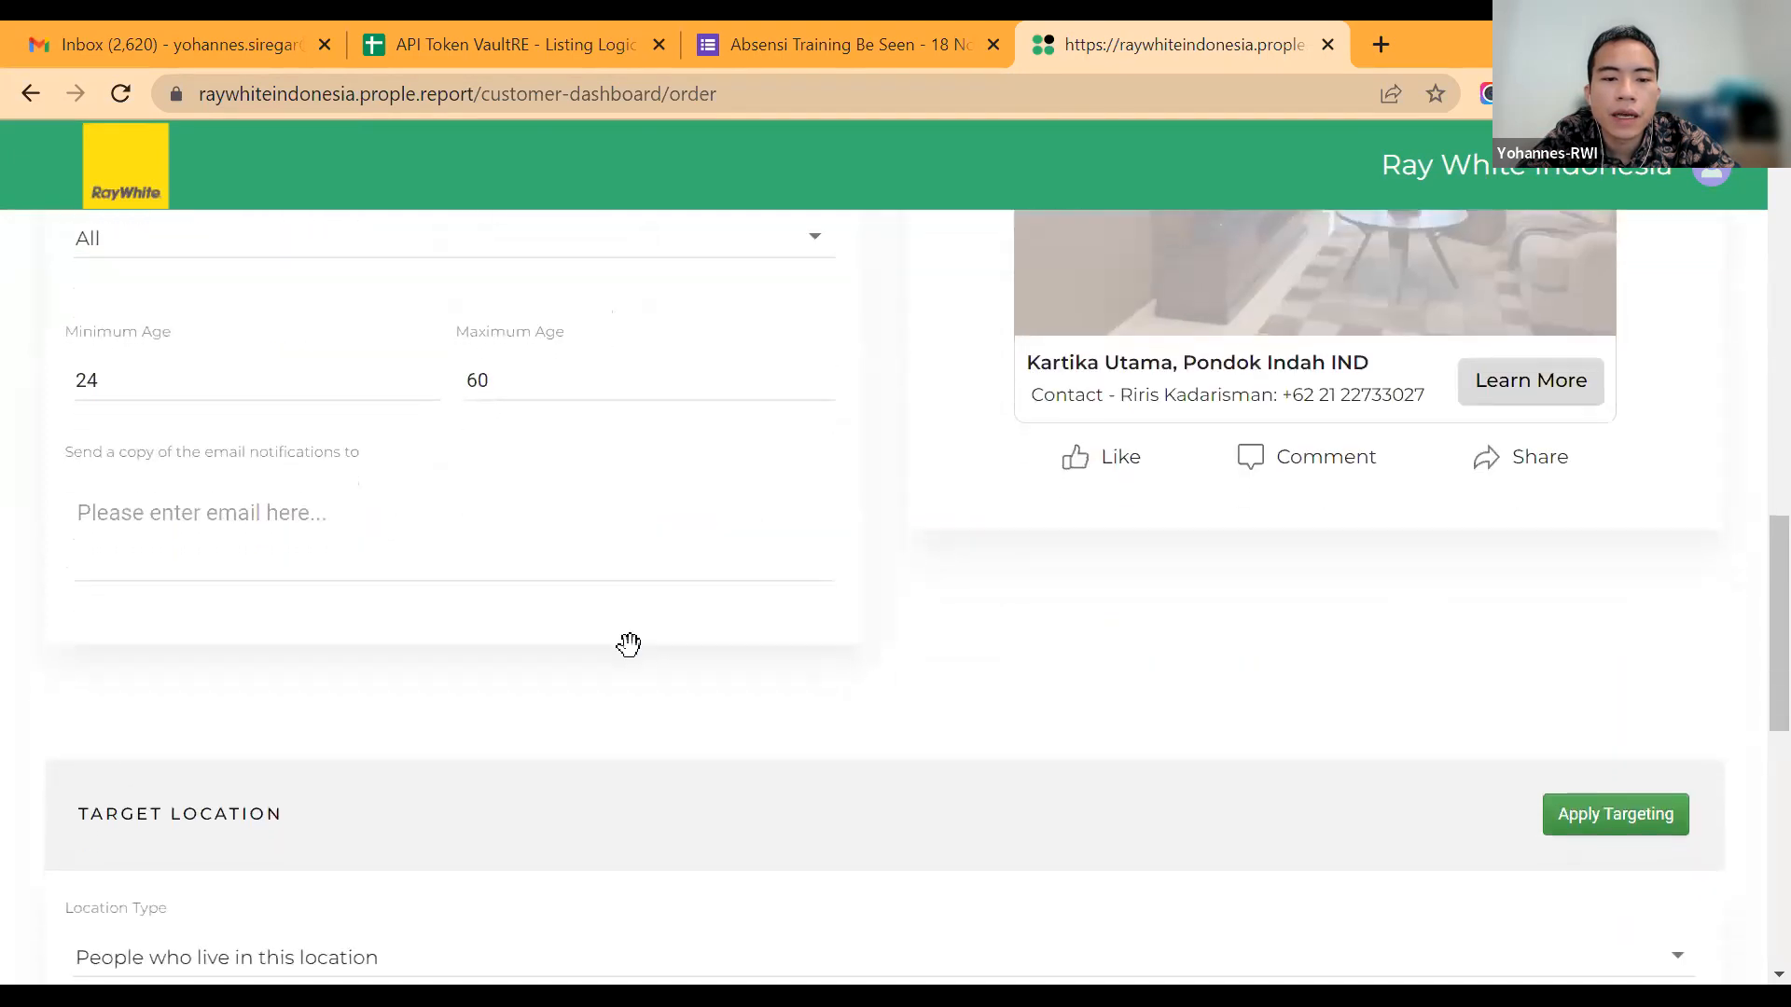
scroll(631, 647, down, 4)
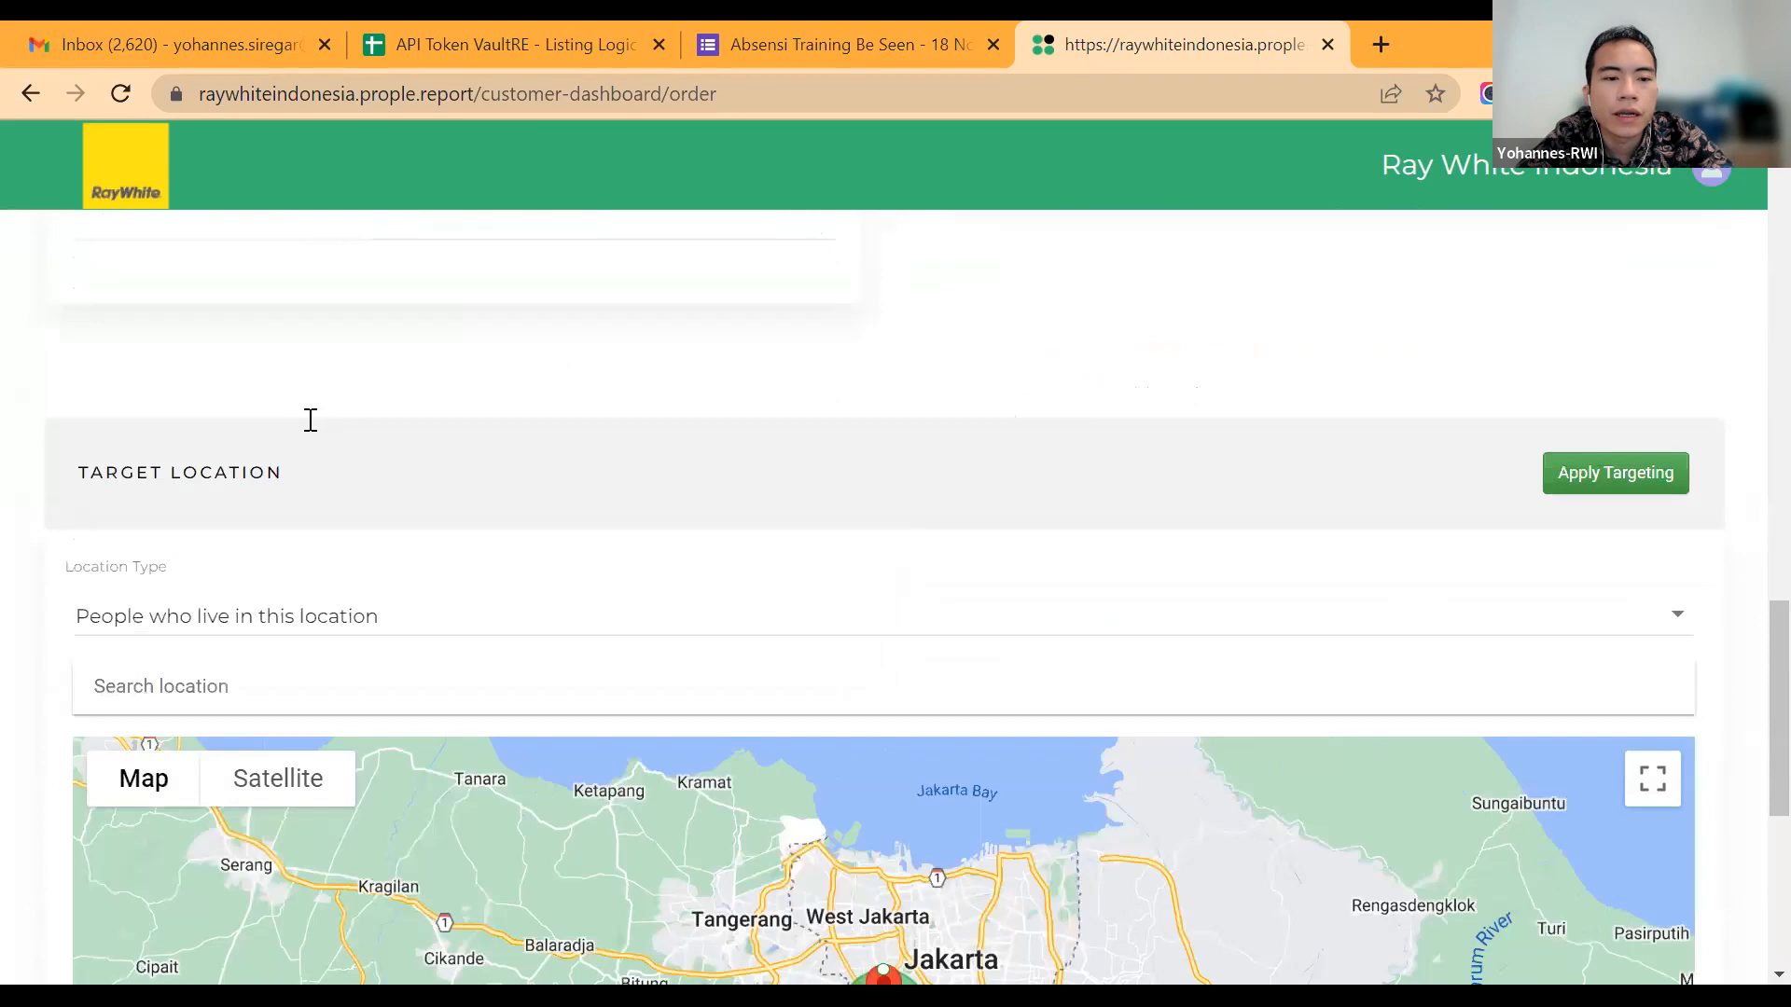
scroll(311, 420, down, 2)
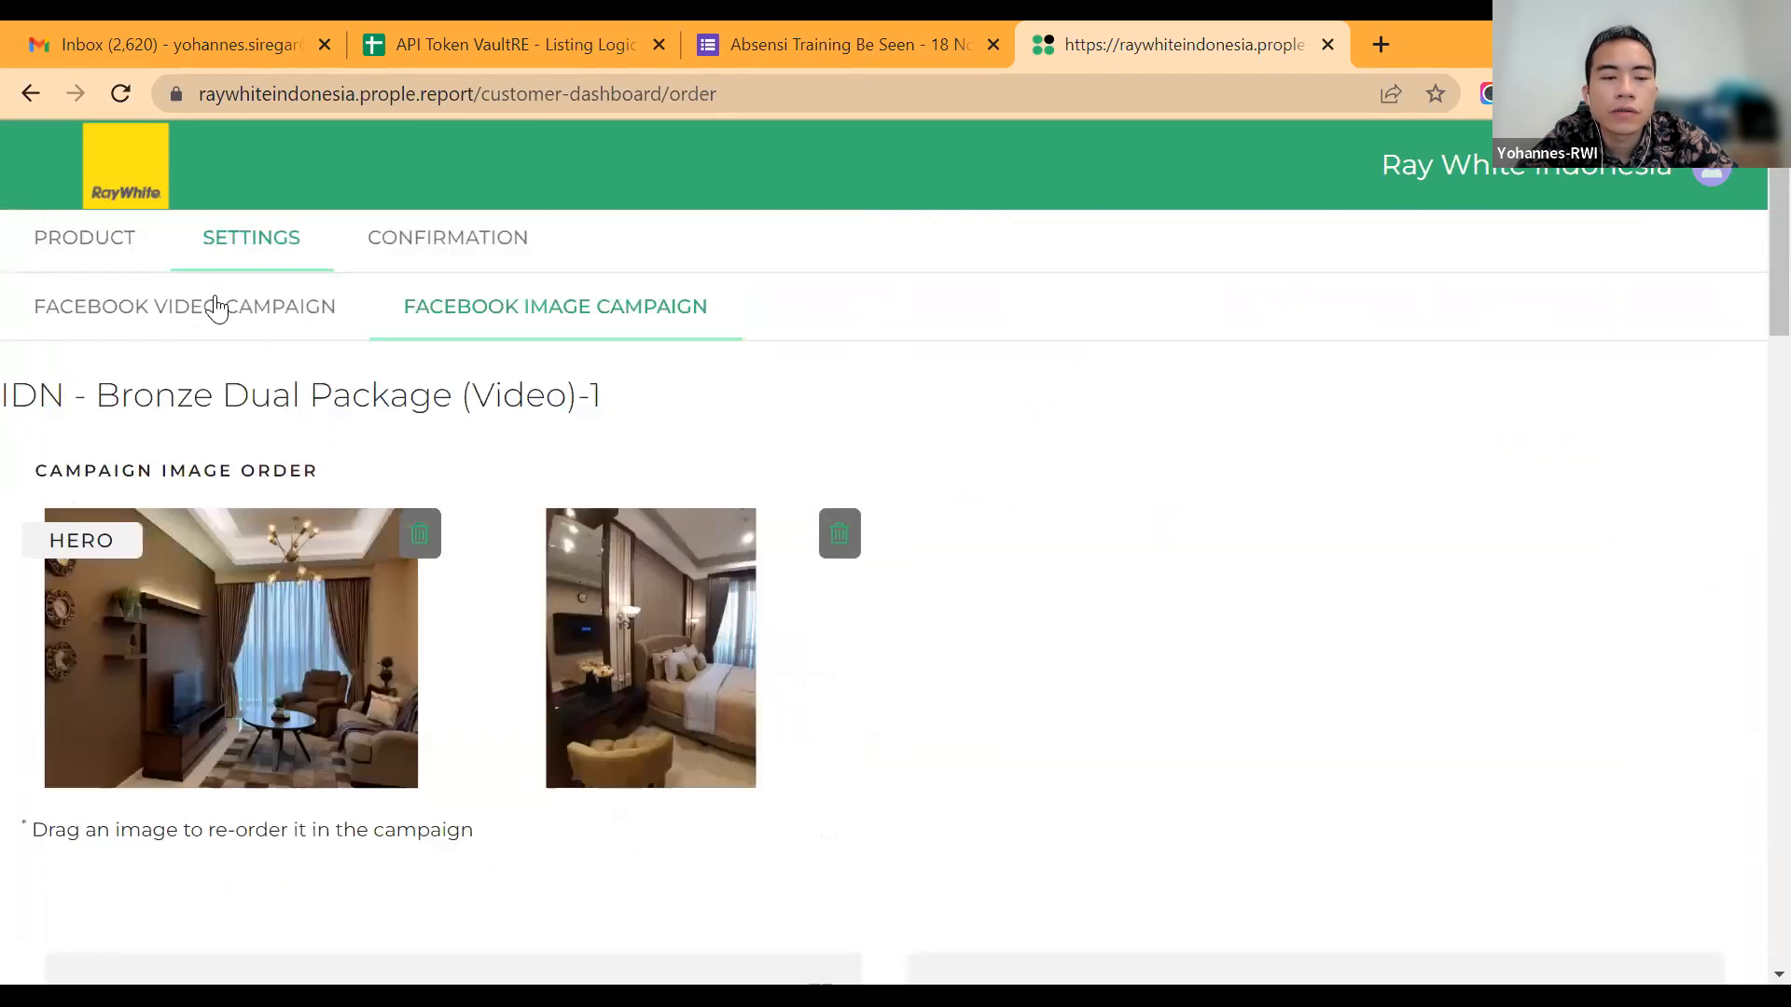
click(216, 306)
Step: Replace "IND" at the end of the video campaign's ad link name with a dash and the agent's first name
scroll(433, 644, down, 8)
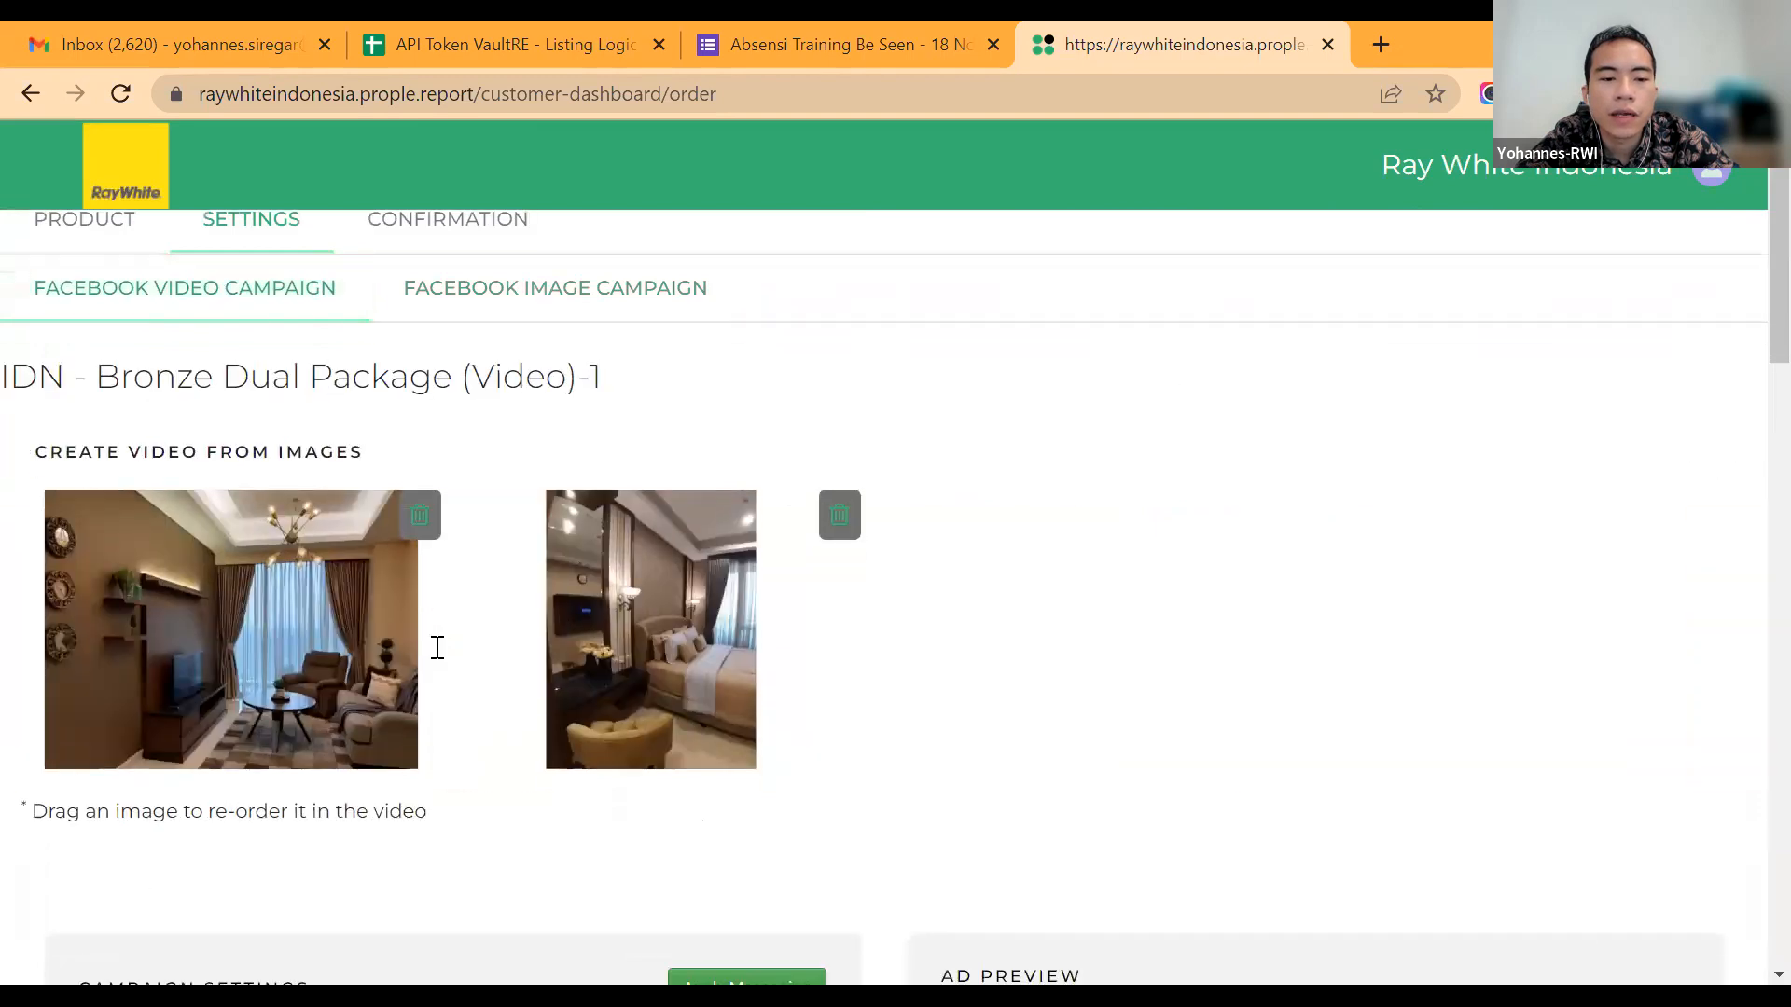
scroll(439, 658, down, 3)
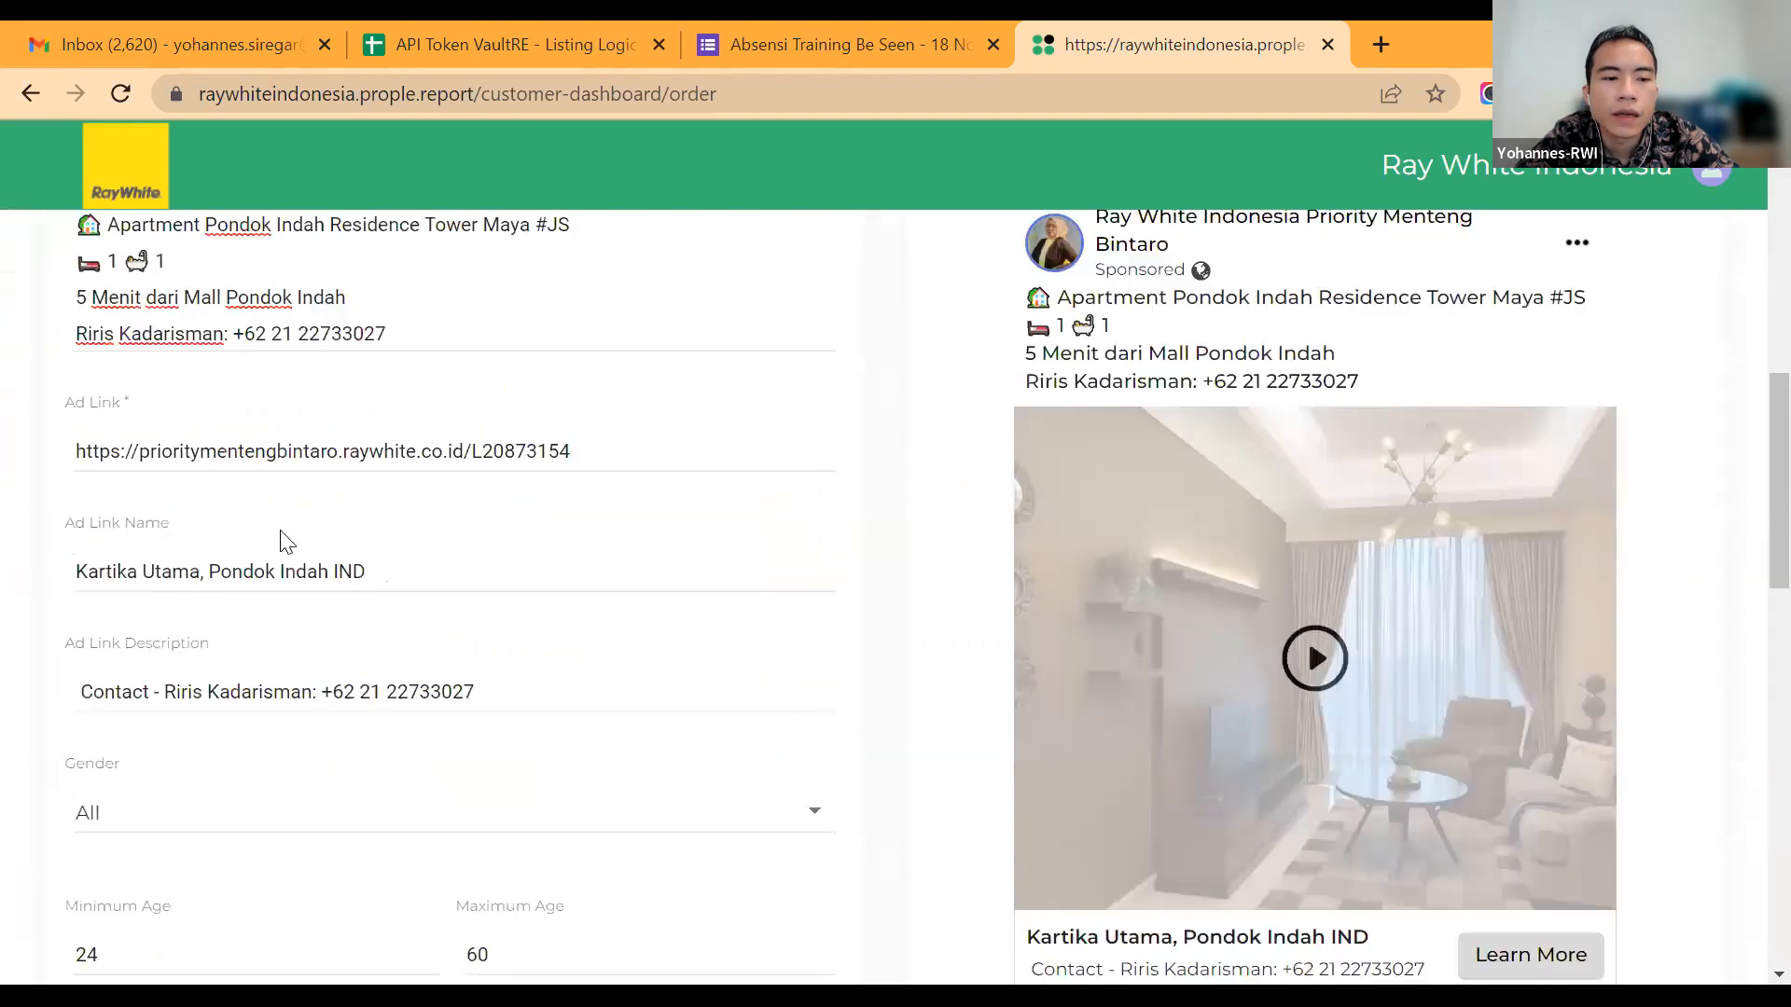
double_click(308, 506)
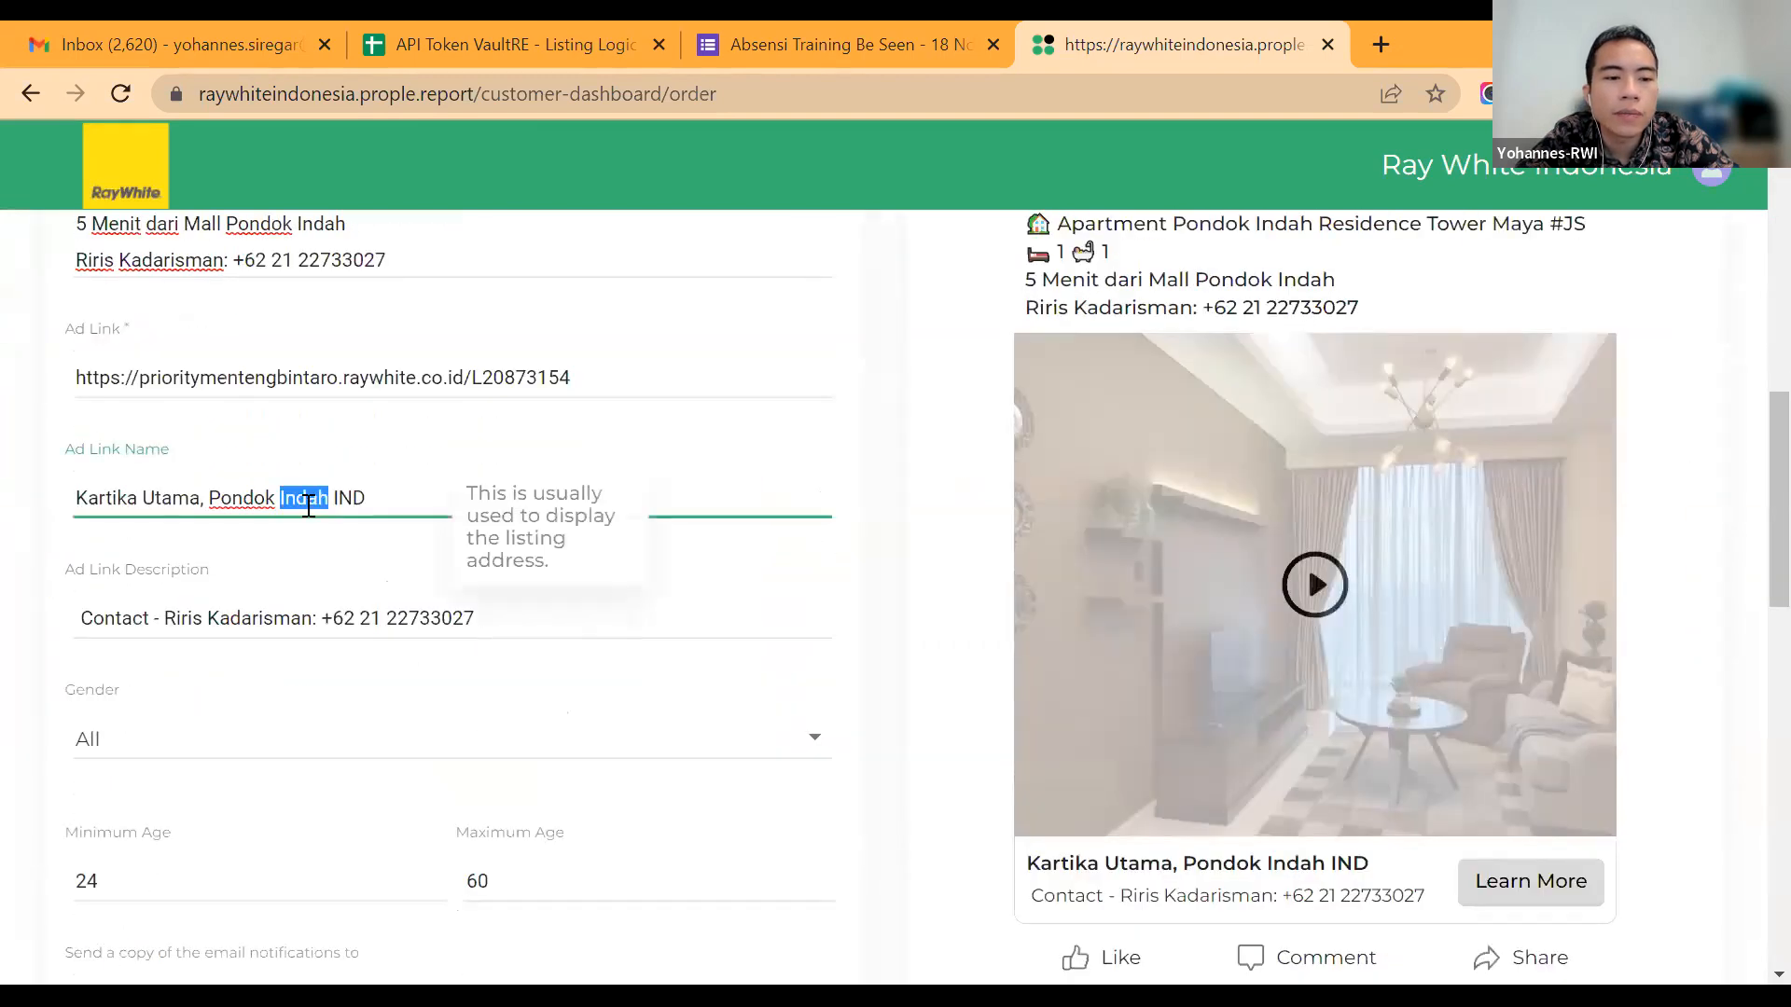
double_click(309, 505)
click(355, 502)
double_click(354, 501)
key(BackSpace)
text(- Riris)
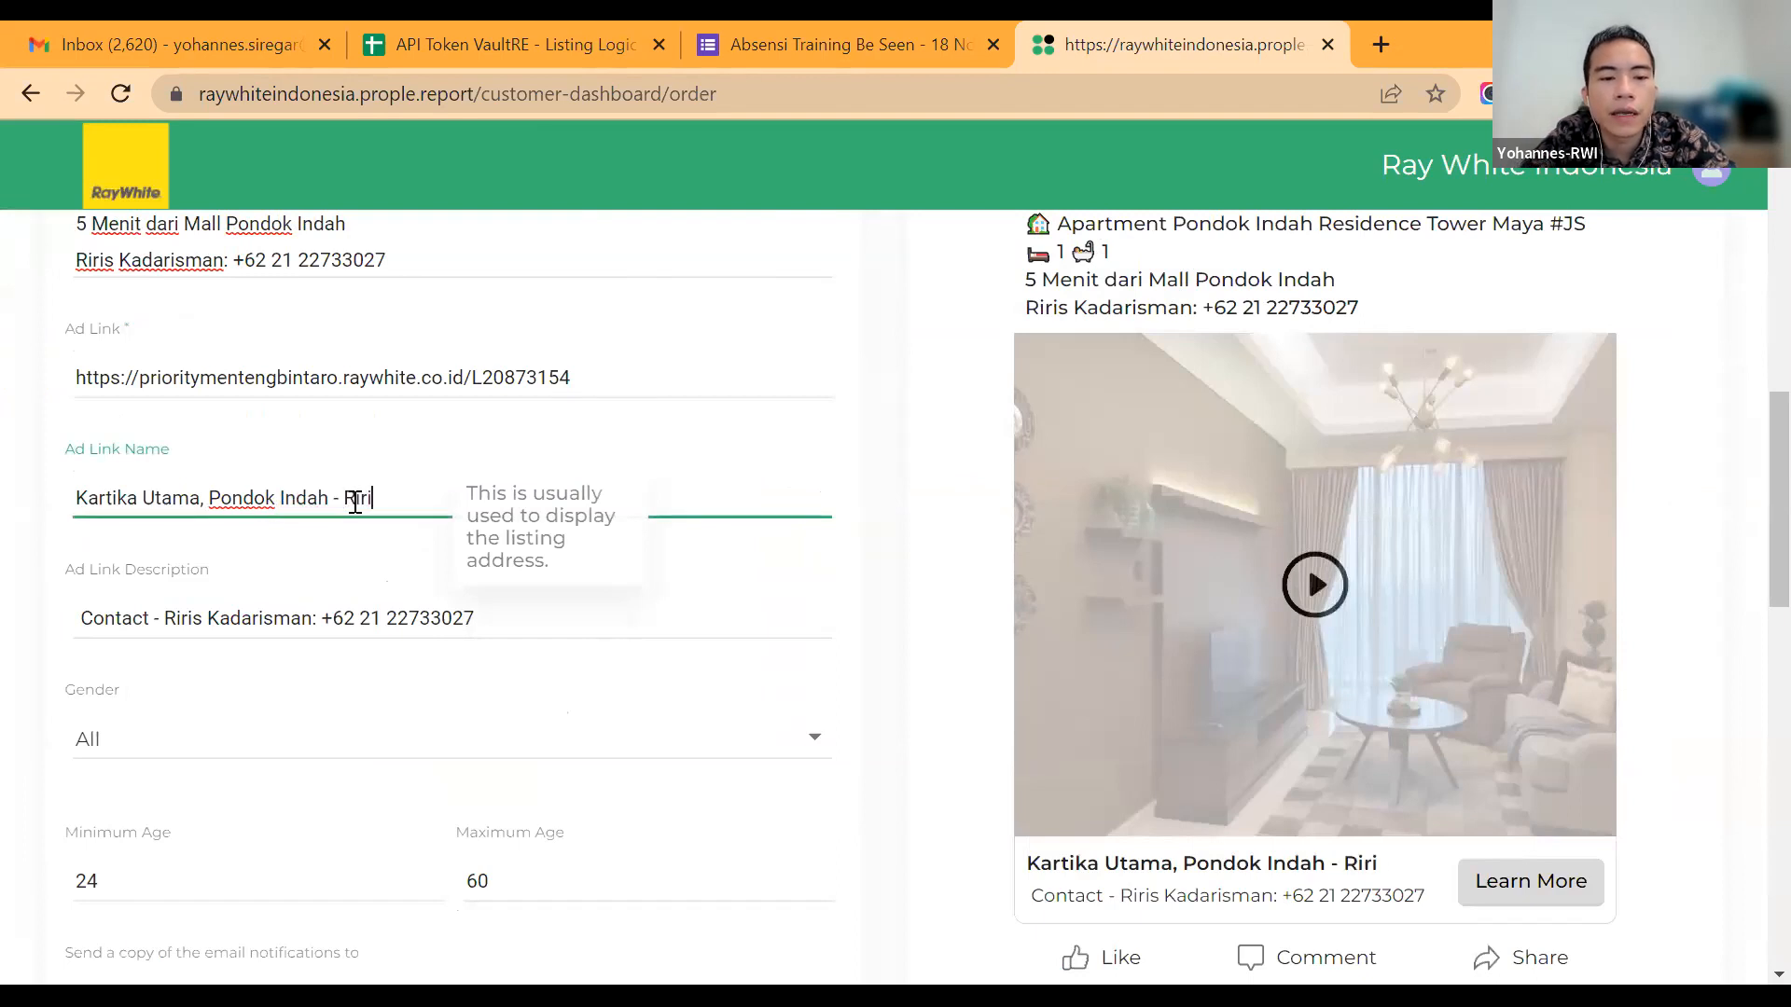
Step: Set the minimum age of the video campaign's audience to 35
click(357, 613)
scroll(321, 612, down, 2)
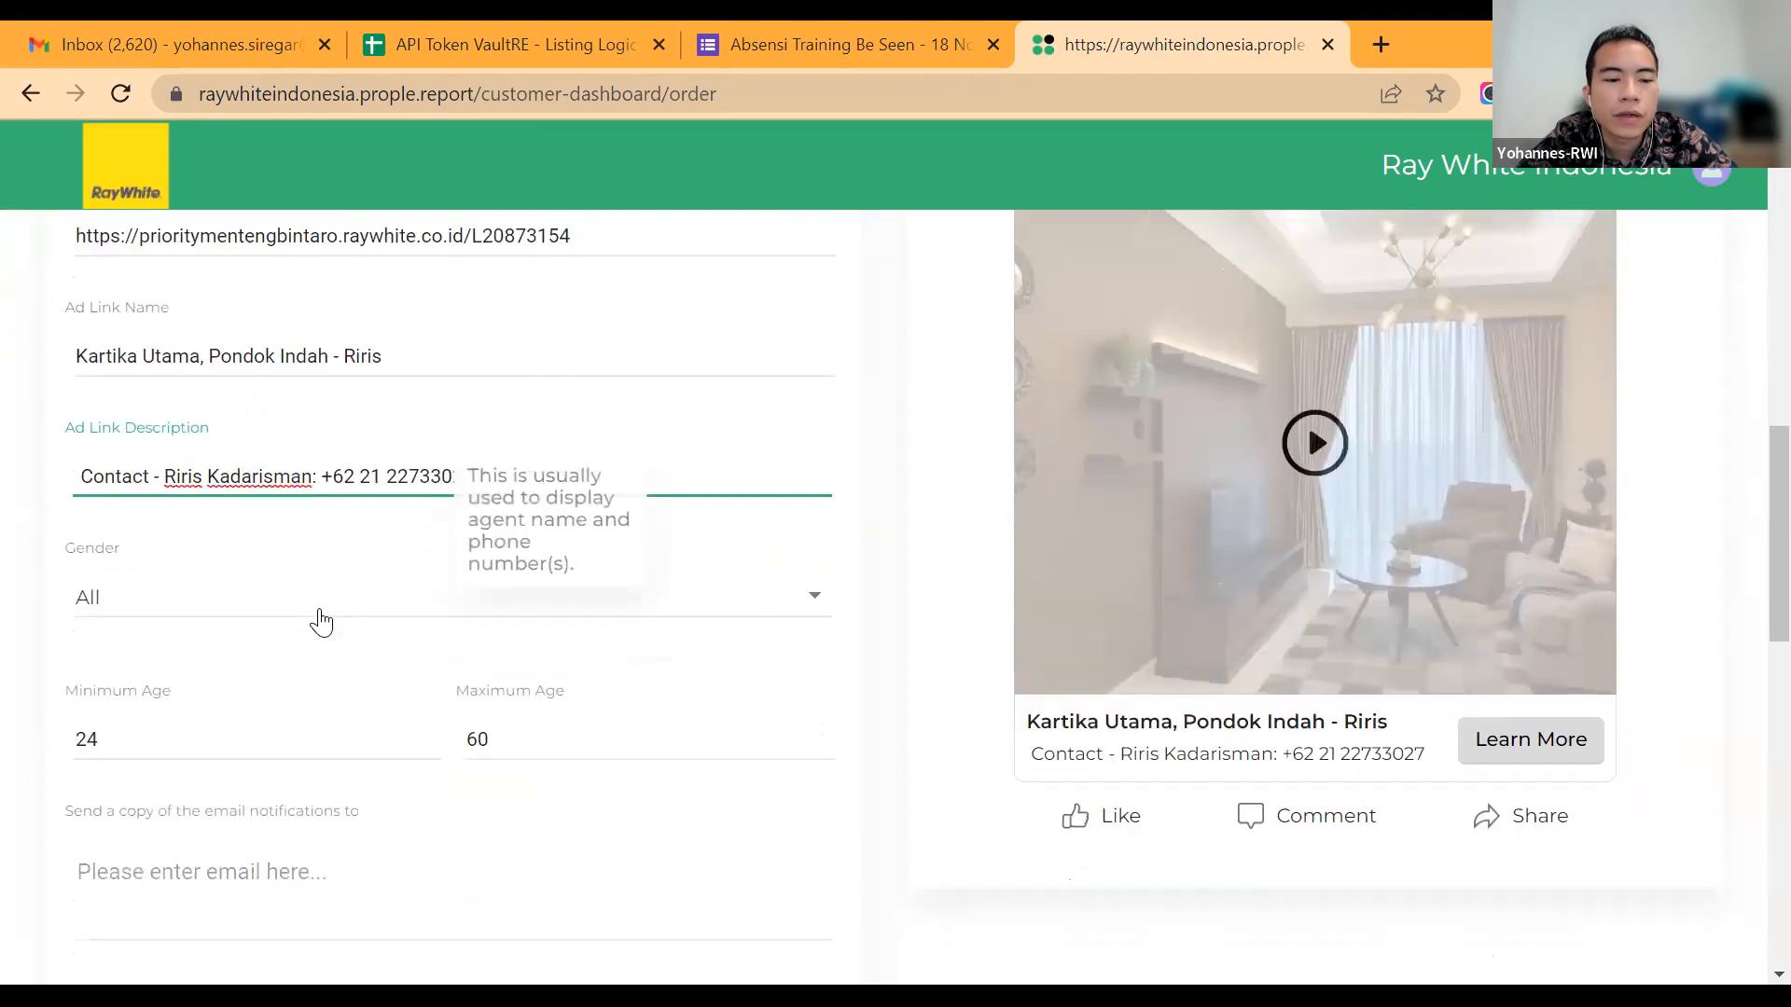
click(311, 729)
key(BackSpace)
key(BackSpace)
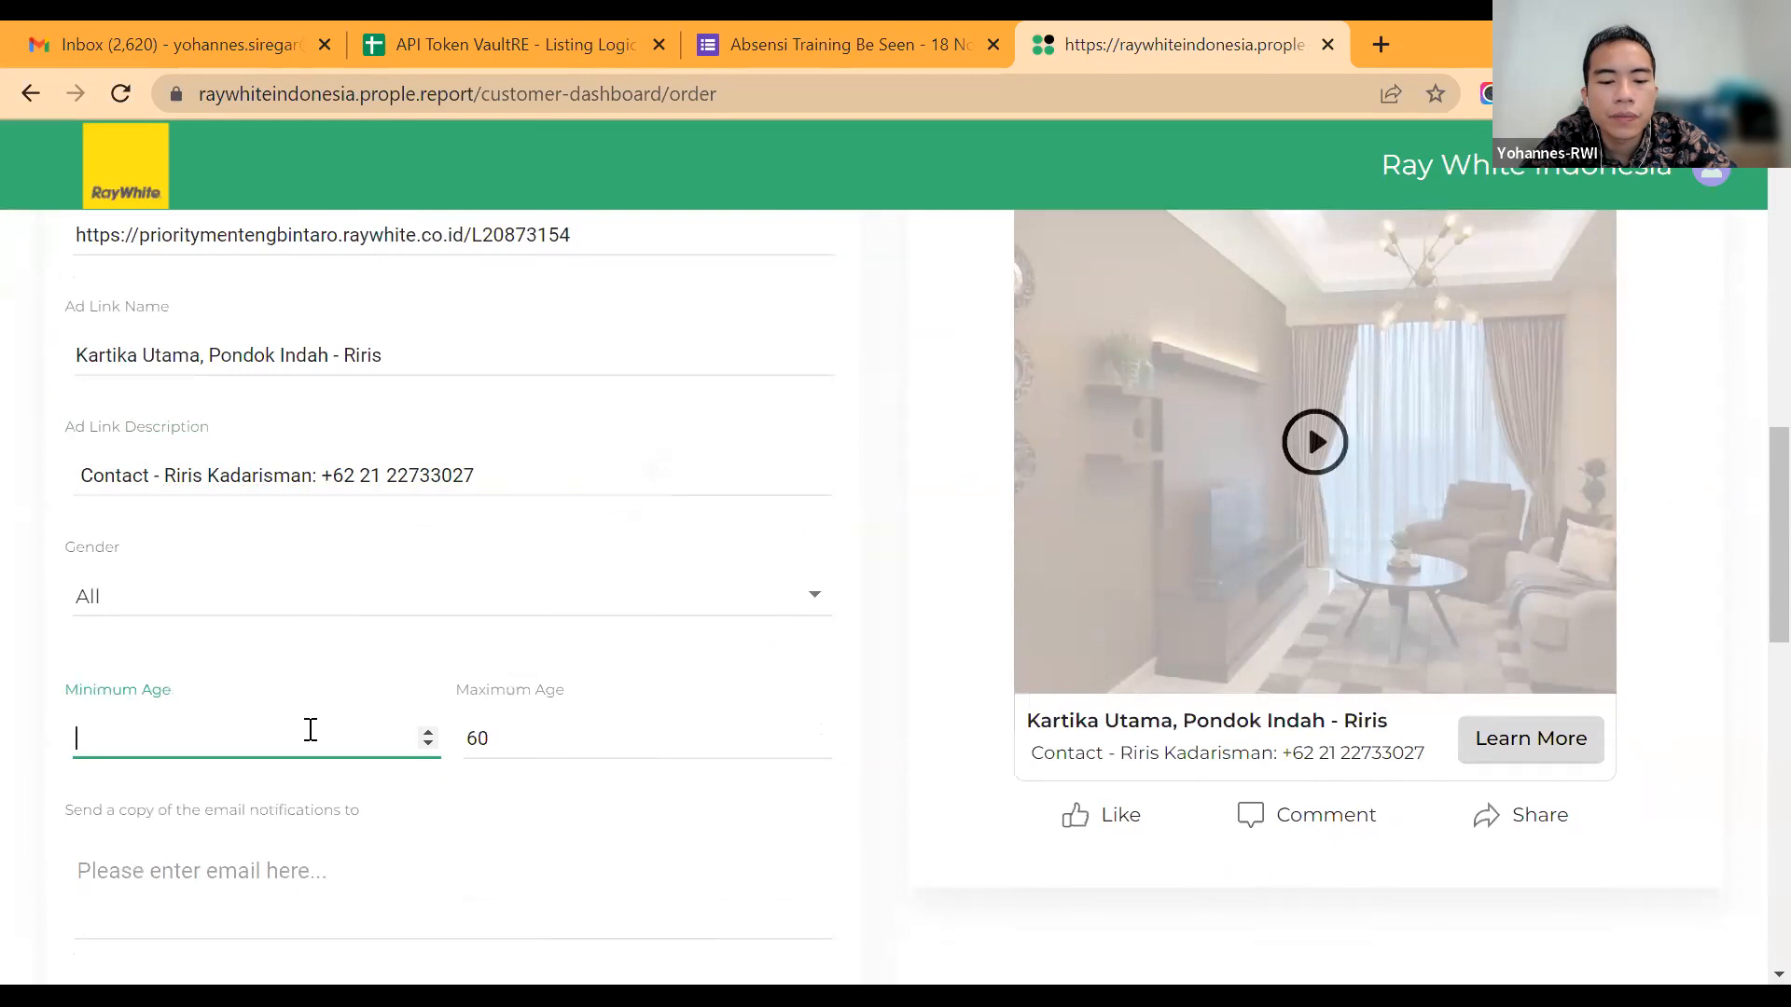
text(335)
key(BackSpace)
key(BackSpace)
text(5)
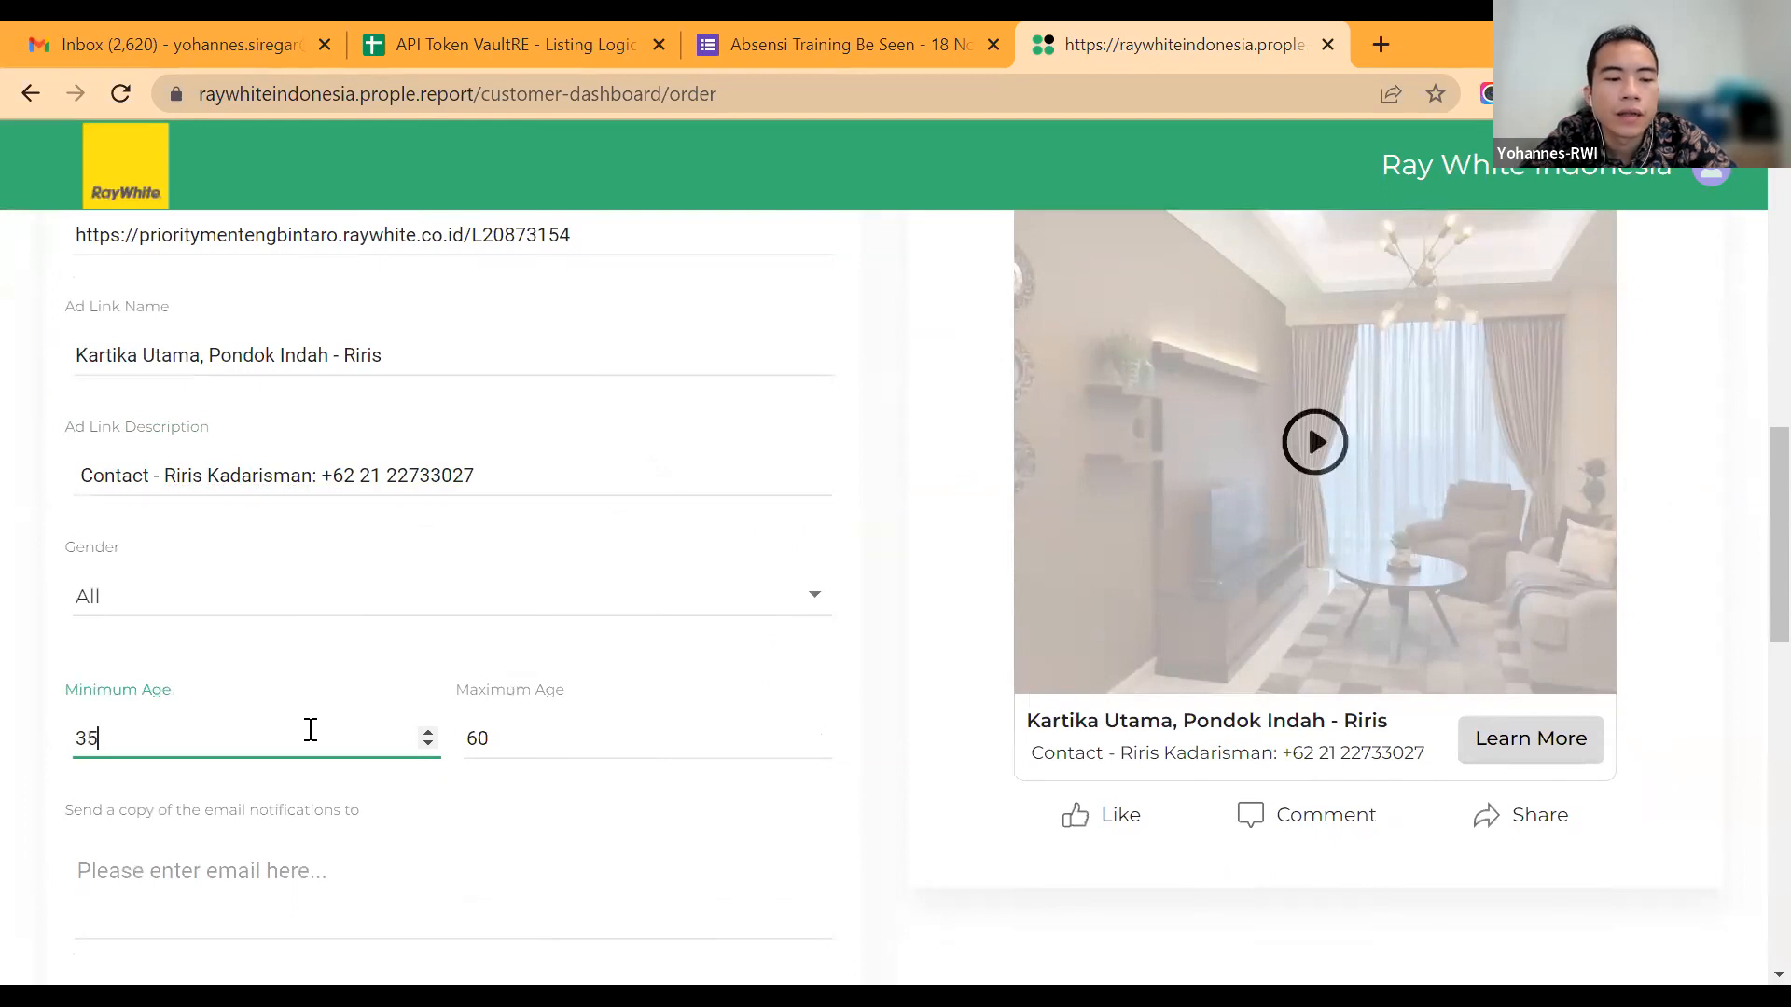
Step: Set the maximum age of the video campaign's audience to 65
click(560, 737)
key(BackSpace)
text(5)
click(586, 701)
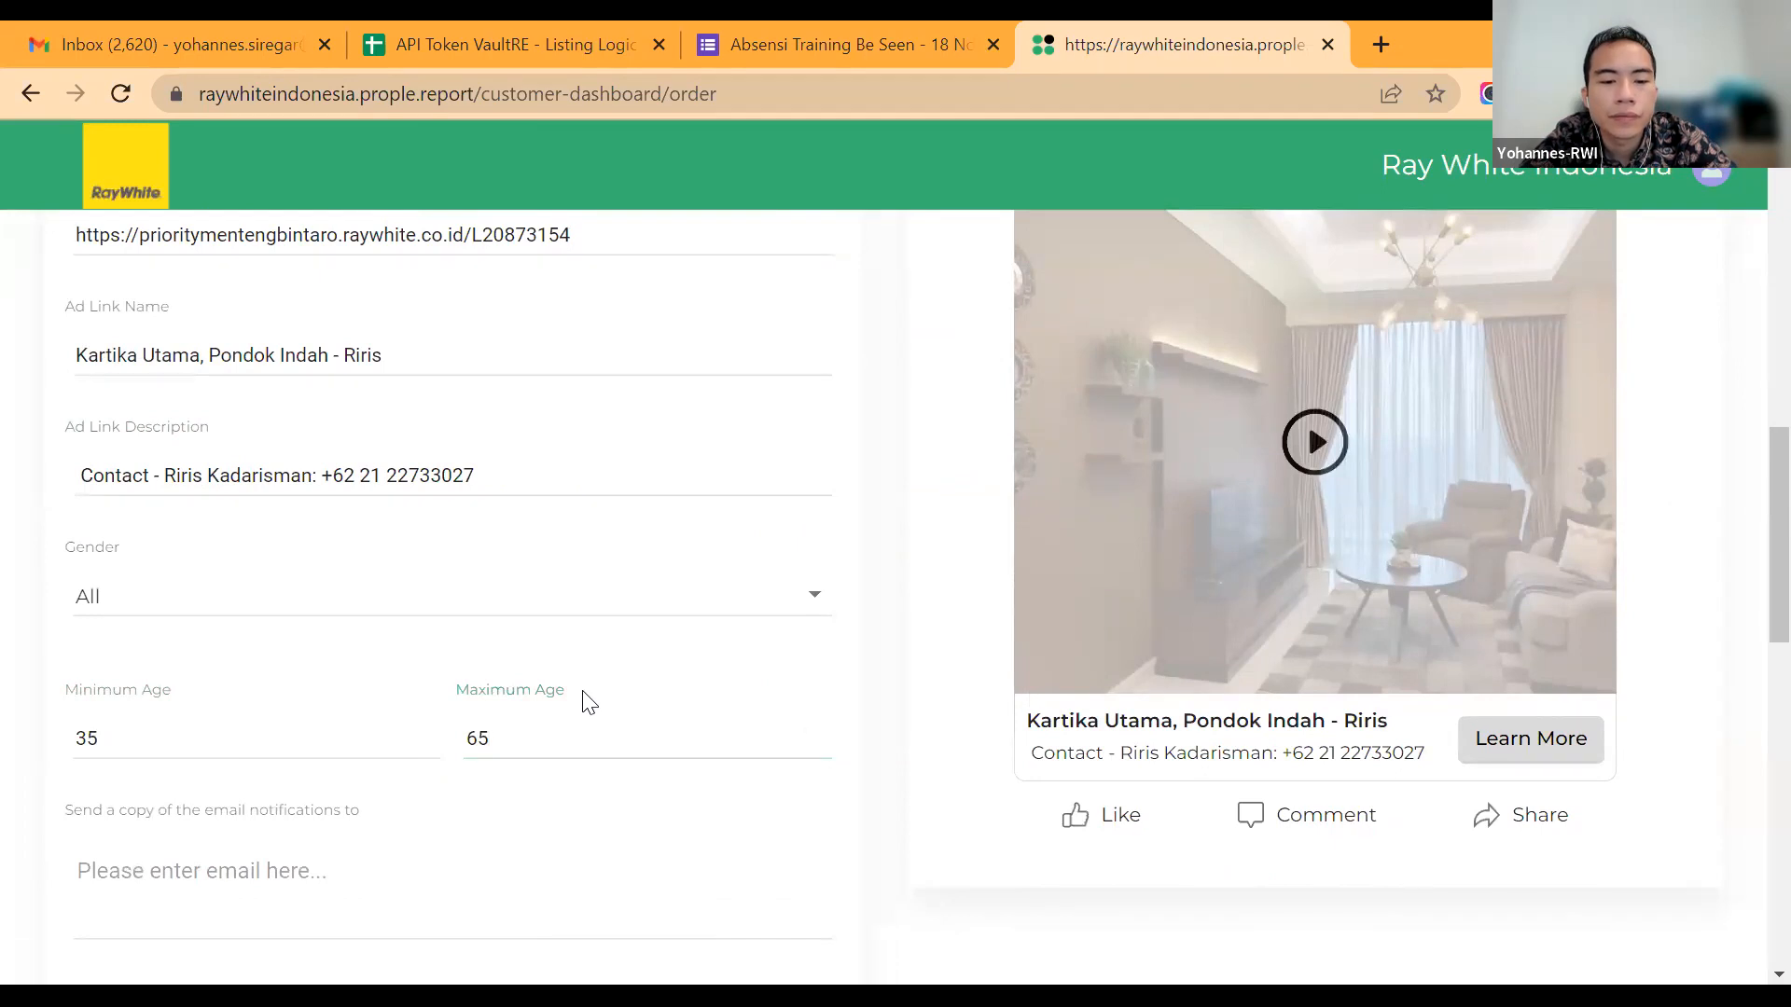
Step: Review the video campaign's gender, age range and email notification fields, and the ad message, link fields and images above them
scroll(585, 698, down, 2)
click(584, 692)
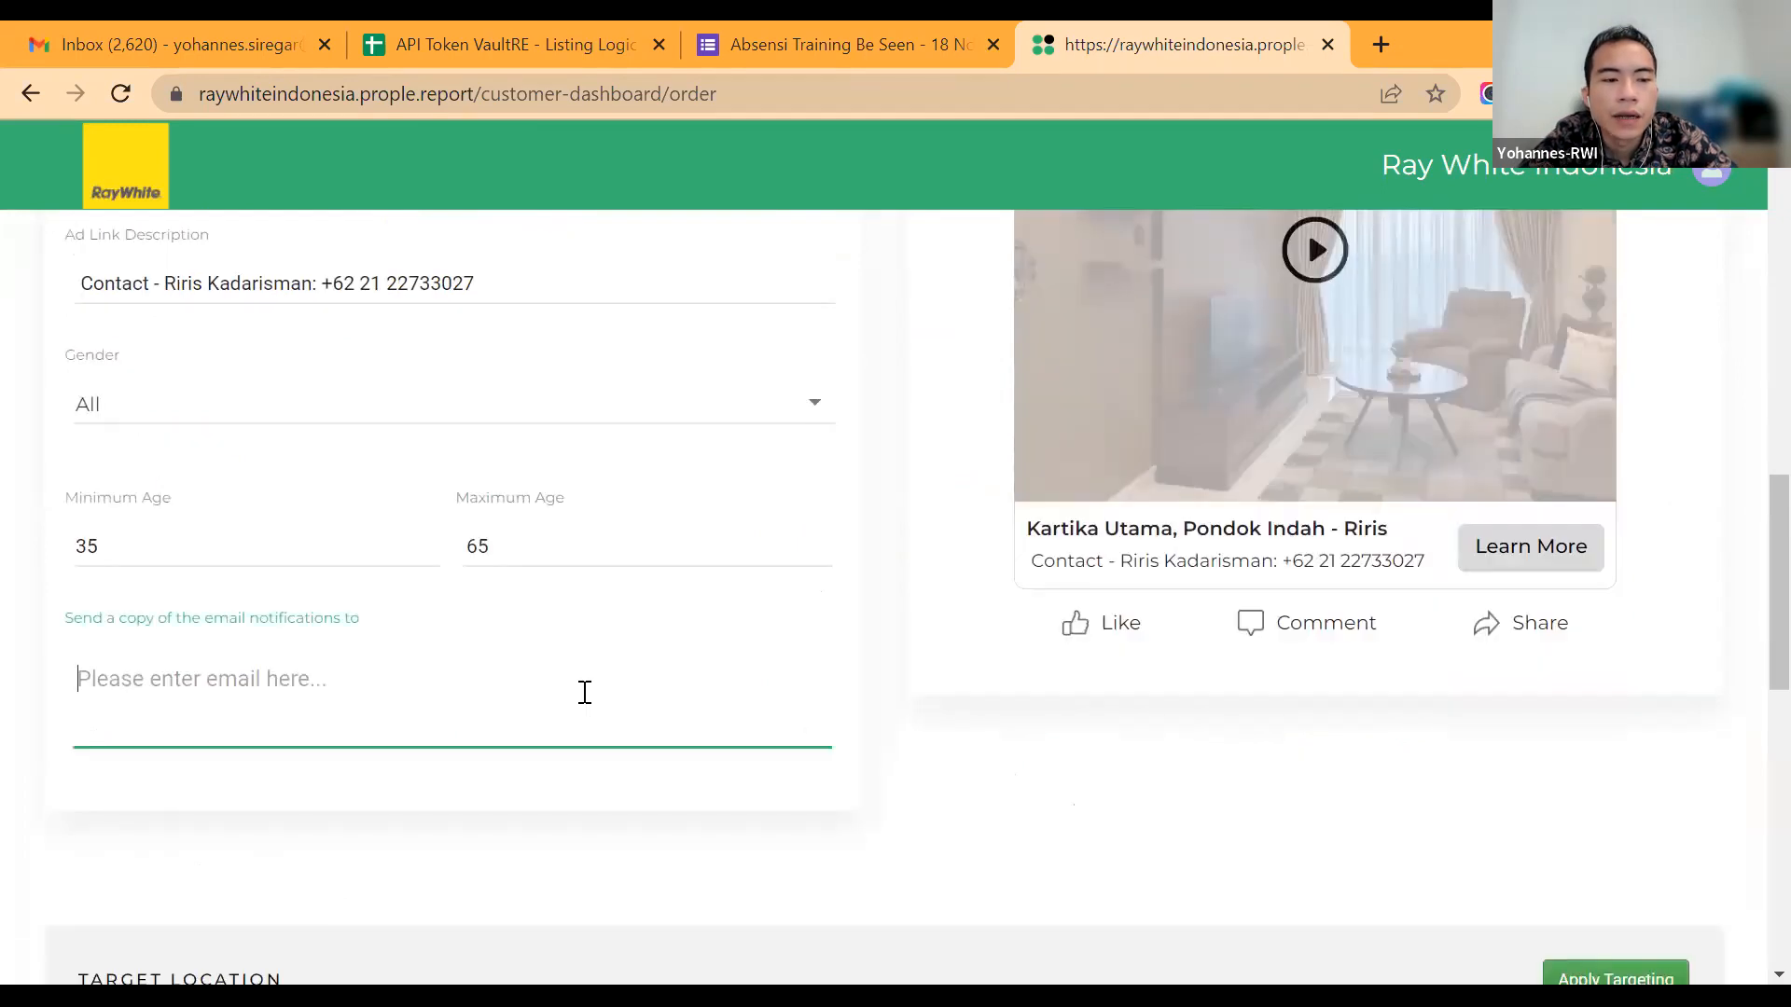
click(675, 404)
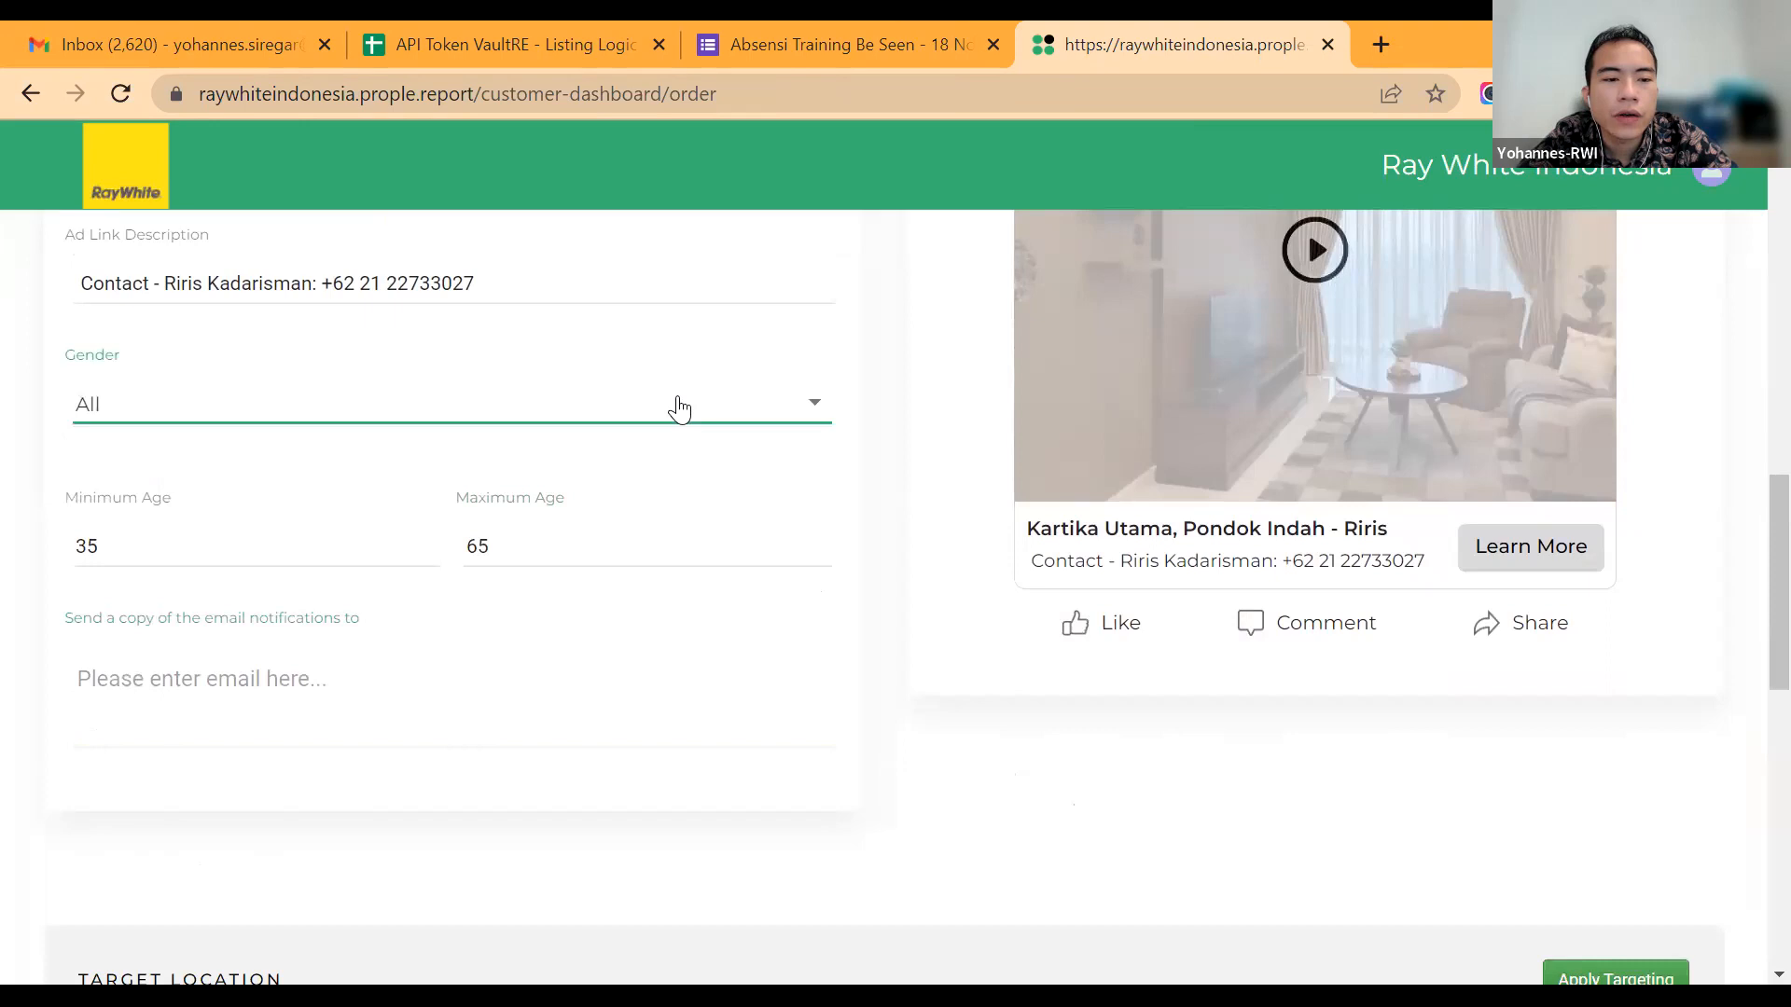
click(678, 407)
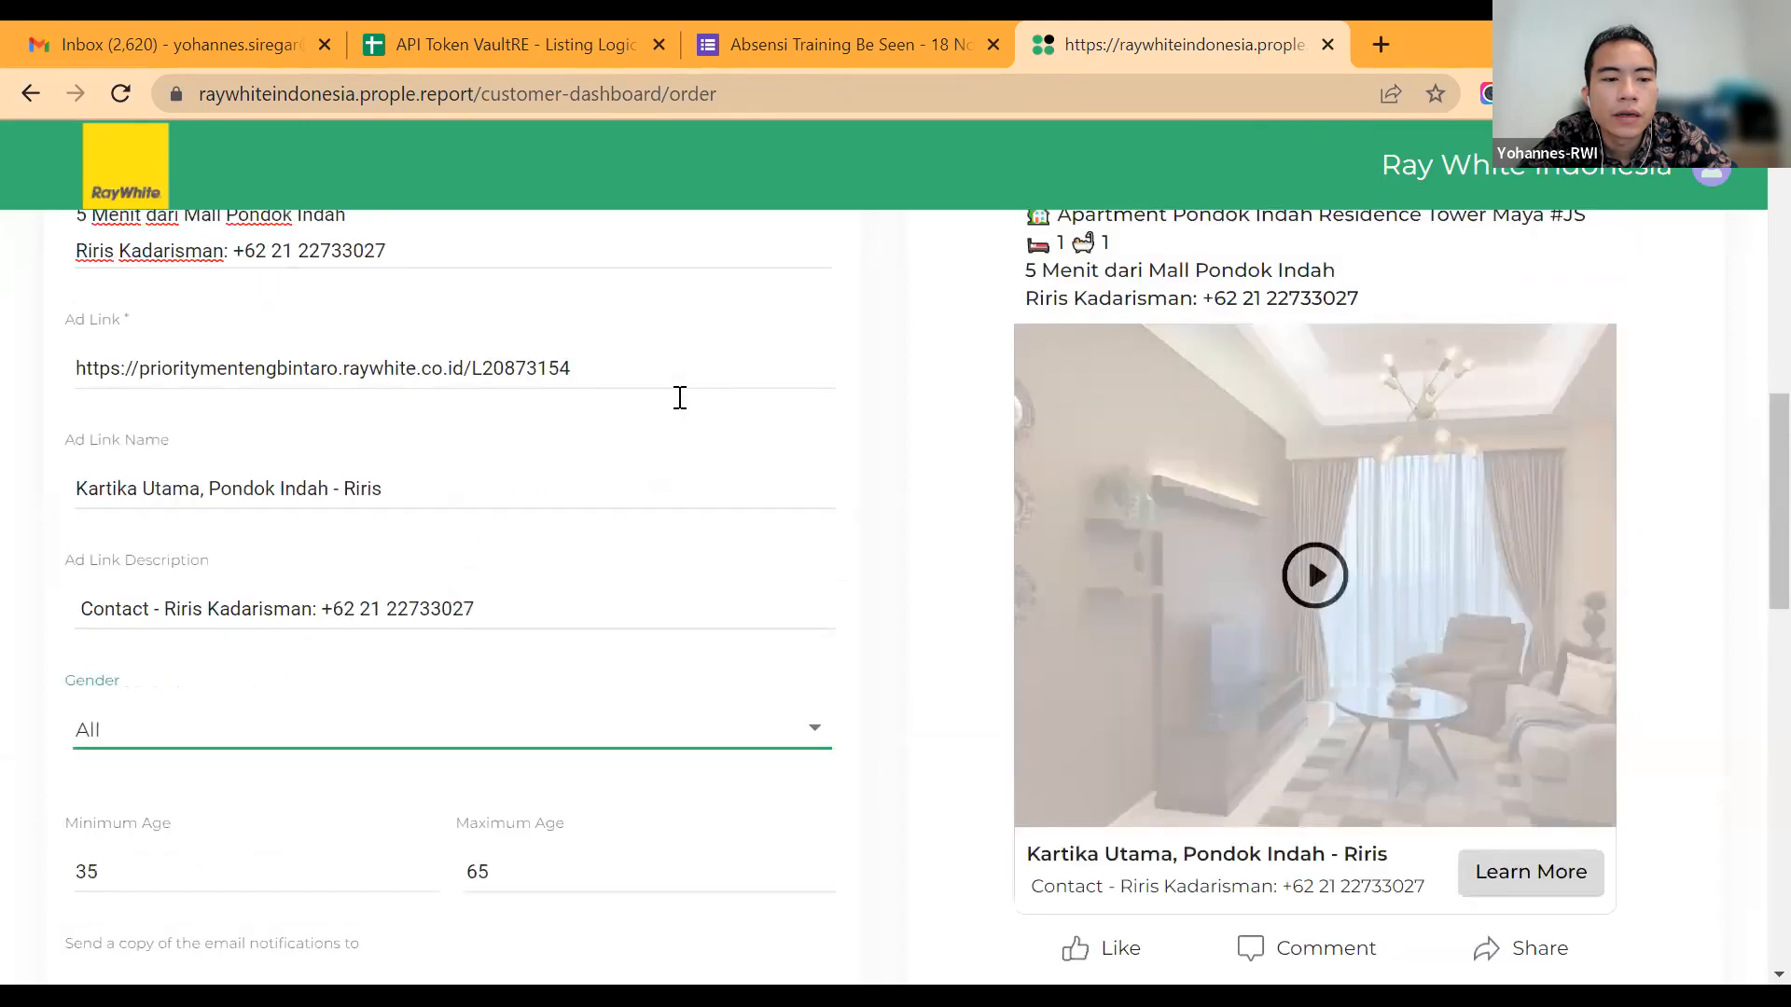
scroll(635, 509, up, 1)
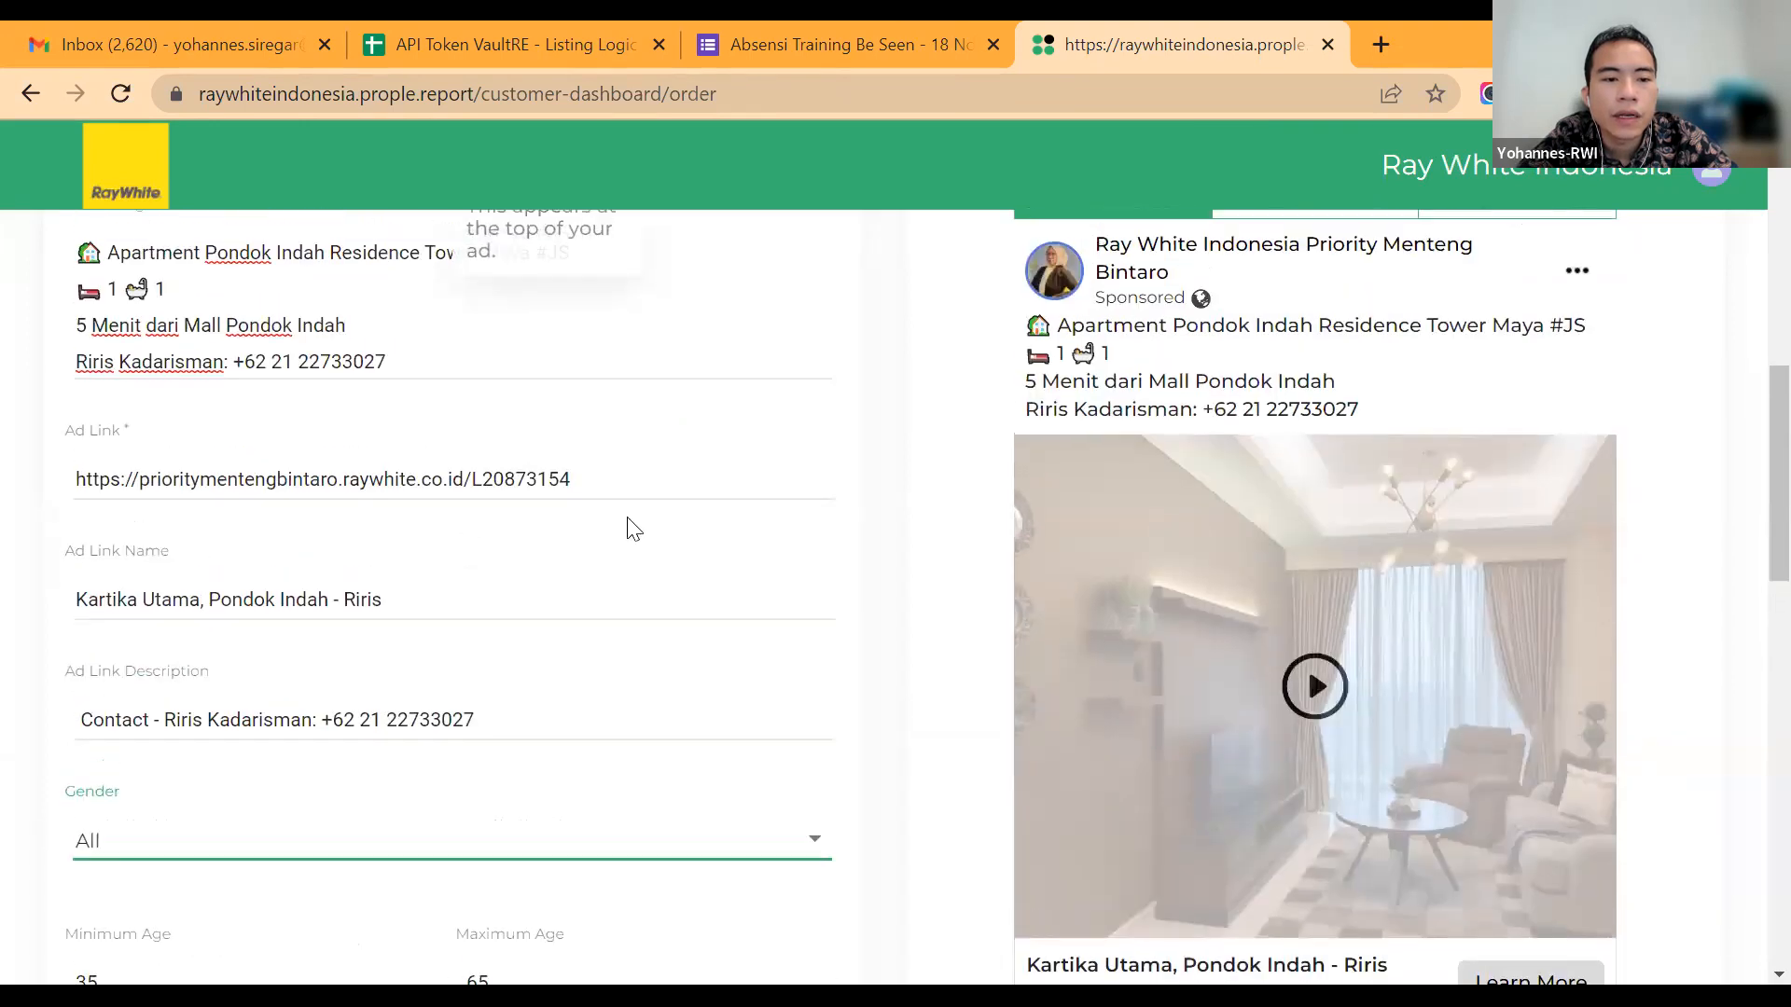
scroll(630, 499, down, 3)
scroll(630, 496, up, 3)
scroll(630, 496, down, 8)
click(630, 496)
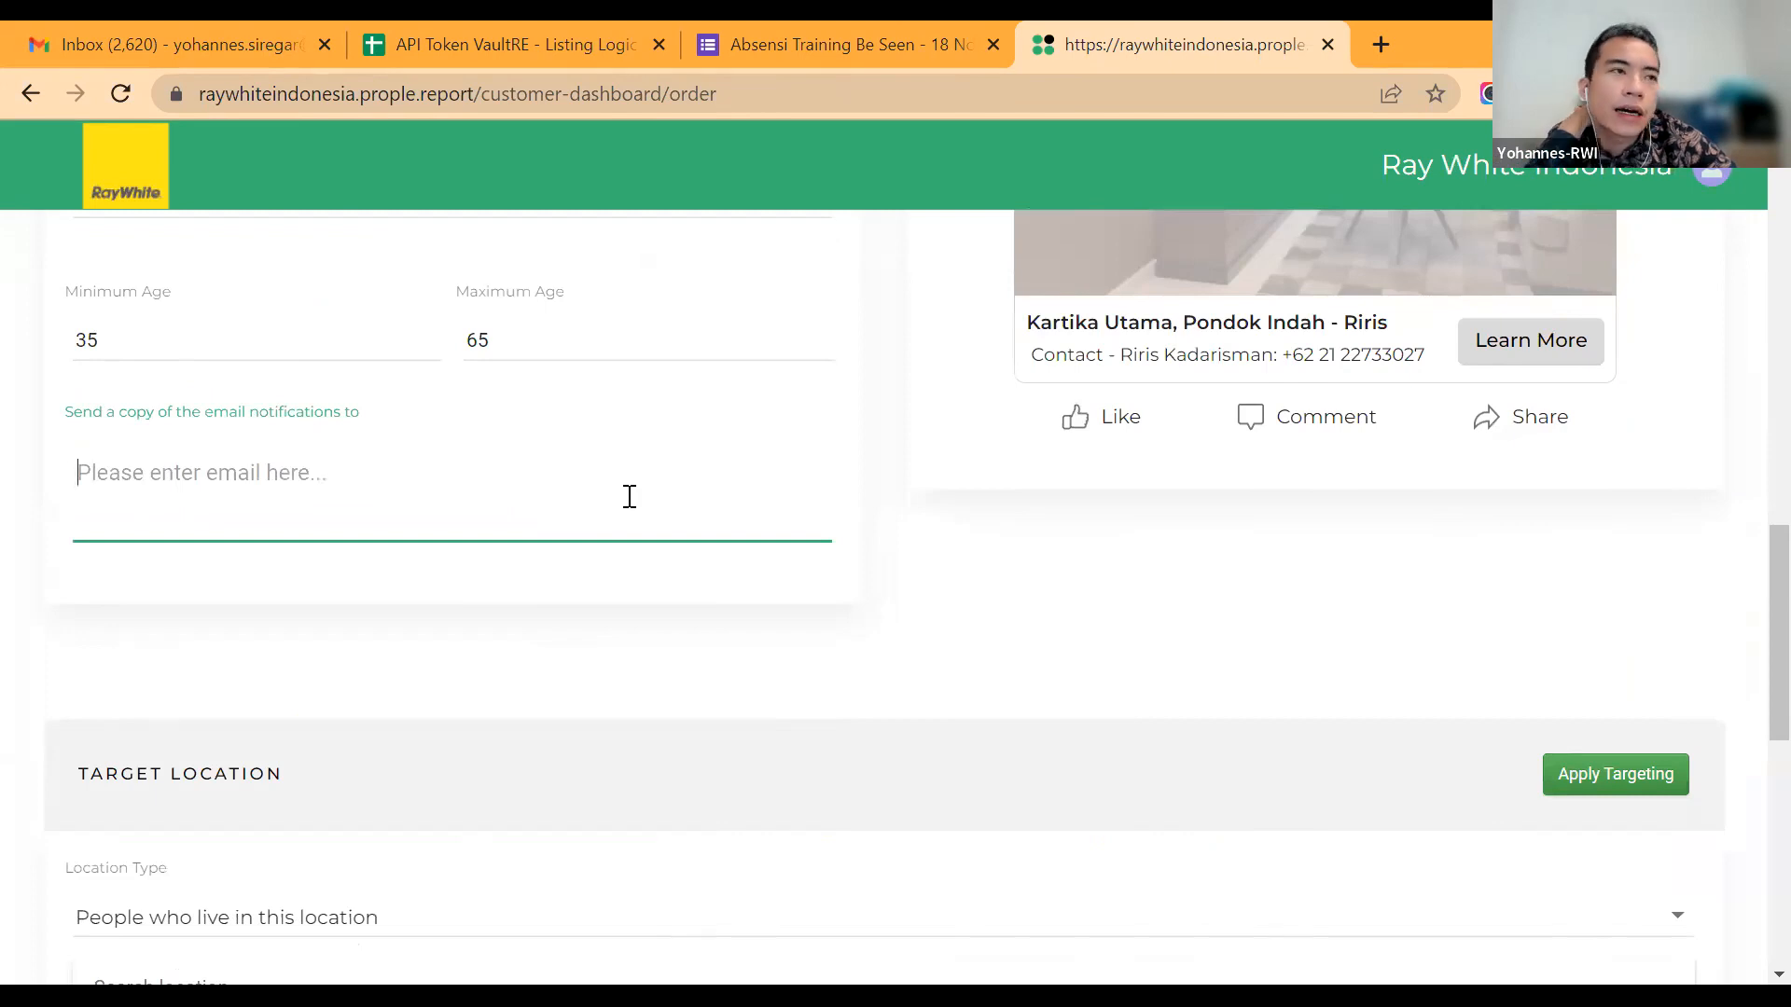
scroll(630, 496, up, 5)
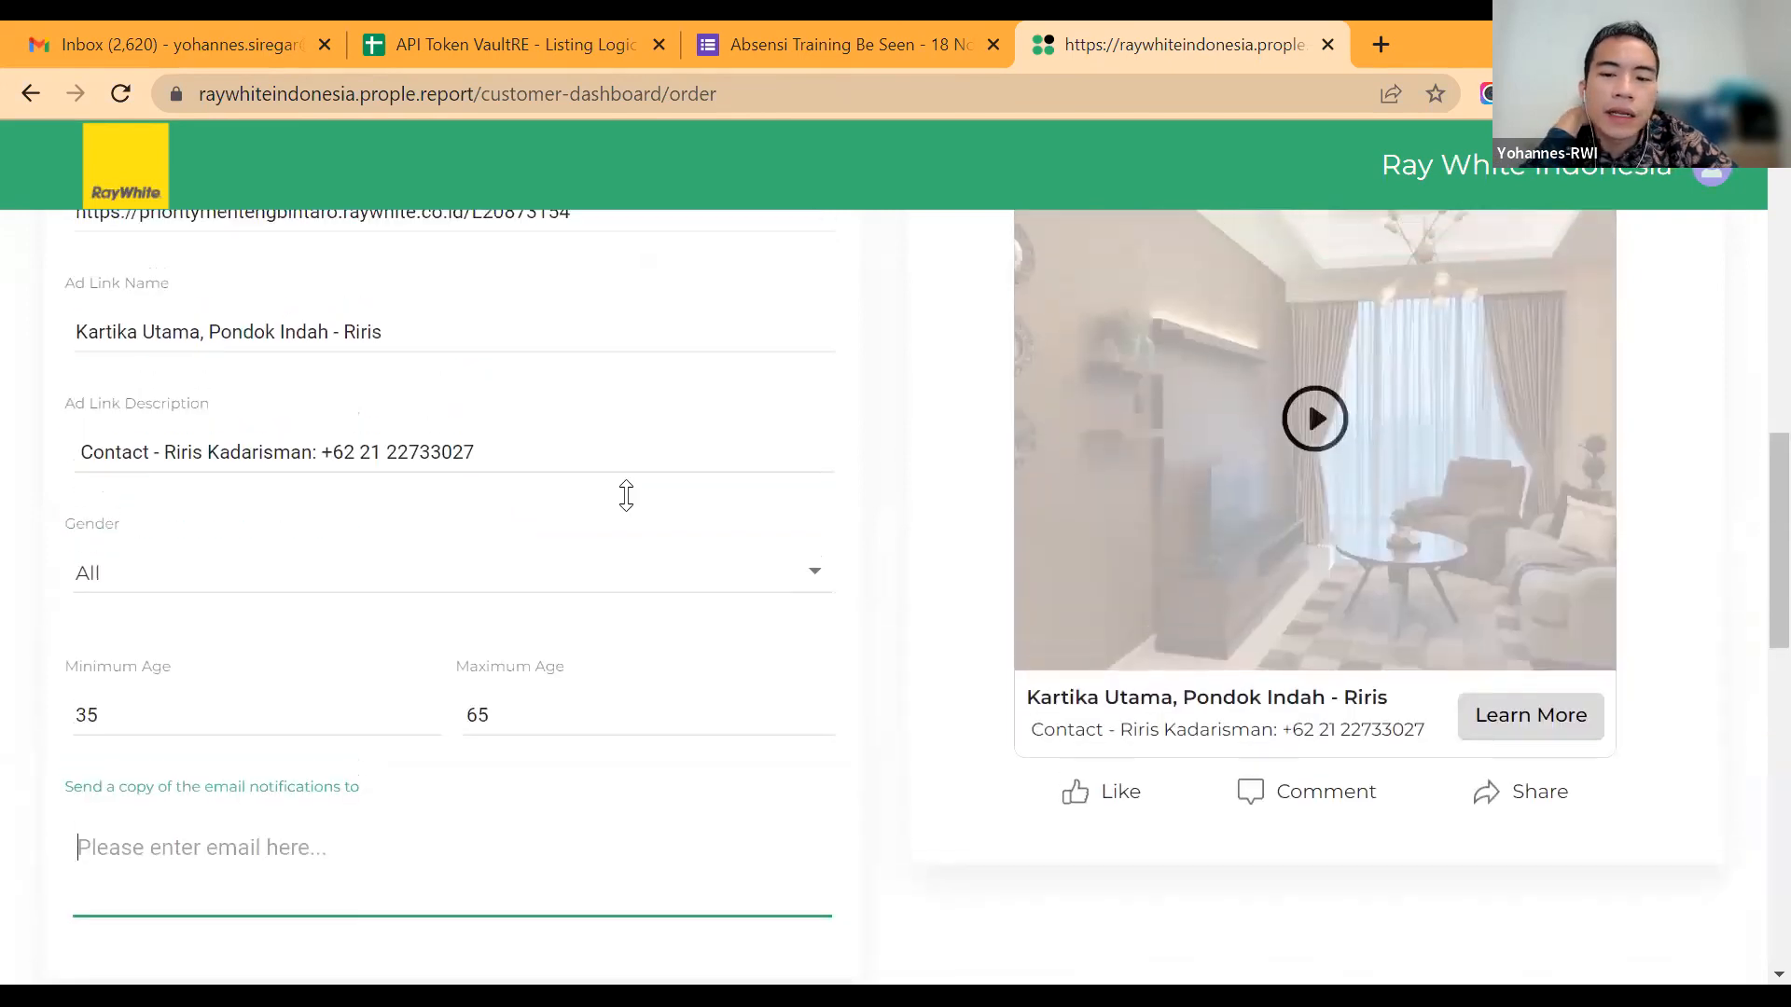
scroll(630, 503, up, 5)
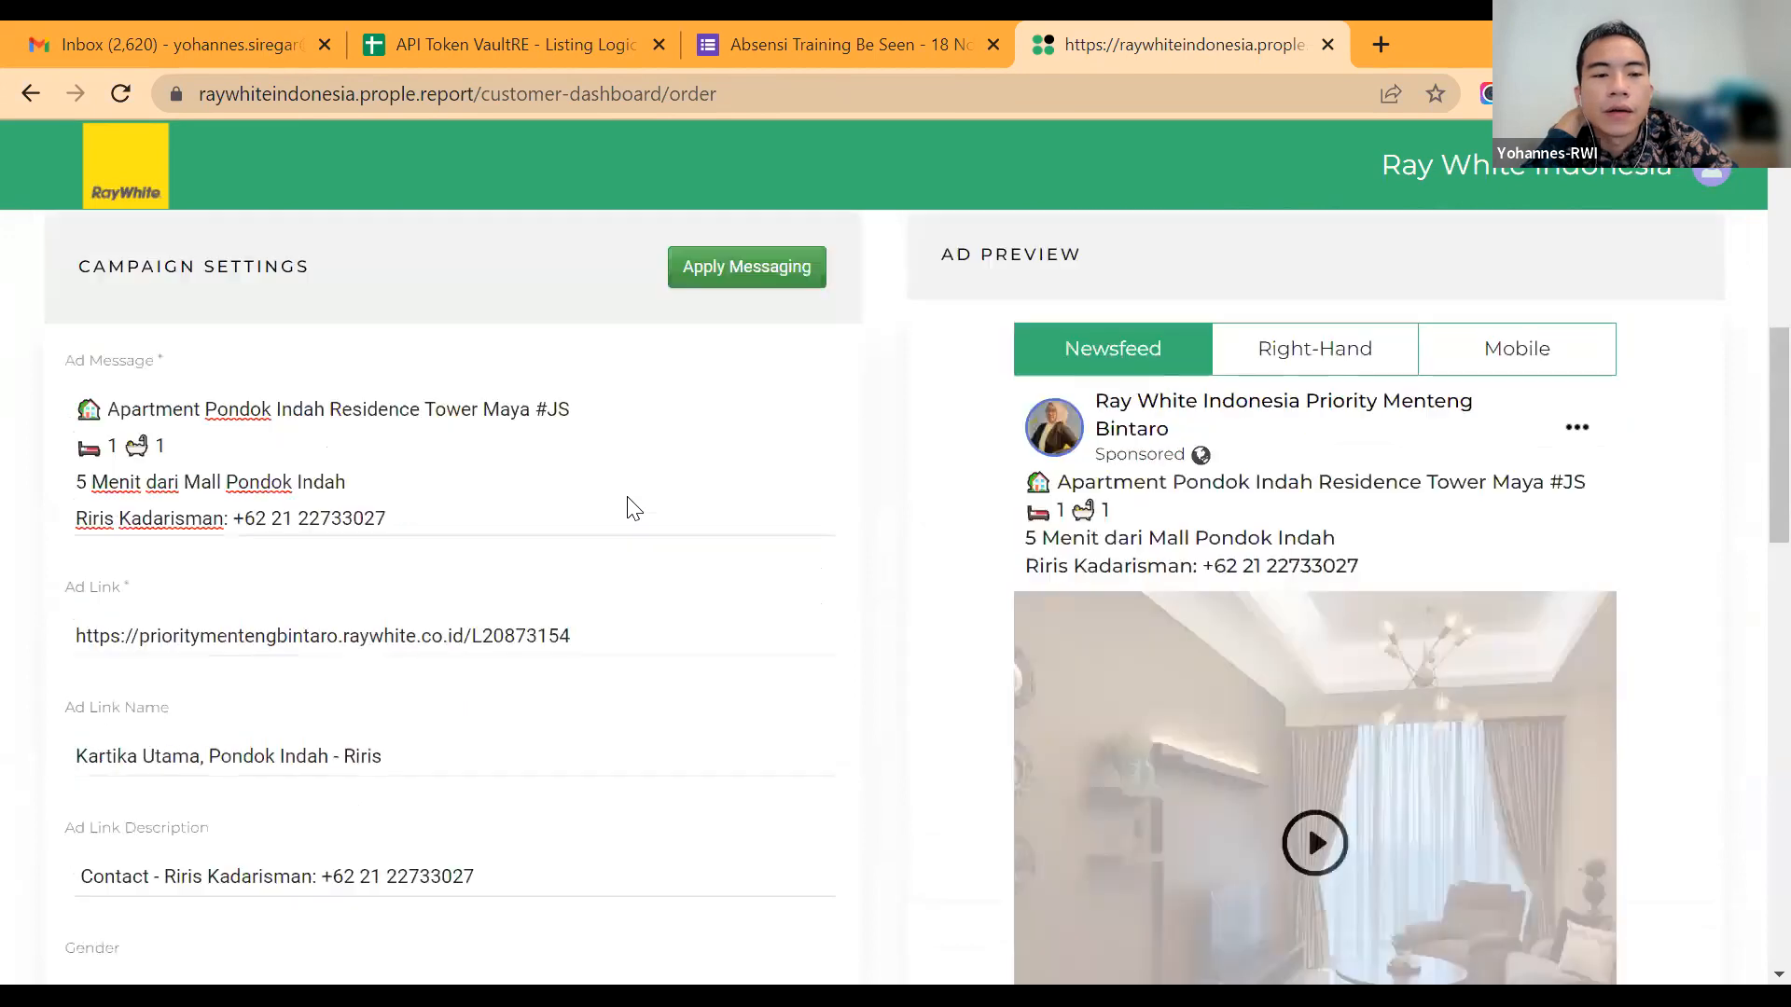
scroll(633, 509, up, 1)
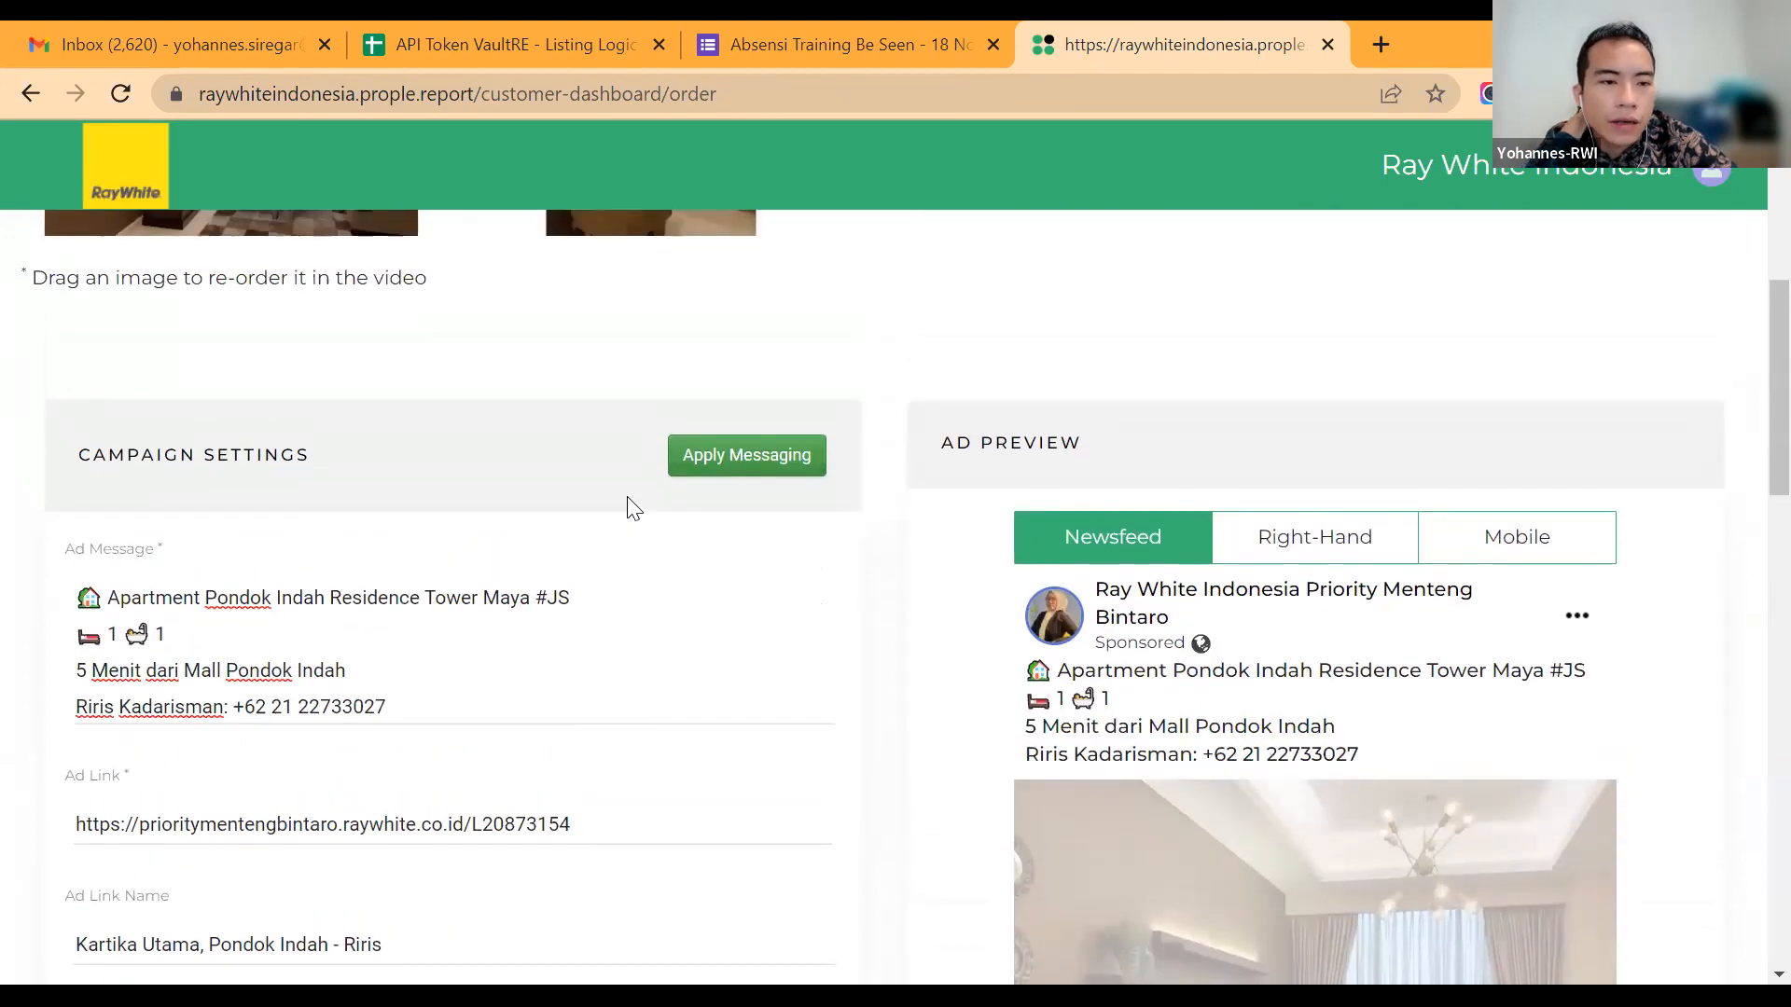
scroll(629, 509, up, 6)
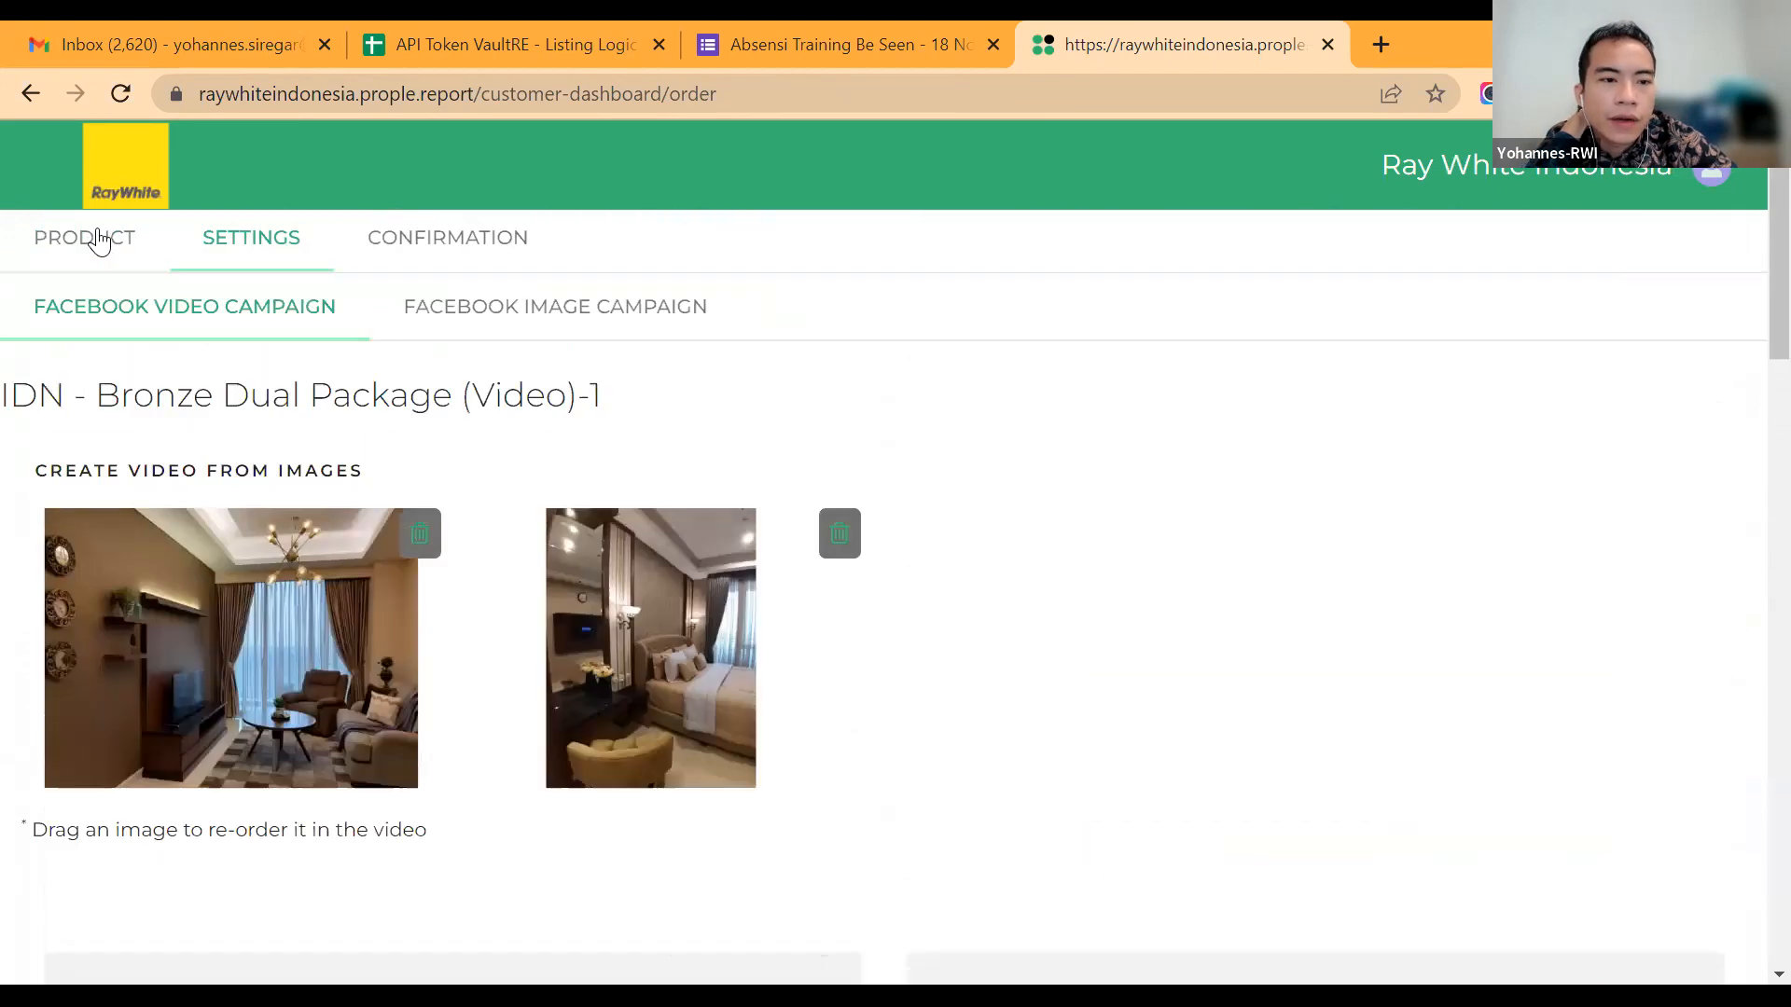
Step: Check the agent, billing, office, duration and budget on the product page, and return to the campaign settings
click(100, 241)
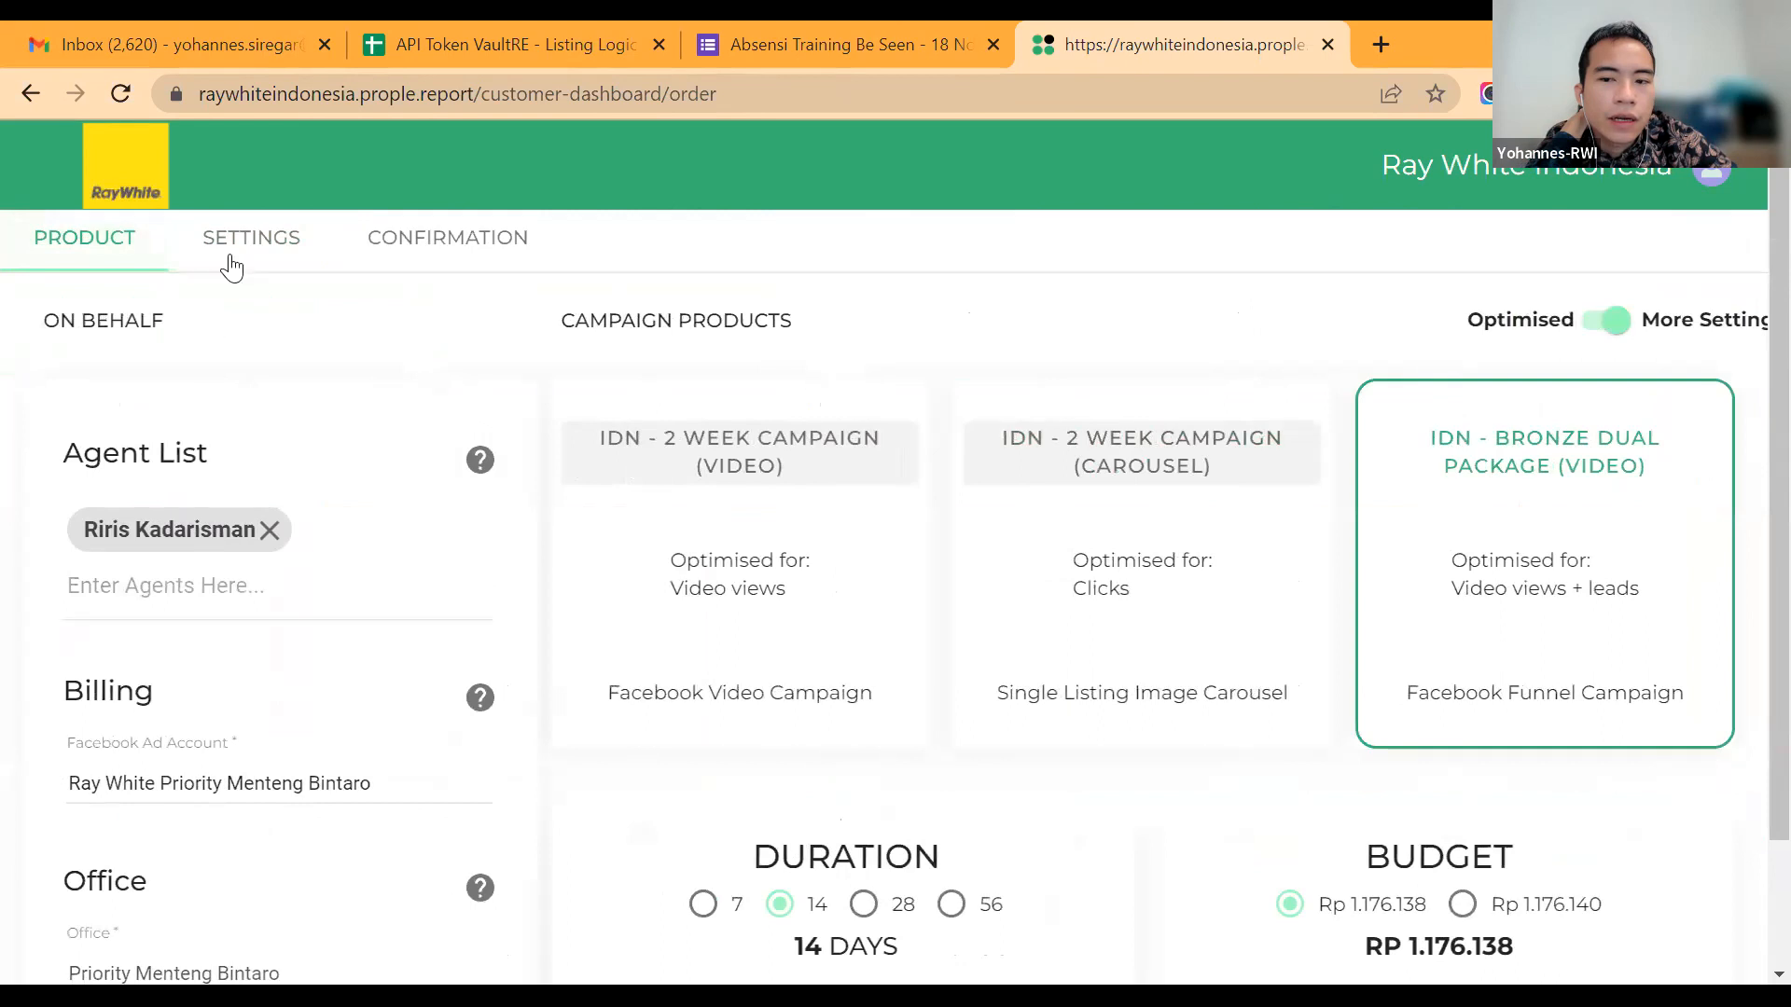
scroll(464, 731, down, 3)
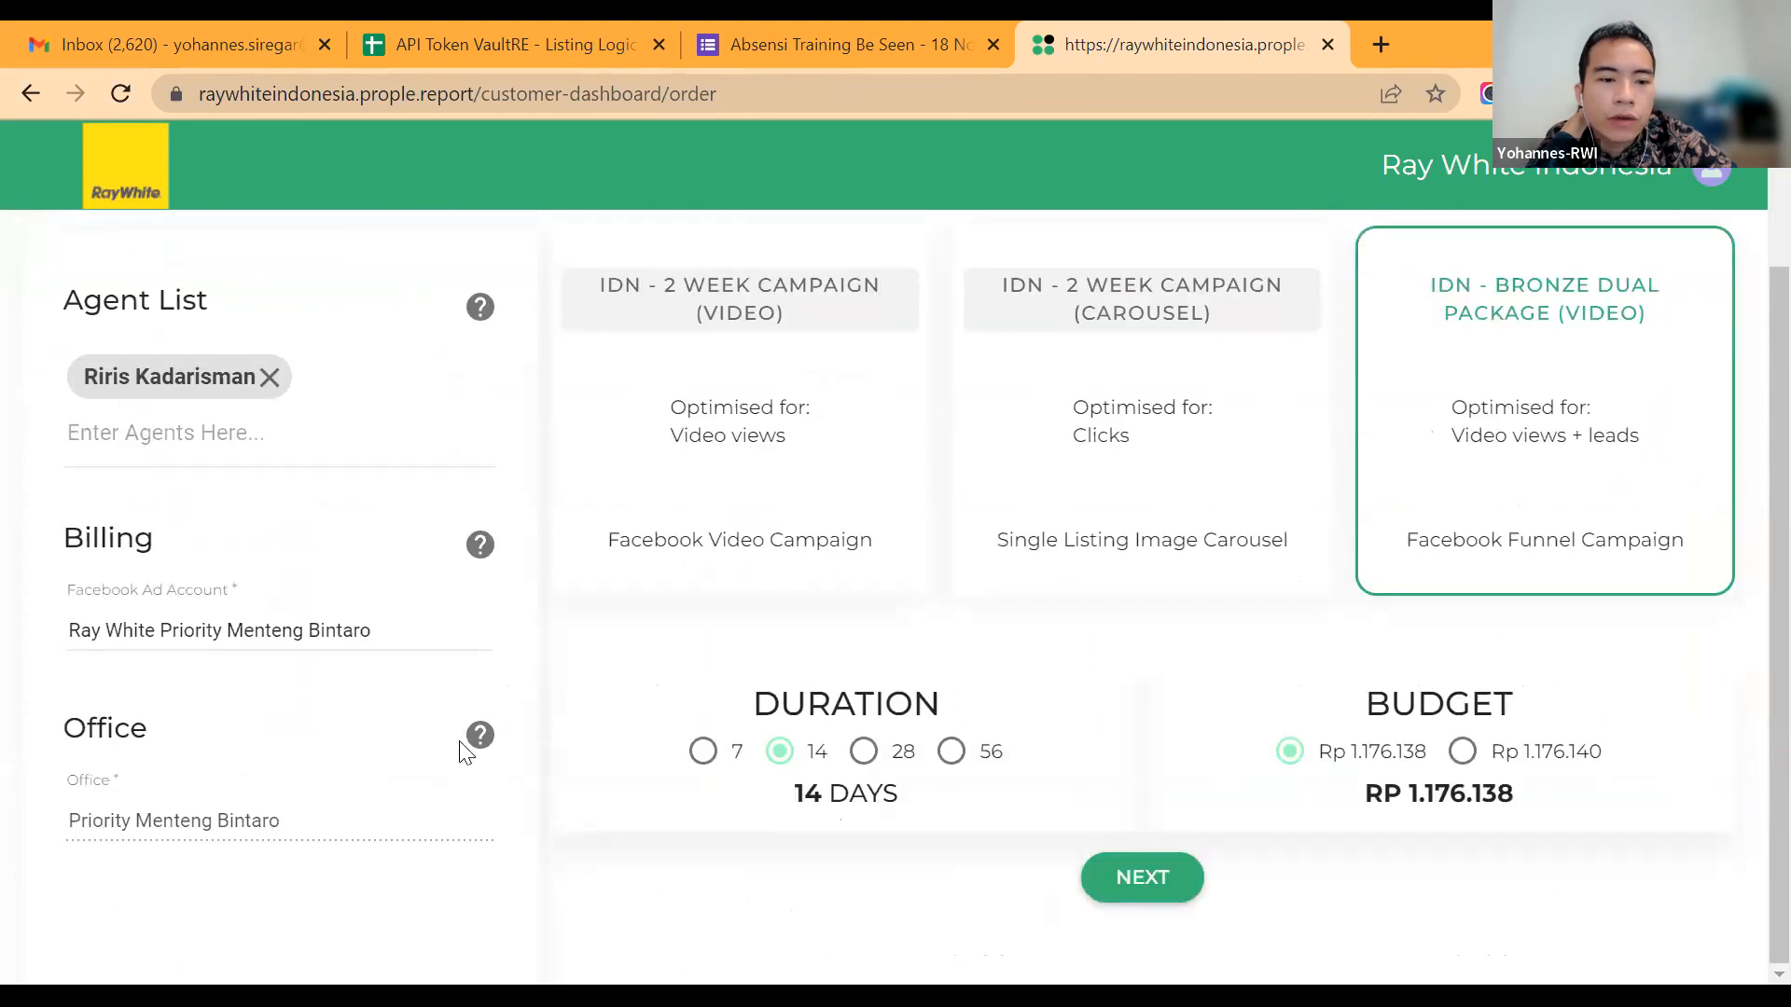
scroll(464, 752, up, 3)
click(251, 238)
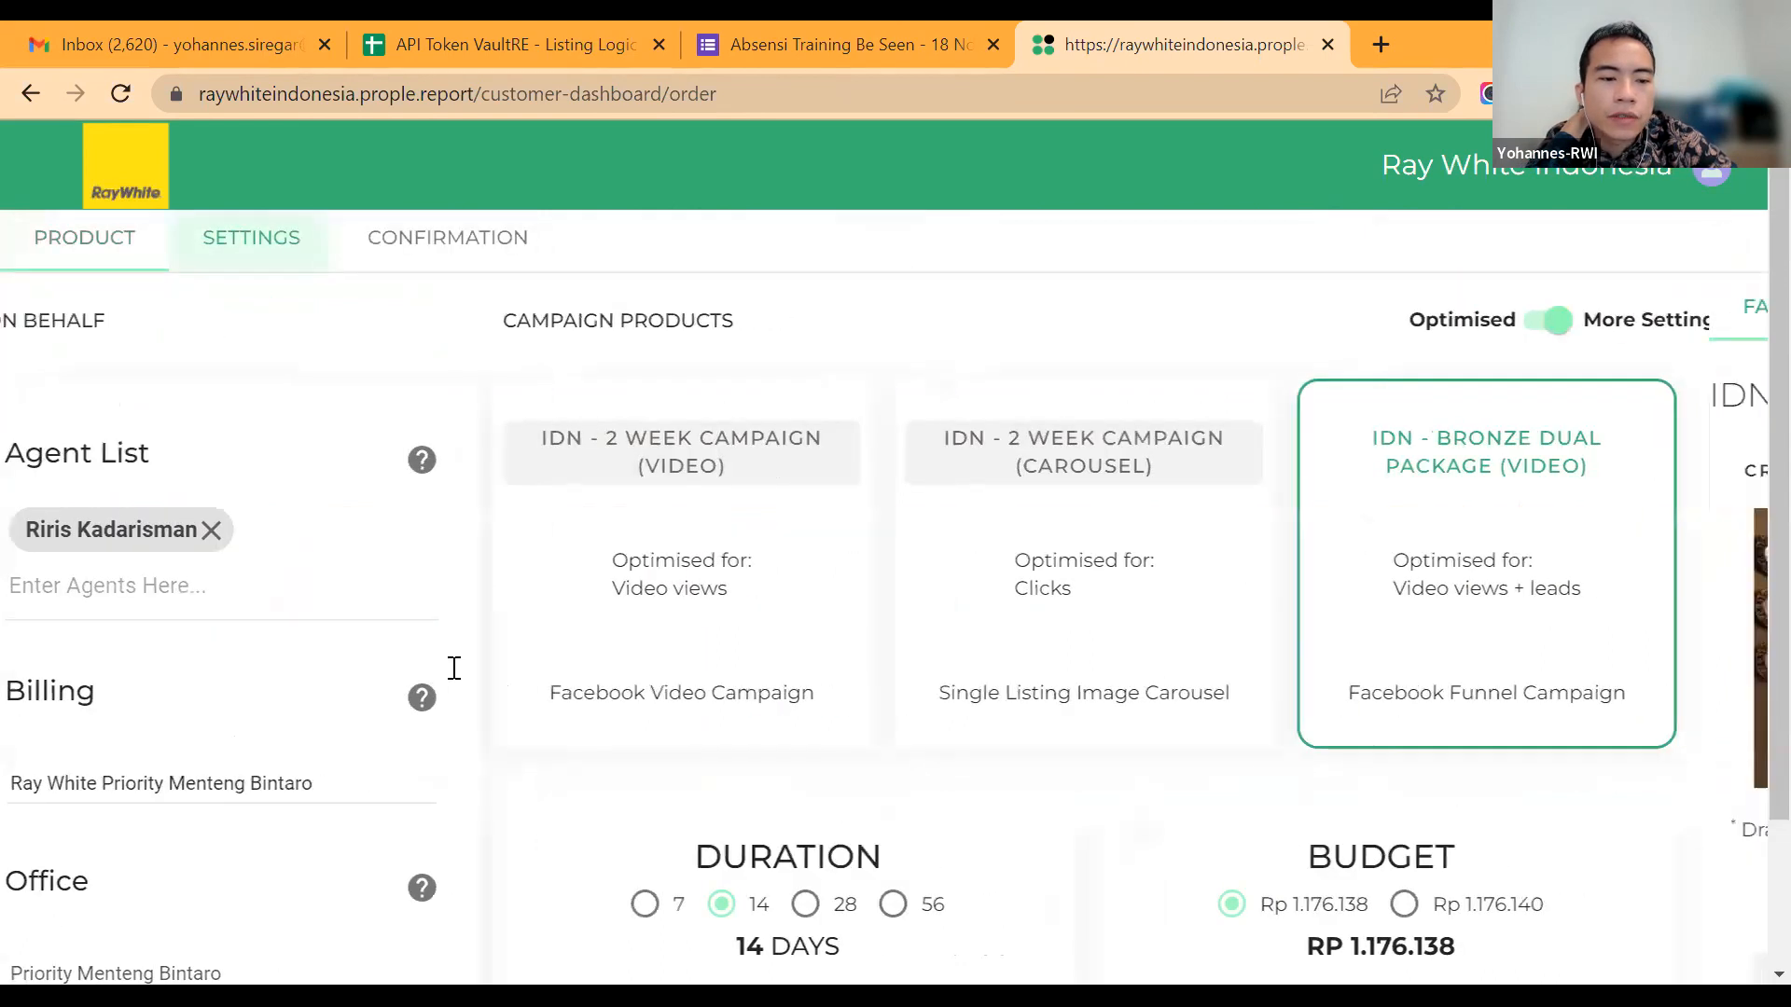
Step: Enter the office admin's email address as a recipient for copies of the video campaign's email notifications
scroll(454, 668, down, 5)
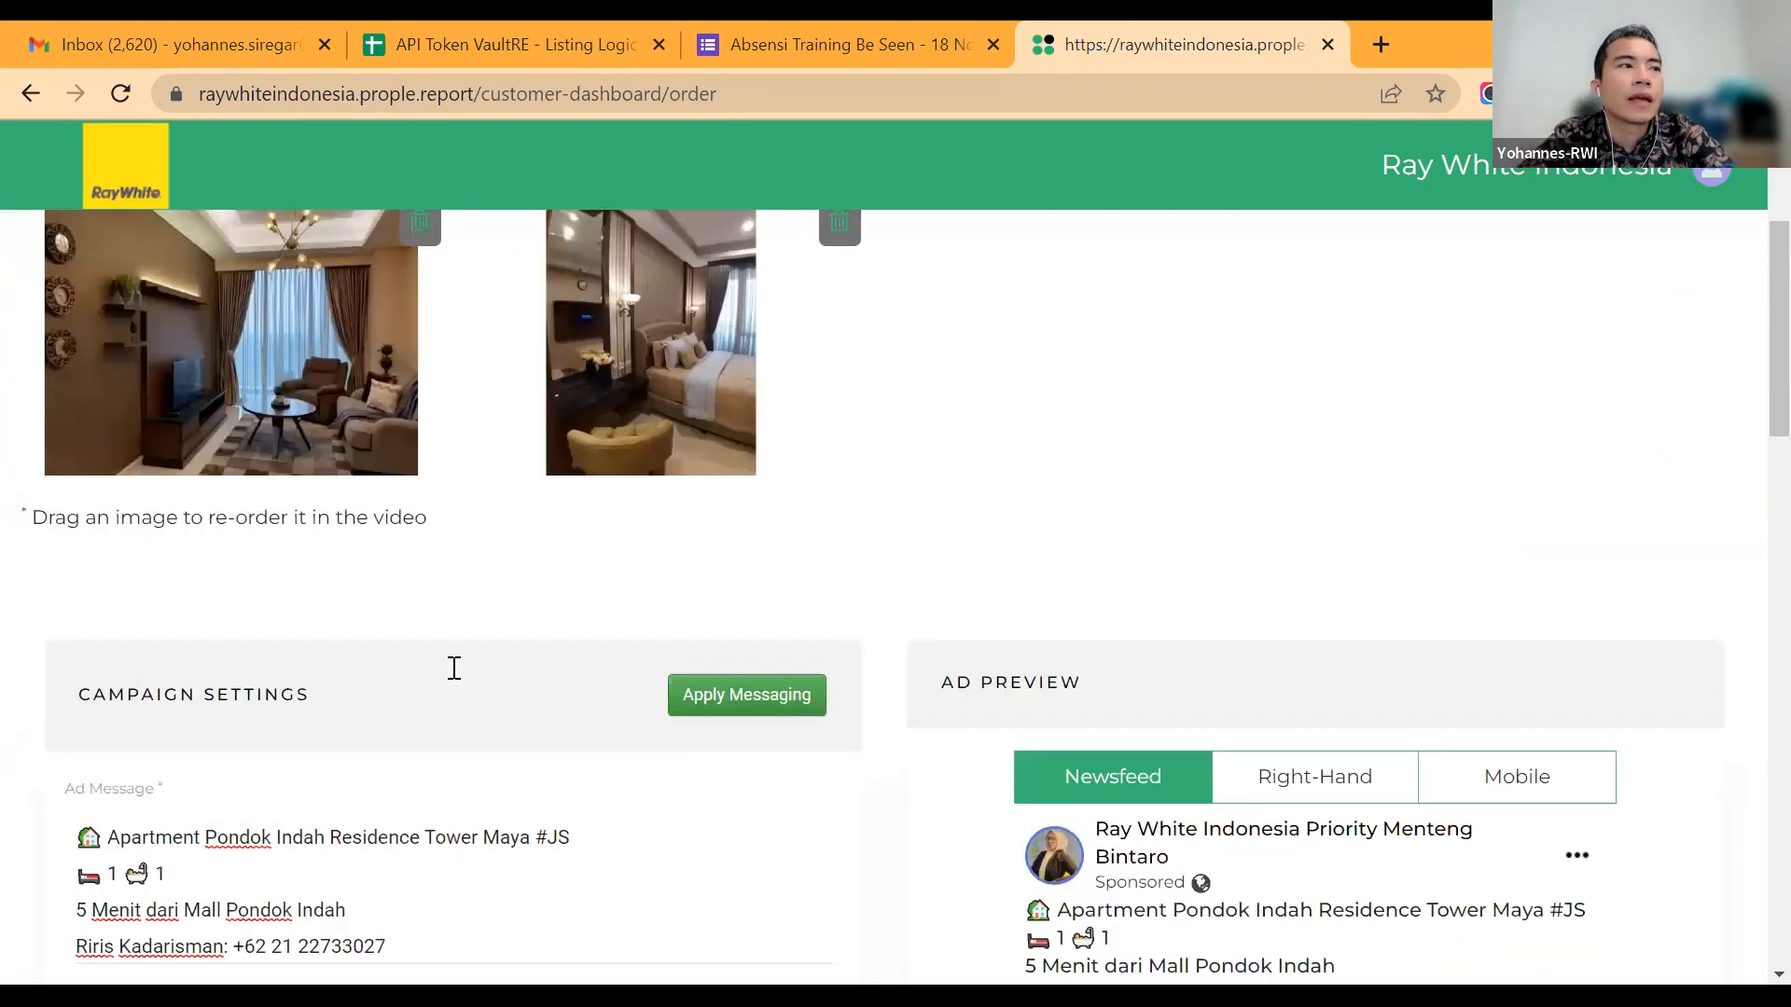
scroll(454, 668, down, 8)
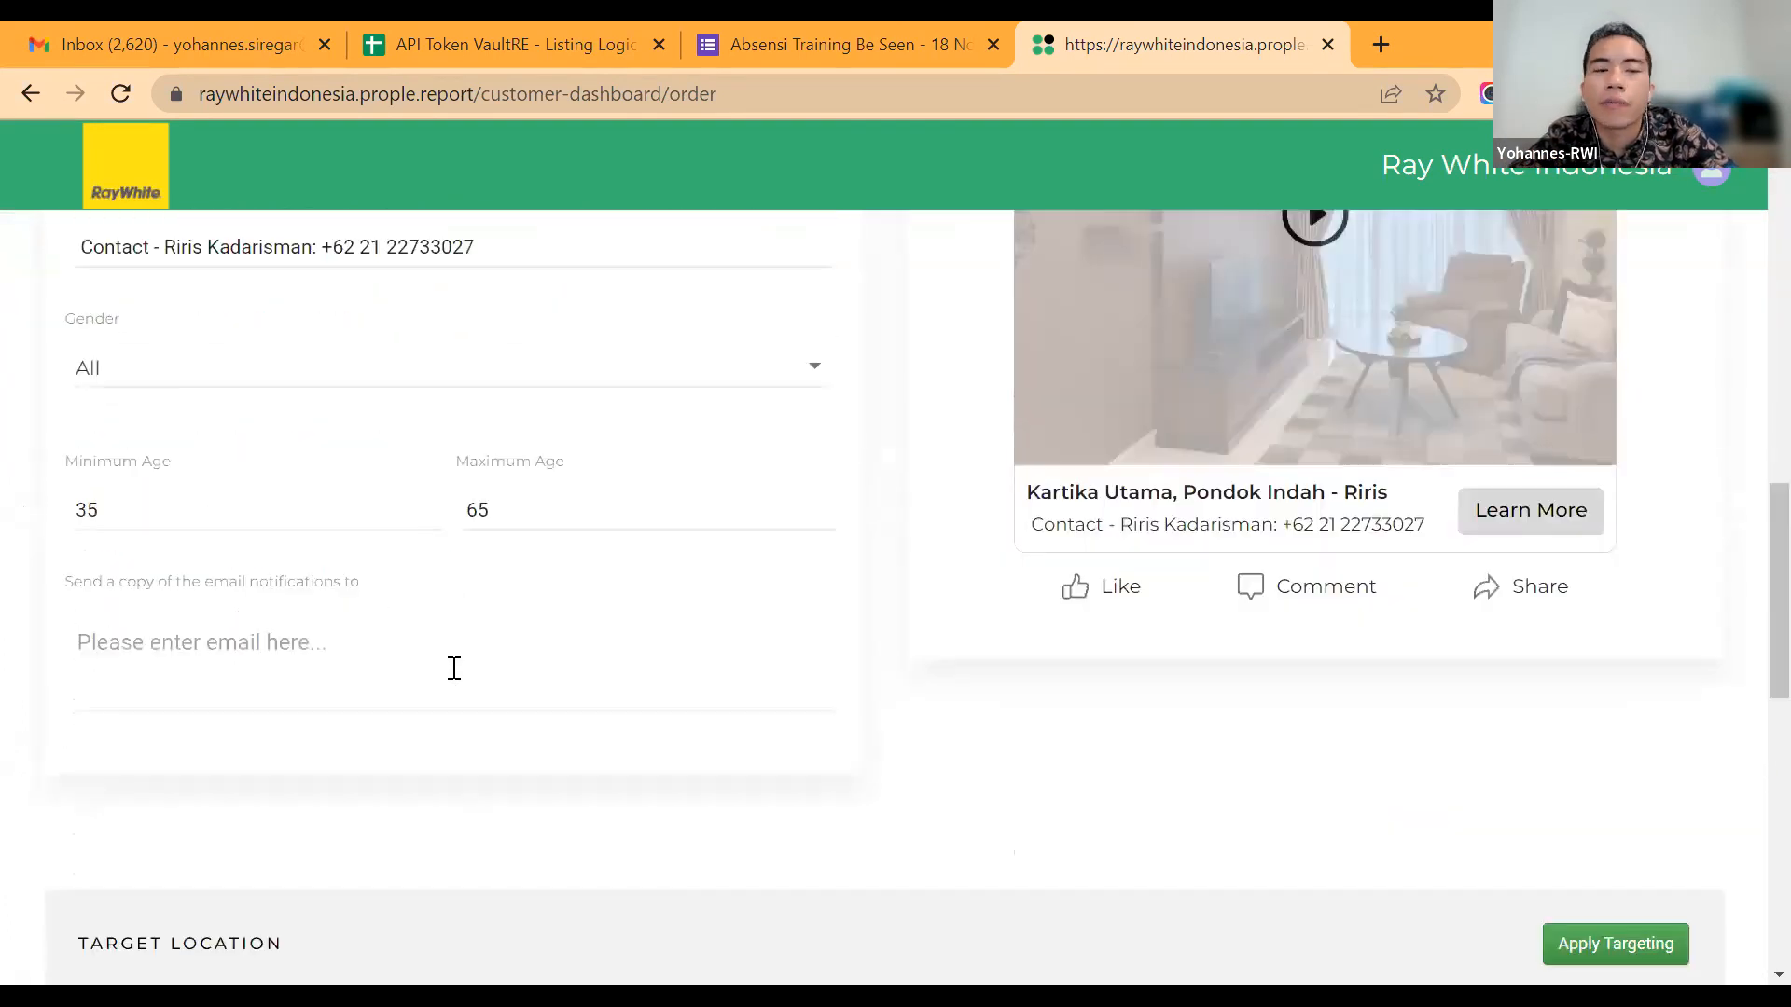
click(454, 668)
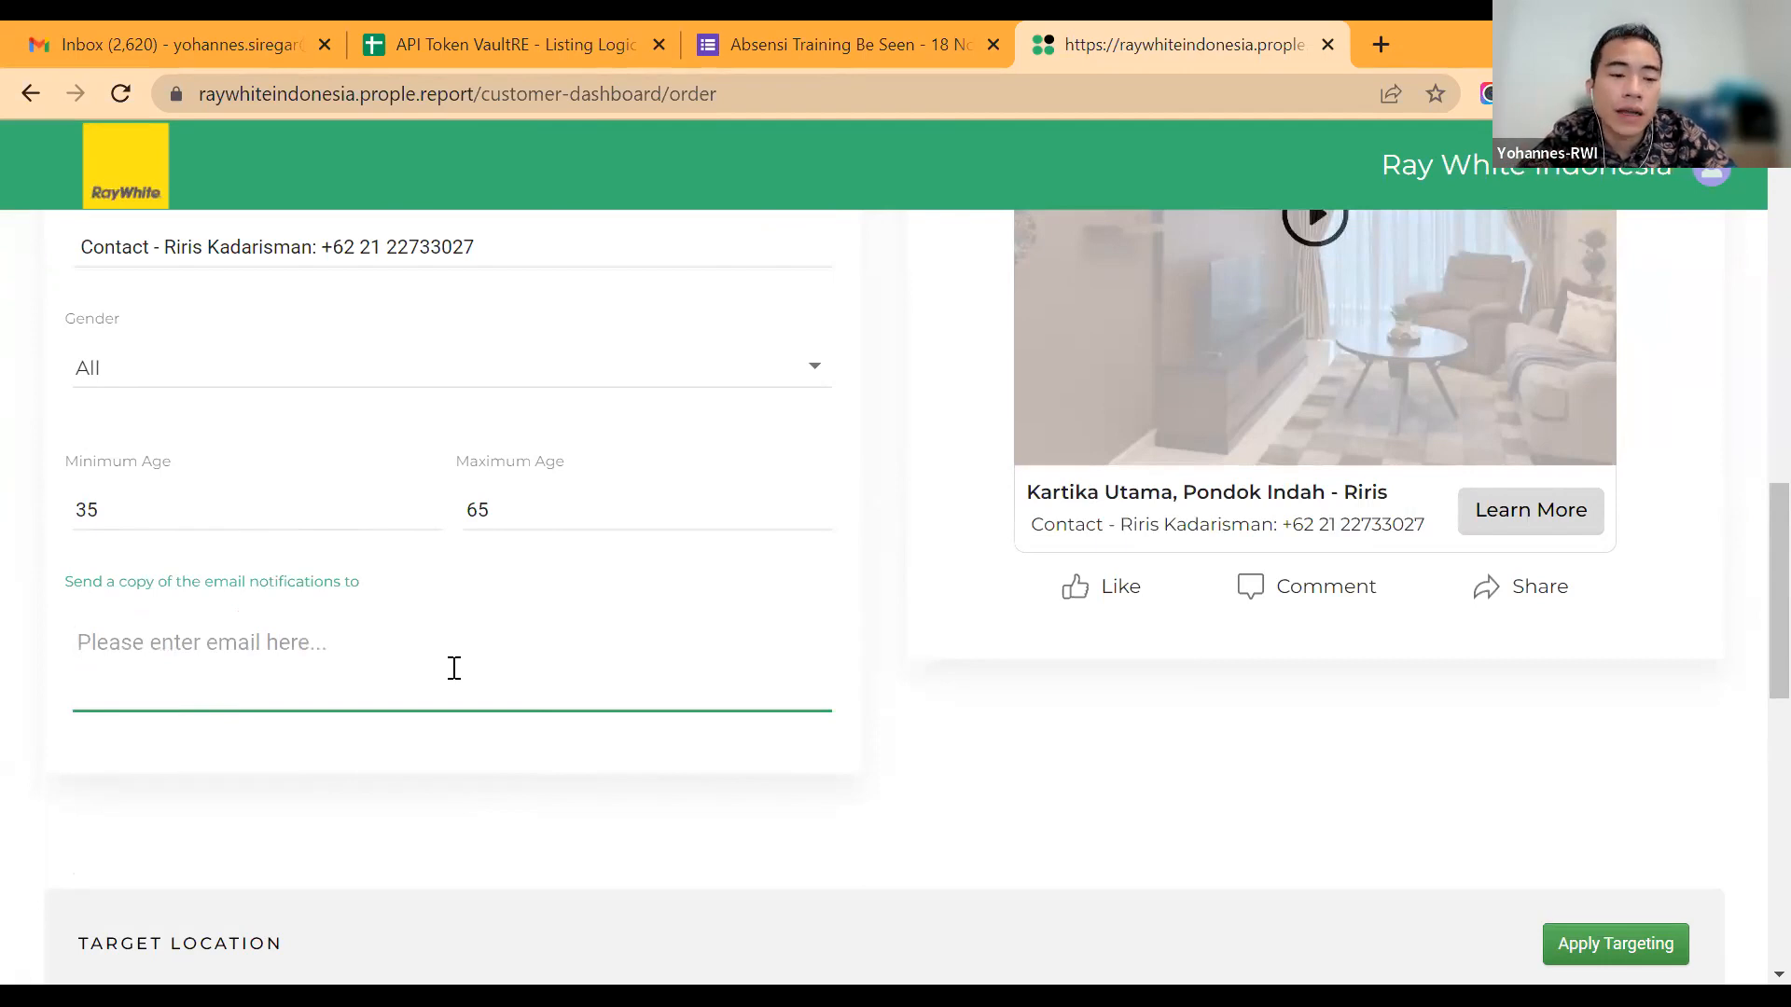
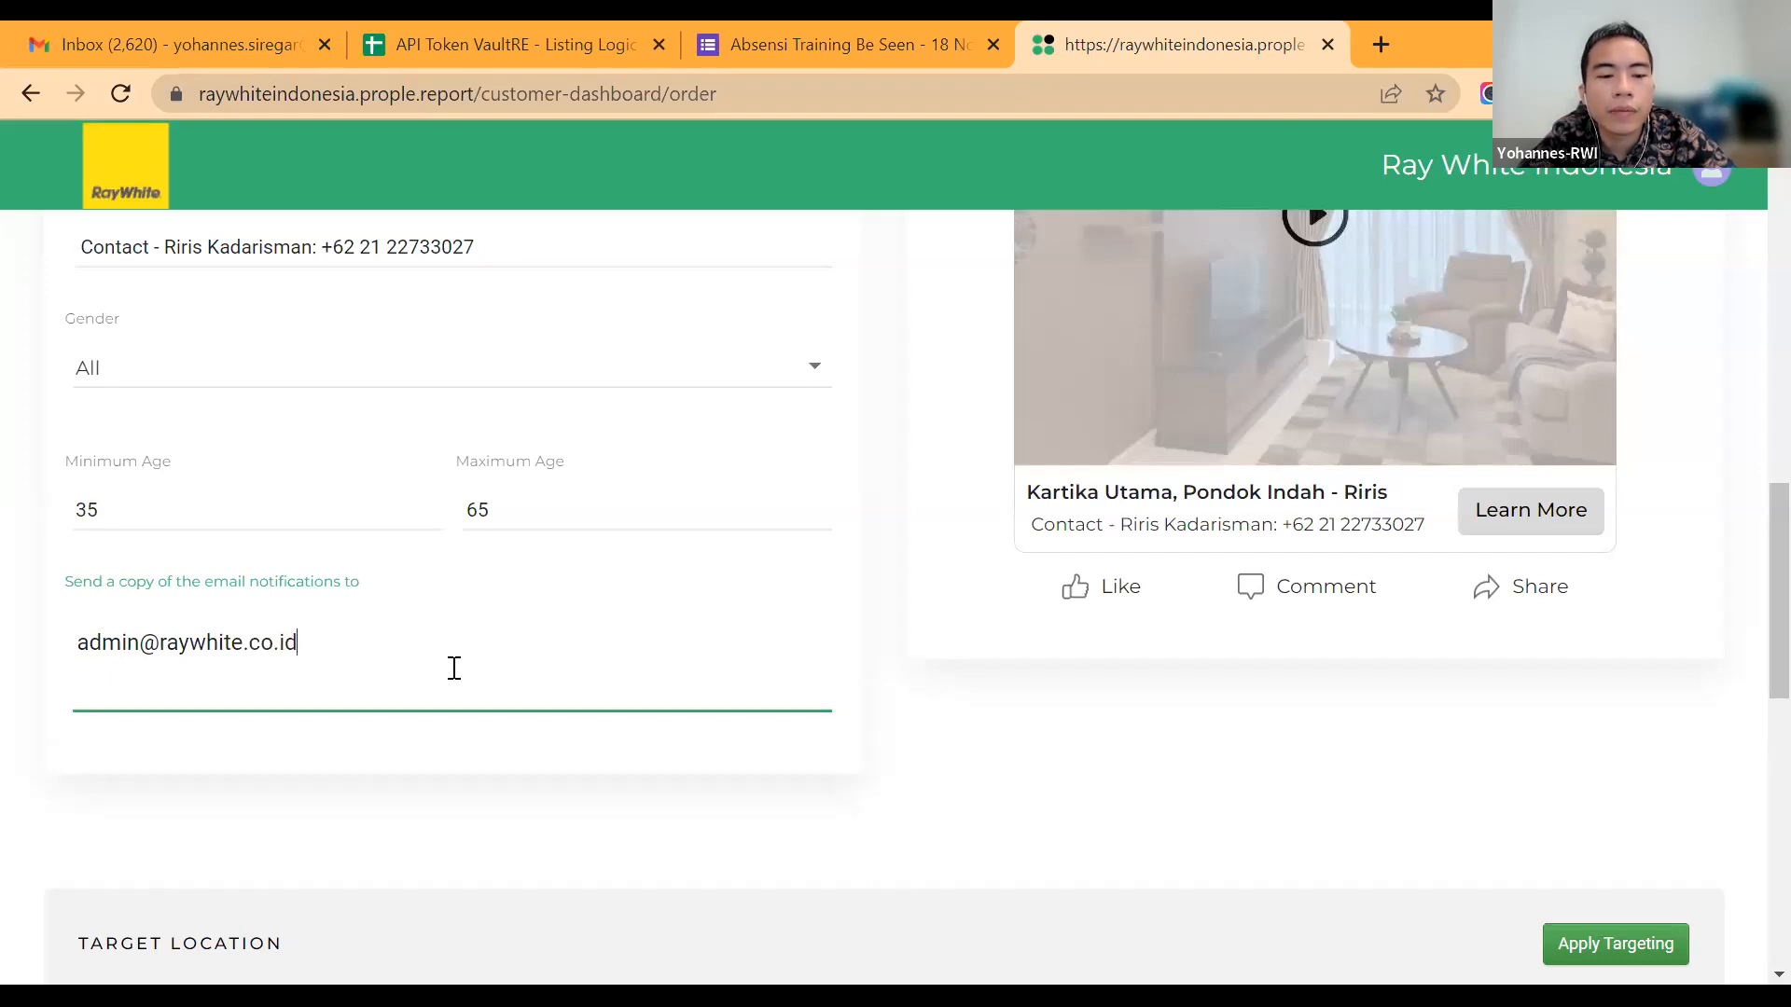
Step: Review the video campaign's settings from the ad message down to the email notification recipients
scroll(454, 667, up, 8)
scroll(466, 700, up, 1)
scroll(468, 704, down, 4)
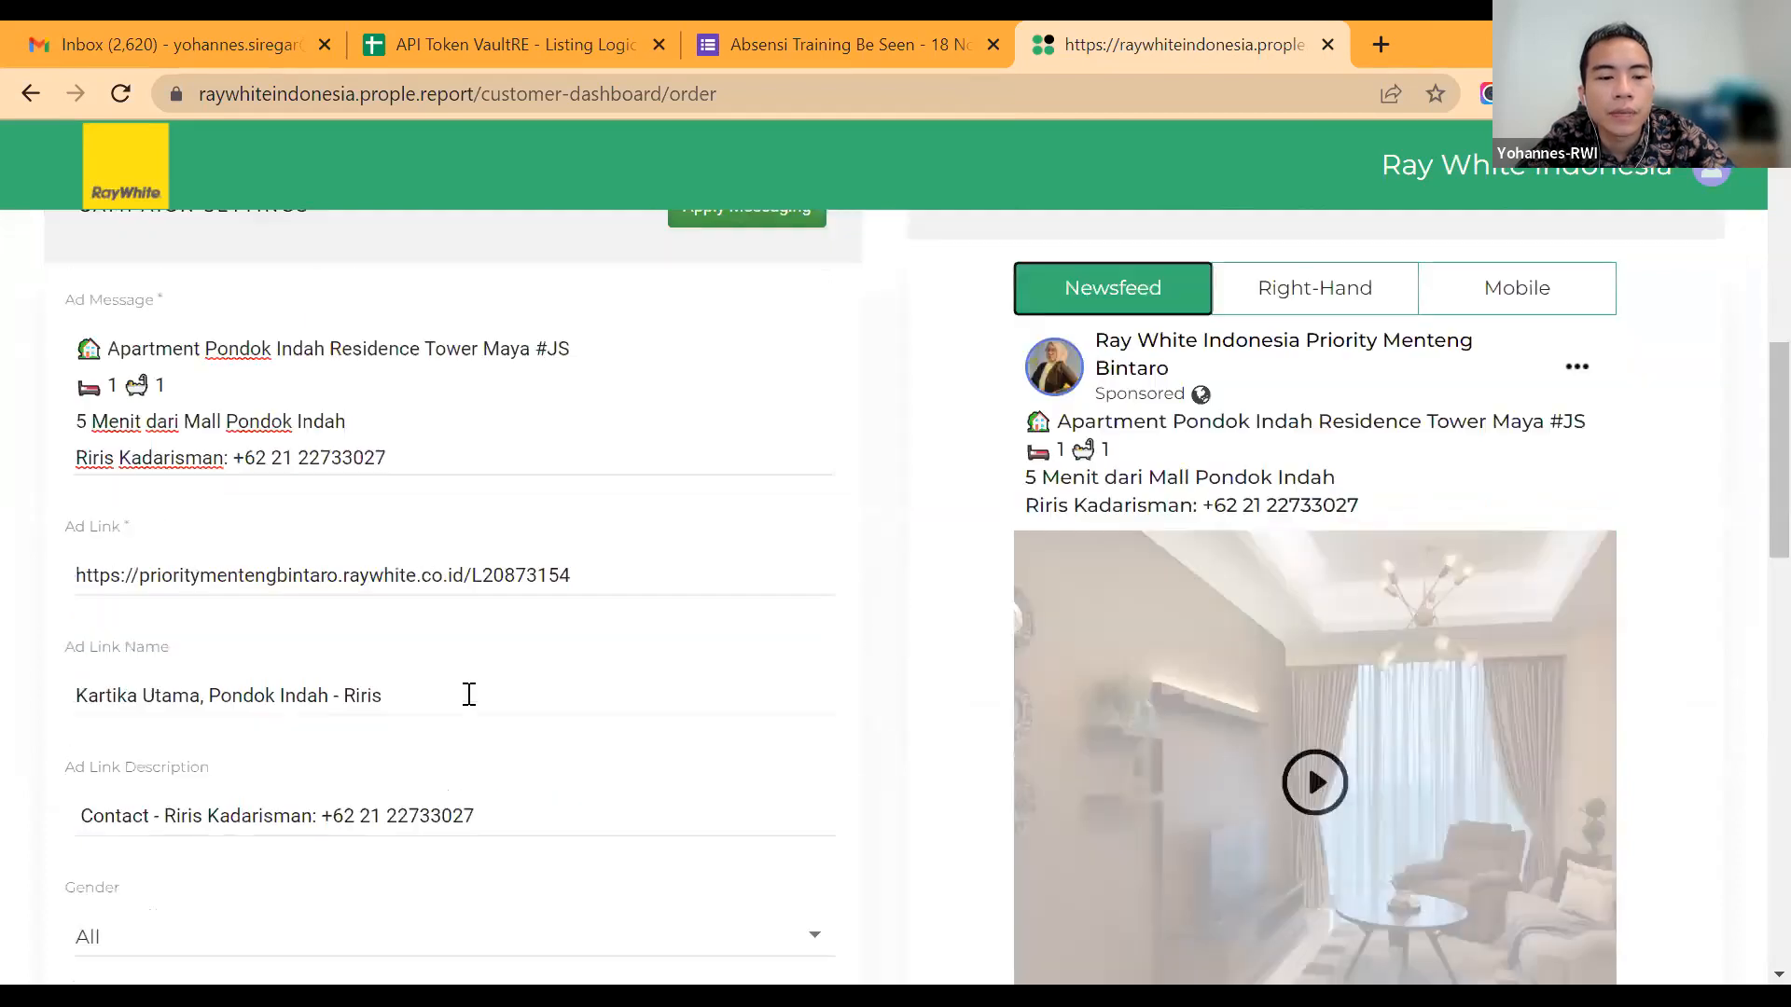
scroll(469, 695, down, 8)
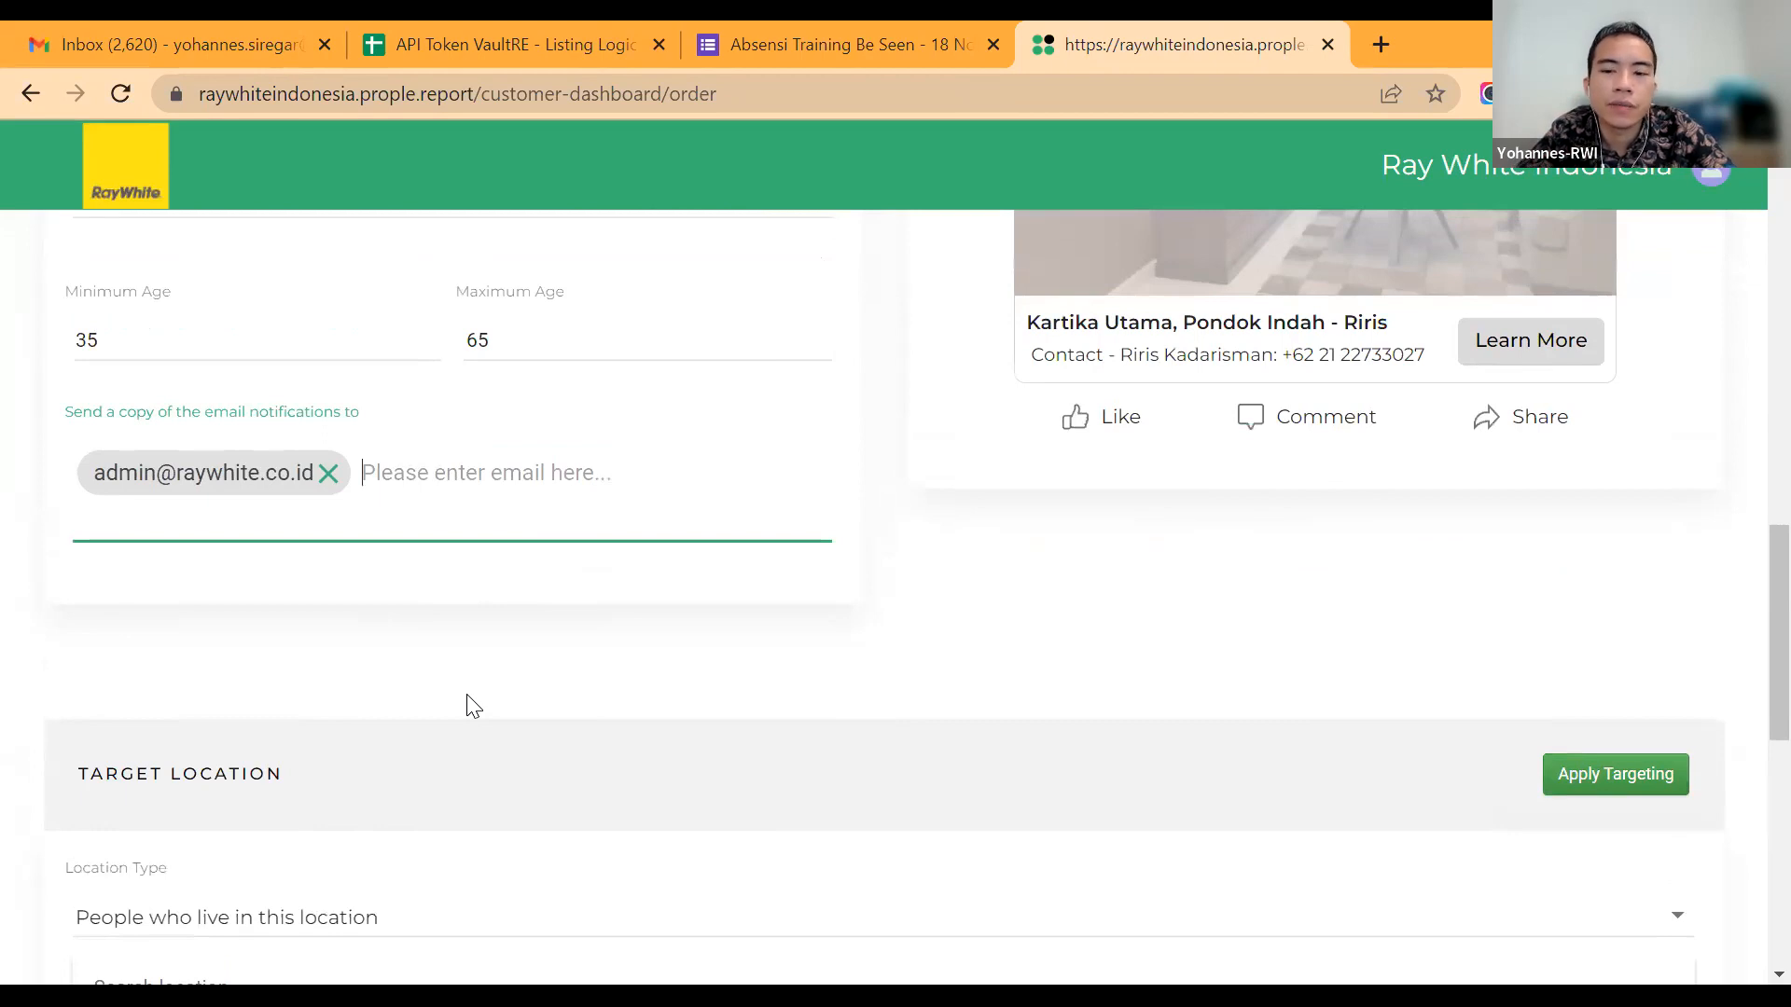
scroll(471, 700, up, 3)
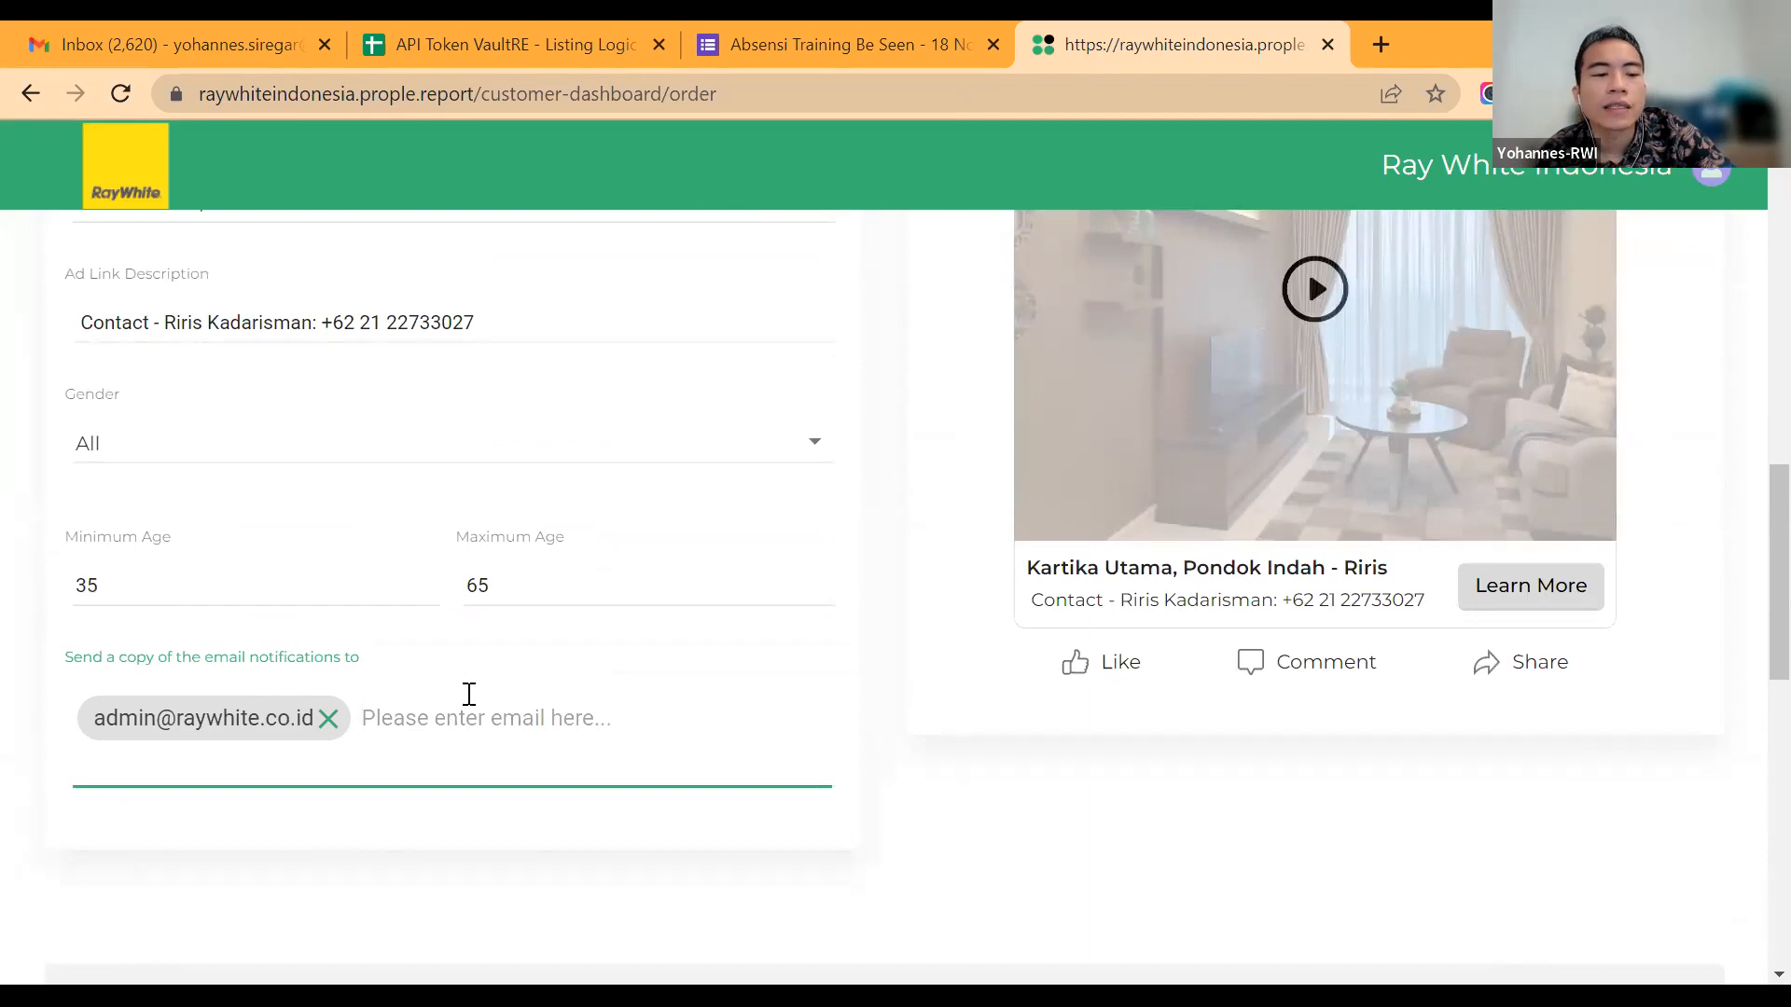
click(230, 660)
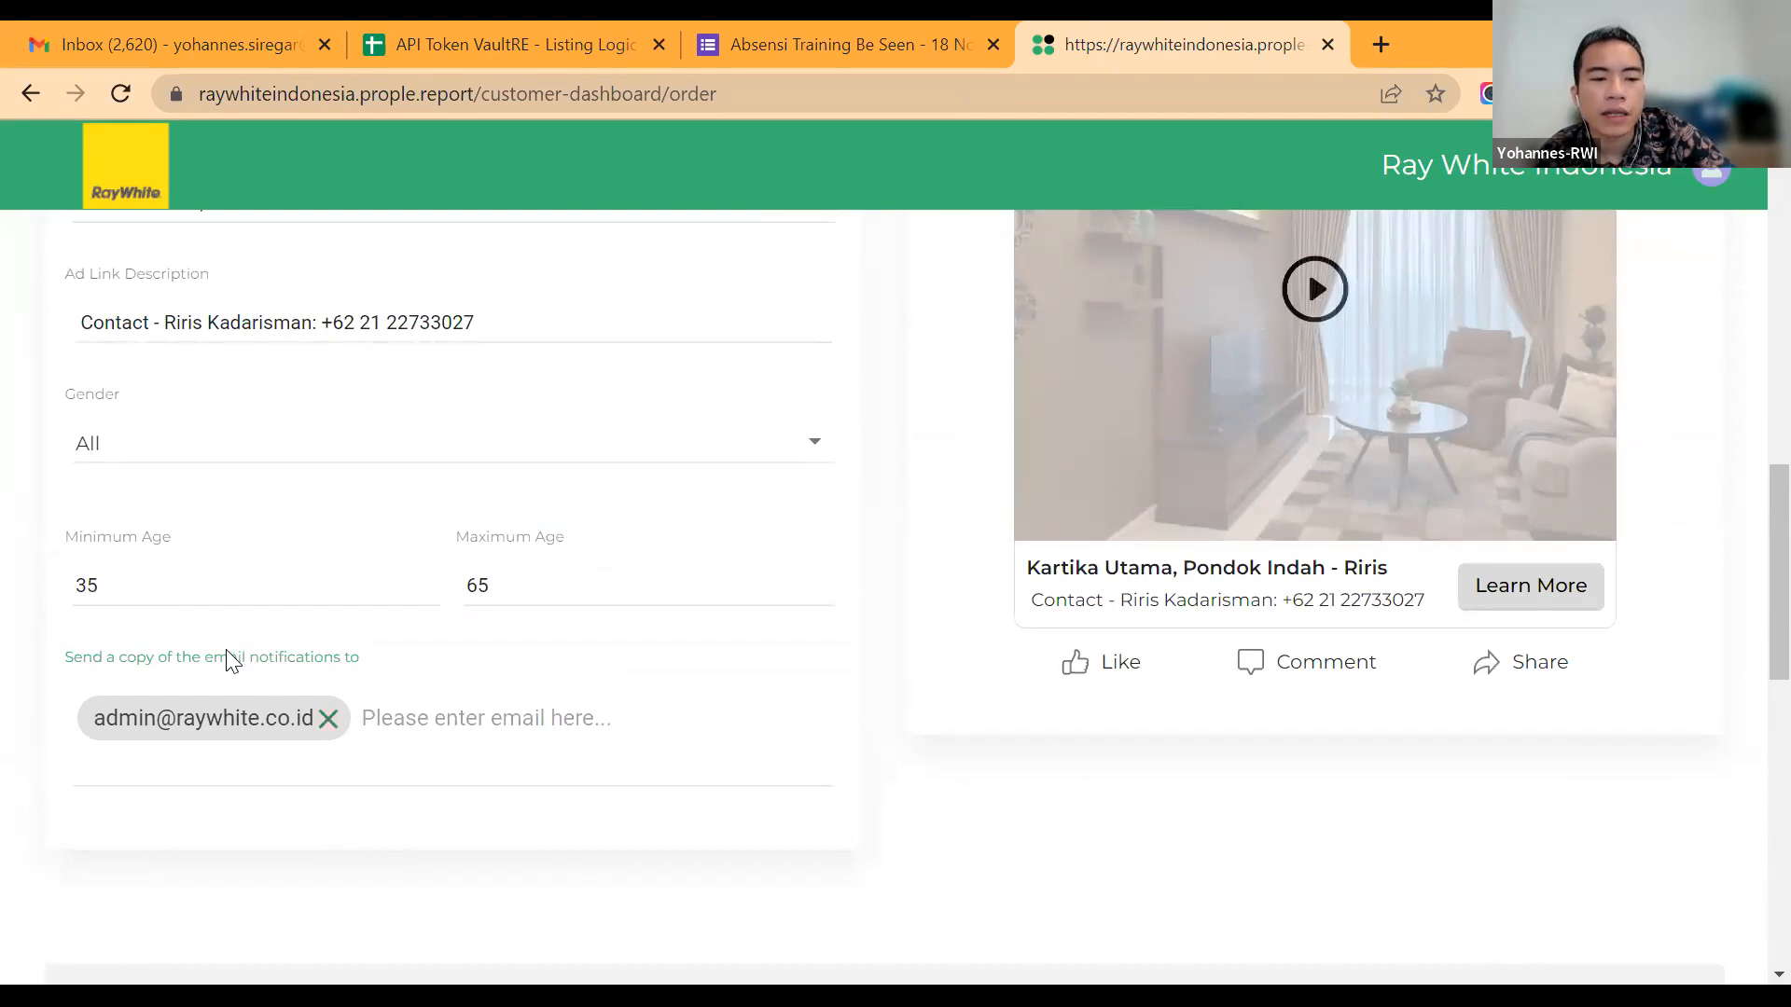
click(535, 754)
scroll(534, 753, down, 2)
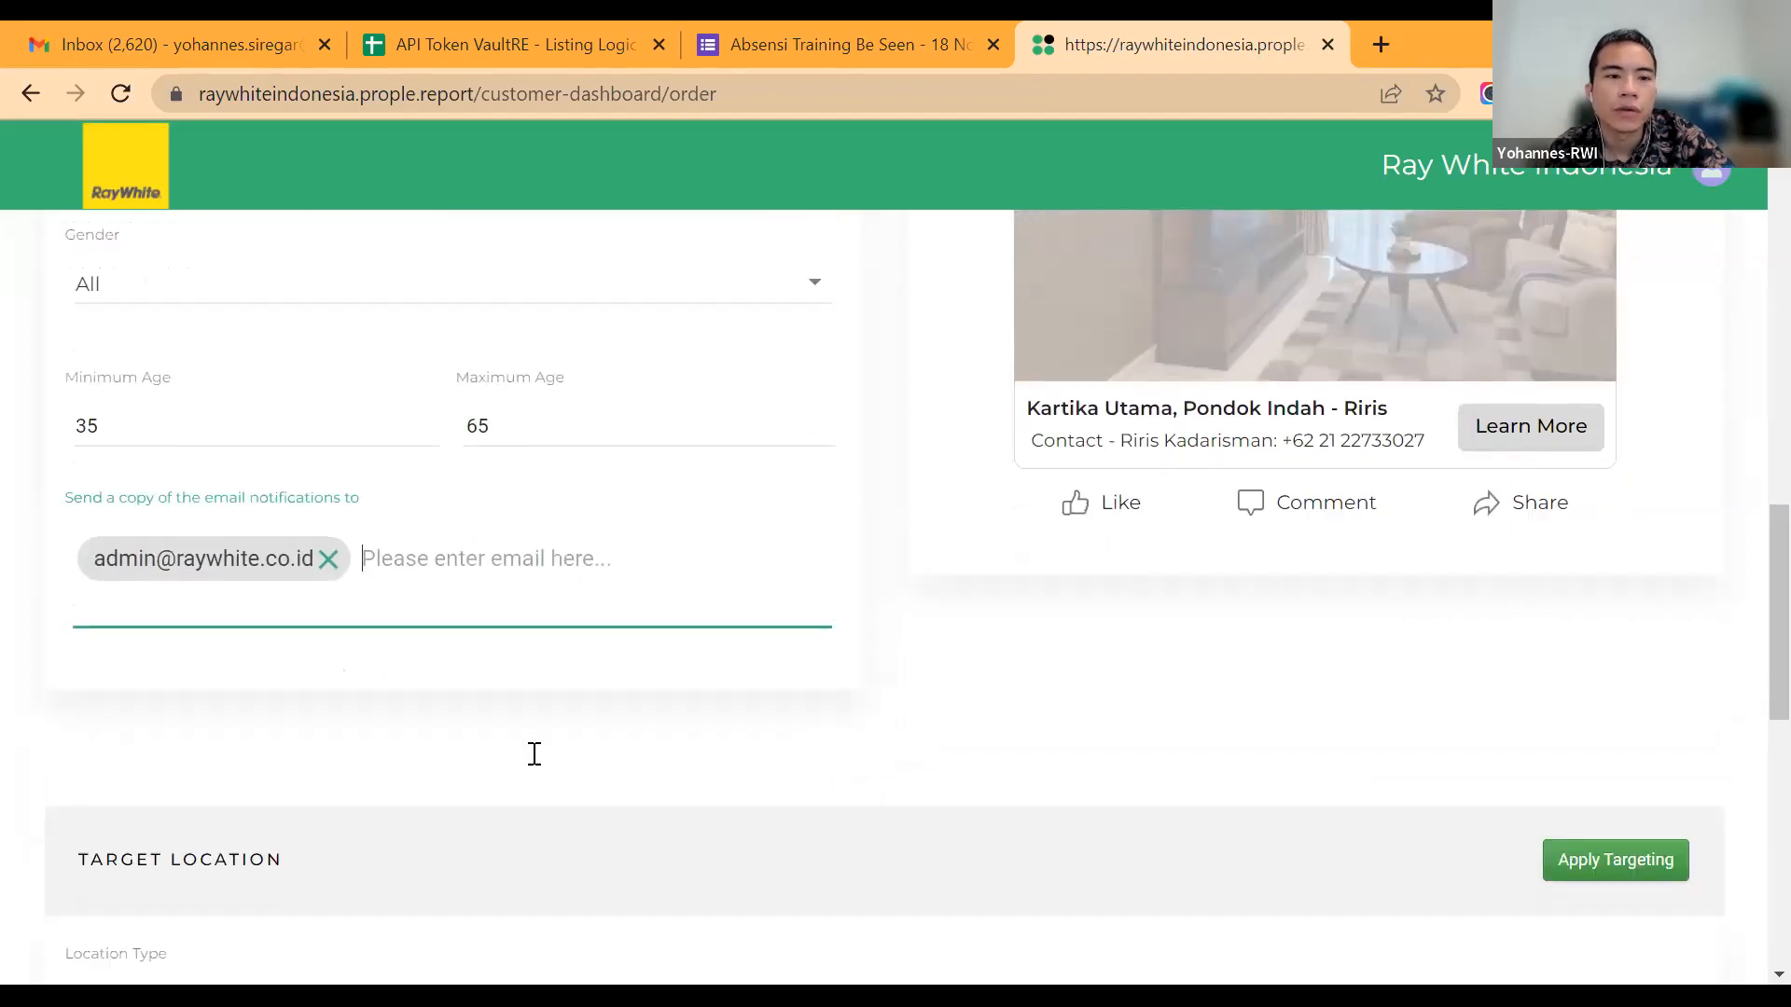
Step: Review the video campaign's link fields, age range and email notification recipients, and the target location section below them
scroll(534, 754, down, 2)
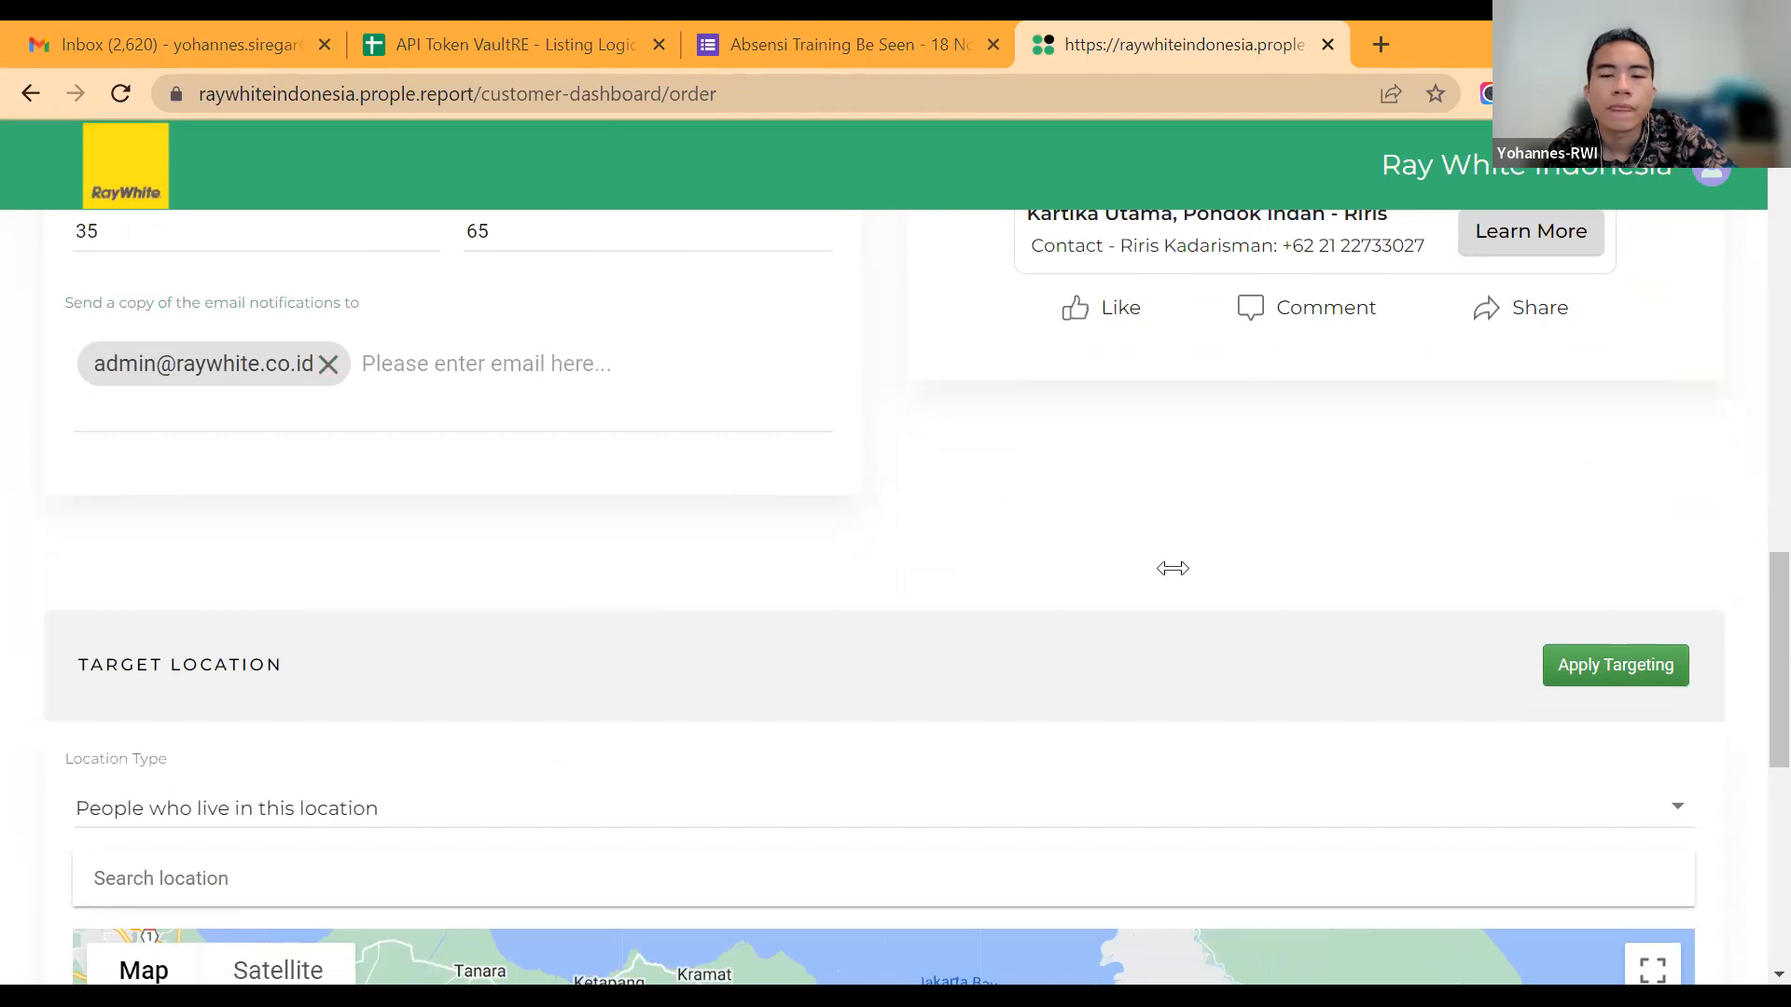
click(467, 398)
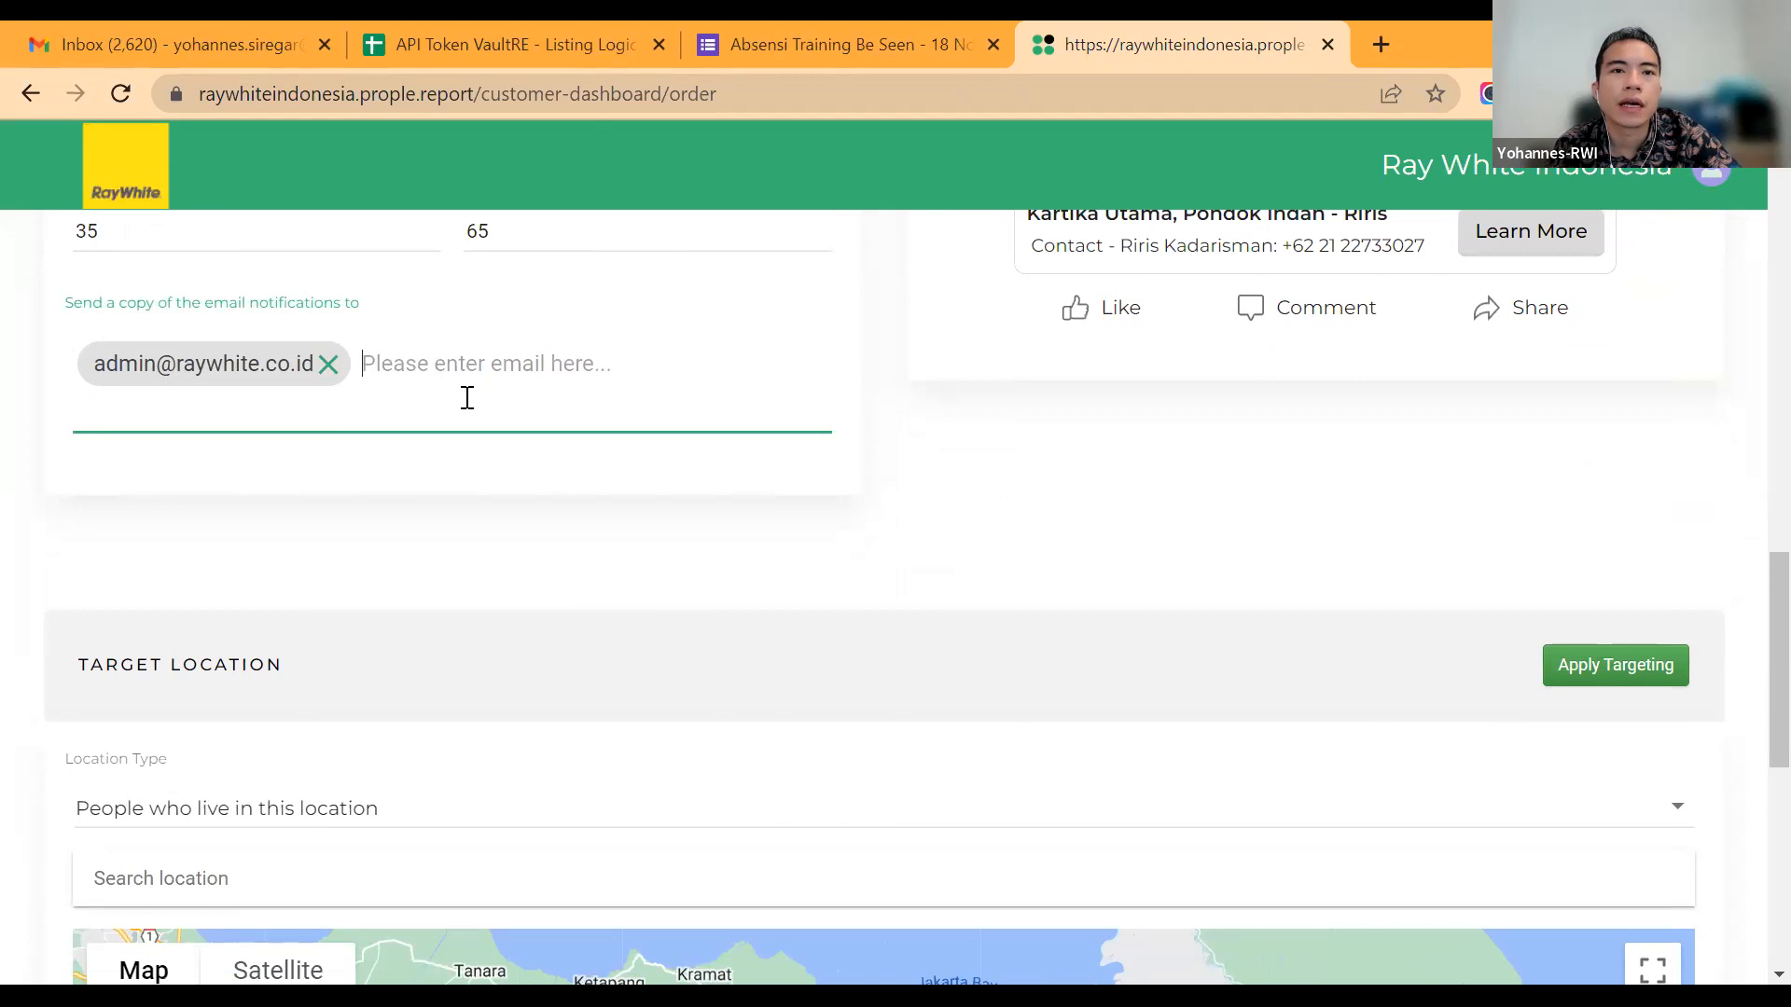
scroll(467, 398, up, 2)
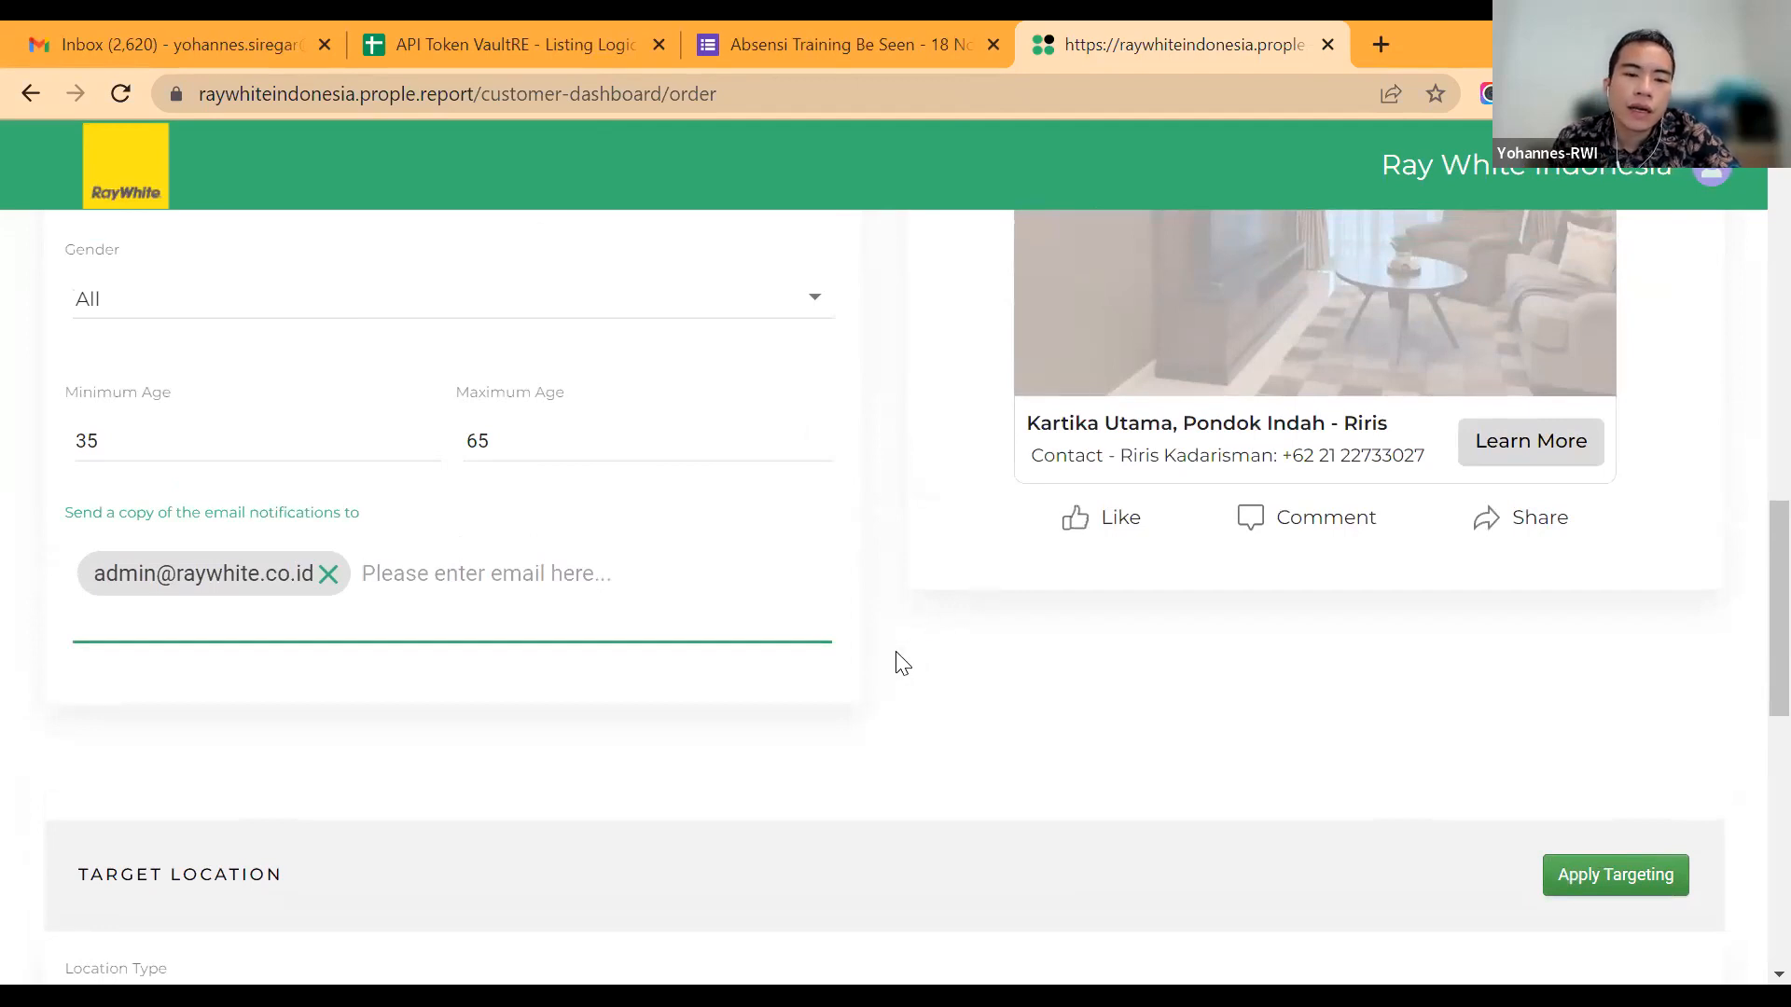
scroll(902, 663, down, 2)
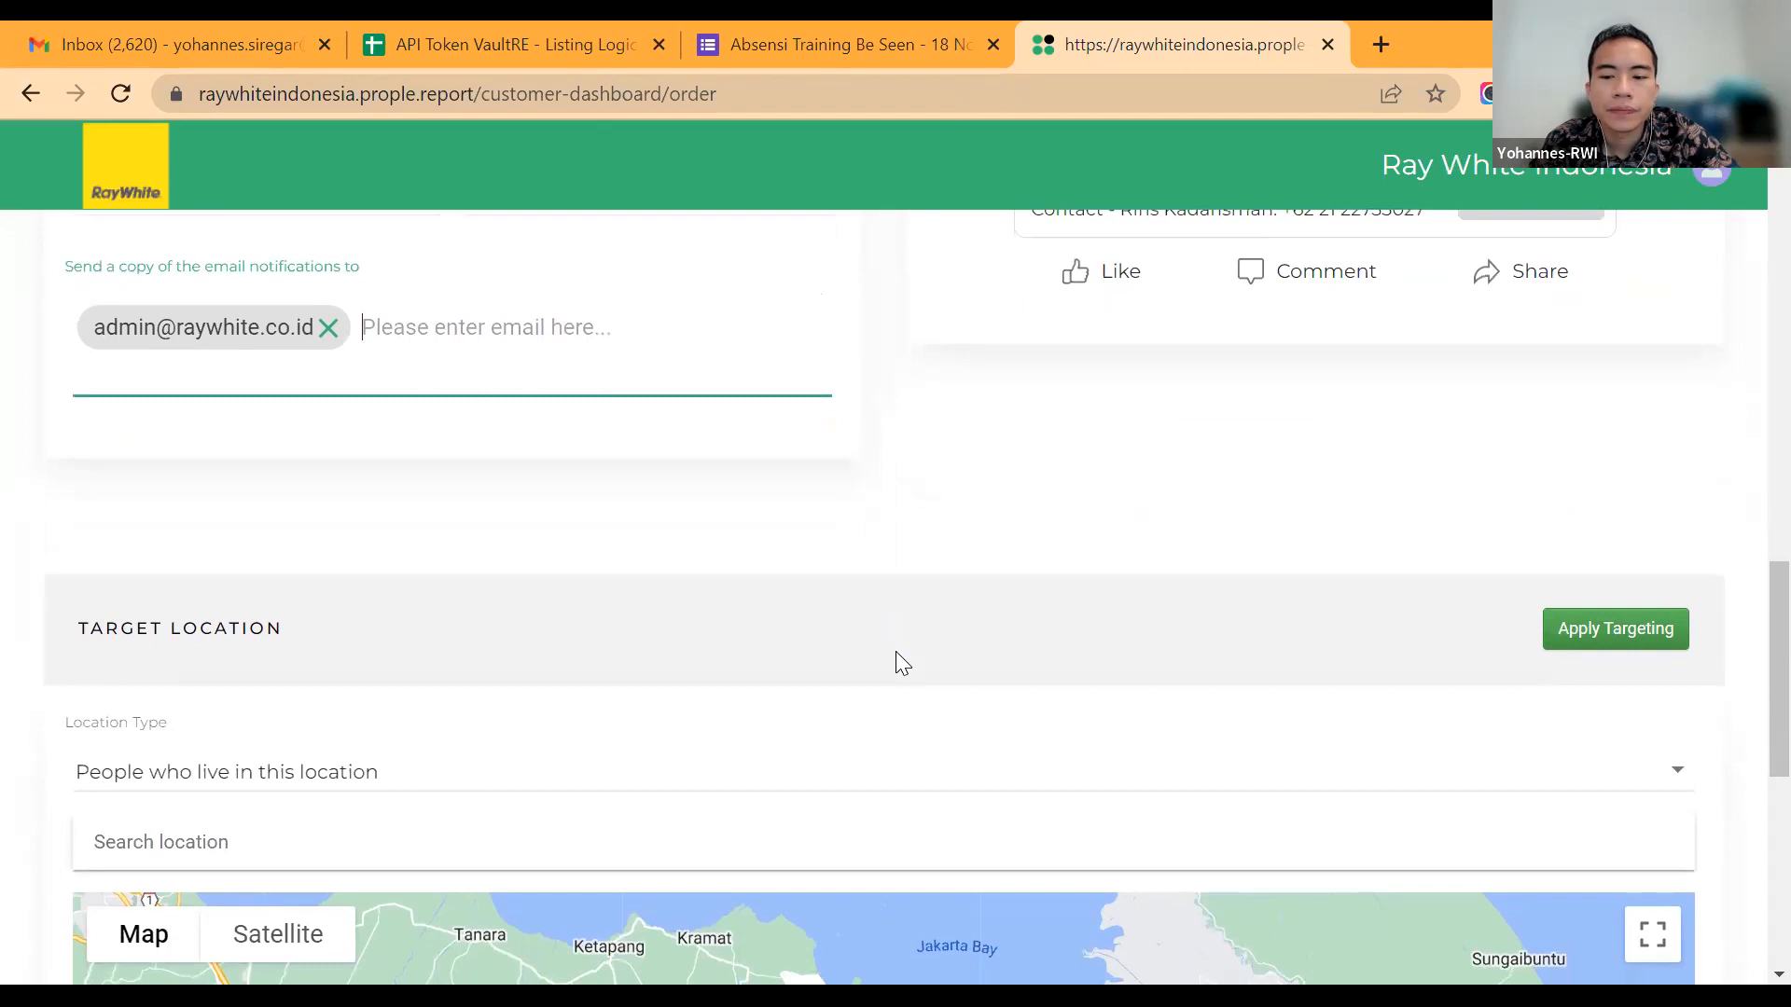
scroll(903, 663, down, 2)
scroll(898, 661, down, 2)
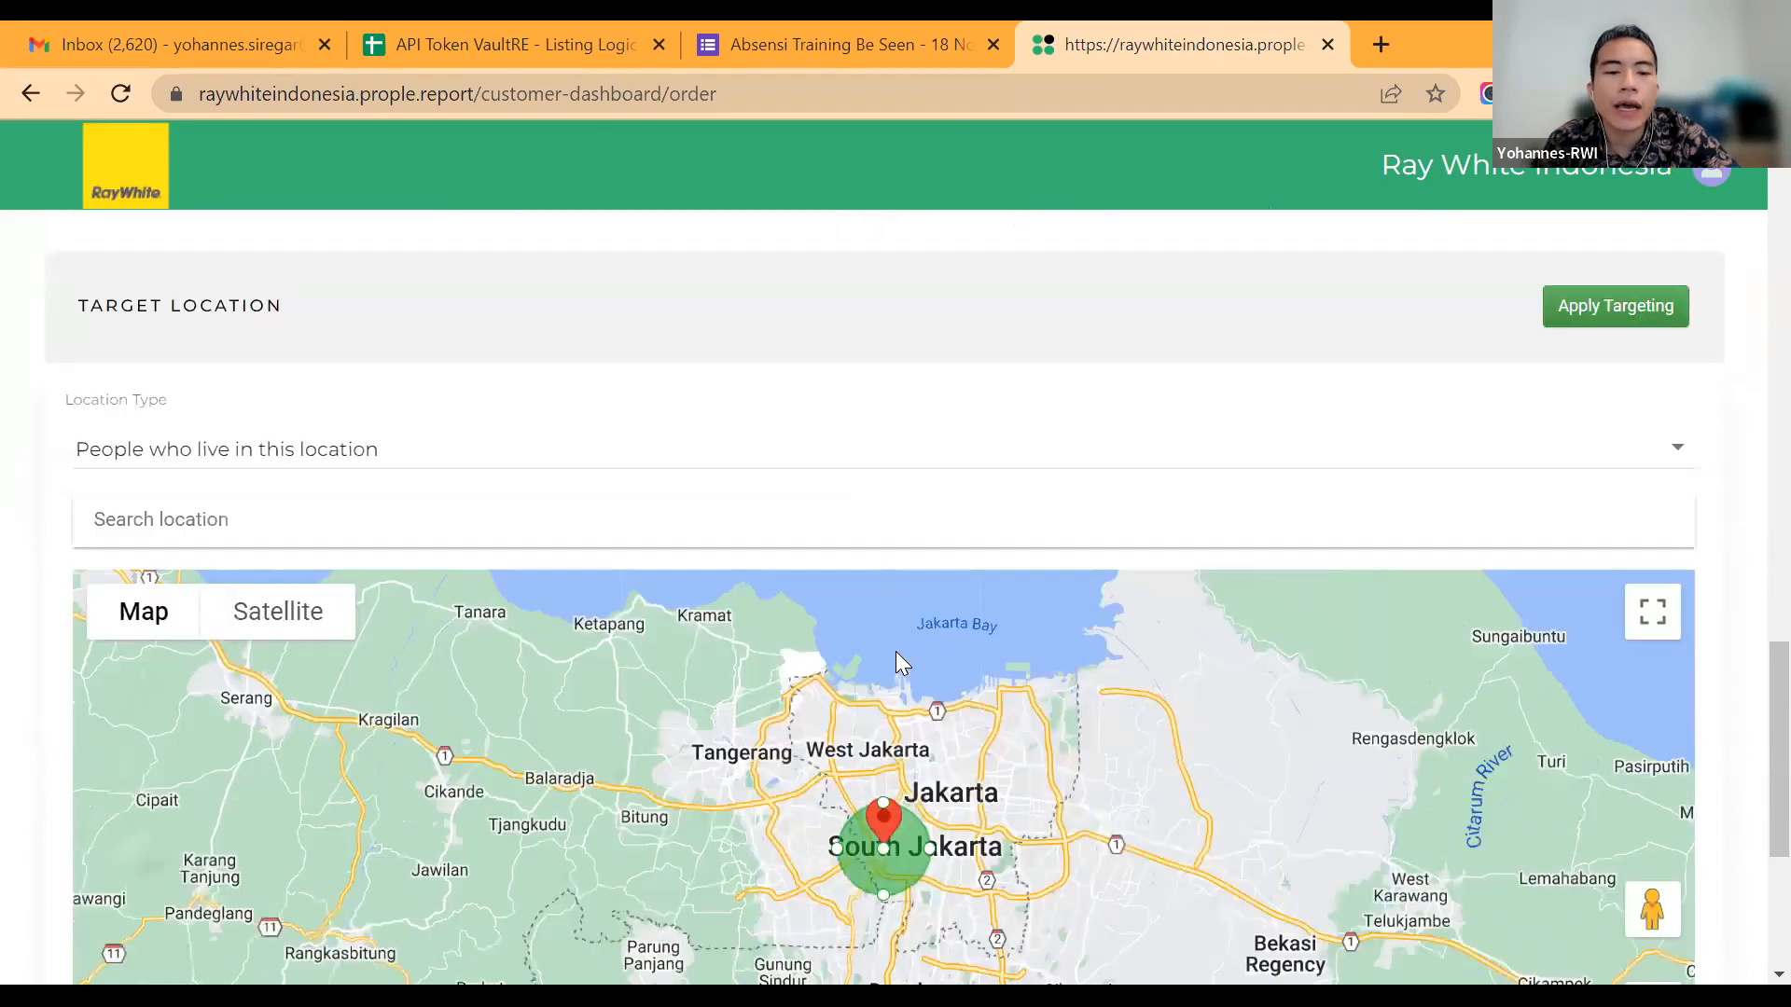
scroll(896, 651, up, 6)
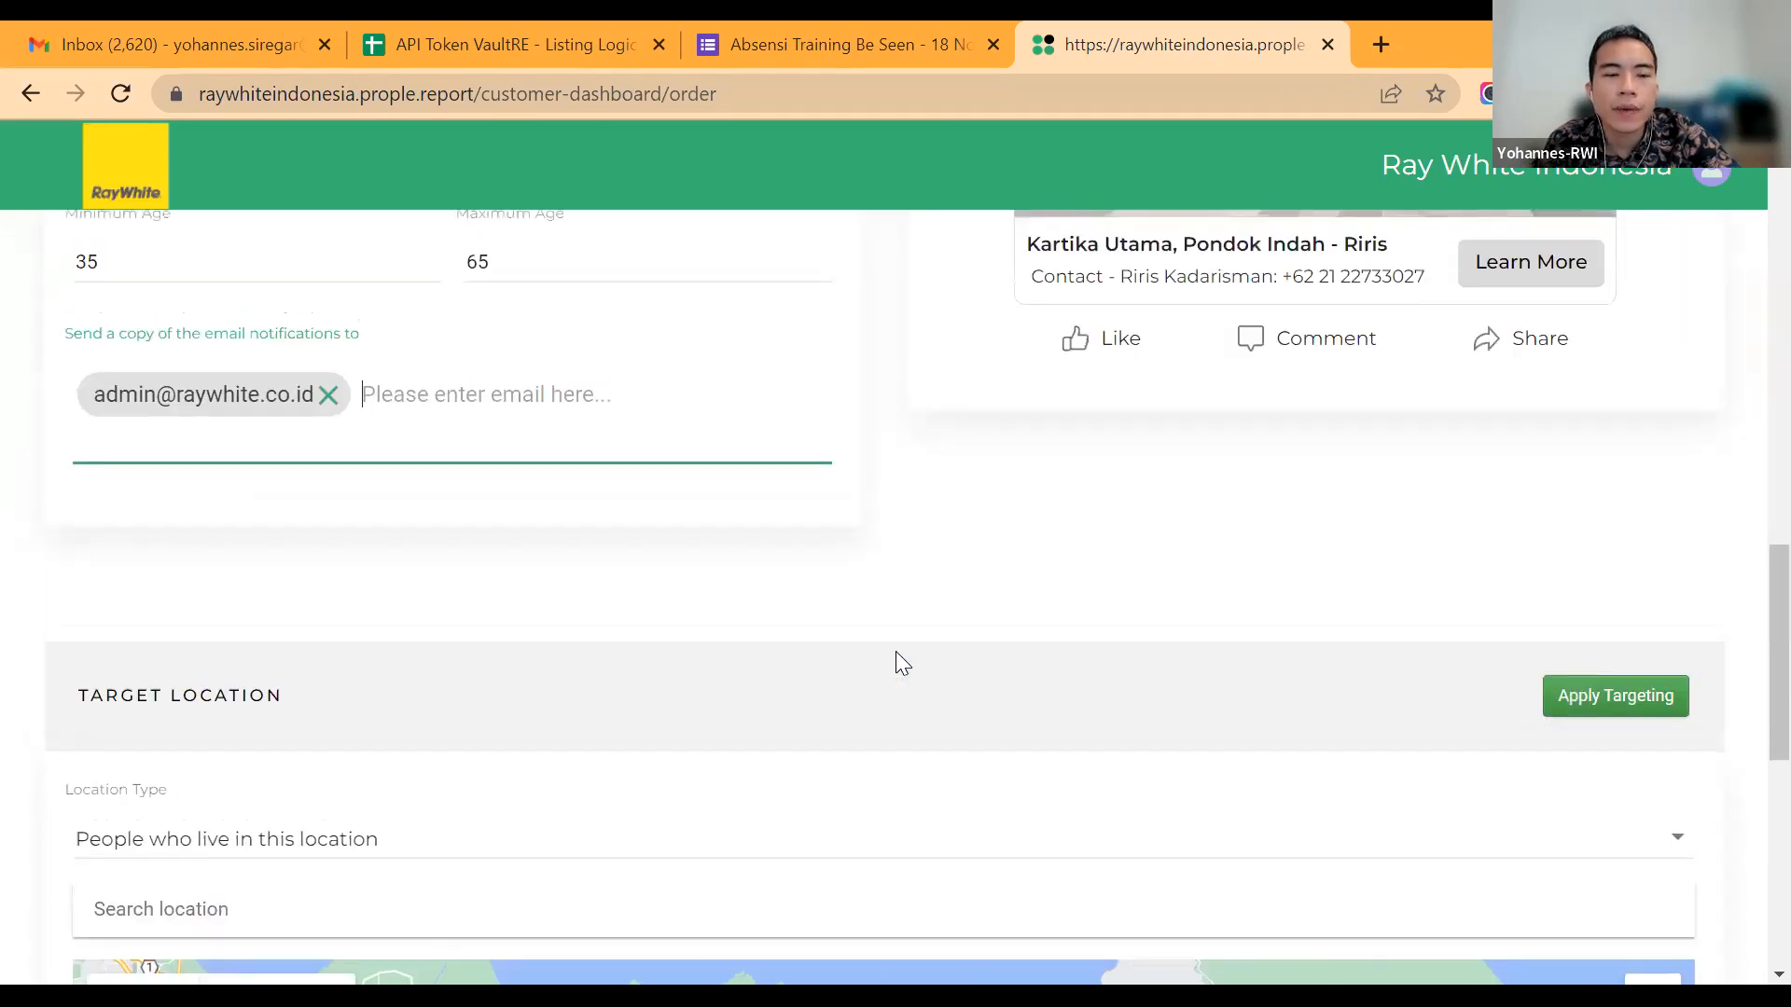
scroll(903, 663, up, 1)
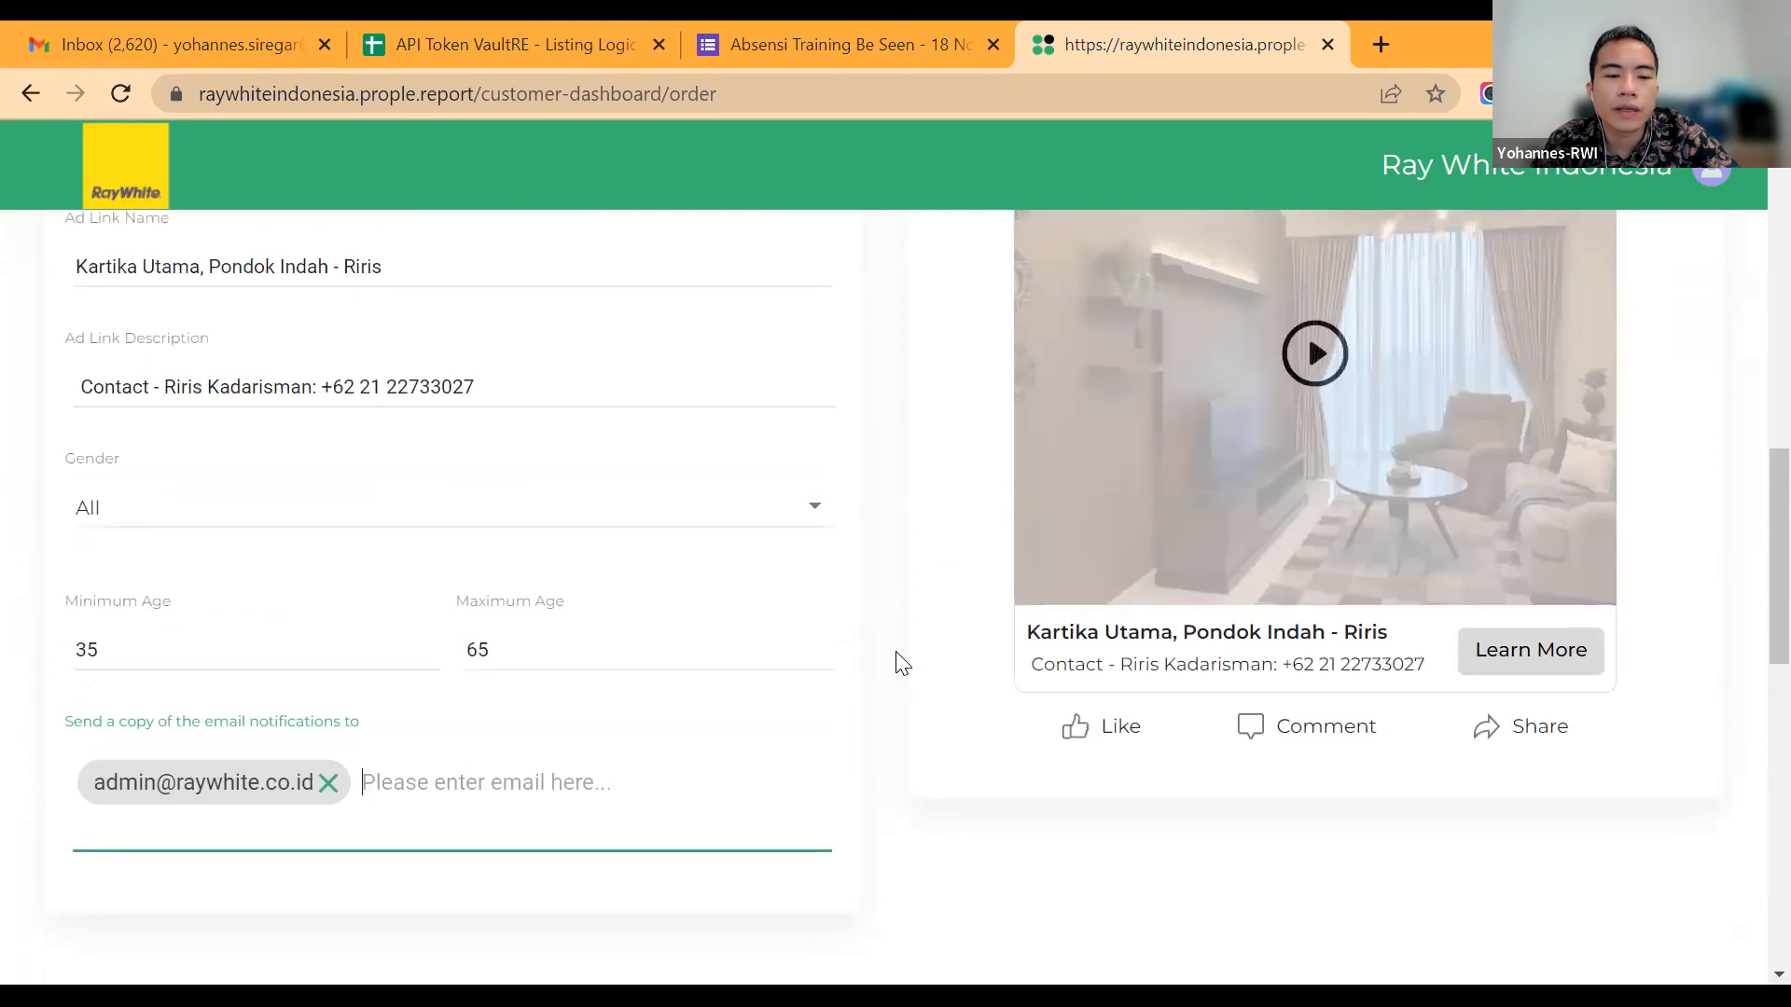
scroll(902, 663, down, 2)
scroll(896, 653, down, 2)
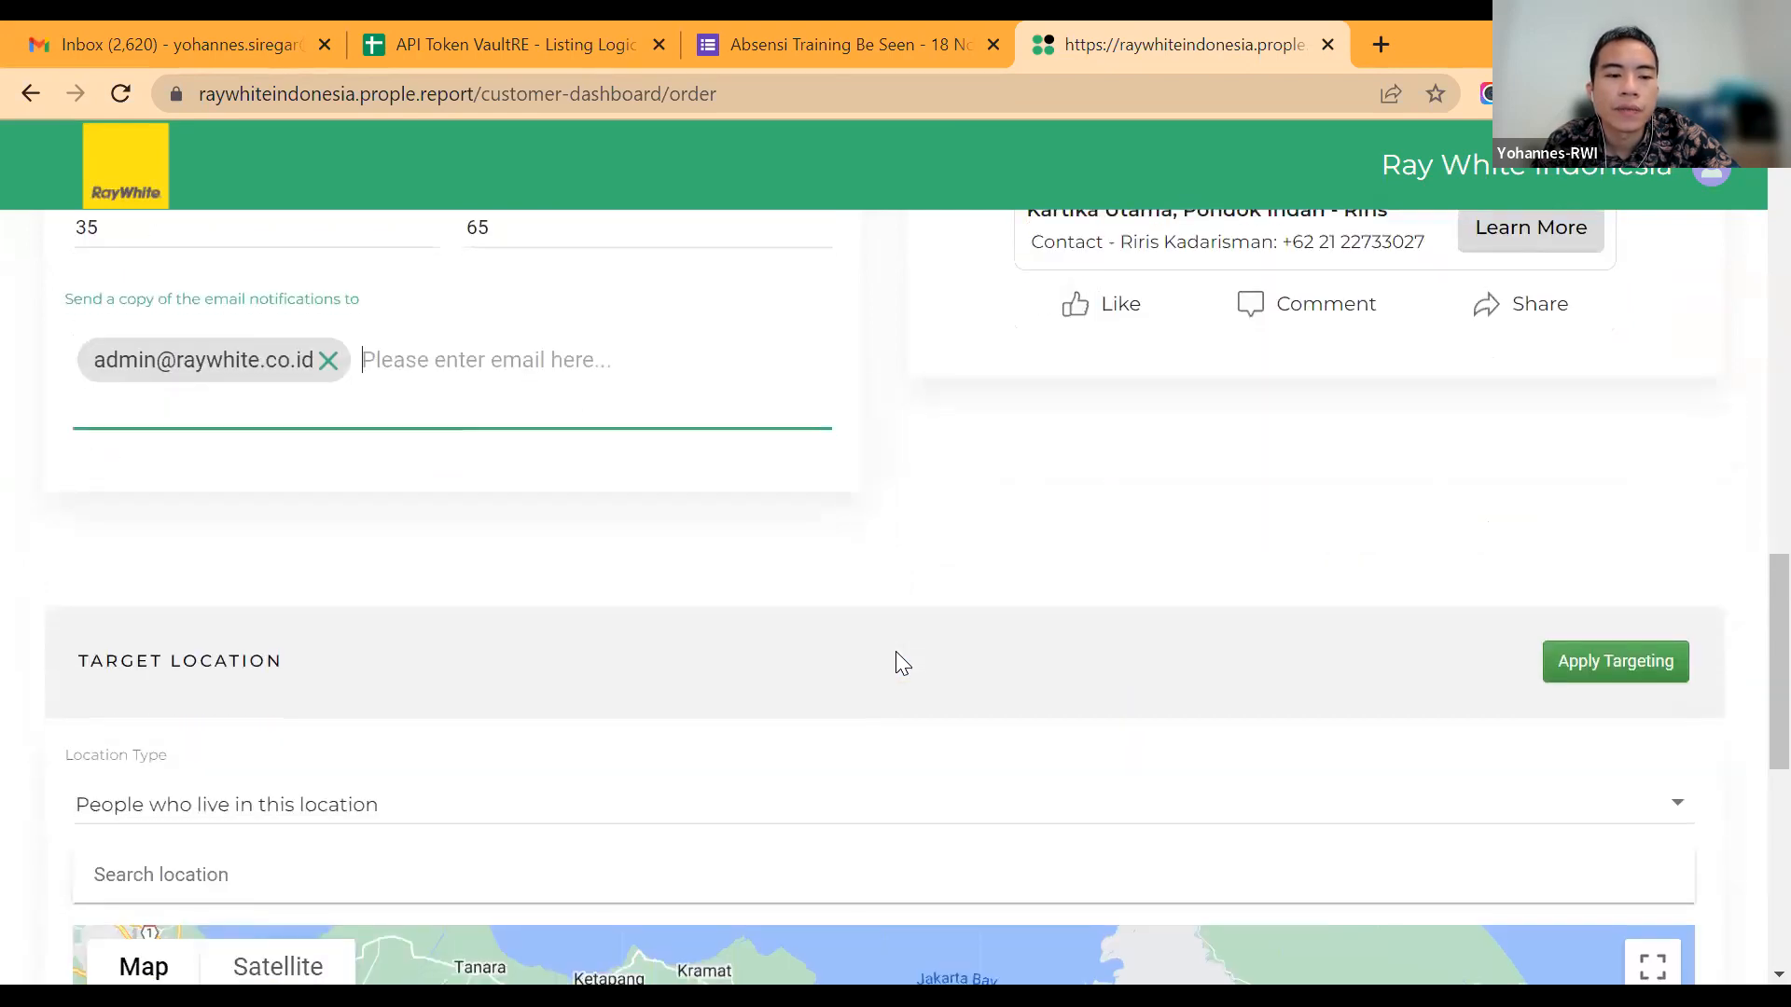
scroll(897, 653, down, 2)
scroll(900, 663, down, 2)
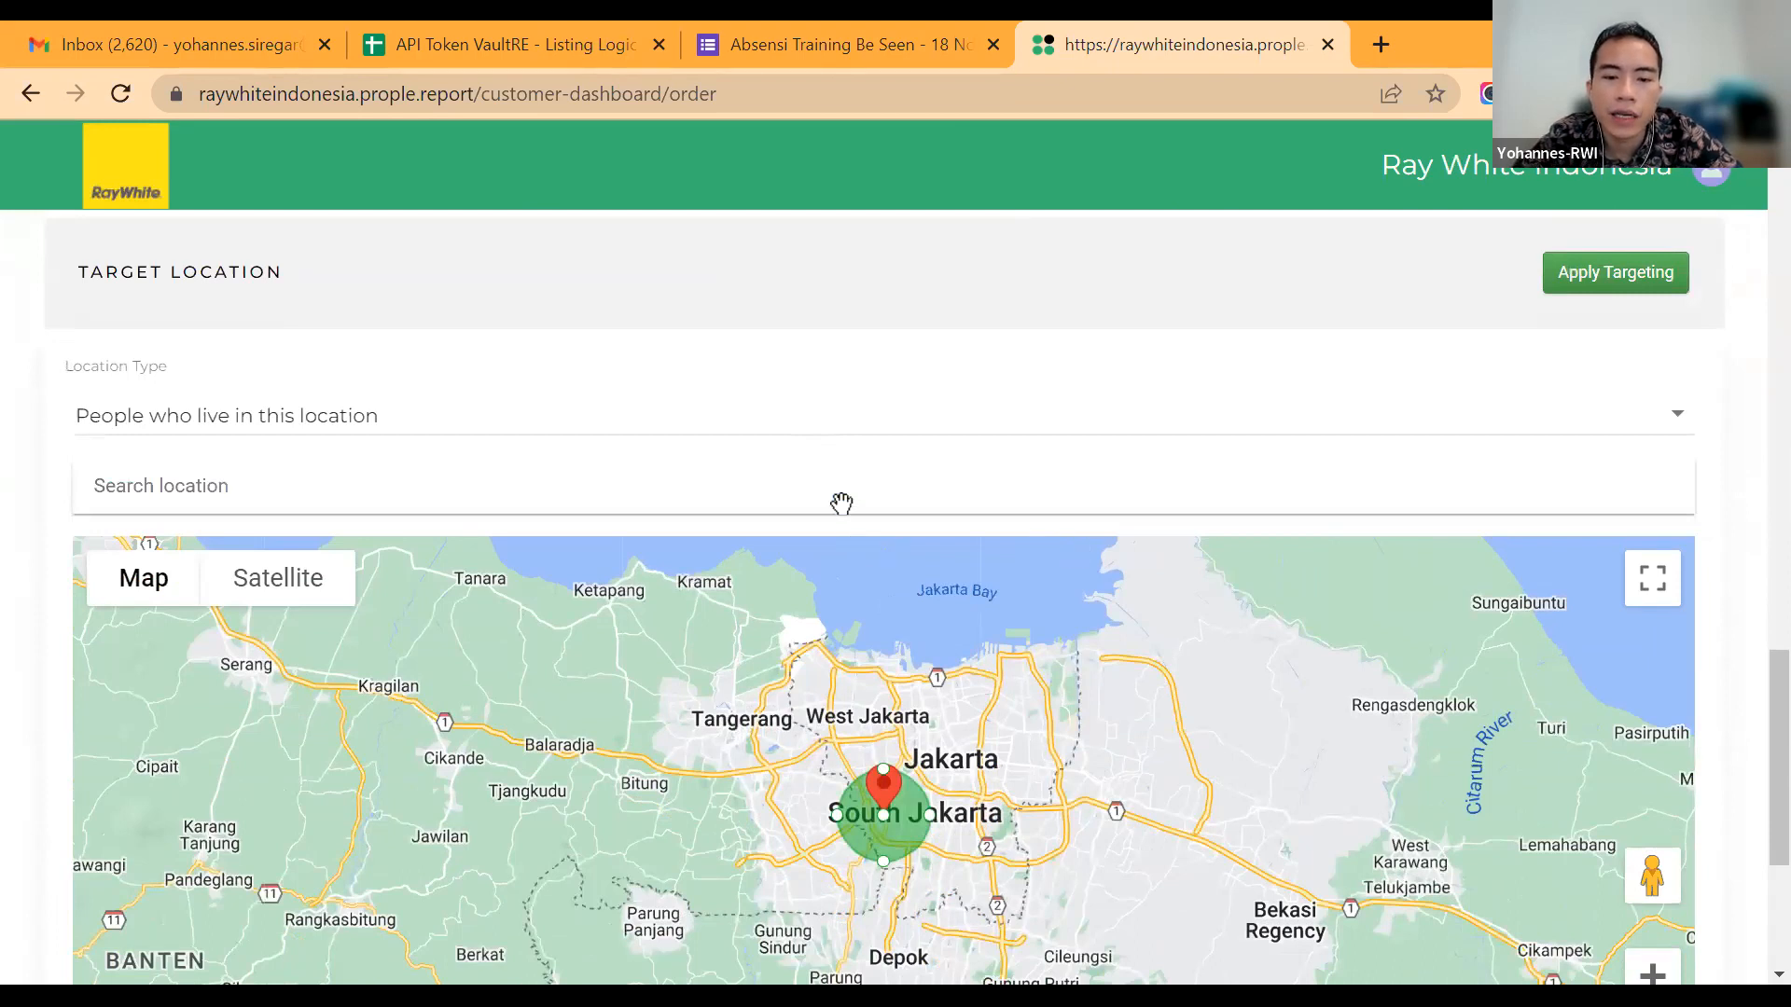
Step: Try adding extra target location markers on the map at West Jakarta and toward Bekasi
scroll(841, 503, down, 2)
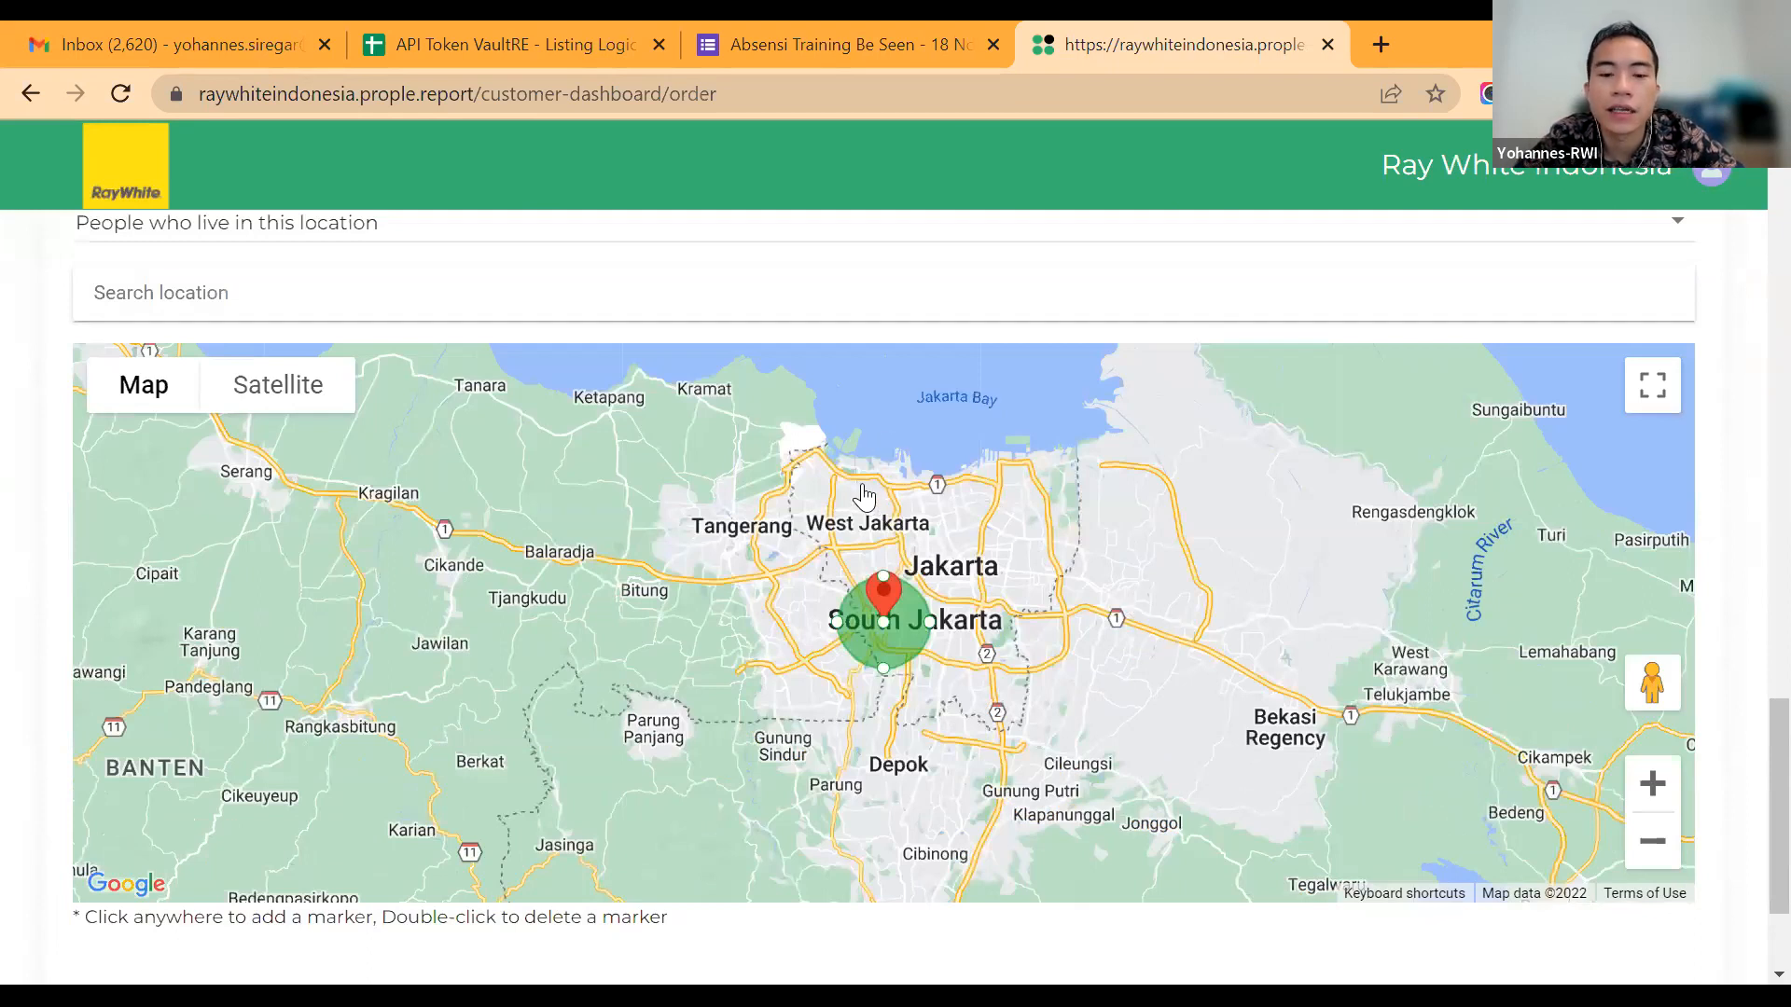
click(842, 485)
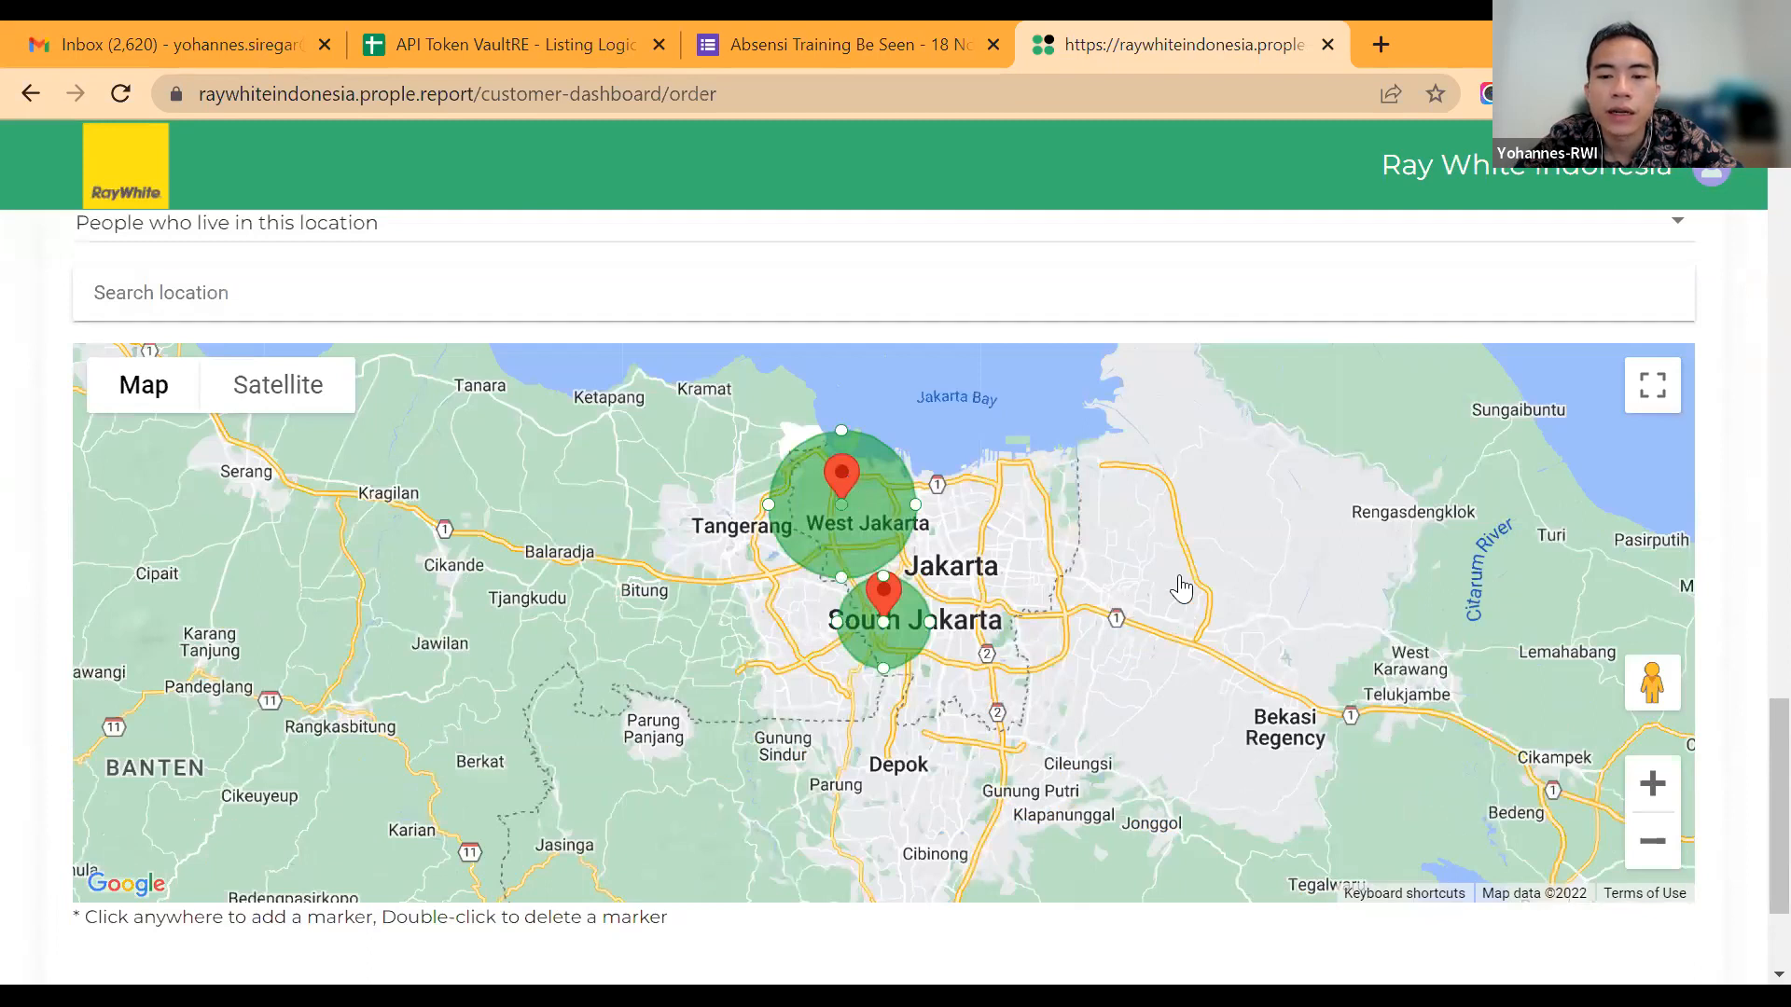
click(1180, 589)
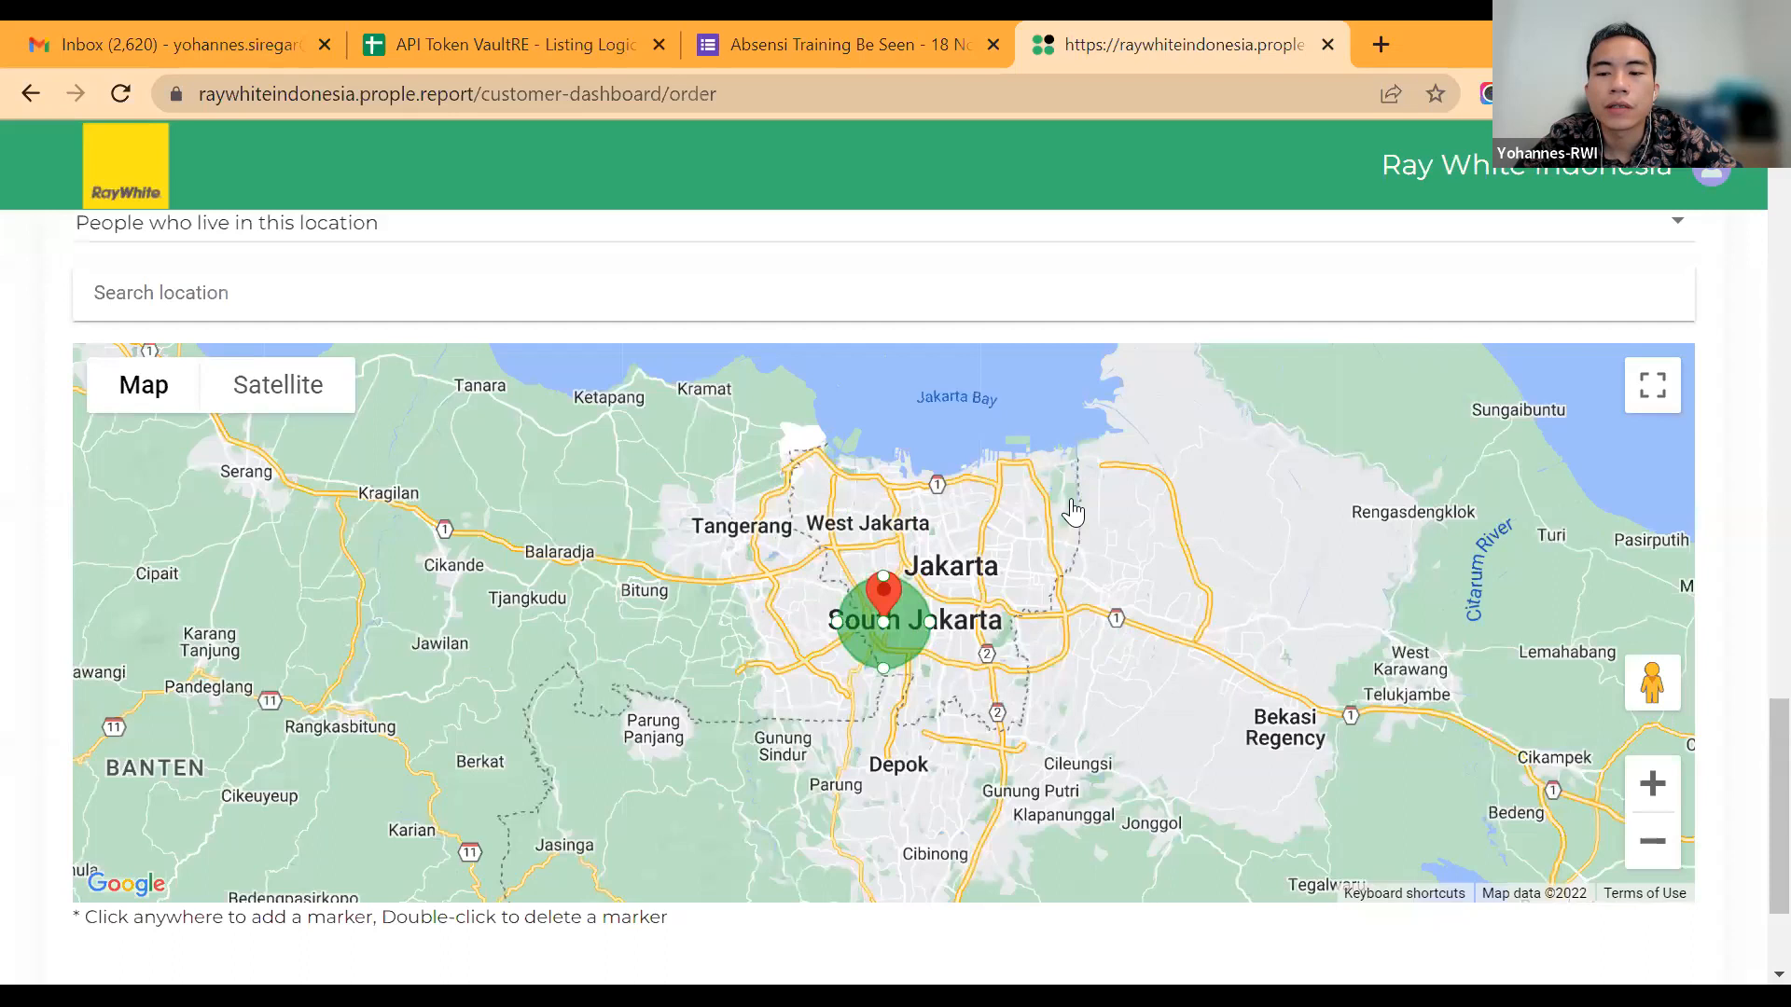
Step: Enlarge the target circle around the South Jakarta marker and keep the location type as People who live in this location
scroll(1073, 511, down, 1)
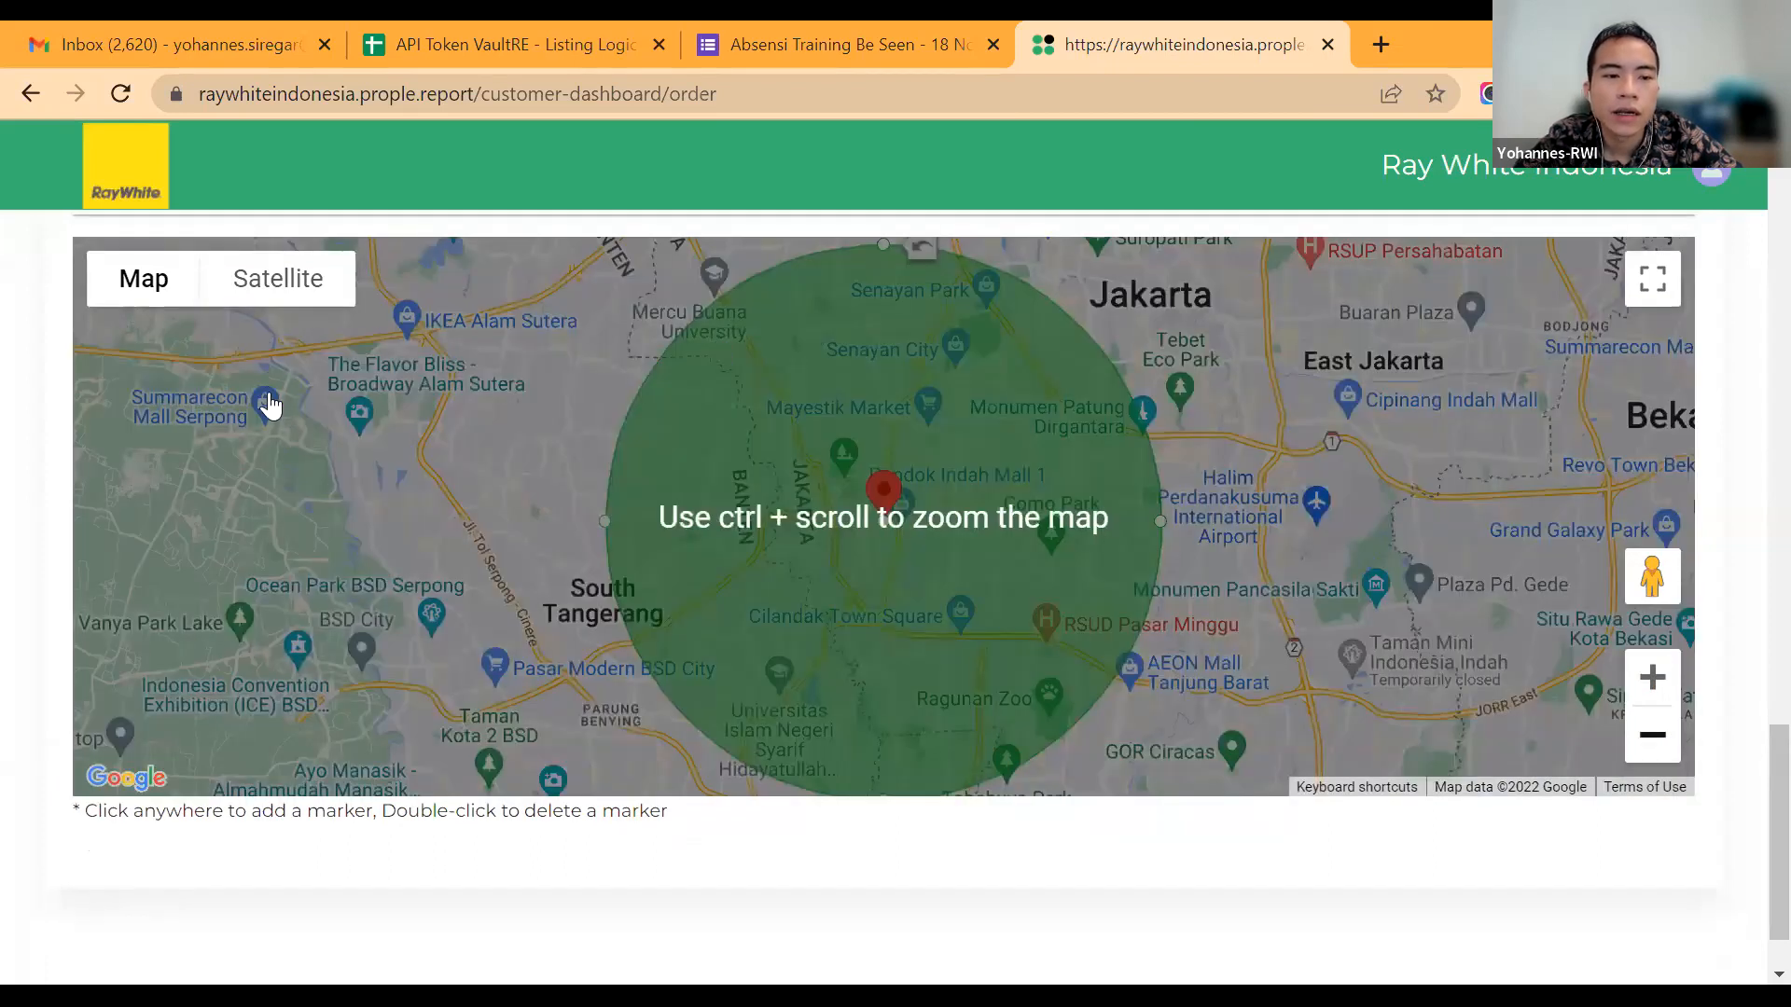
scroll(267, 411, up, 3)
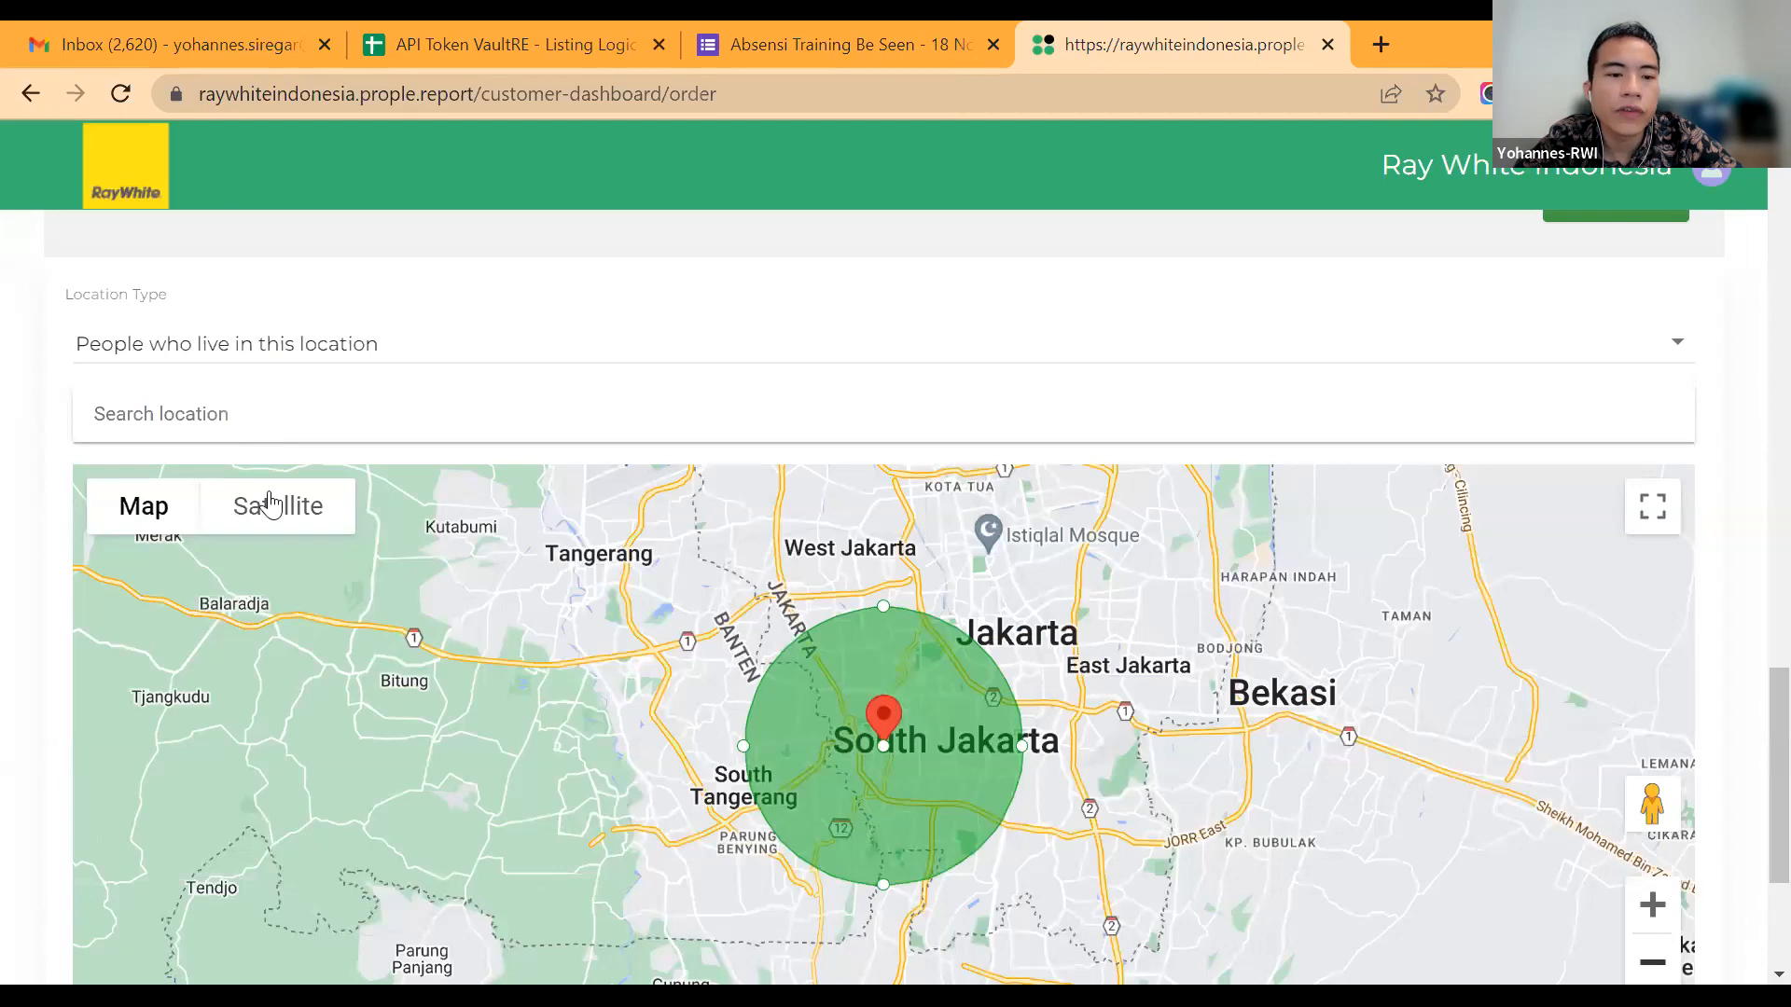
click(296, 360)
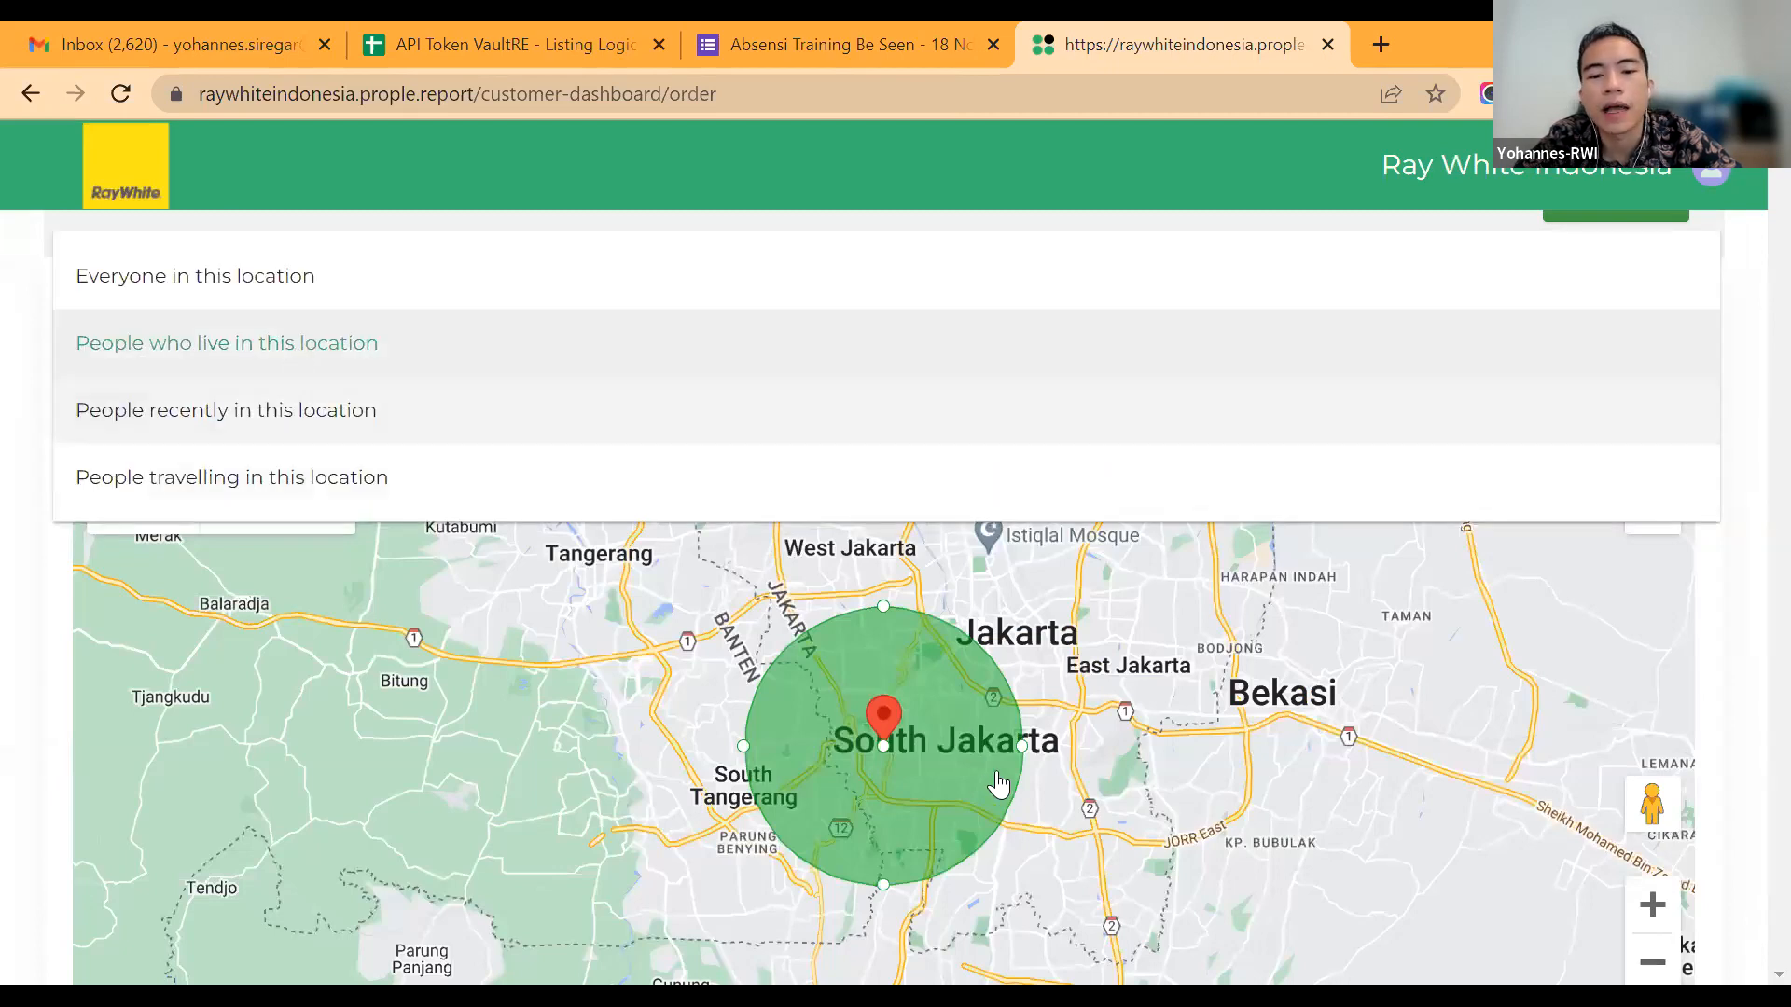
click(859, 695)
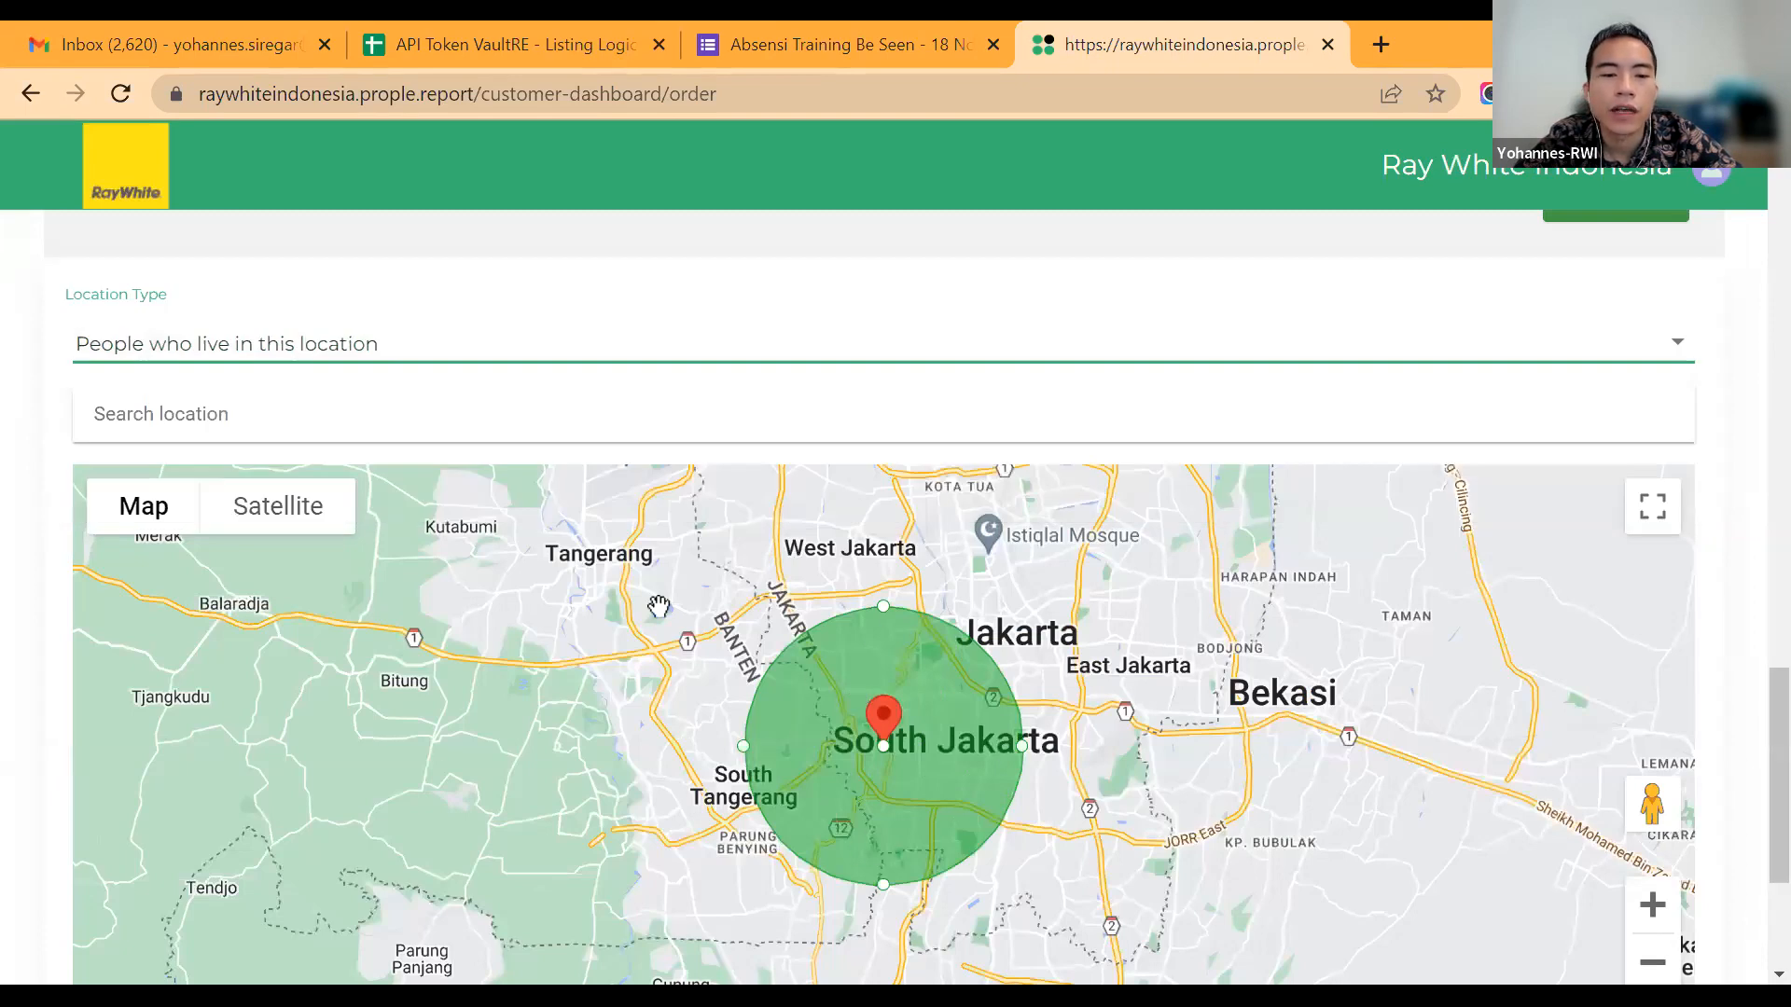
Step: Continue to the Facebook image campaign and check its target location map and lead generation form settings
scroll(37, 495, down, 1)
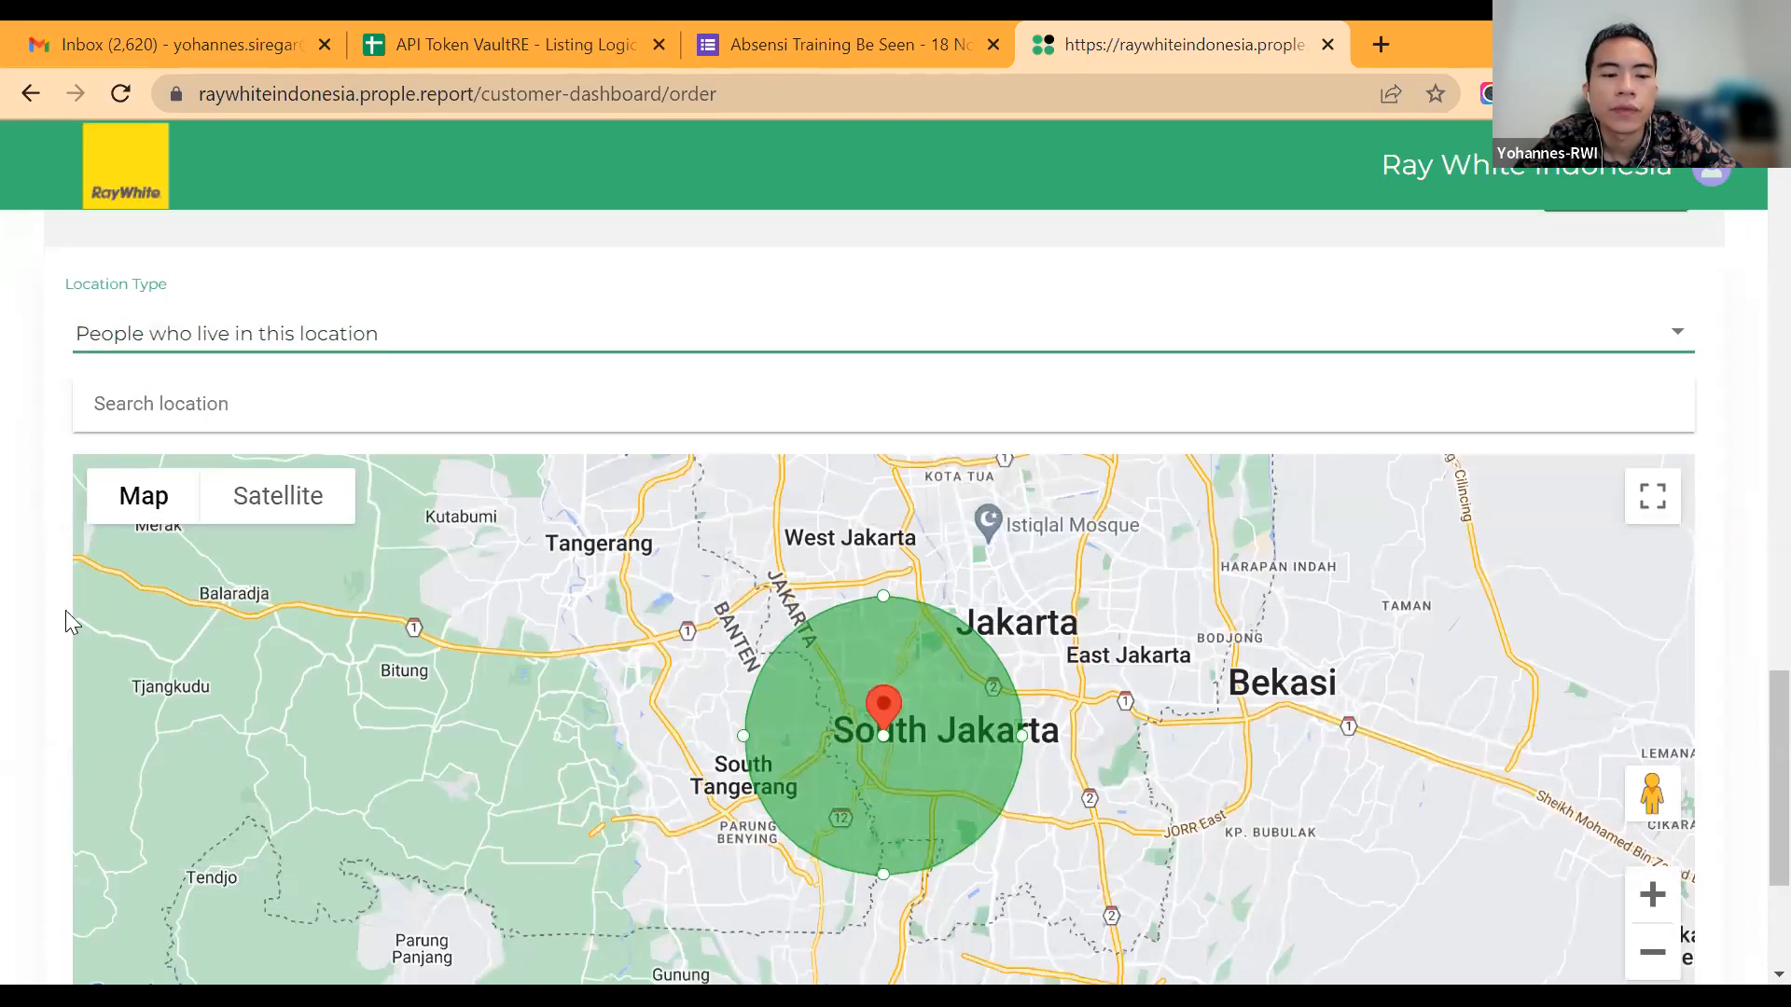
scroll(138, 919, down, 3)
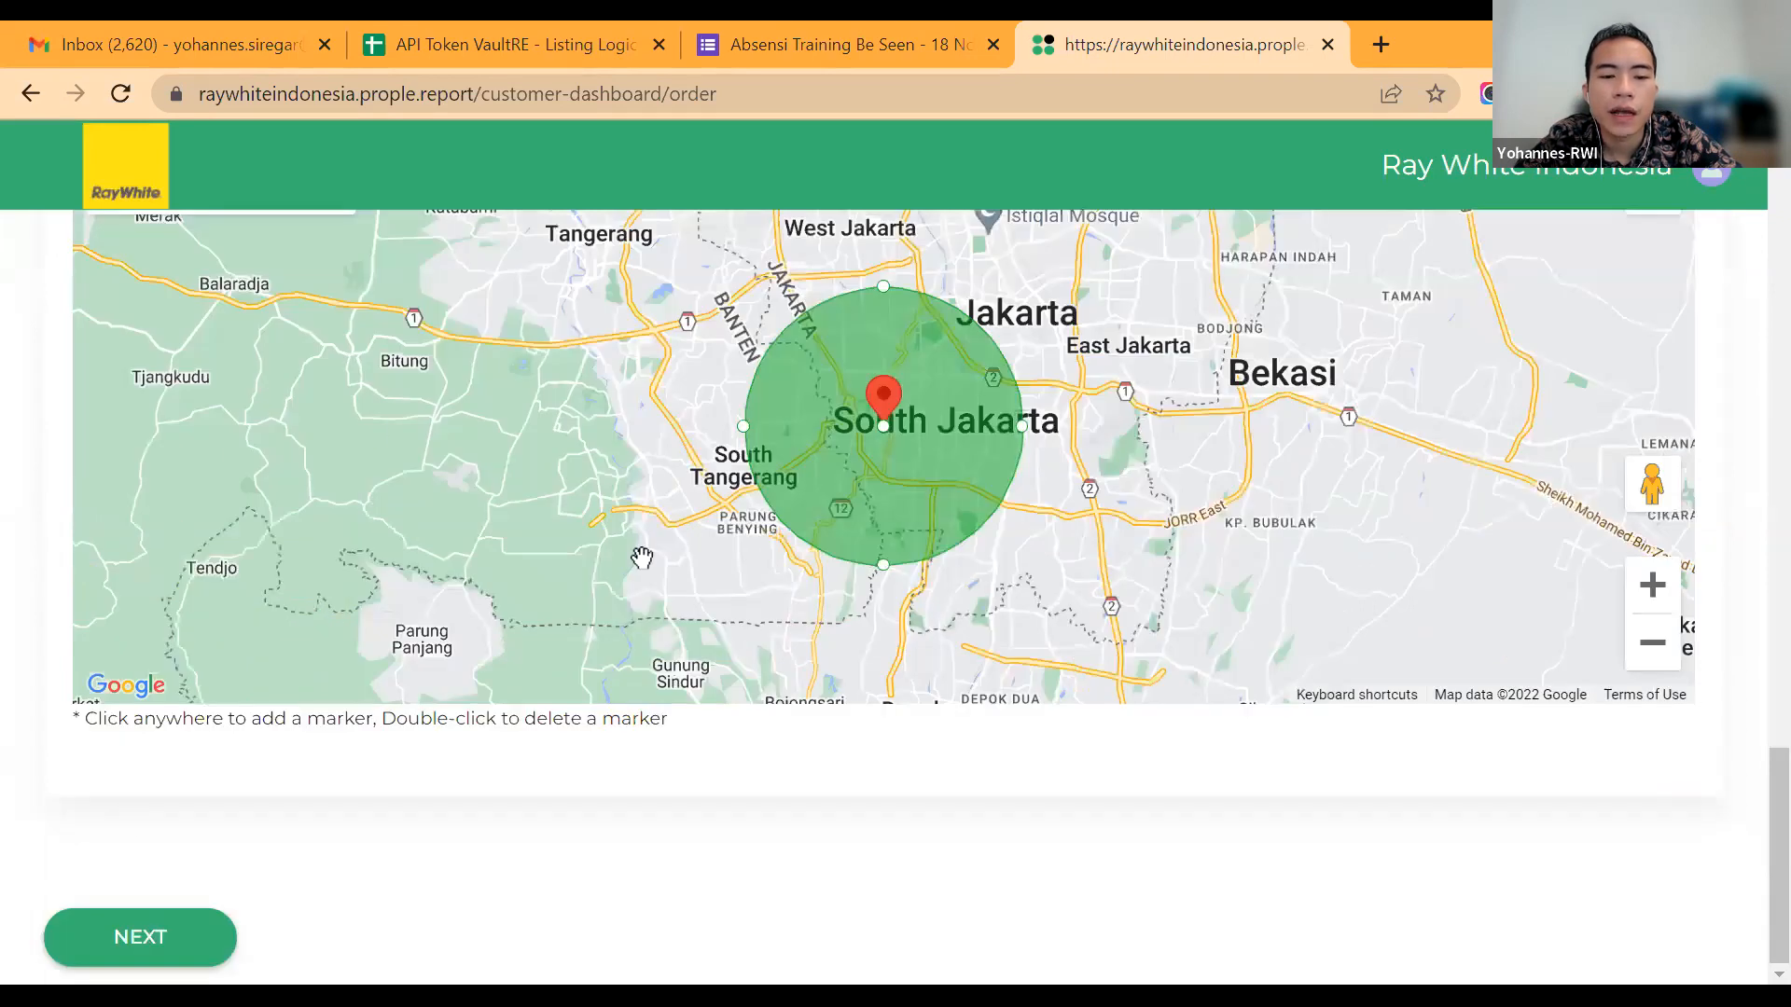
scroll(125, 932, up, 5)
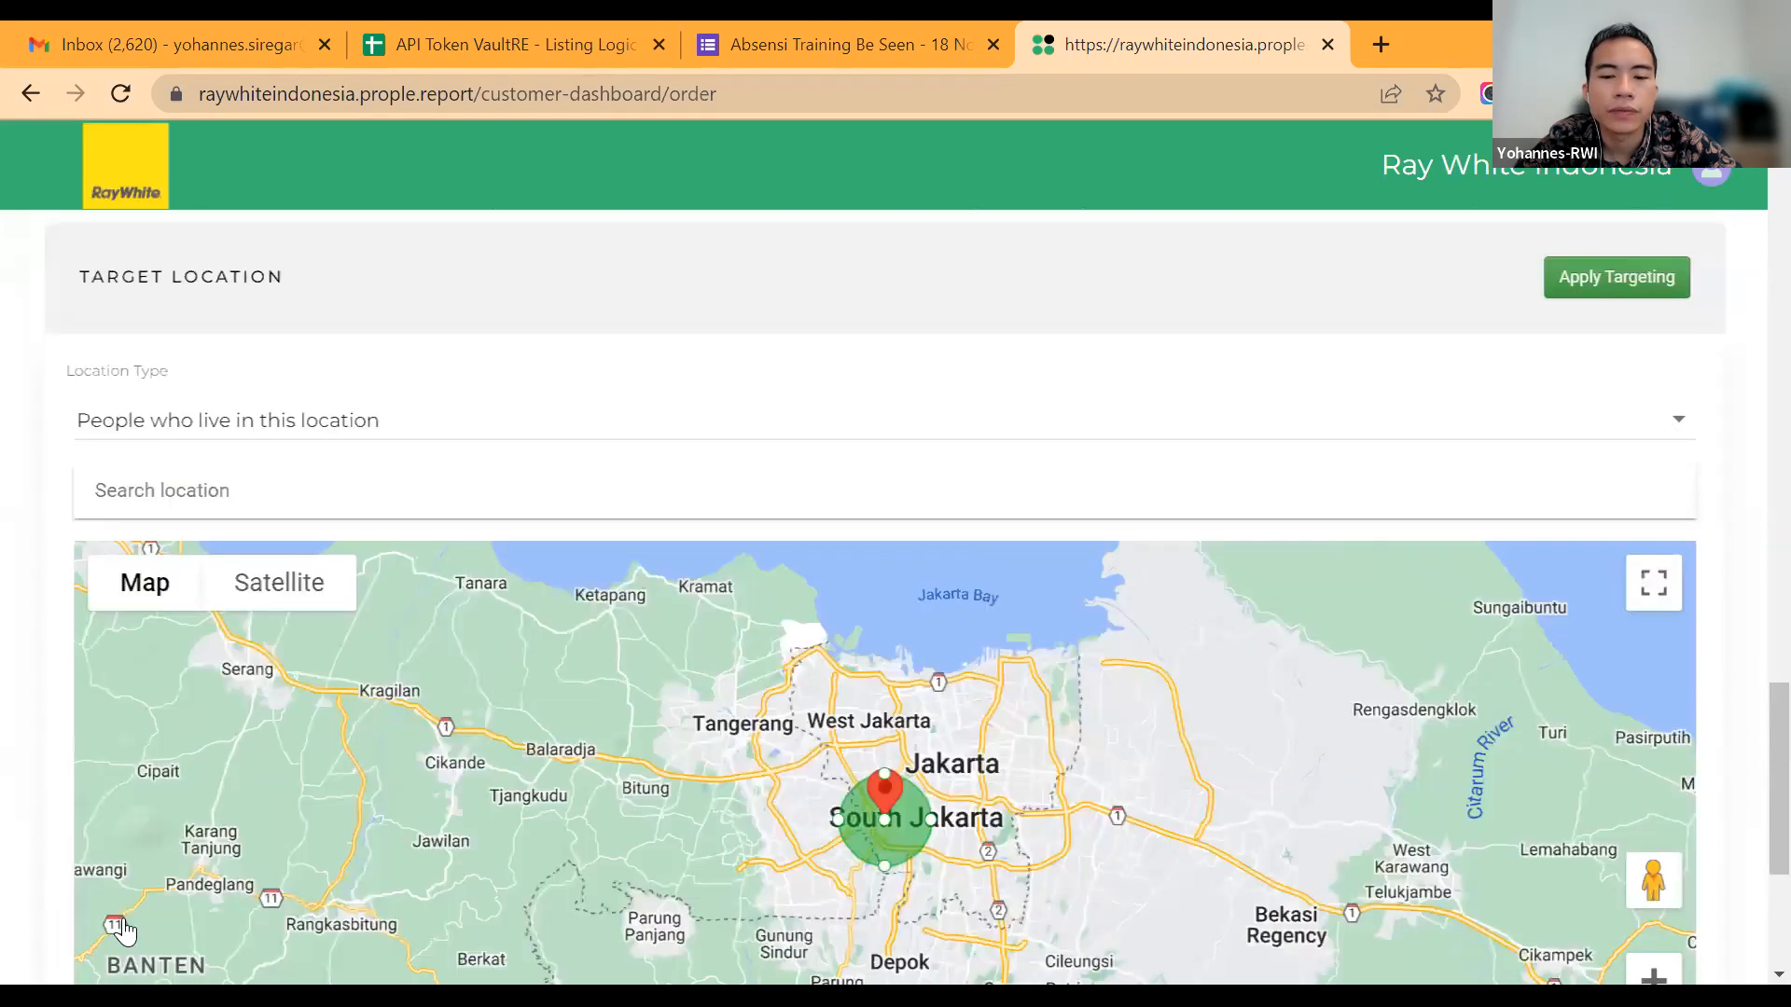
scroll(136, 353, down, 3)
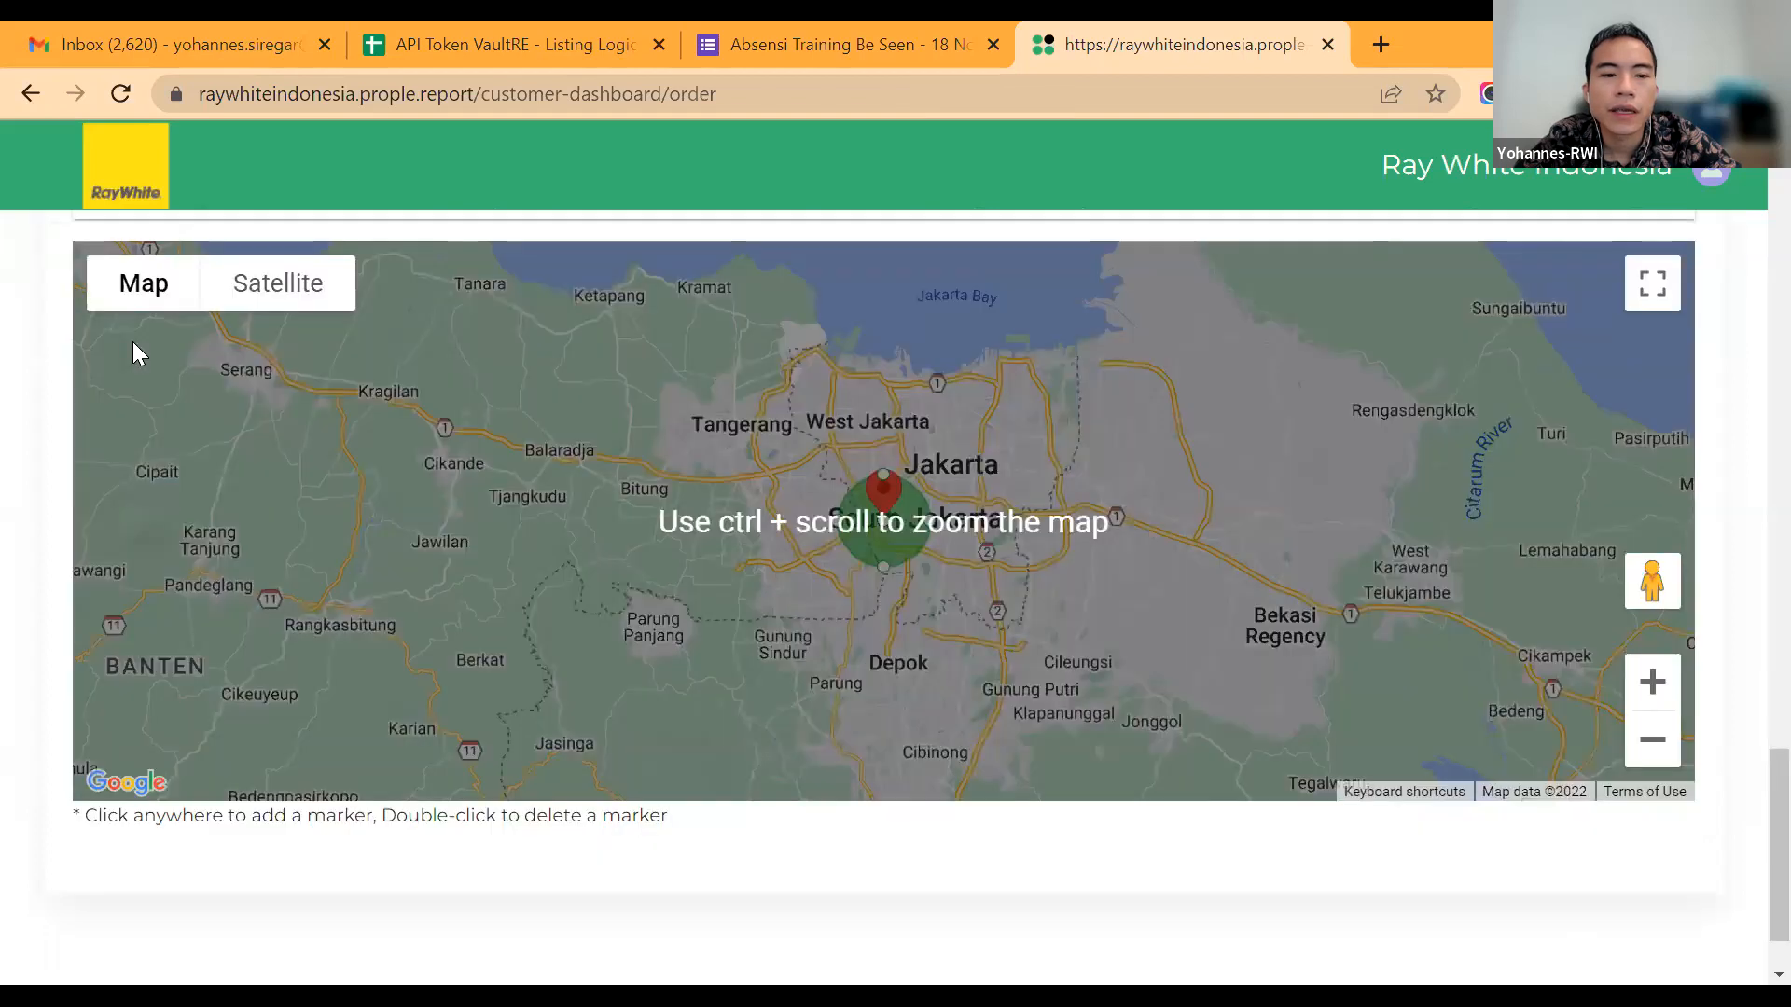
scroll(188, 261, up, 15)
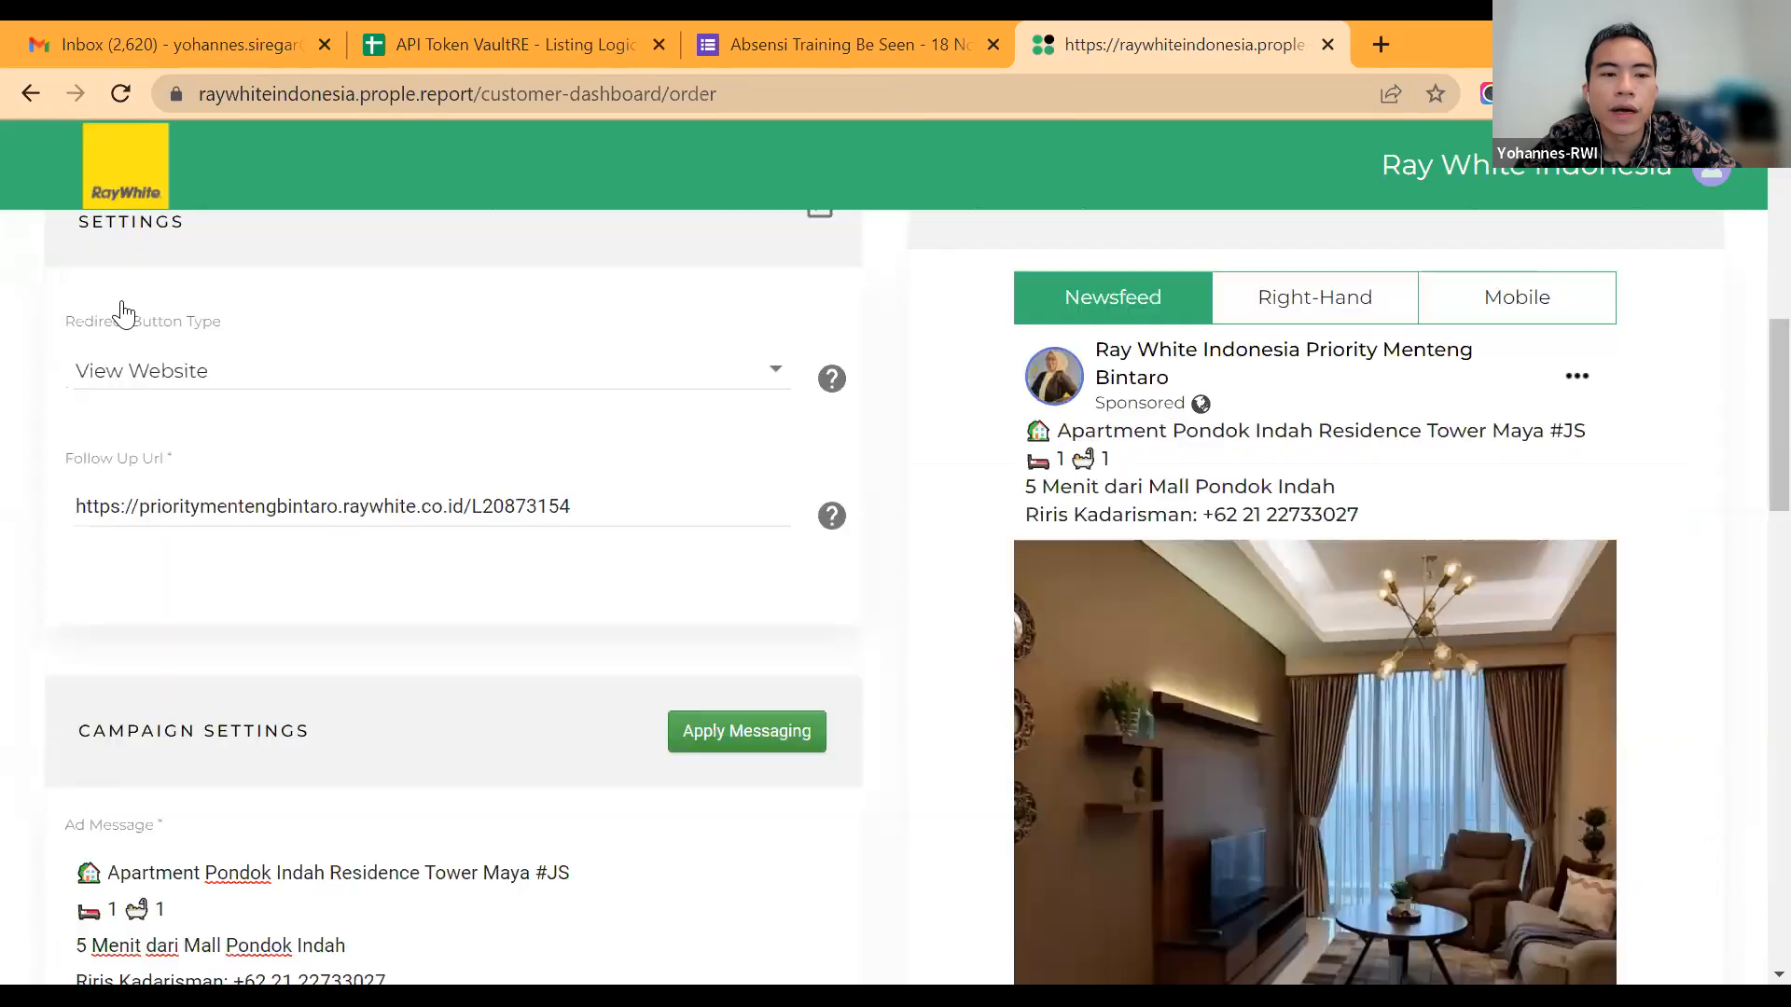
Step: Return to the Facebook video campaign and apply its target location settings to the image campaign
click(275, 333)
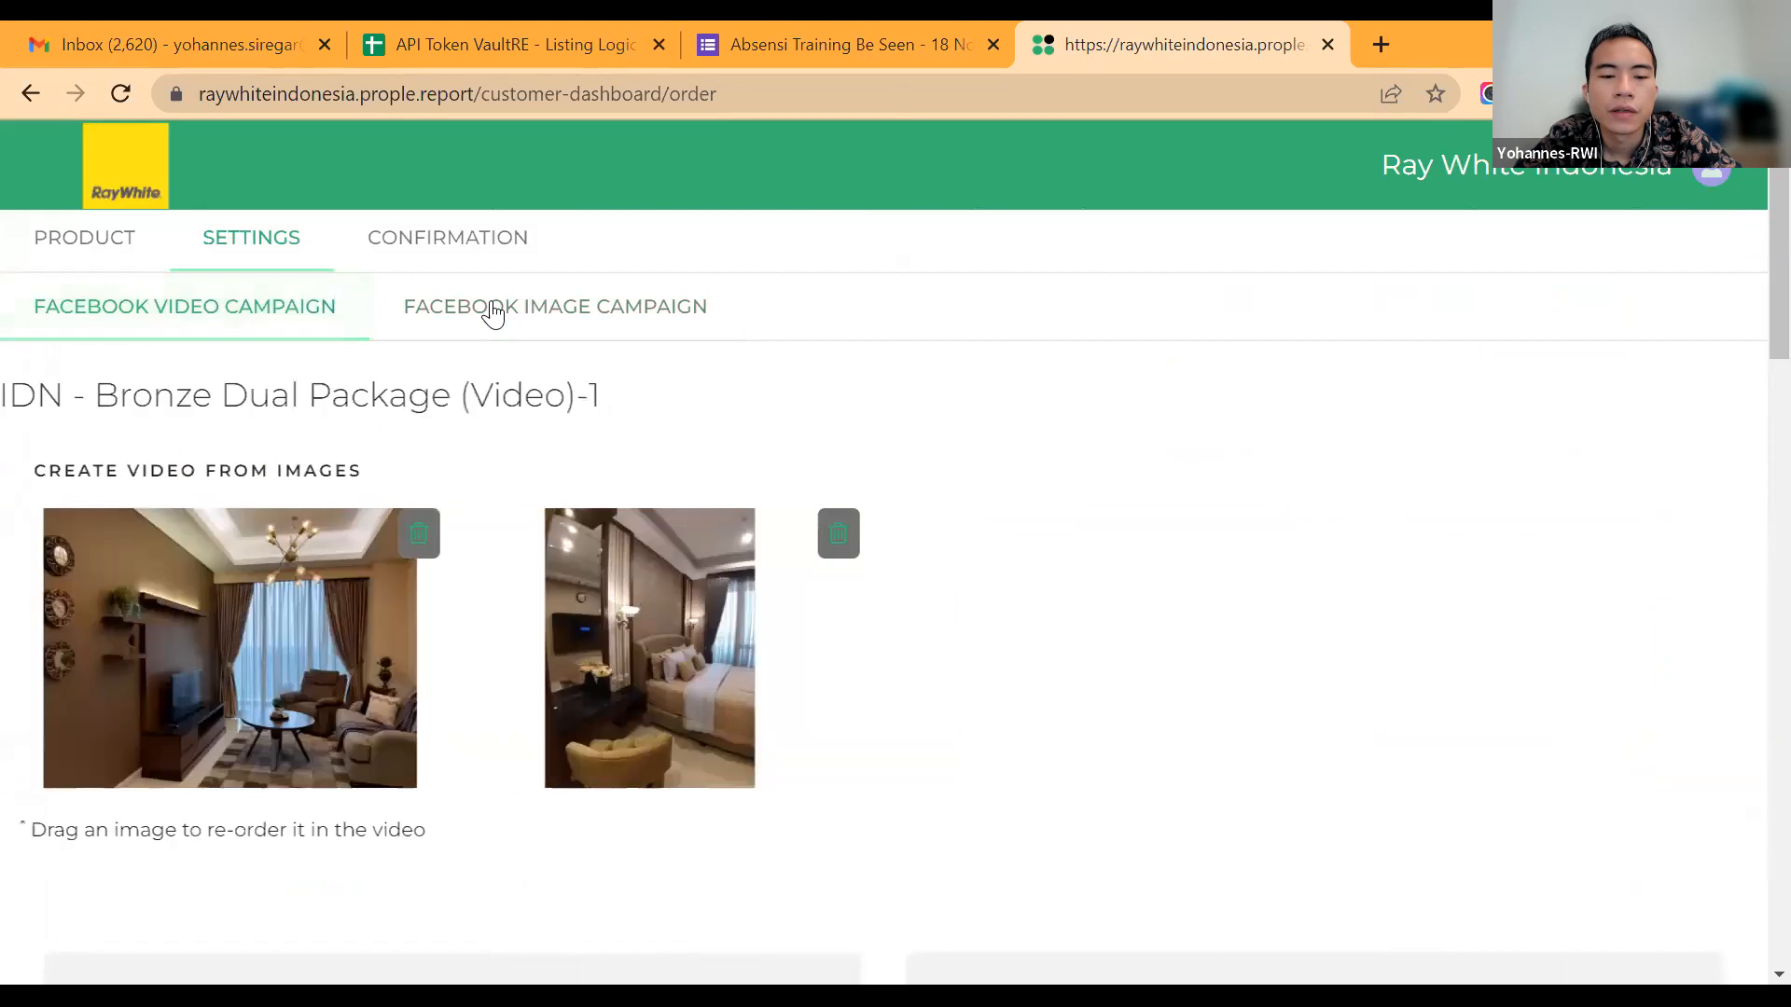
scroll(494, 312, down, 2)
scroll(1749, 620, down, 10)
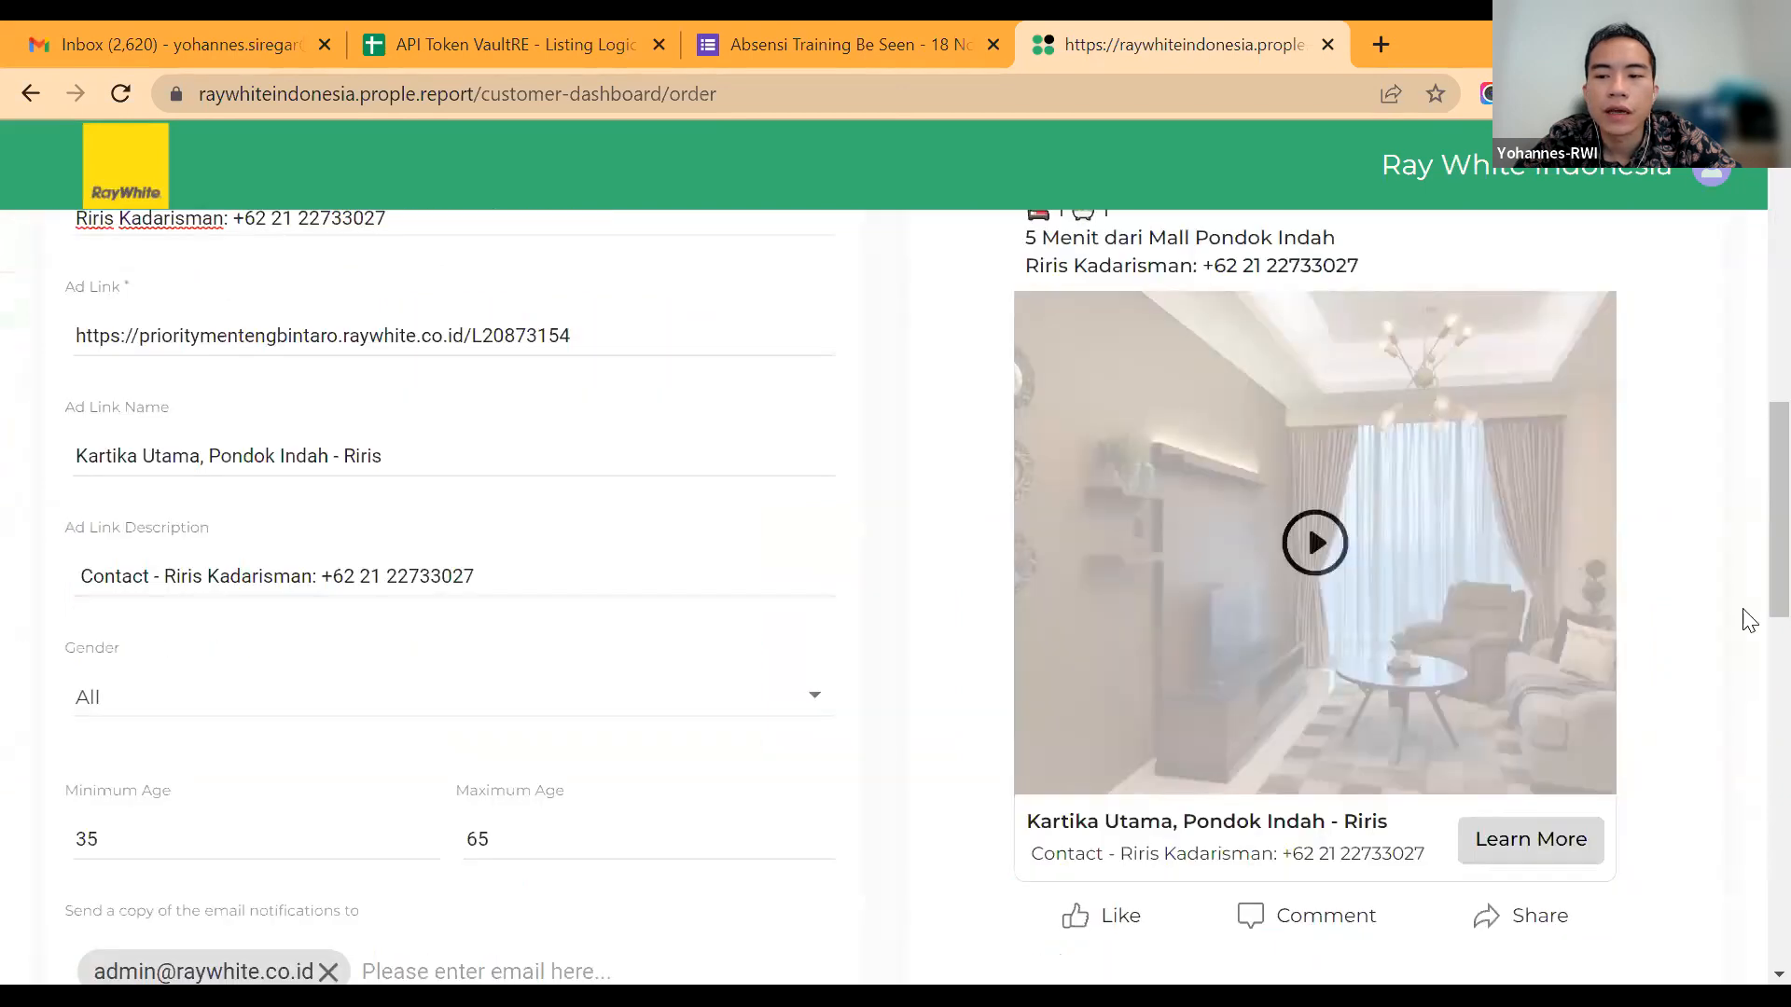
scroll(1749, 621, down, 10)
scroll(1652, 339, up, 3)
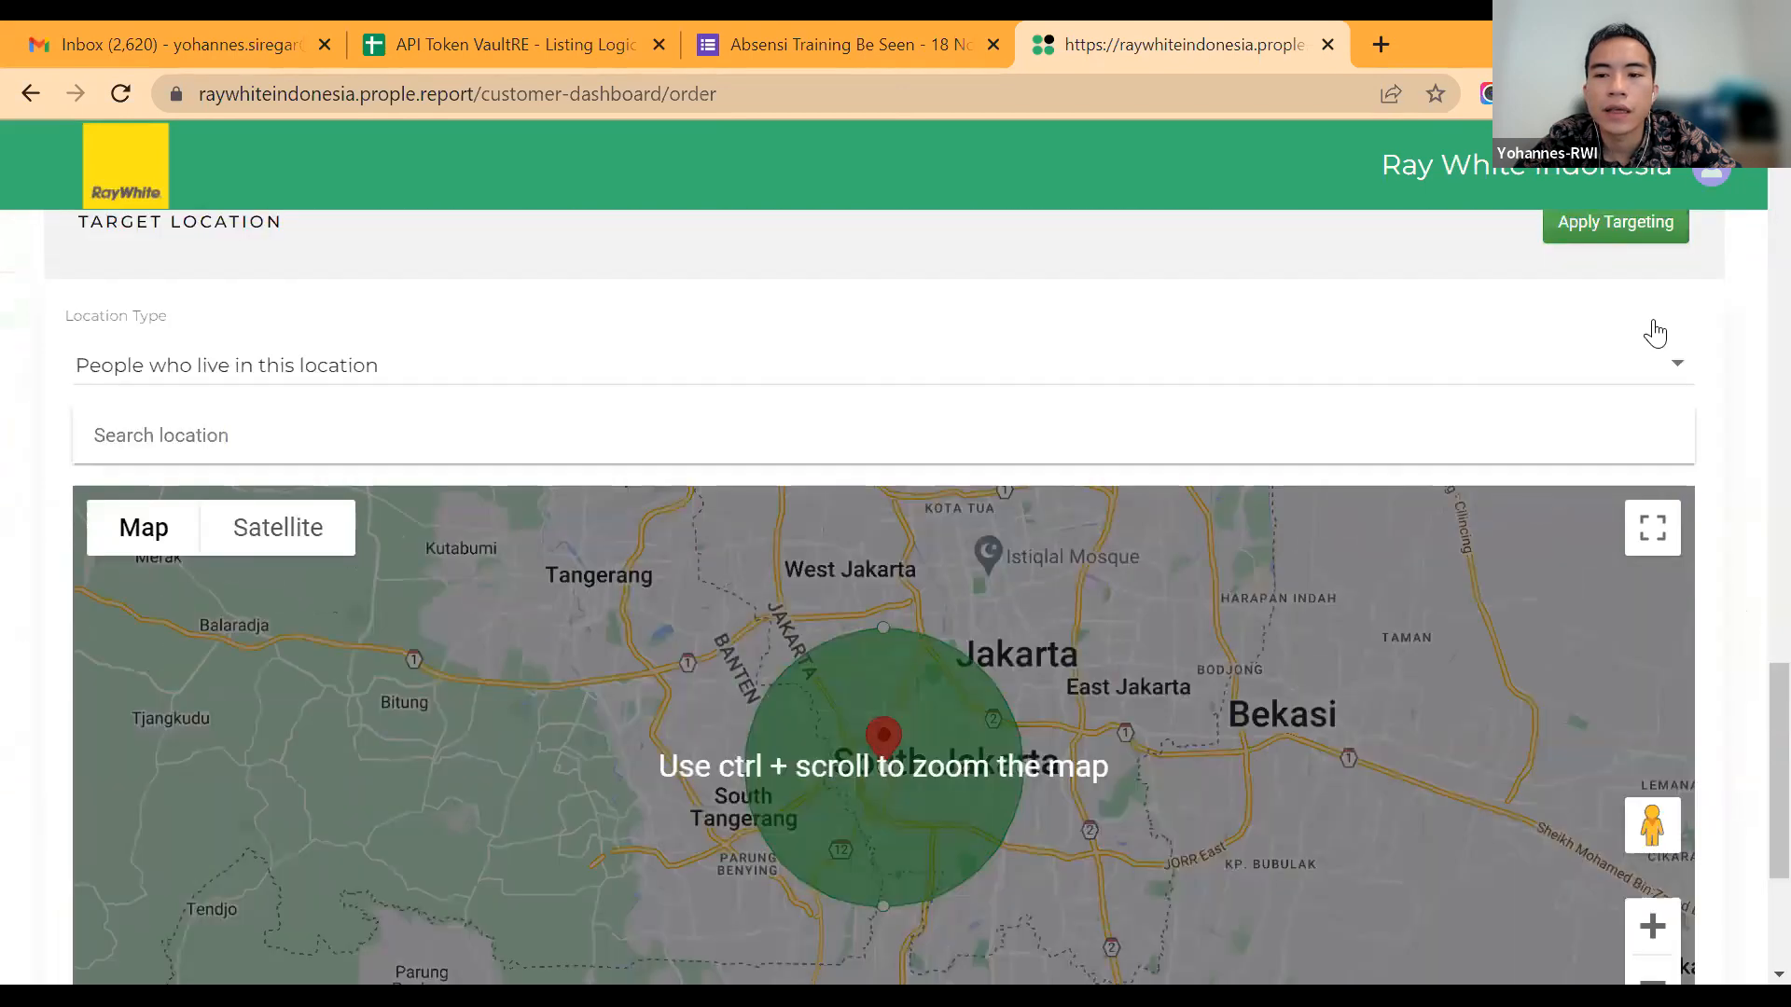
scroll(1652, 334, up, 1)
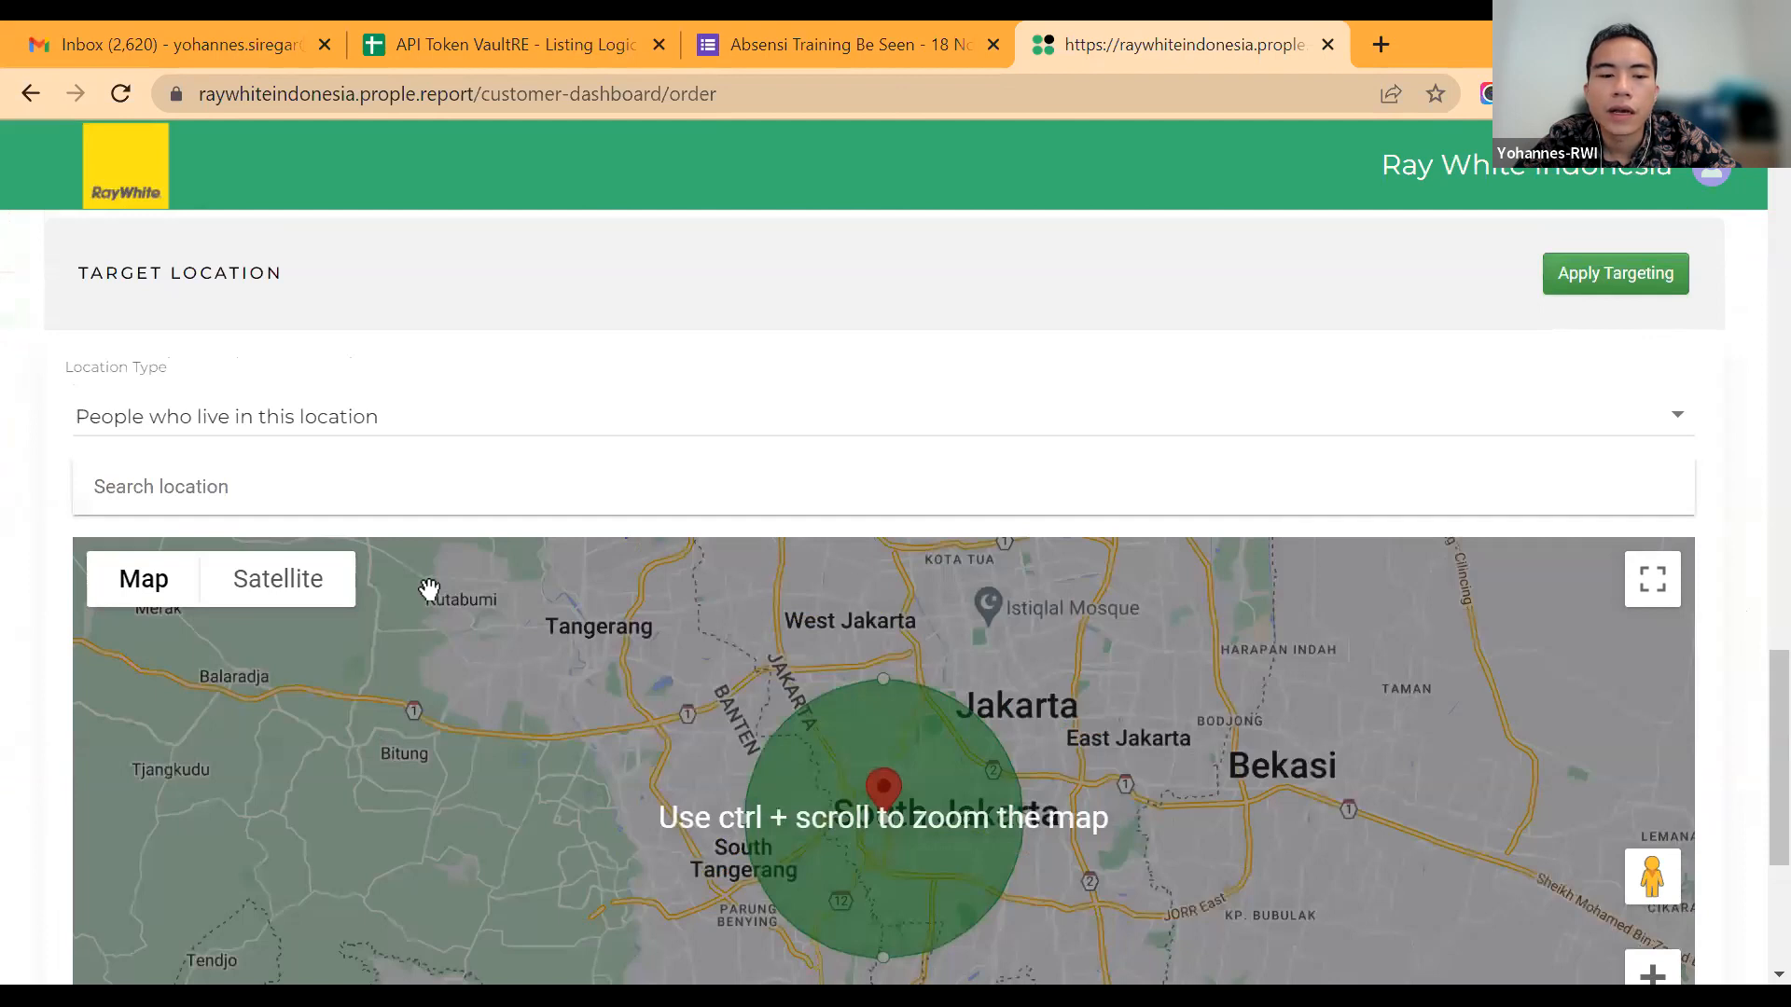
scroll(53, 564, up, 1)
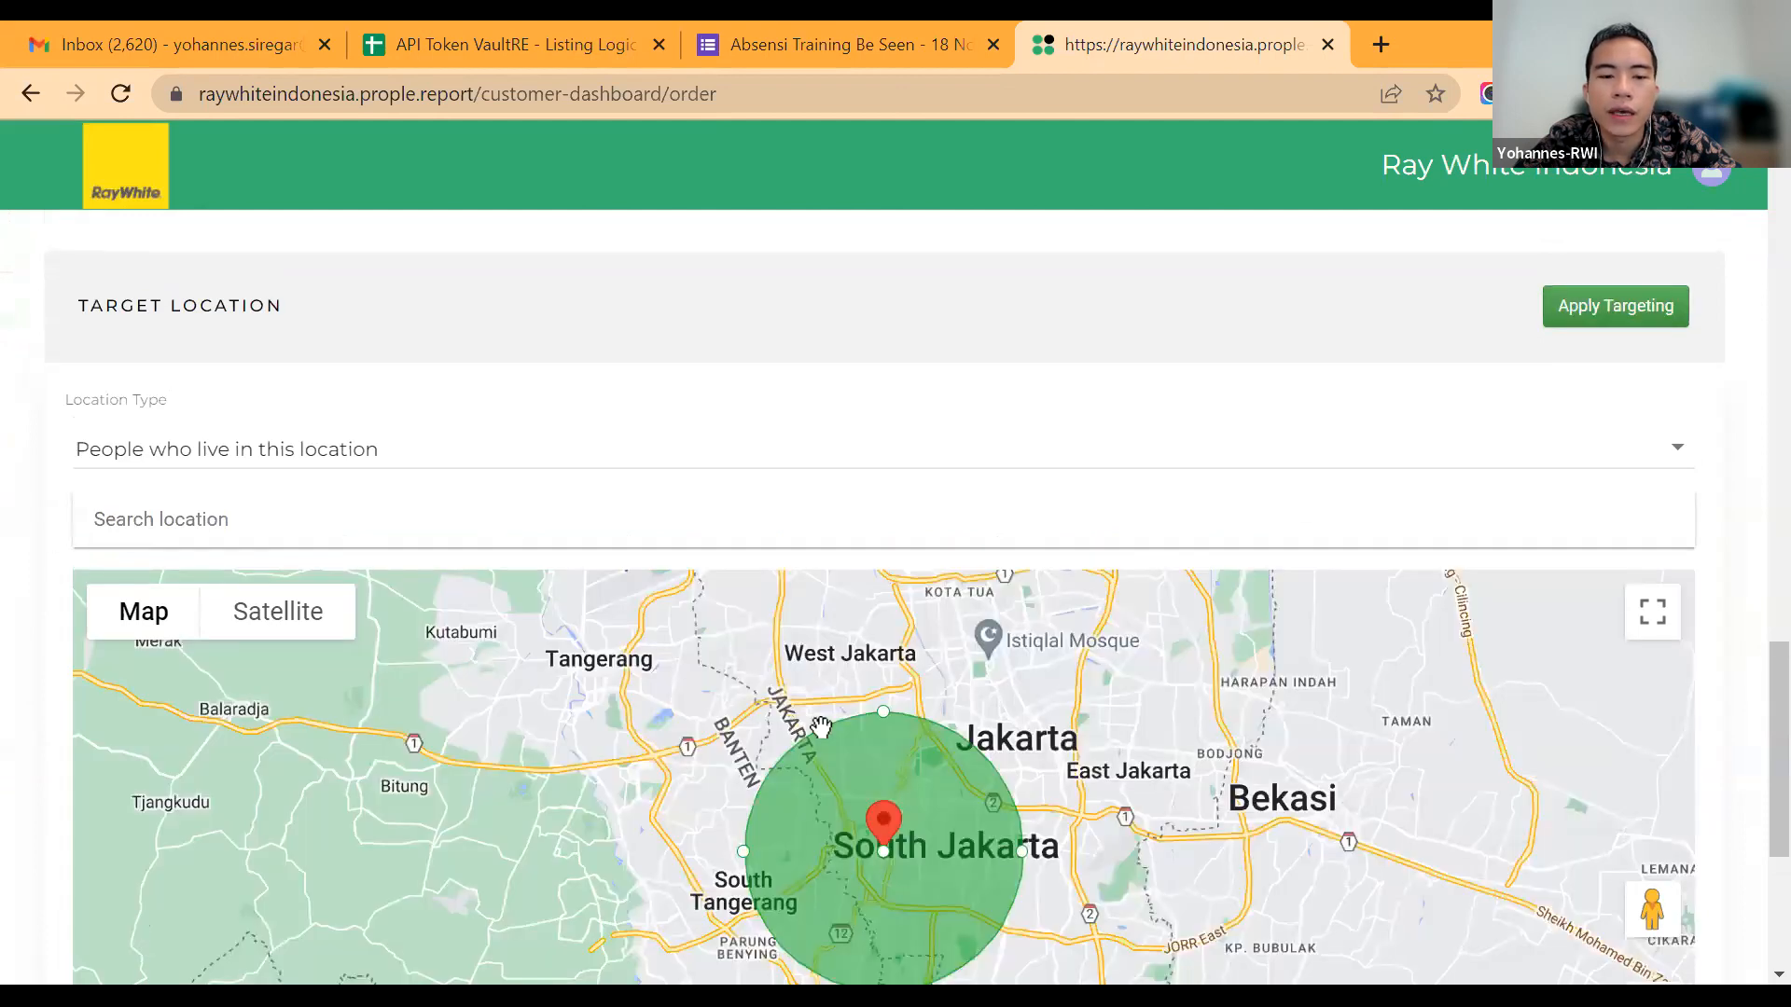
Step: Check the image campaign's target location, age range, notification recipients, ad text, lead generation form settings and newsfeed ad preview
scroll(1689, 479, down, 1)
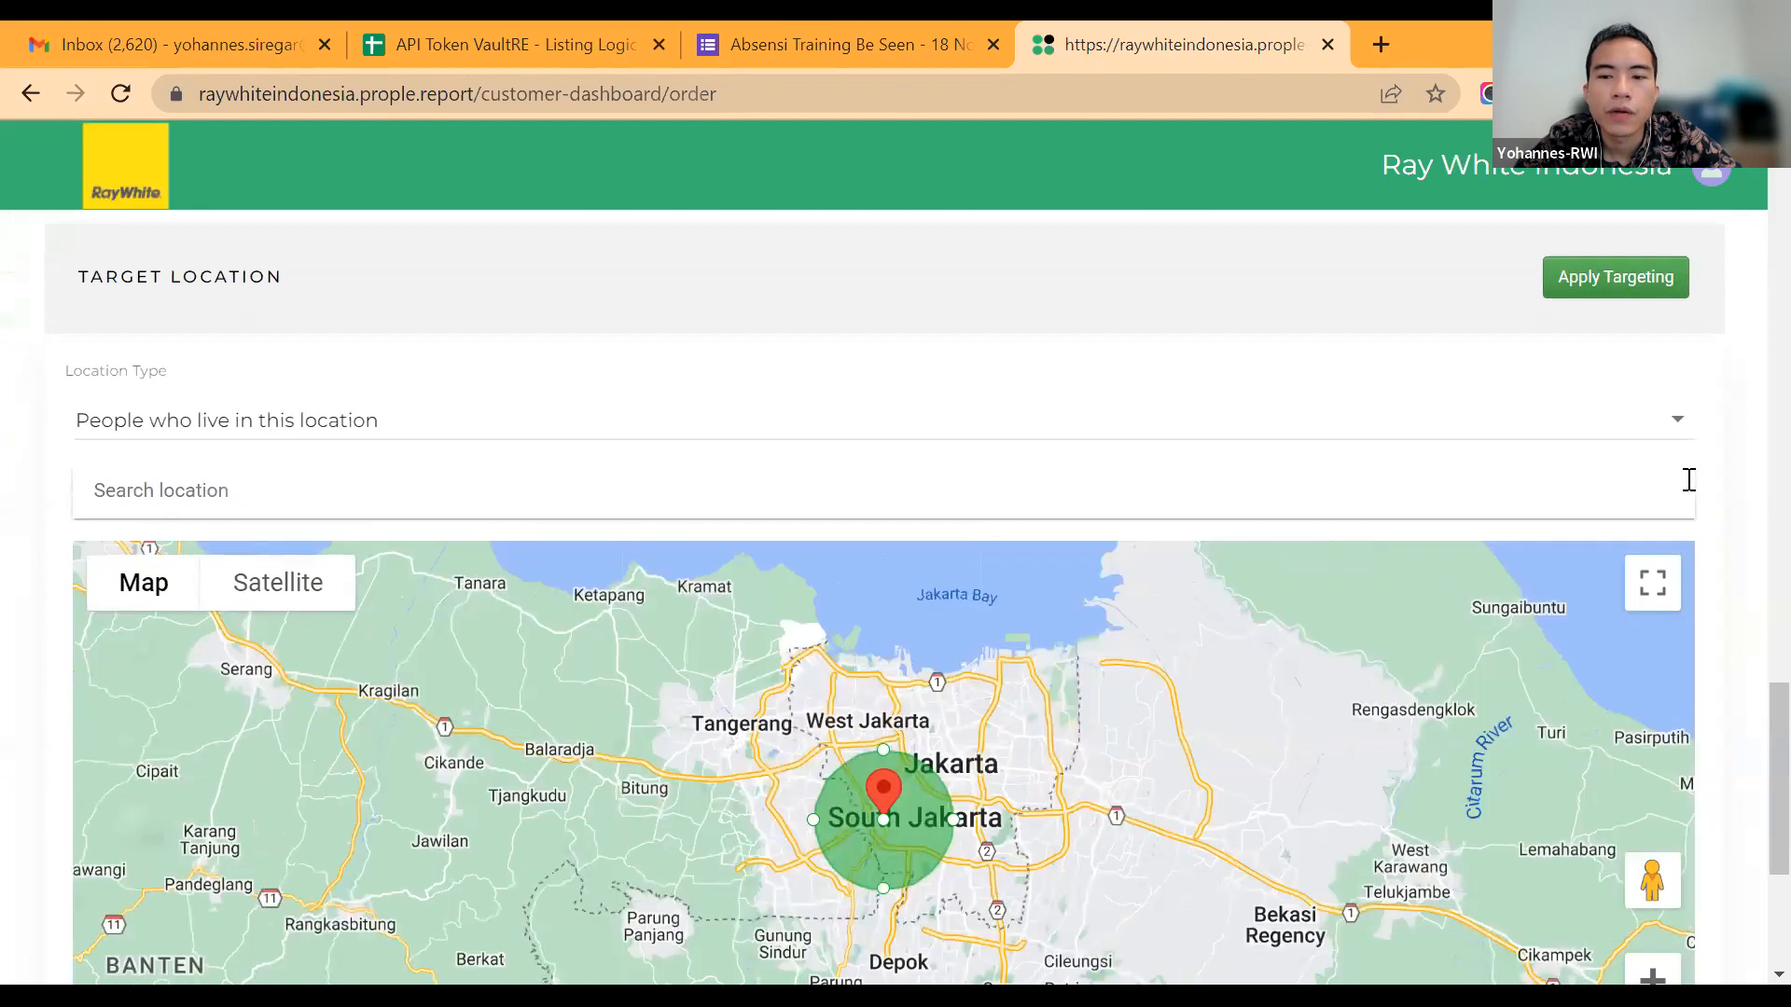
scroll(1689, 479, up, 3)
scroll(1688, 480, up, 6)
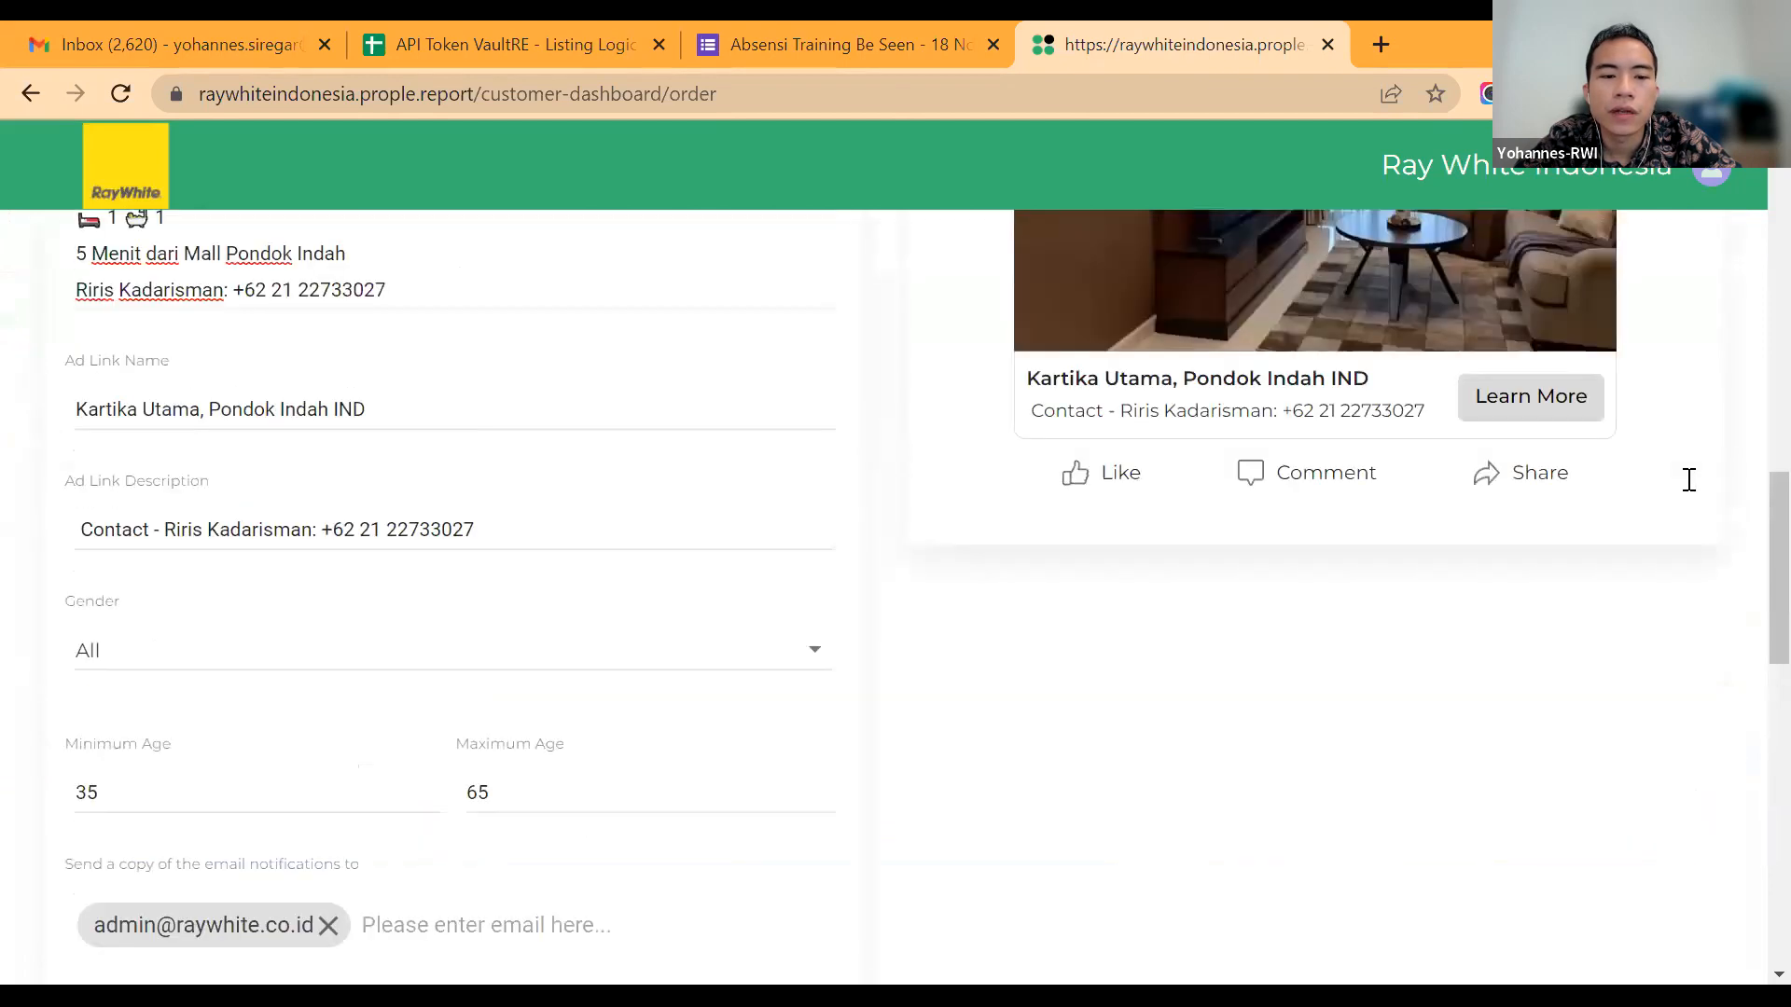
scroll(1688, 479, up, 3)
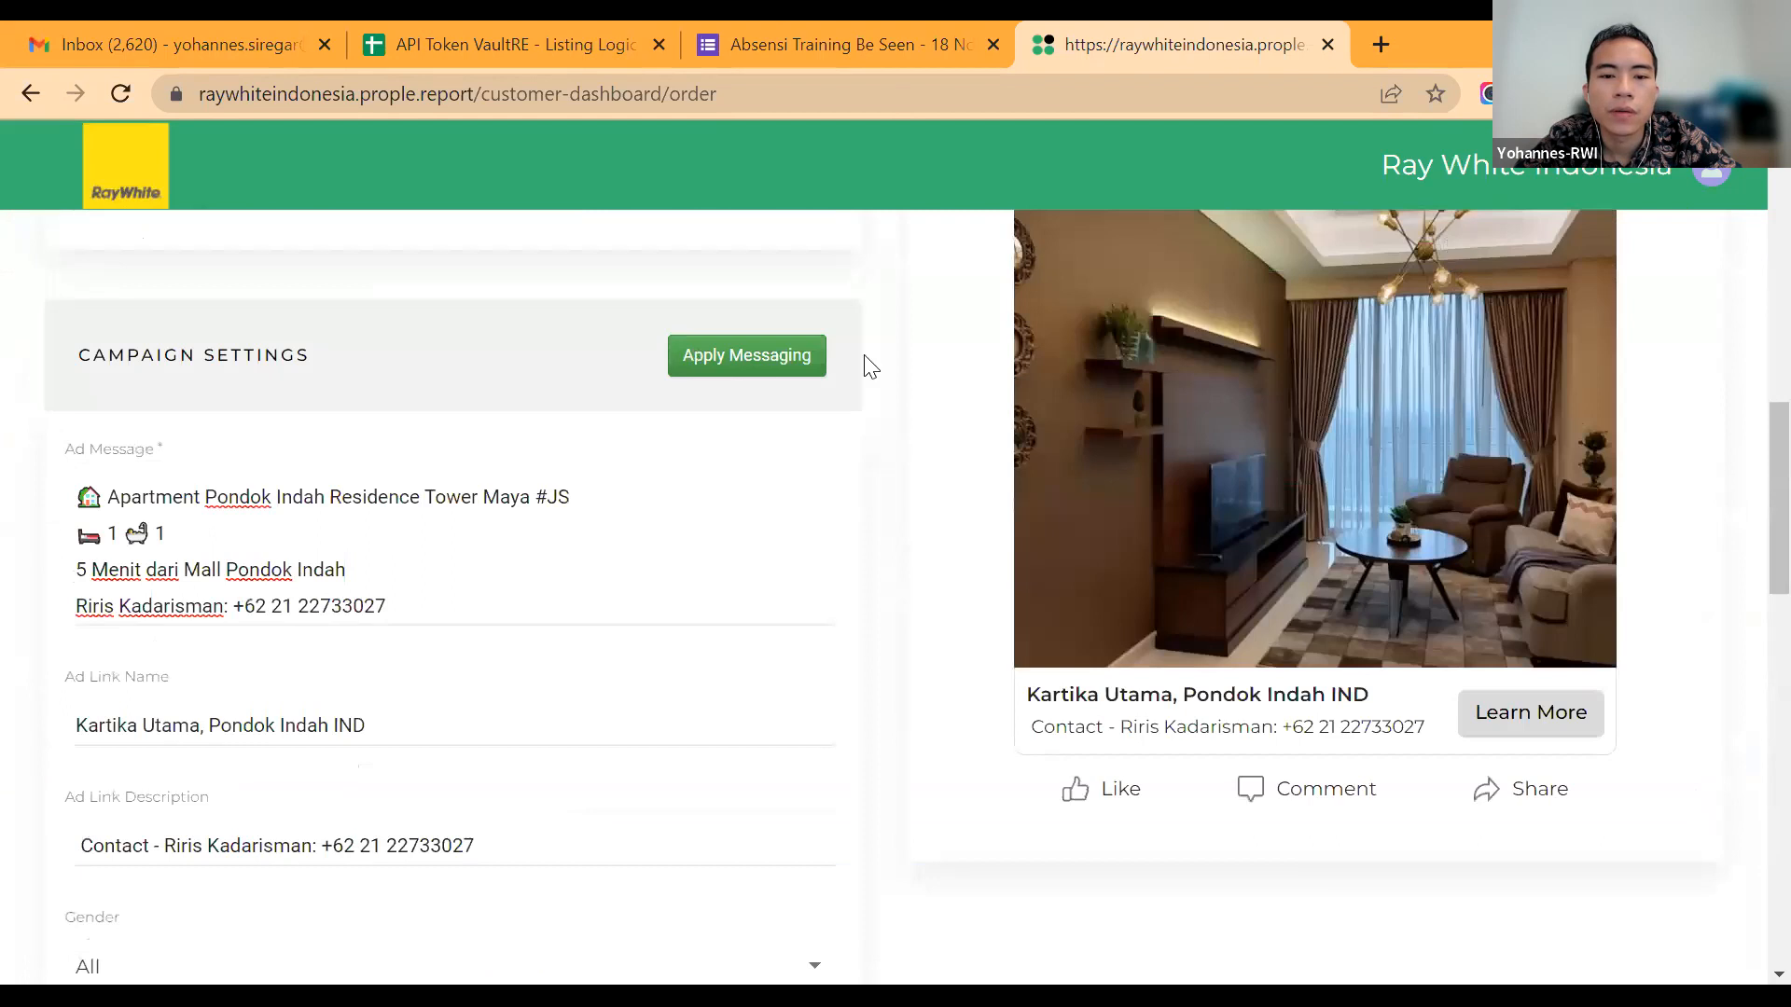
scroll(917, 520, down, 2)
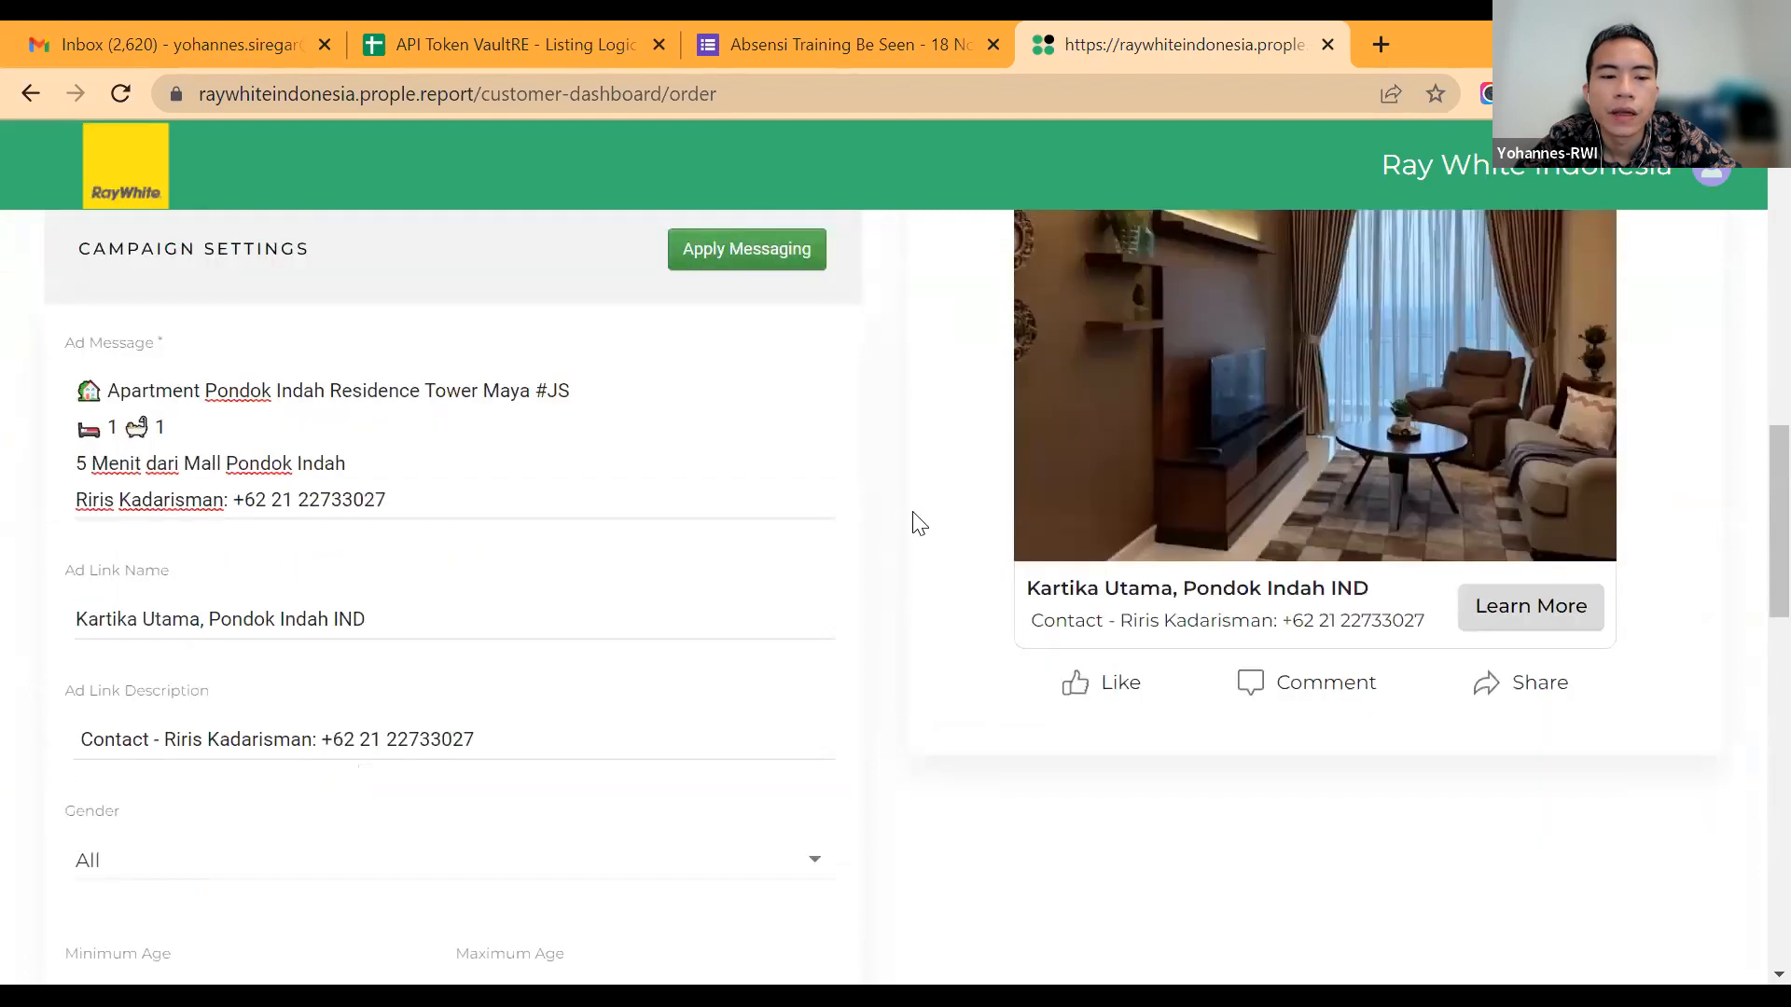
scroll(917, 521, down, 4)
scroll(917, 521, up, 10)
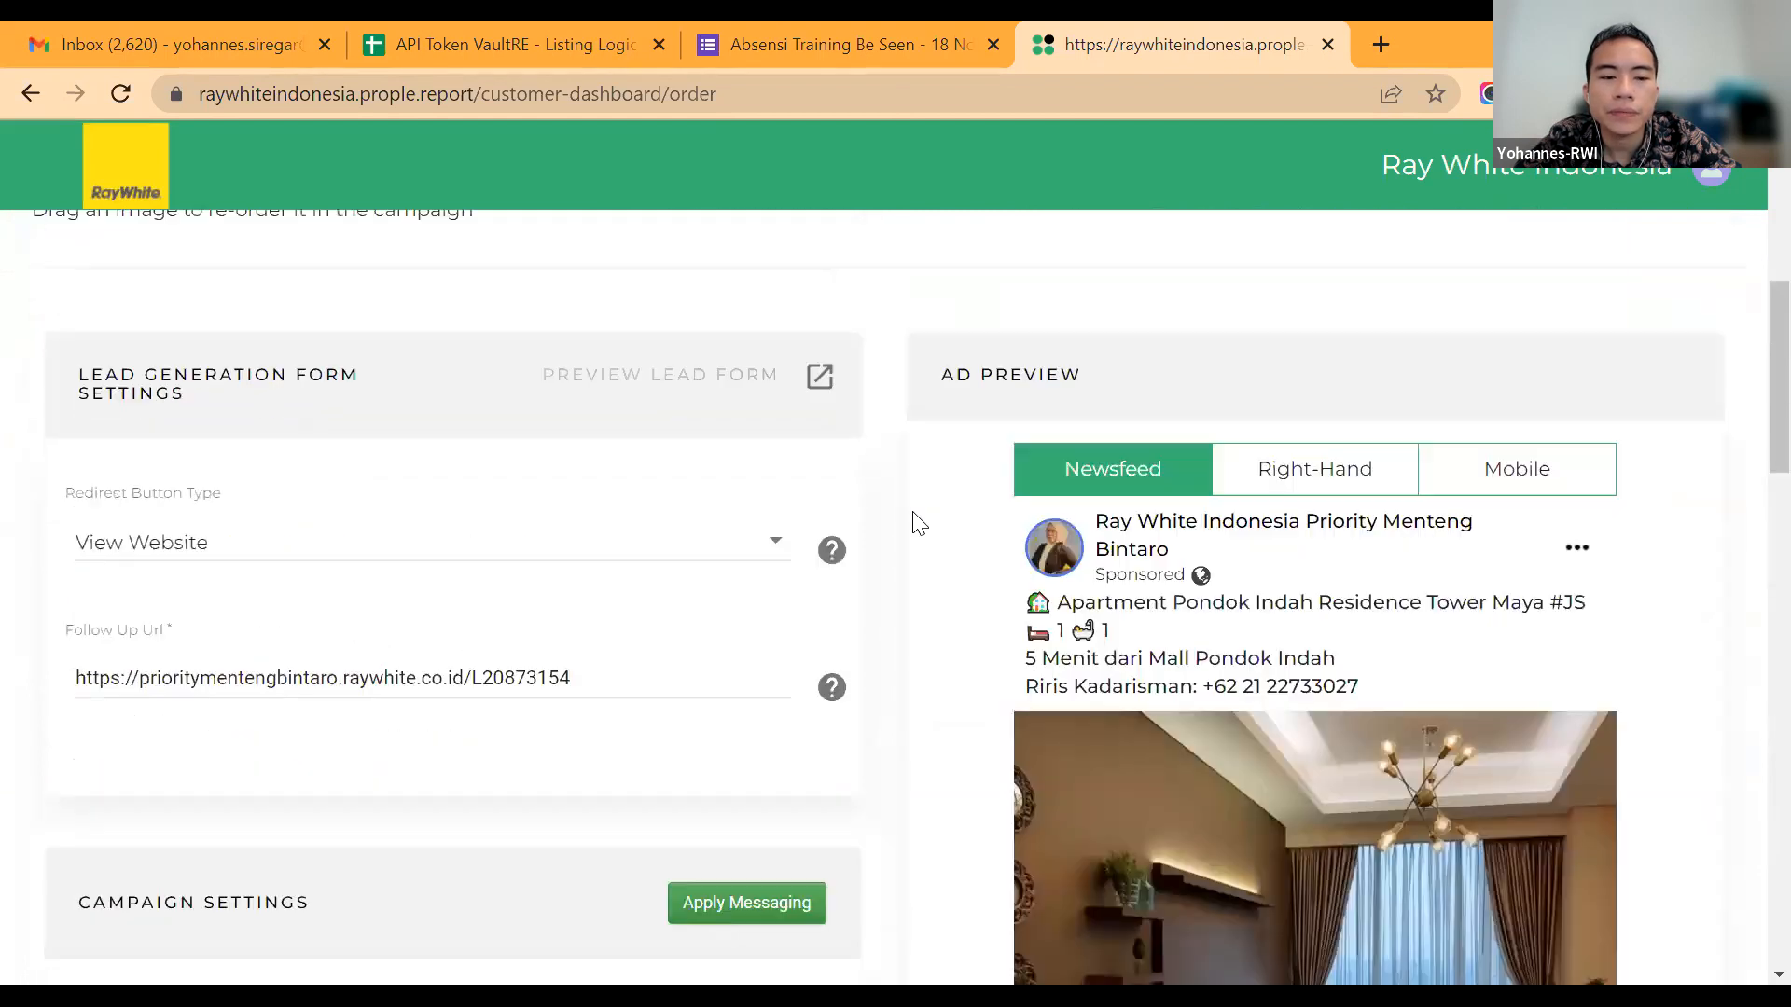
scroll(917, 521, down, 1)
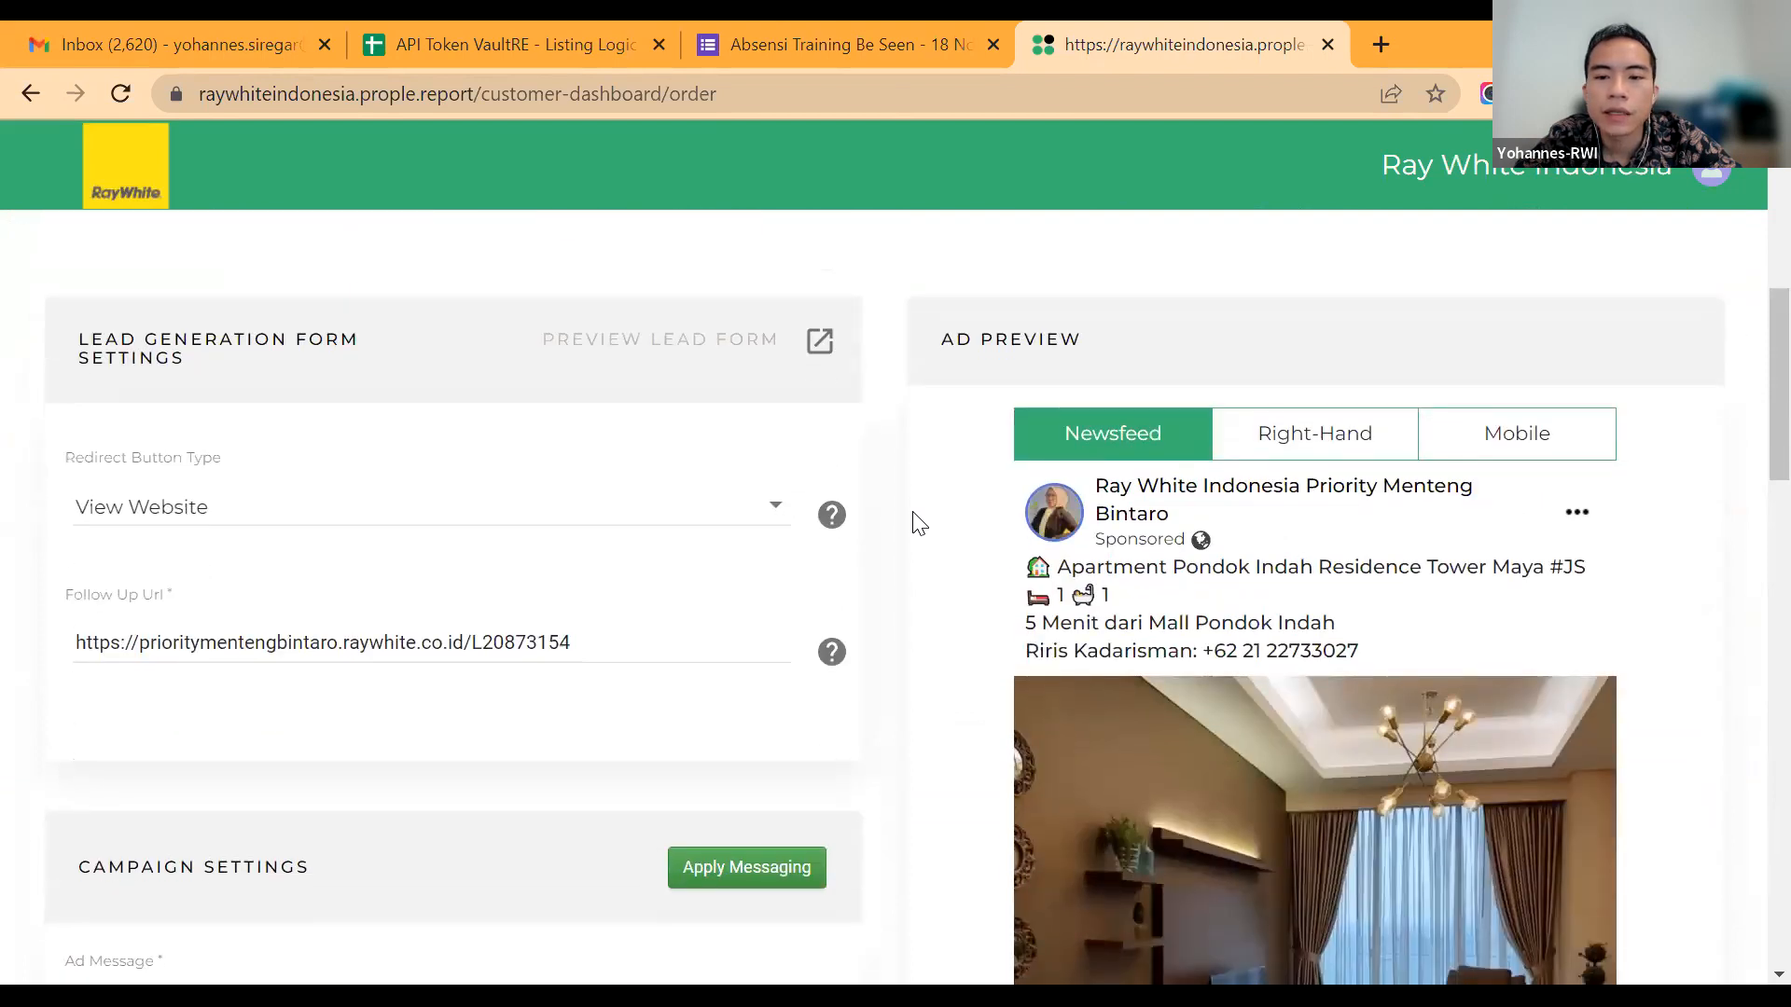
scroll(911, 519, down, 2)
scroll(1248, 579, up, 4)
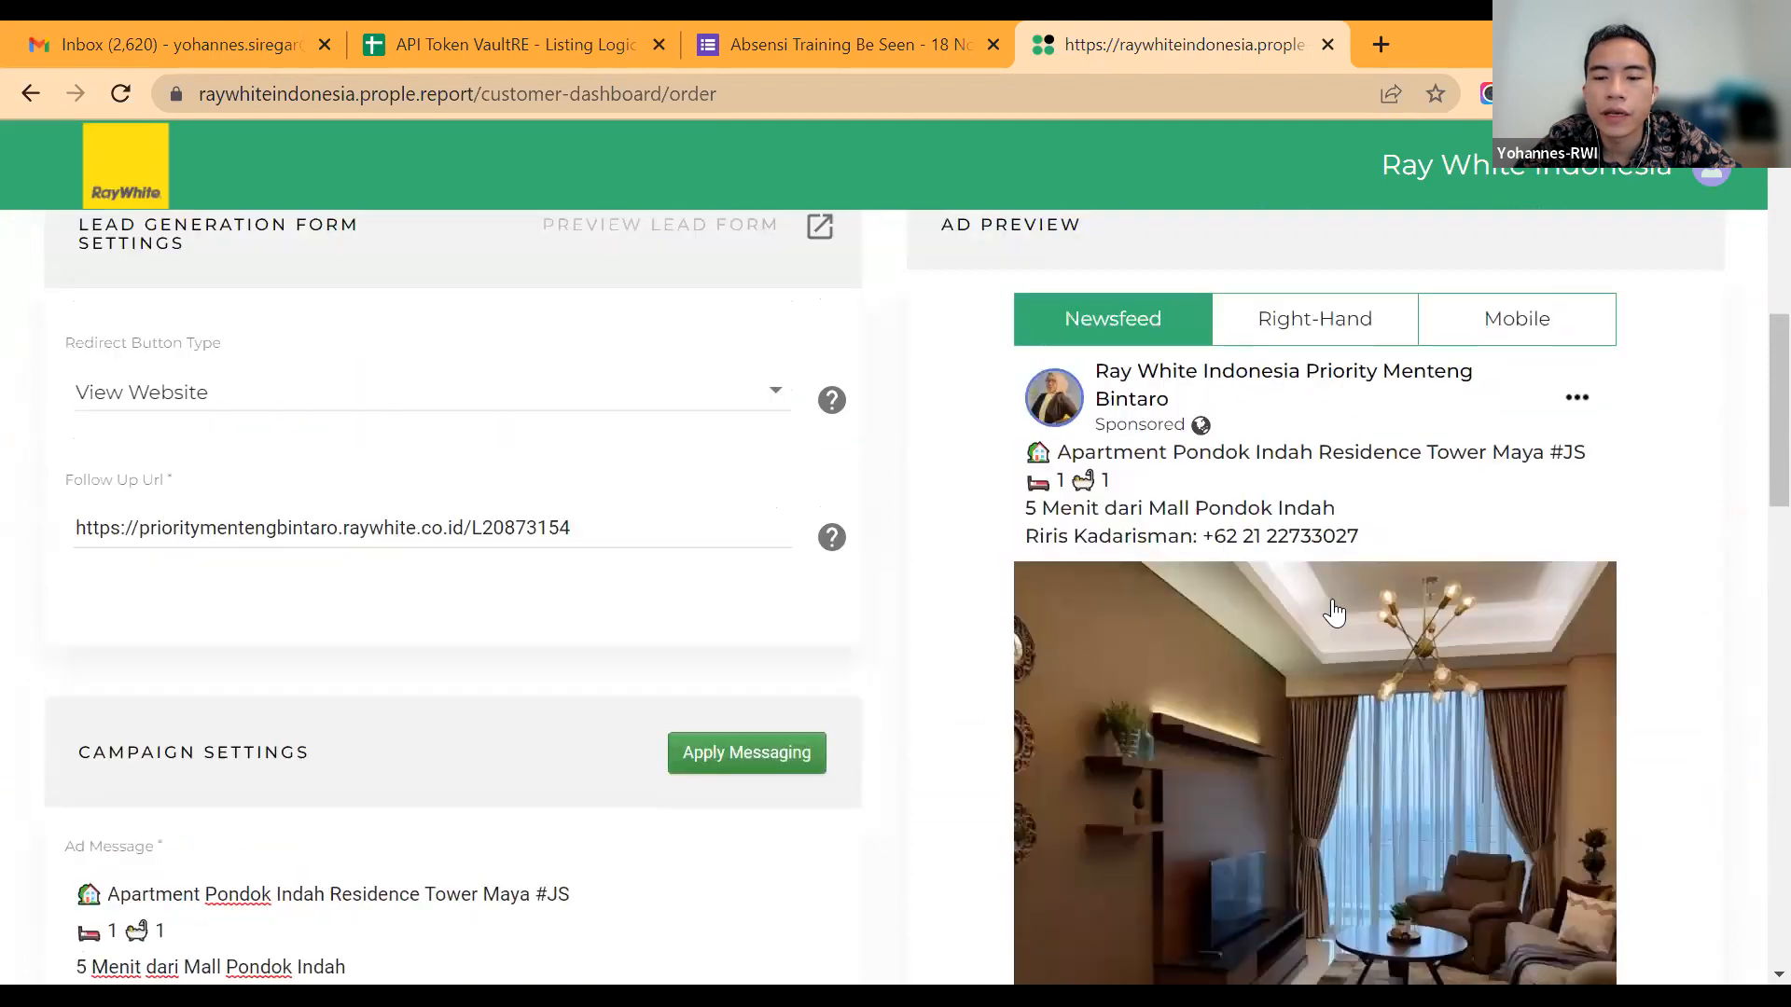
Step: Preview the image campaign's ad in the Right-Hand and Mobile placements
click(1326, 606)
scroll(1483, 374, down, 3)
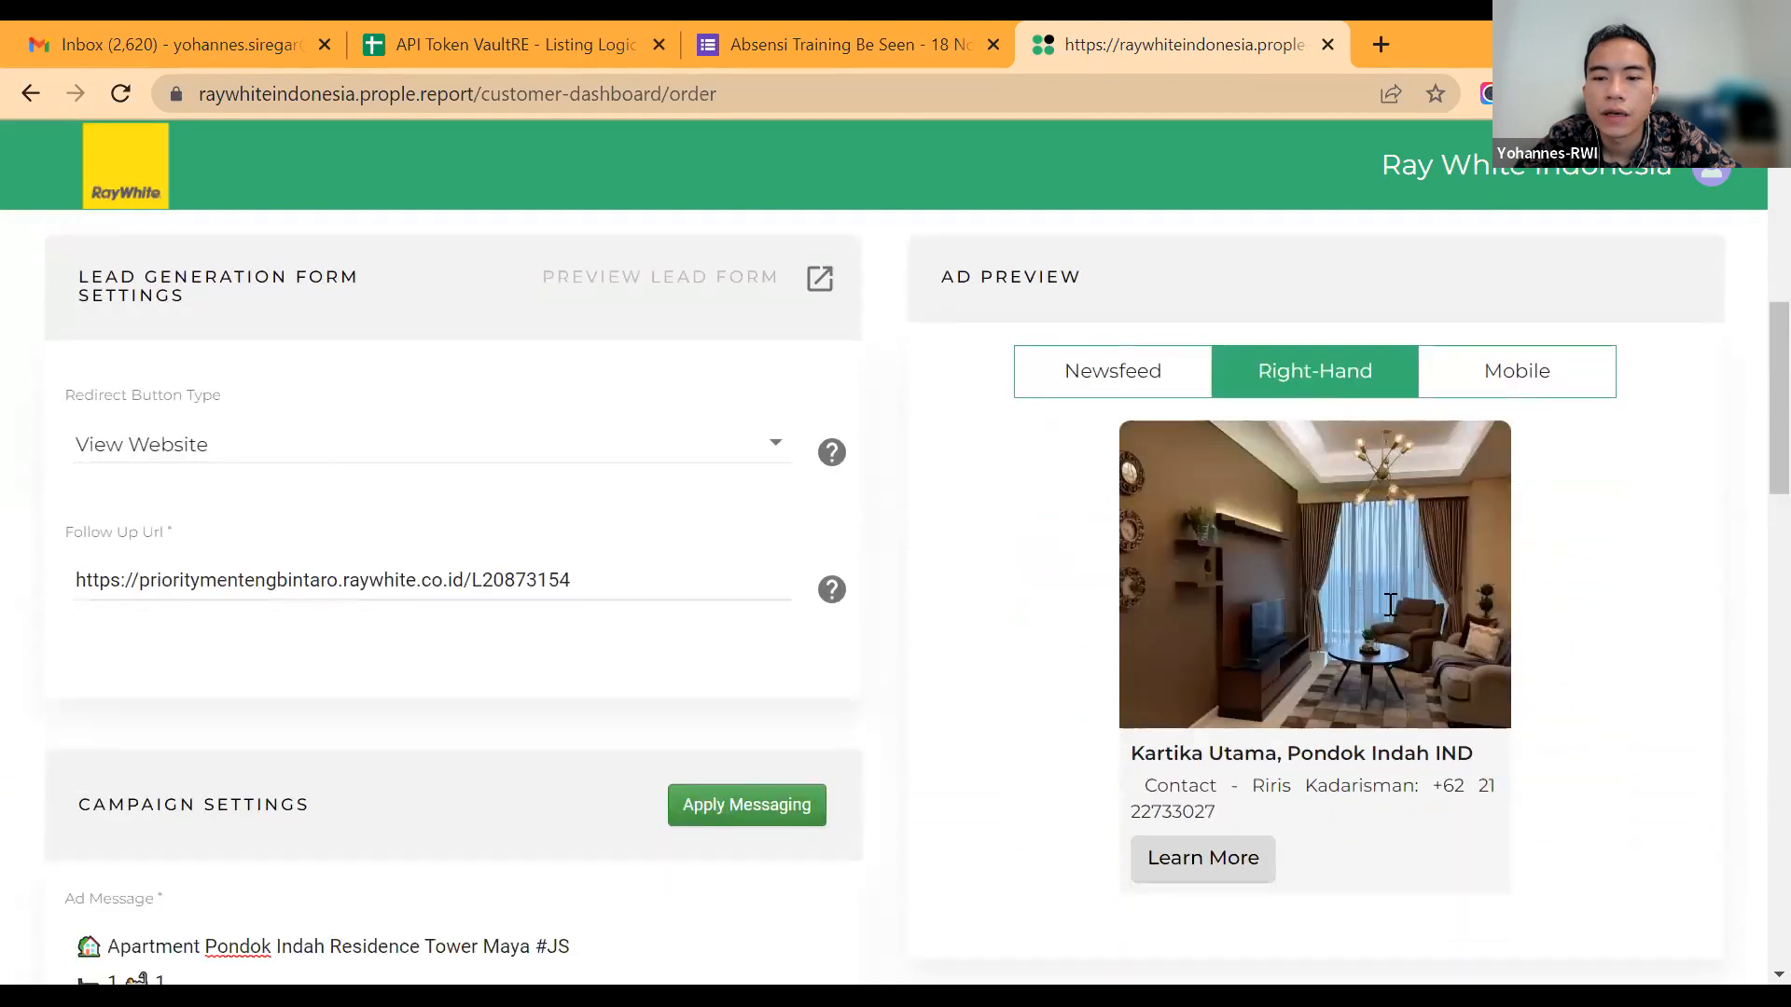
click(1498, 375)
scroll(1189, 430, down, 1)
scroll(1161, 474, down, 2)
scroll(1258, 473, up, 3)
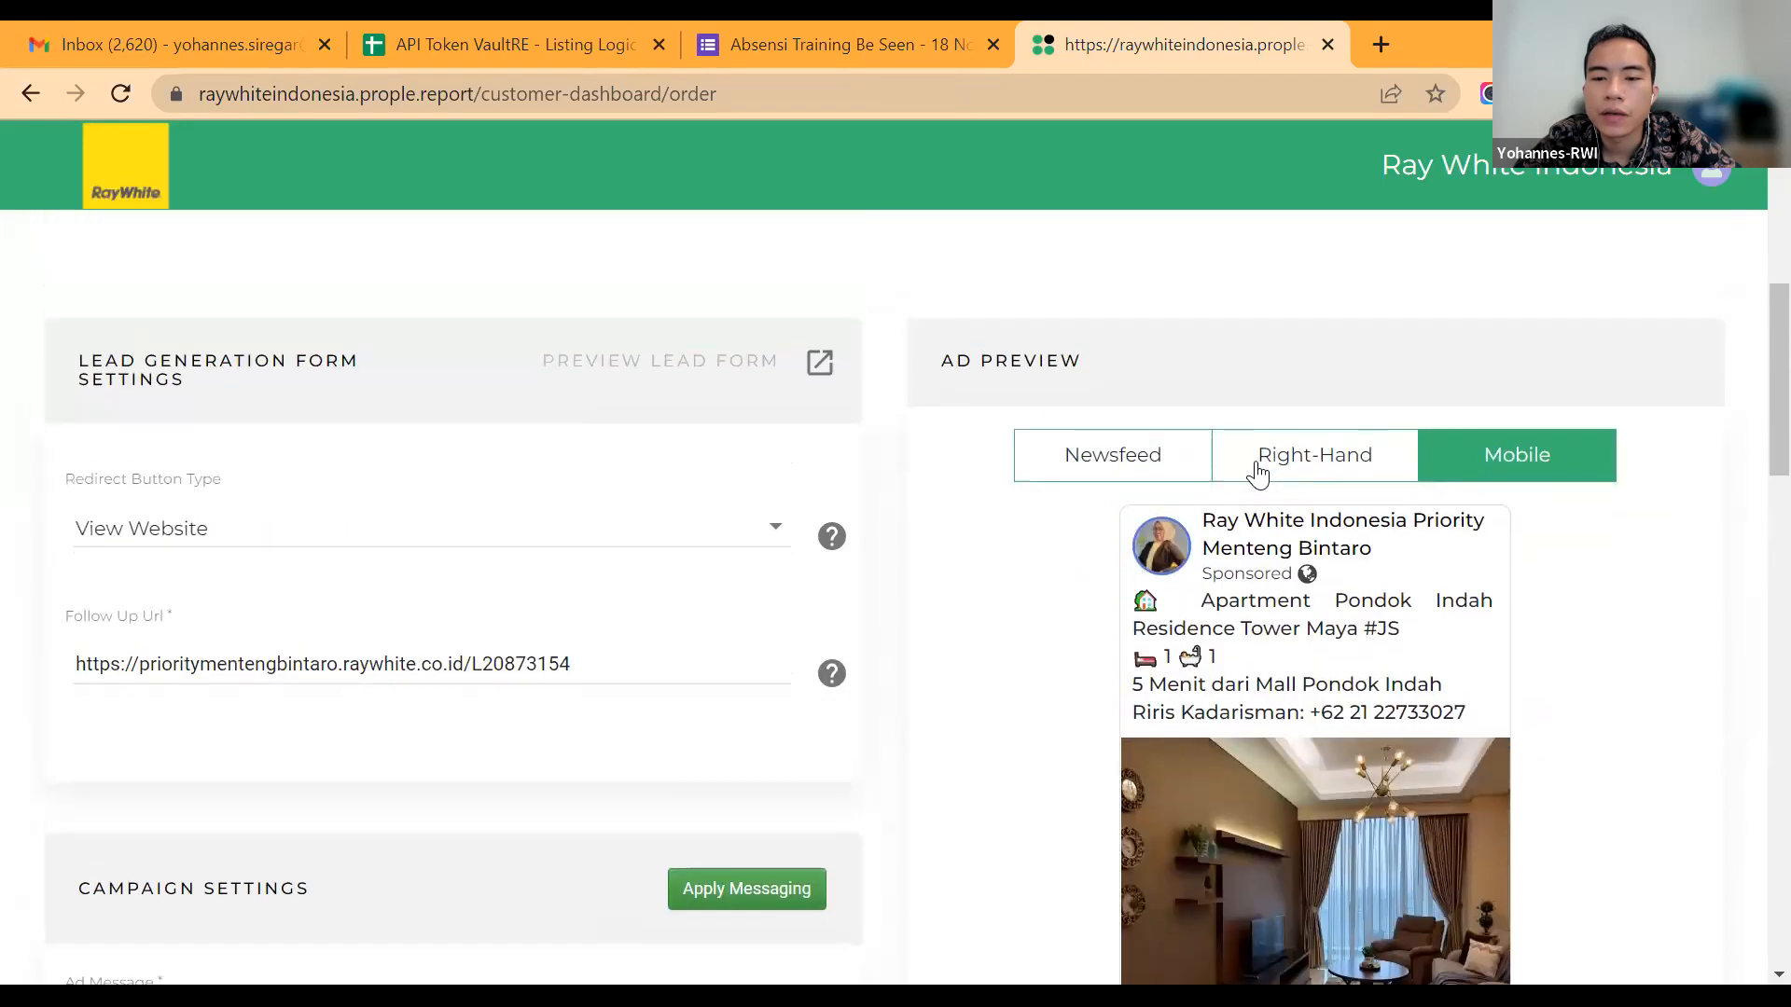
Step: Review the image campaign's newsfeed ad, redirect settings, ad text, audience ages, notification recipients and target location map
scroll(1258, 474, down, 2)
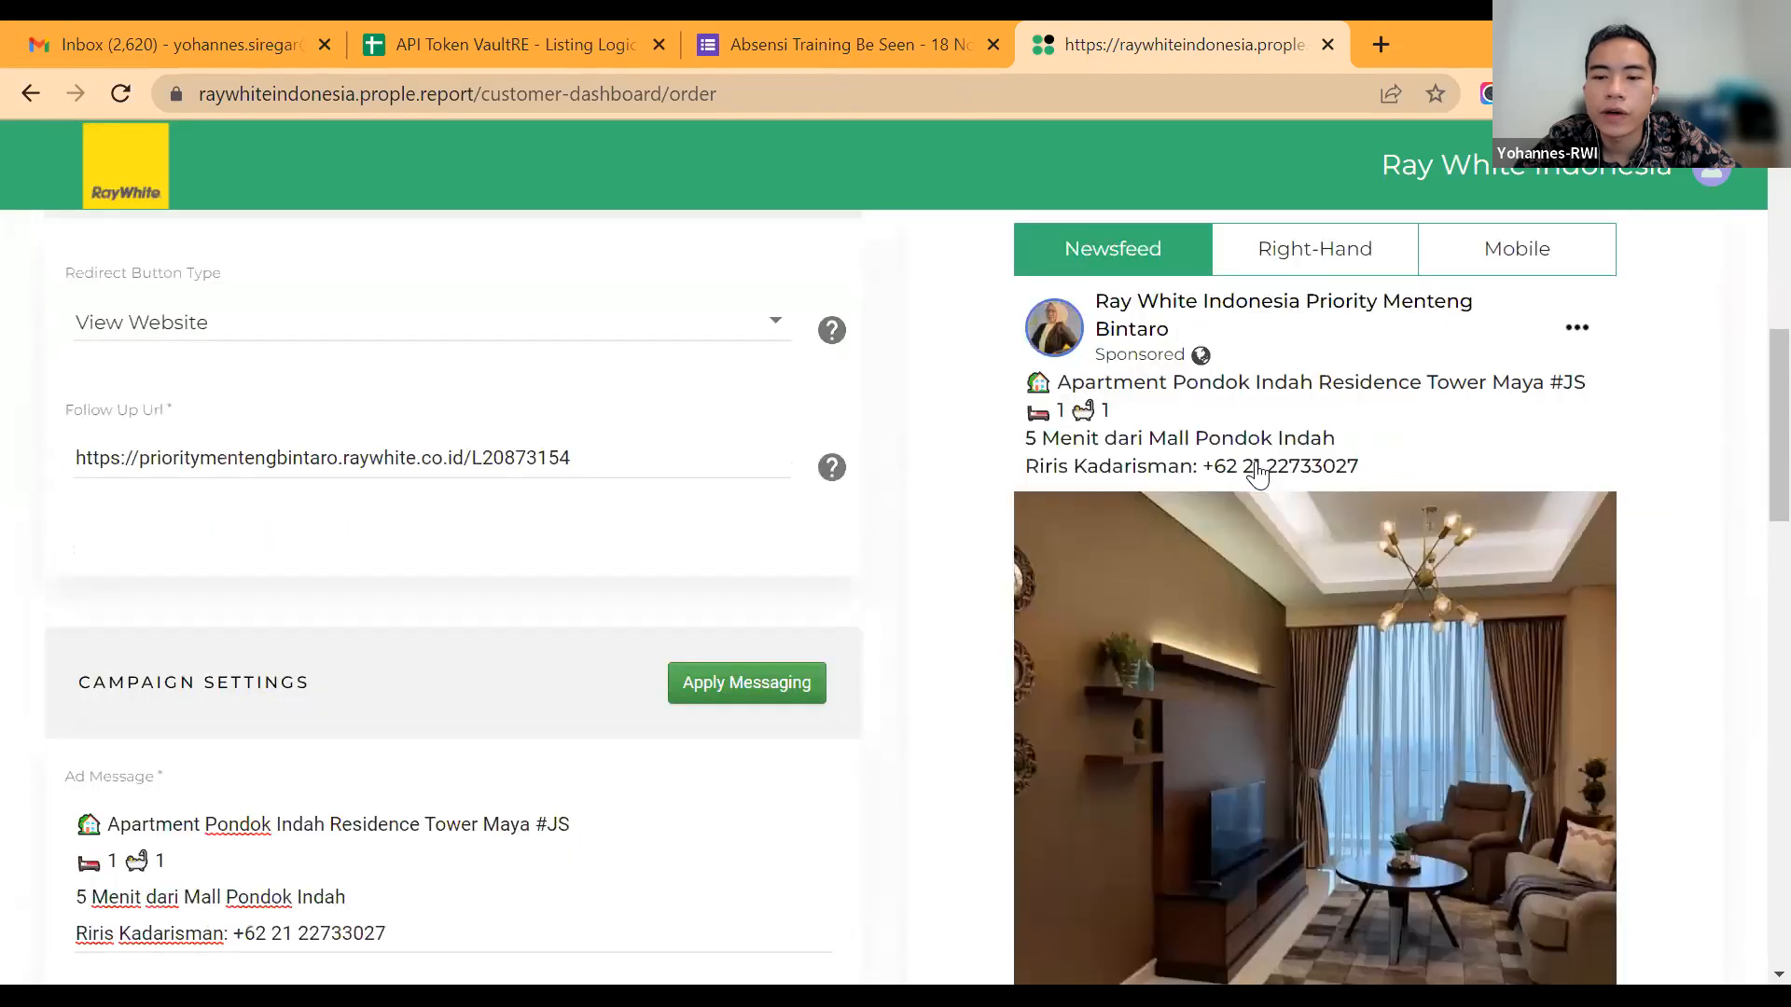
scroll(1258, 474, down, 2)
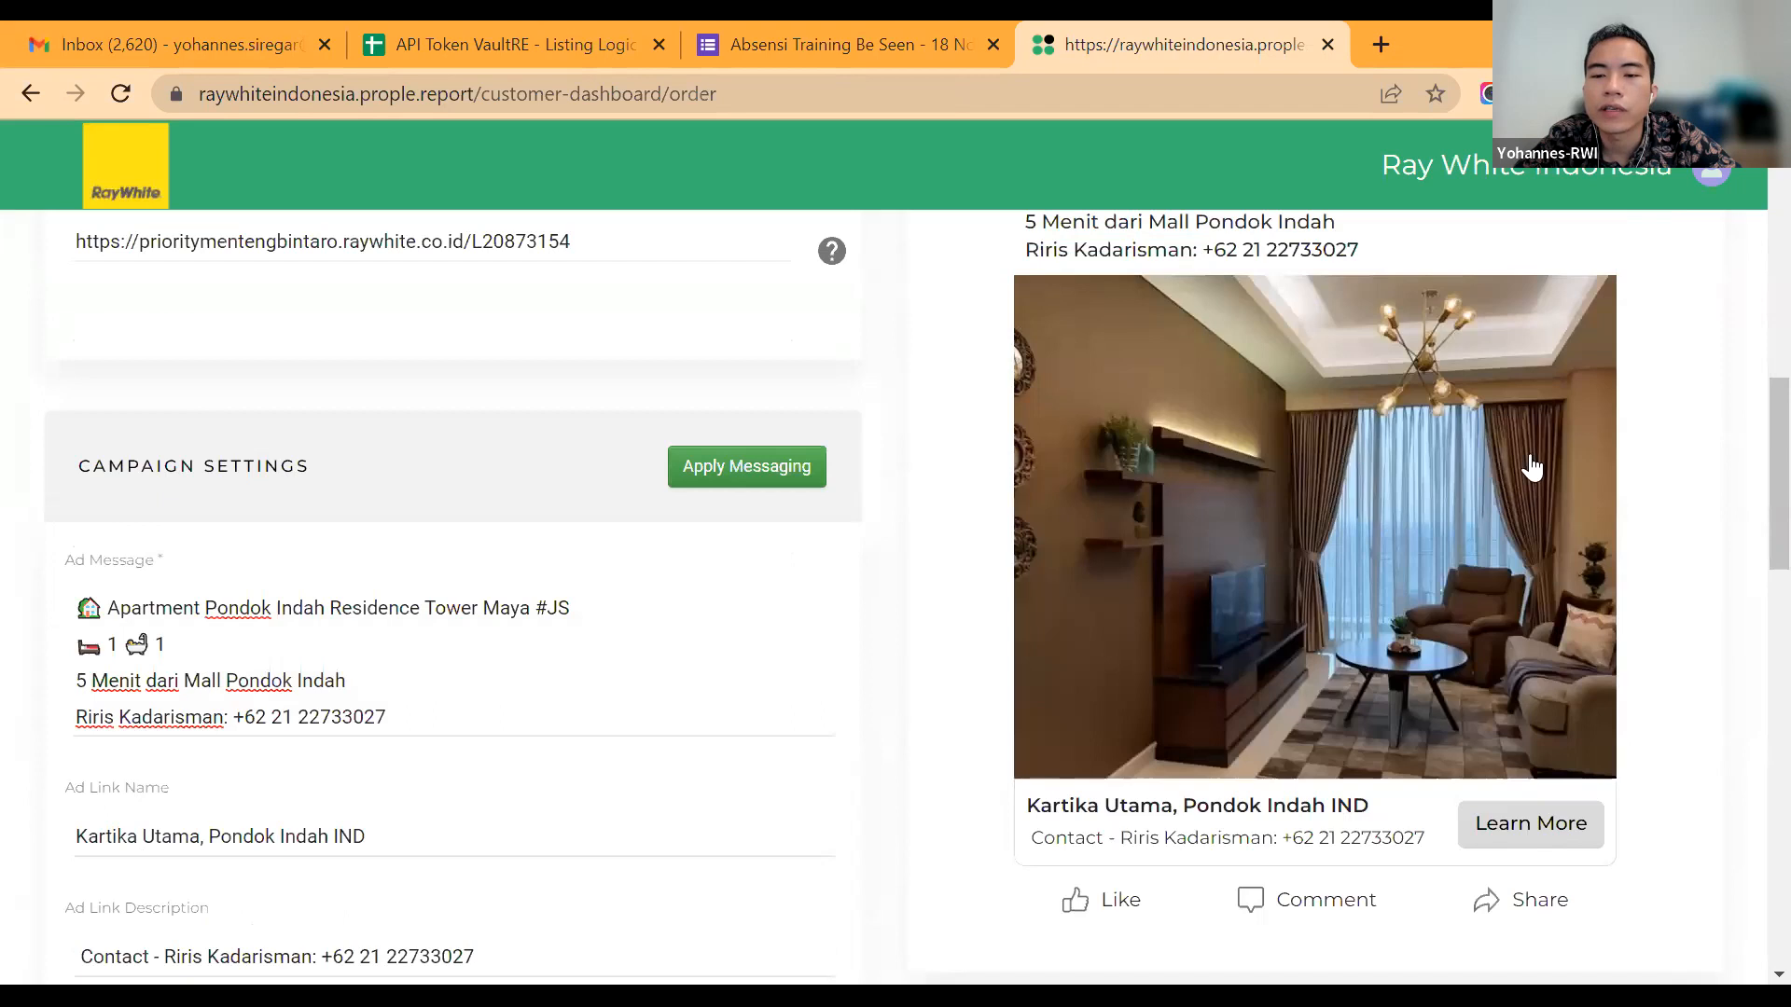
scroll(1445, 448, up, 4)
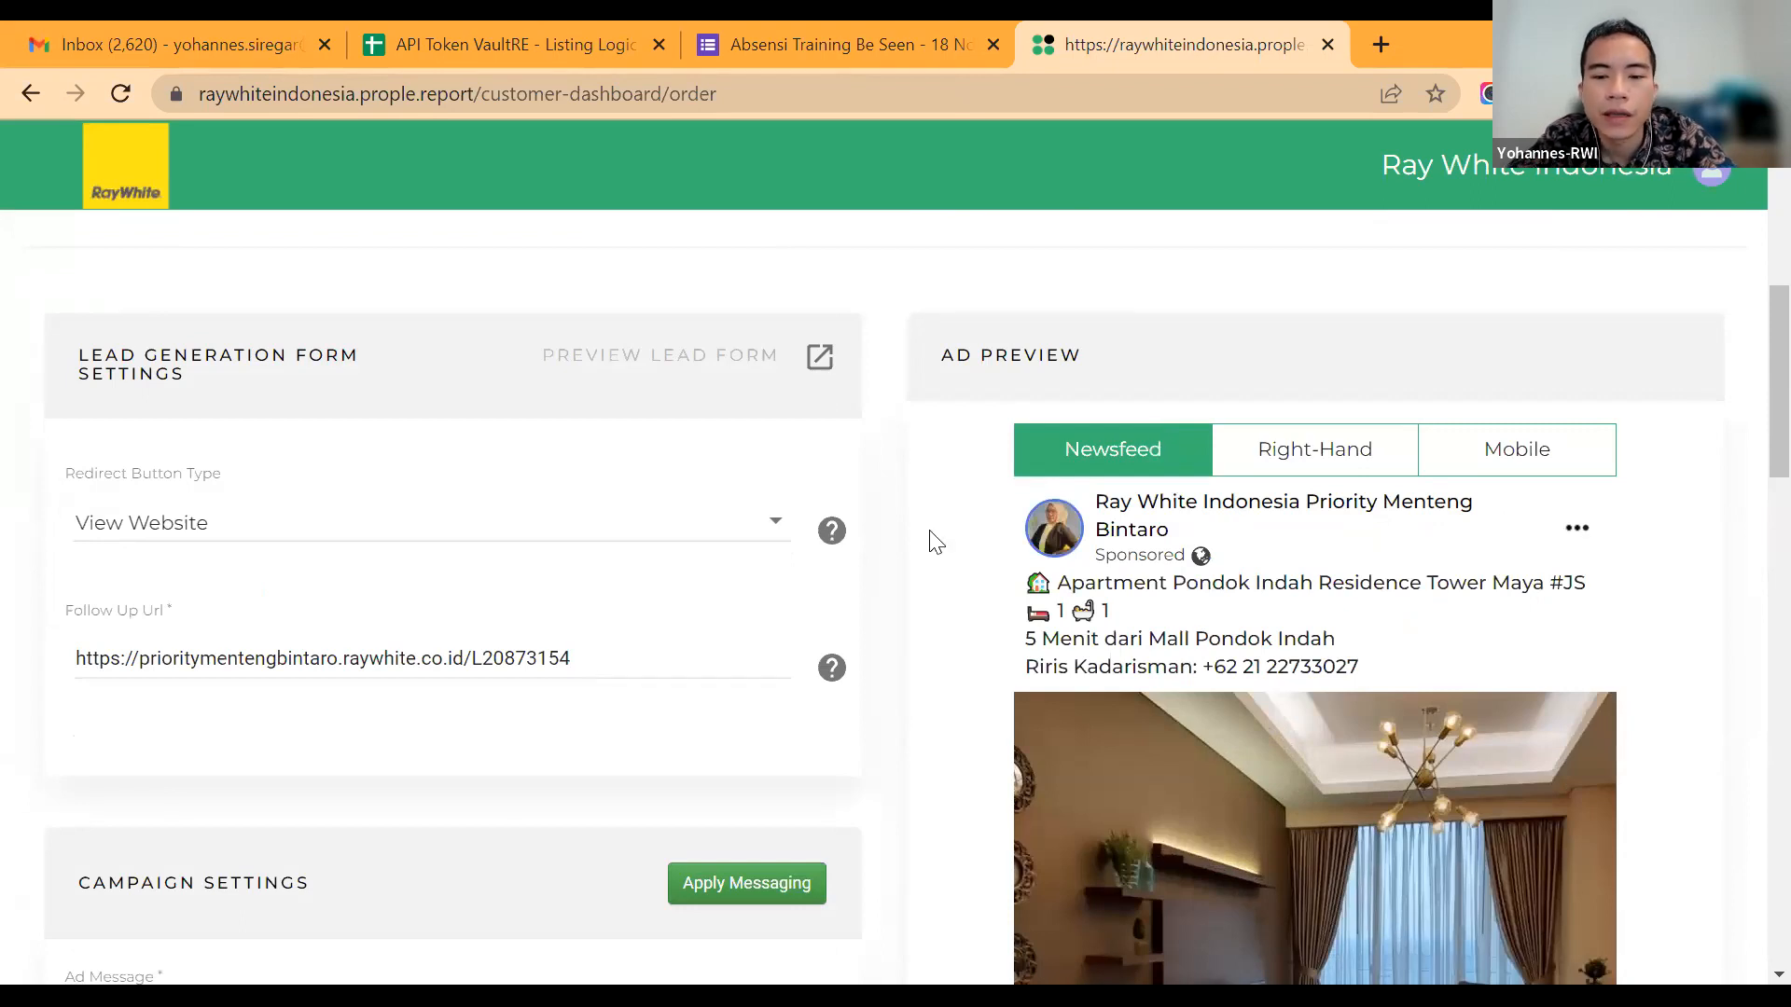
scroll(935, 543, down, 2)
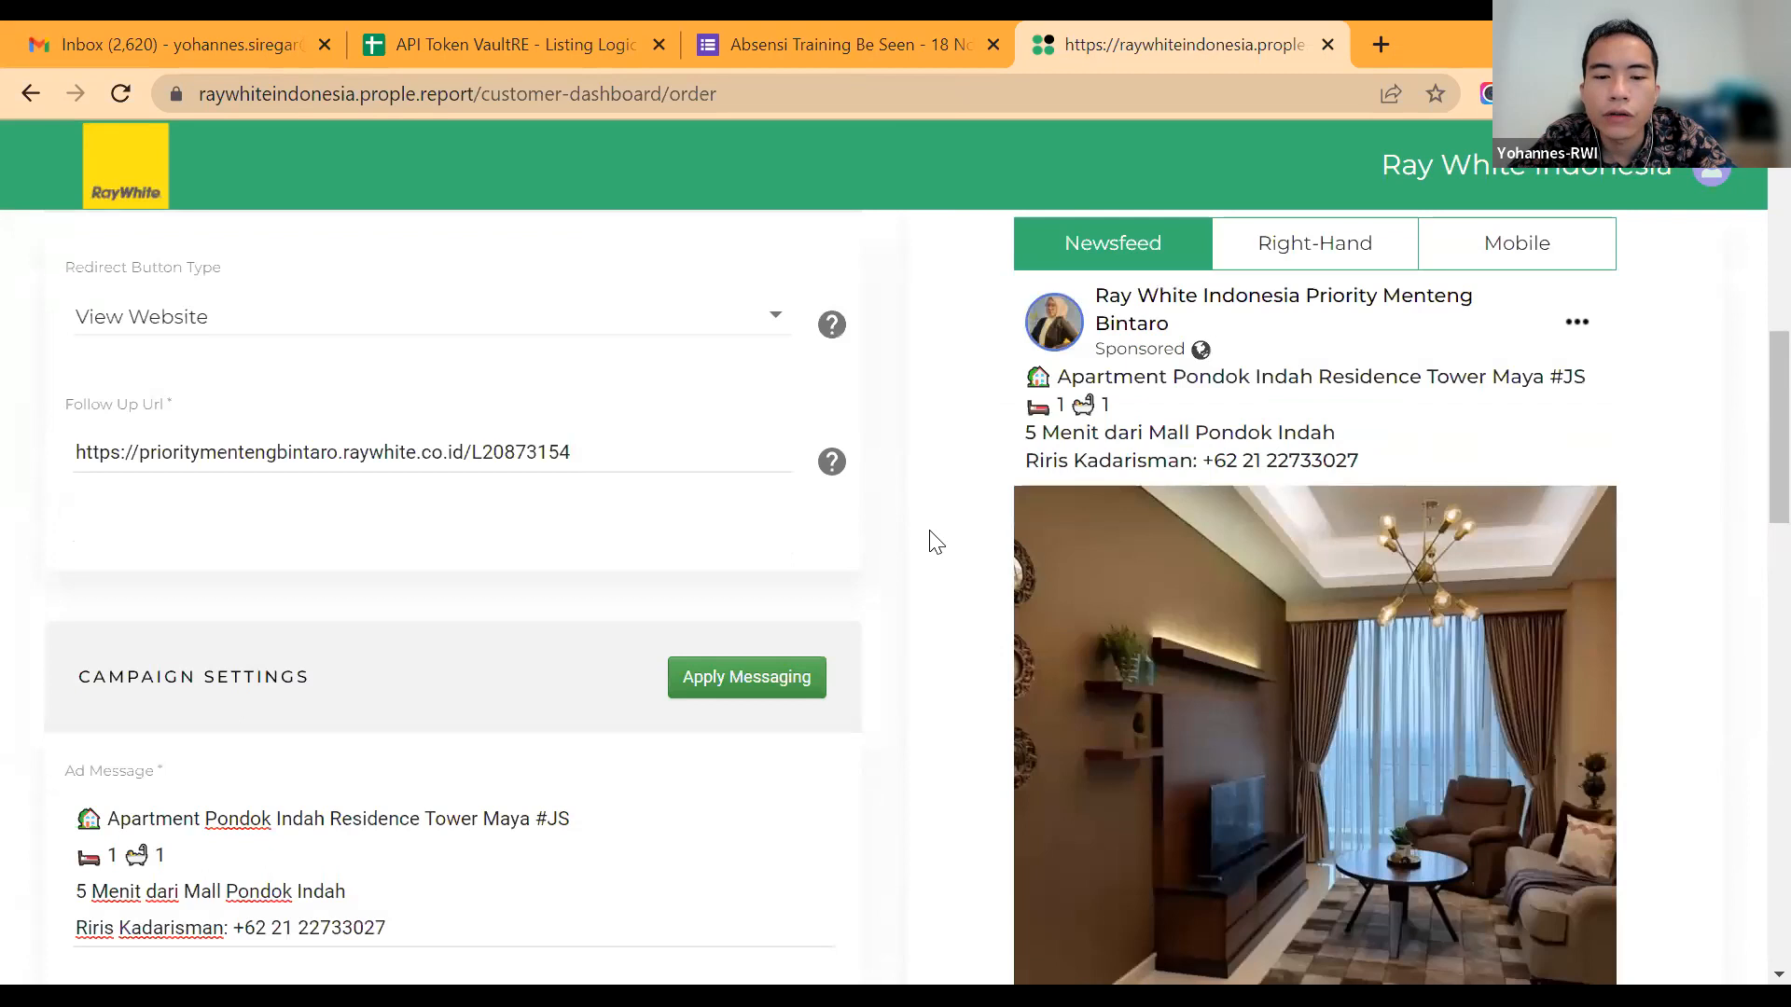
scroll(933, 539, down, 6)
scroll(1151, 632, down, 7)
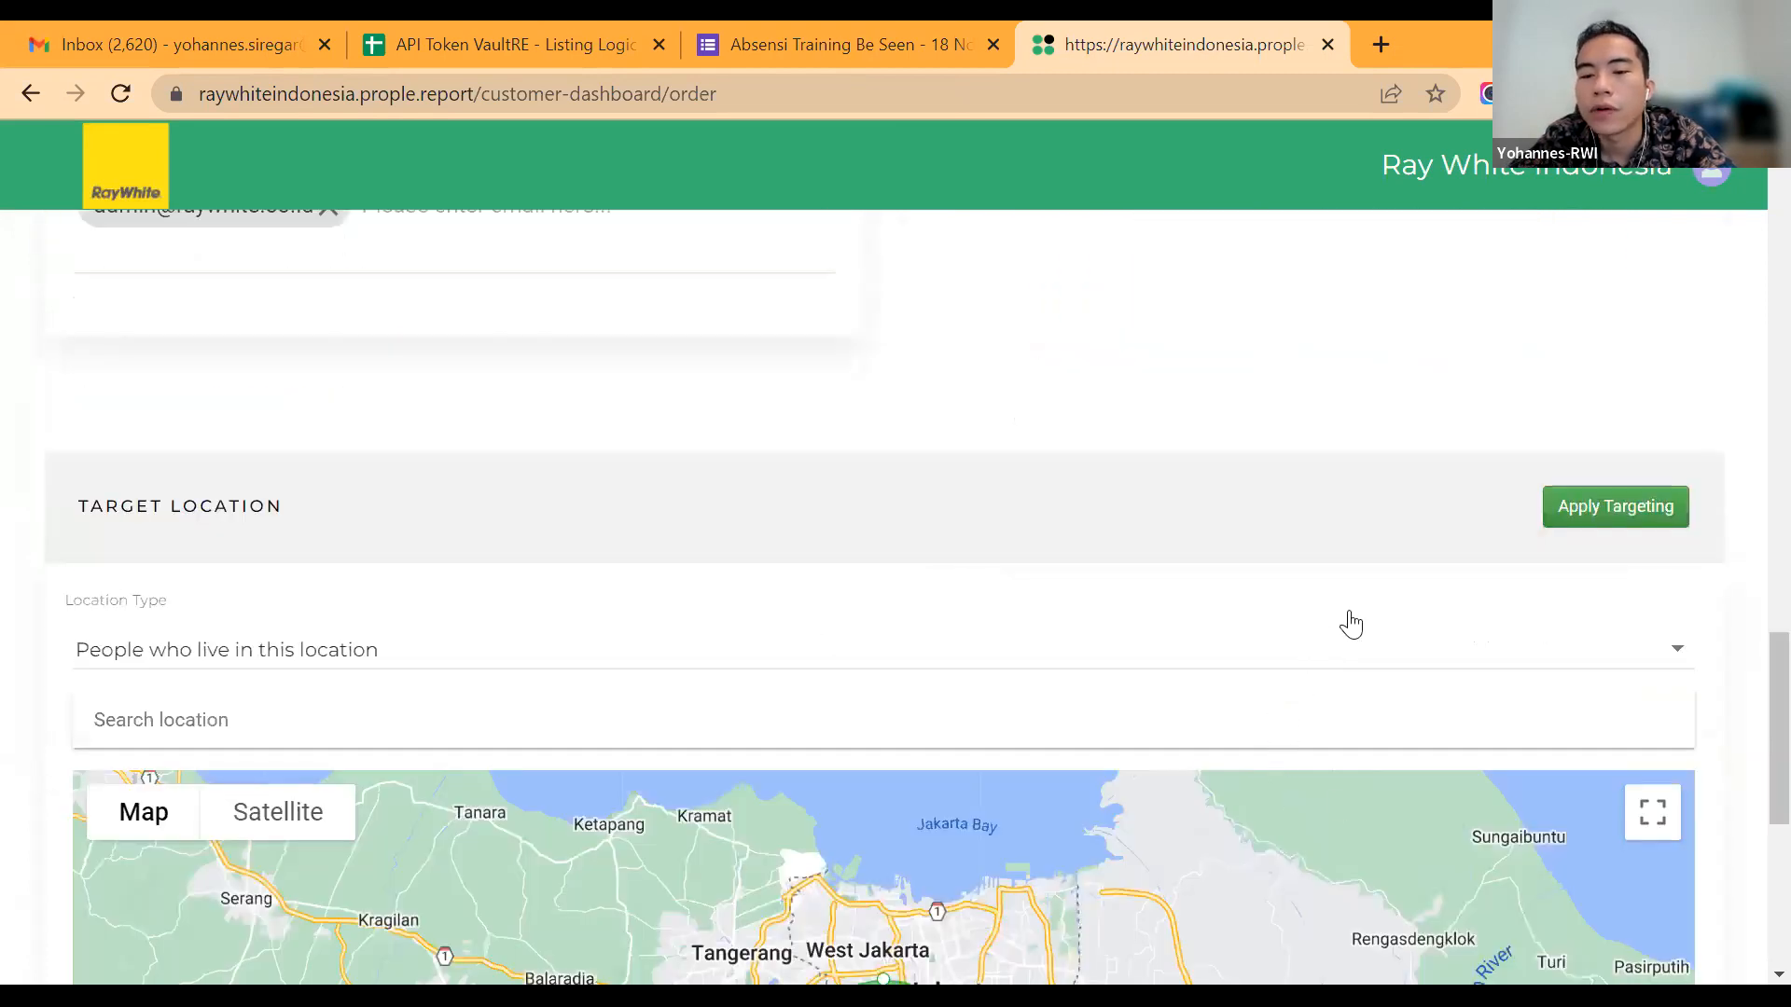
scroll(1351, 624, down, 3)
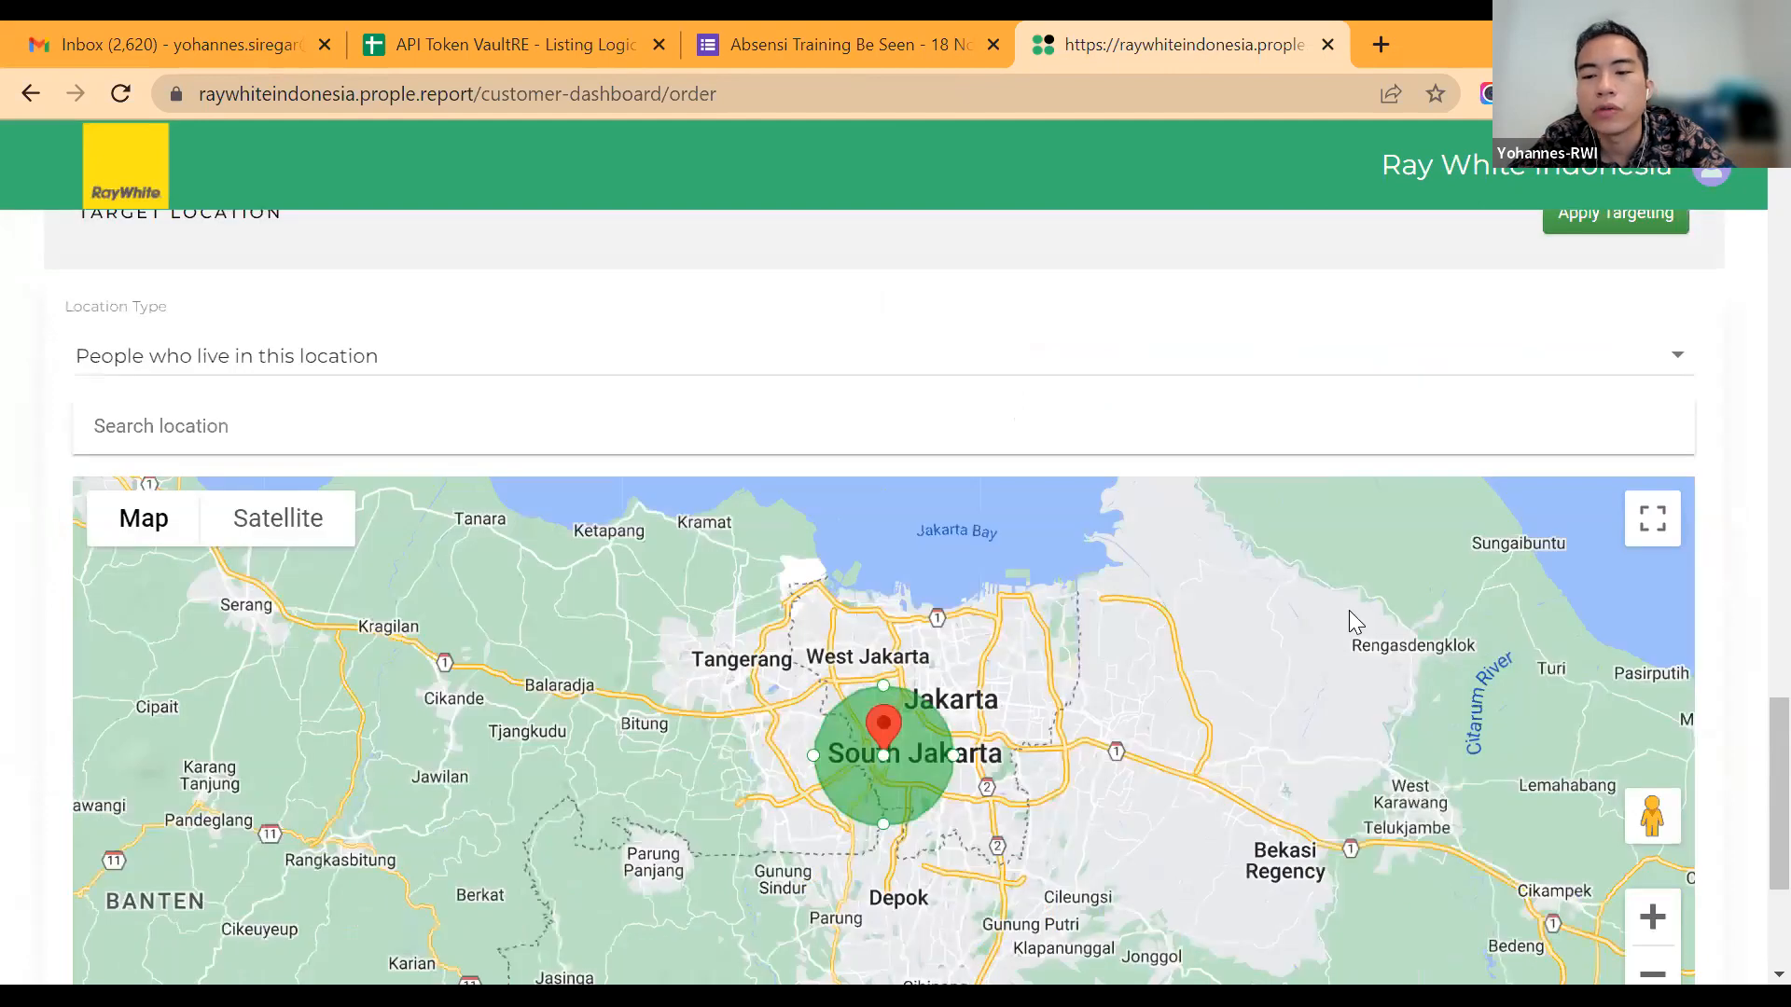
scroll(1349, 610, up, 15)
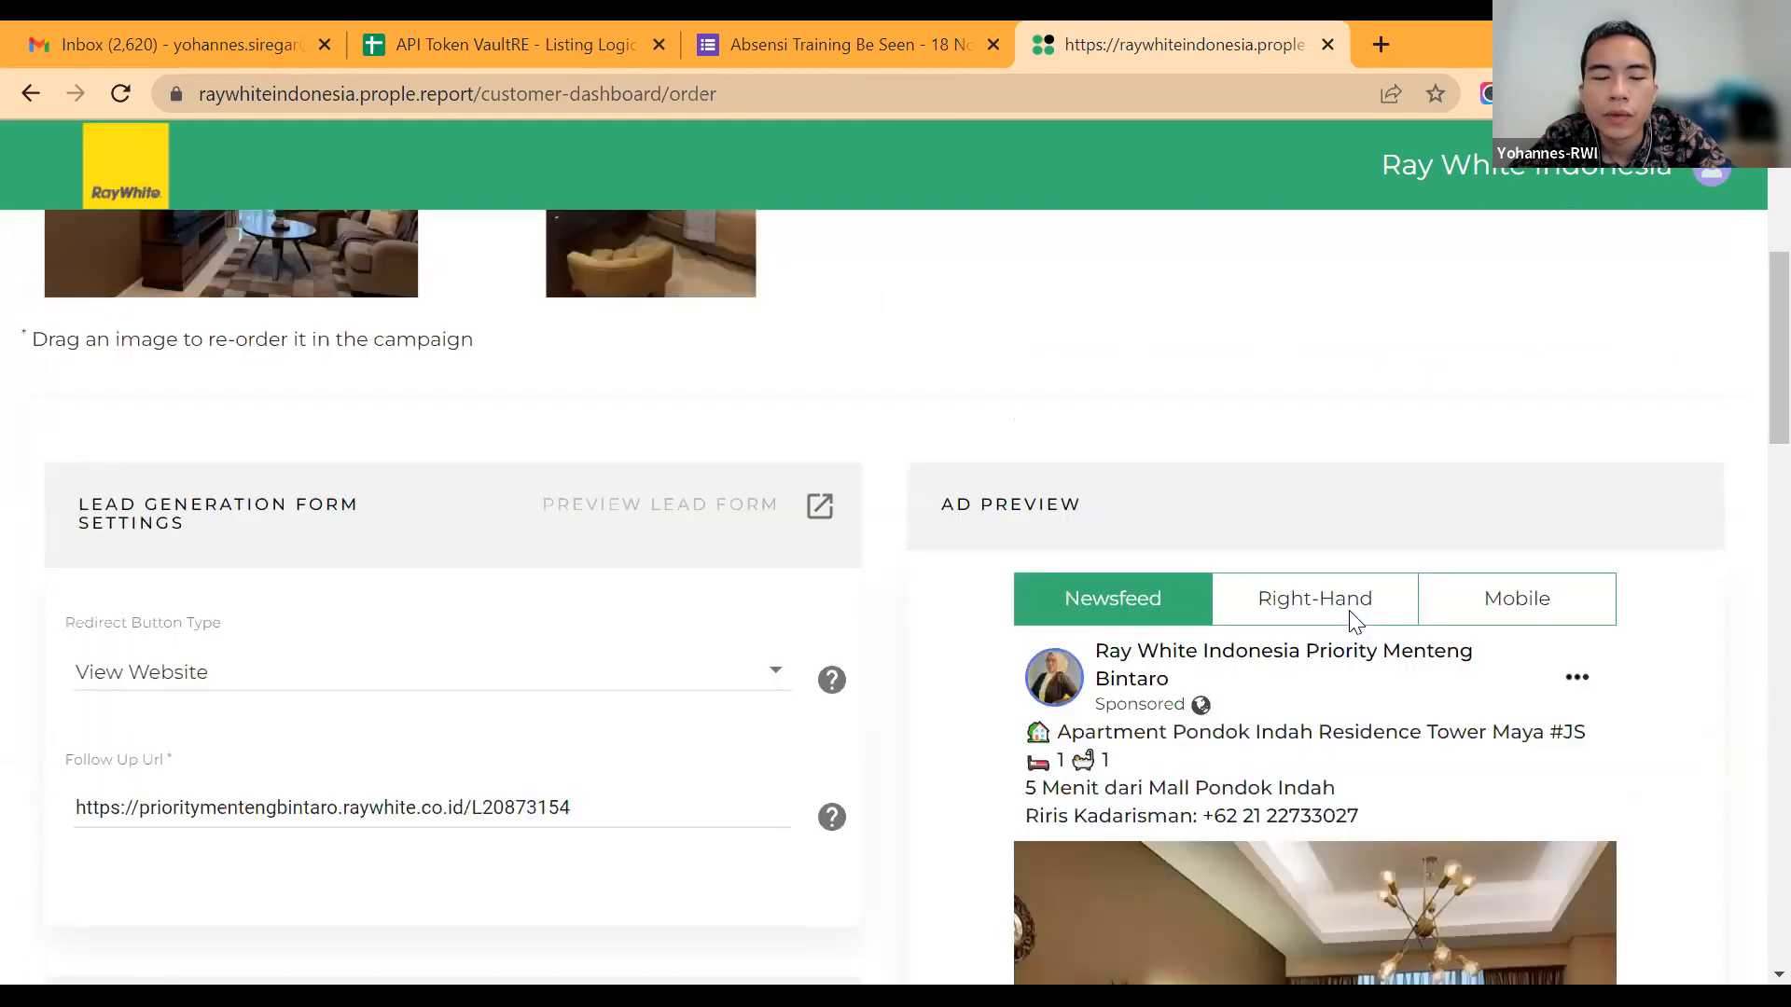
scroll(280, 925, down, 3)
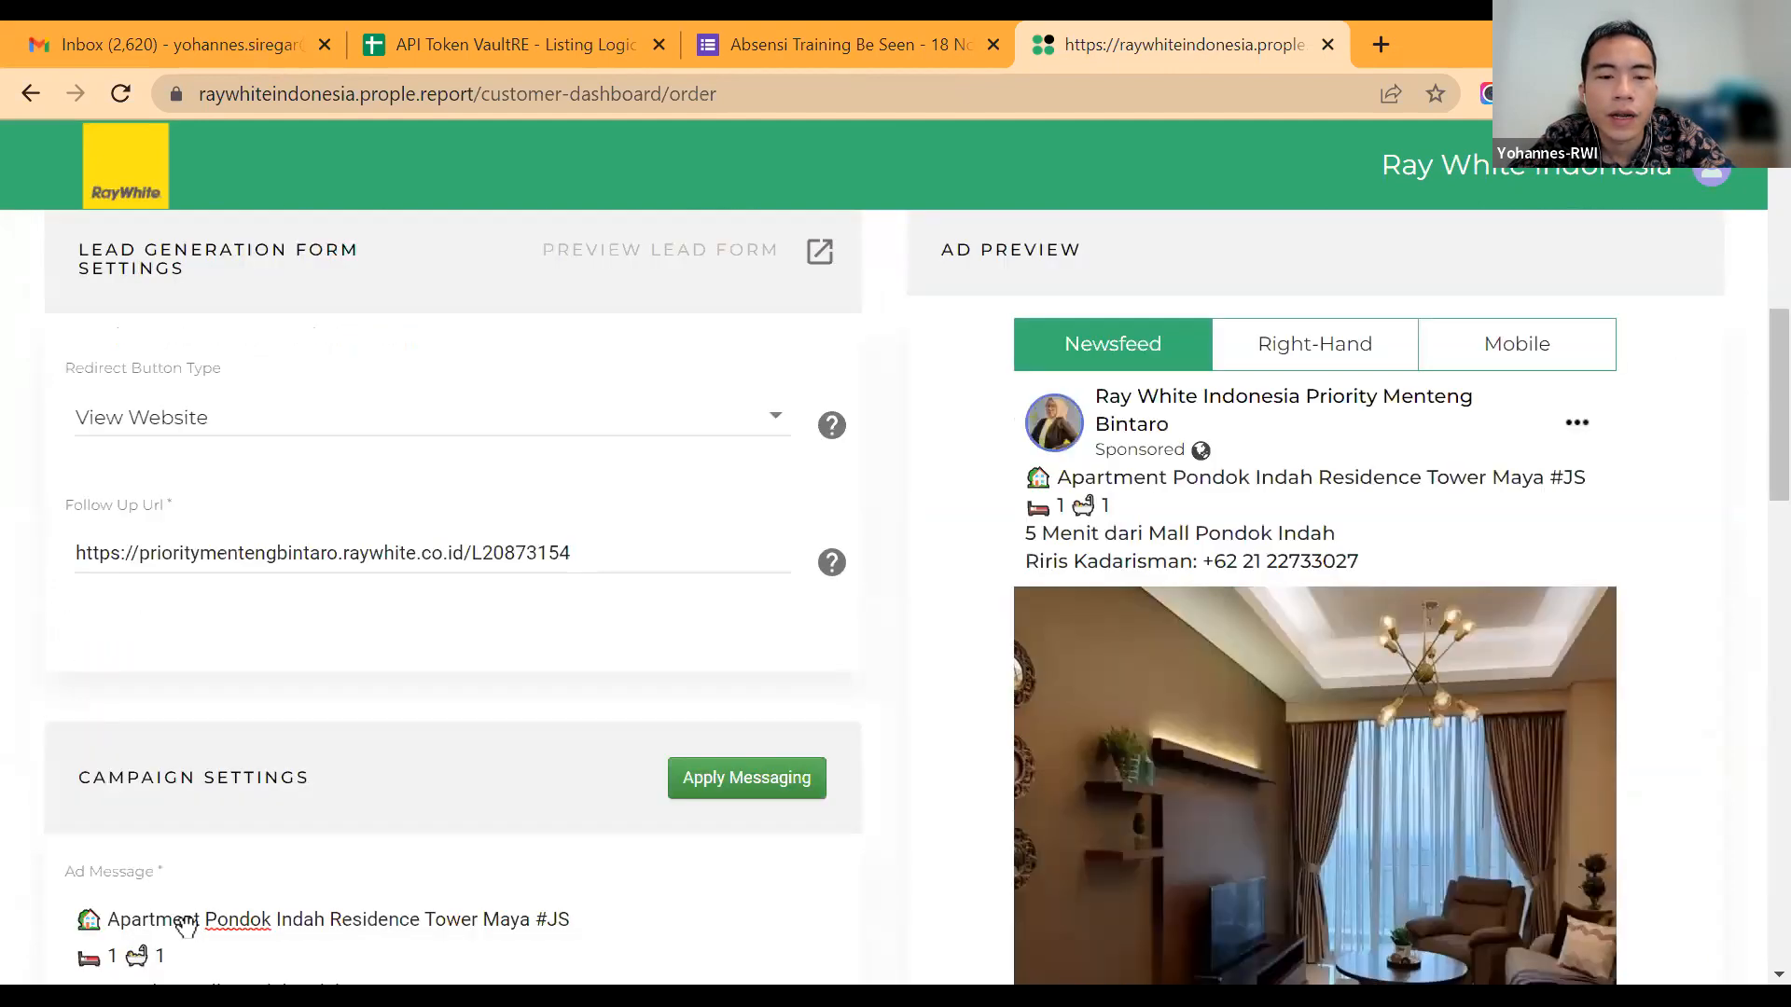
scroll(187, 926, down, 10)
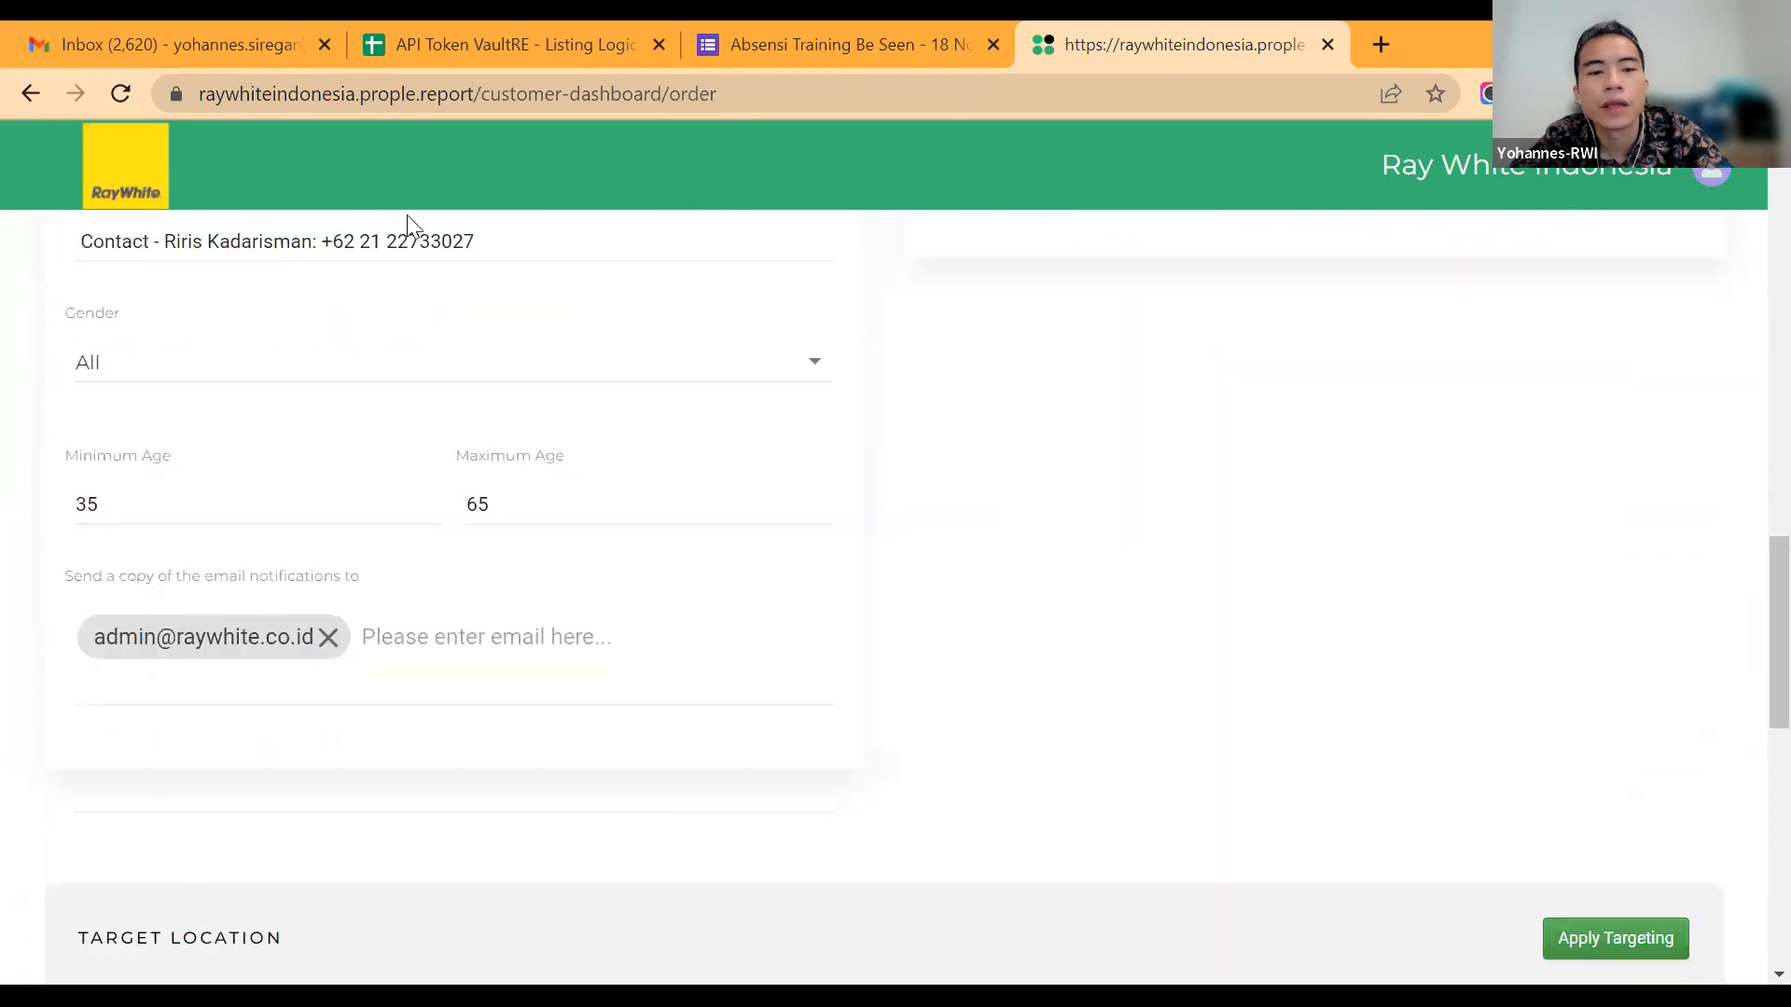
scroll(476, 706, down, 5)
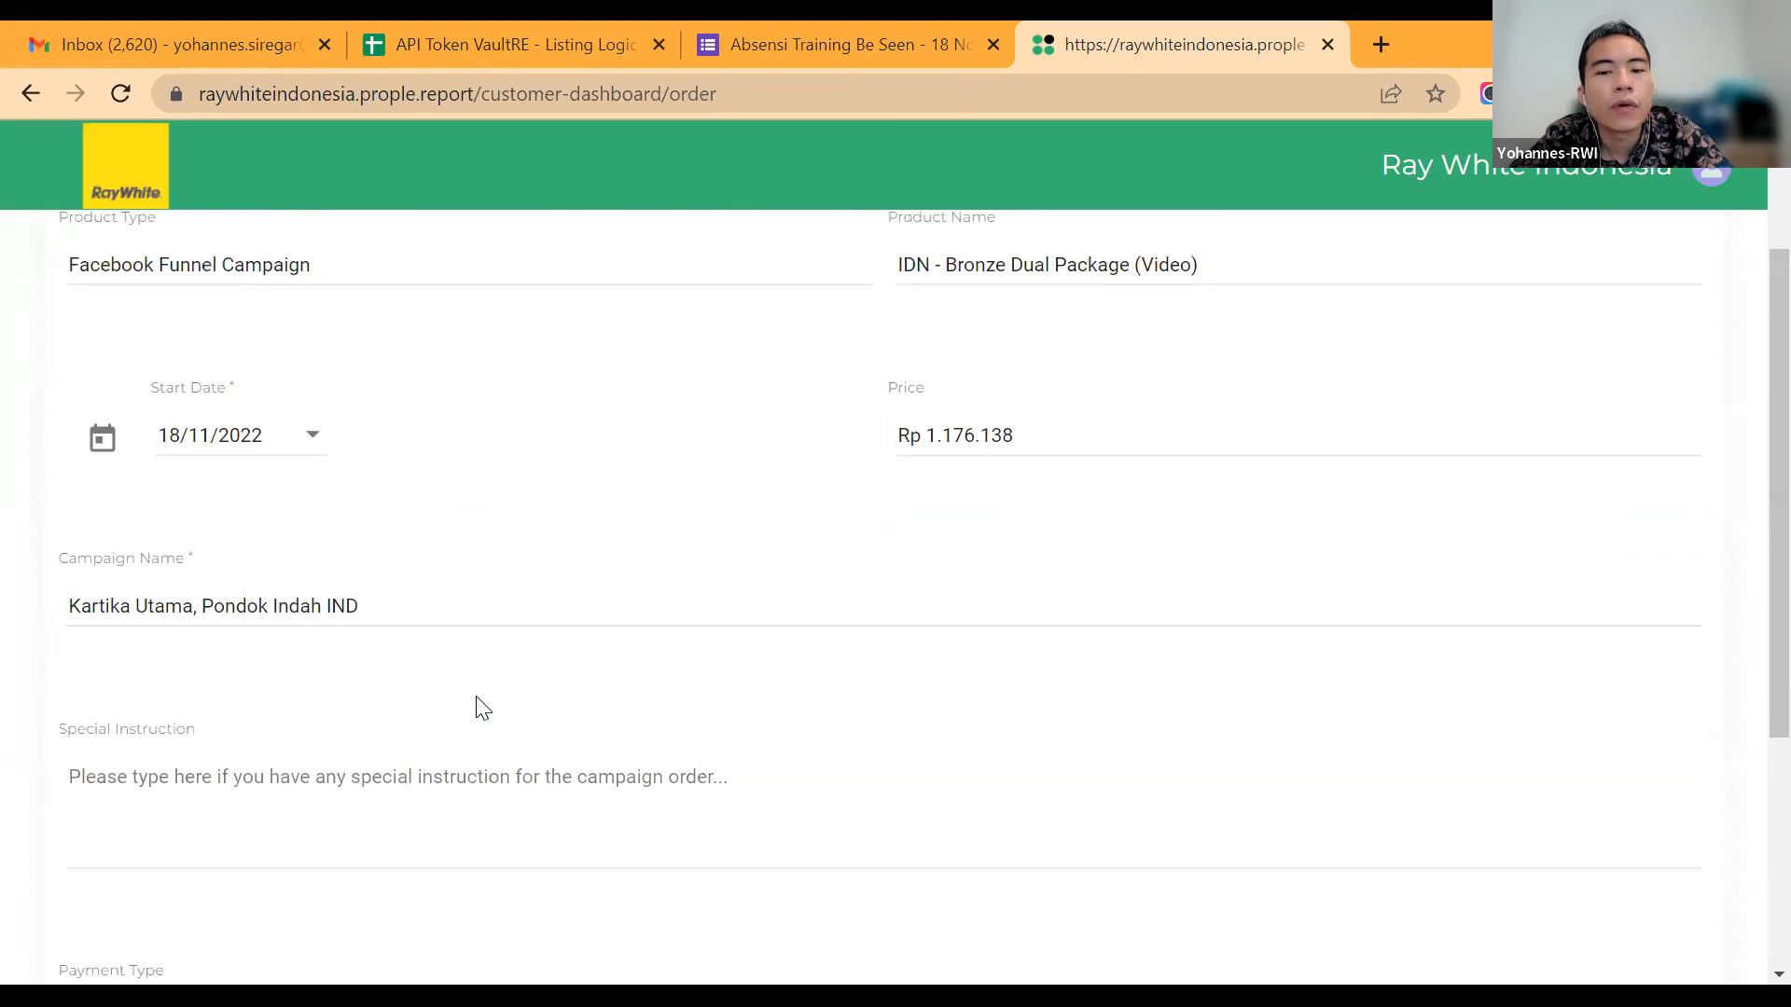
Step: Continue to the order confirmation and review the product, start date, price, campaign name, special instruction and payment type
scroll(482, 709, up, 2)
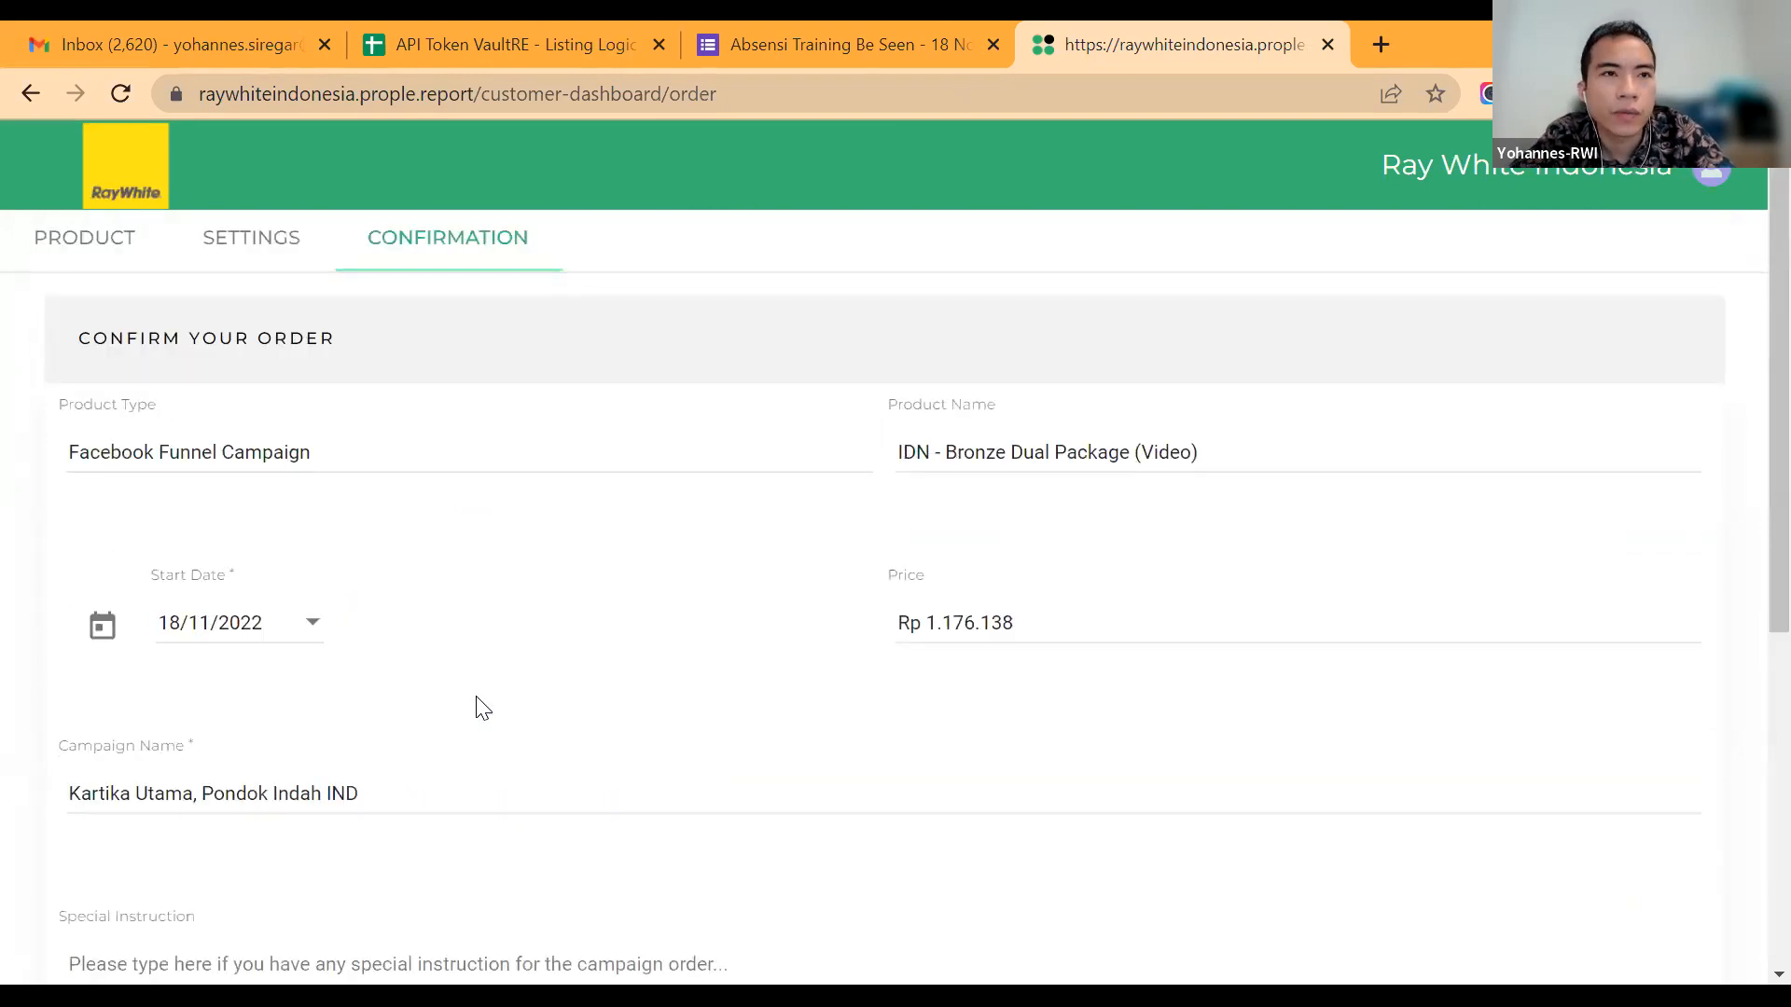
scroll(482, 709, down, 6)
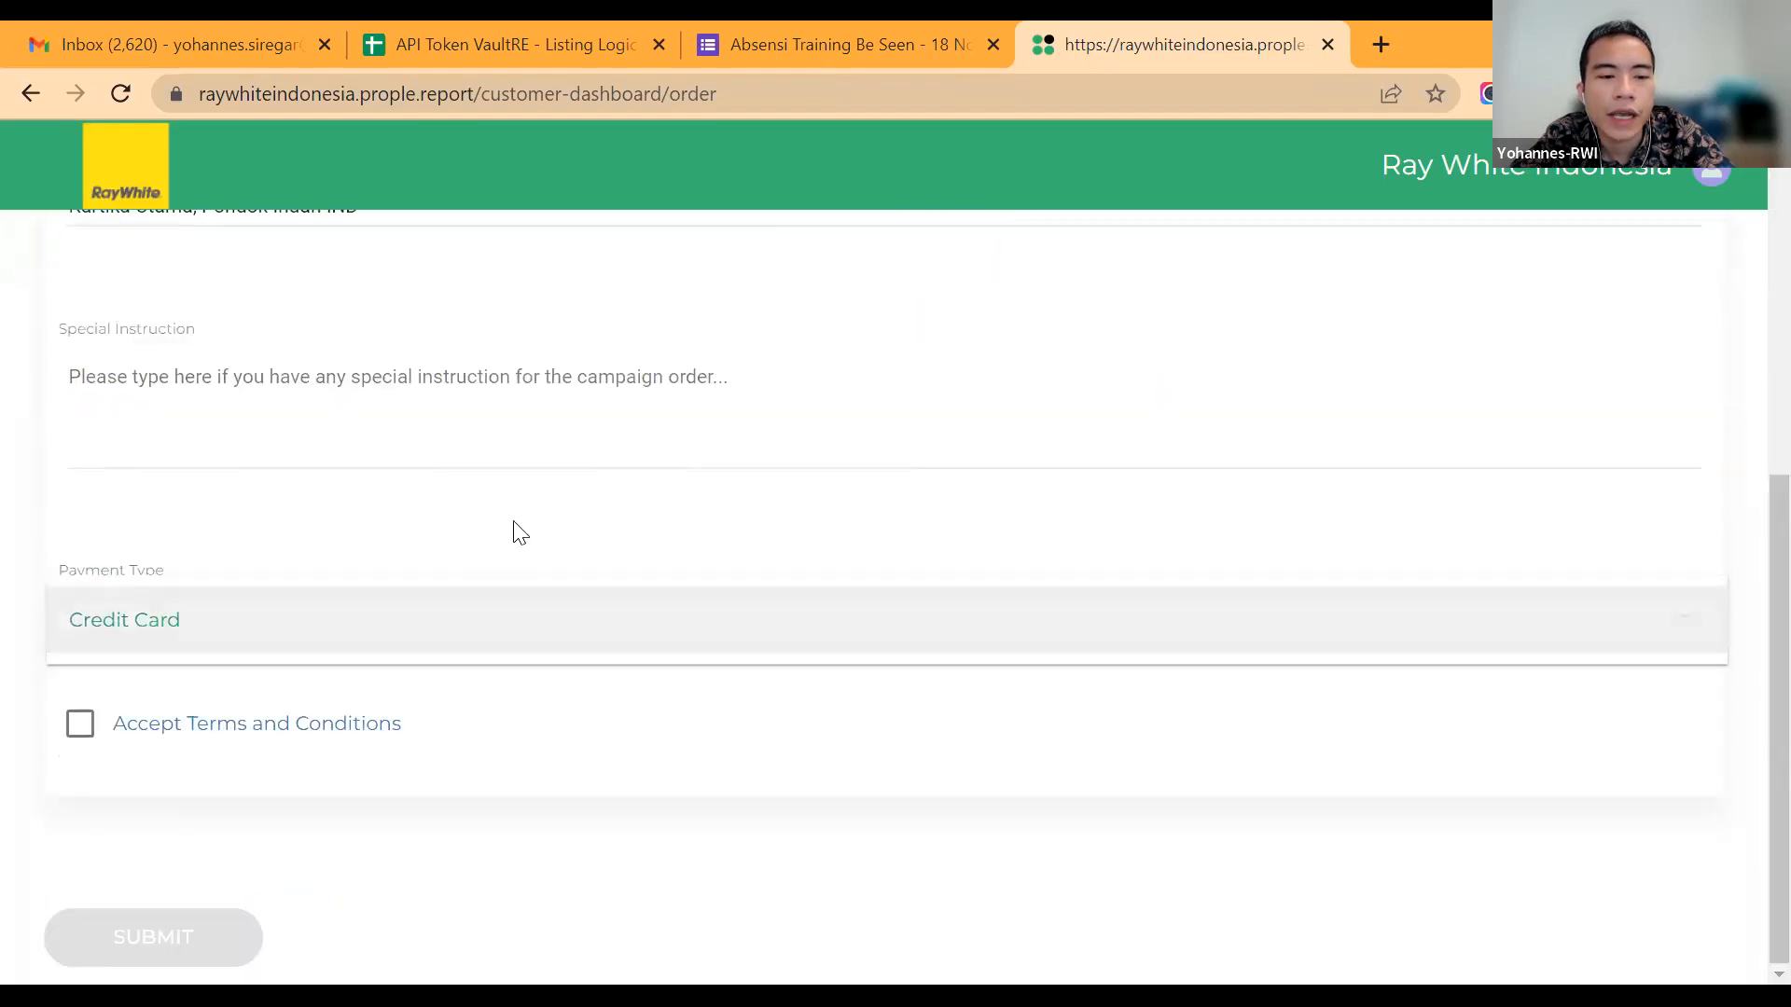
scroll(519, 532, up, 4)
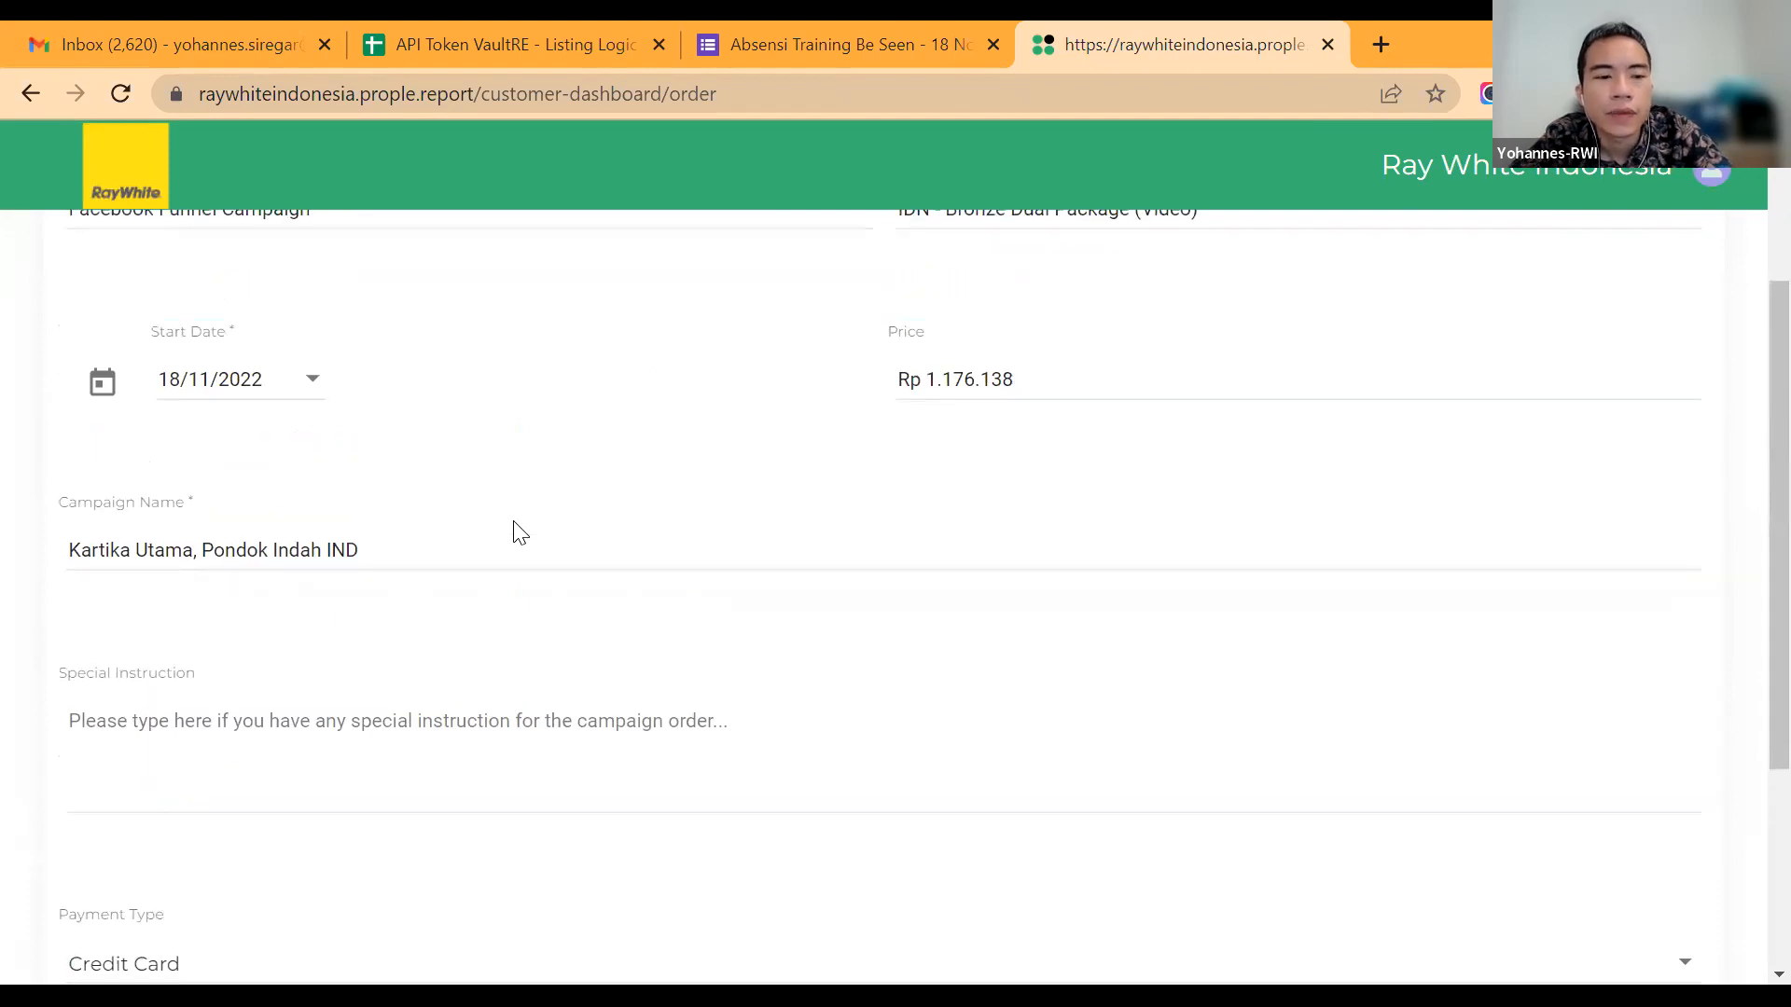
scroll(520, 532, up, 3)
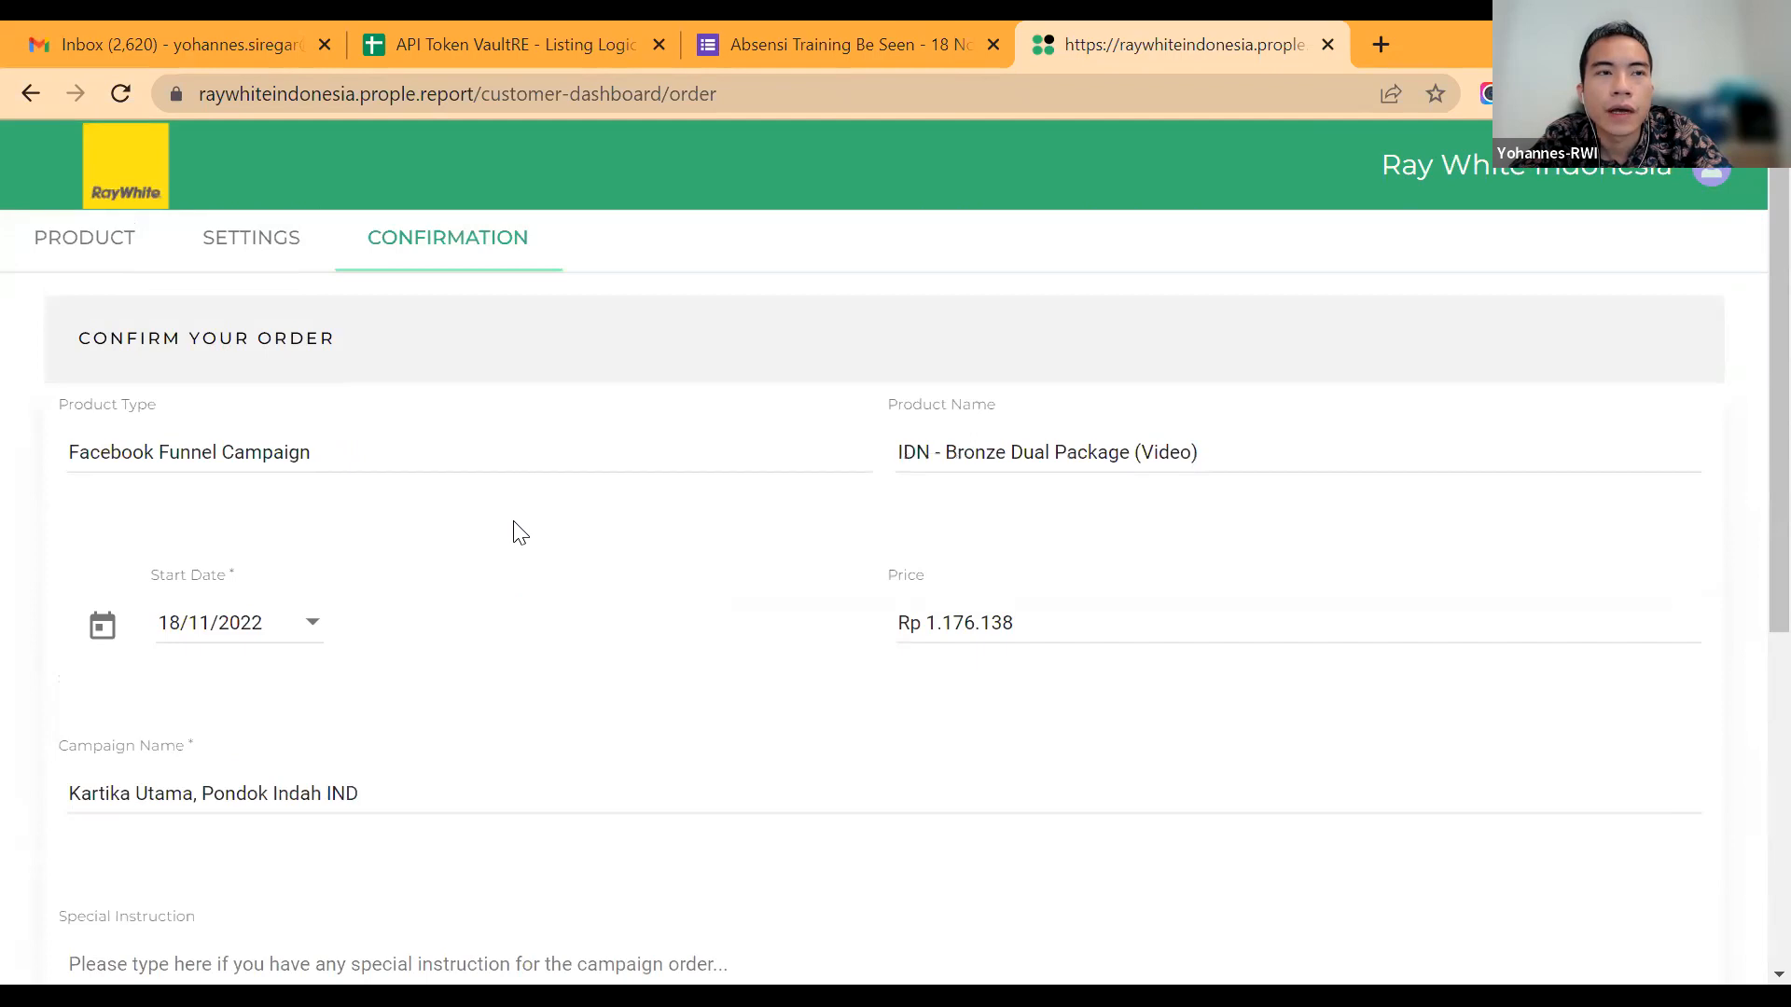
scroll(520, 533, down, 4)
scroll(519, 532, up, 1)
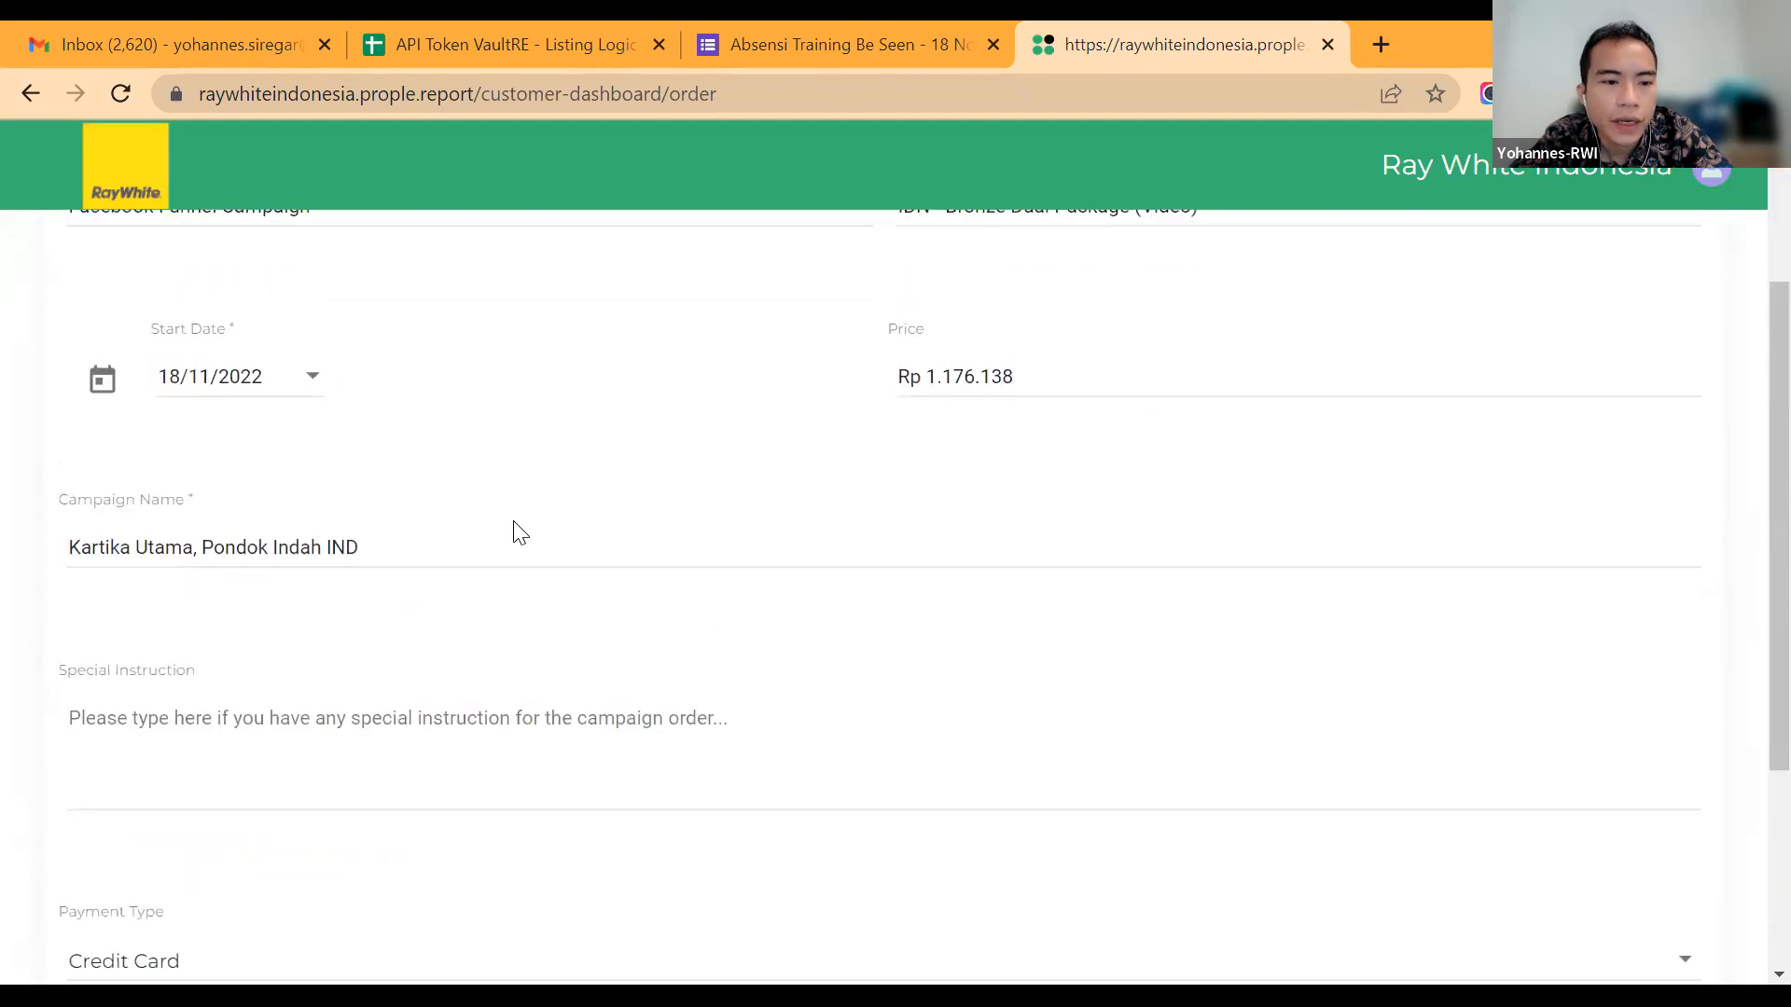
Step: Replace "IND" at the end of the order's campaign name with a dash and the agent's first name
double_click(495, 592)
key(BackSpace)
text(- Riris)
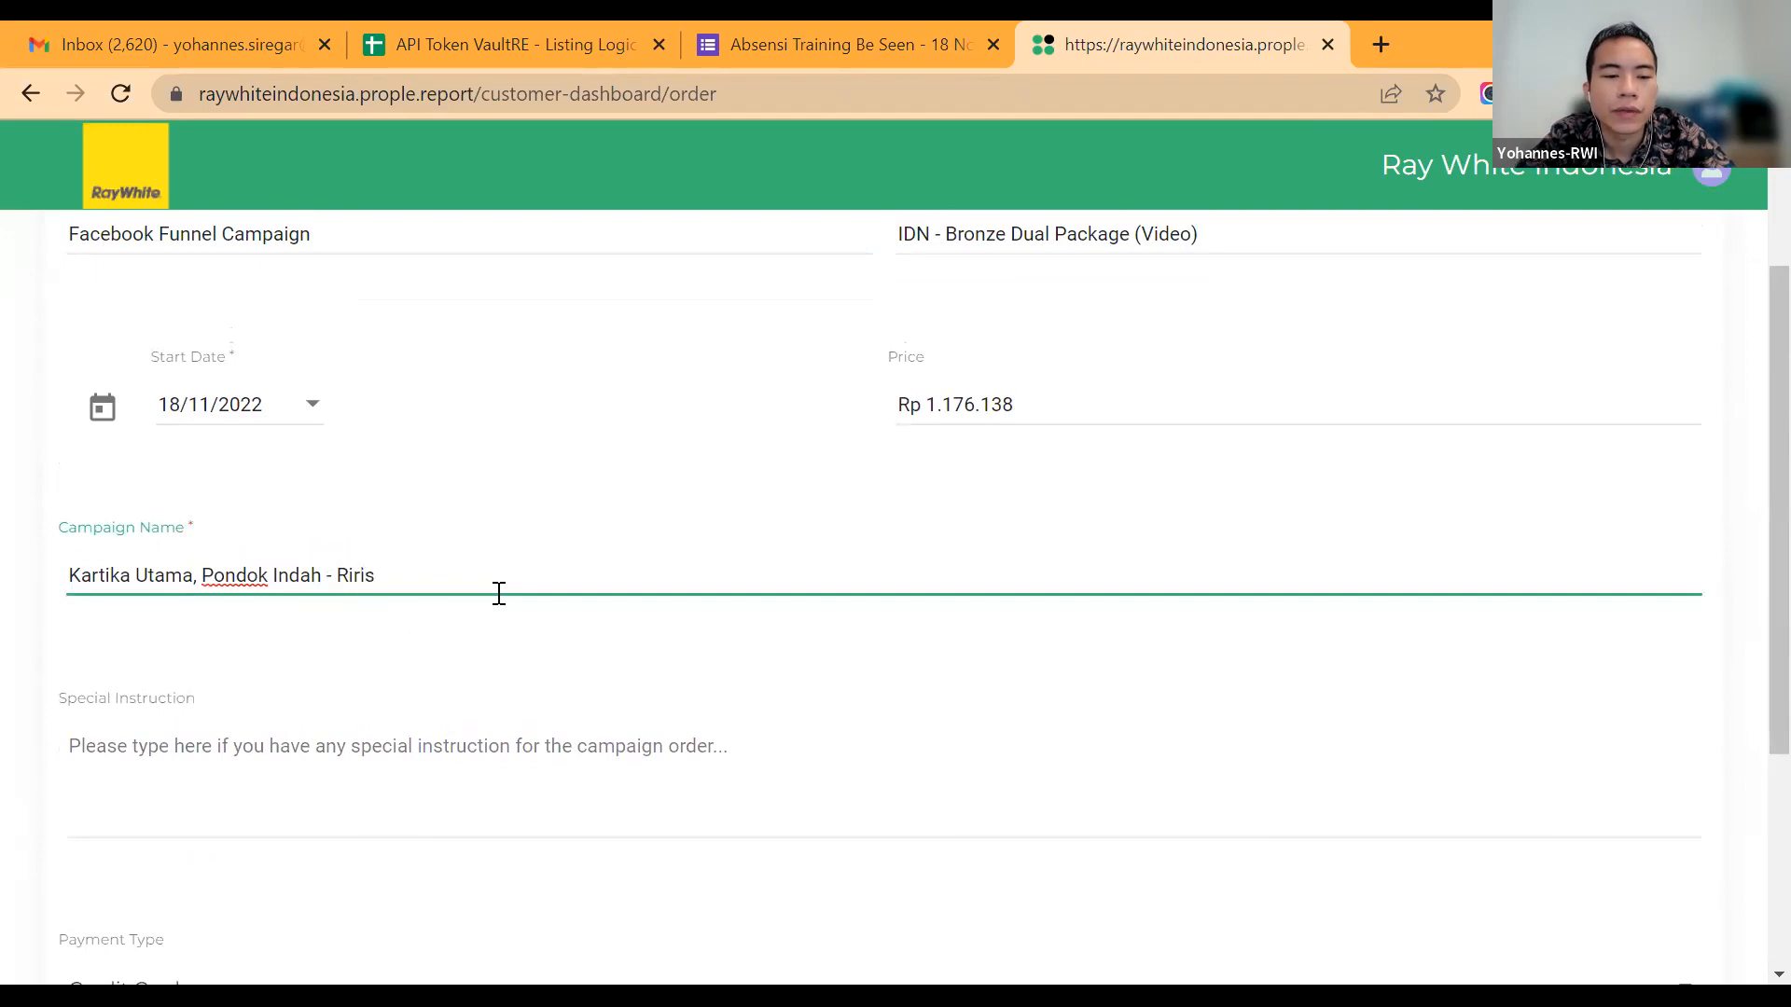
scroll(499, 594, down, 4)
scroll(499, 593, up, 2)
scroll(499, 593, down, 2)
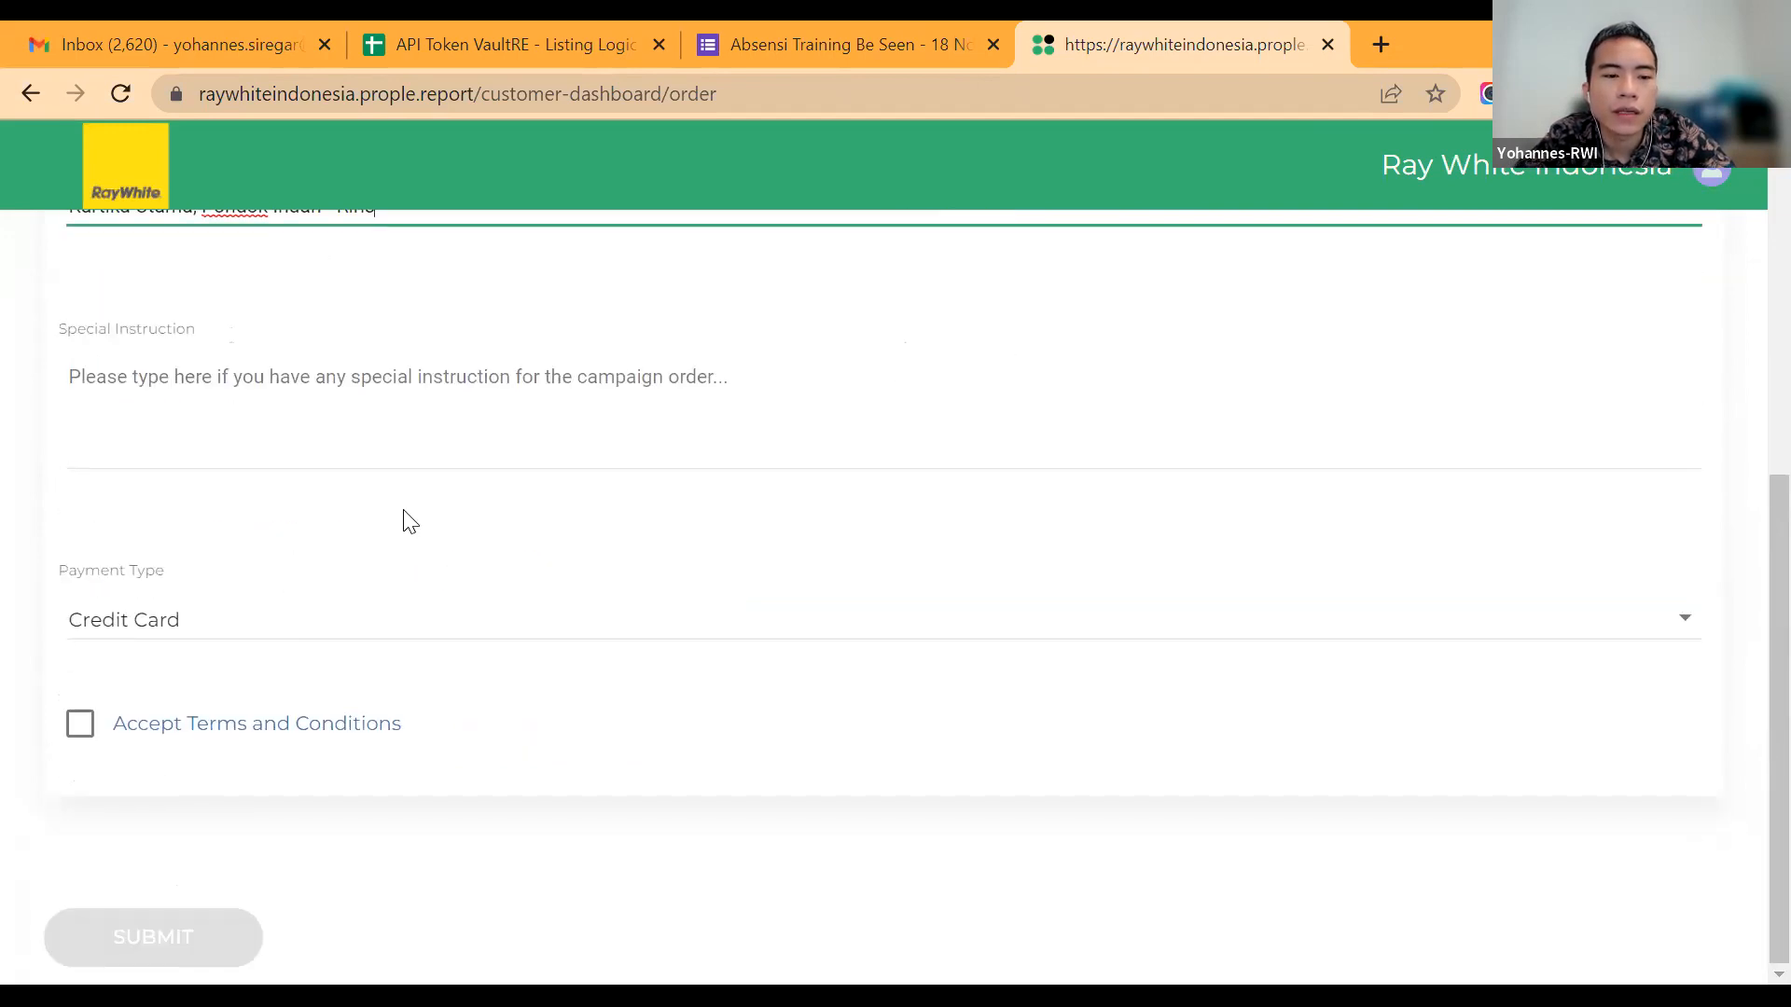
Step: Return to the Facebook video campaign settings and remove the dash and agent's first name from the ad link name
scroll(411, 523, up, 6)
click(292, 237)
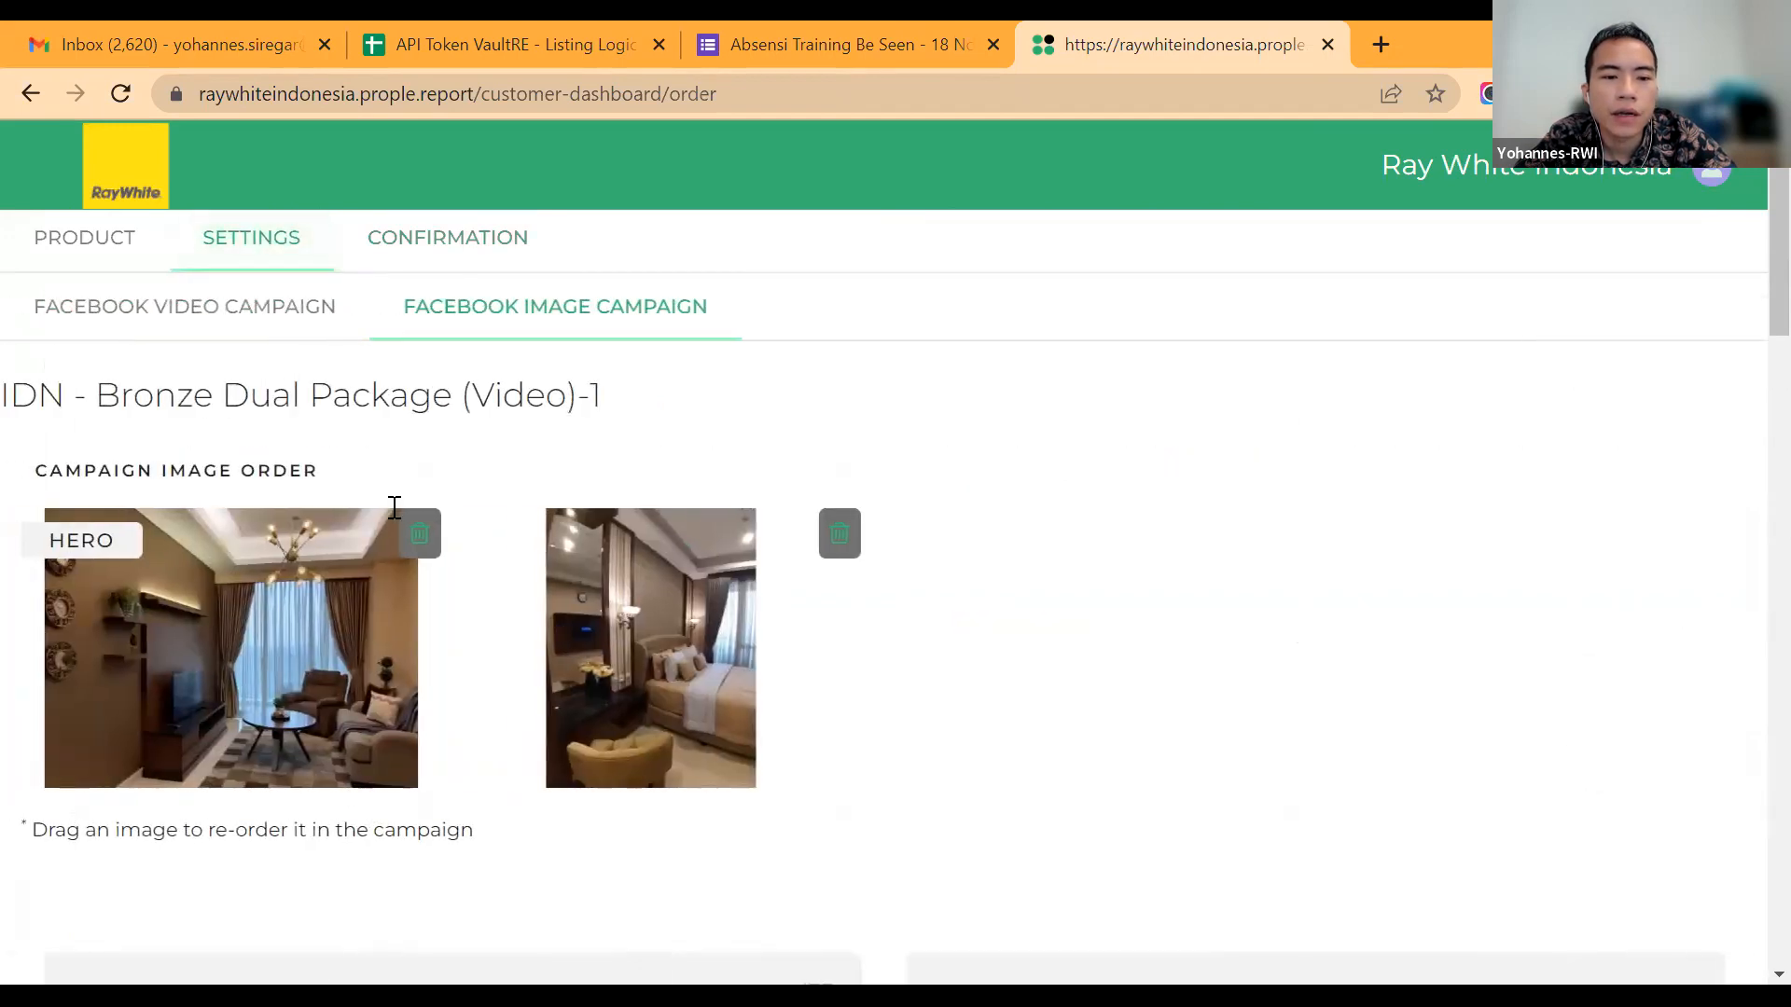
scroll(240, 372, down, 1)
scroll(235, 333, down, 7)
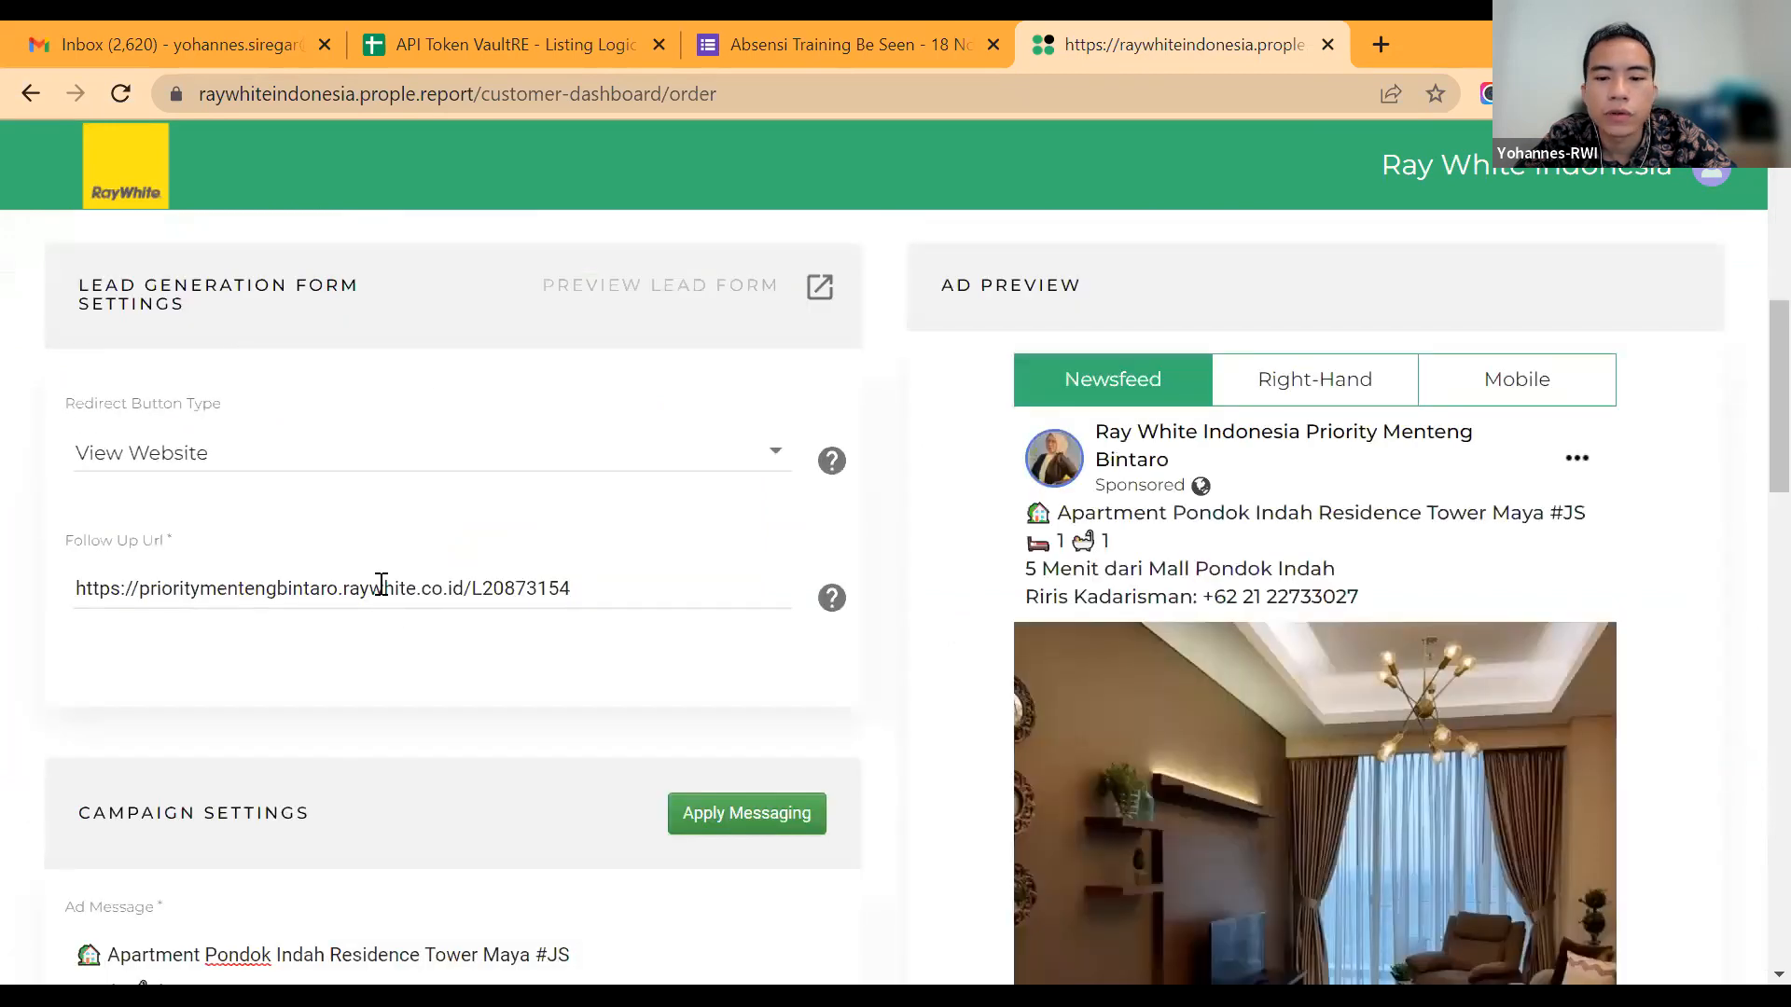
scroll(378, 588, down, 2)
scroll(558, 608, down, 6)
double_click(349, 566)
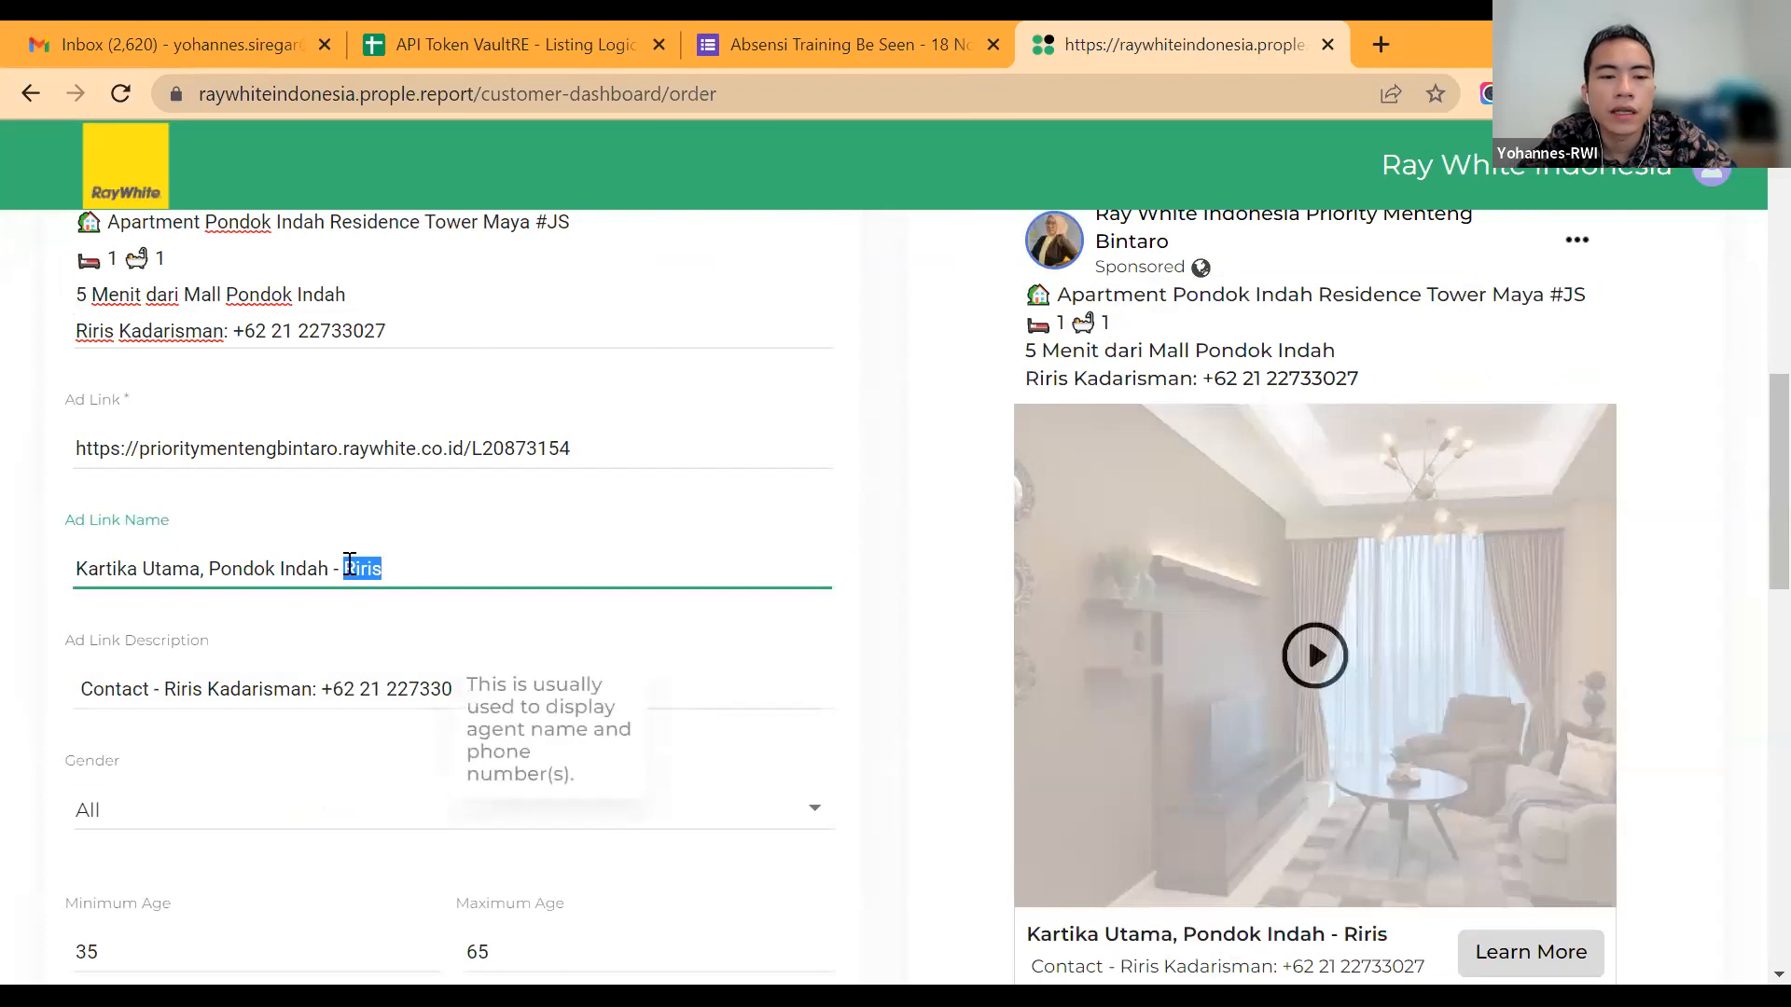
key(BackSpace)
key(BackSpace)
key(BackSpace)
key(BackSpace)
Step: Replace the video campaign's ad link name with "Dijual Apartemen Pondok Indah Residence"
key(ctrl+Left)
key(ctrl+Left)
key(ctrl+Left)
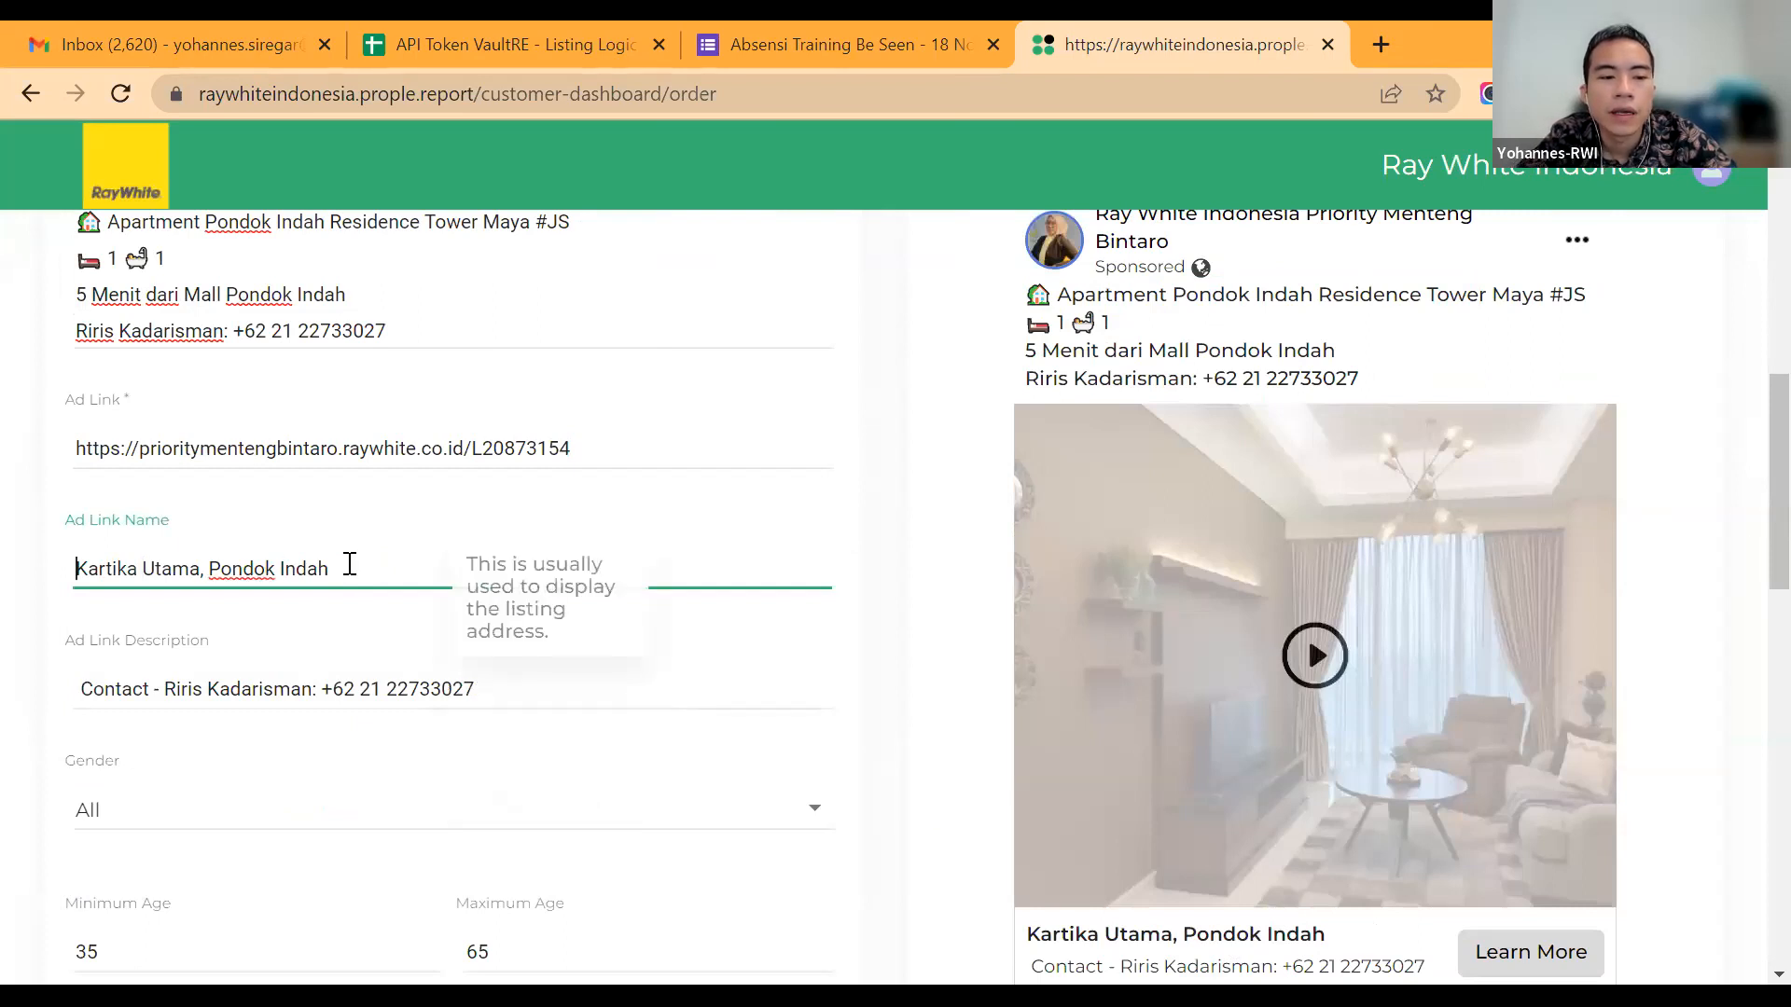
key(ctrl+Left)
text(Dijia)
key(BackSpace)
key(BackSpace)
text(ual Ap)
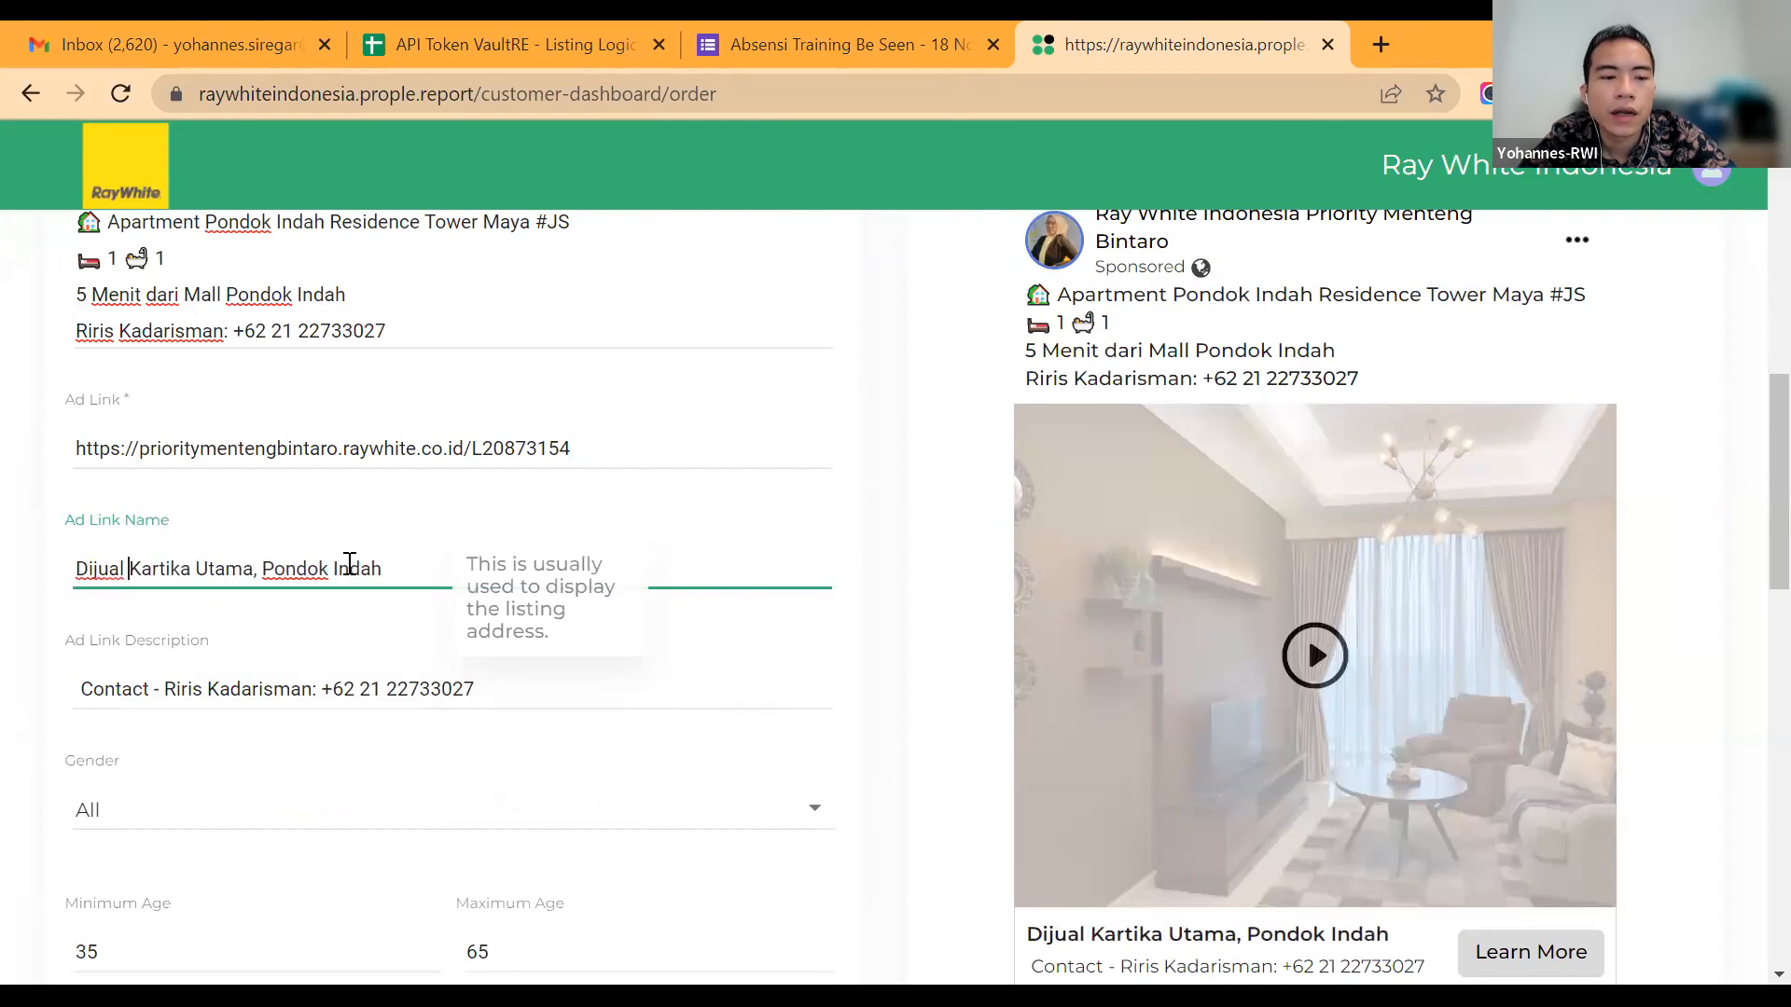
text(artemen Po)
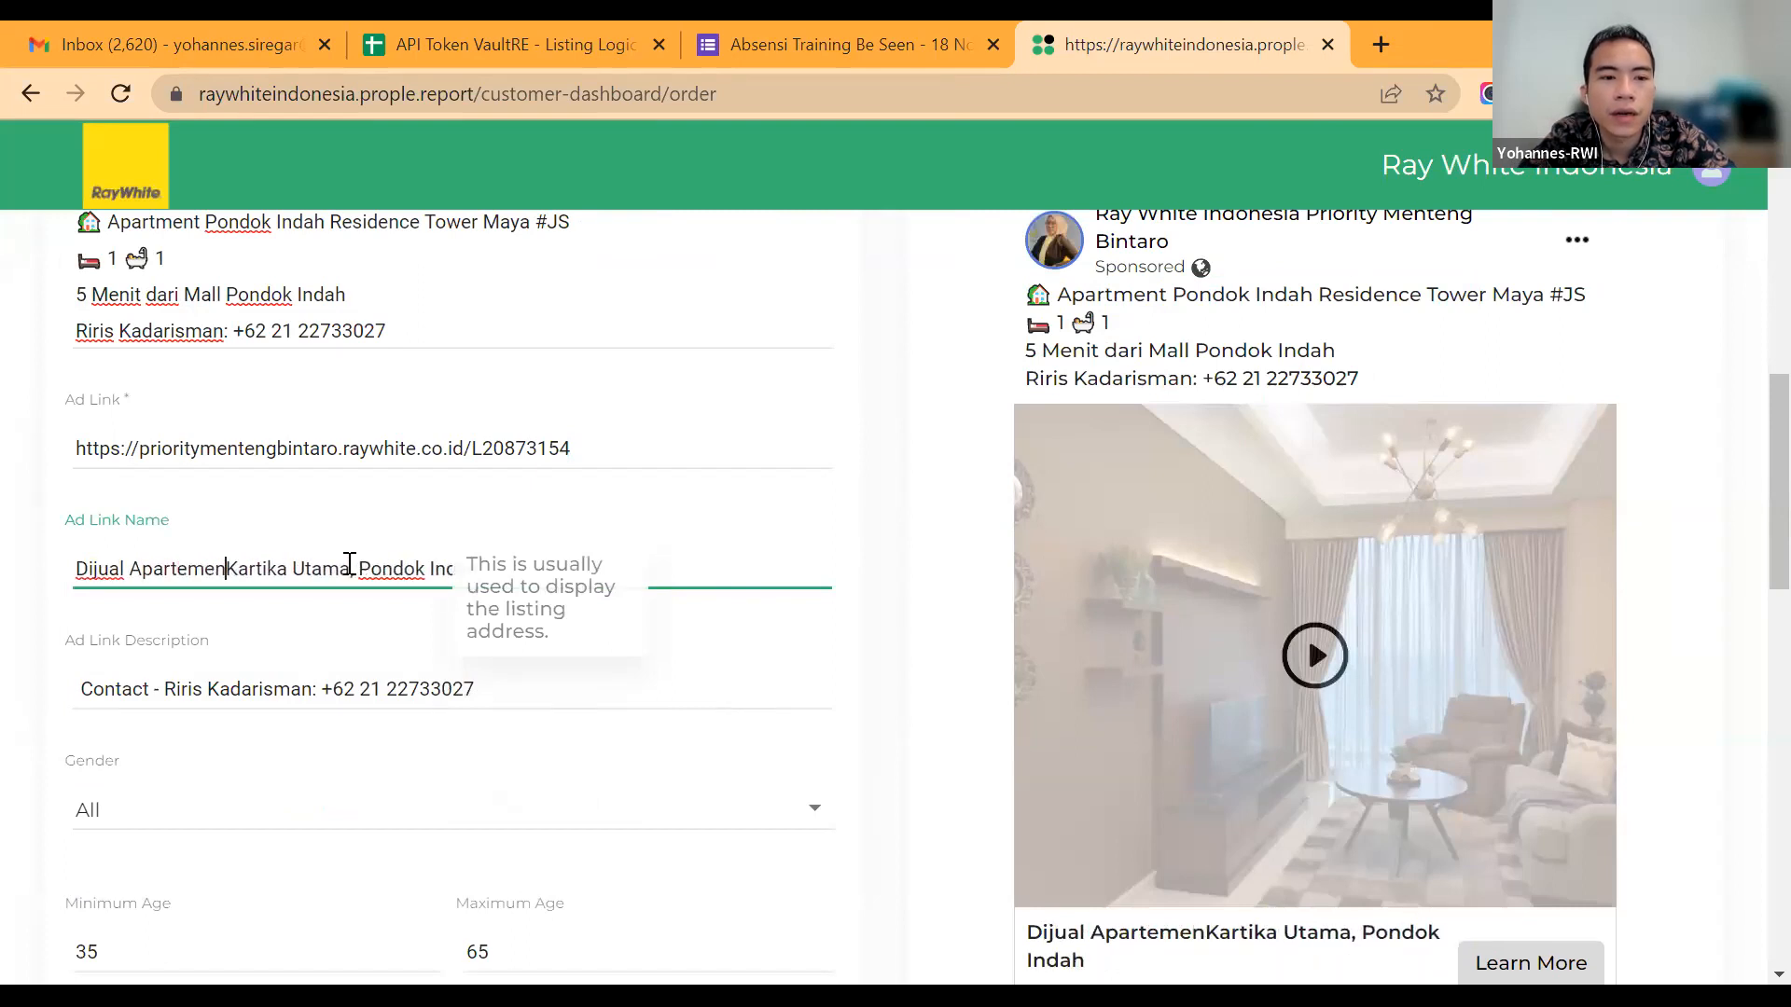
text(ndok IndKarti)
key(BackSpace)
text(ok Ind)
text(ah Rei)
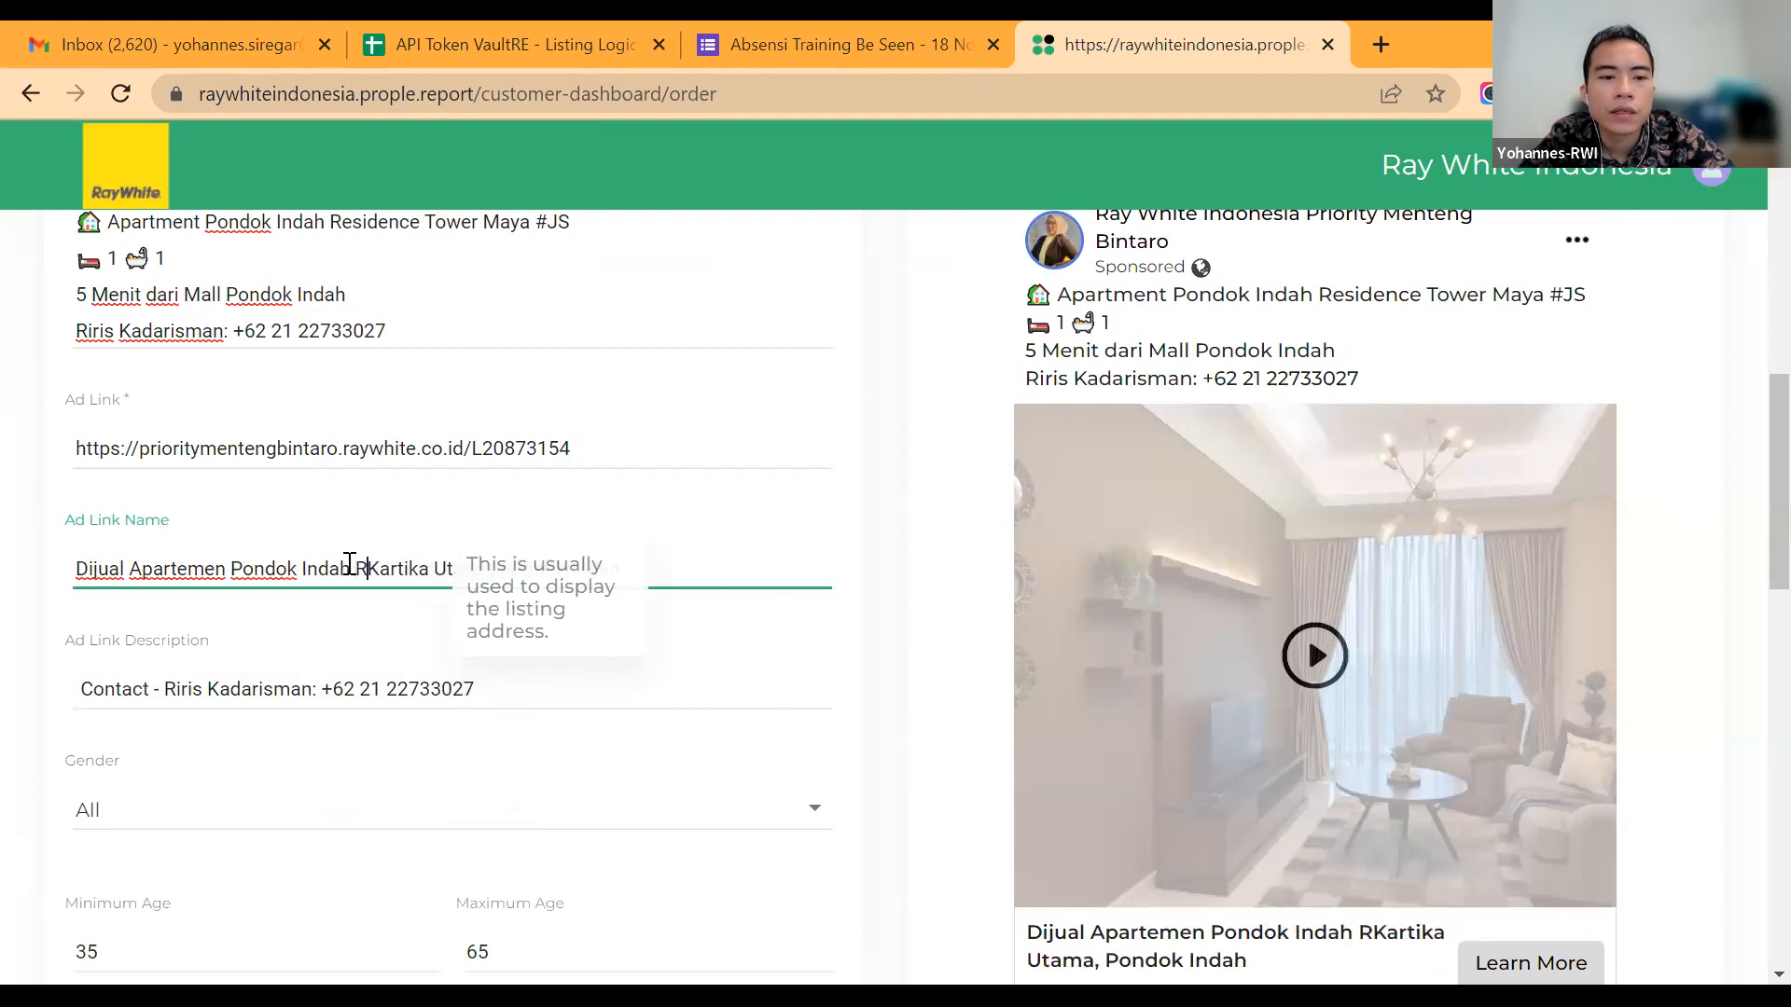
key(BackSpace)
text(sidence)
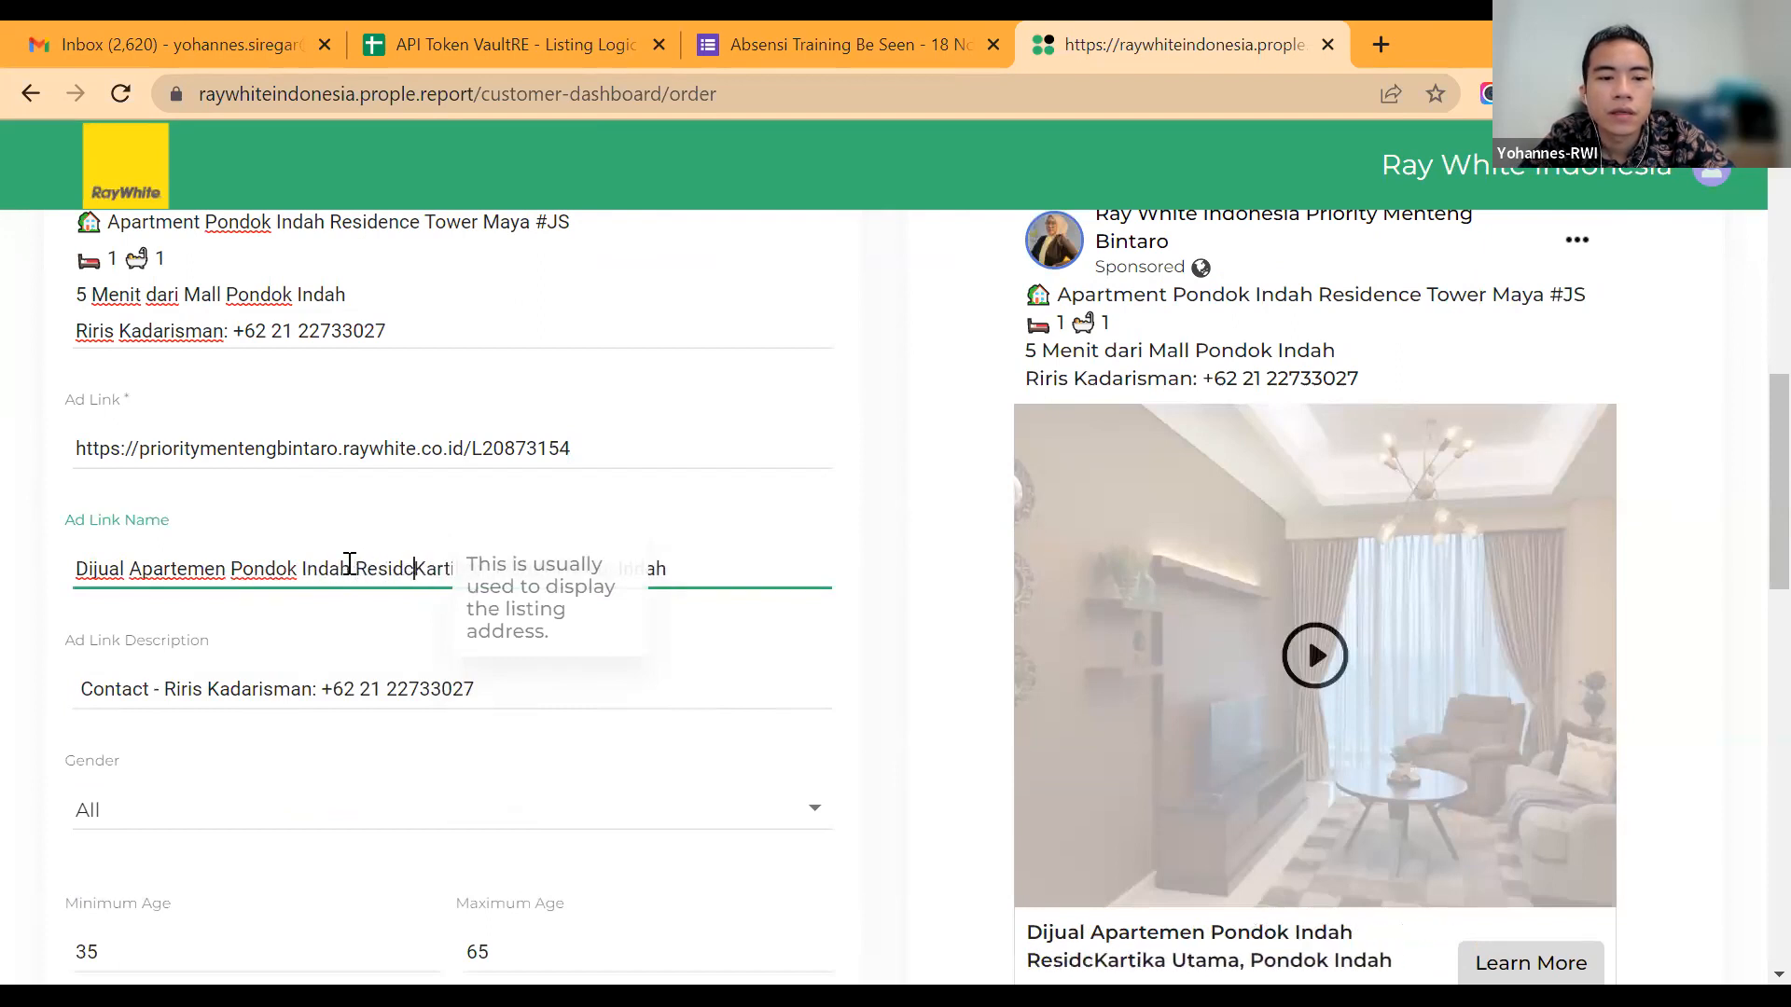
key(shift+End)
key(Delete)
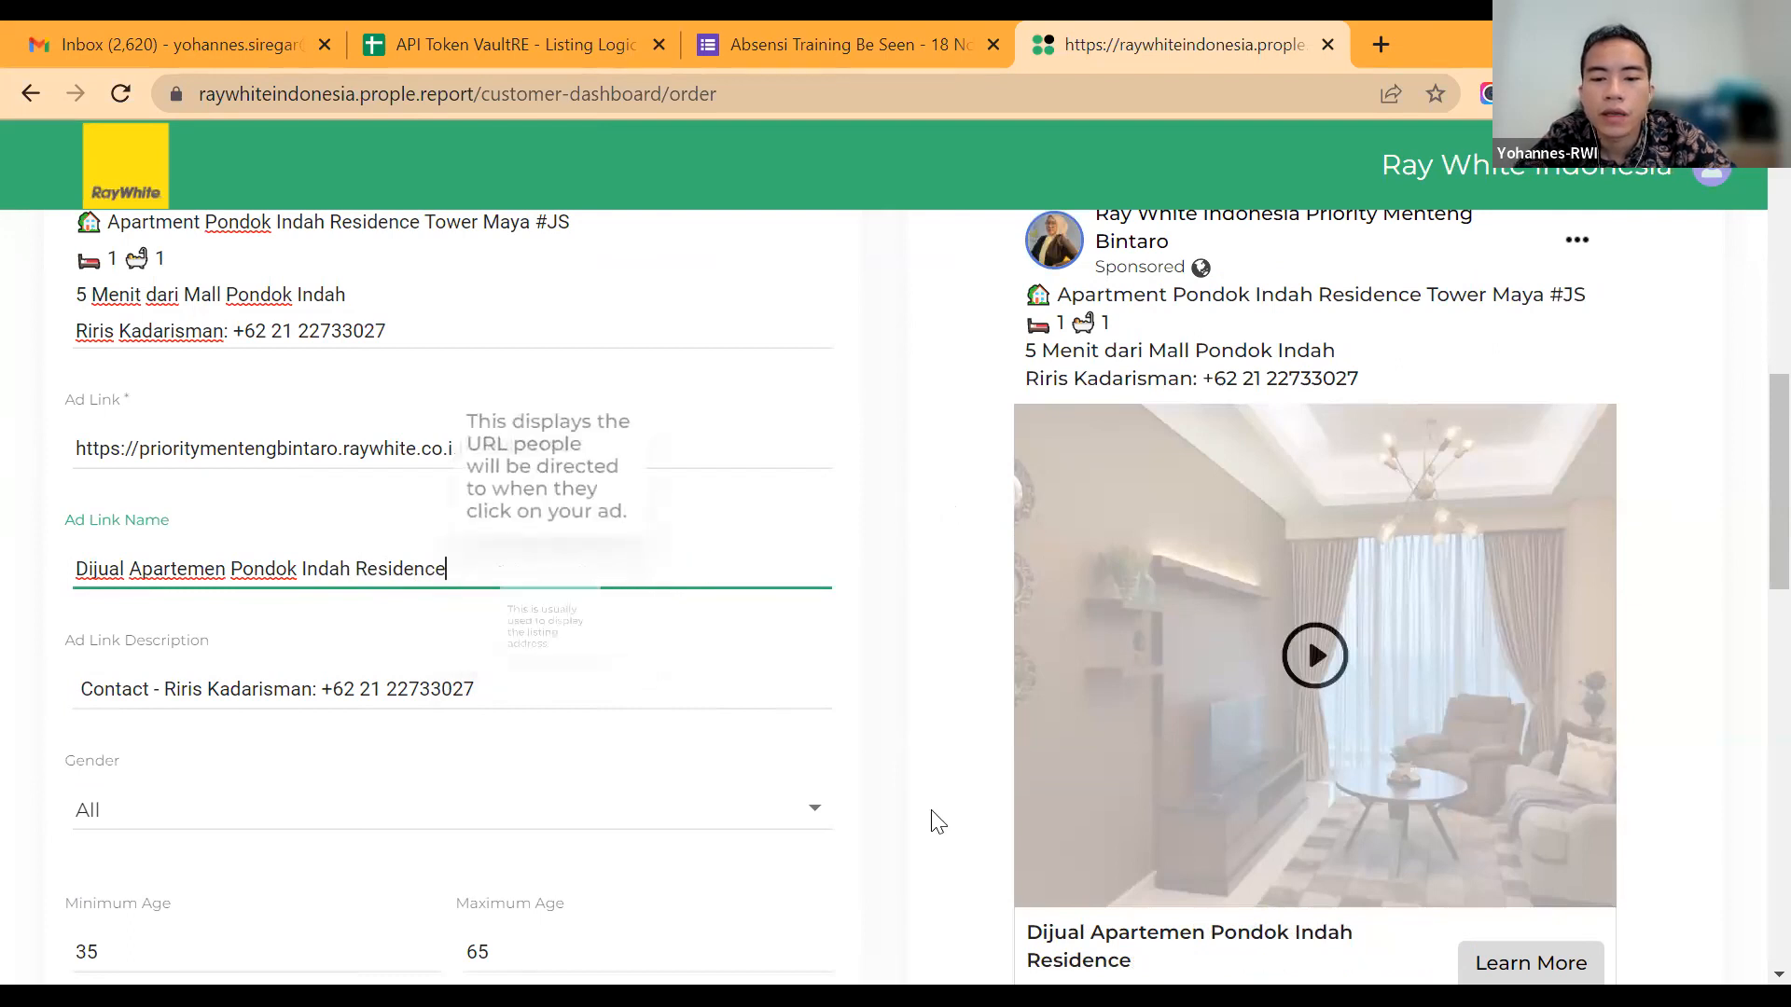
Step: Check the video campaign's ad link description, ad message, newsfeed preview and source images
scroll(1164, 611, down, 3)
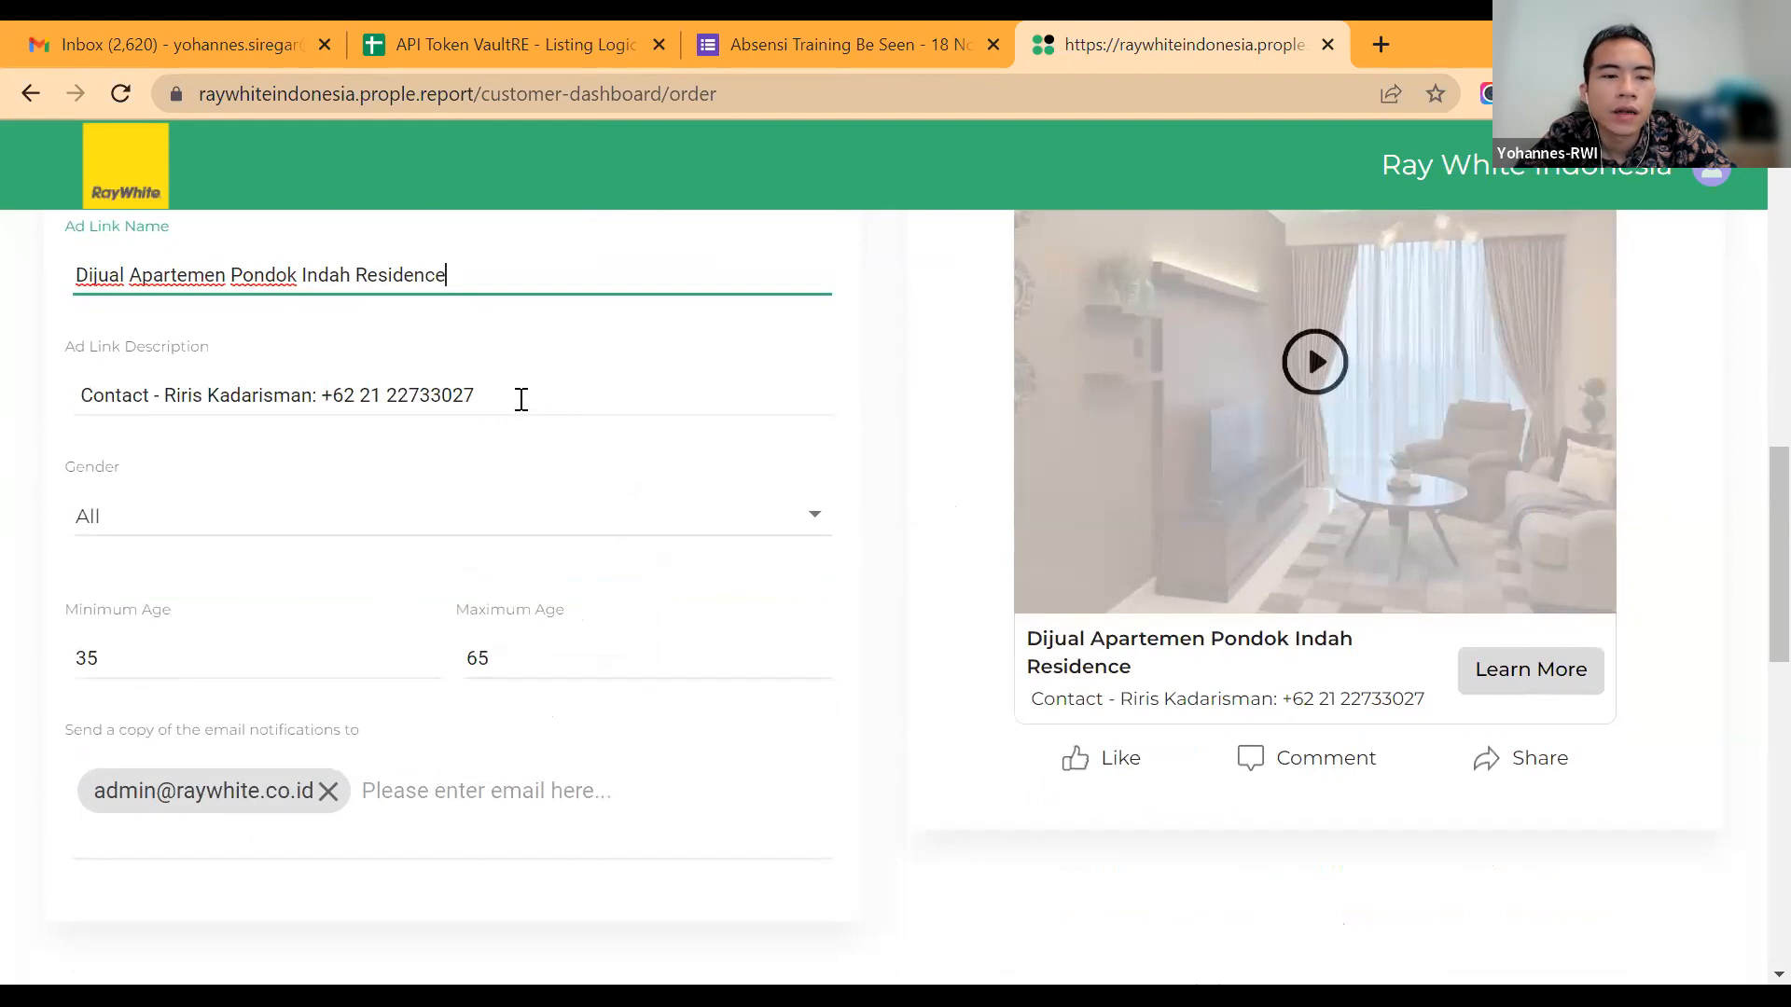
click(522, 400)
scroll(522, 399, up, 1)
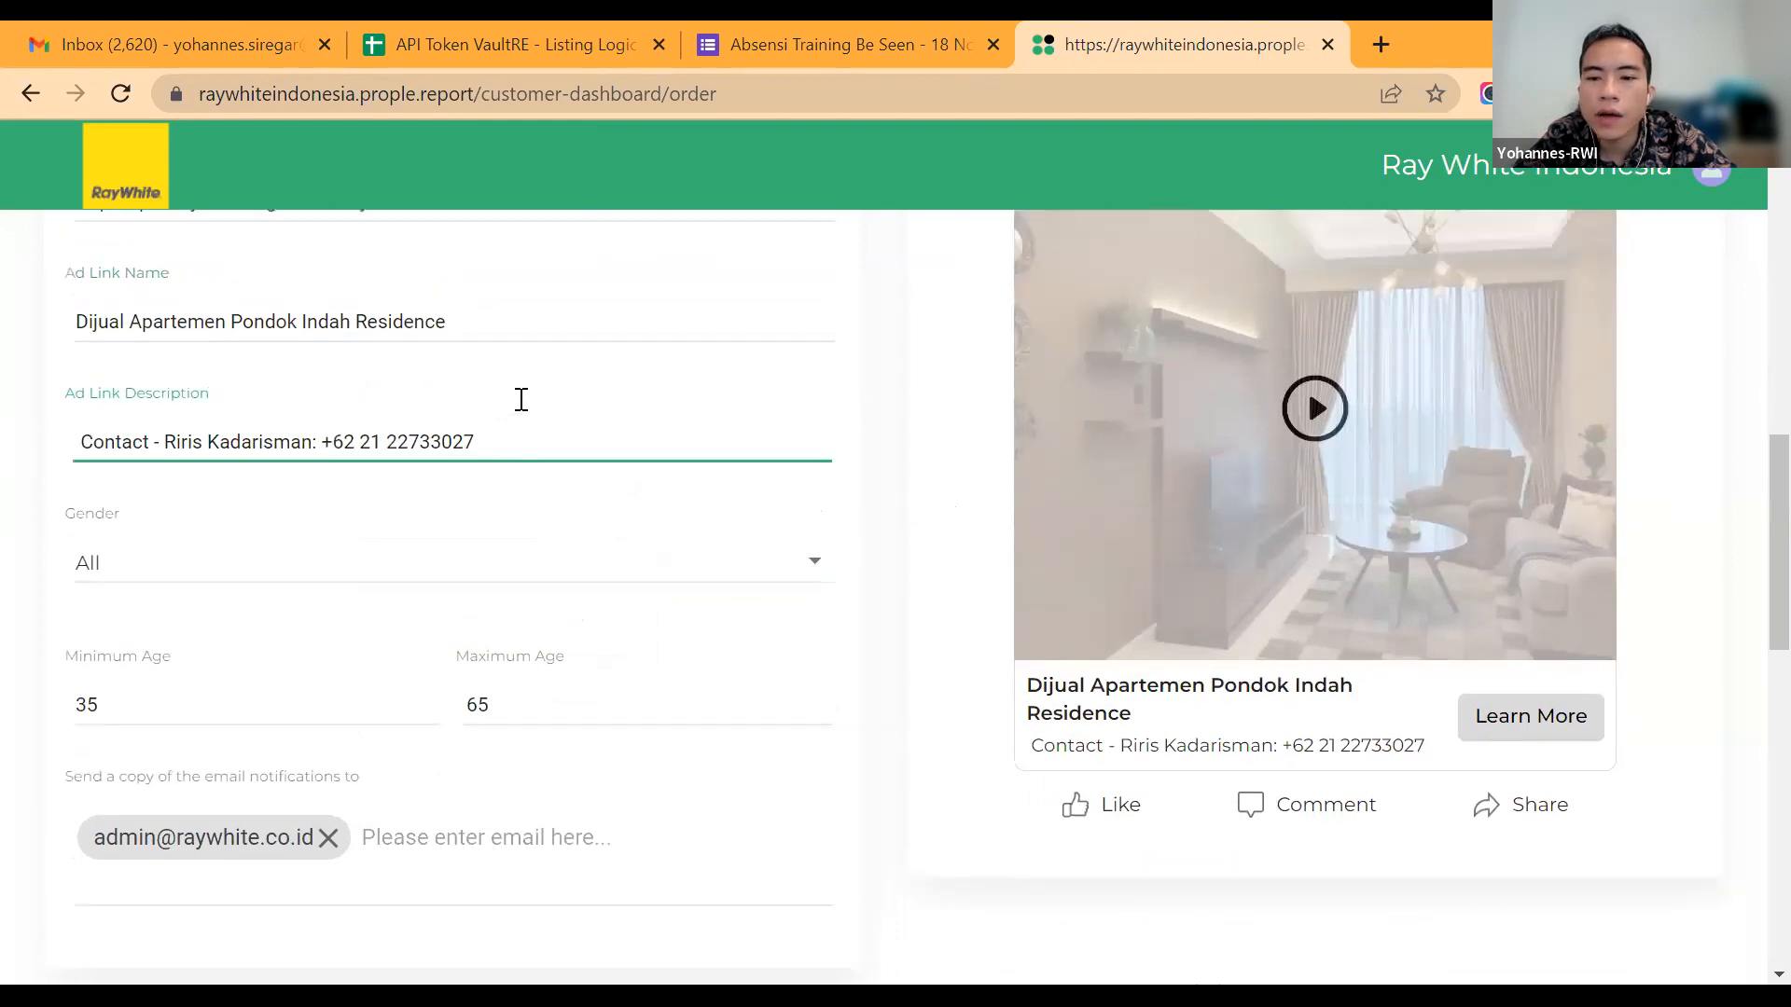
scroll(522, 399, up, 5)
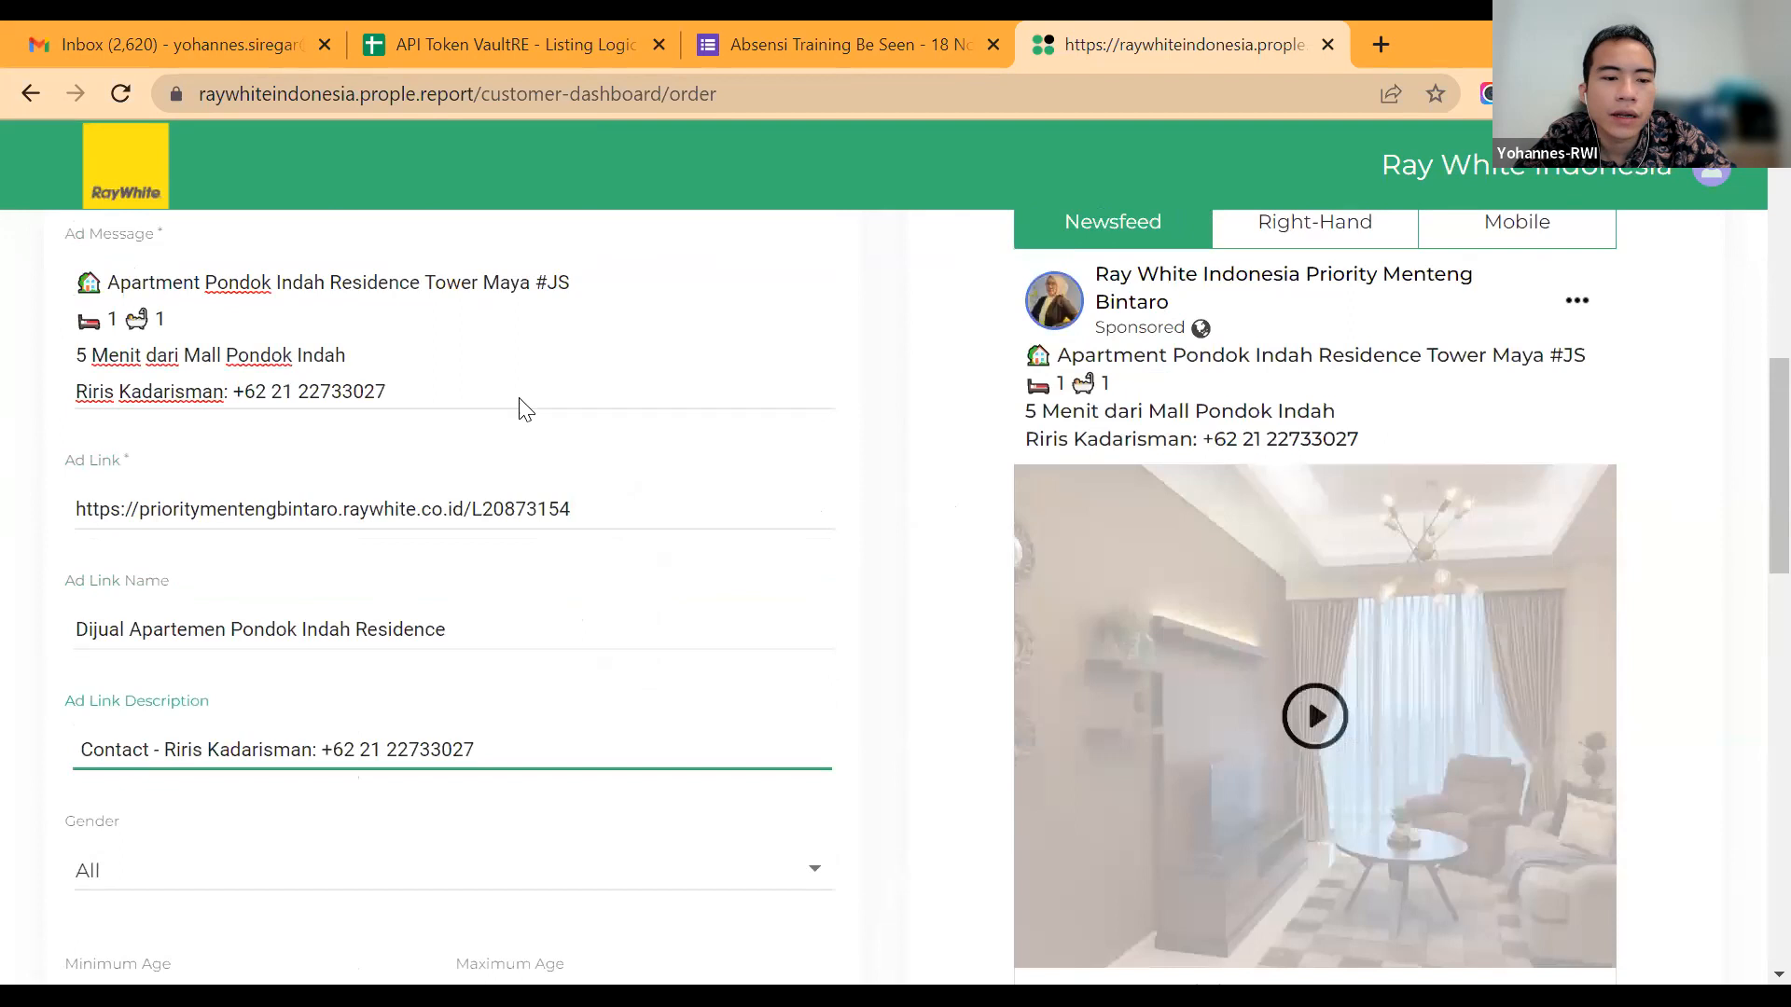
scroll(521, 400, up, 8)
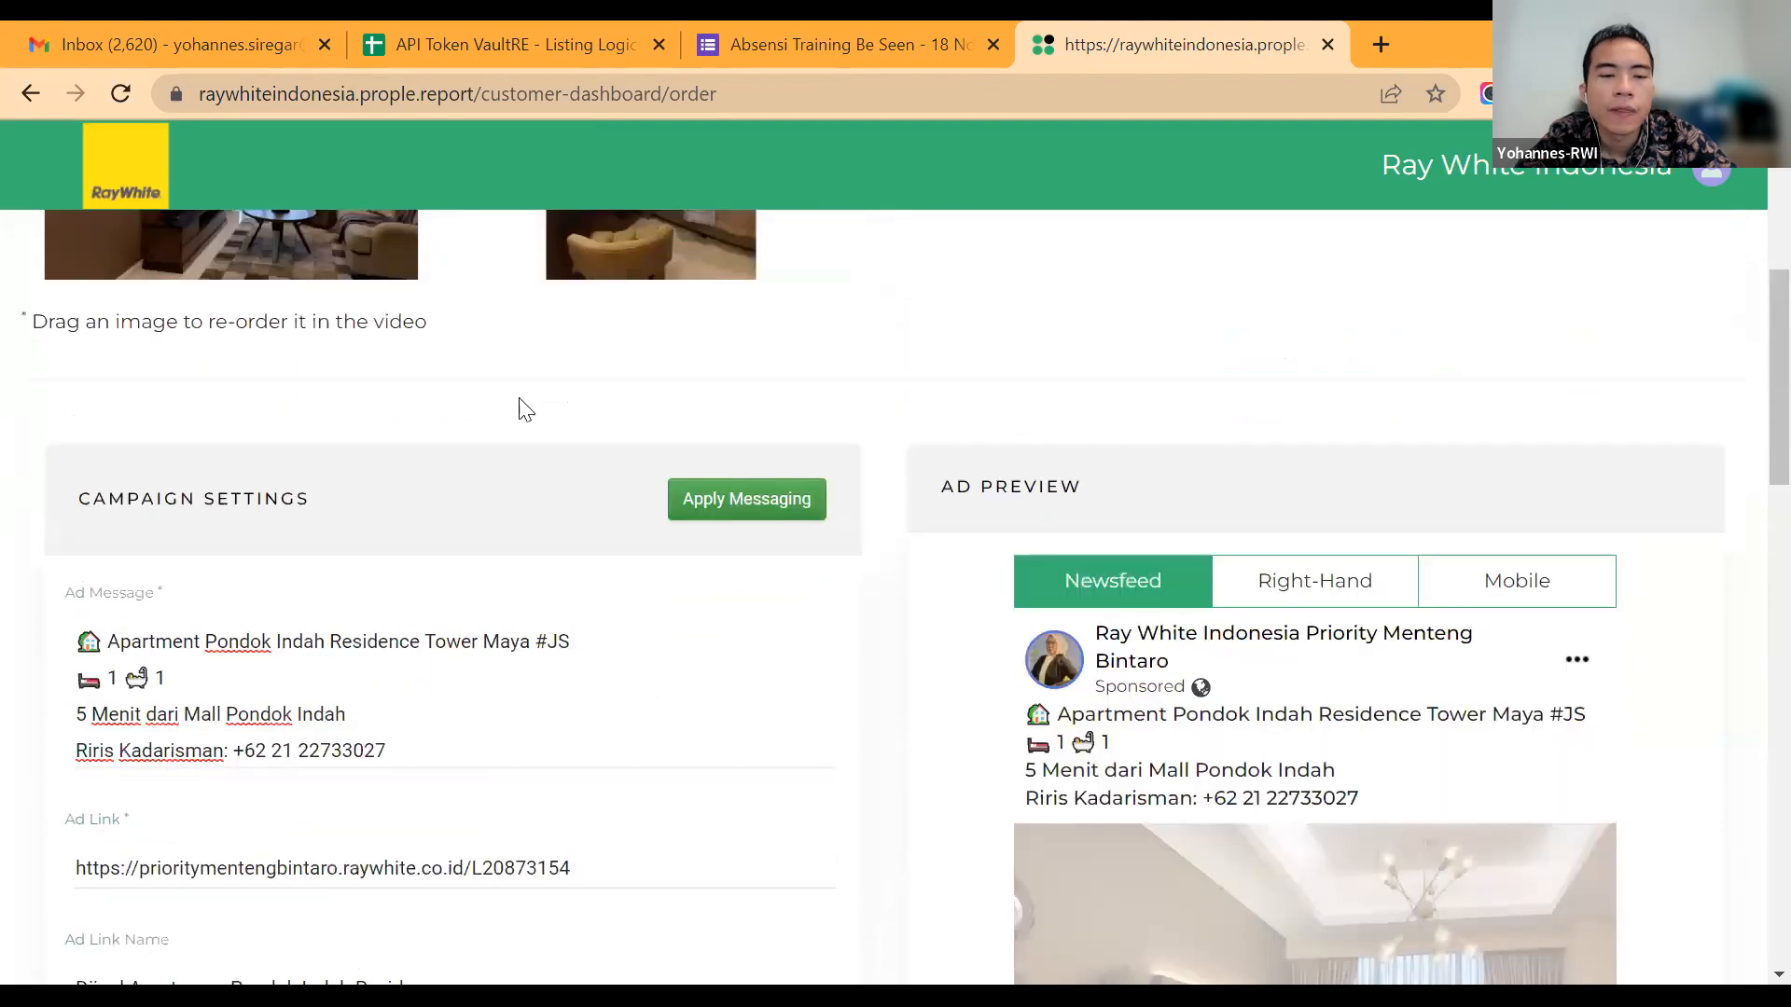
scroll(522, 410, up, 1)
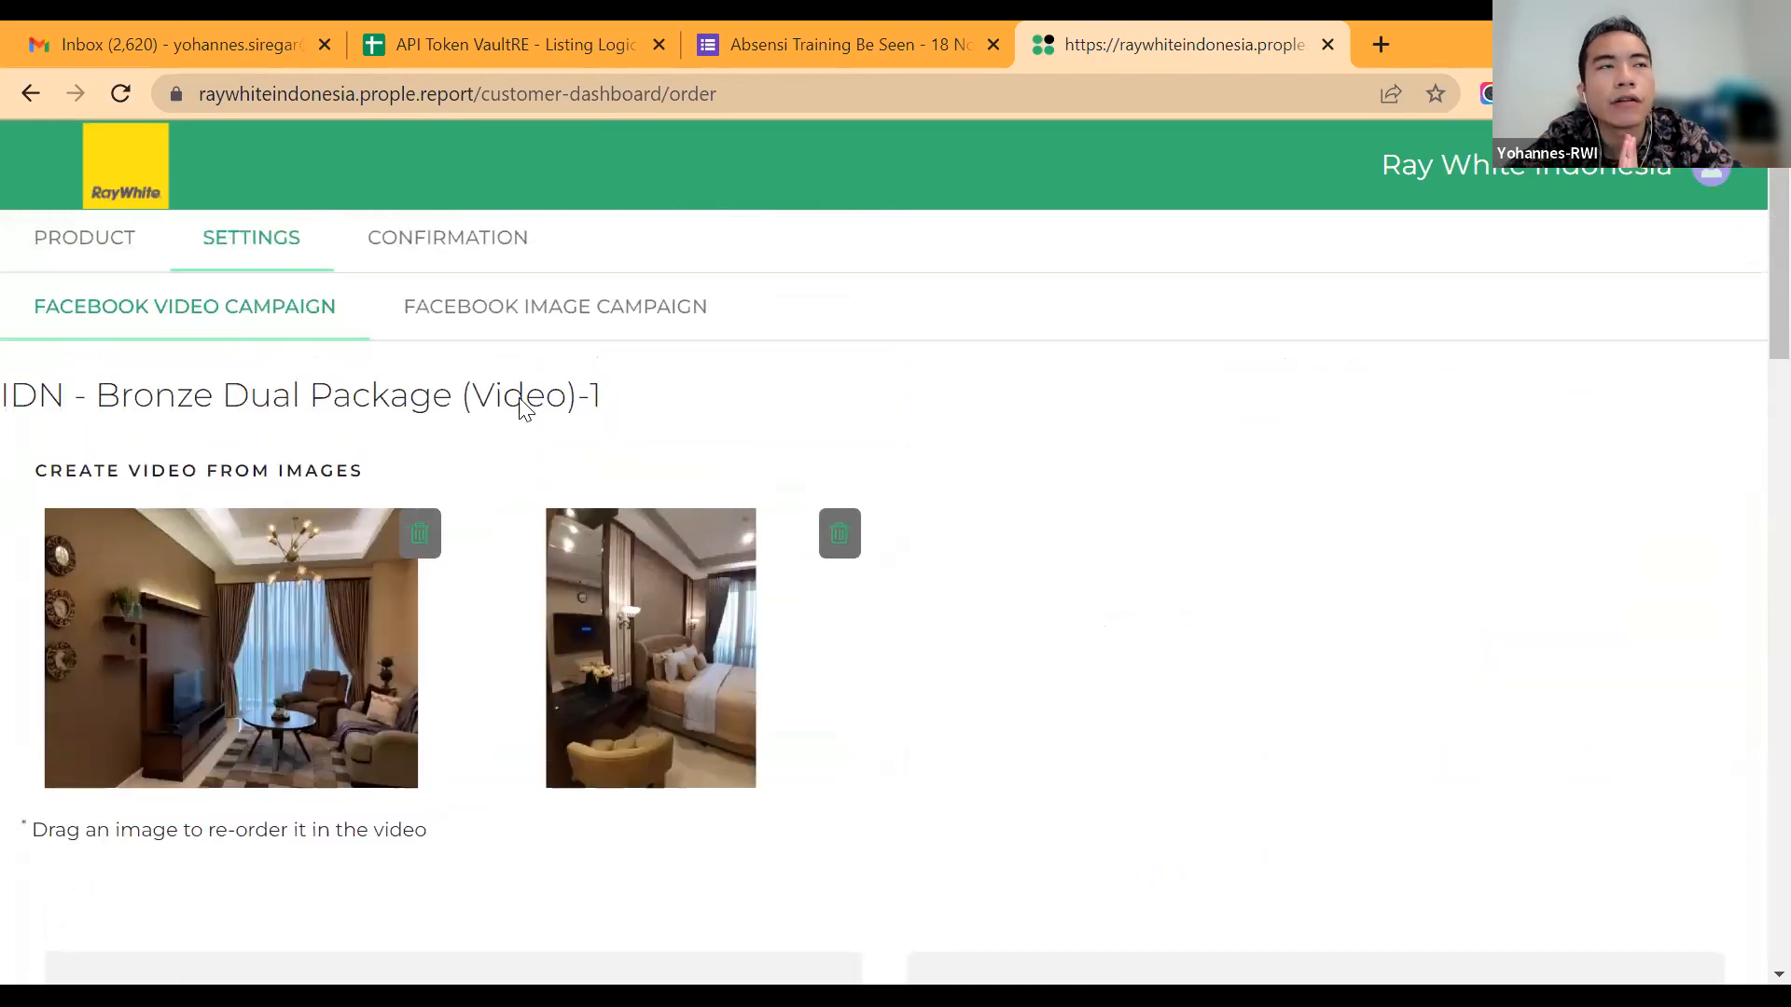
scroll(522, 410, down, 2)
scroll(521, 408, down, 4)
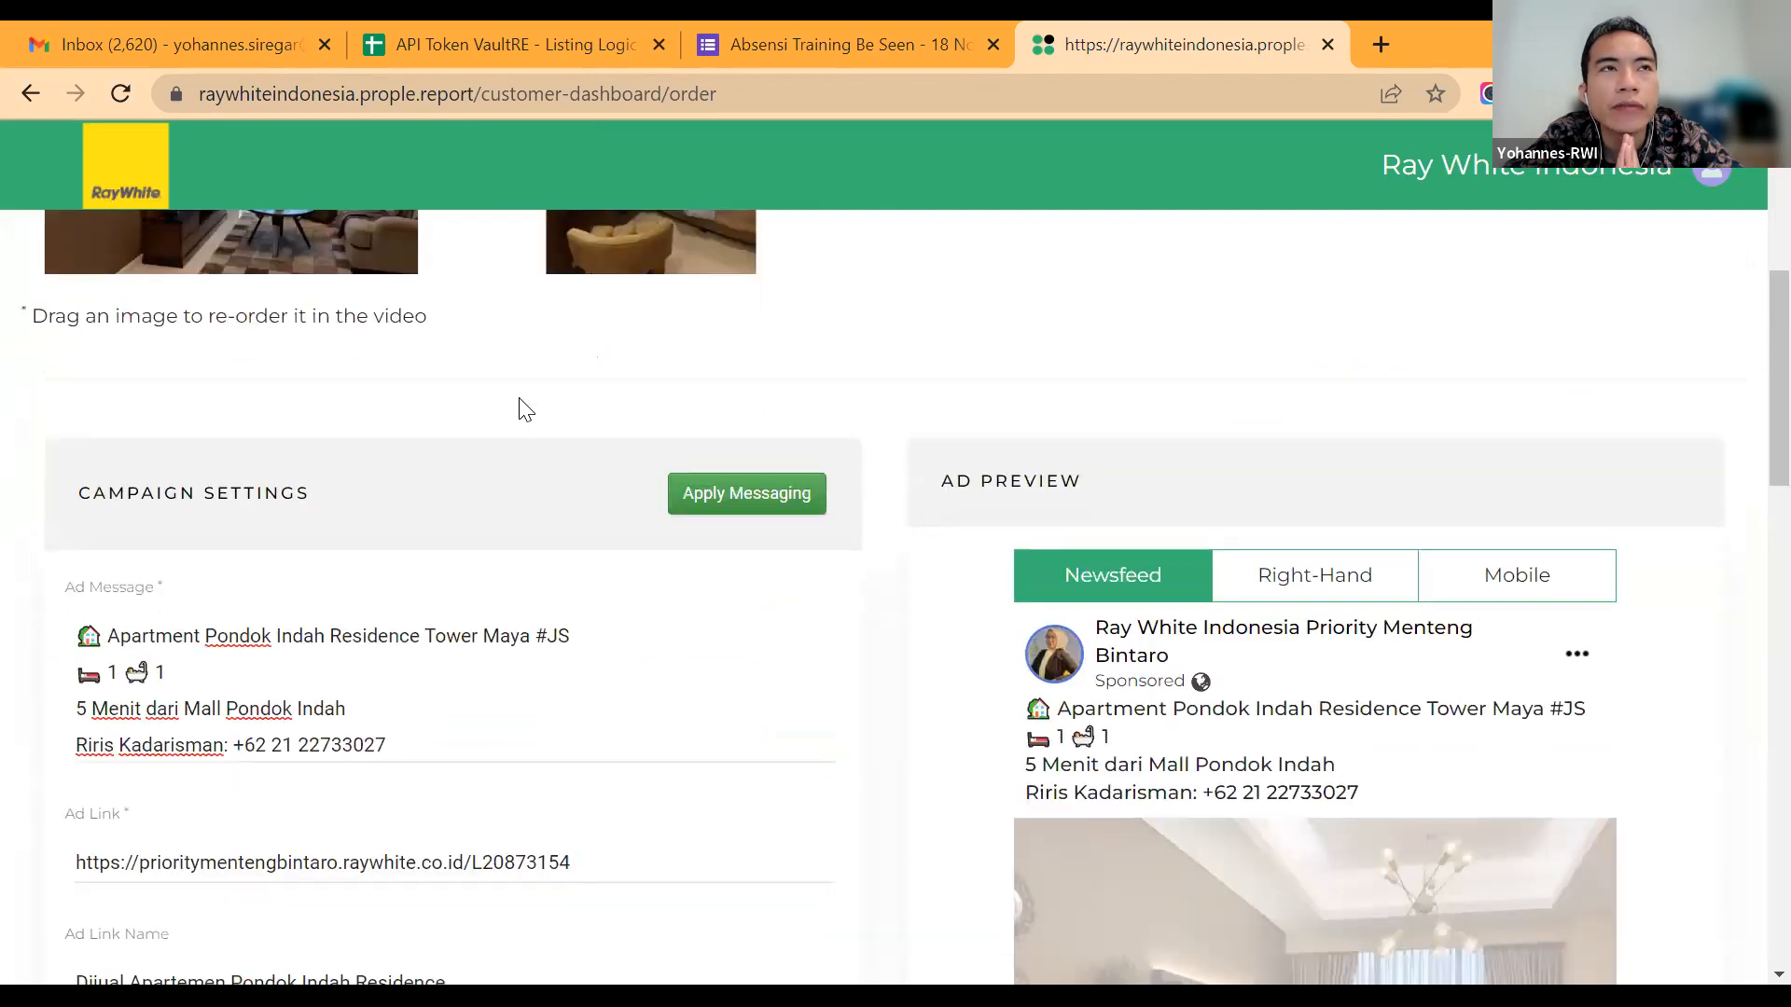
scroll(525, 411, up, 5)
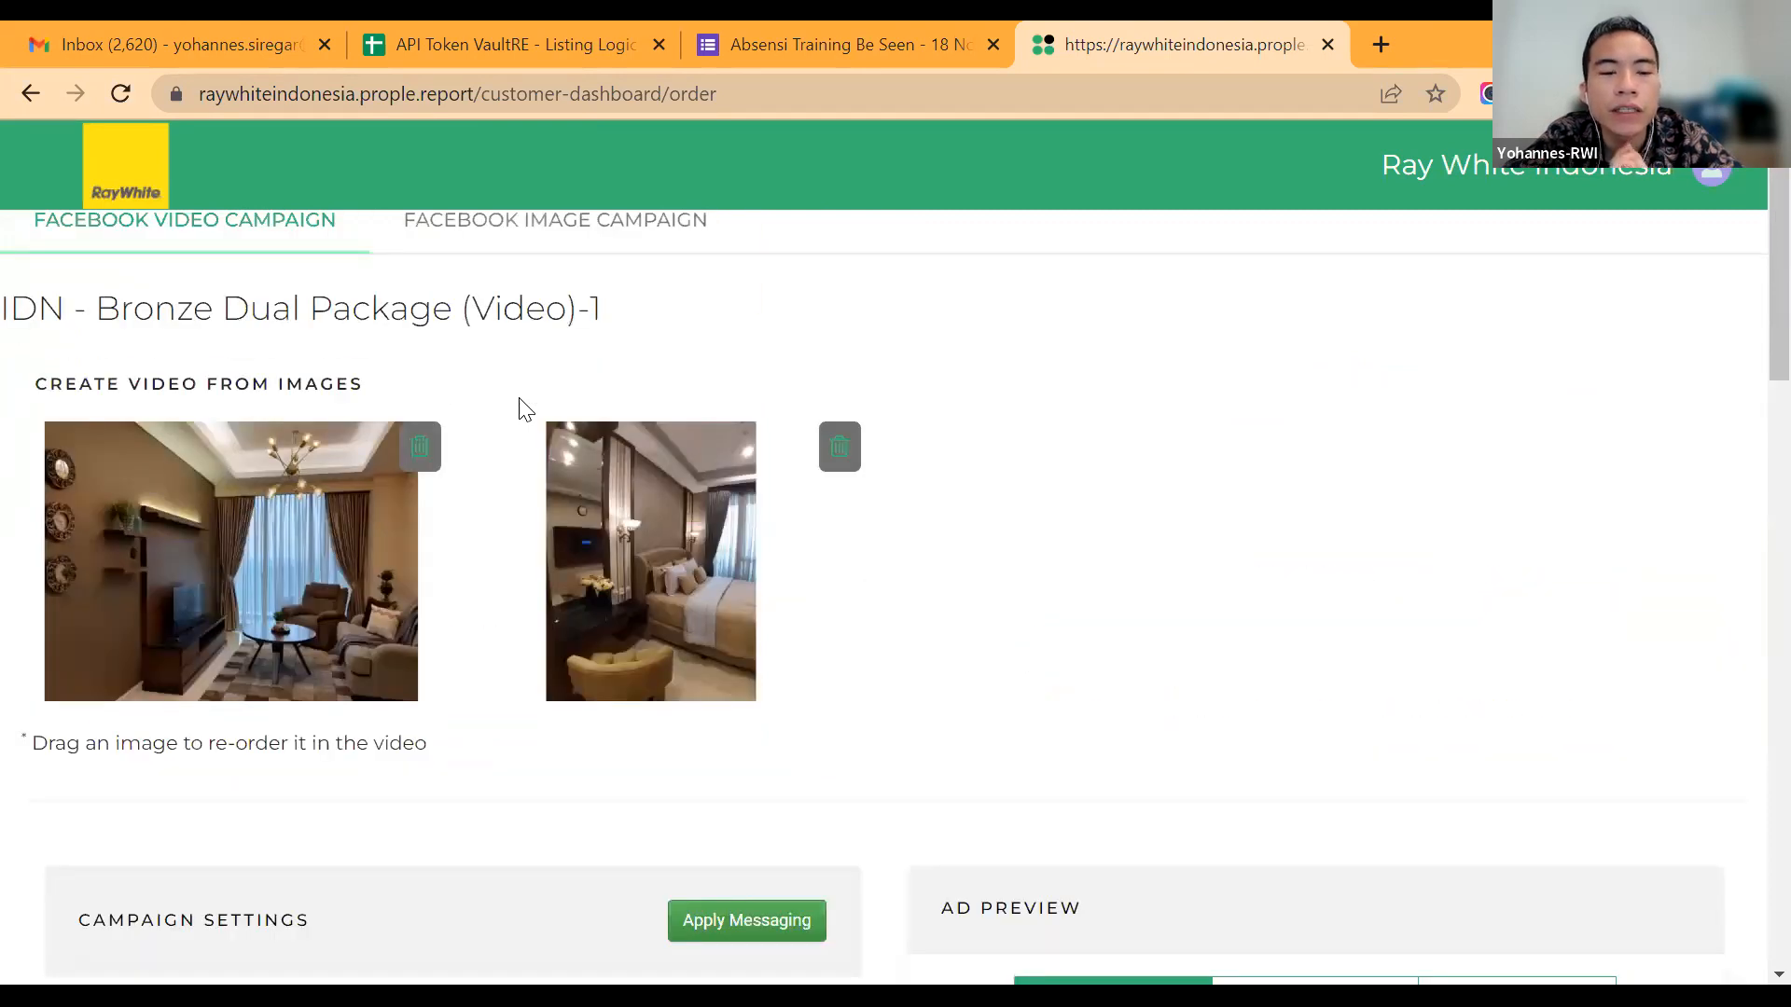
scroll(521, 408, up, 1)
Step: Apply the video campaign's messaging to all other campaigns in the funnel
scroll(416, 801, down, 2)
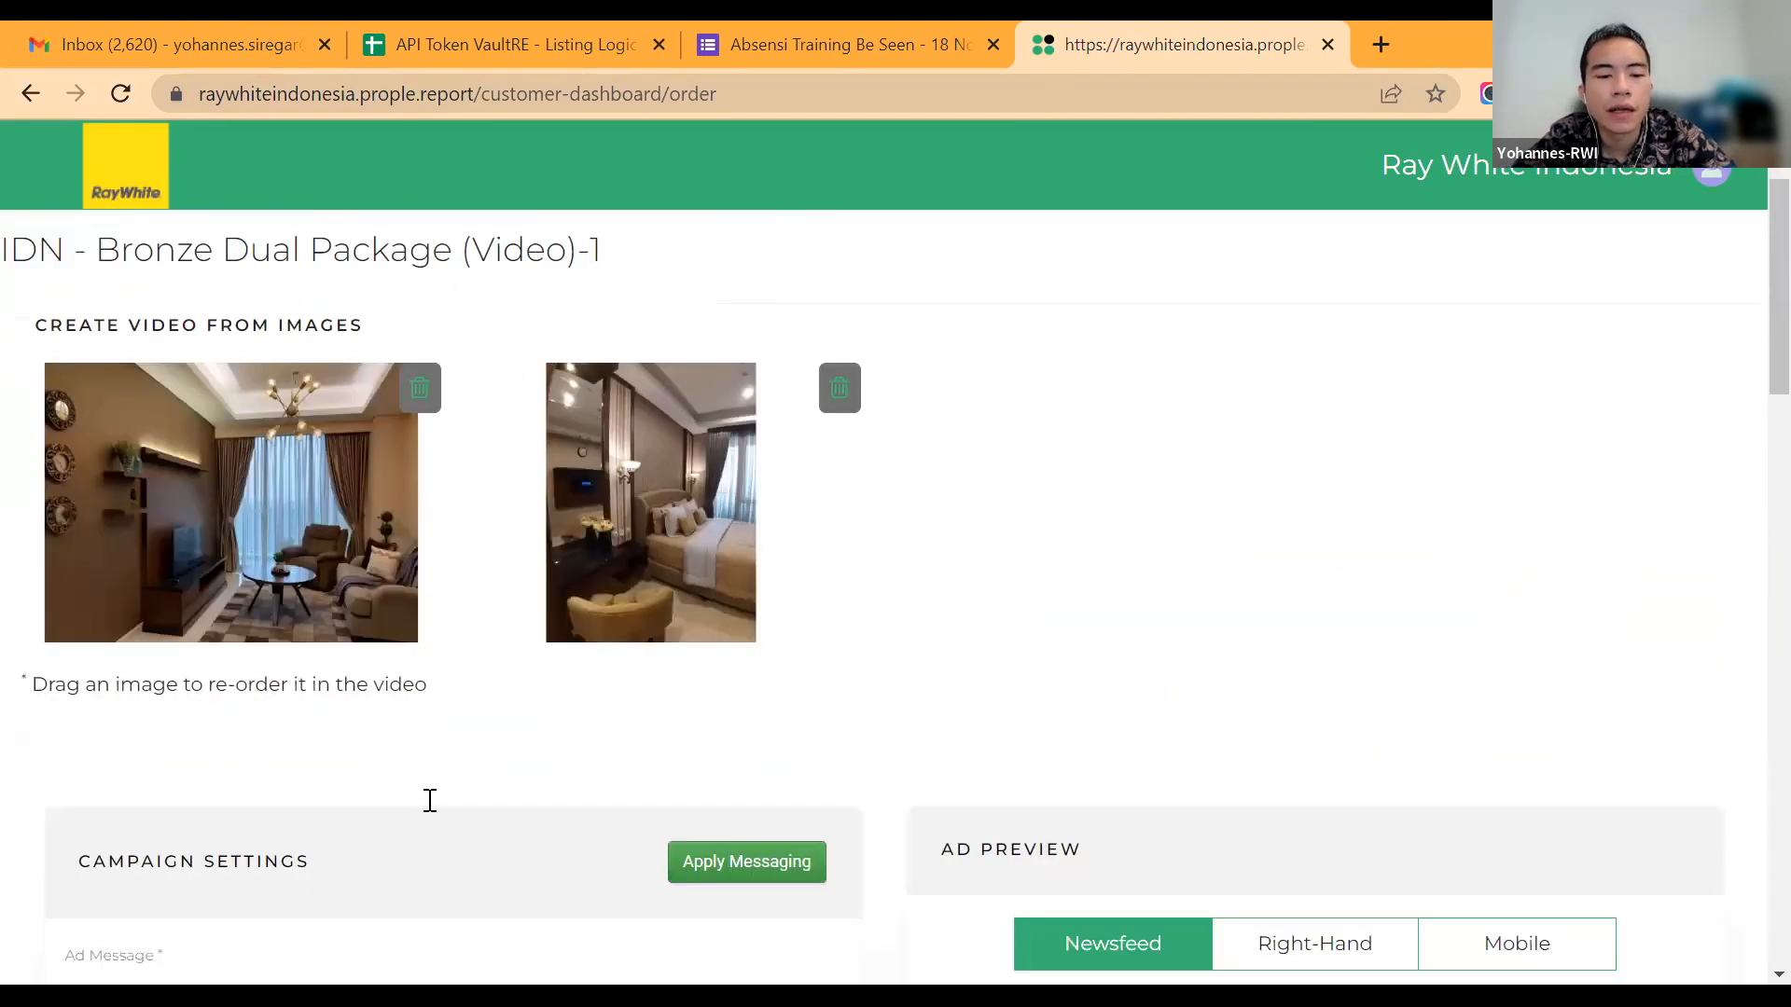
scroll(430, 801, down, 2)
scroll(432, 828, down, 2)
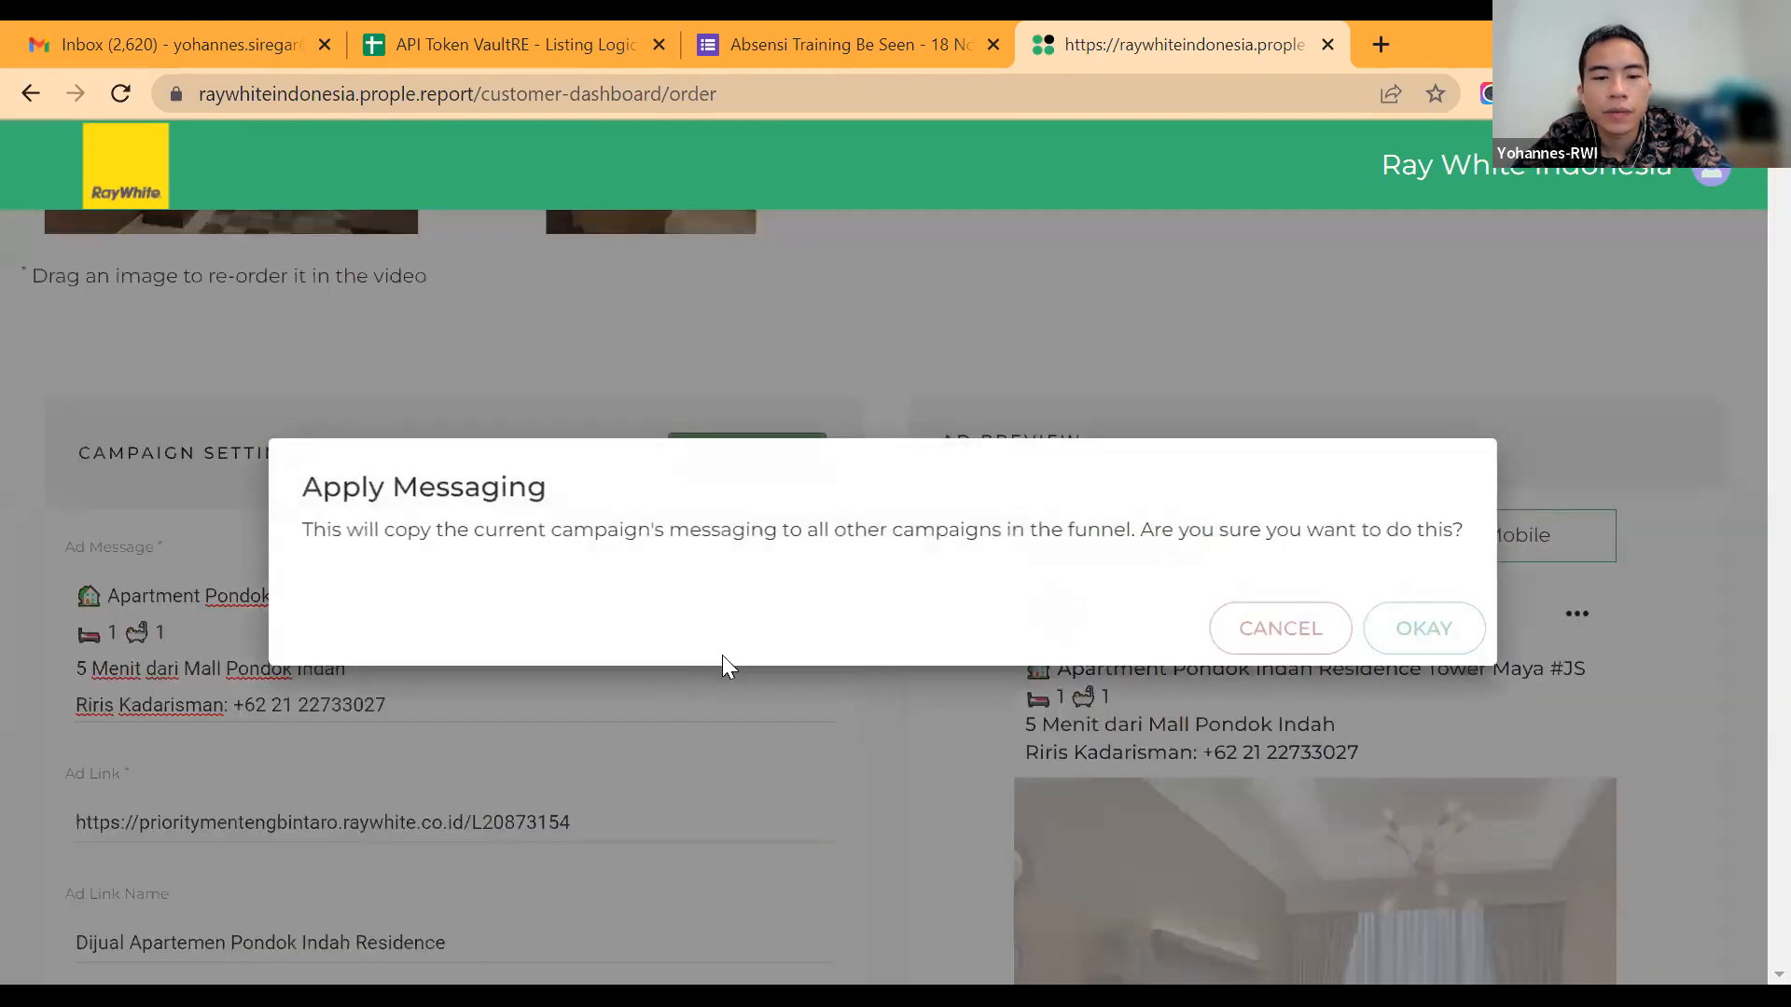
key(Return)
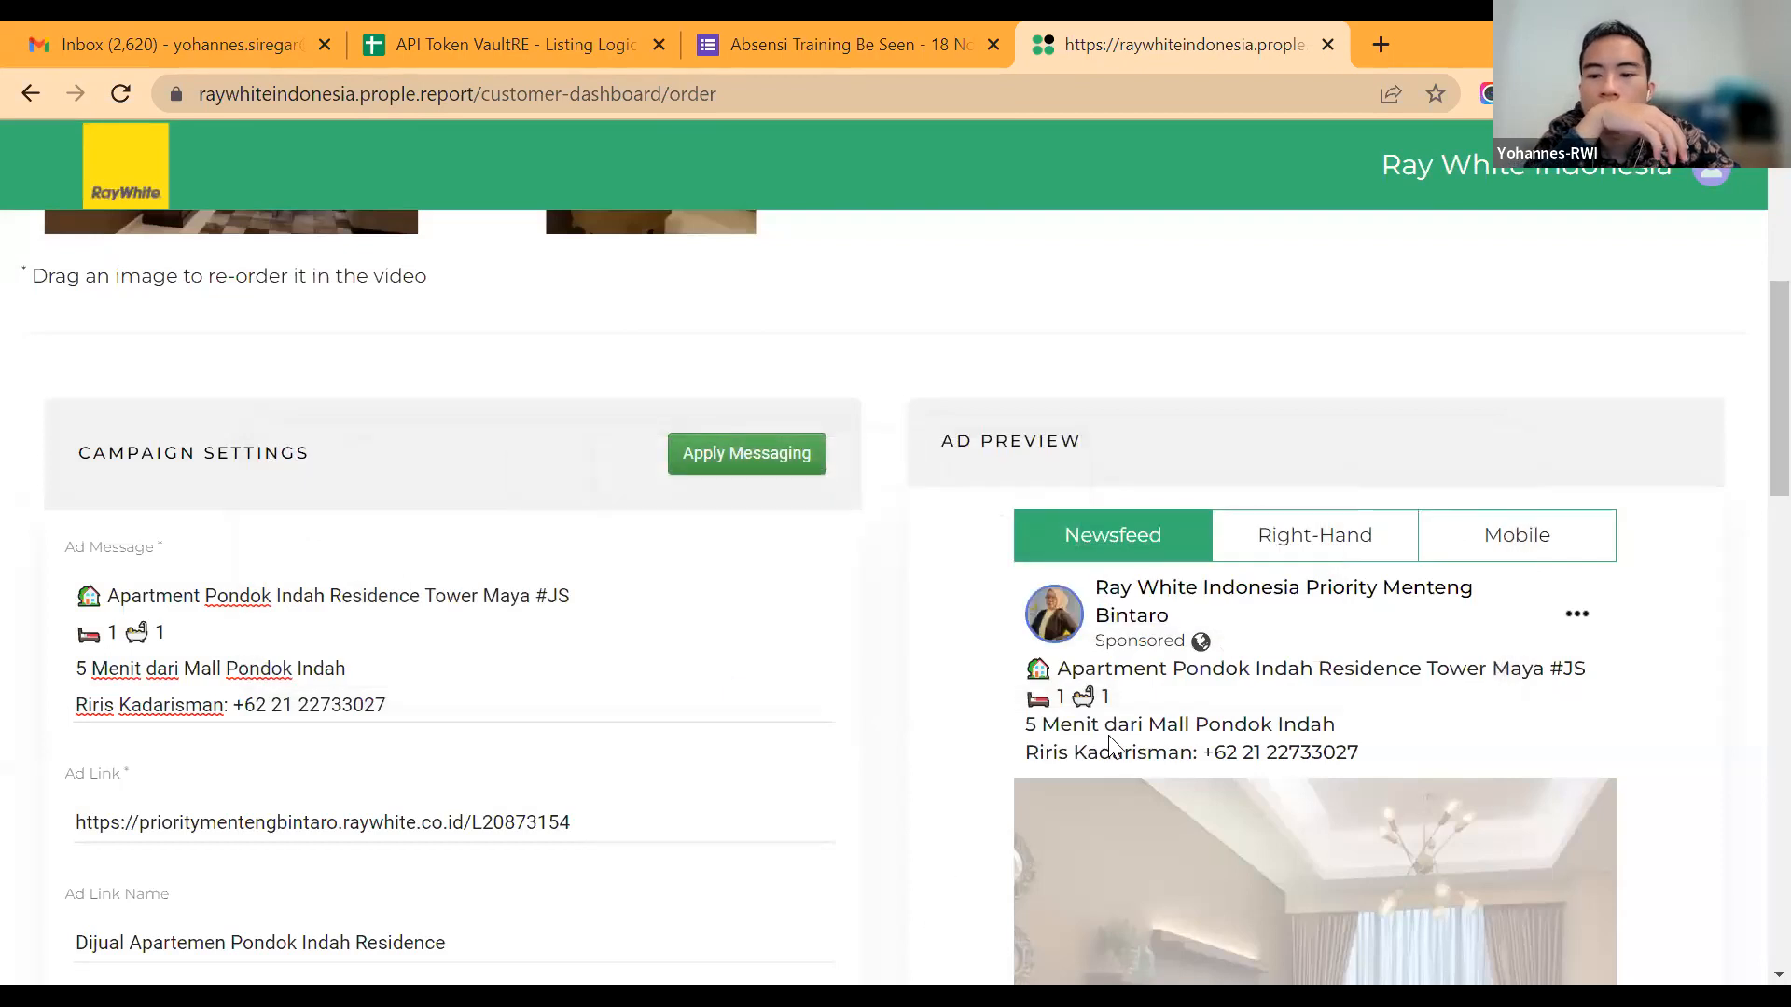
Step: Open the ad link prioritymentengbintaro.raywhite.co.id/L20873154 in a new browser tab
key(ctrl+t)
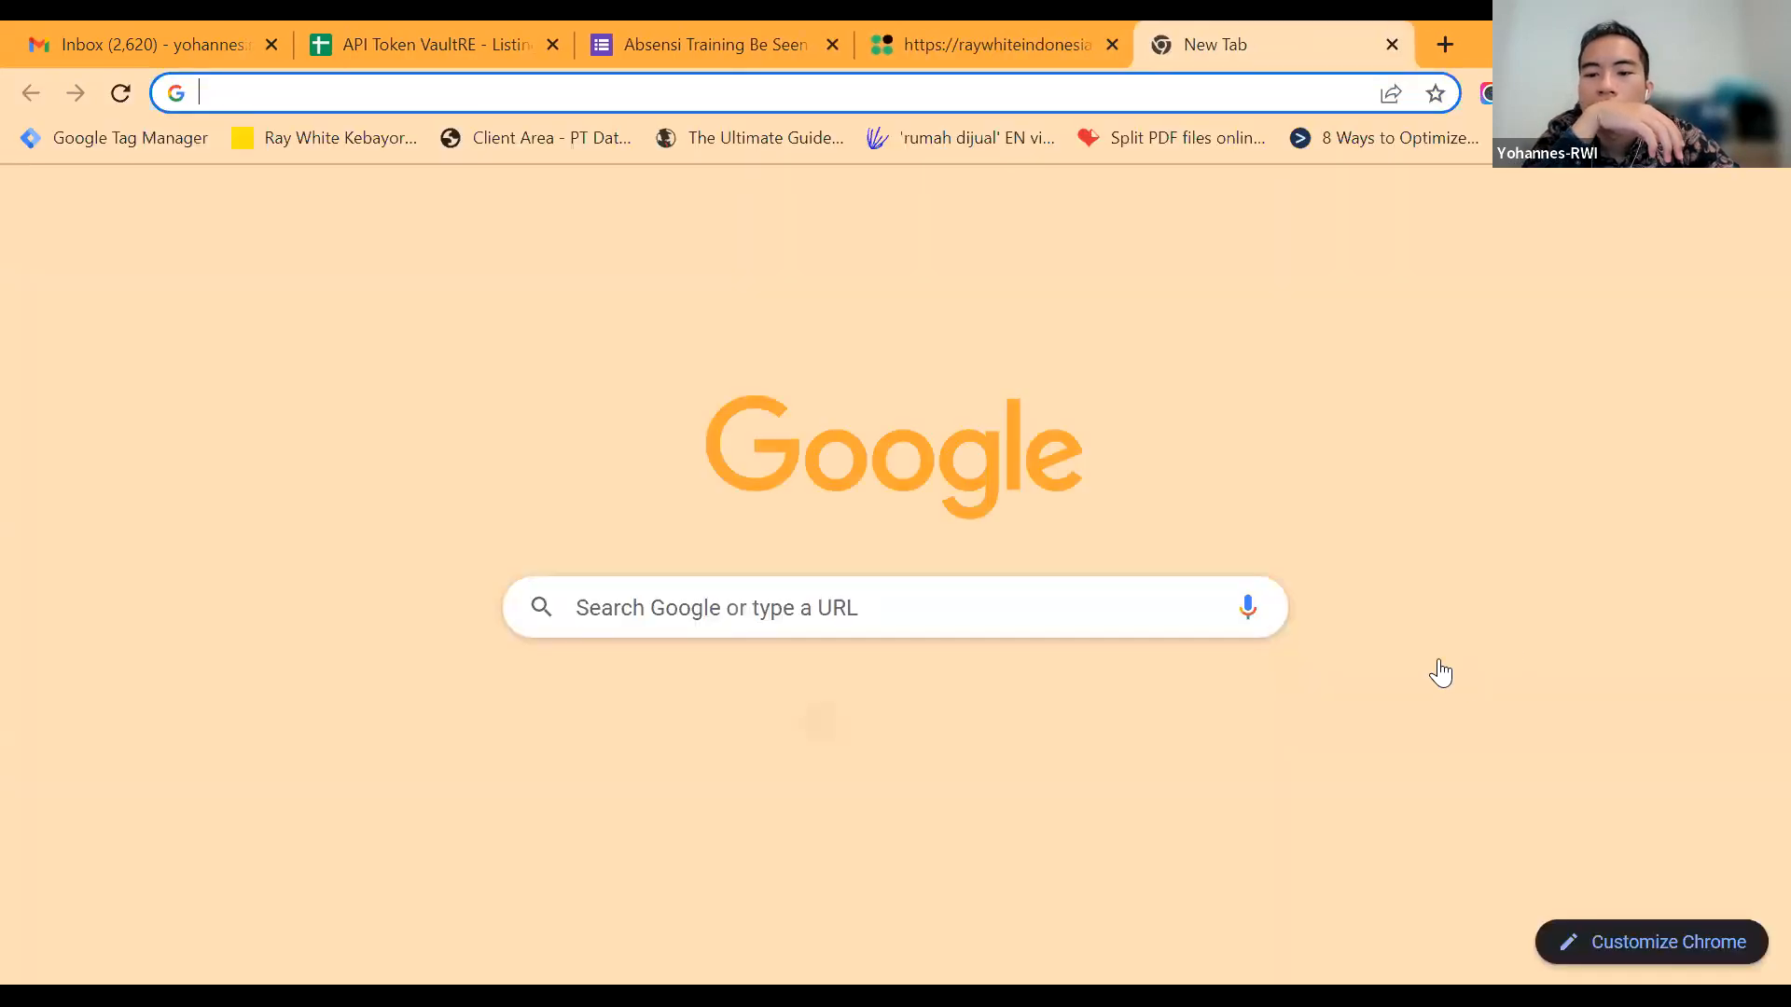
text(prioritymentengbintaro.raywhite.co.id/L20873154)
key(Return)
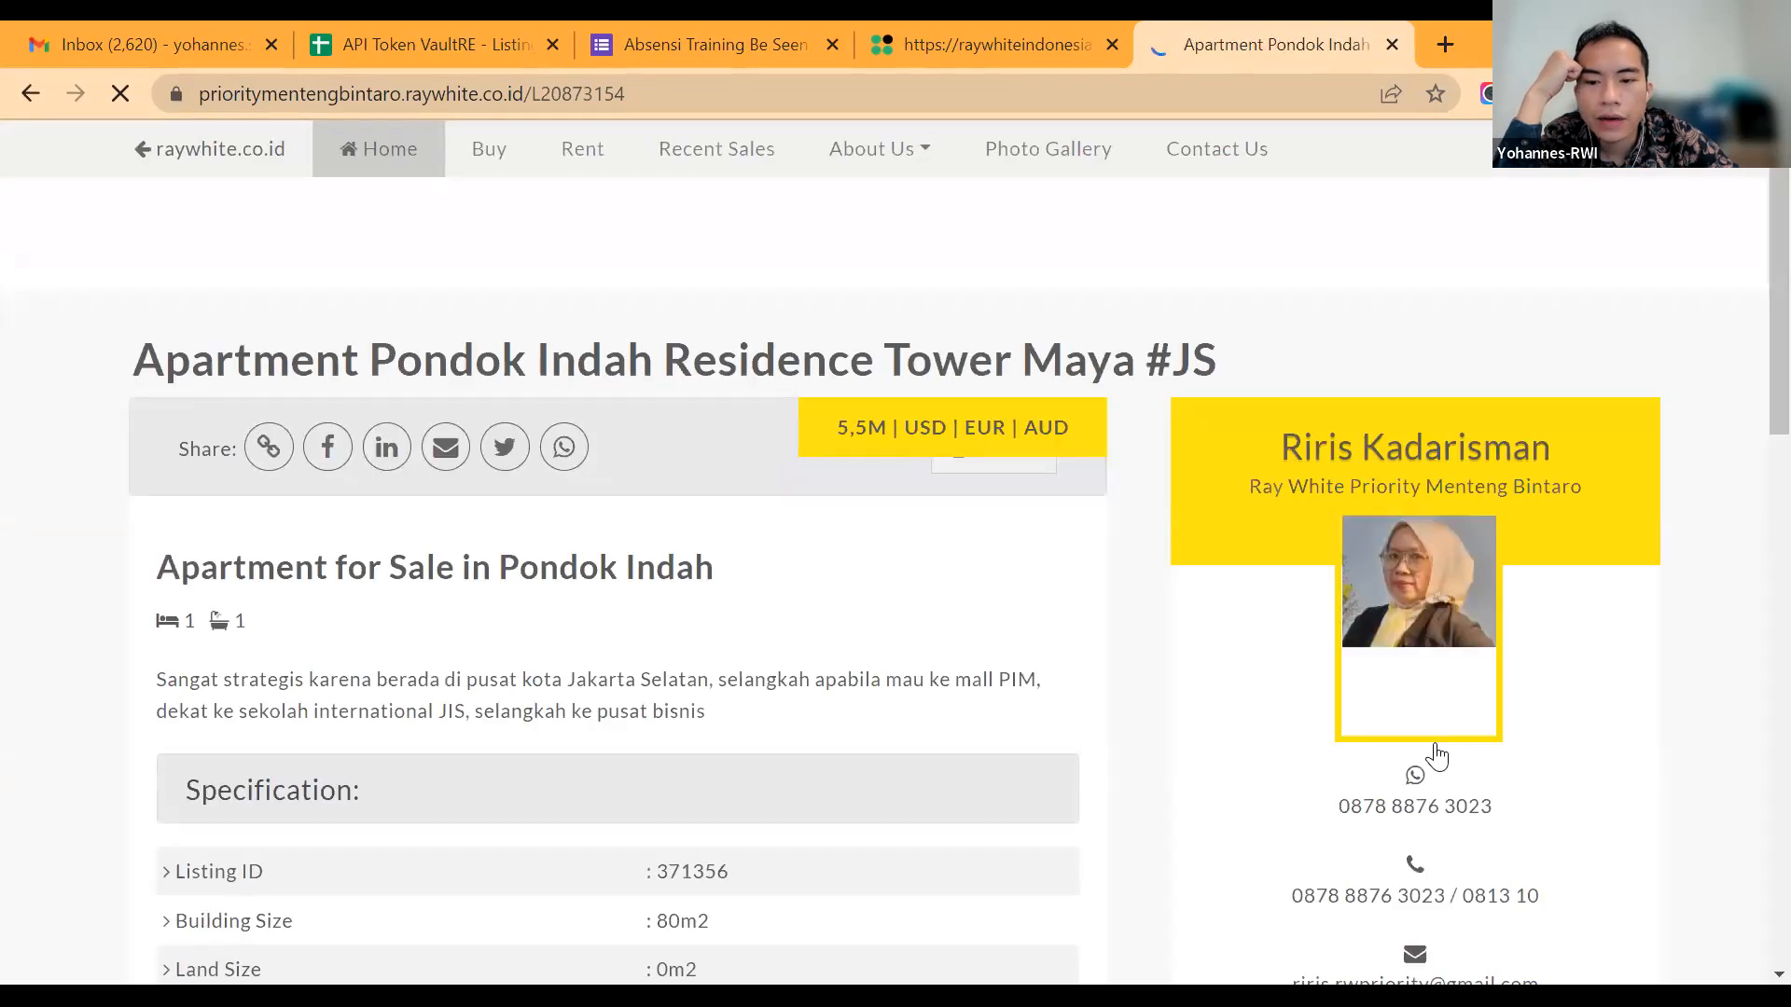
Step: Examine the listing page's description, specifications and agent contact details
scroll(1436, 757, down, 1)
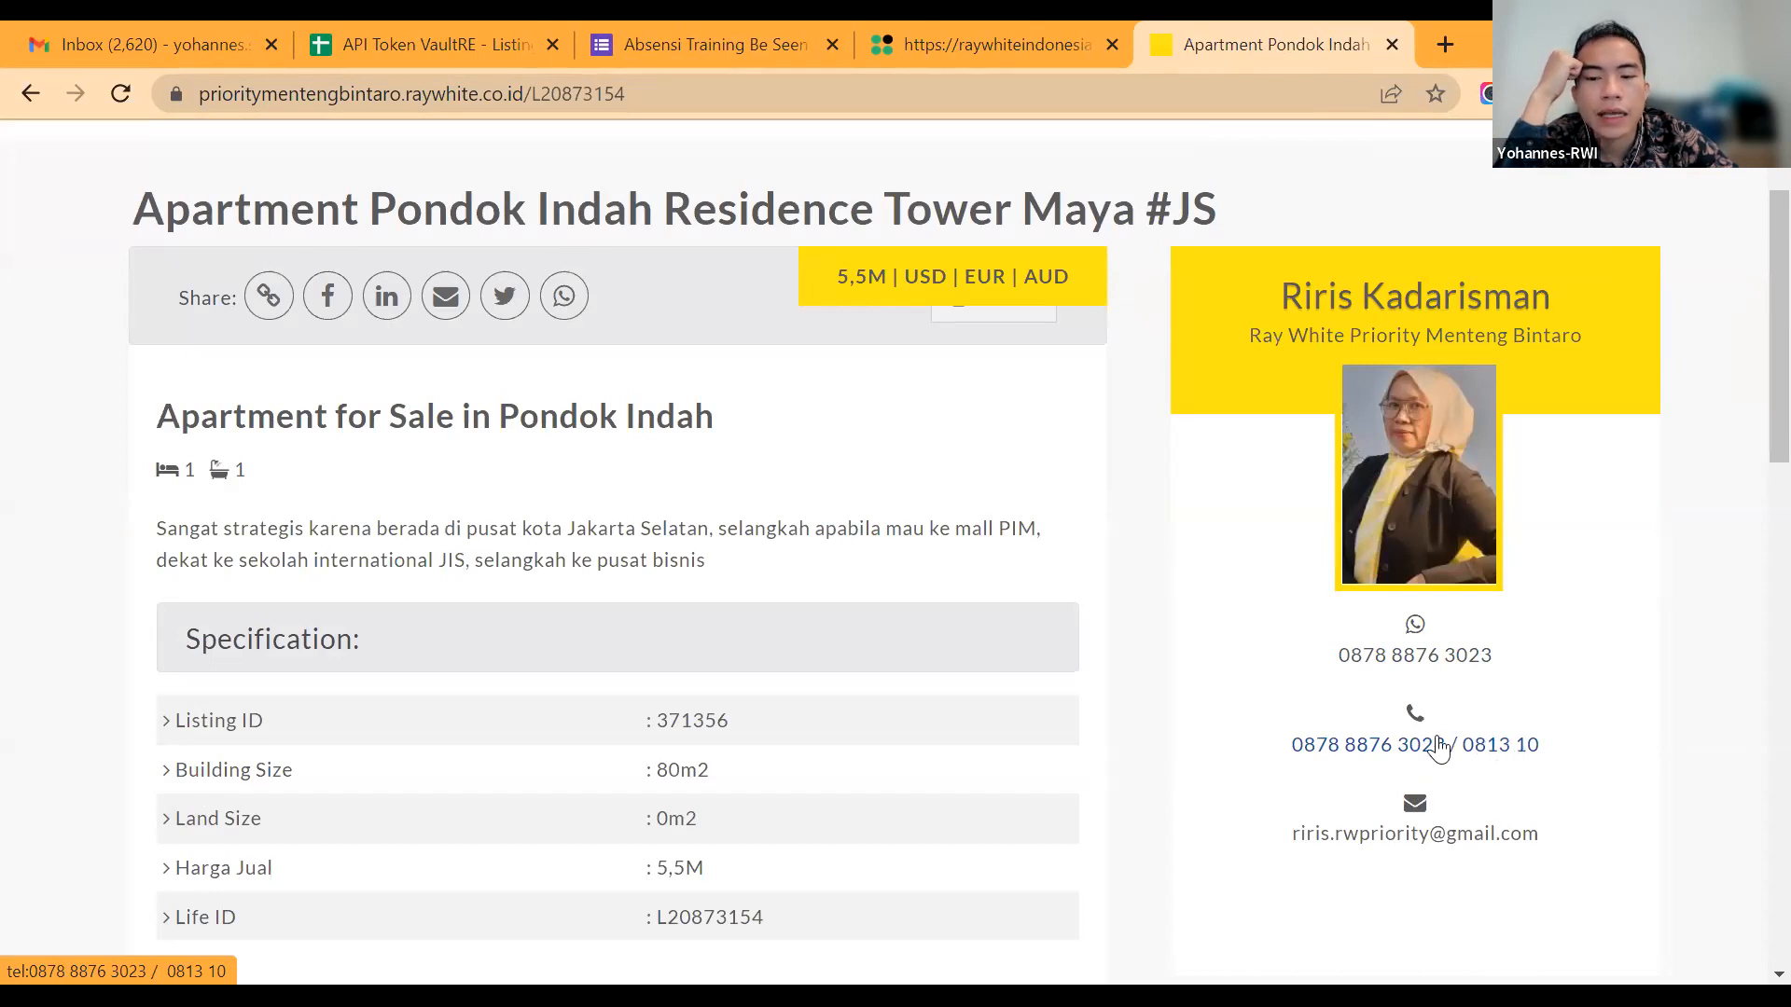
scroll(1437, 746, down, 3)
scroll(1436, 746, up, 4)
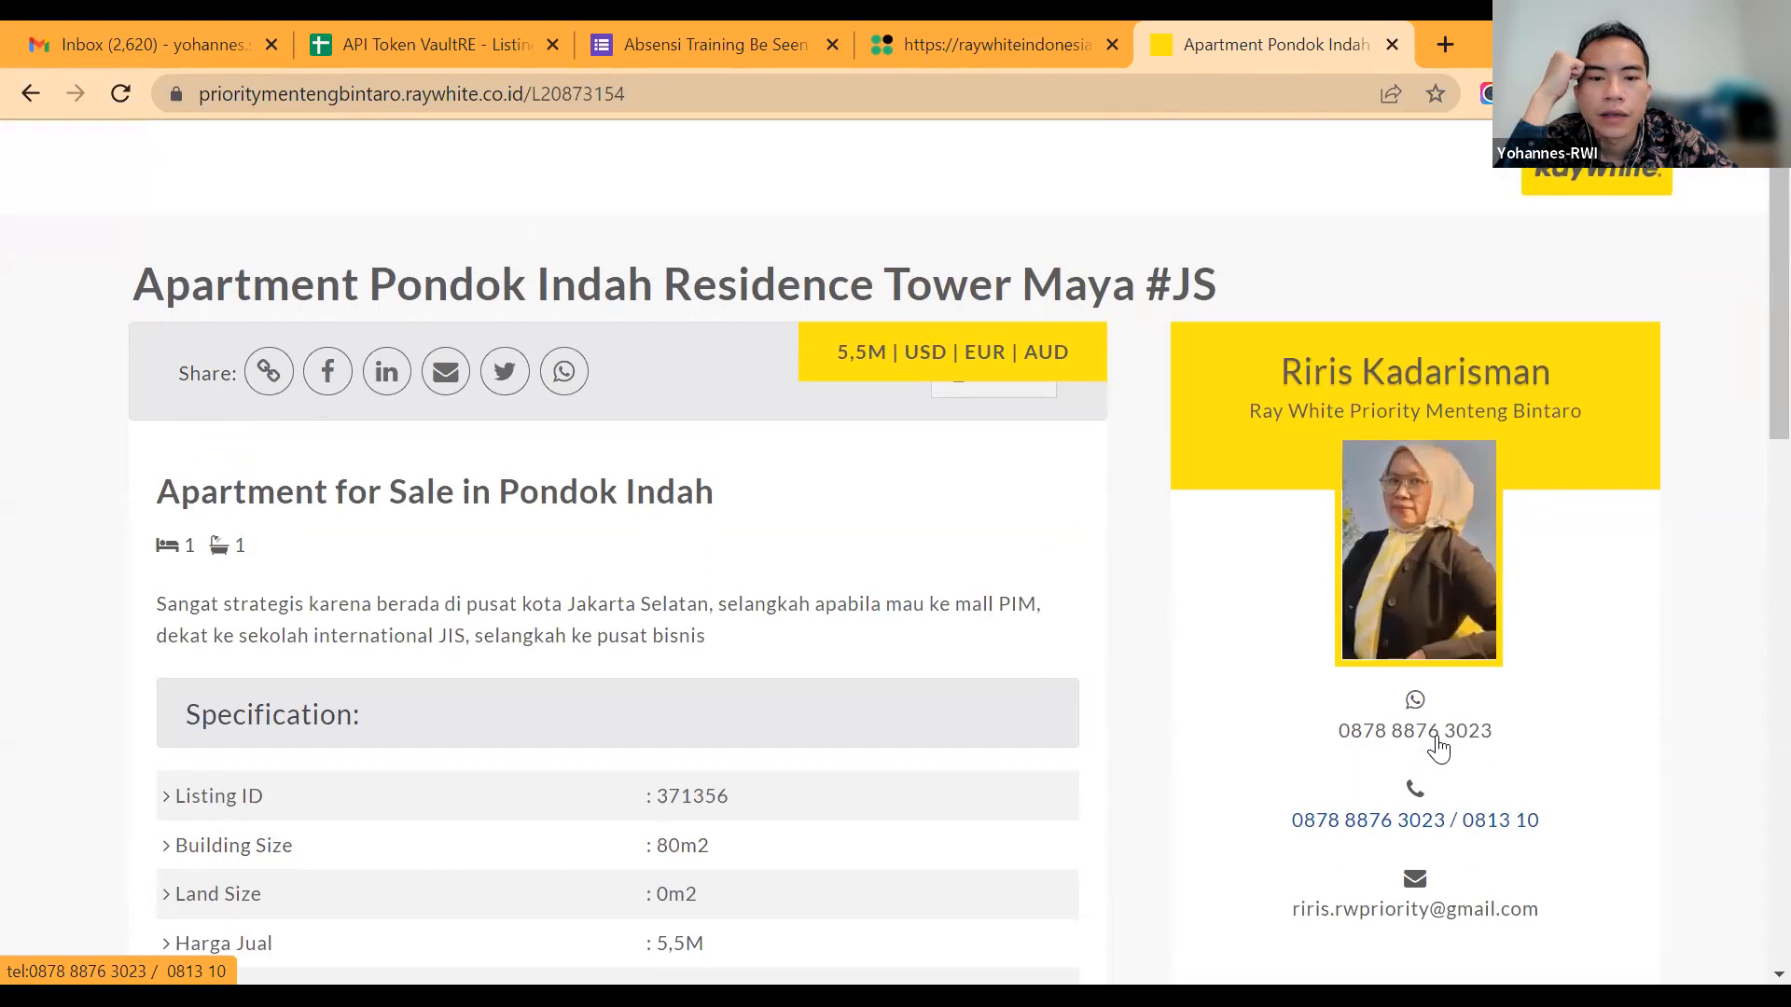
scroll(1439, 746, down, 2)
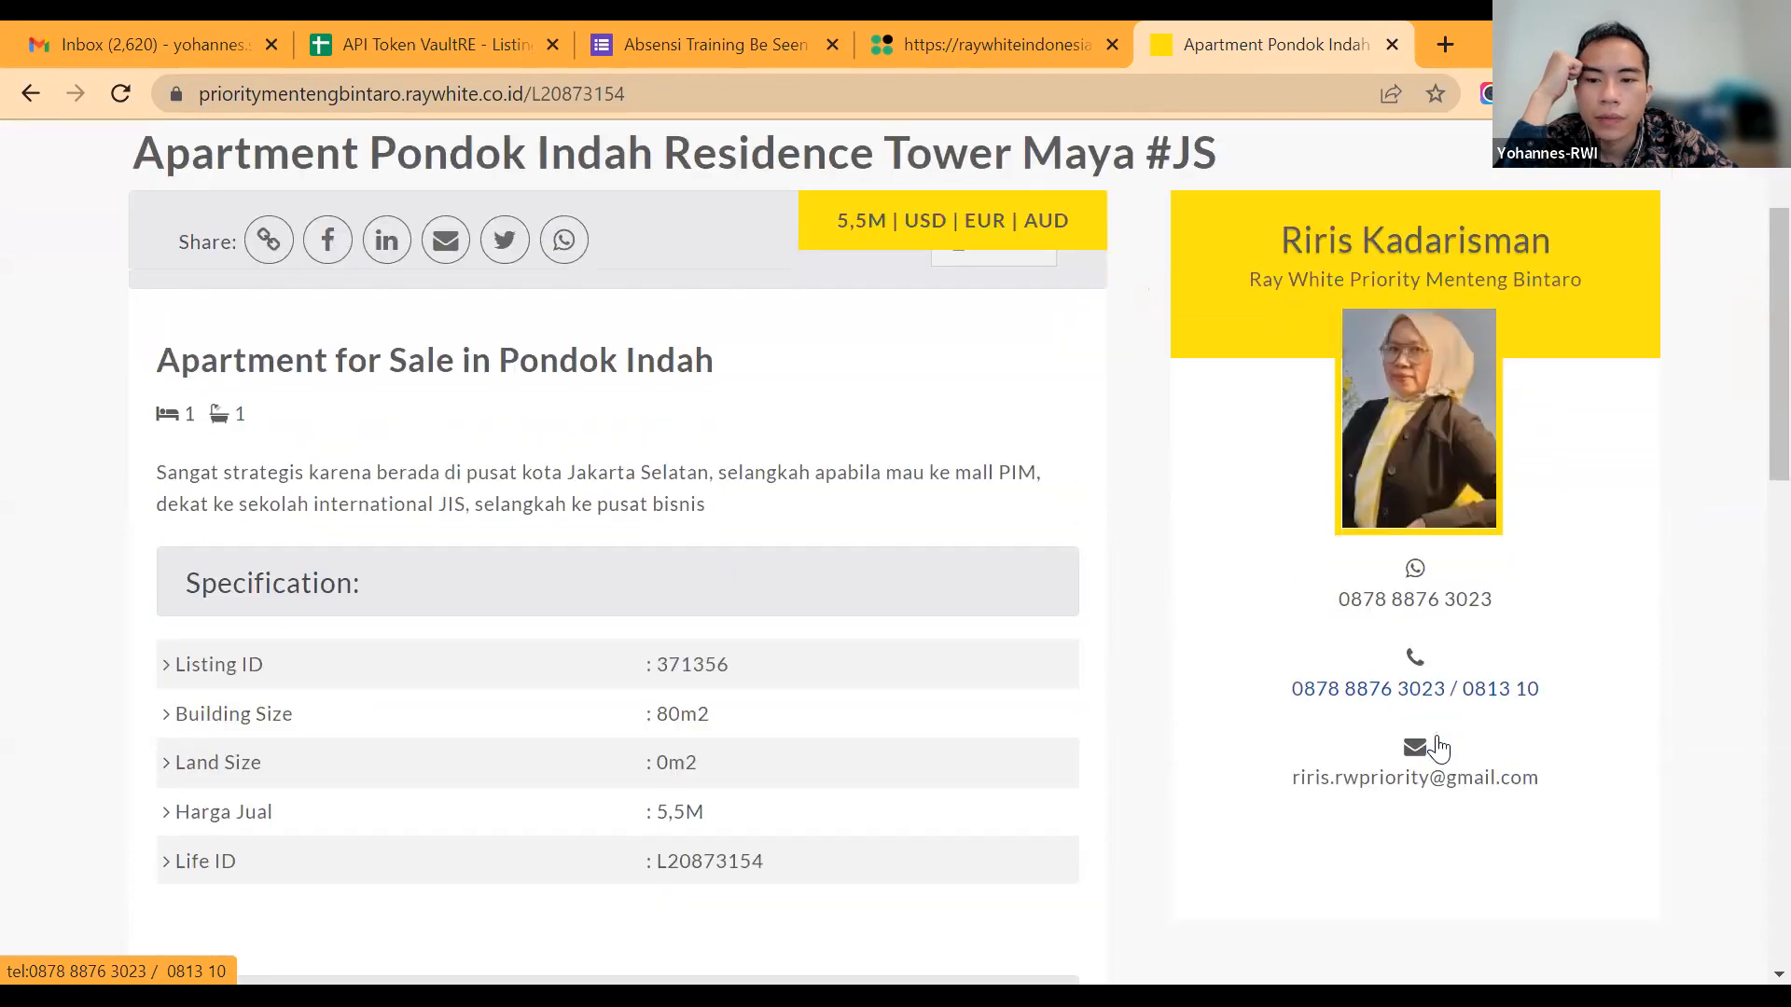
scroll(1438, 747, up, 2)
scroll(1439, 746, down, 5)
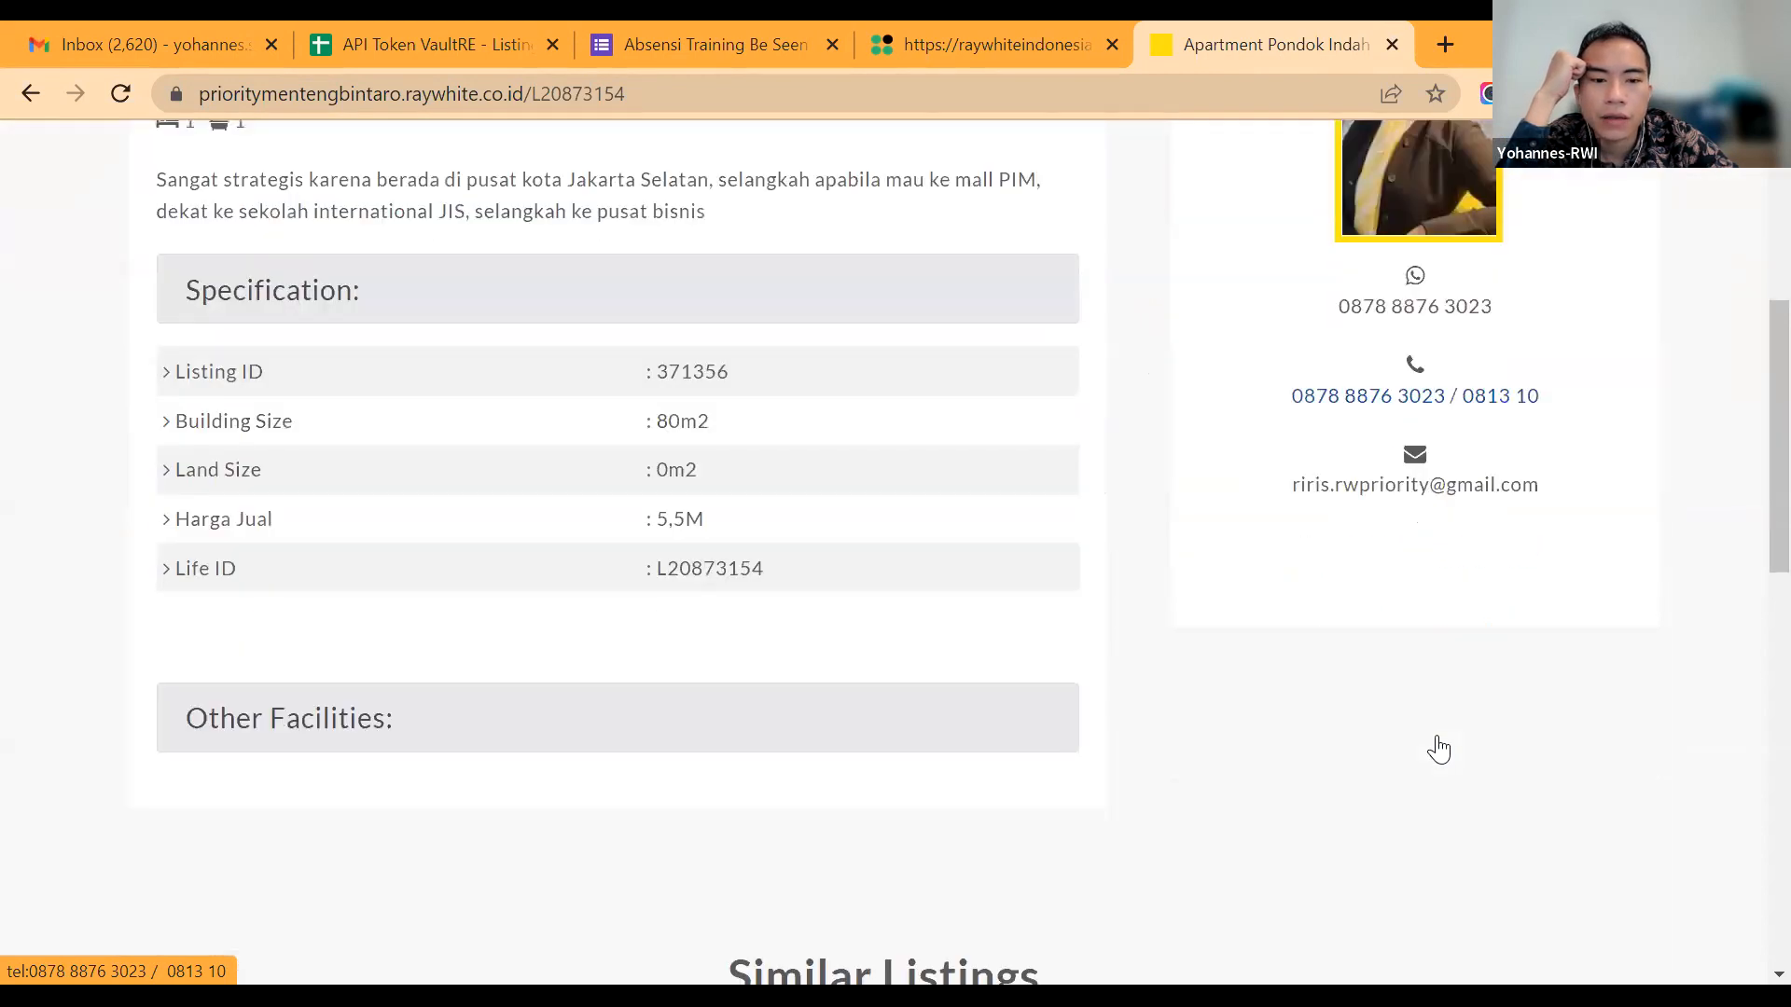
scroll(1438, 749, up, 4)
scroll(1443, 747, up, 1)
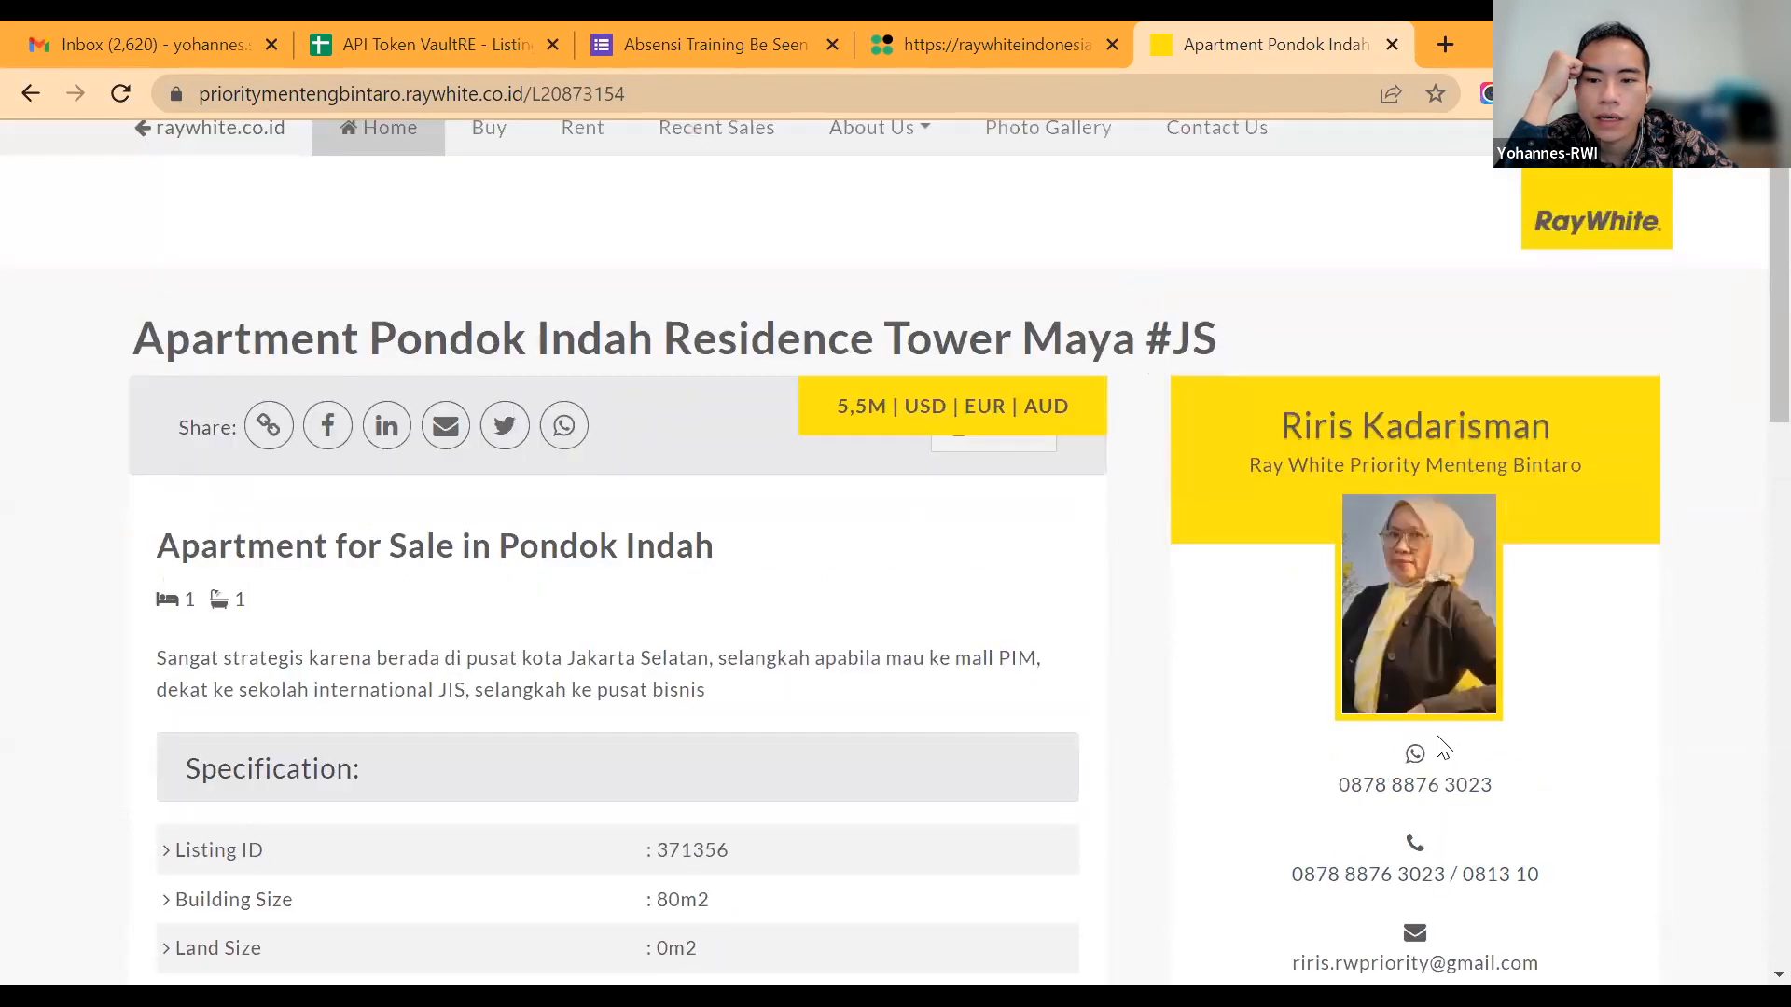
scroll(1443, 747, down, 2)
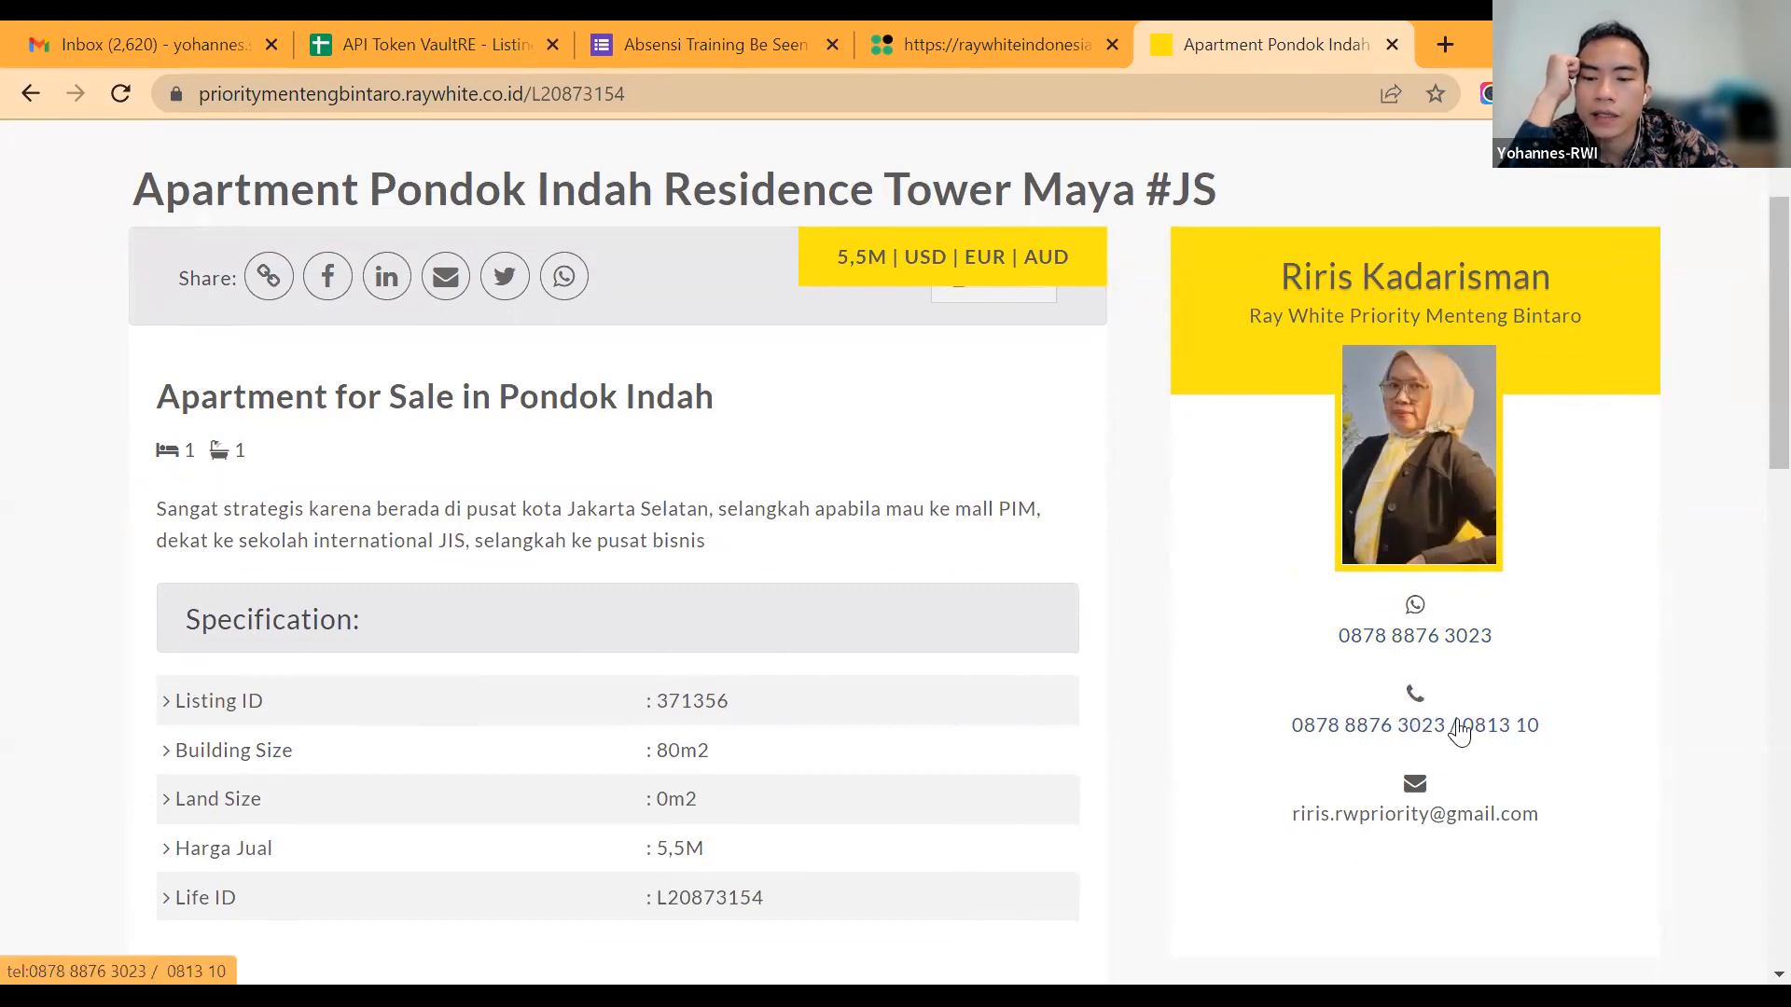
scroll(1460, 731, up, 2)
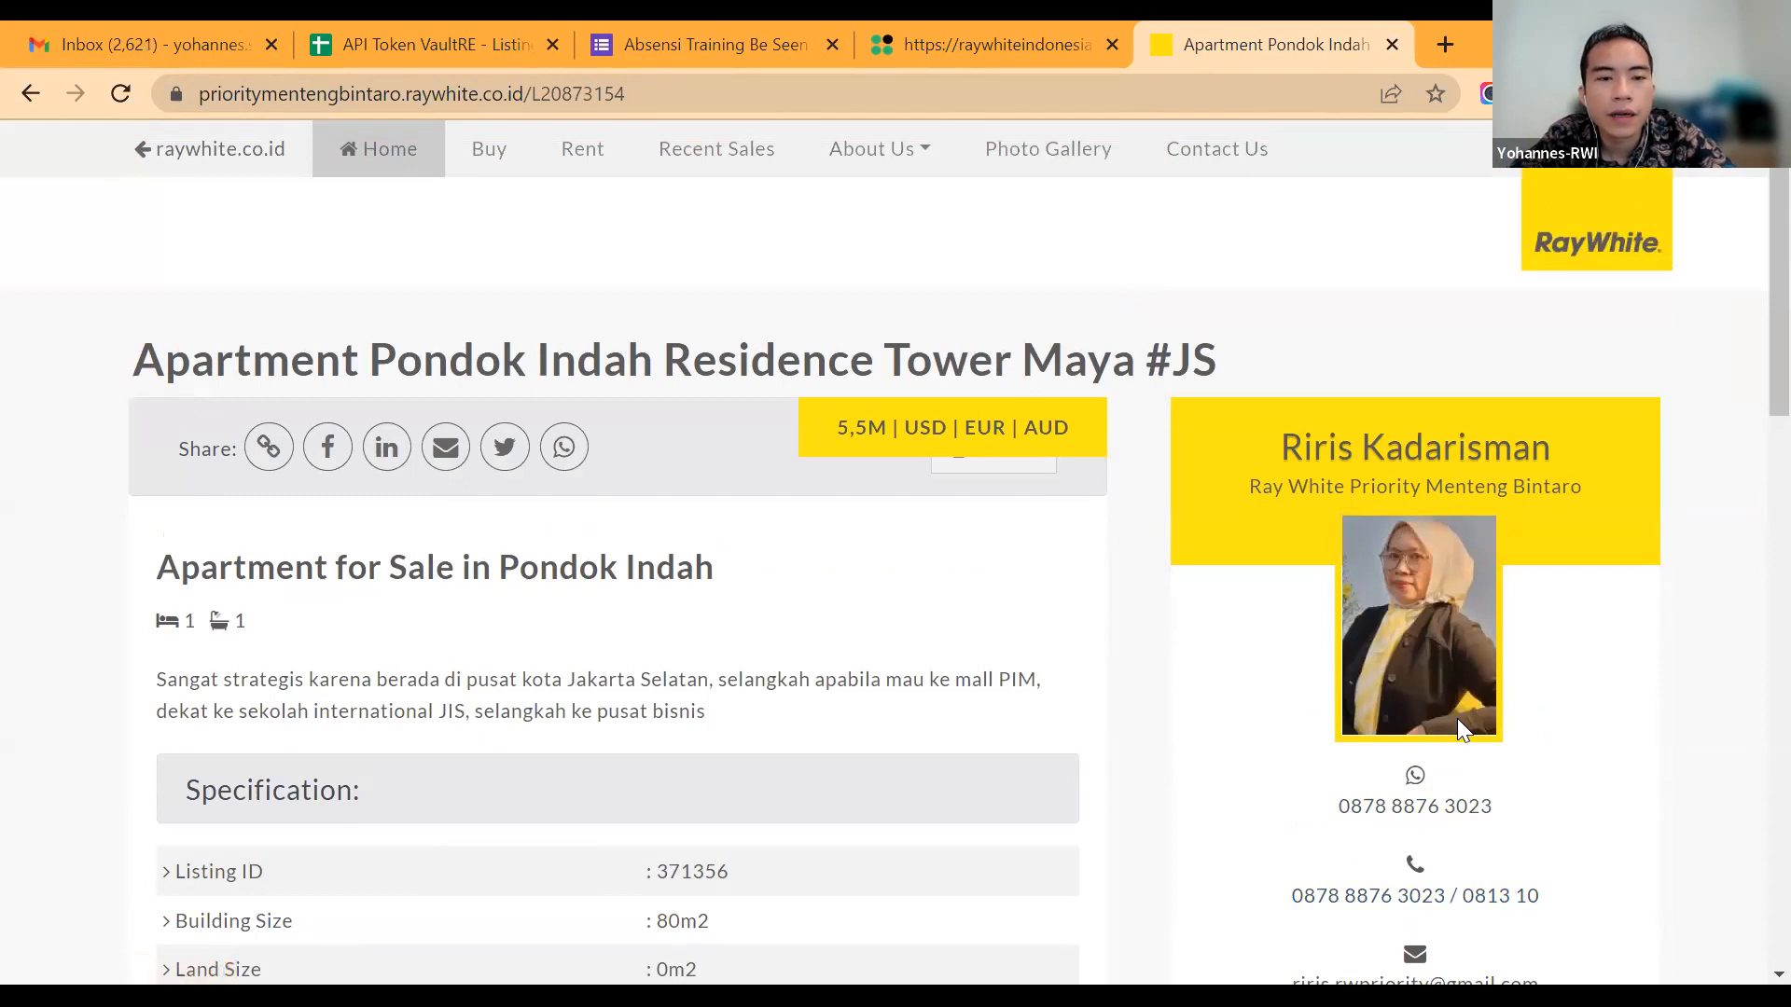
Step: Return to the campaign order page and review the video campaign's ad message, link, link description, targeting and newsfeed preview
key(ctrl+shift+Tab)
key(ctrl+shift+Tab)
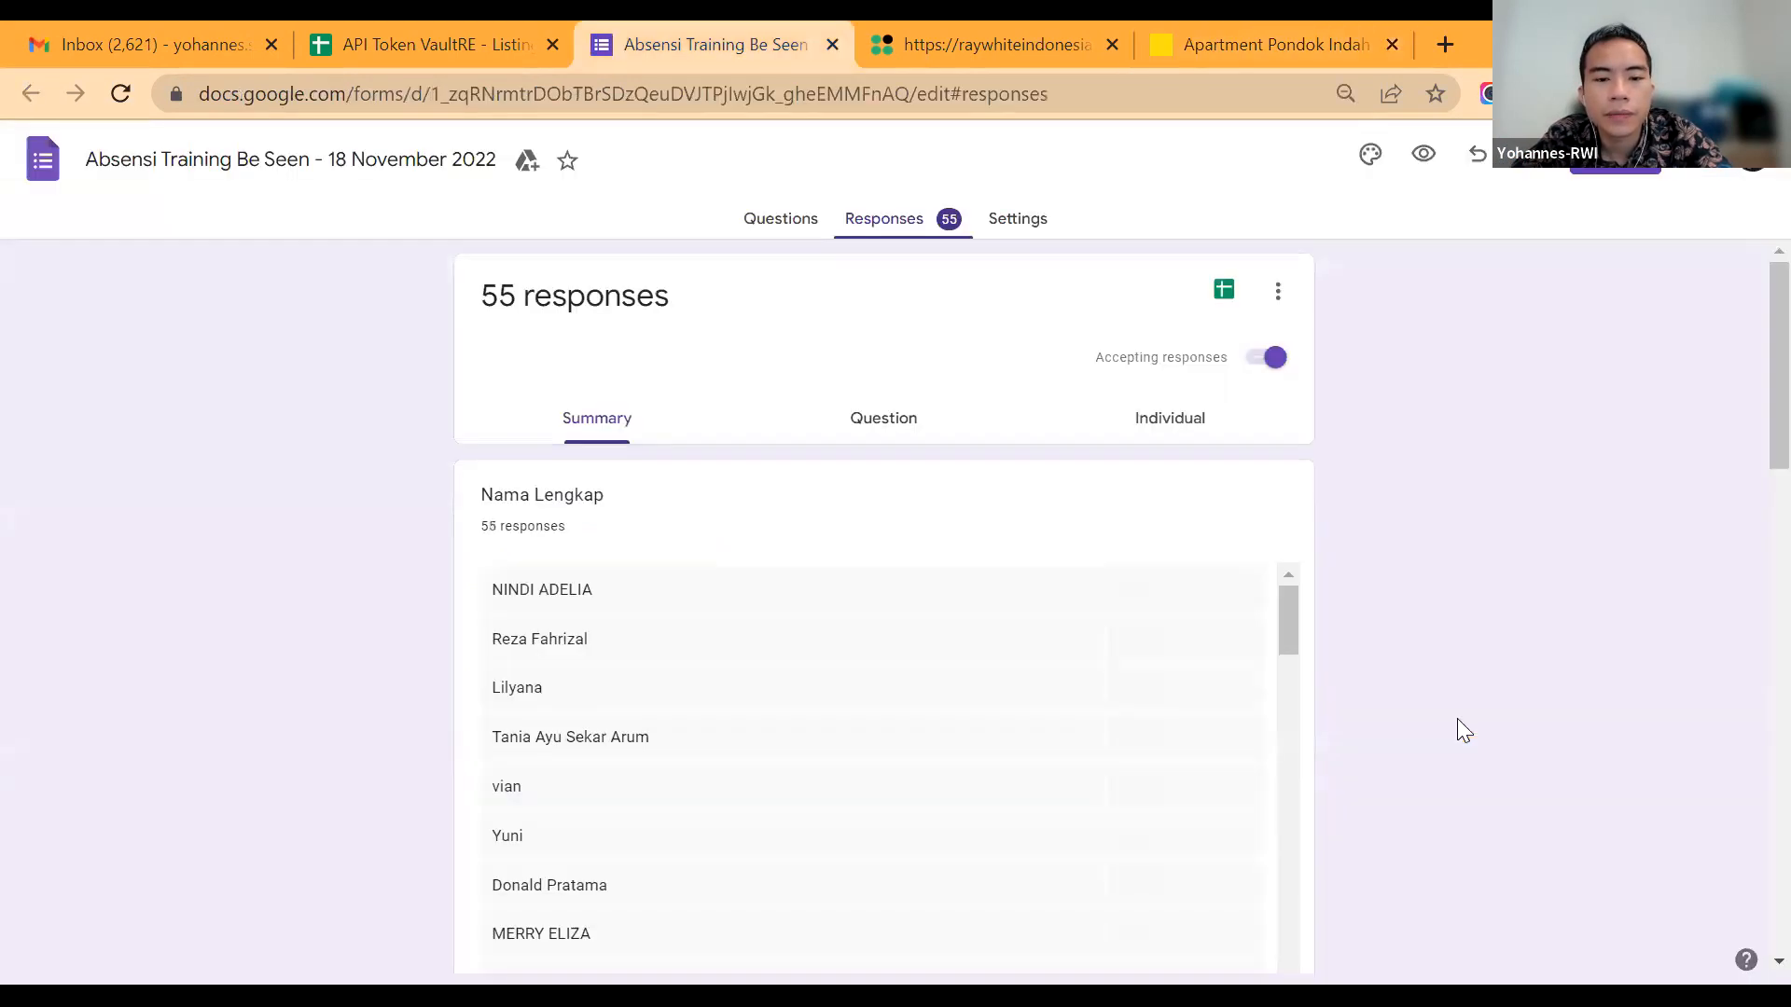
key(ctrl+Tab)
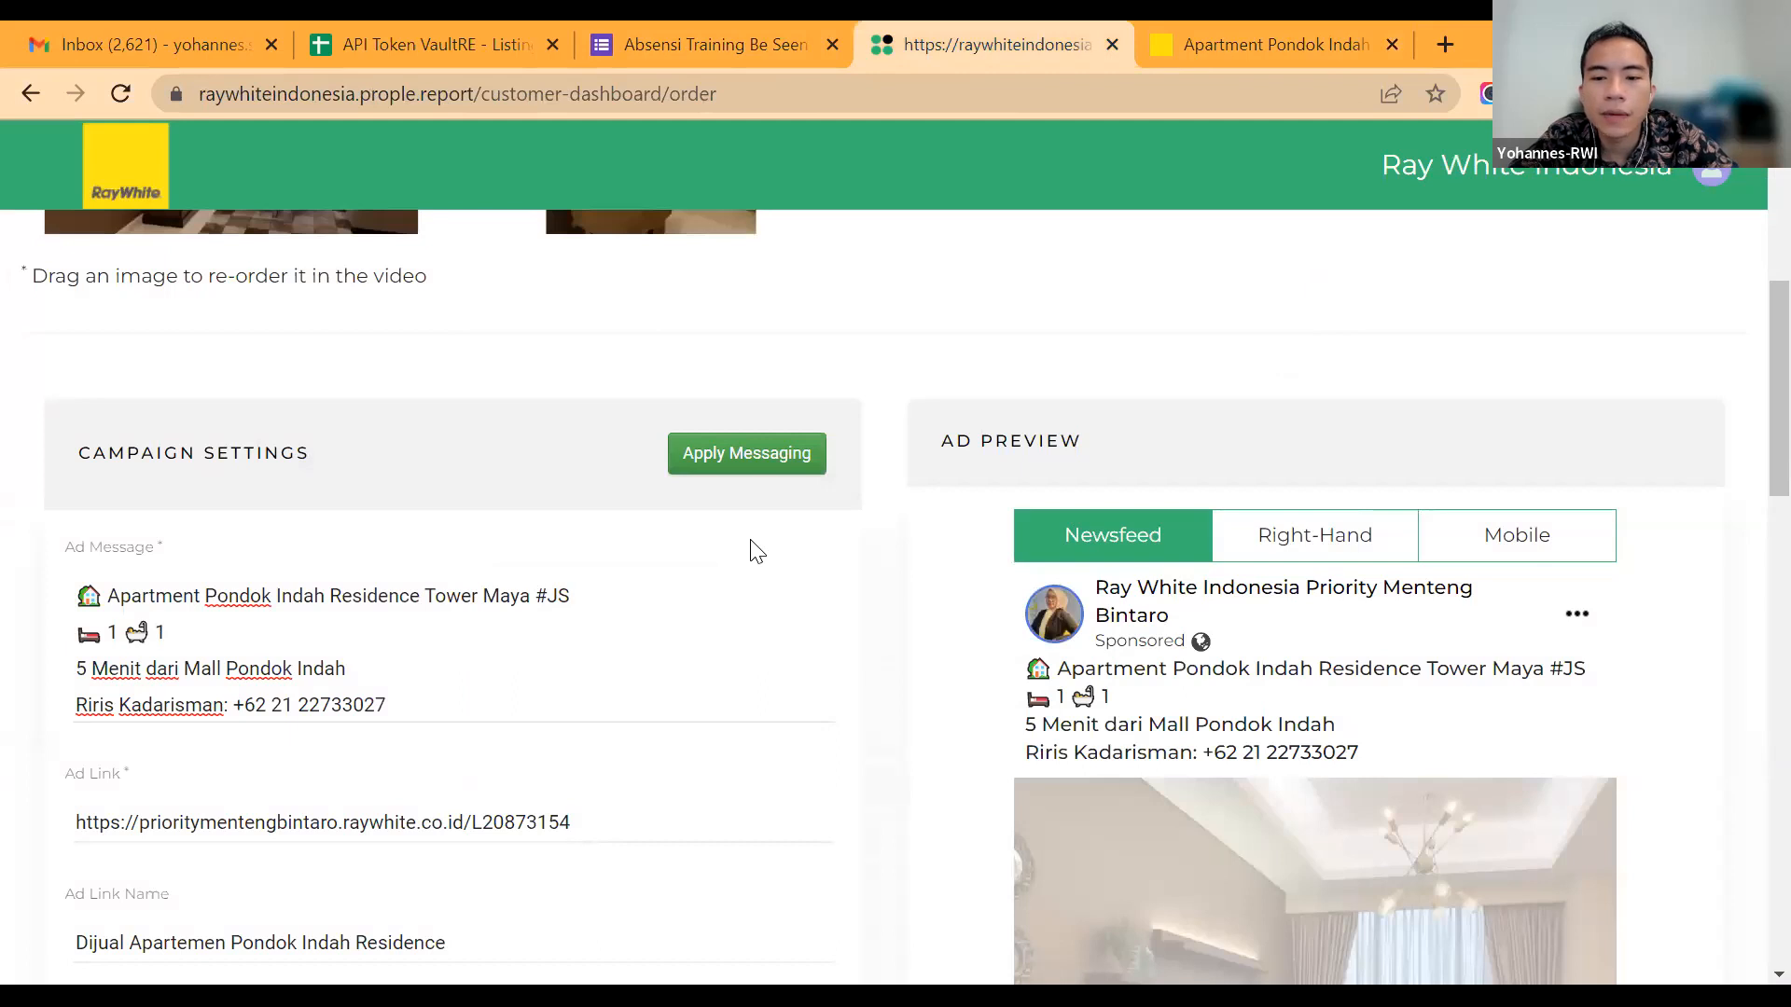
scroll(756, 551, down, 1)
scroll(612, 700, down, 2)
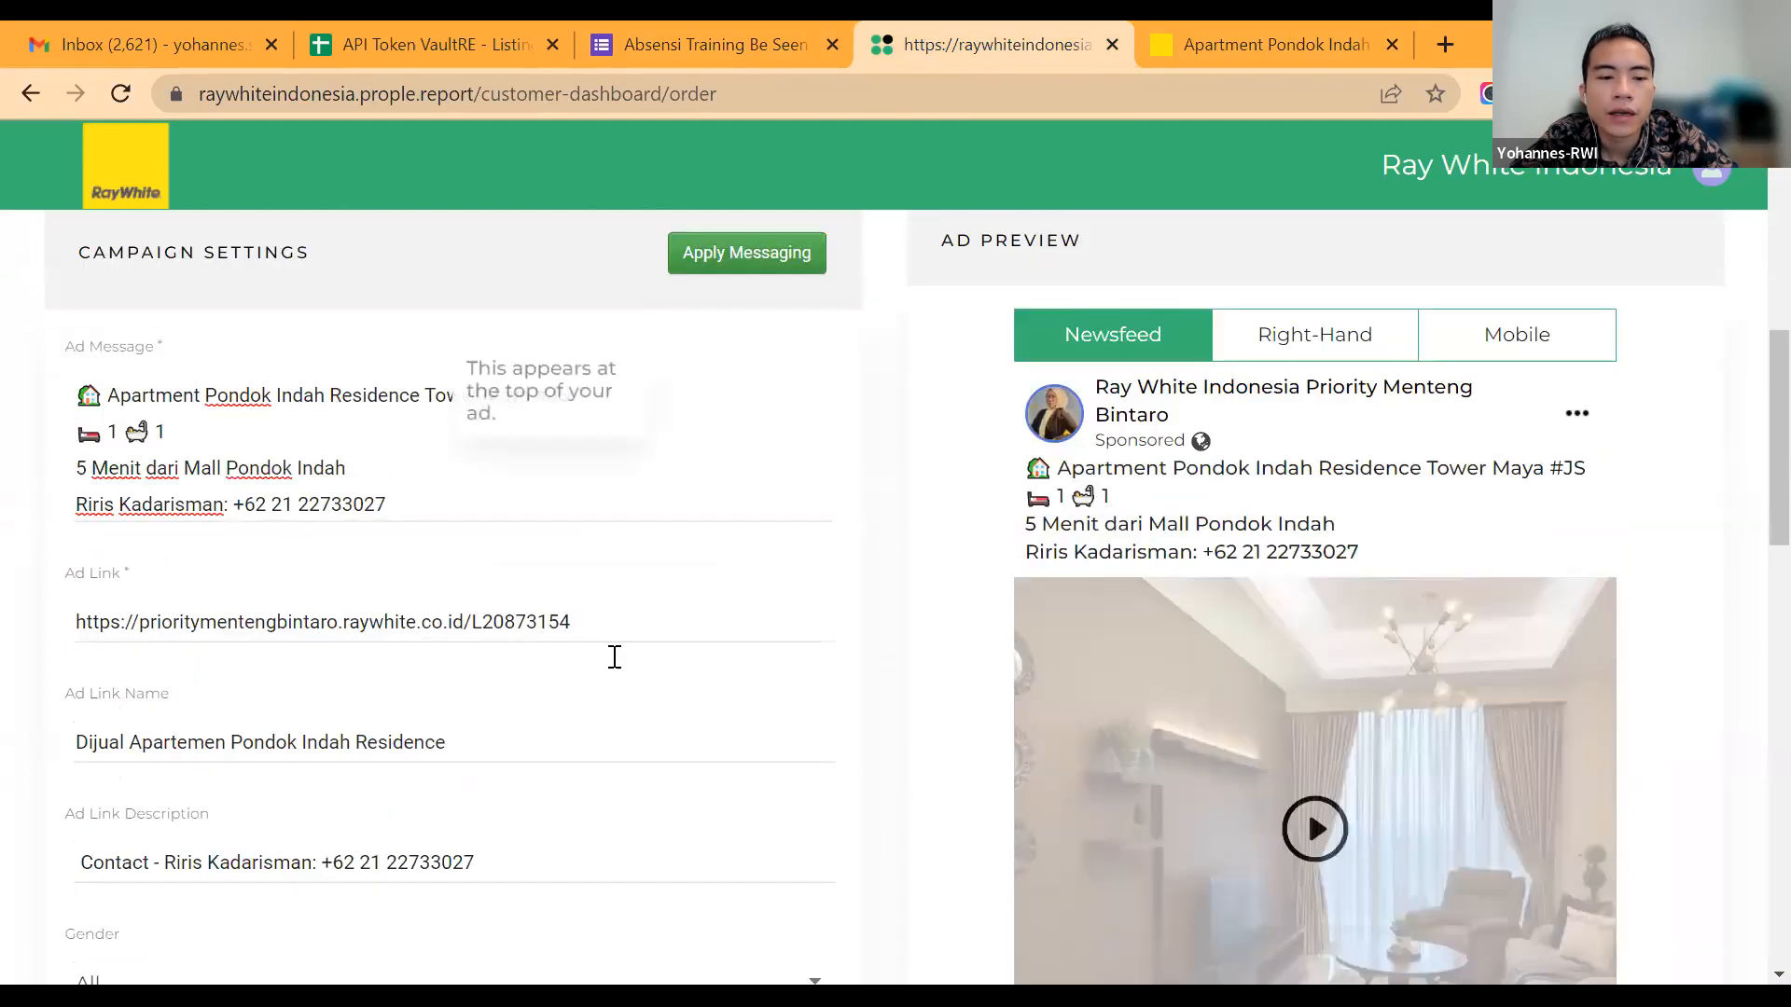
scroll(615, 661, down, 2)
scroll(615, 661, down, 1)
click(615, 661)
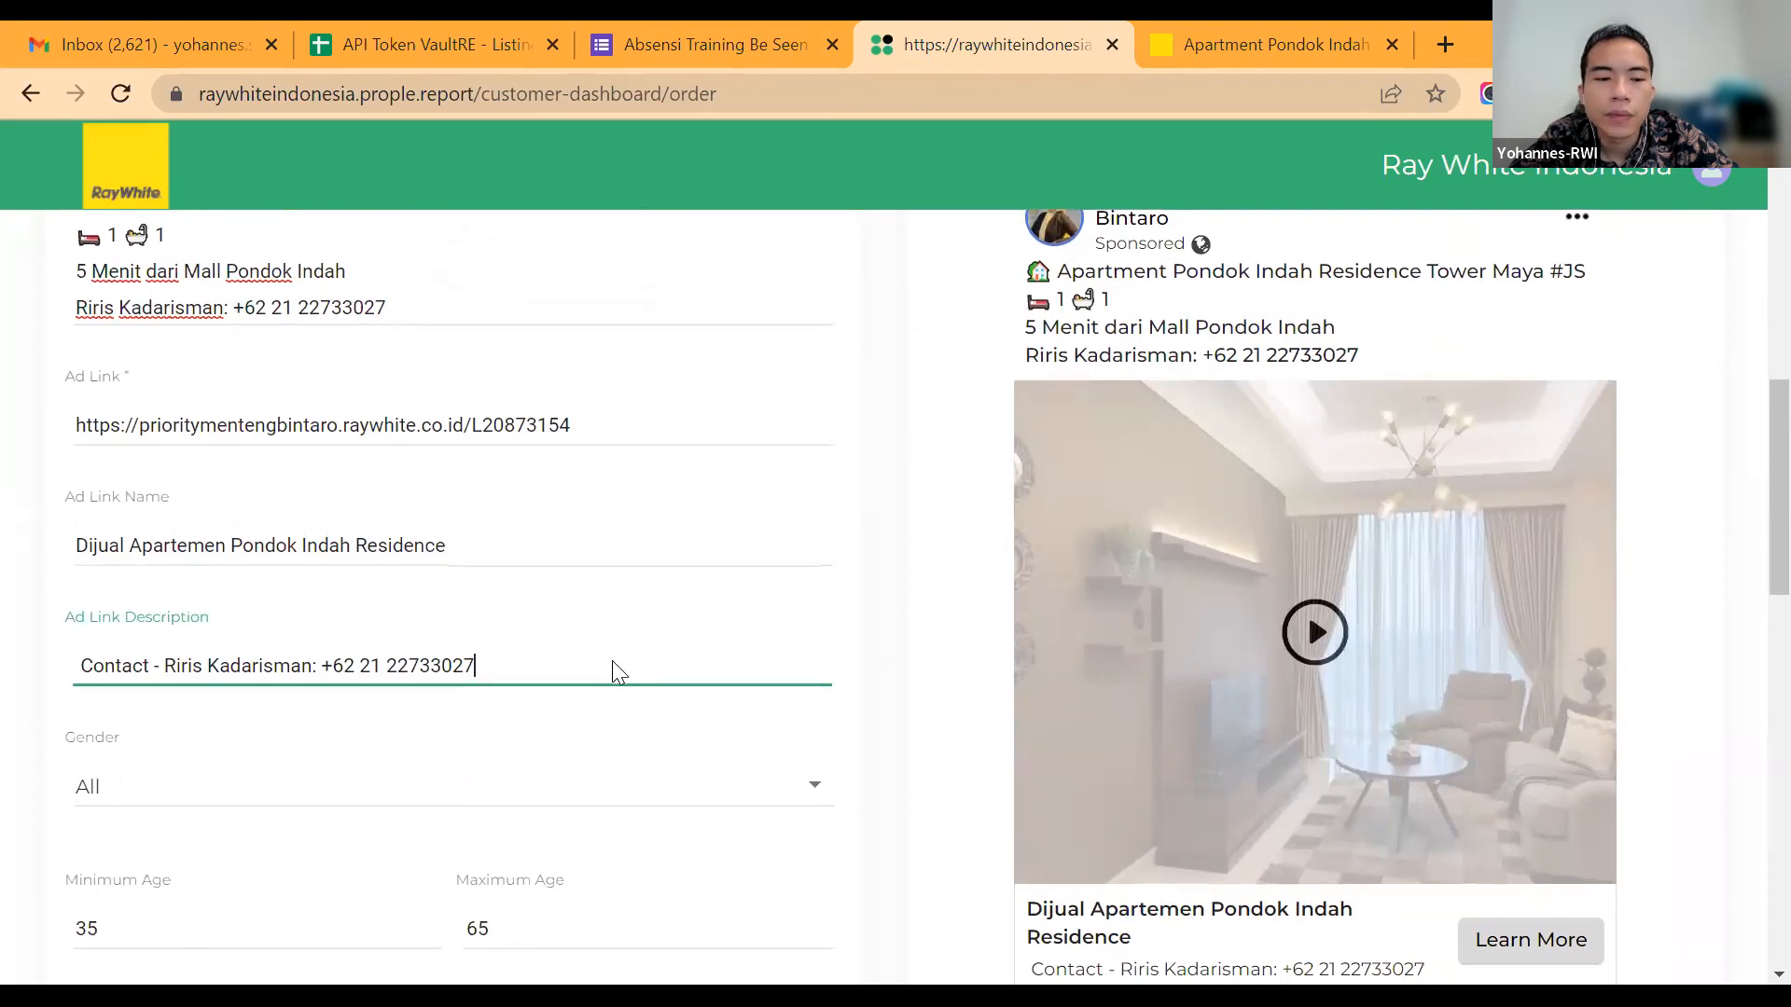
scroll(615, 660, down, 3)
scroll(614, 661, up, 2)
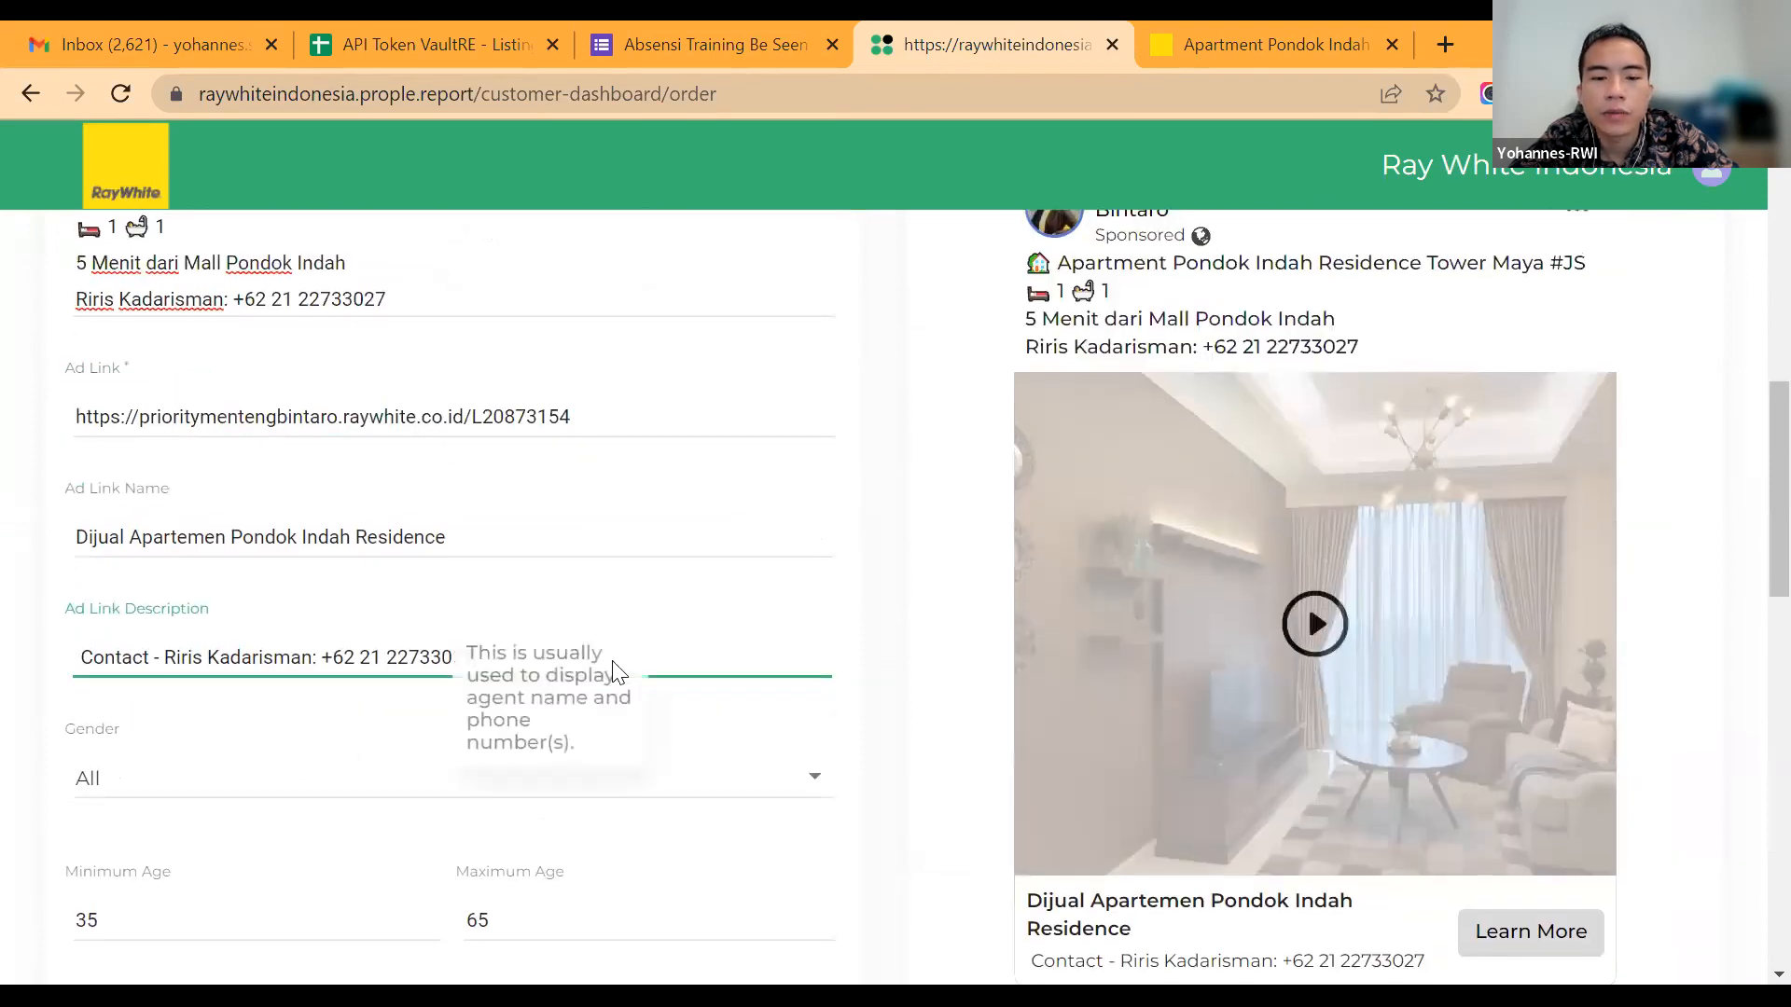
scroll(614, 670, up, 1)
scroll(615, 670, up, 3)
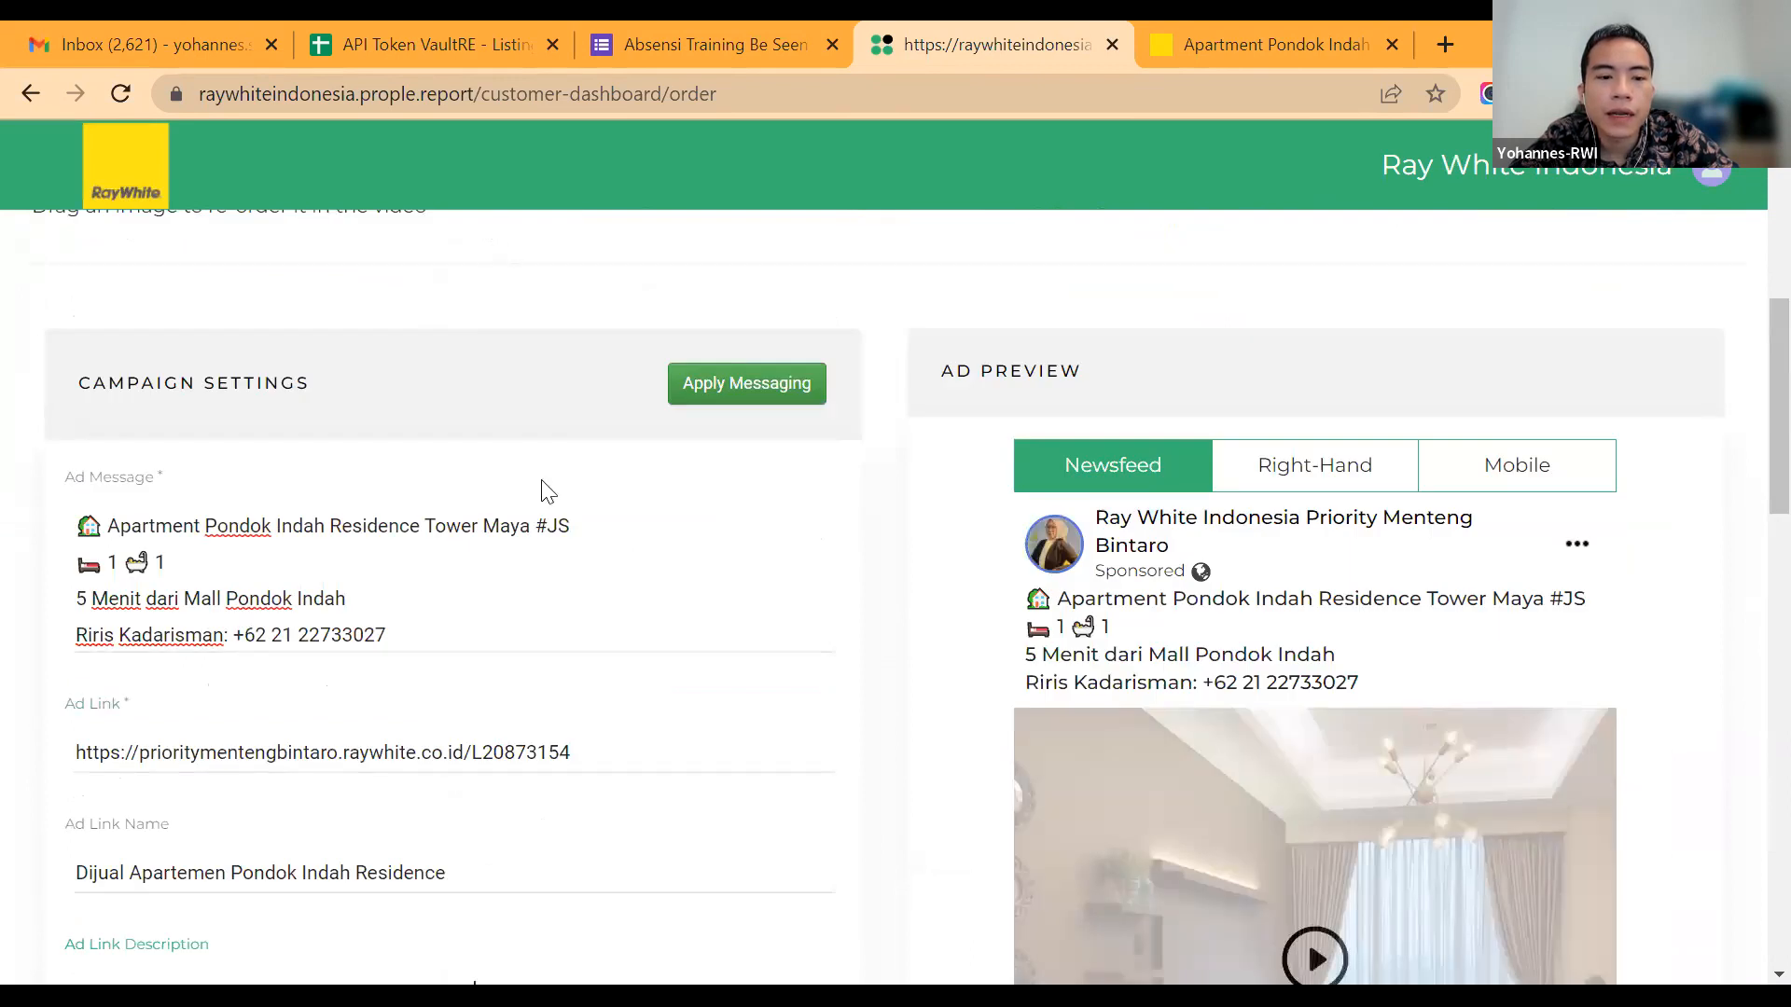
Step: Open the ad's linked listing page again and review its price, description, specifications and similar listings
scroll(512, 404, down, 5)
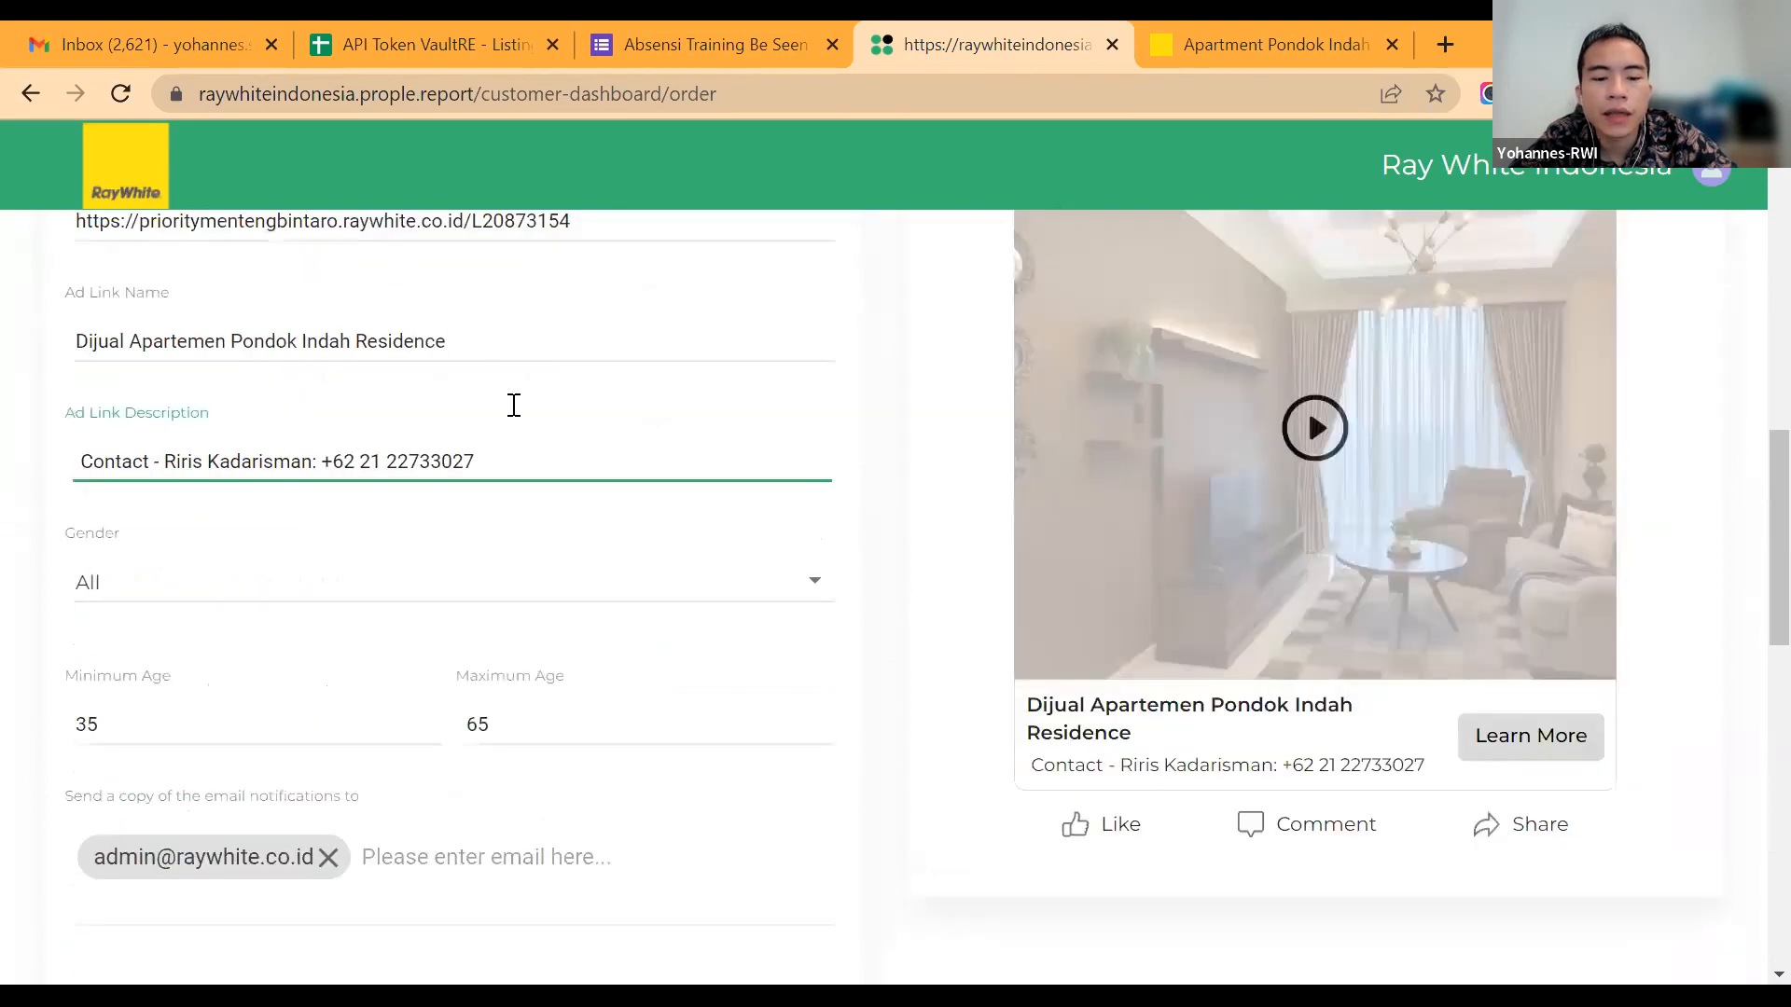
scroll(514, 405, down, 1)
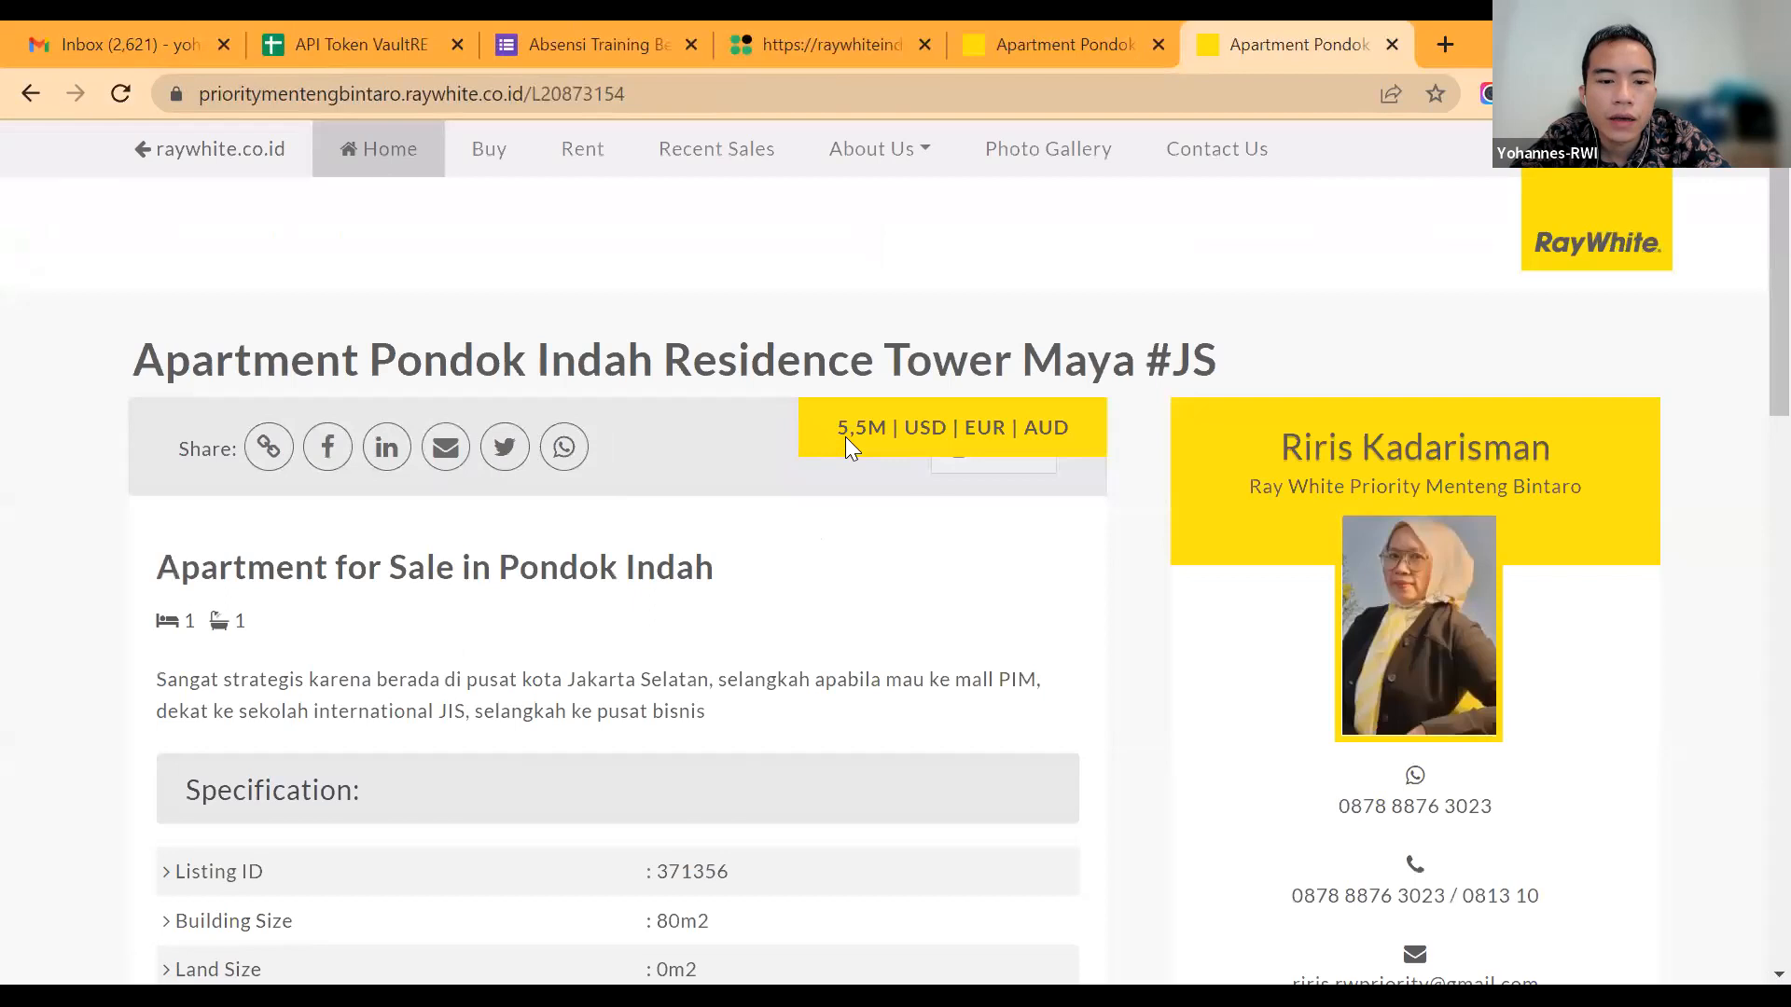
scroll(845, 436, down, 1)
scroll(735, 416, down, 5)
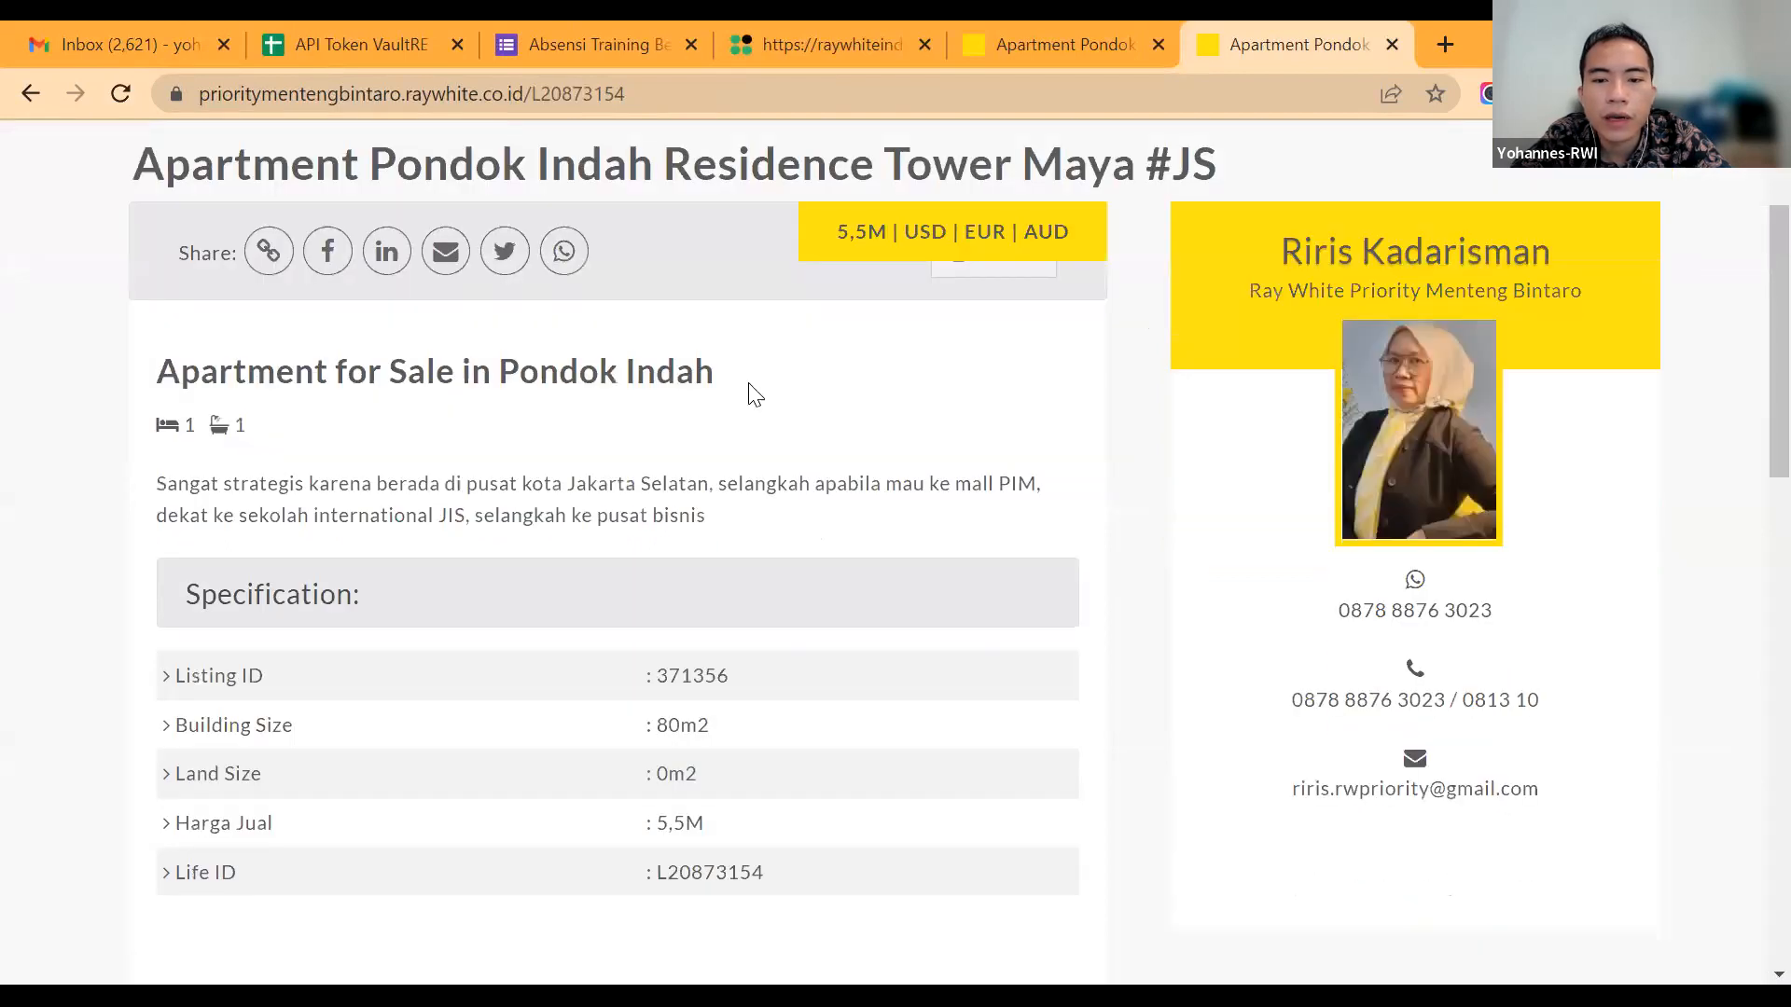
scroll(757, 438, up, 4)
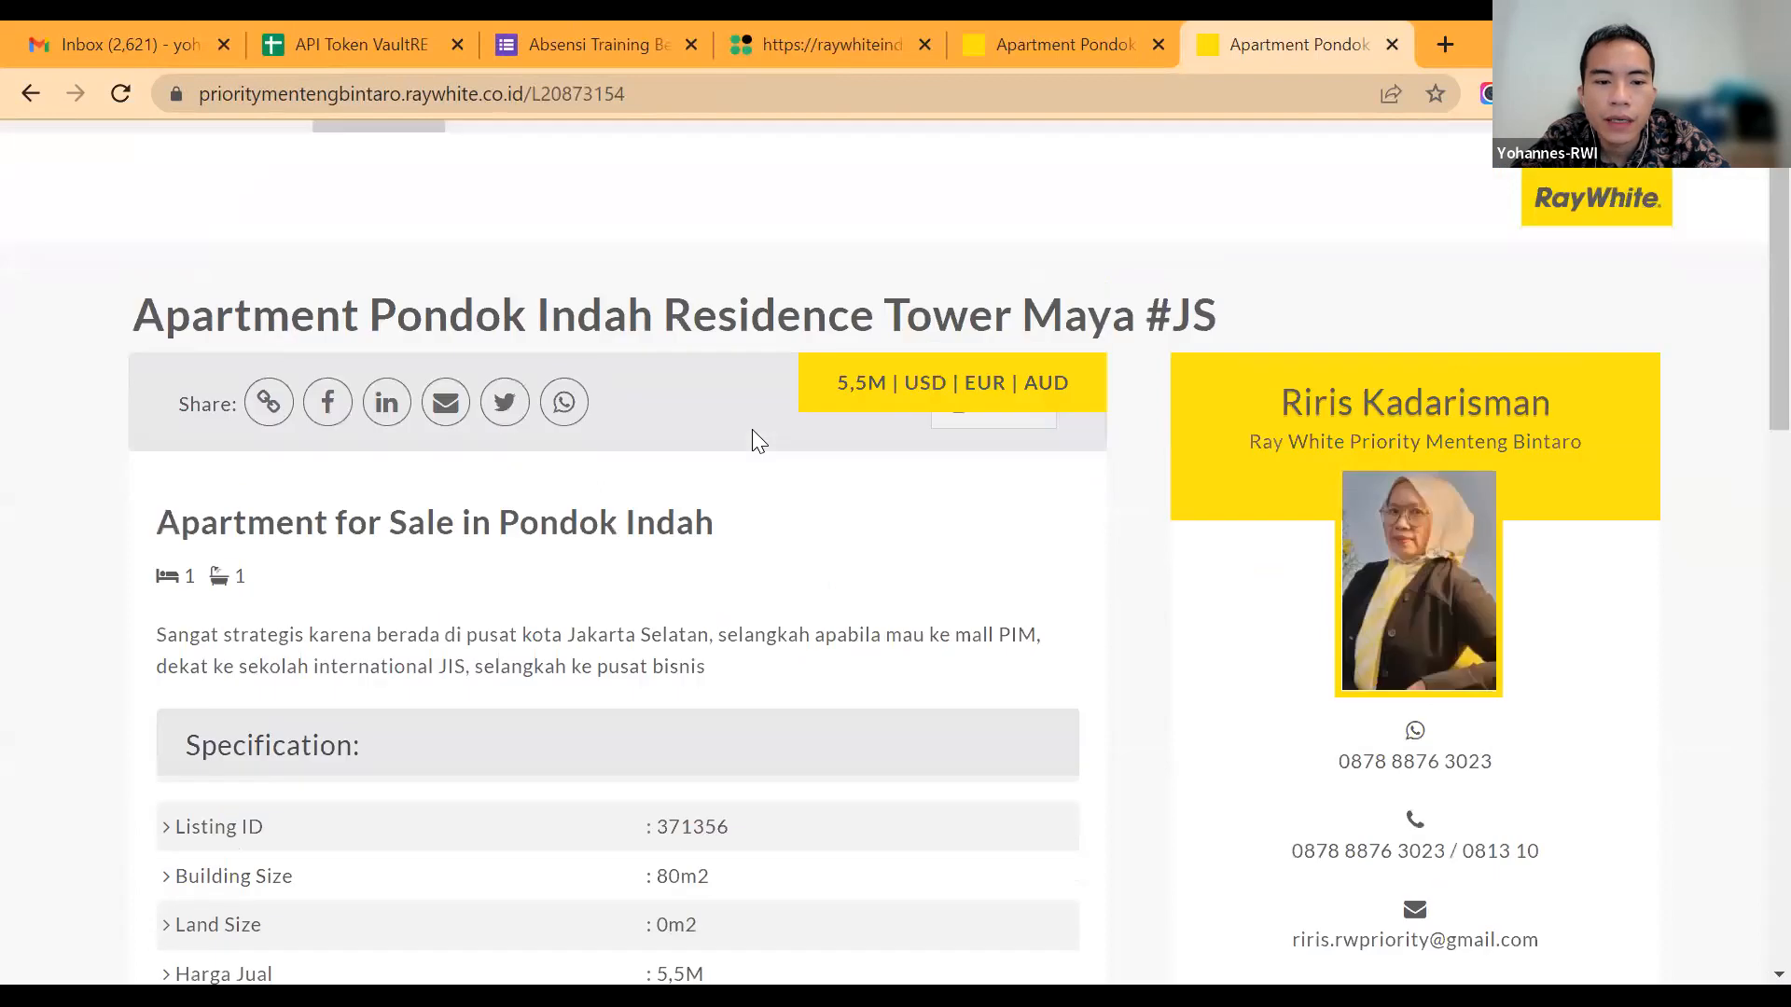
scroll(756, 438, down, 4)
scroll(756, 439, up, 2)
scroll(751, 438, down, 4)
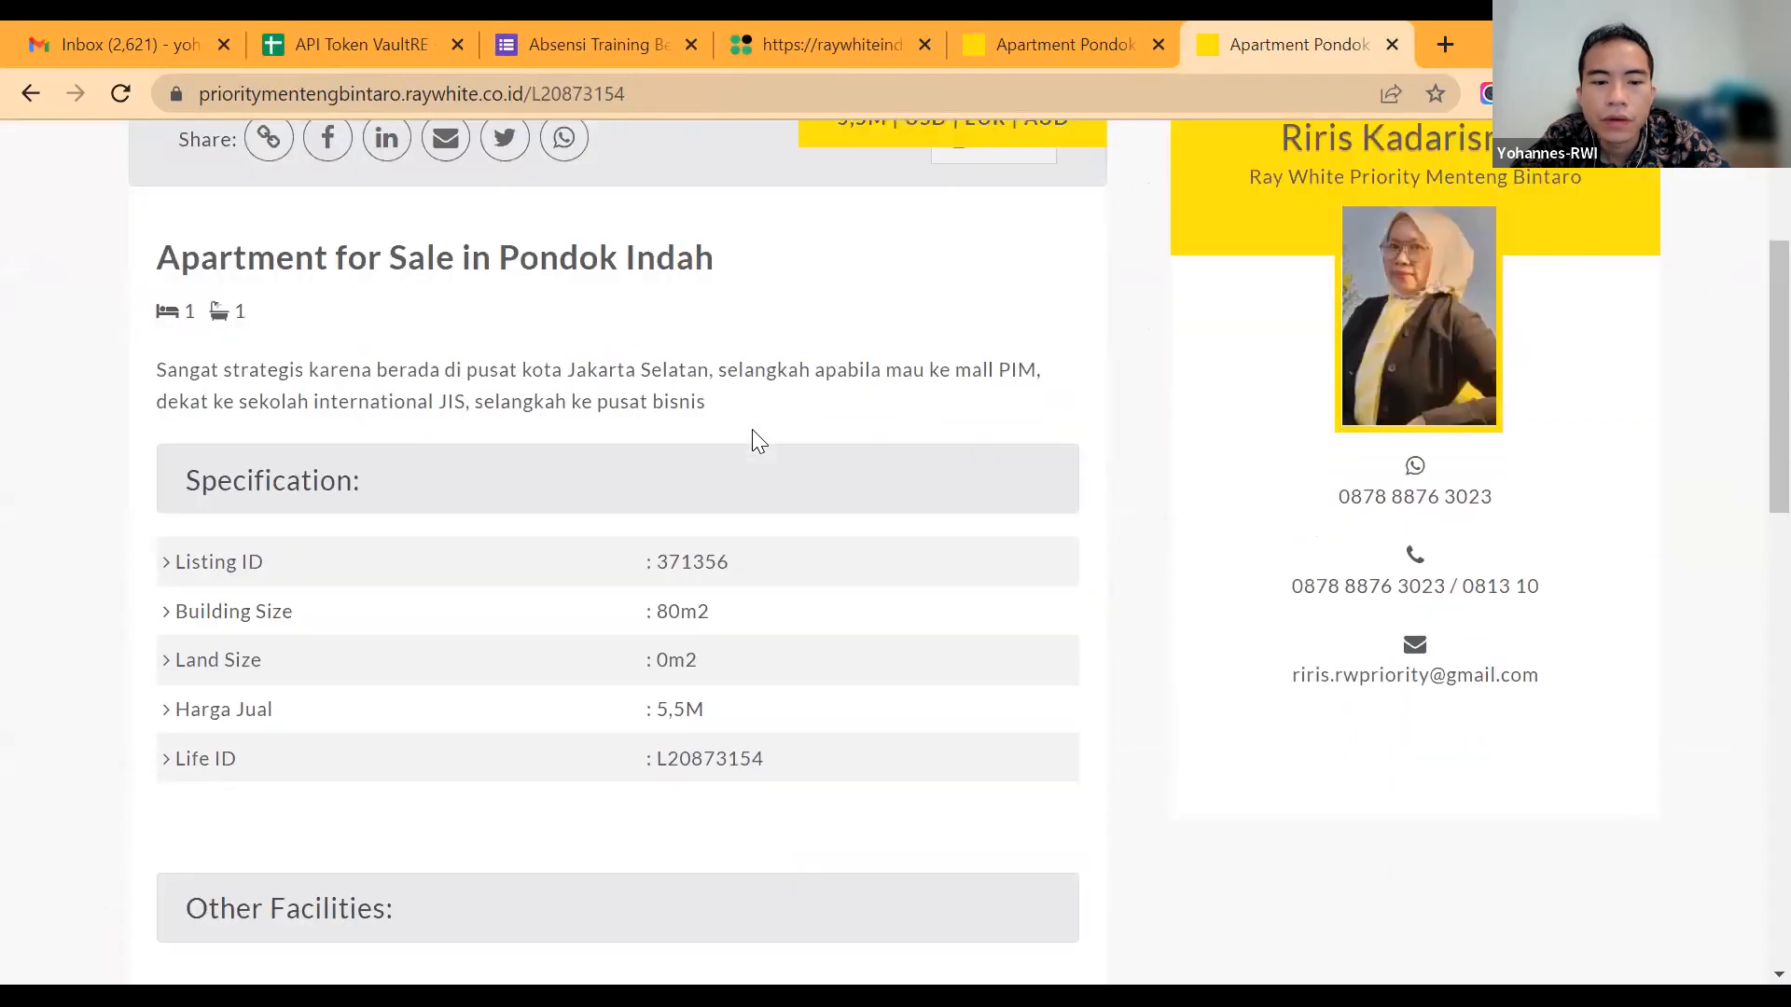
scroll(741, 588, down, 5)
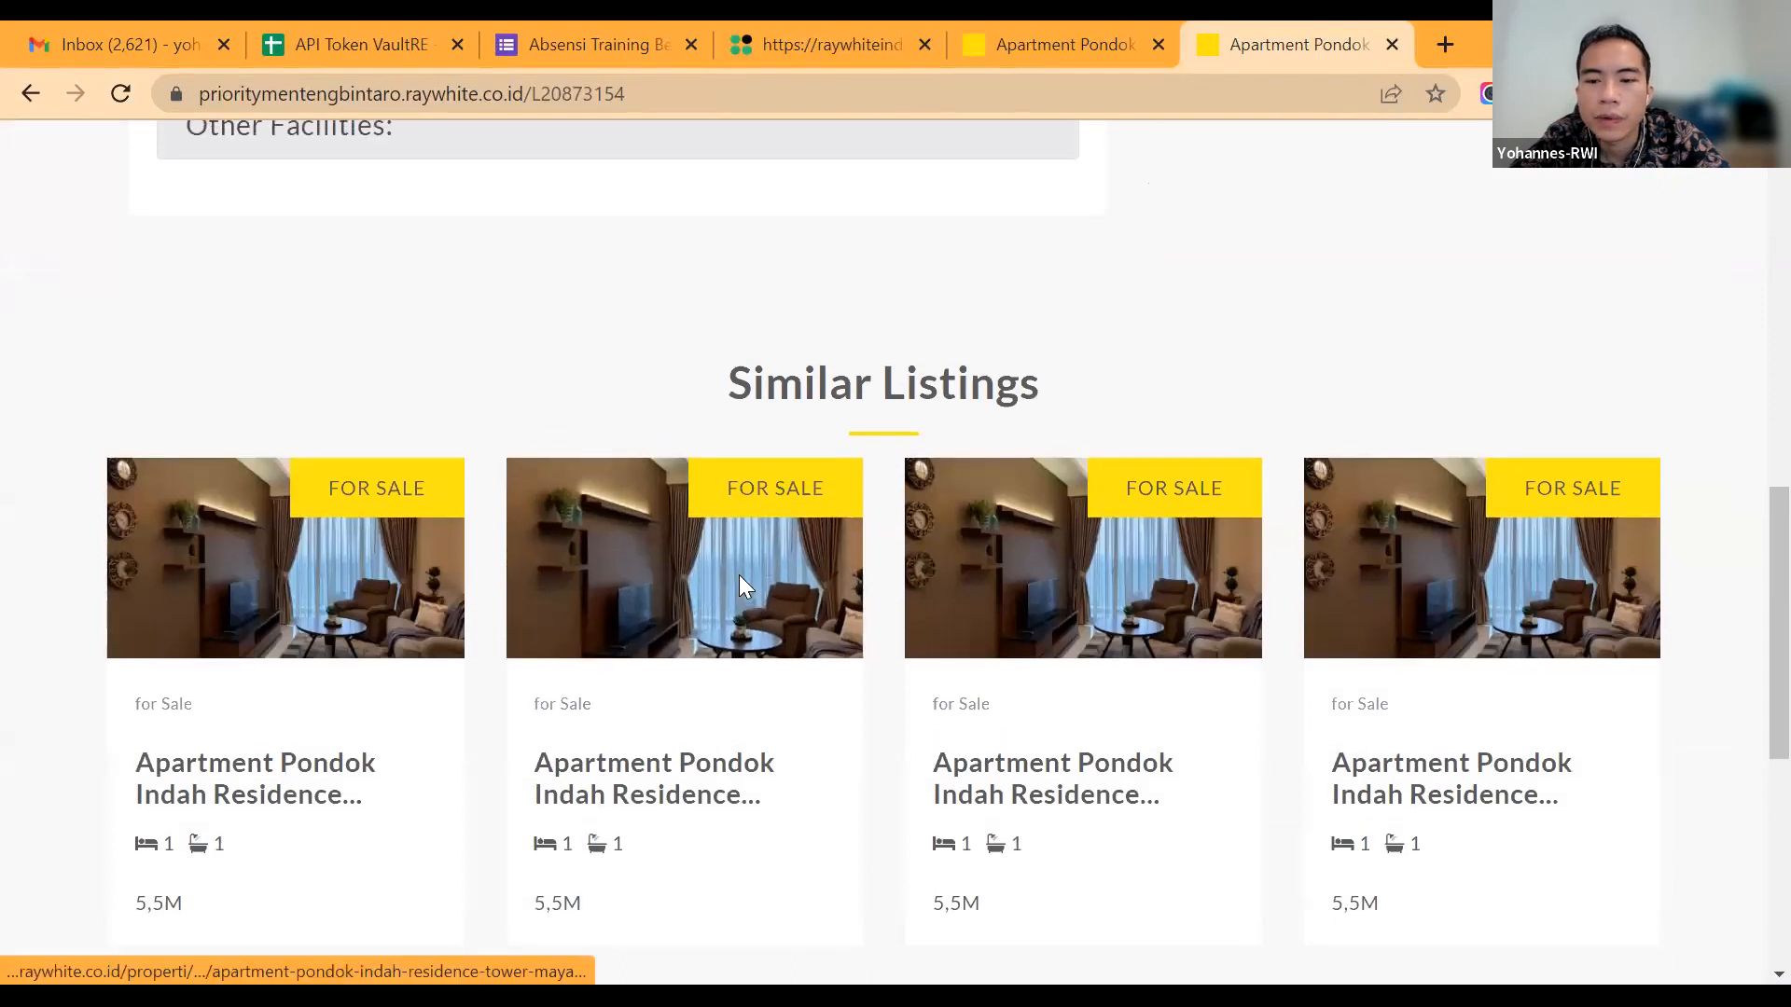
scroll(1265, 765, up, 10)
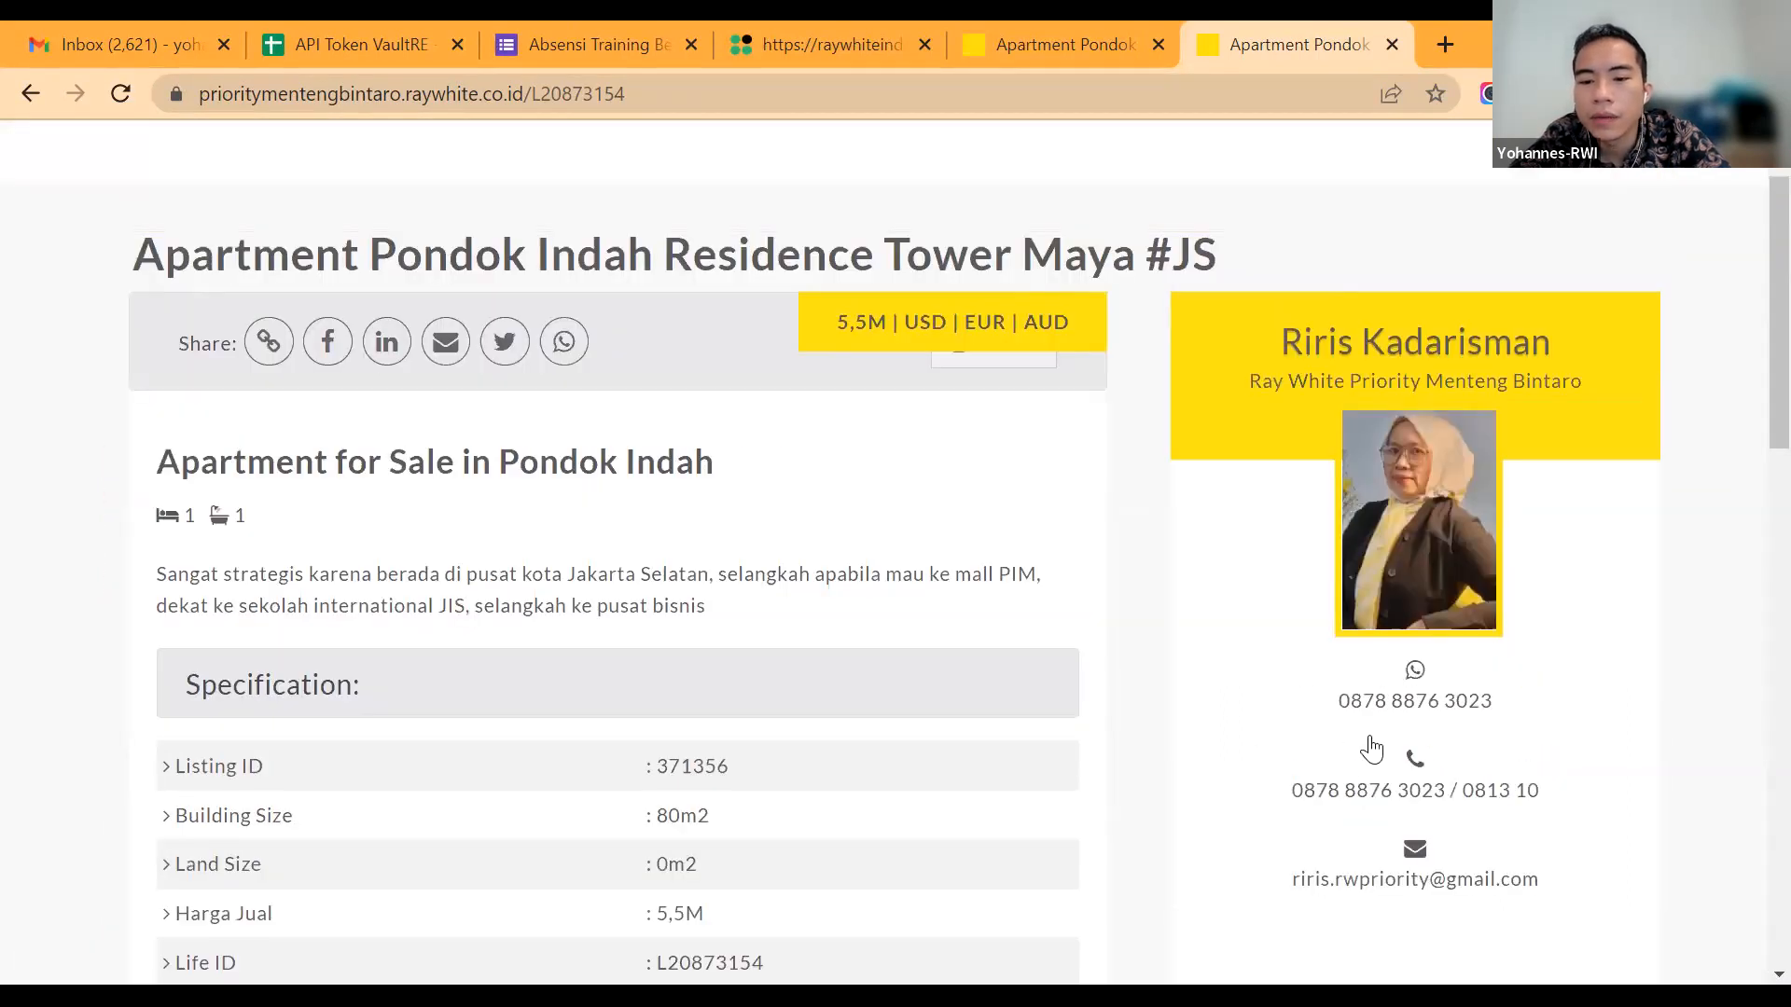
Step: Open the agent's WhatsApp link in the WhatsApp app to check the prefilled enquiry, and close the chat page
scroll(1368, 569, down, 2)
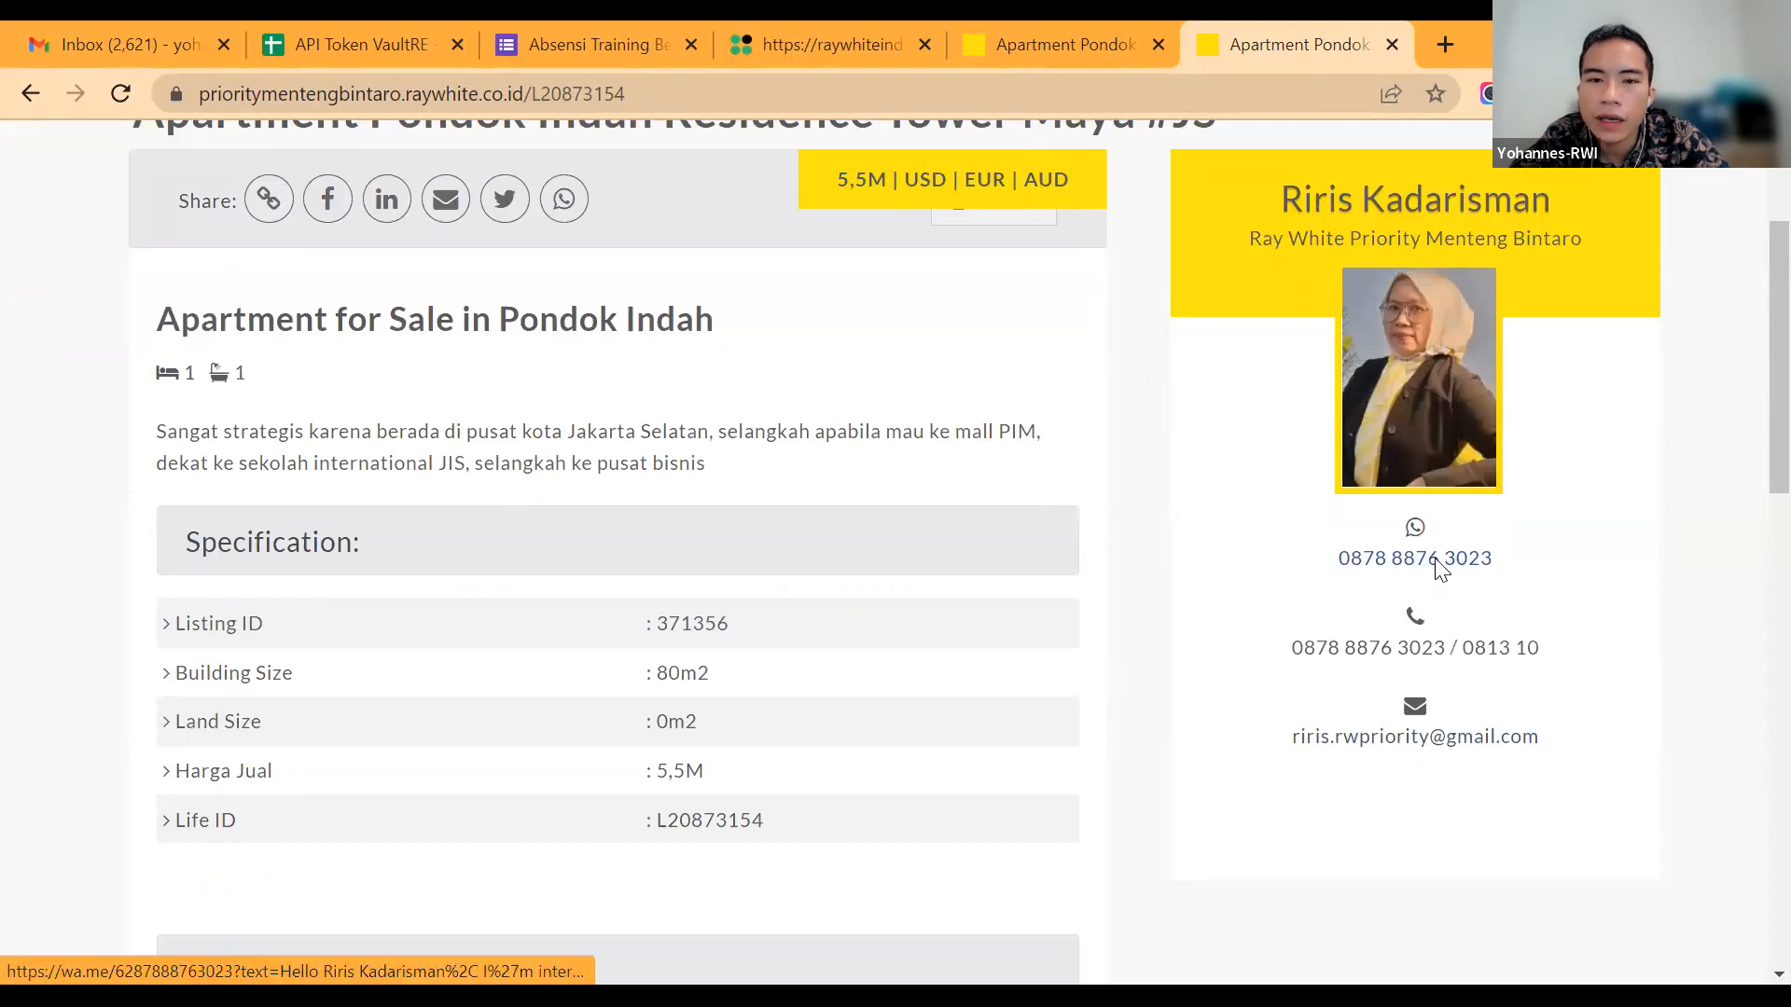
click(1434, 558)
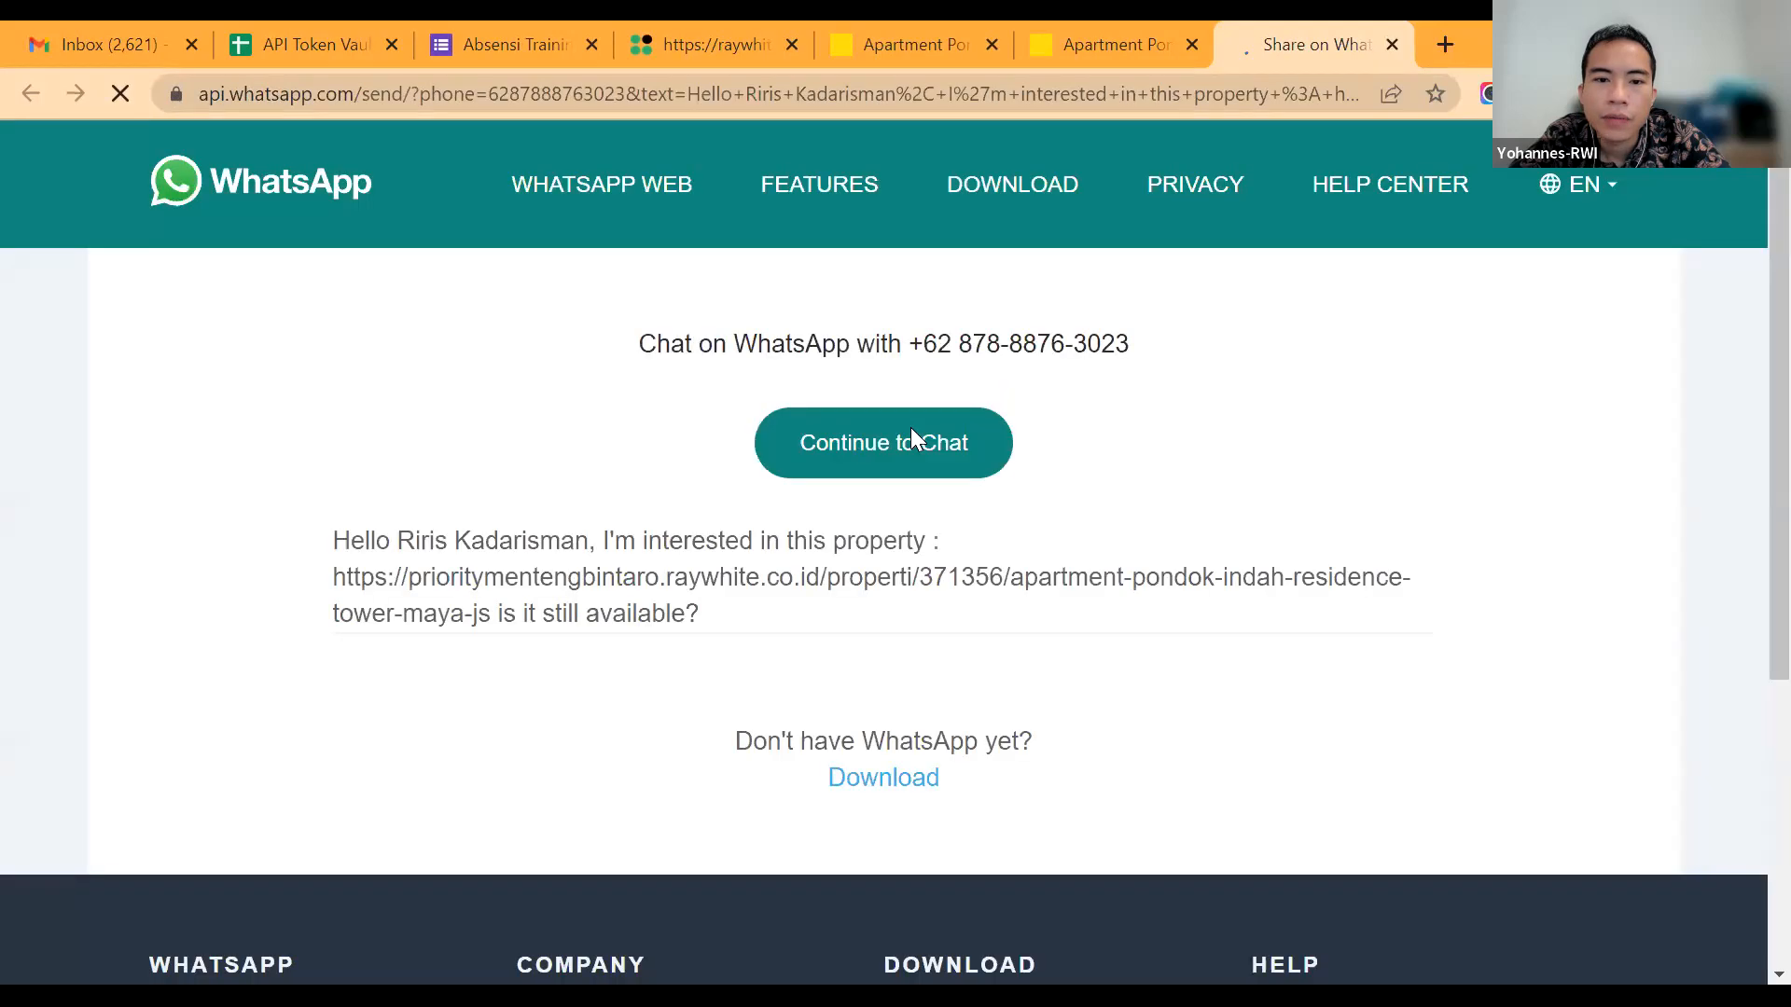
click(910, 427)
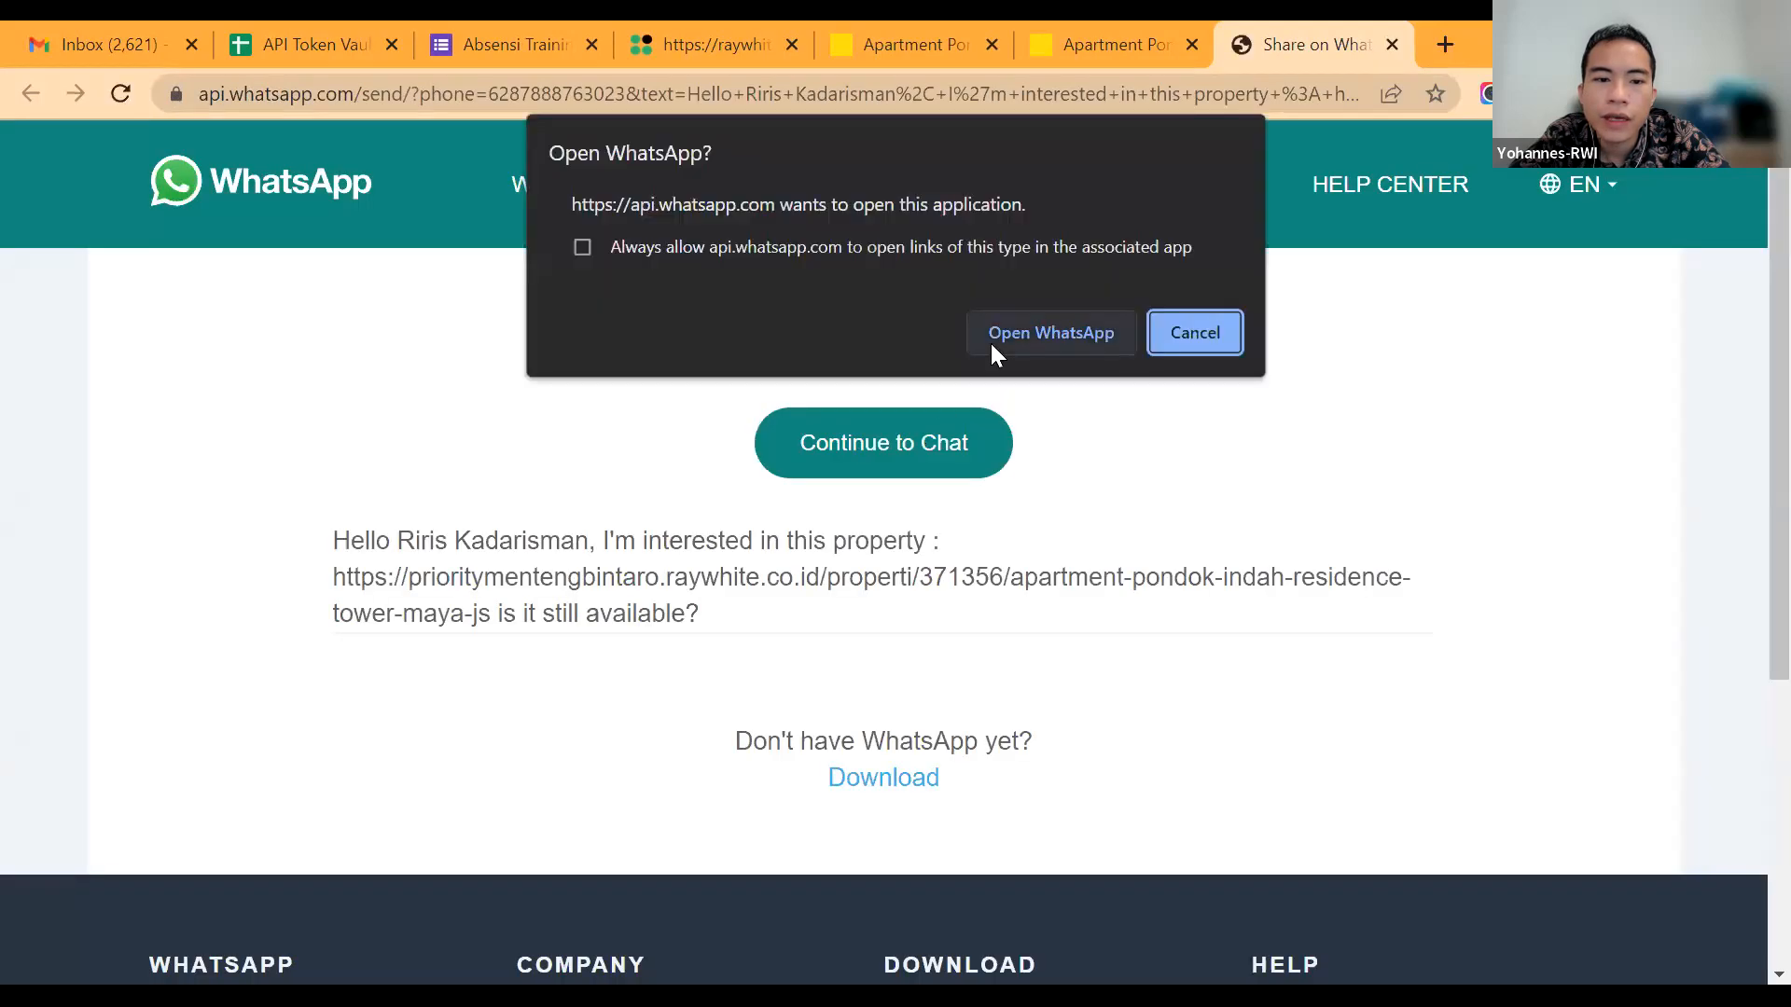
click(992, 346)
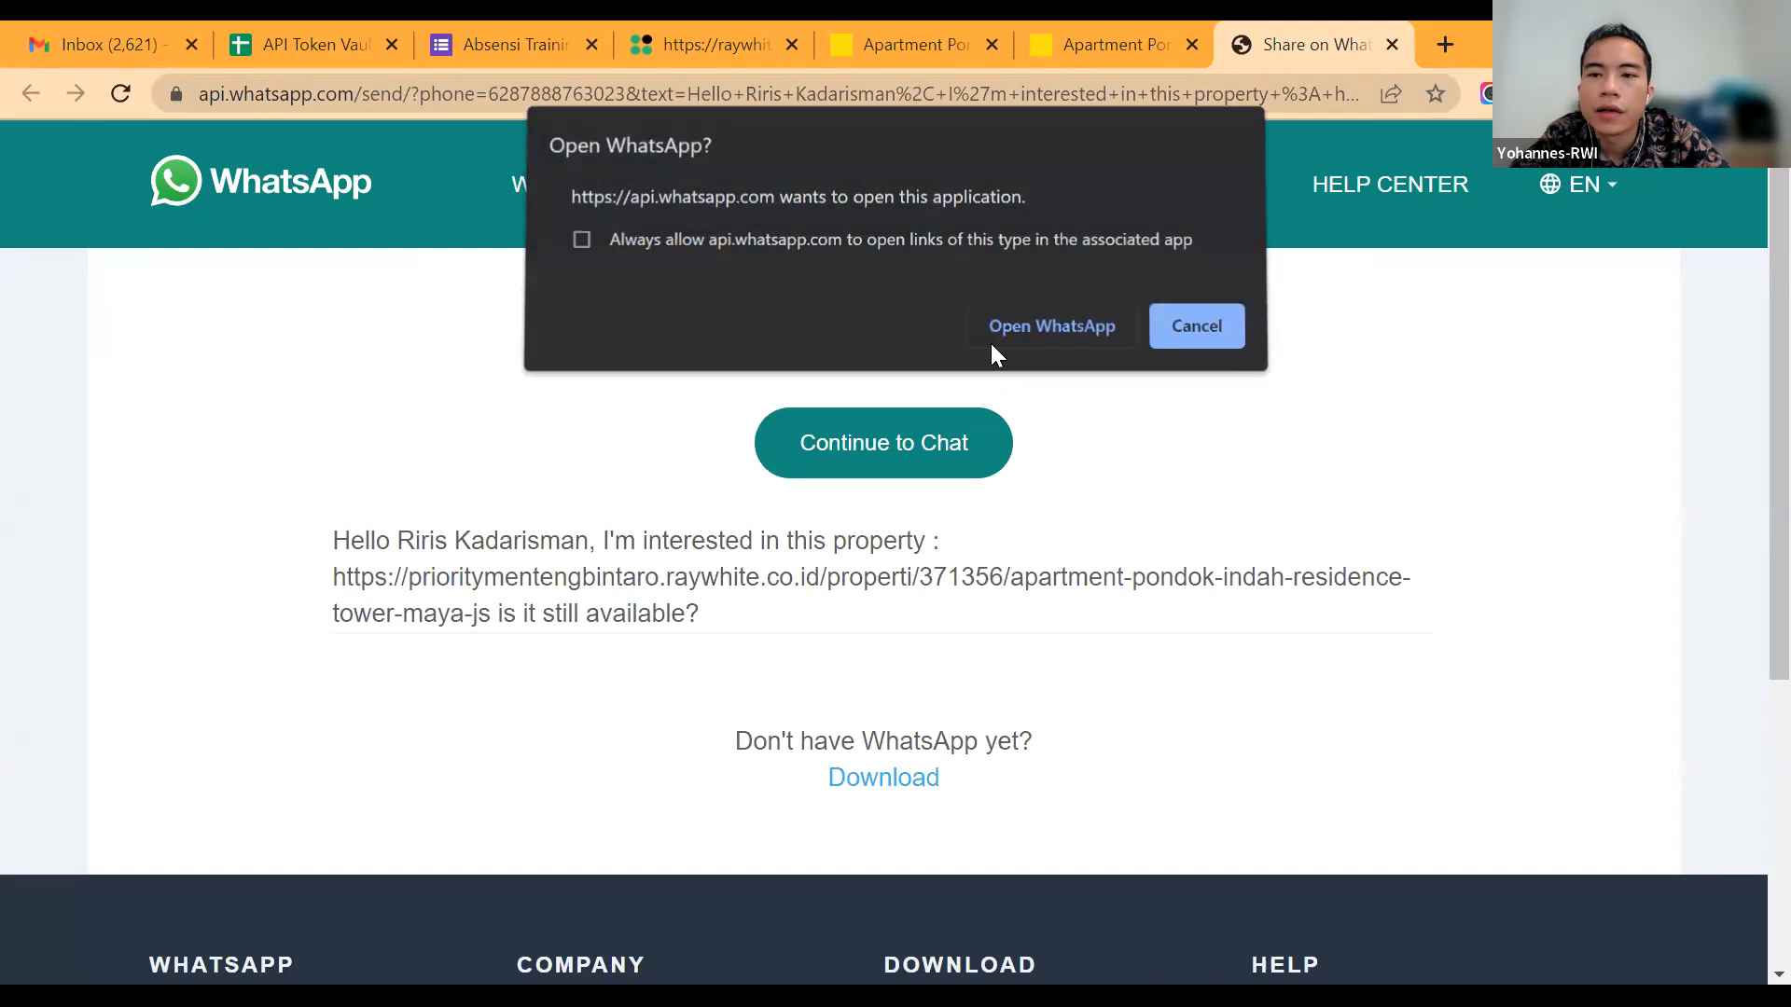
click(991, 345)
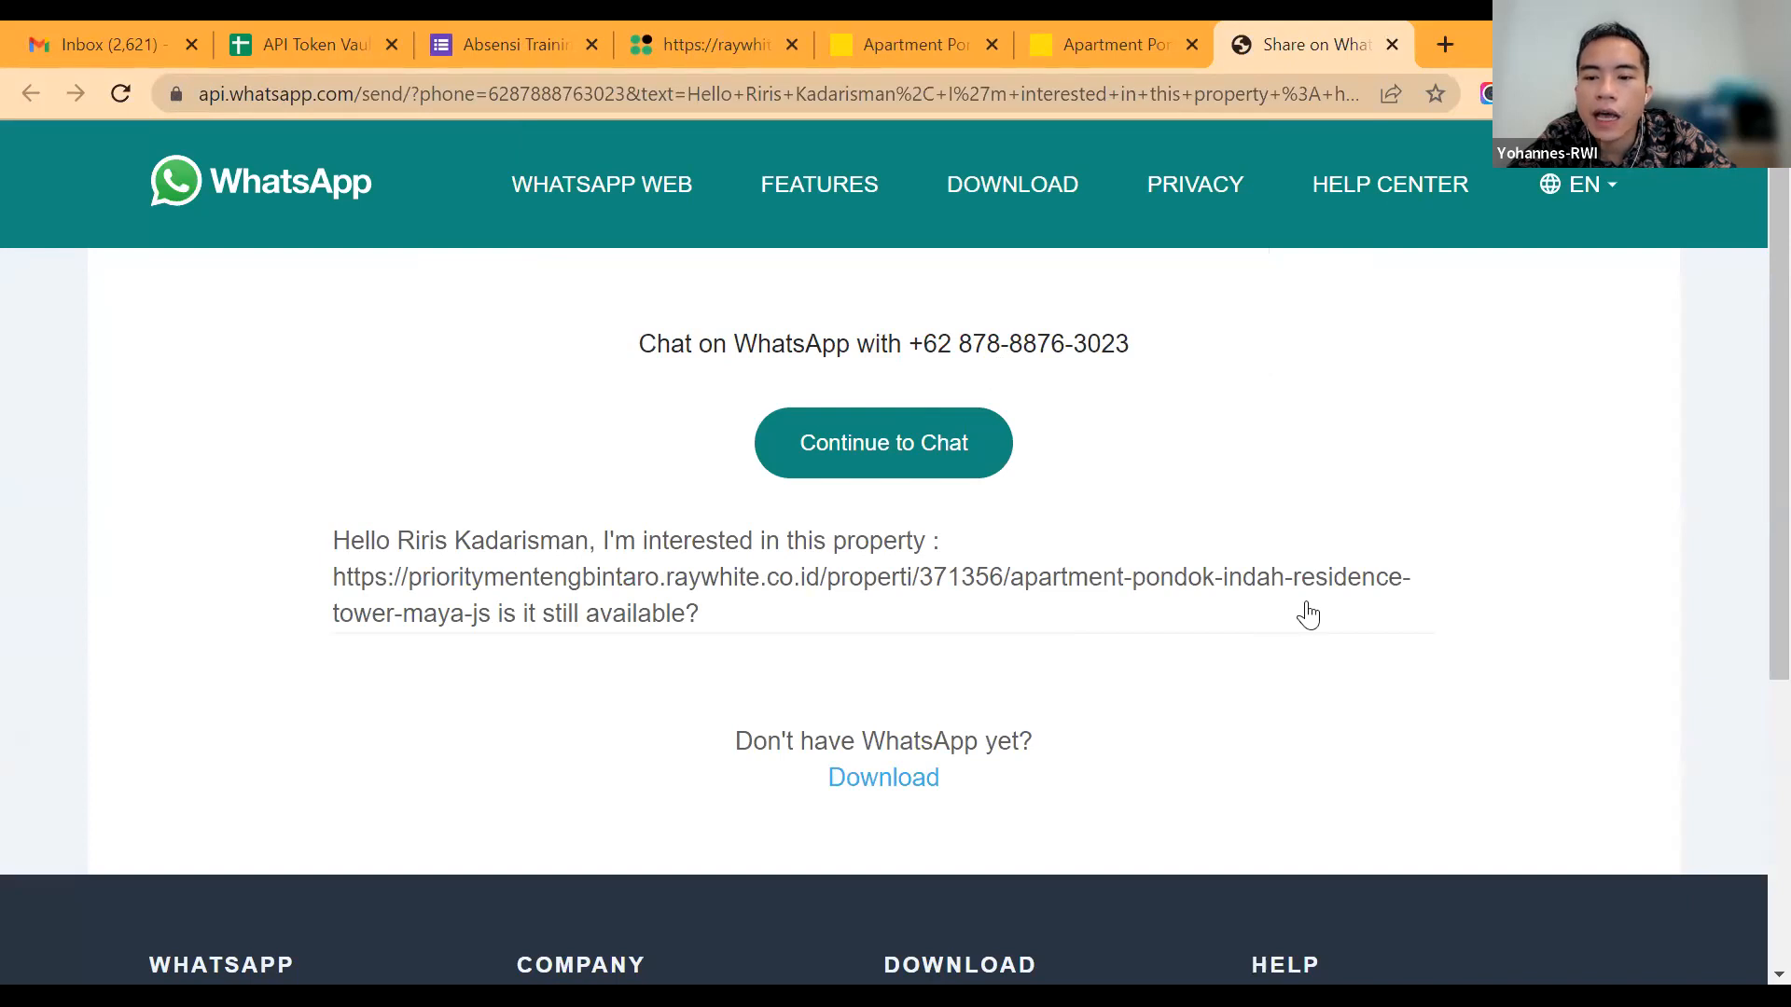
key(ctrl+w)
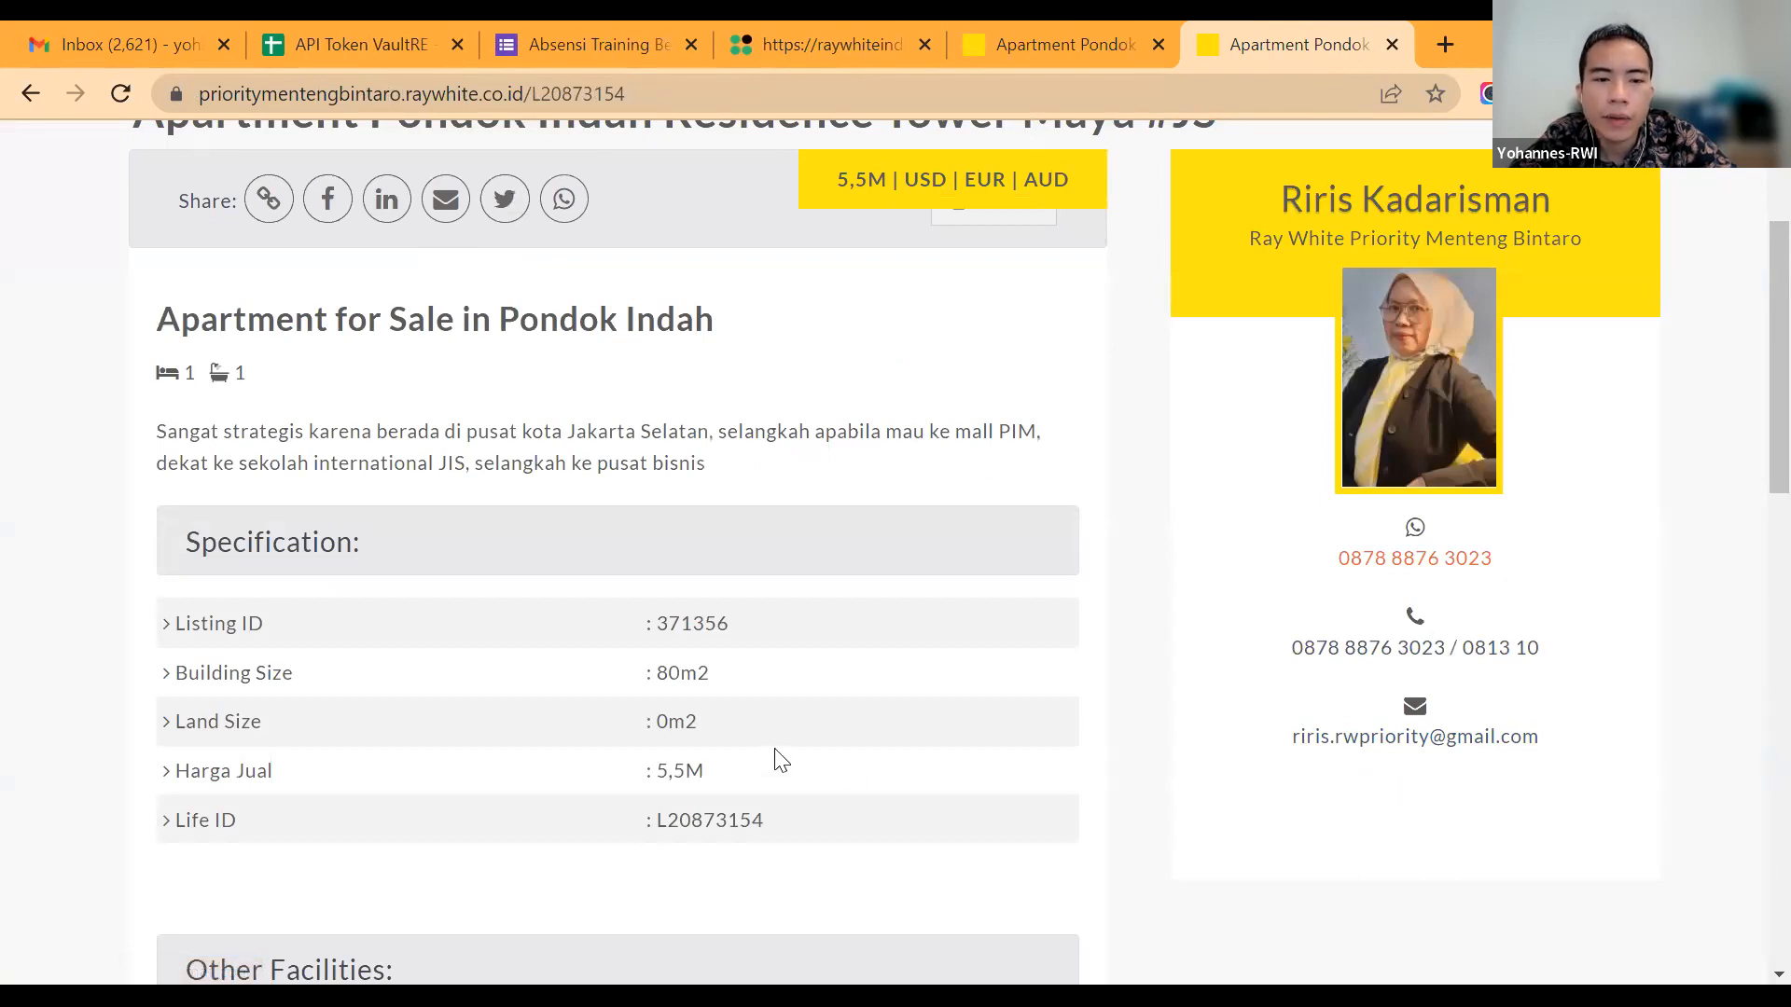
Step: Look over the listing page and highlight the description paragraph under "Apartment for Sale in Pondok Indah"
scroll(781, 760, down, 5)
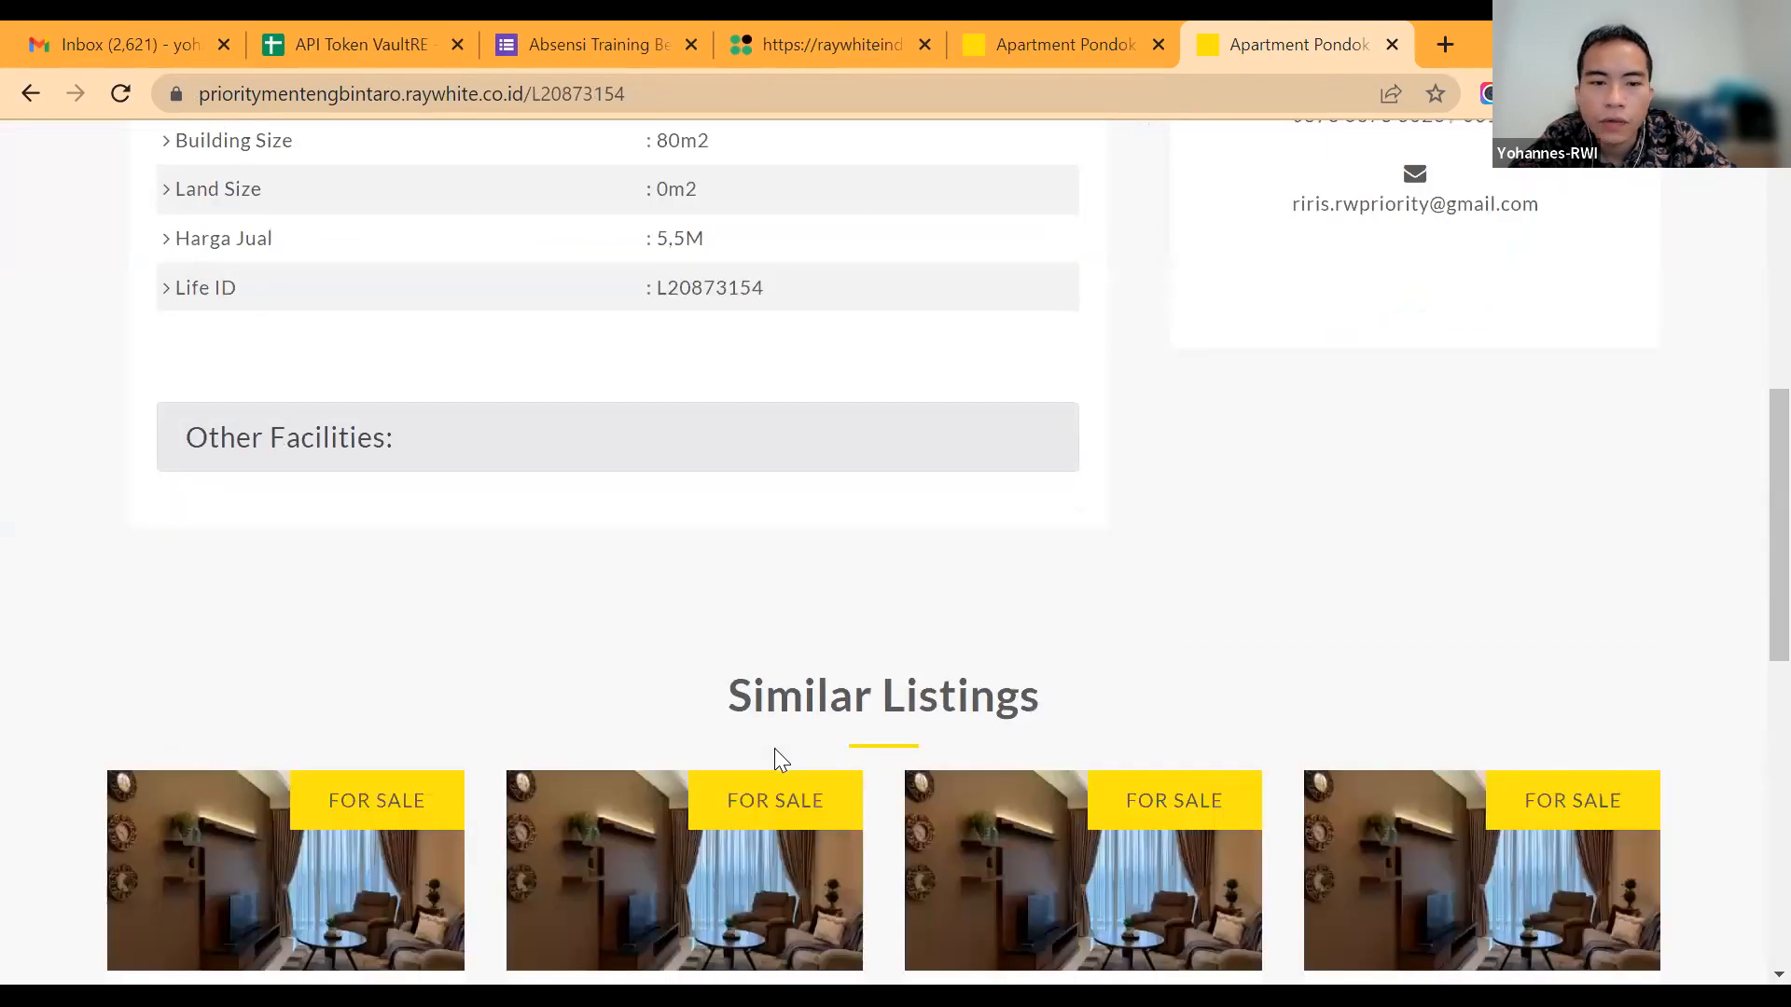
scroll(522, 593, up, 6)
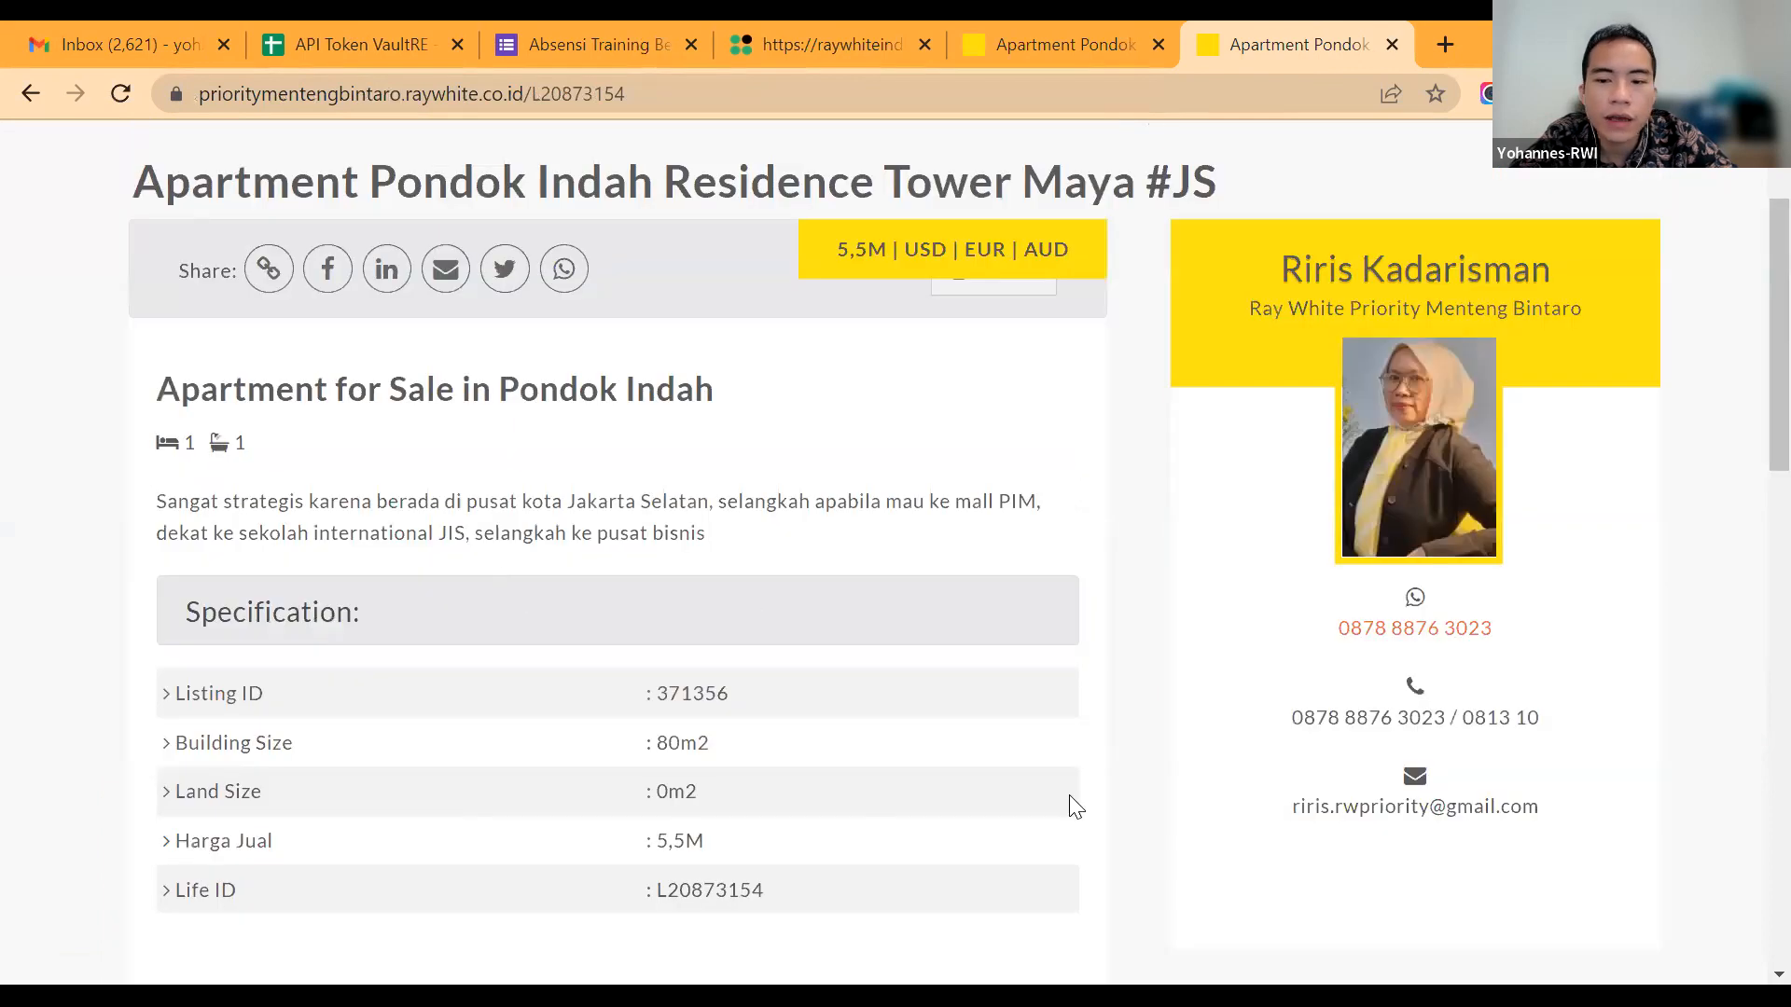
scroll(797, 604, up, 2)
scroll(797, 604, down, 1)
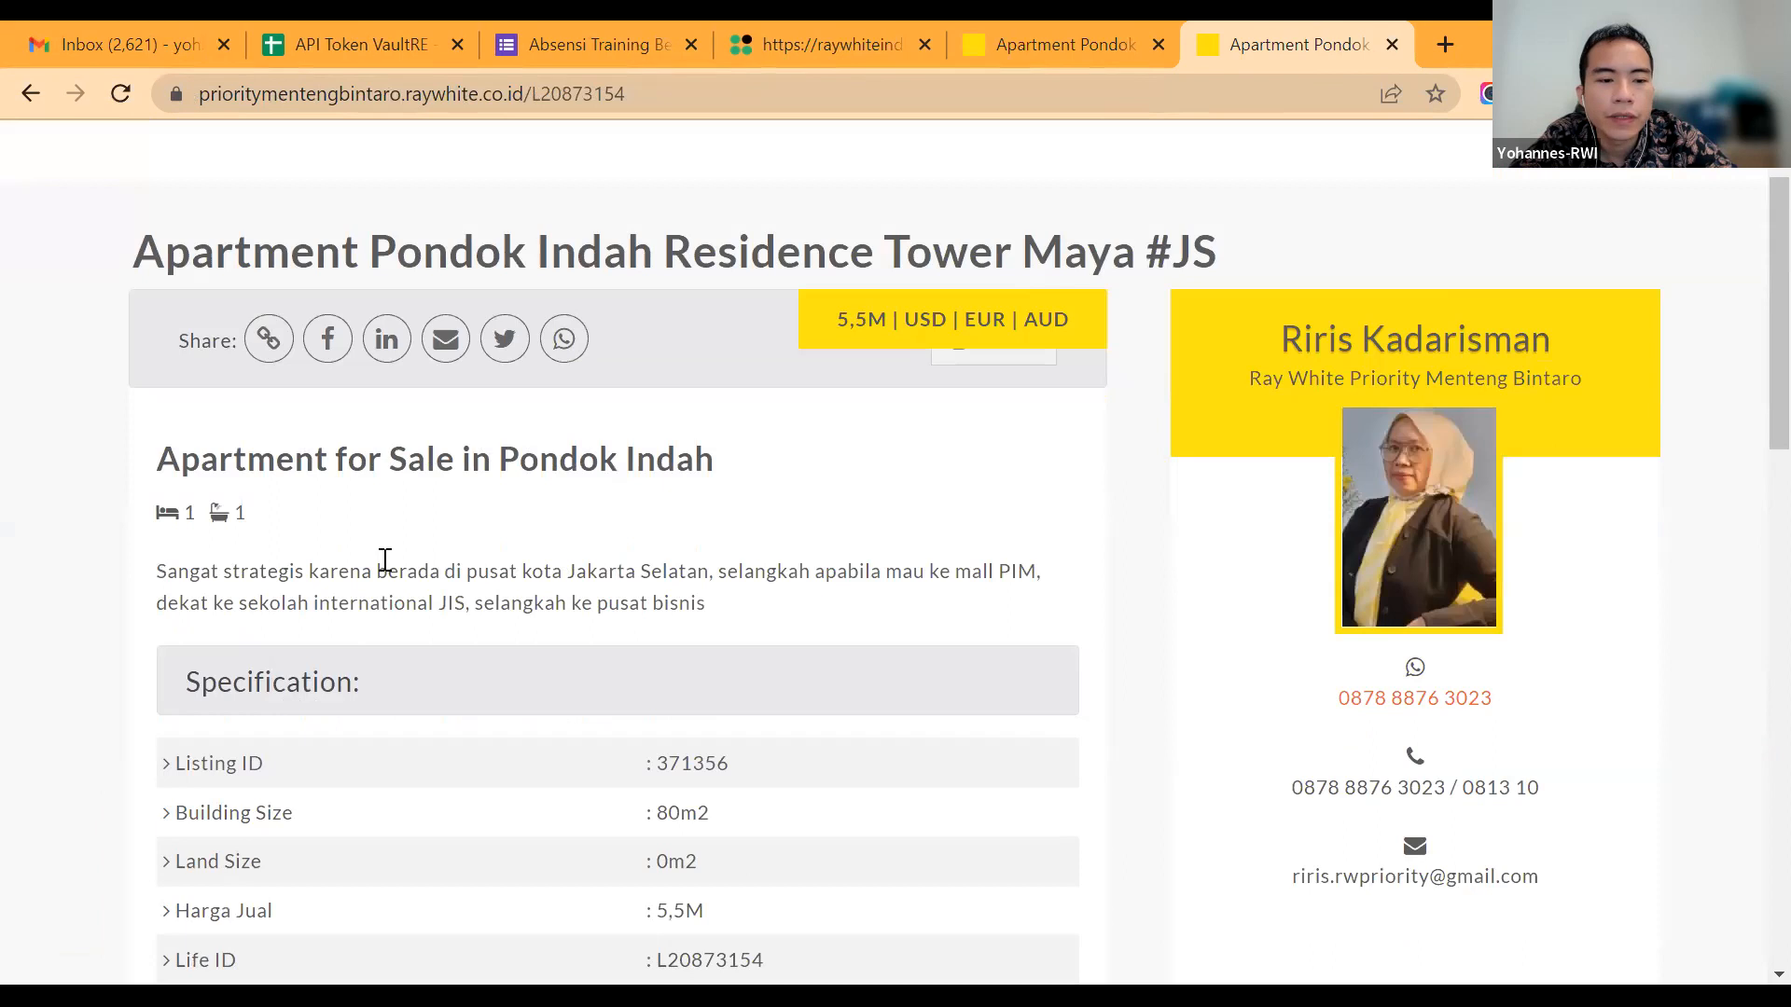
triple_click(343, 574)
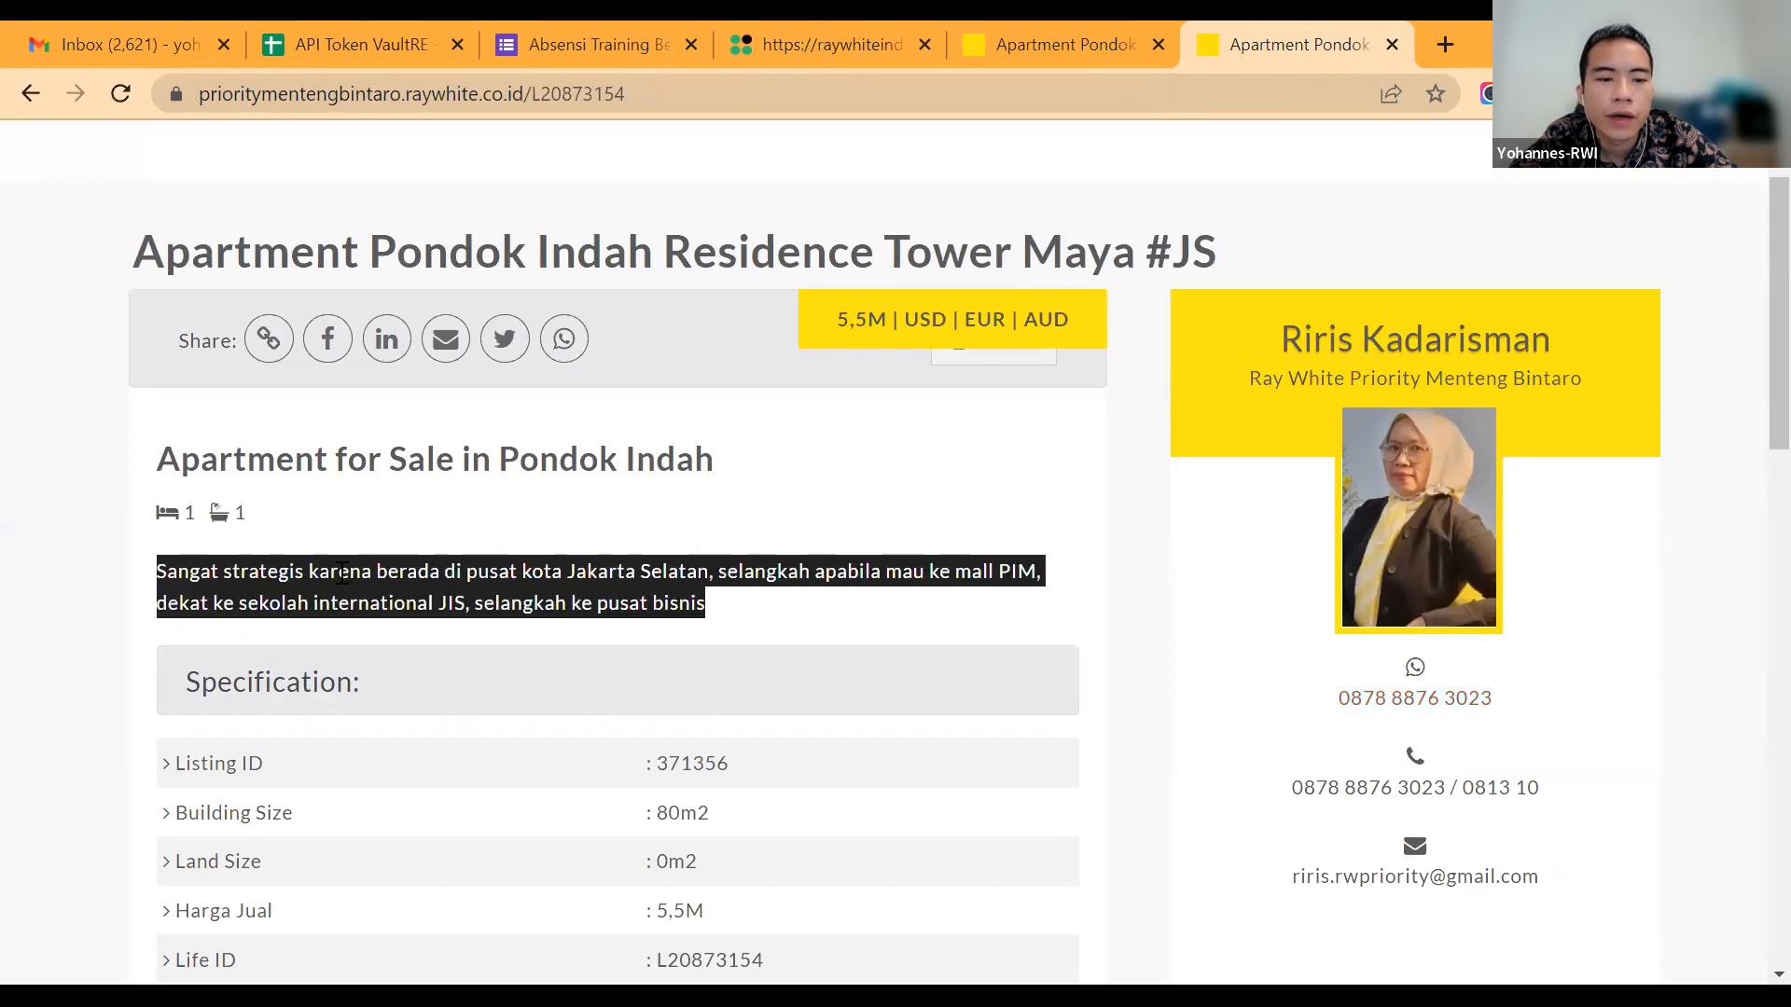
Step: Highlight the apartment's description paragraph again and close both listing pages to return to the campaign order
triple_click(342, 574)
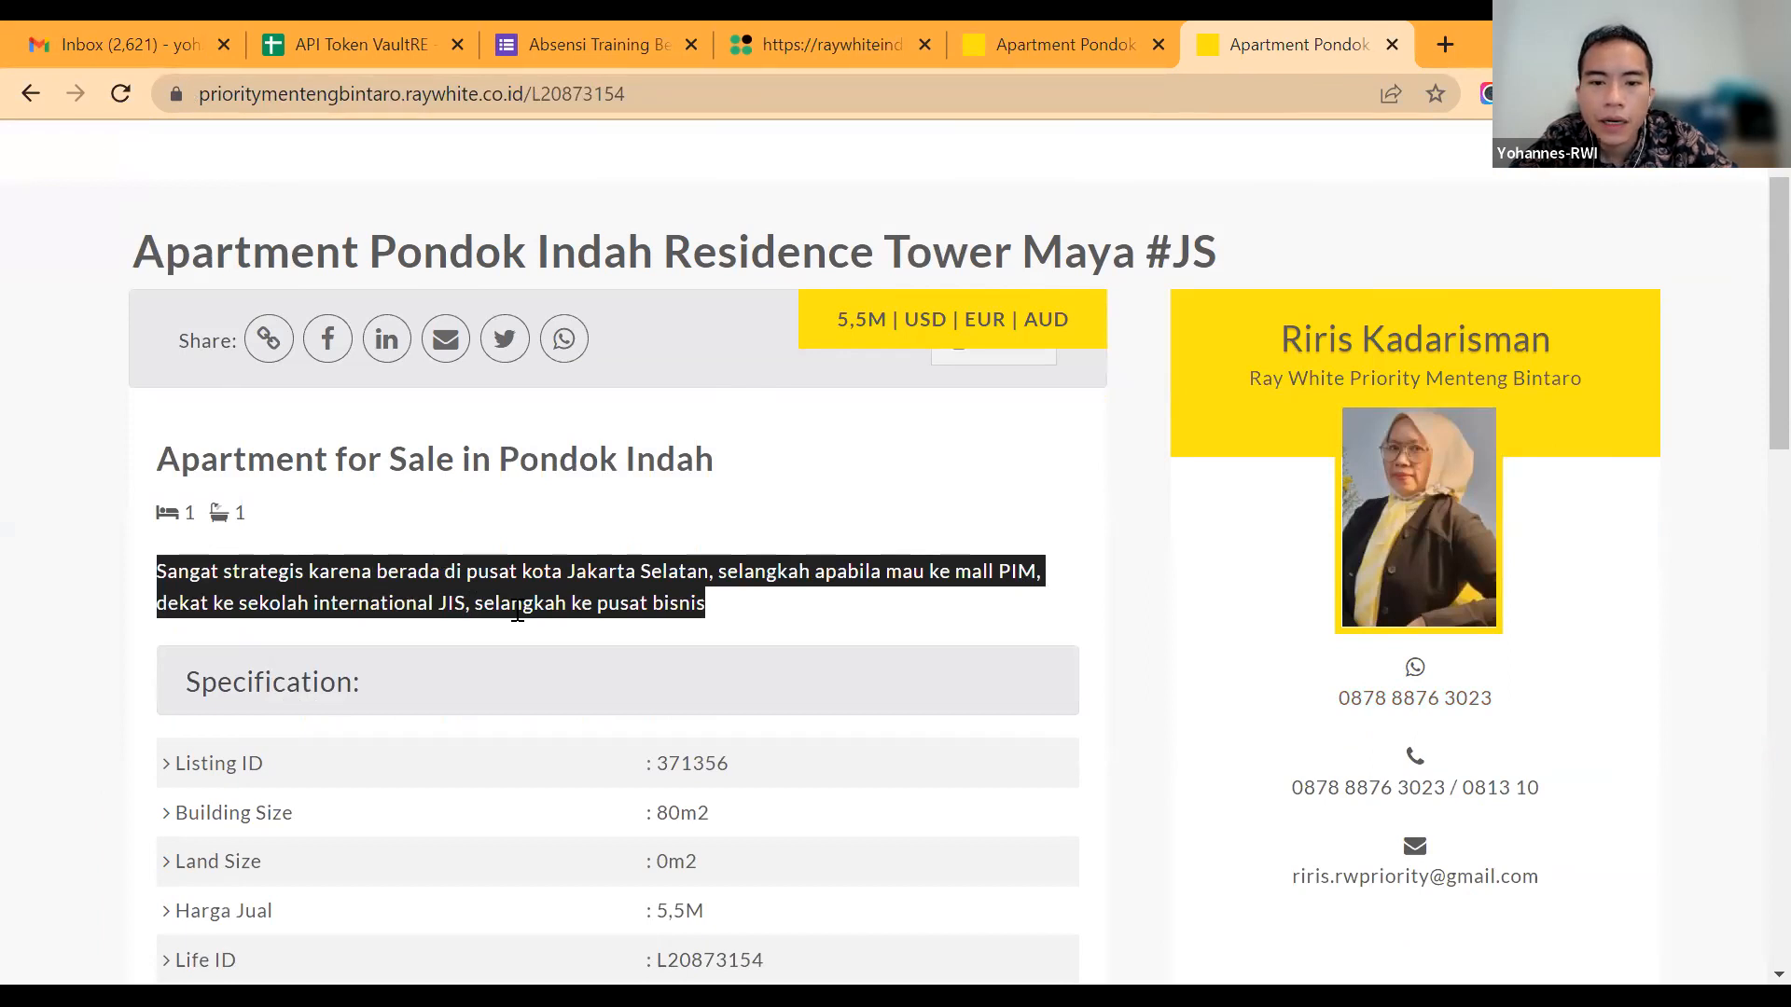
key(ctrl+w)
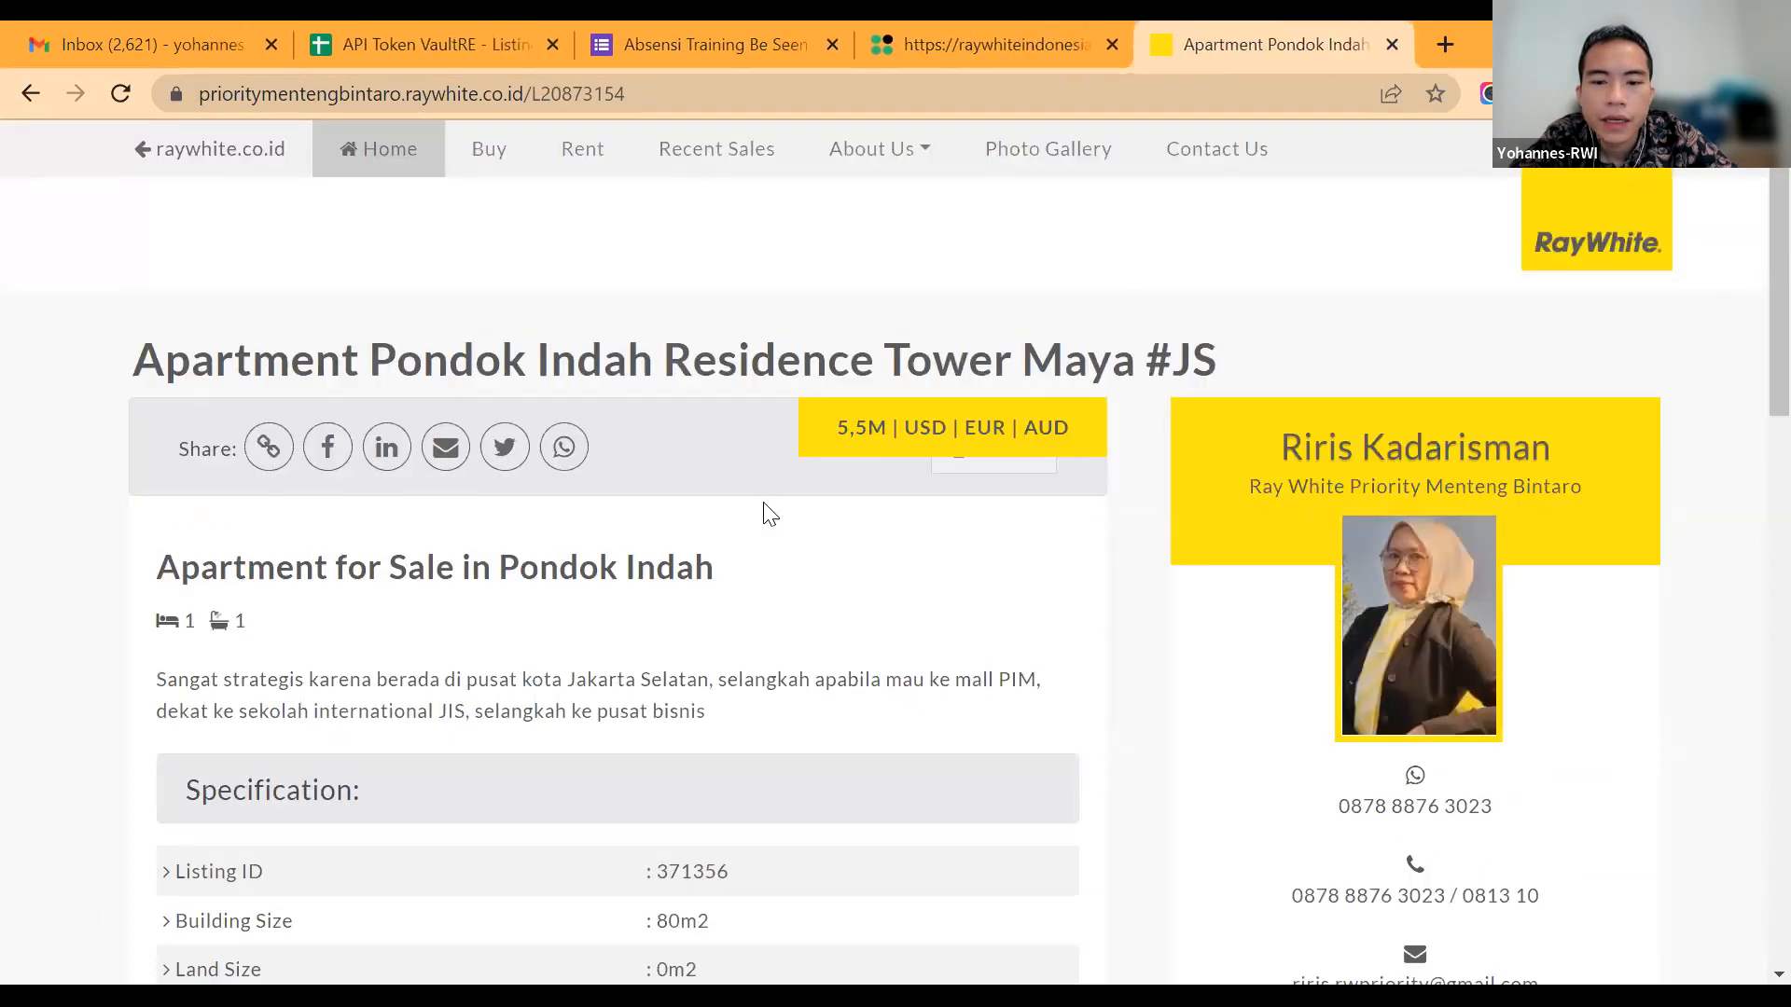
key(ctrl+w)
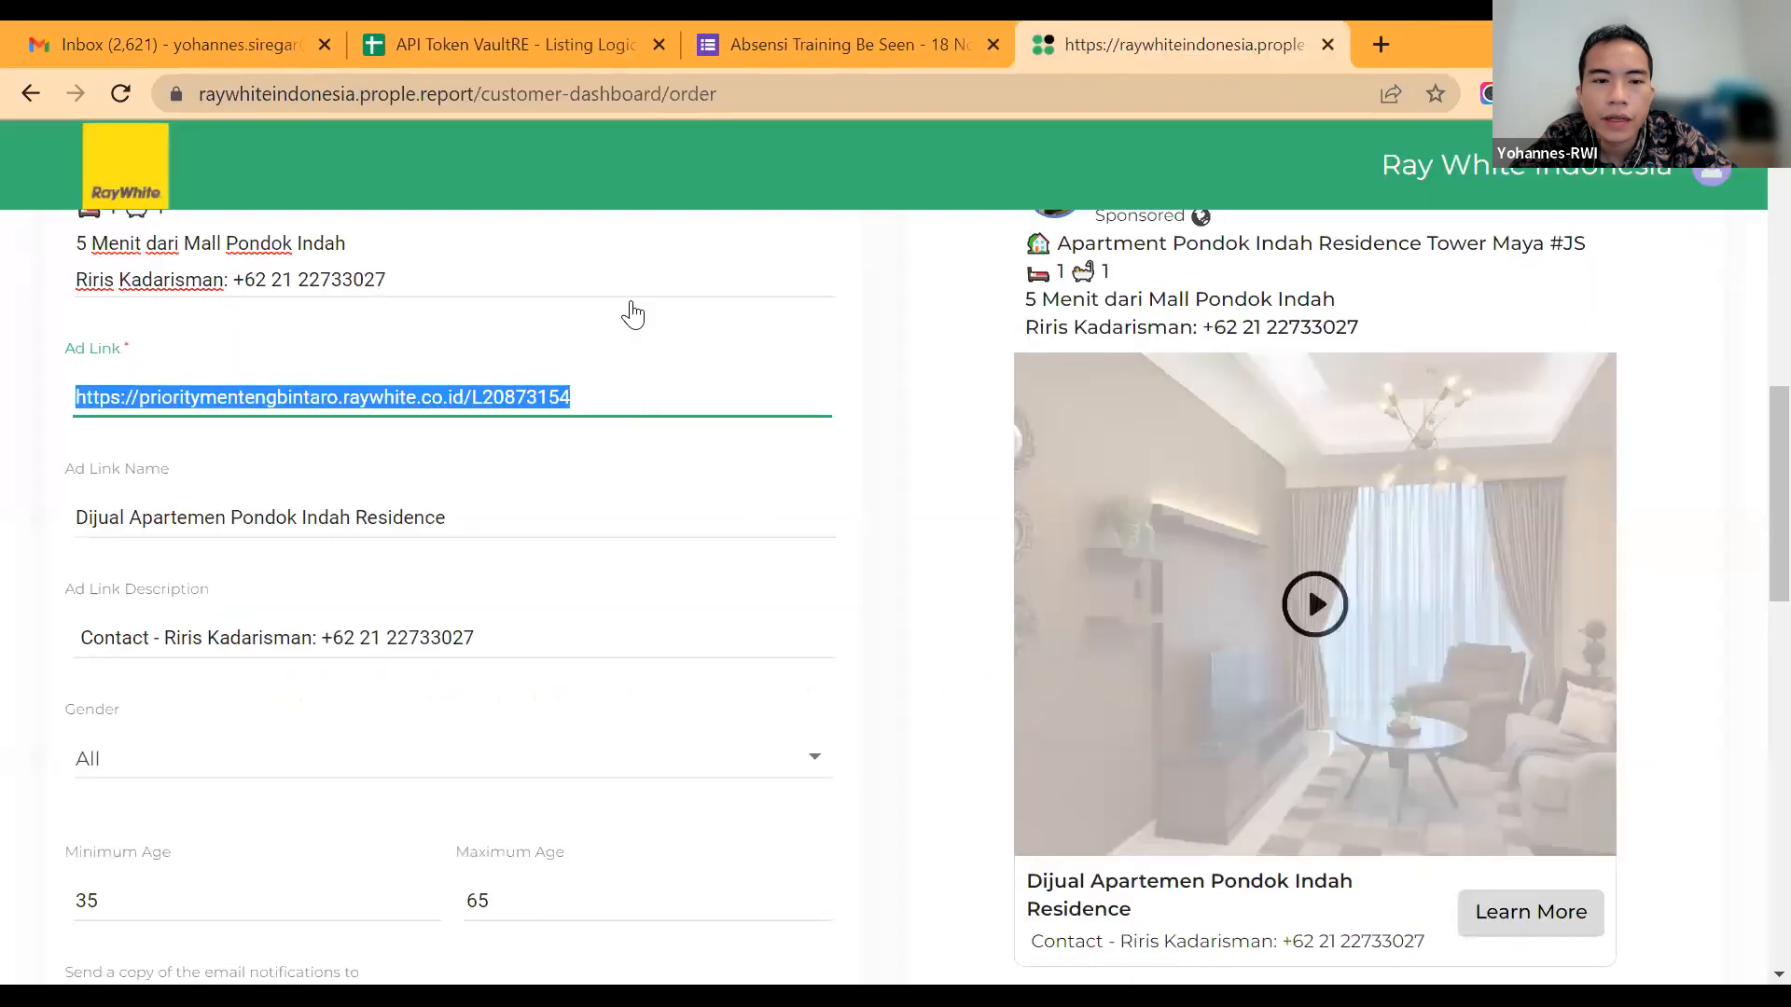
Step: Continue past the target location settings to the order confirmation and check the agent's name in the campaign name
scroll(483, 255, down, 10)
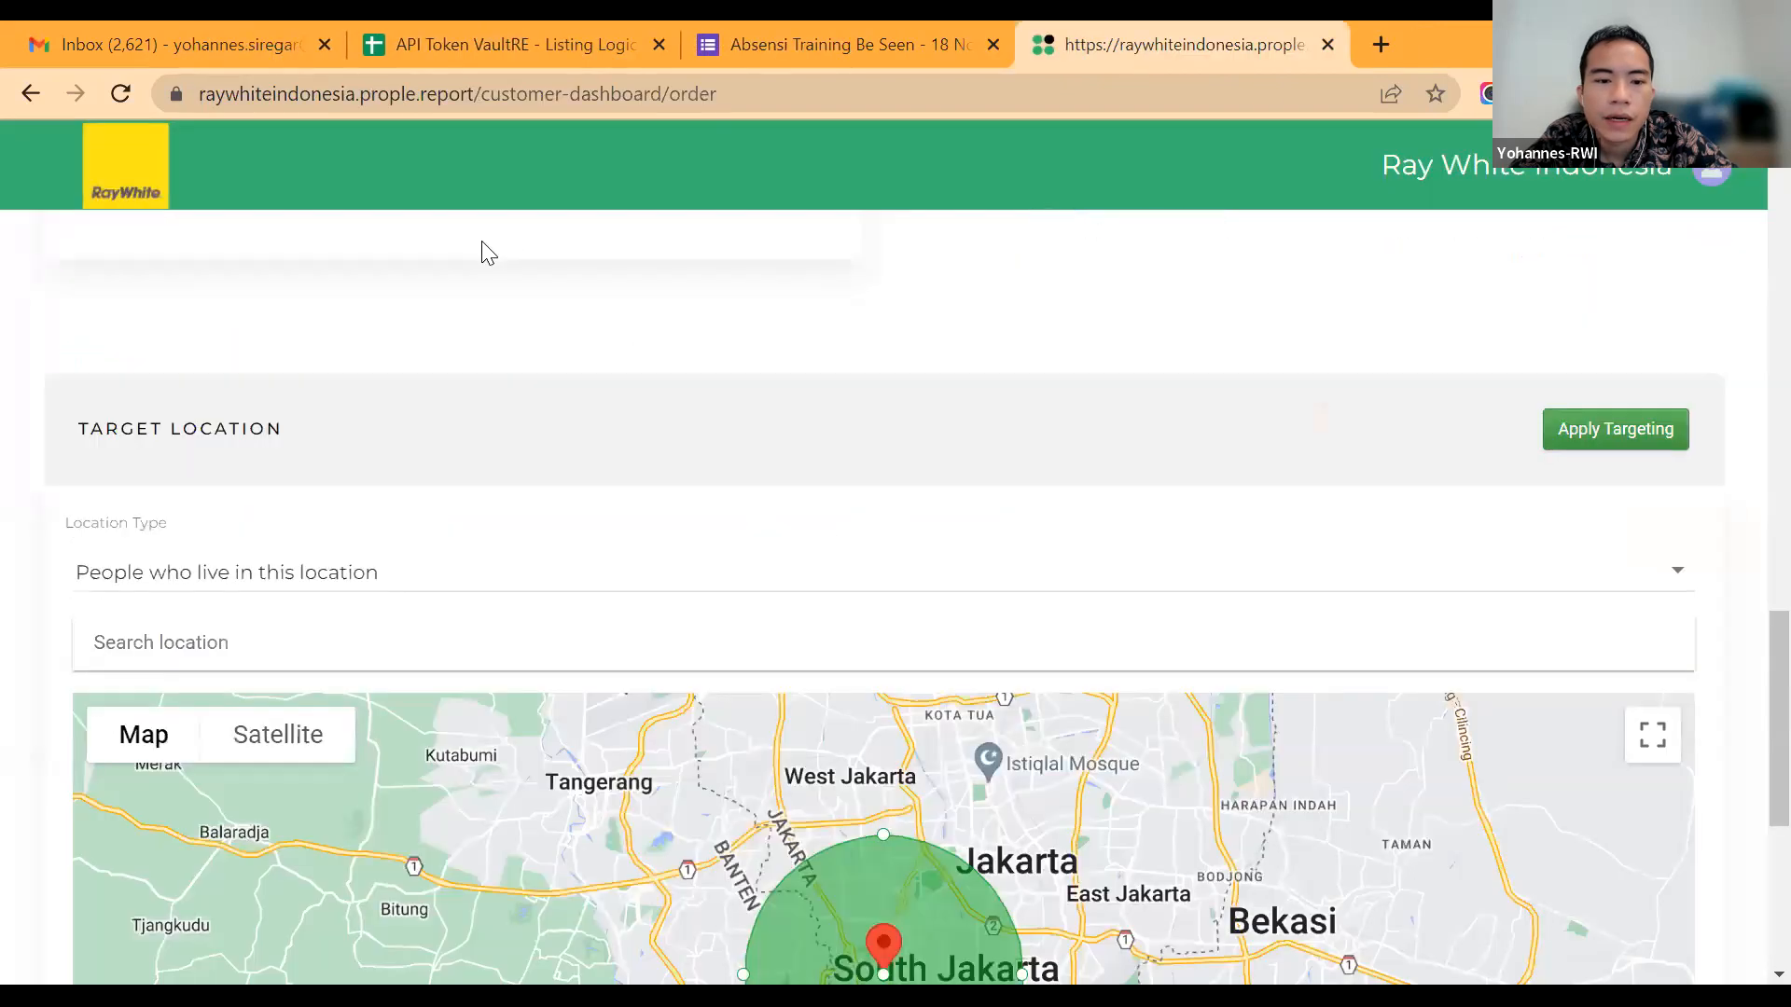
scroll(432, 632, down, 2)
scroll(434, 631, up, 5)
double_click(434, 631)
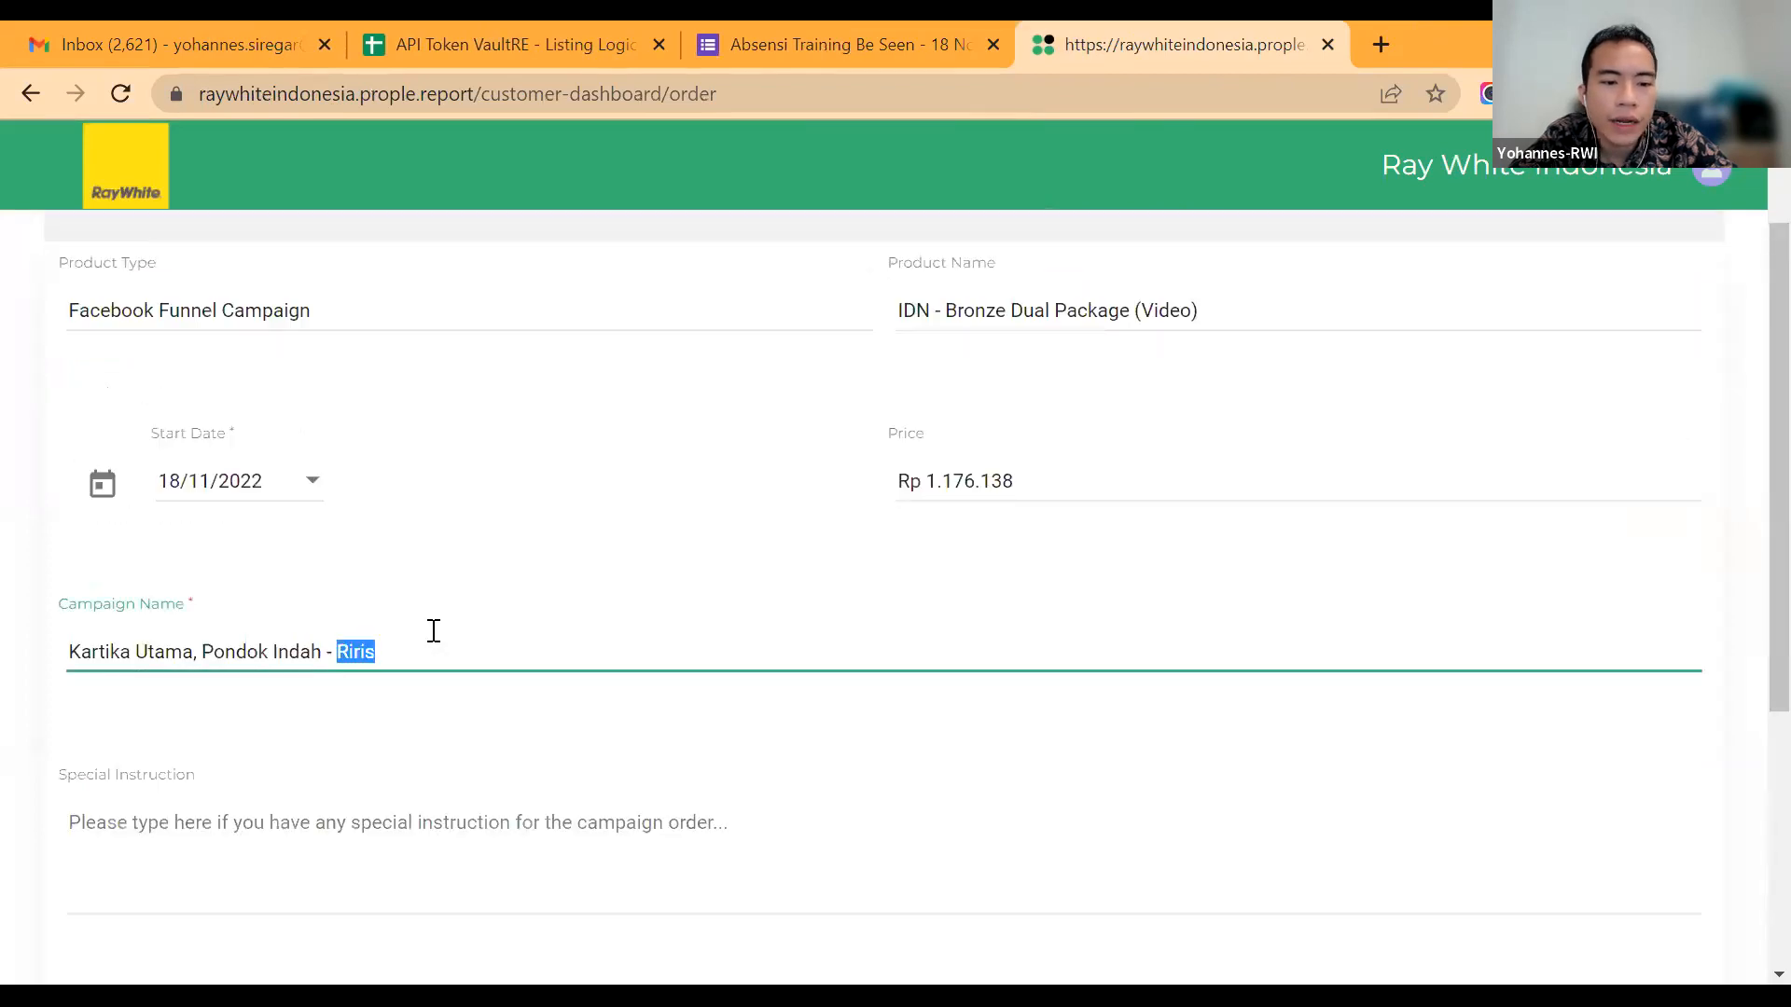
scroll(434, 631, down, 2)
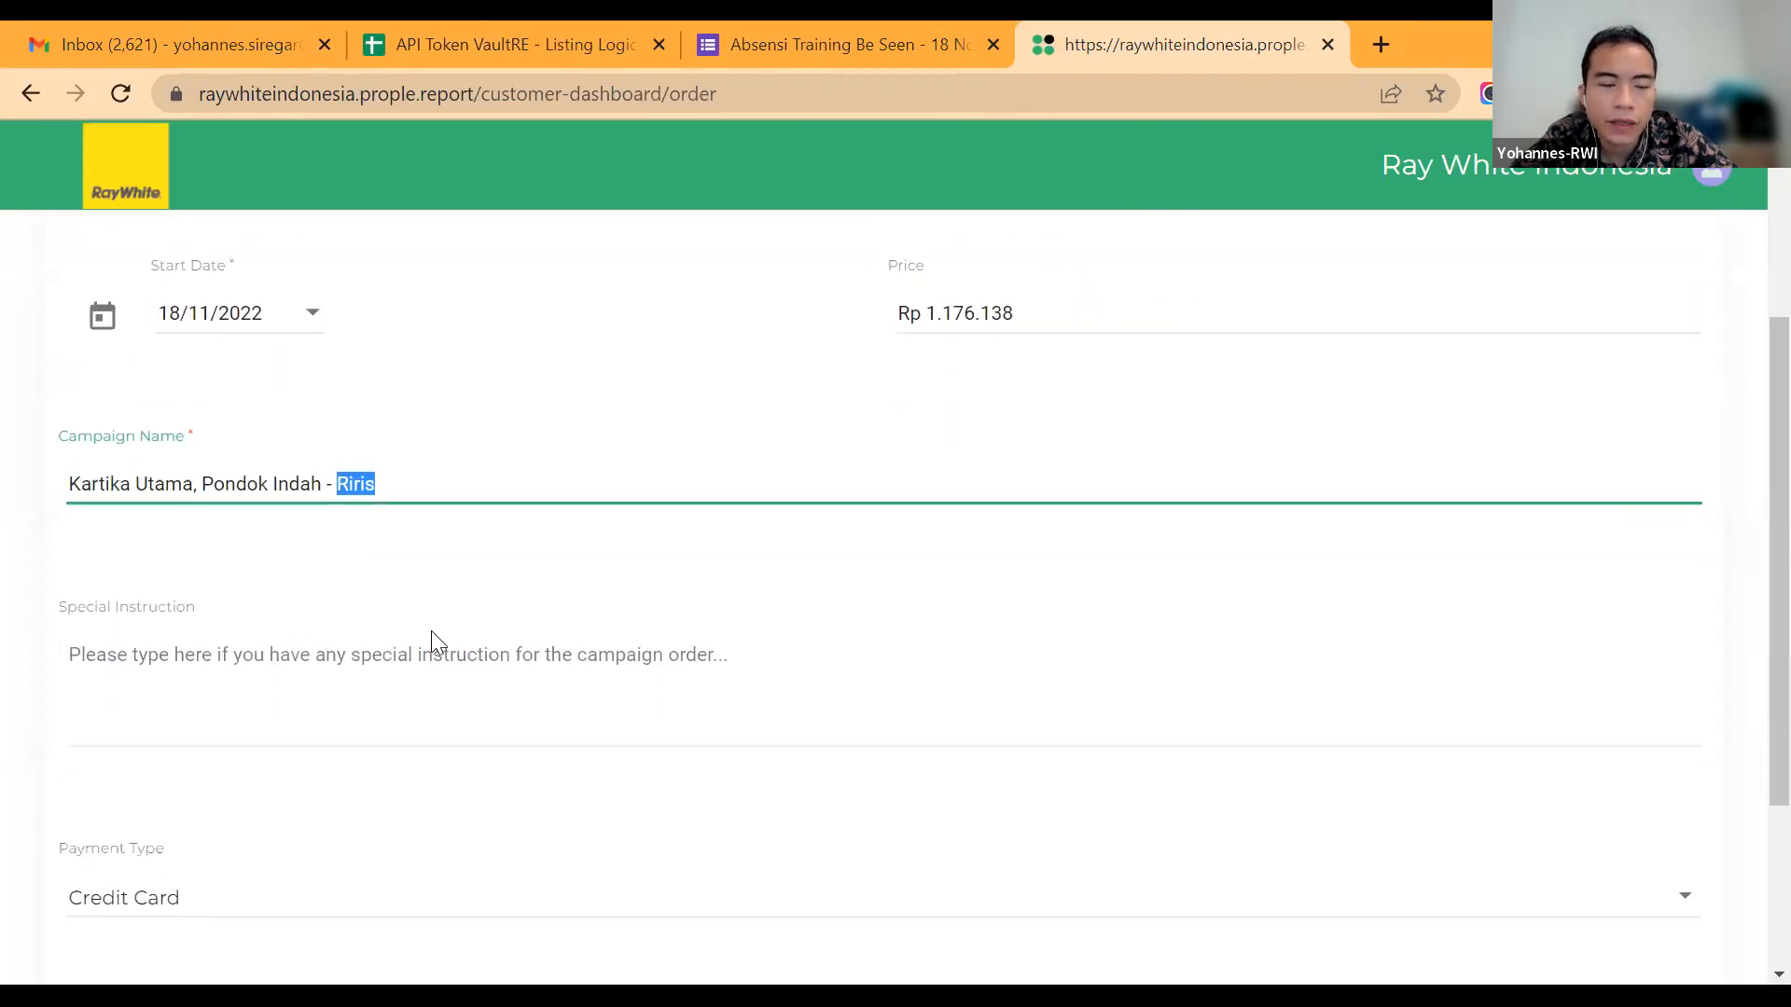
click(431, 630)
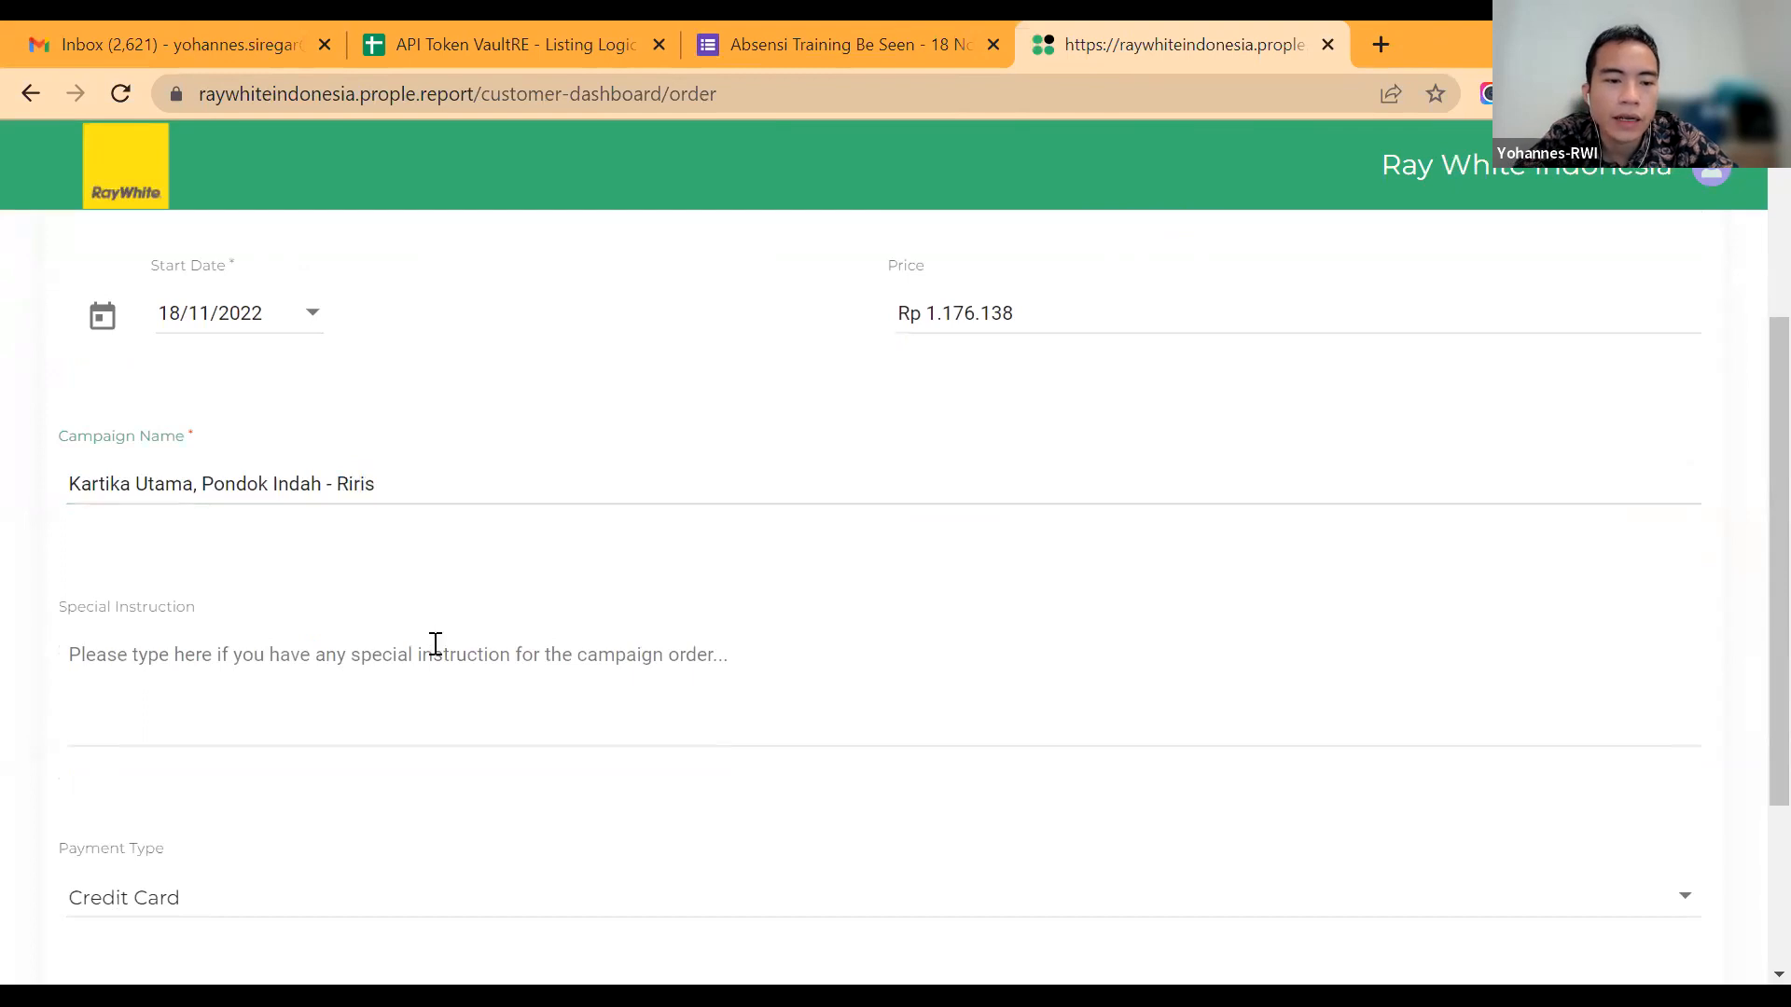
click(440, 673)
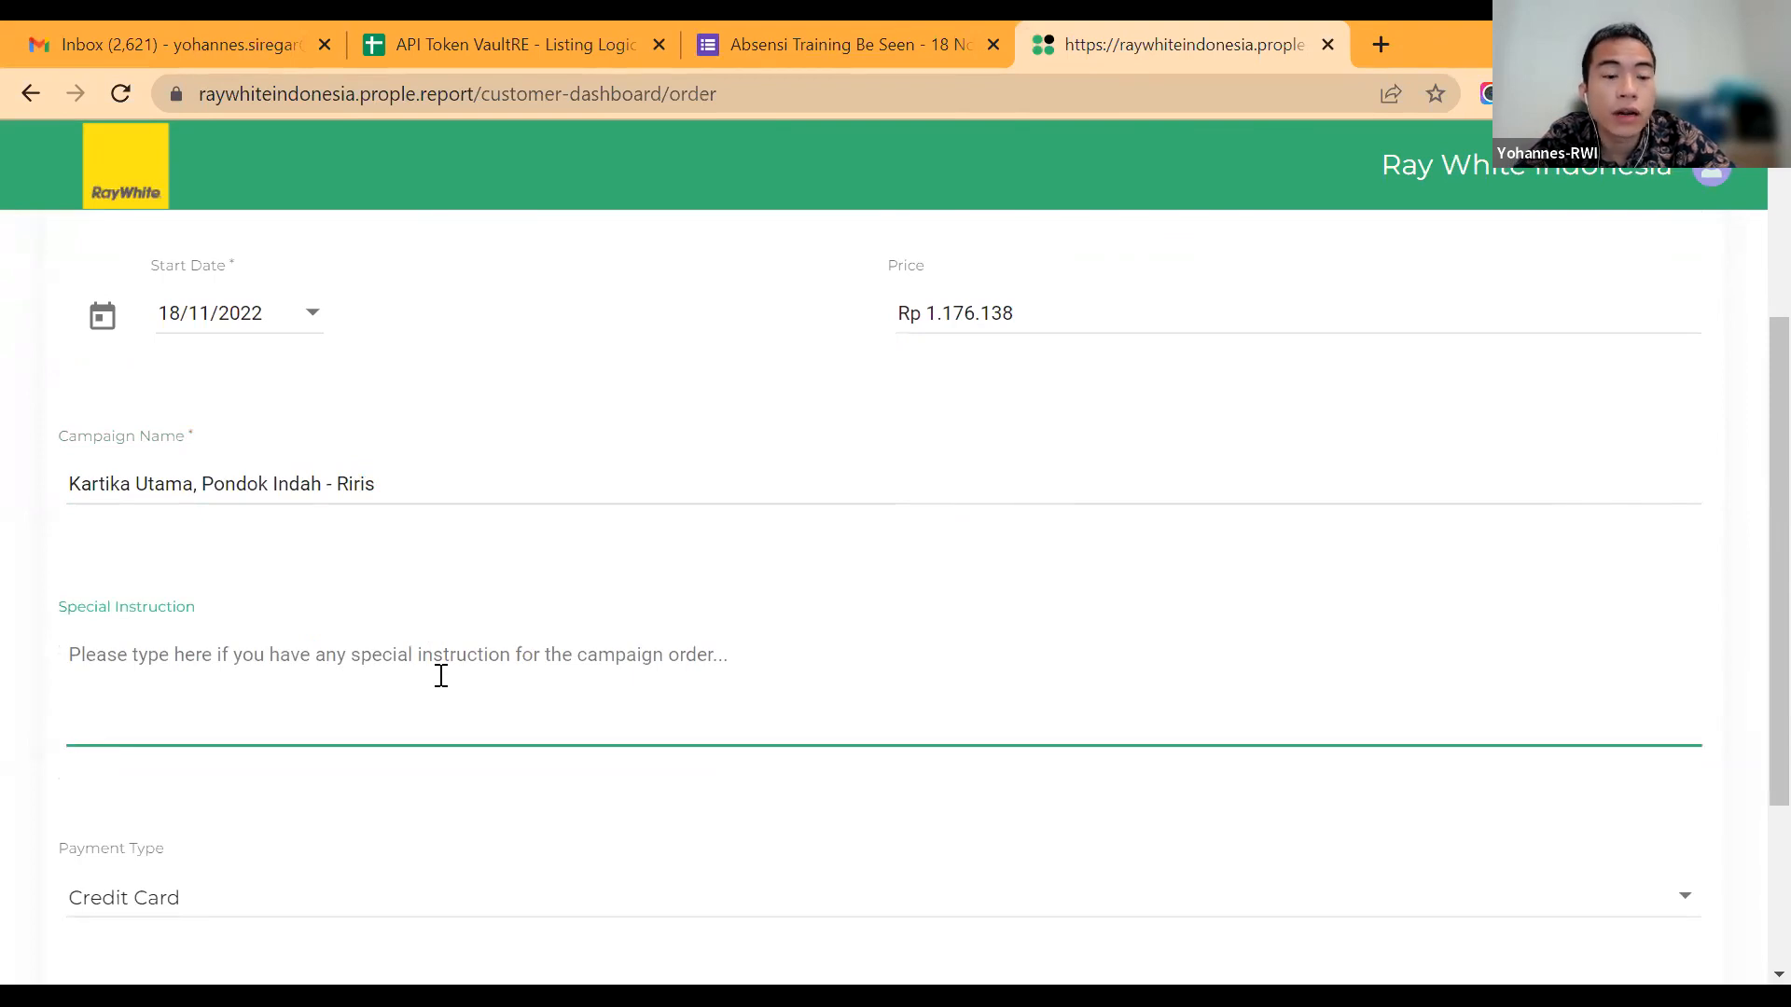
text(Go)
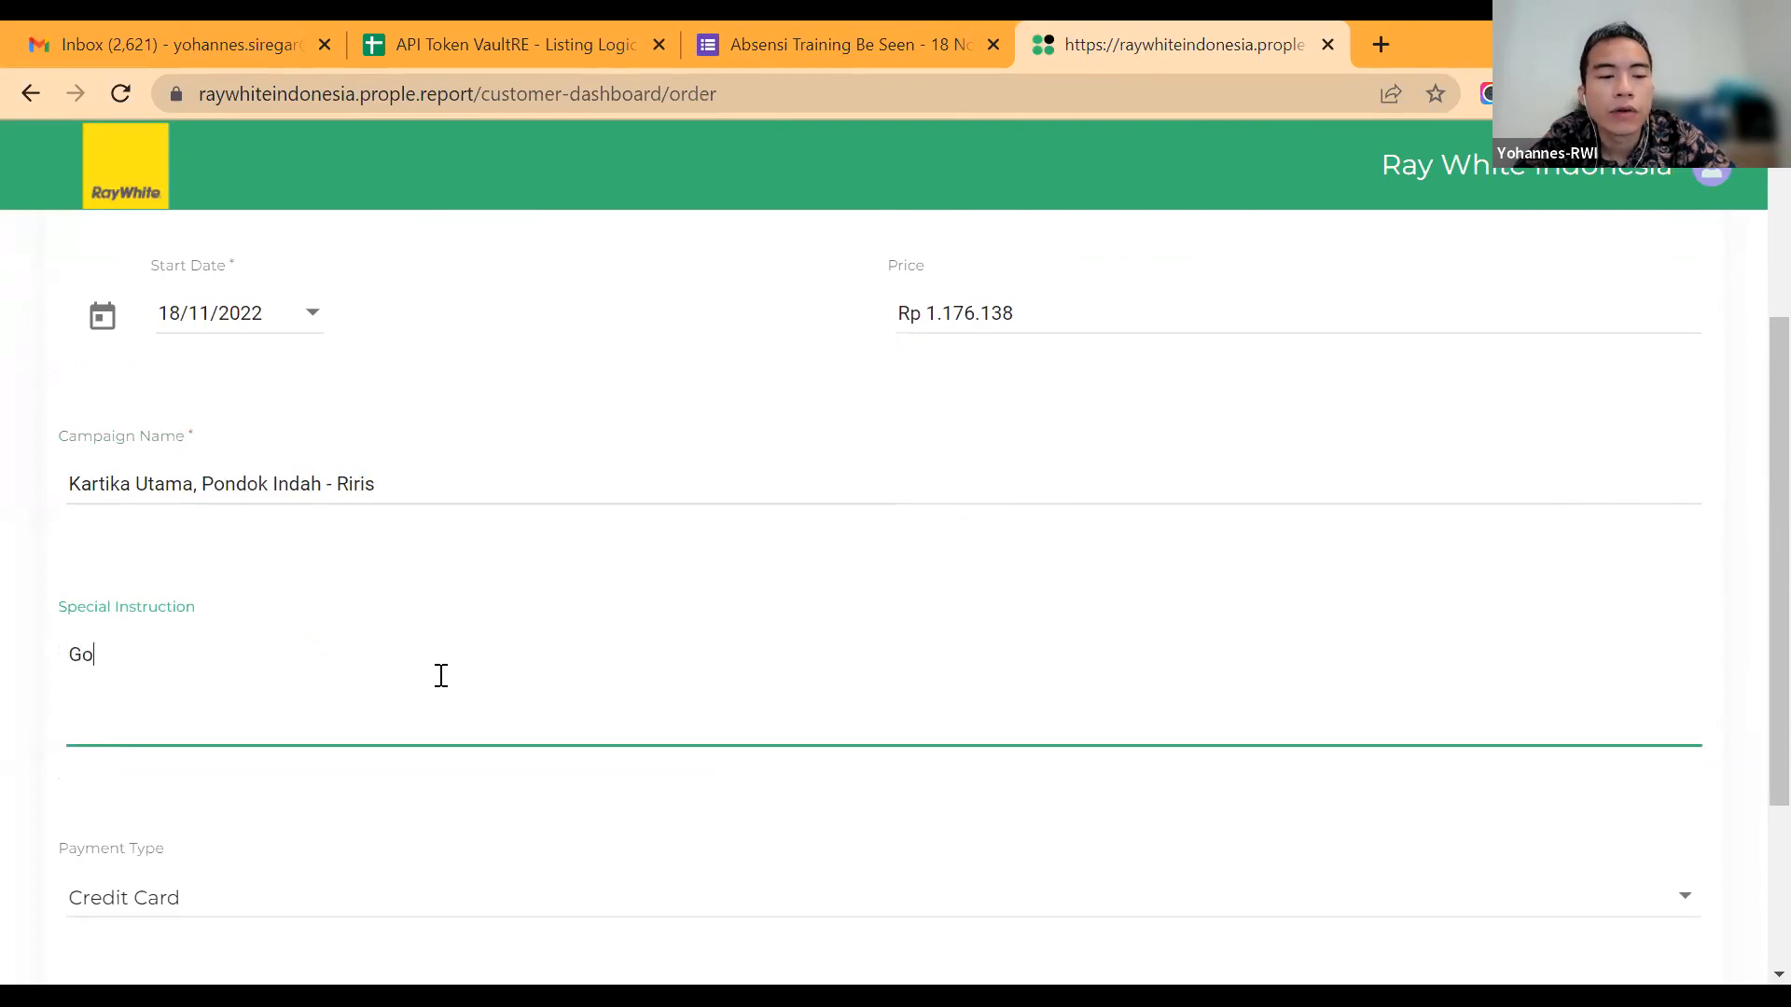
text(ogle Dir)
key(BackSpace)
text(r)
key(Home)
text(Video in Google Dr)
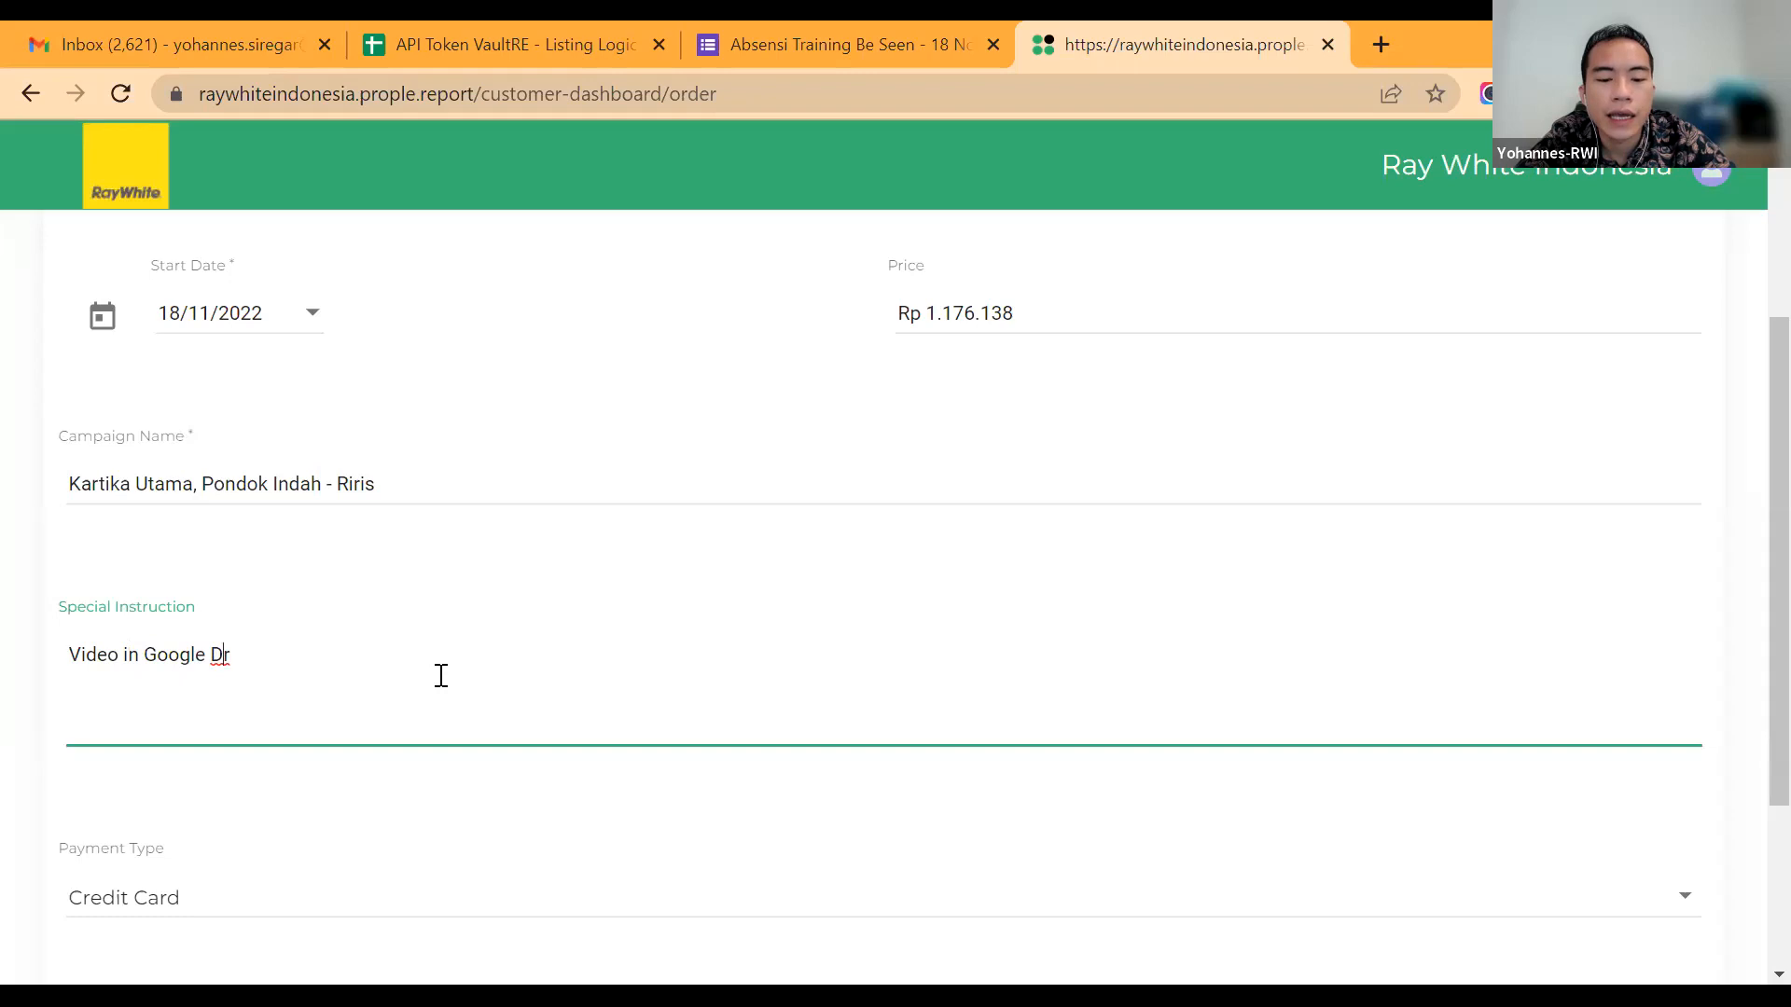
text(ive:)
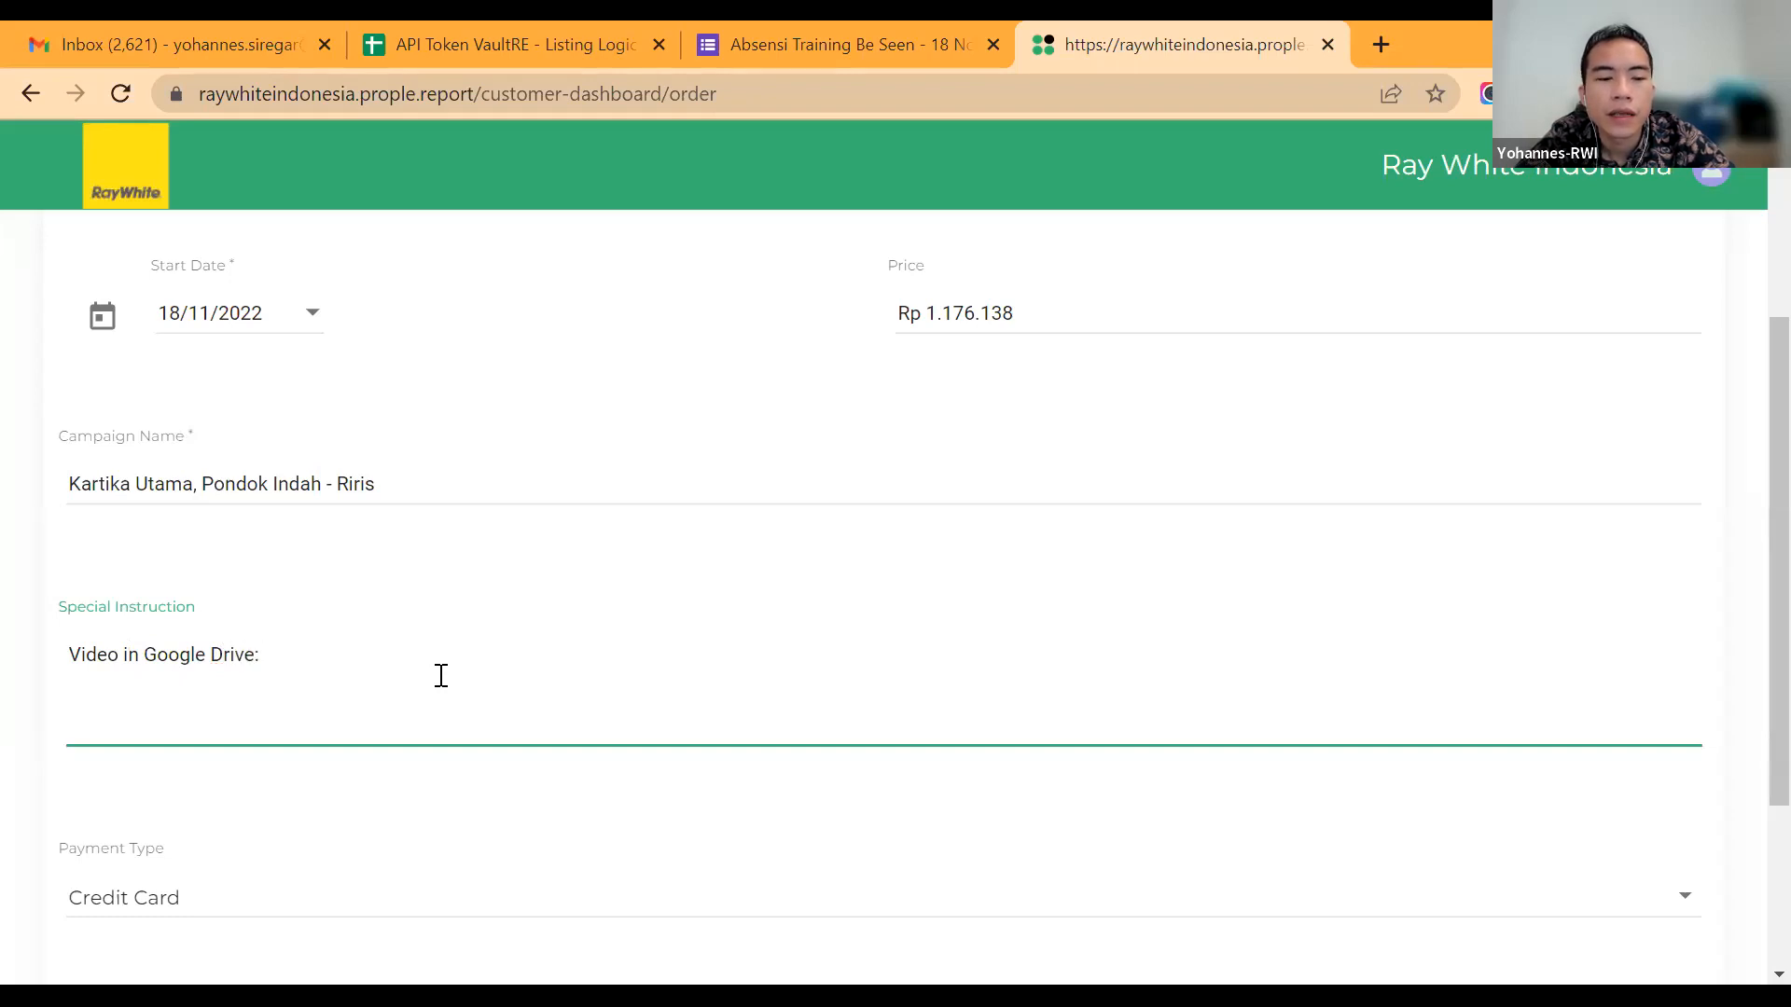
text( Www....)
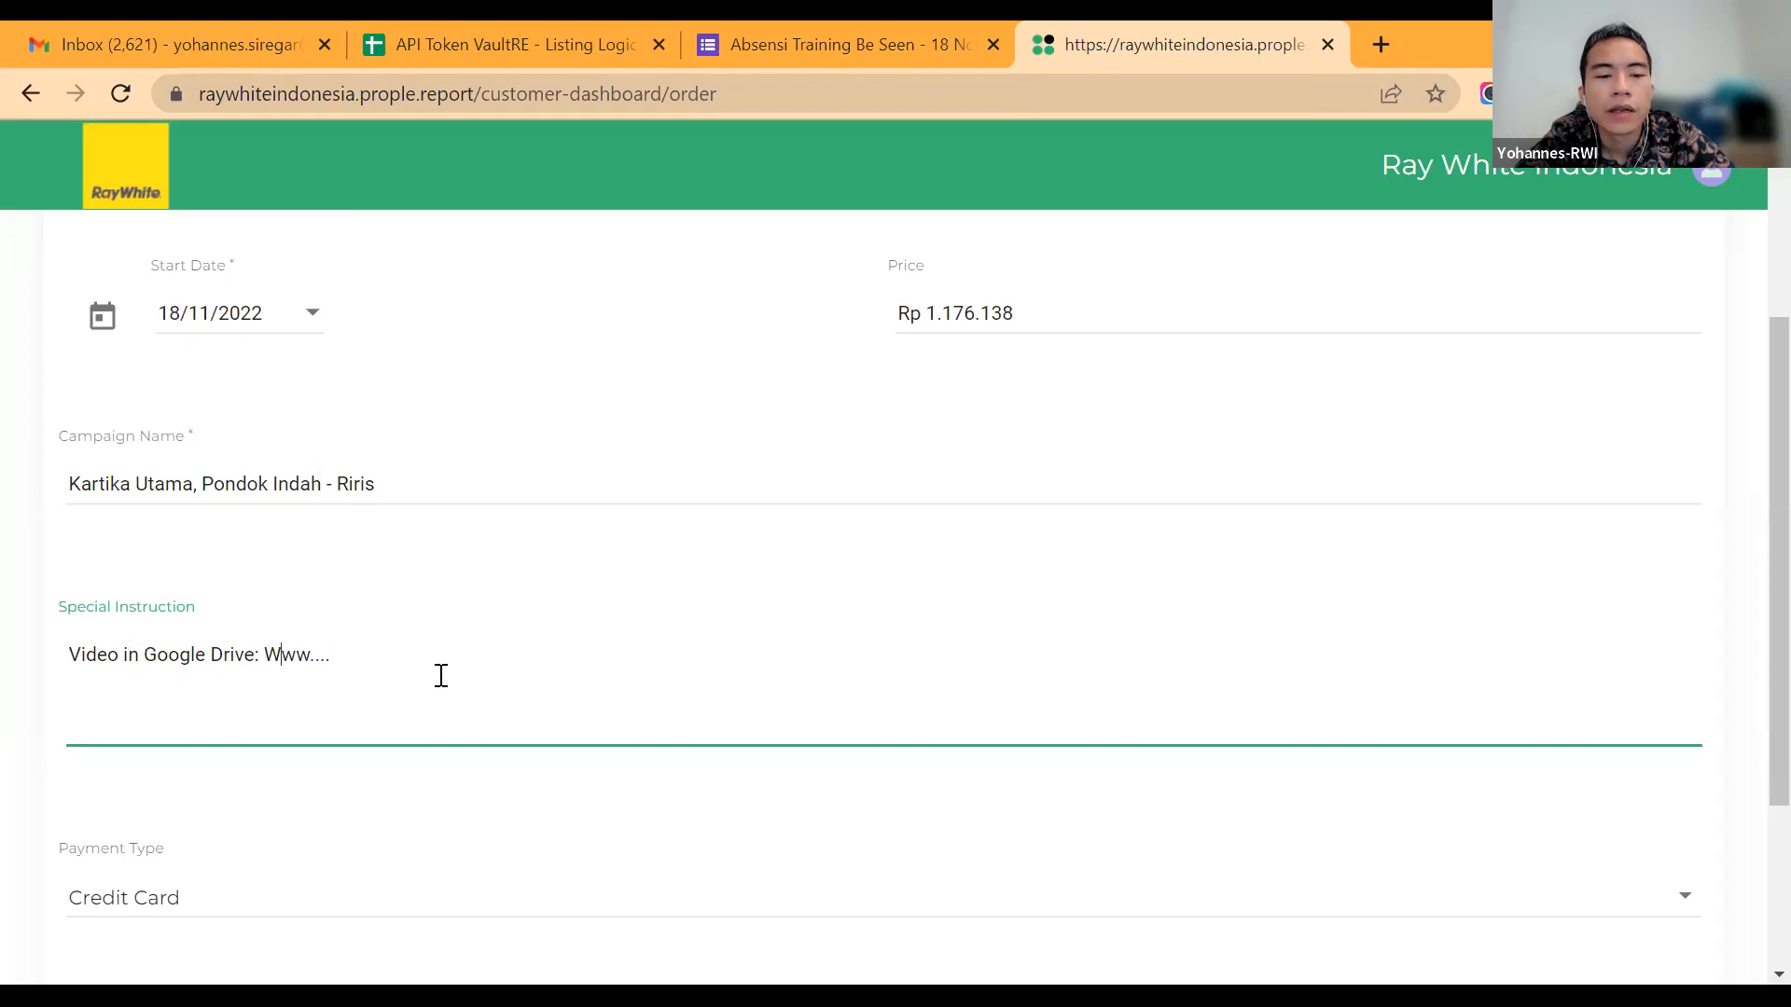
key(BackSpace)
text(w)
key(Right)
key(Right)
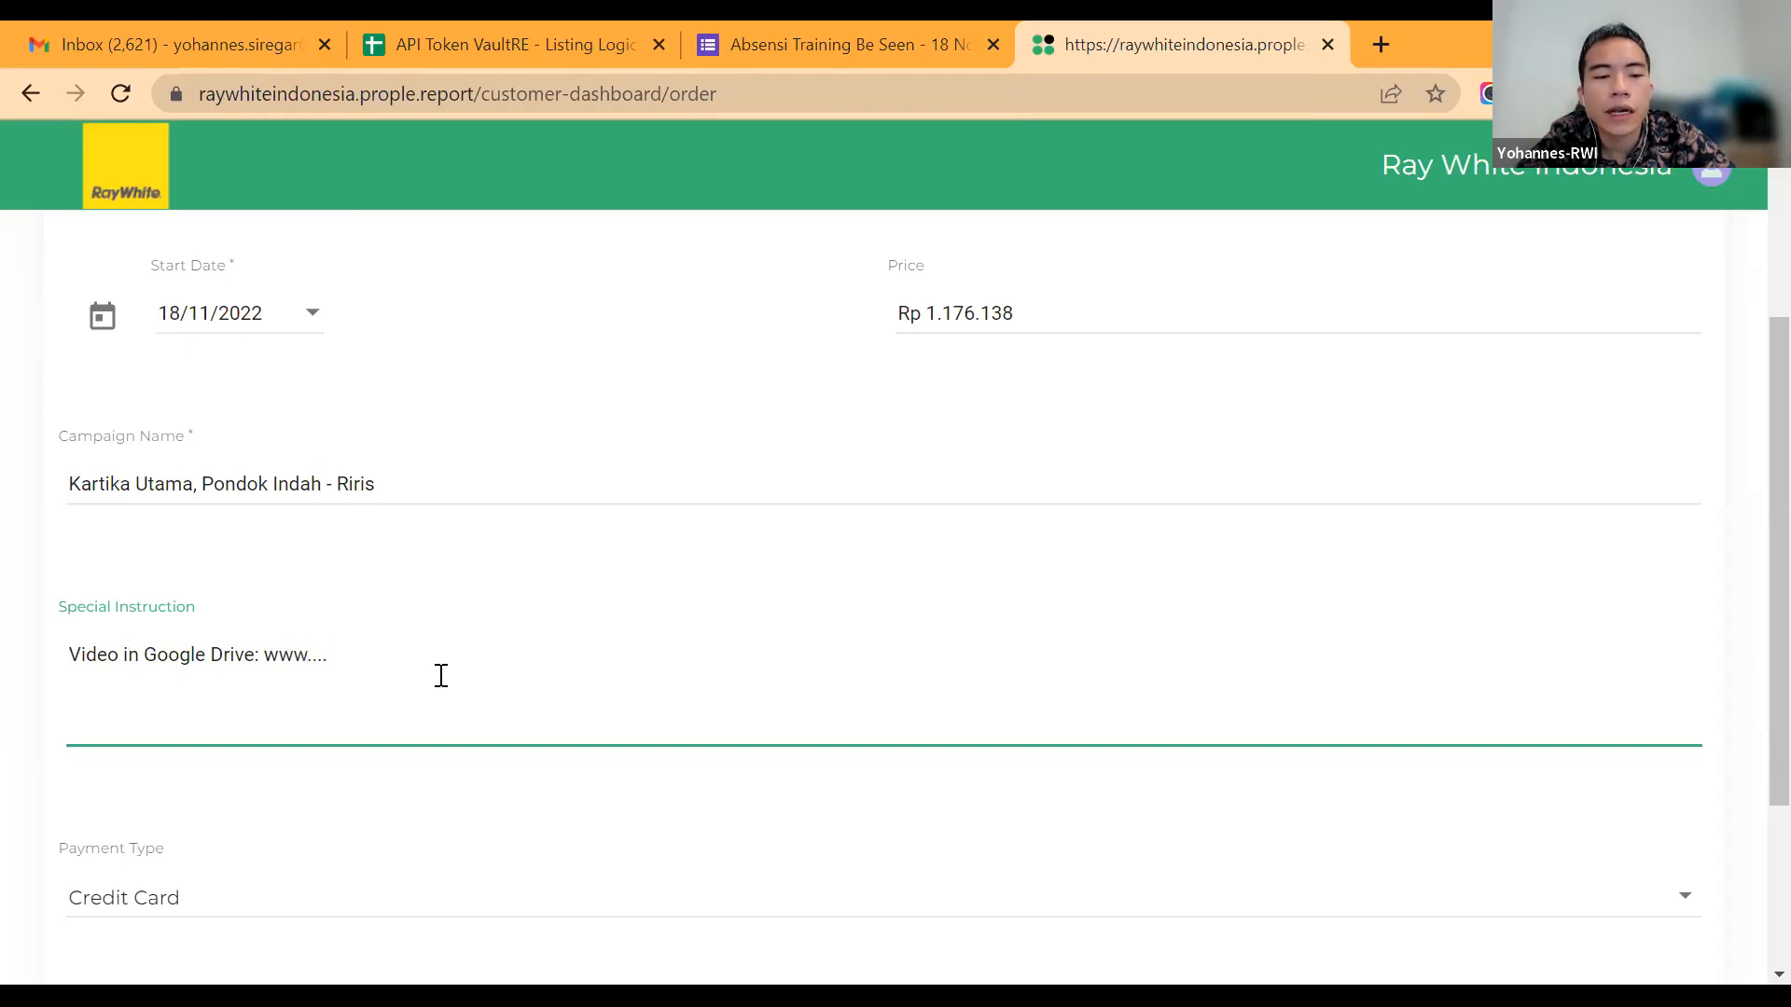
Step: Add a second line to the special instruction beginning with "Target Audience:"
key(Return)
text(Tar)
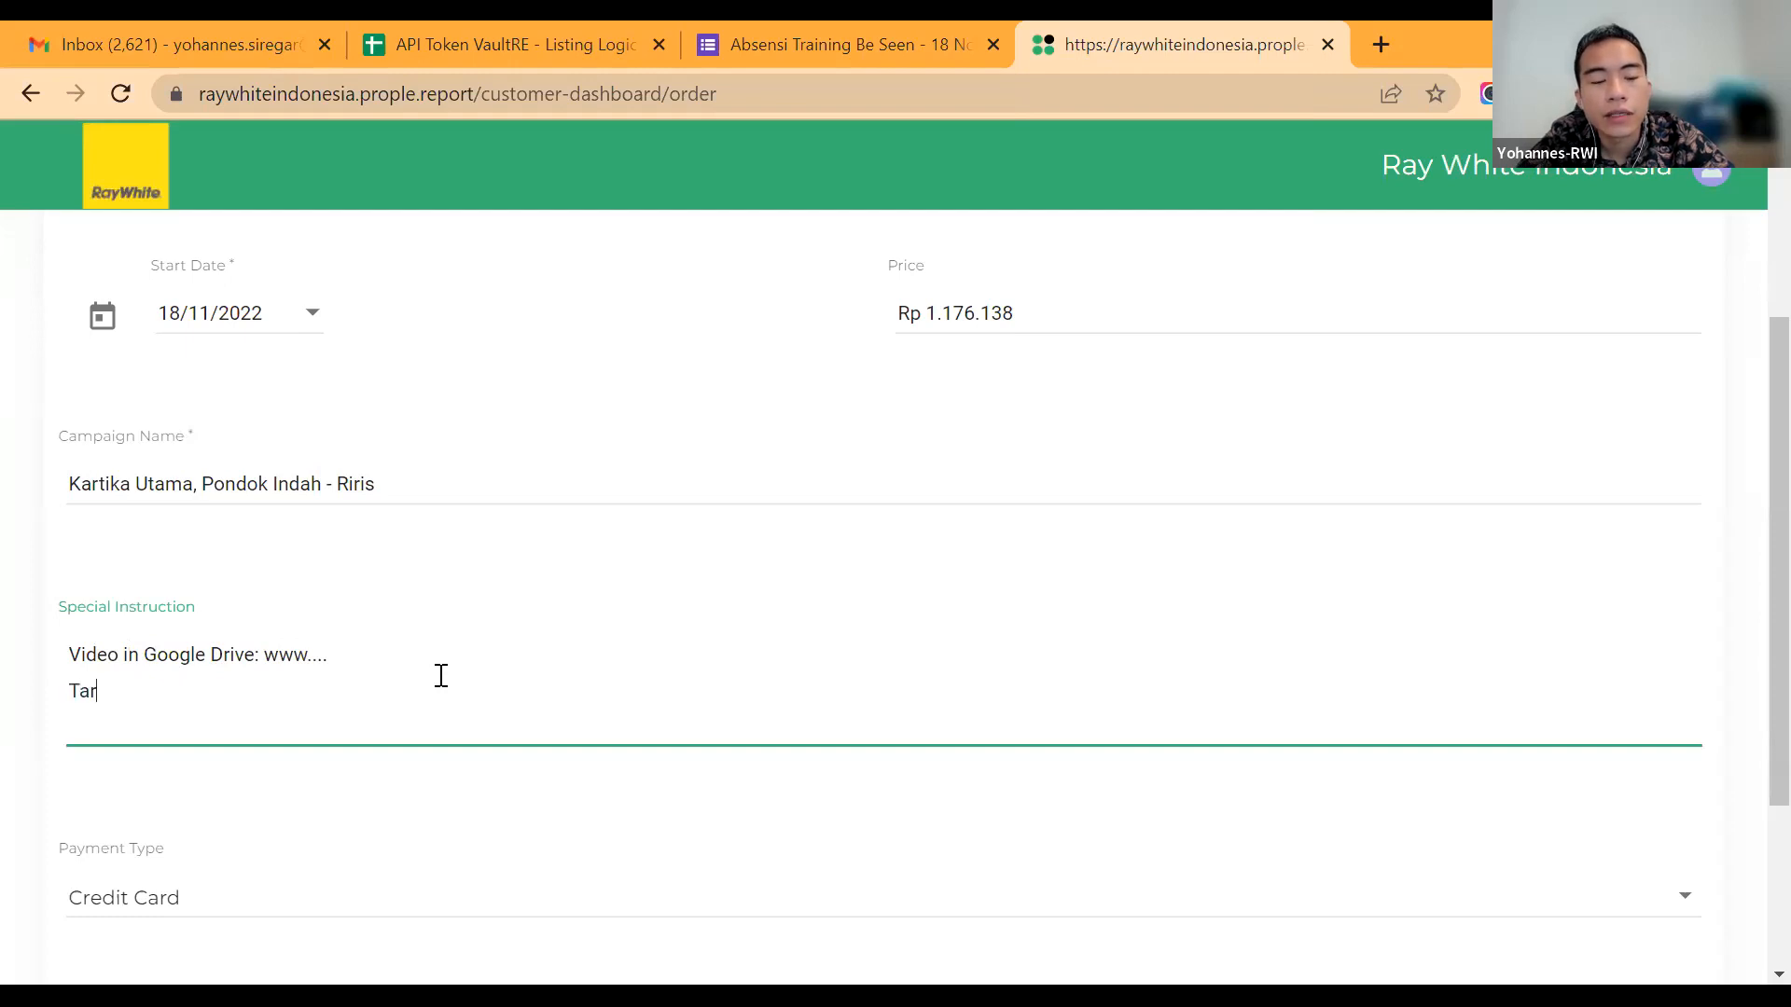
text(get: Audin)
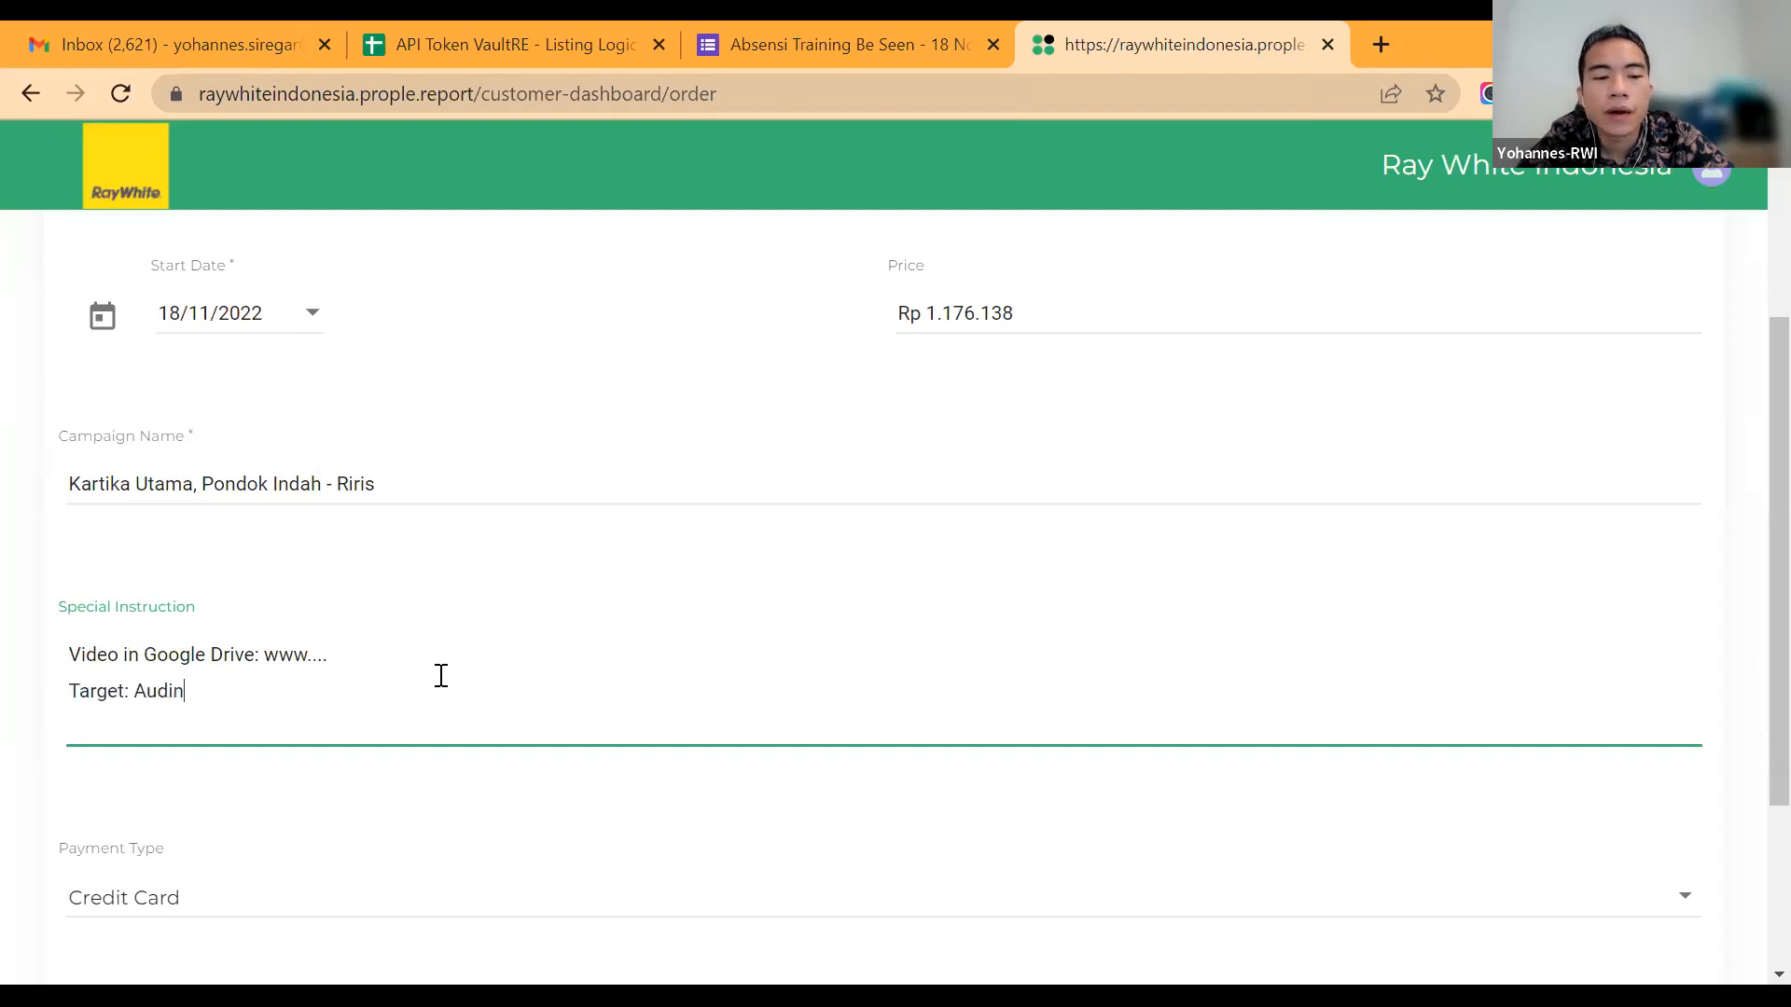
key(BackSpace)
text(ence)
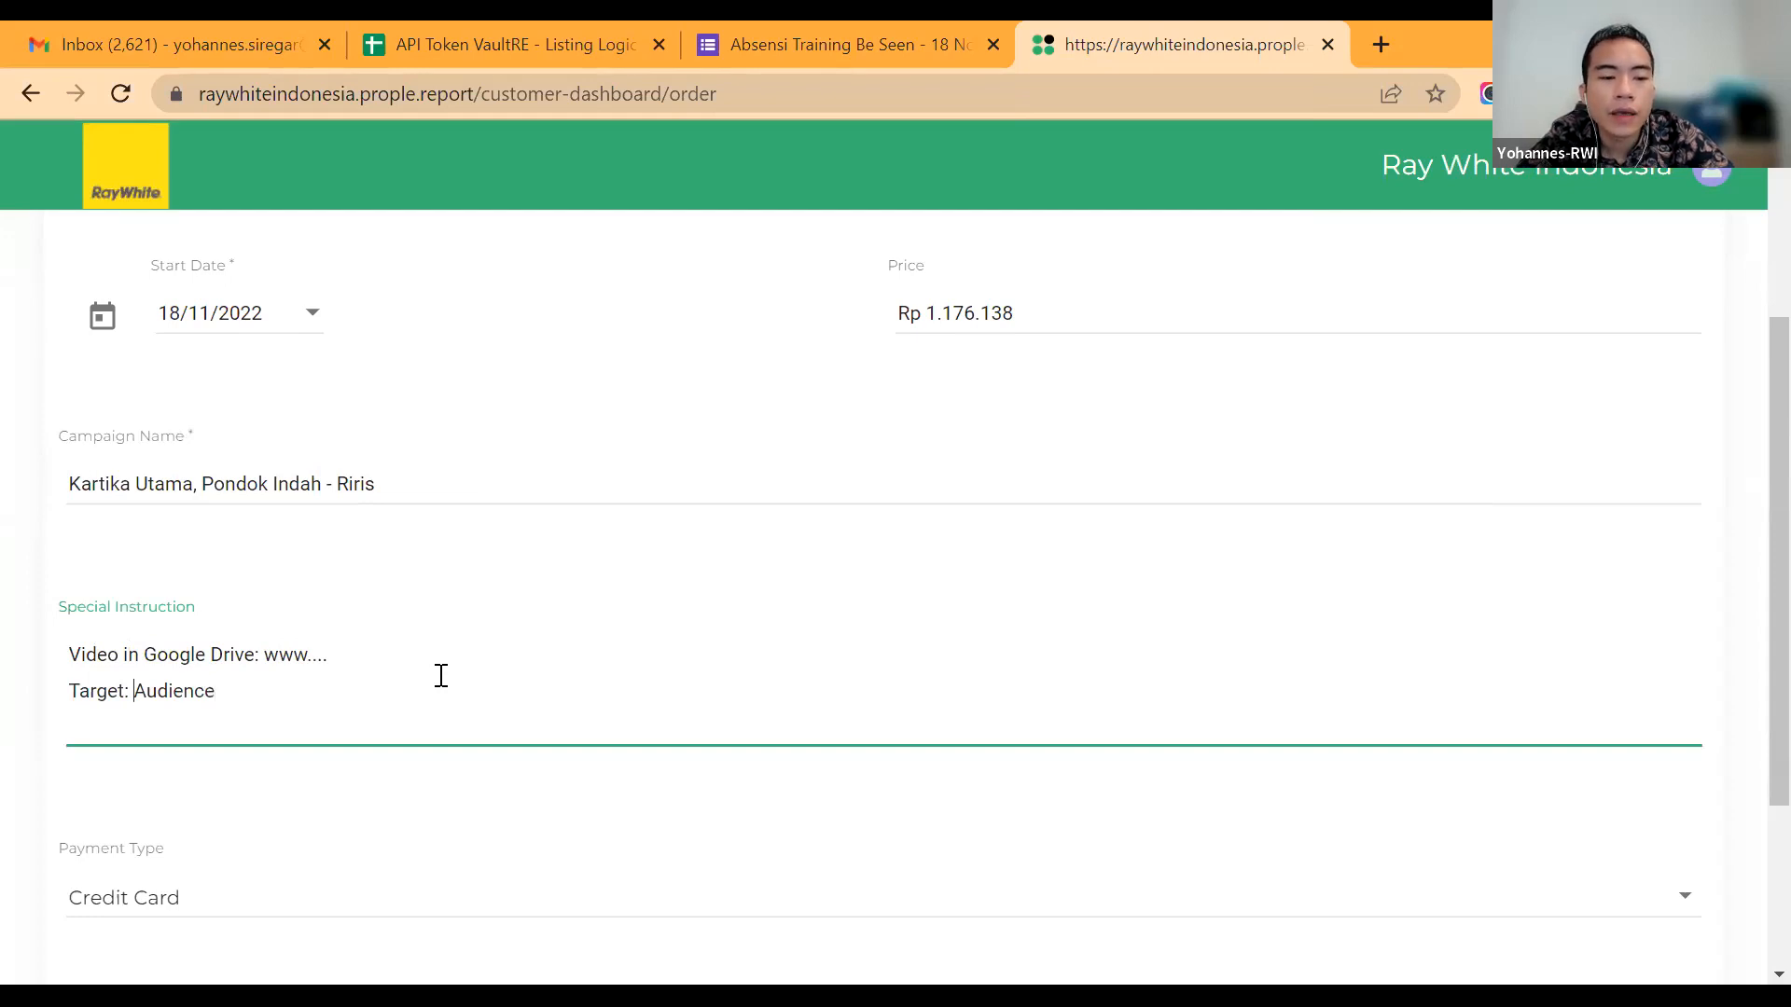
key(BackSpace)
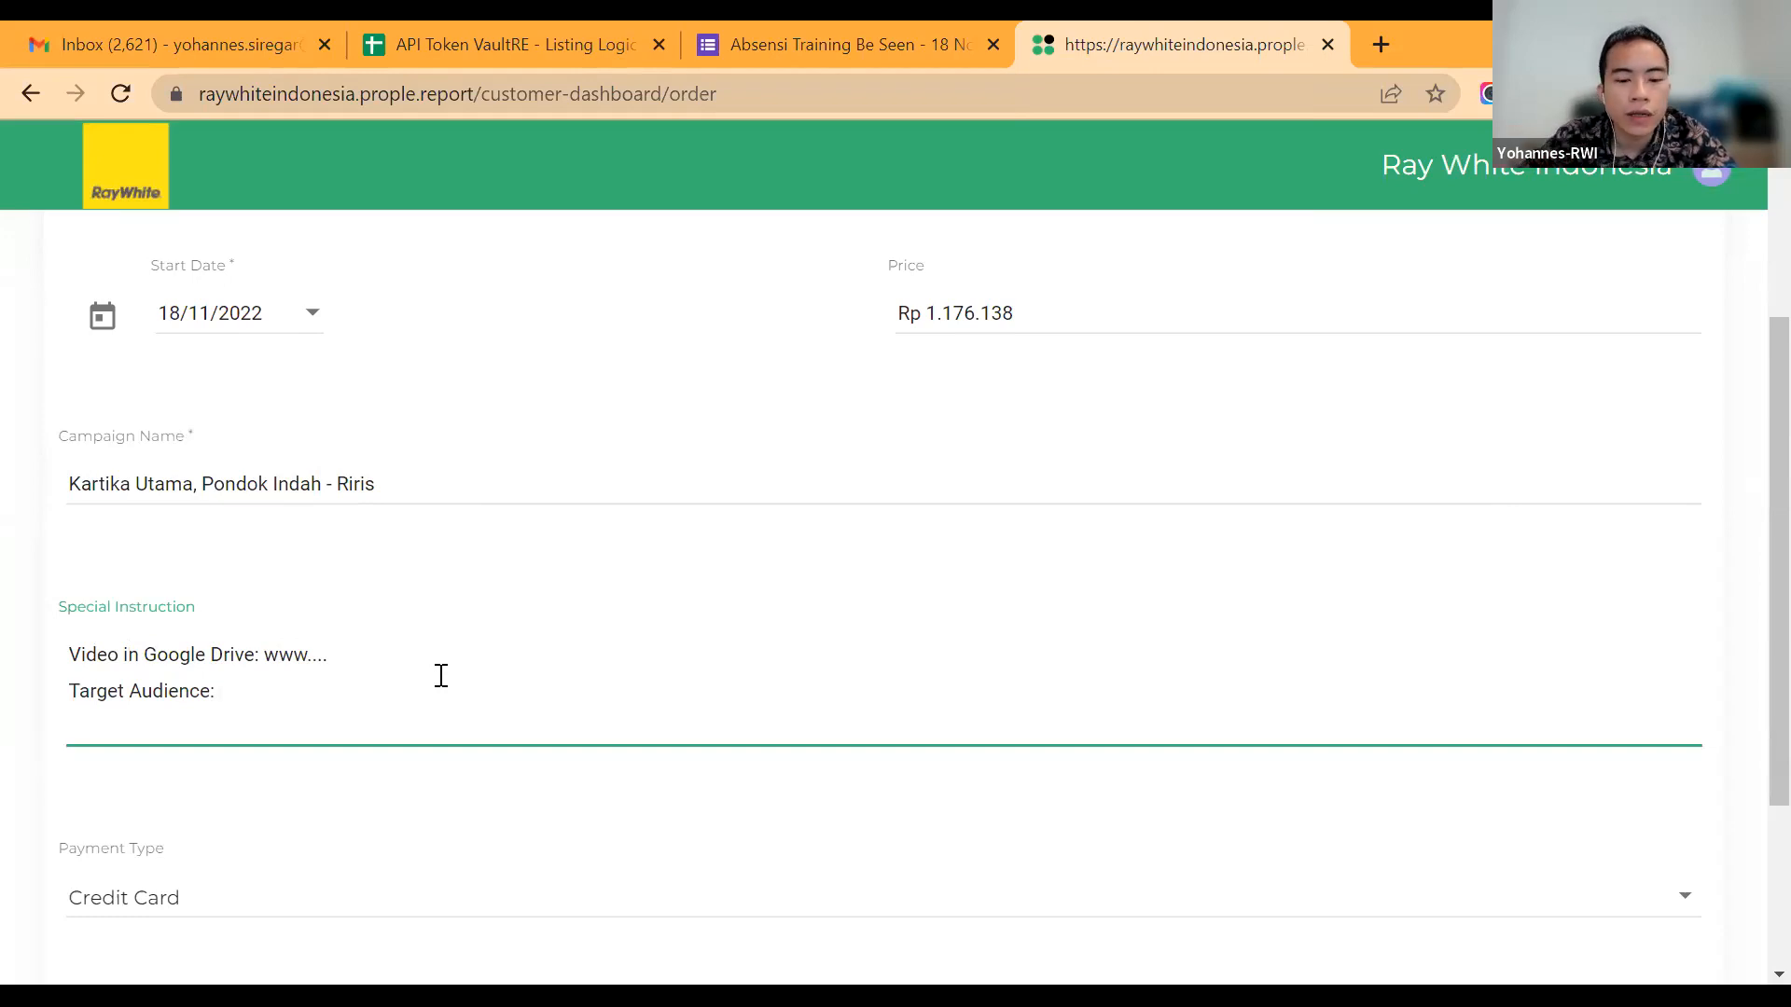
Step: Fill in "Business Owner, Investor," as the target audience in the special instruction
text(Busin)
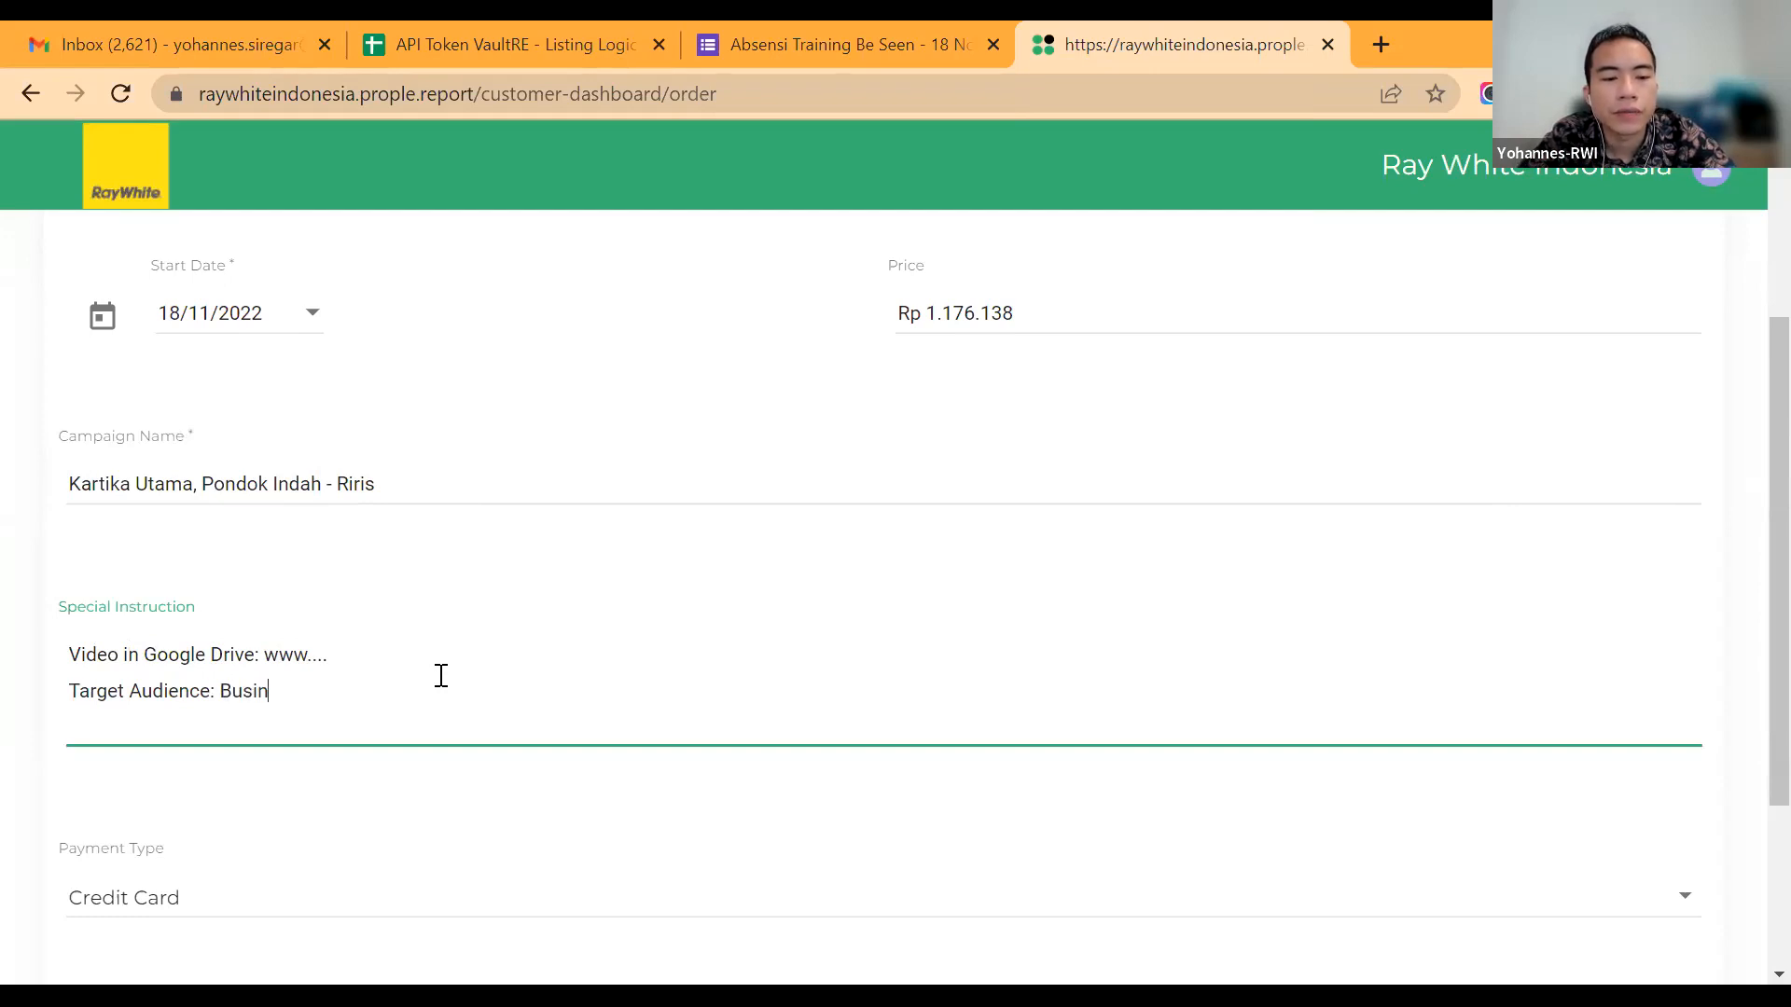
text(ess Owner, I)
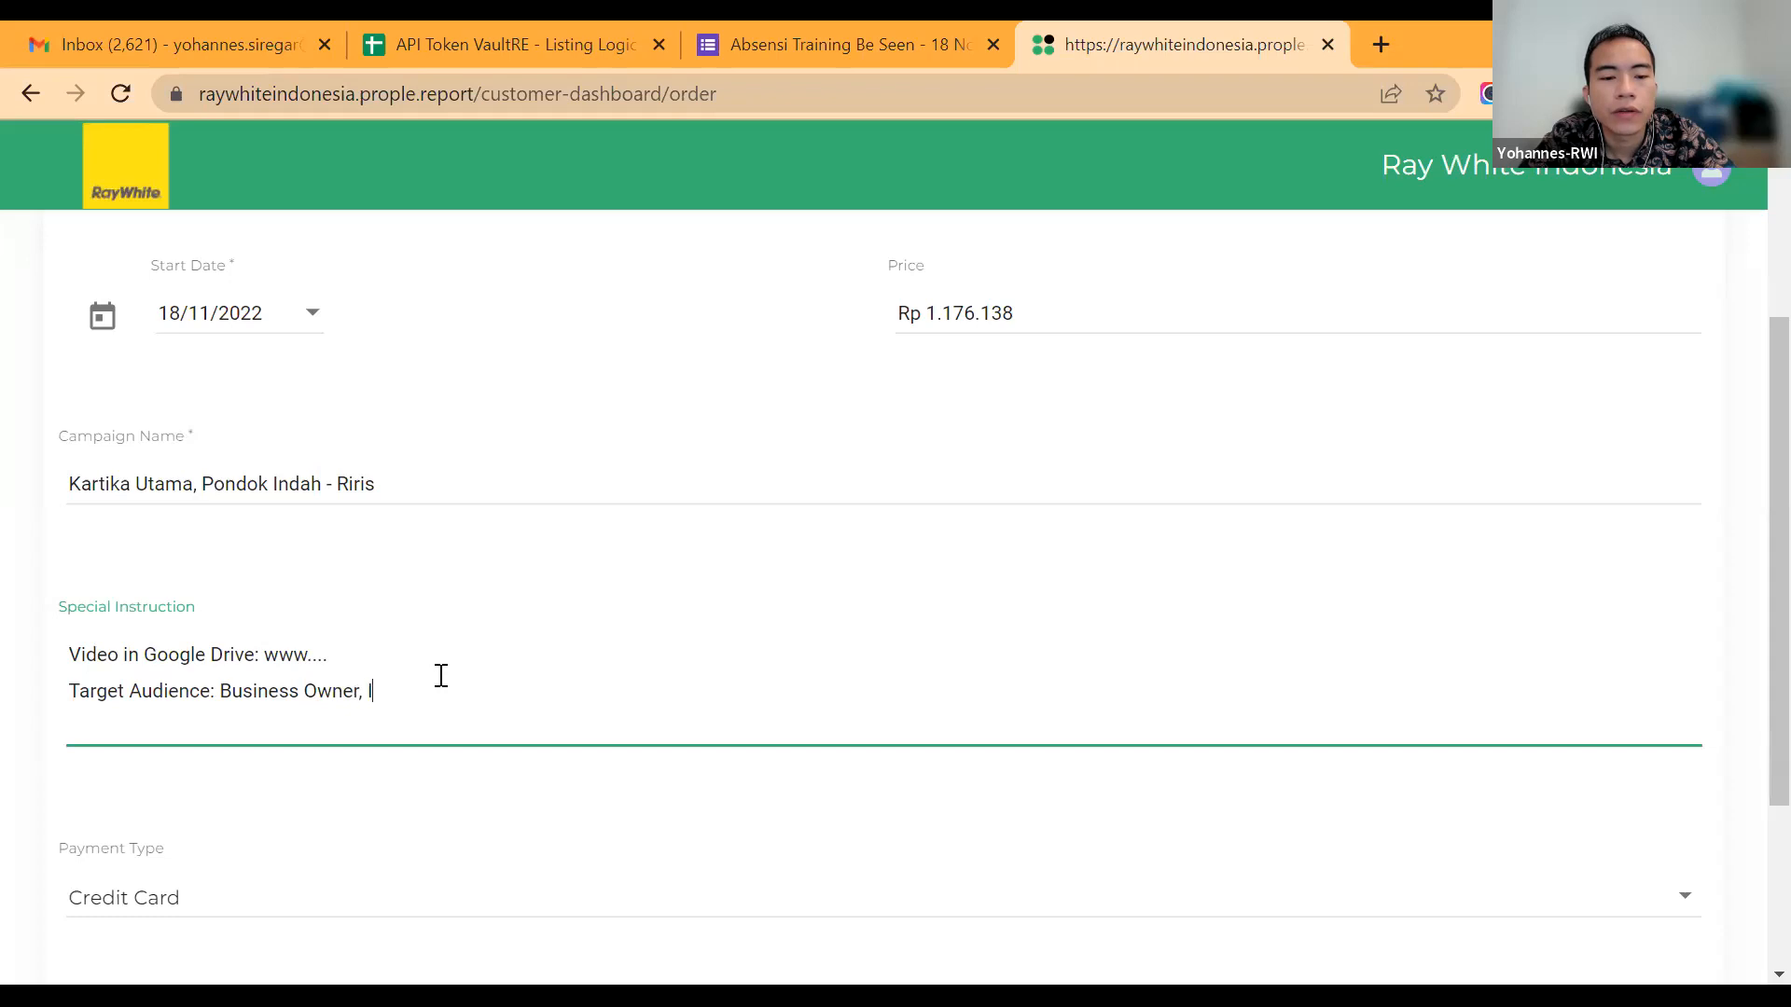
text(nvestor , d)
key(BackSpace)
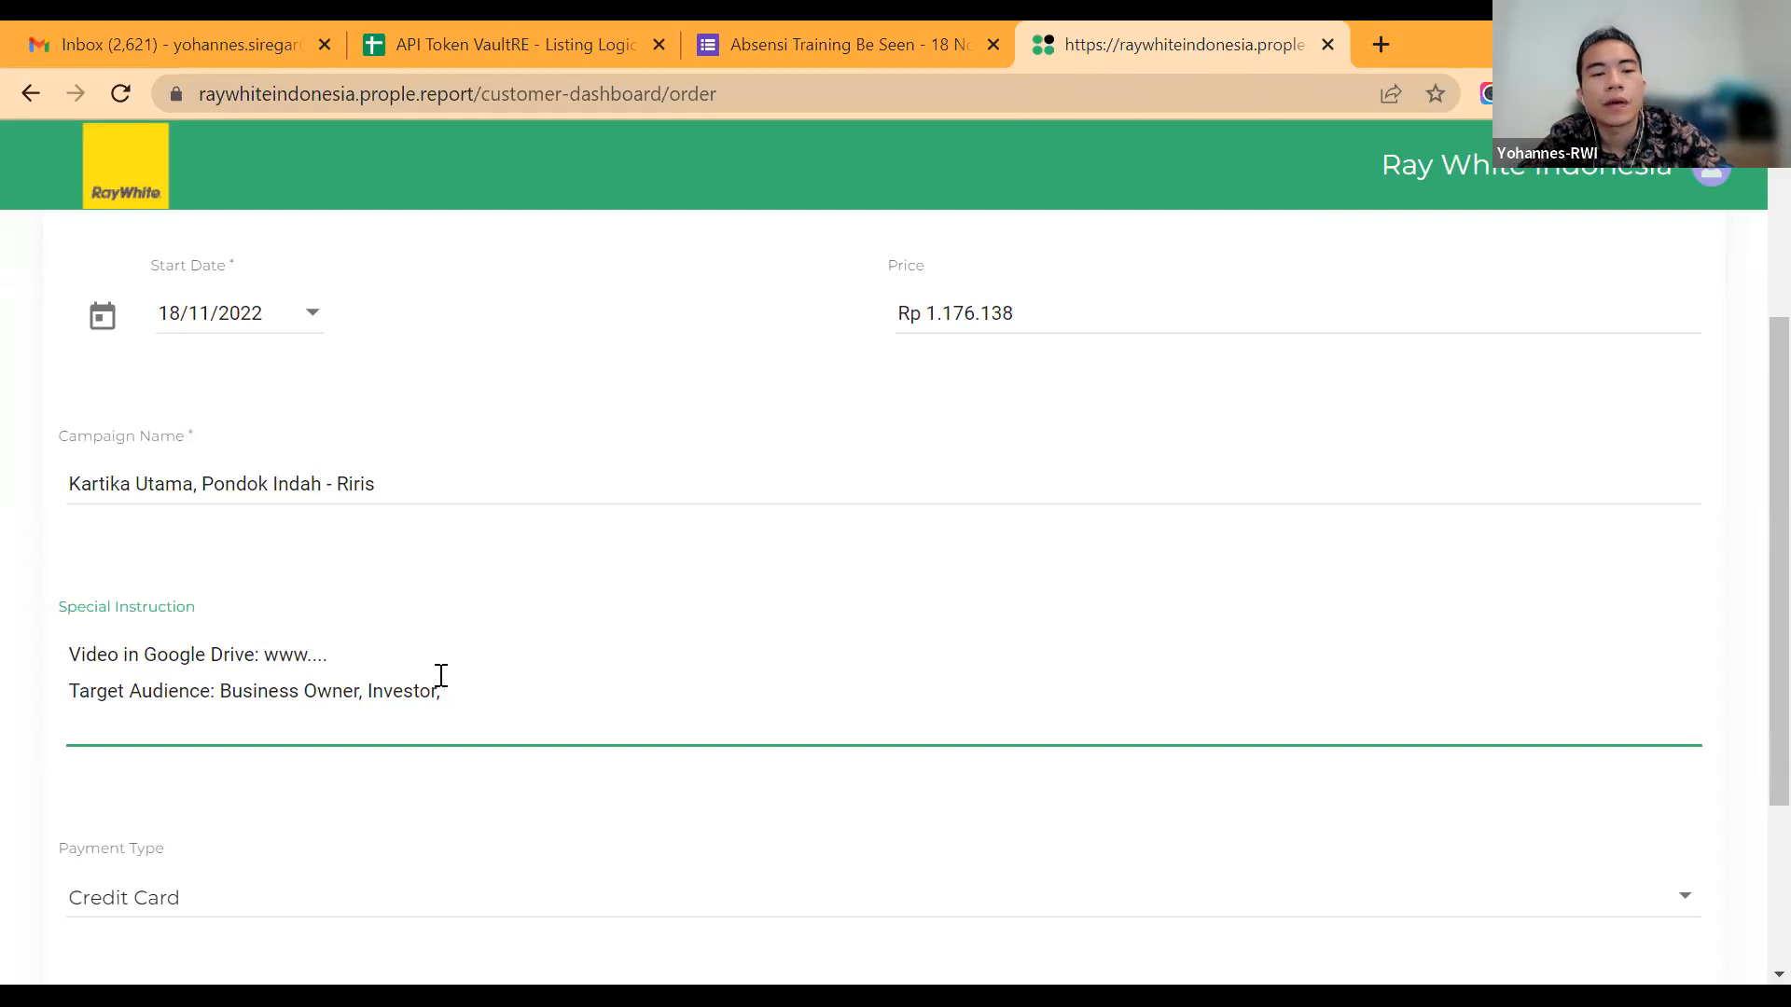
Step: Review the order confirmation details, accept the terms and conditions, and submit the order
scroll(441, 675, up, 1)
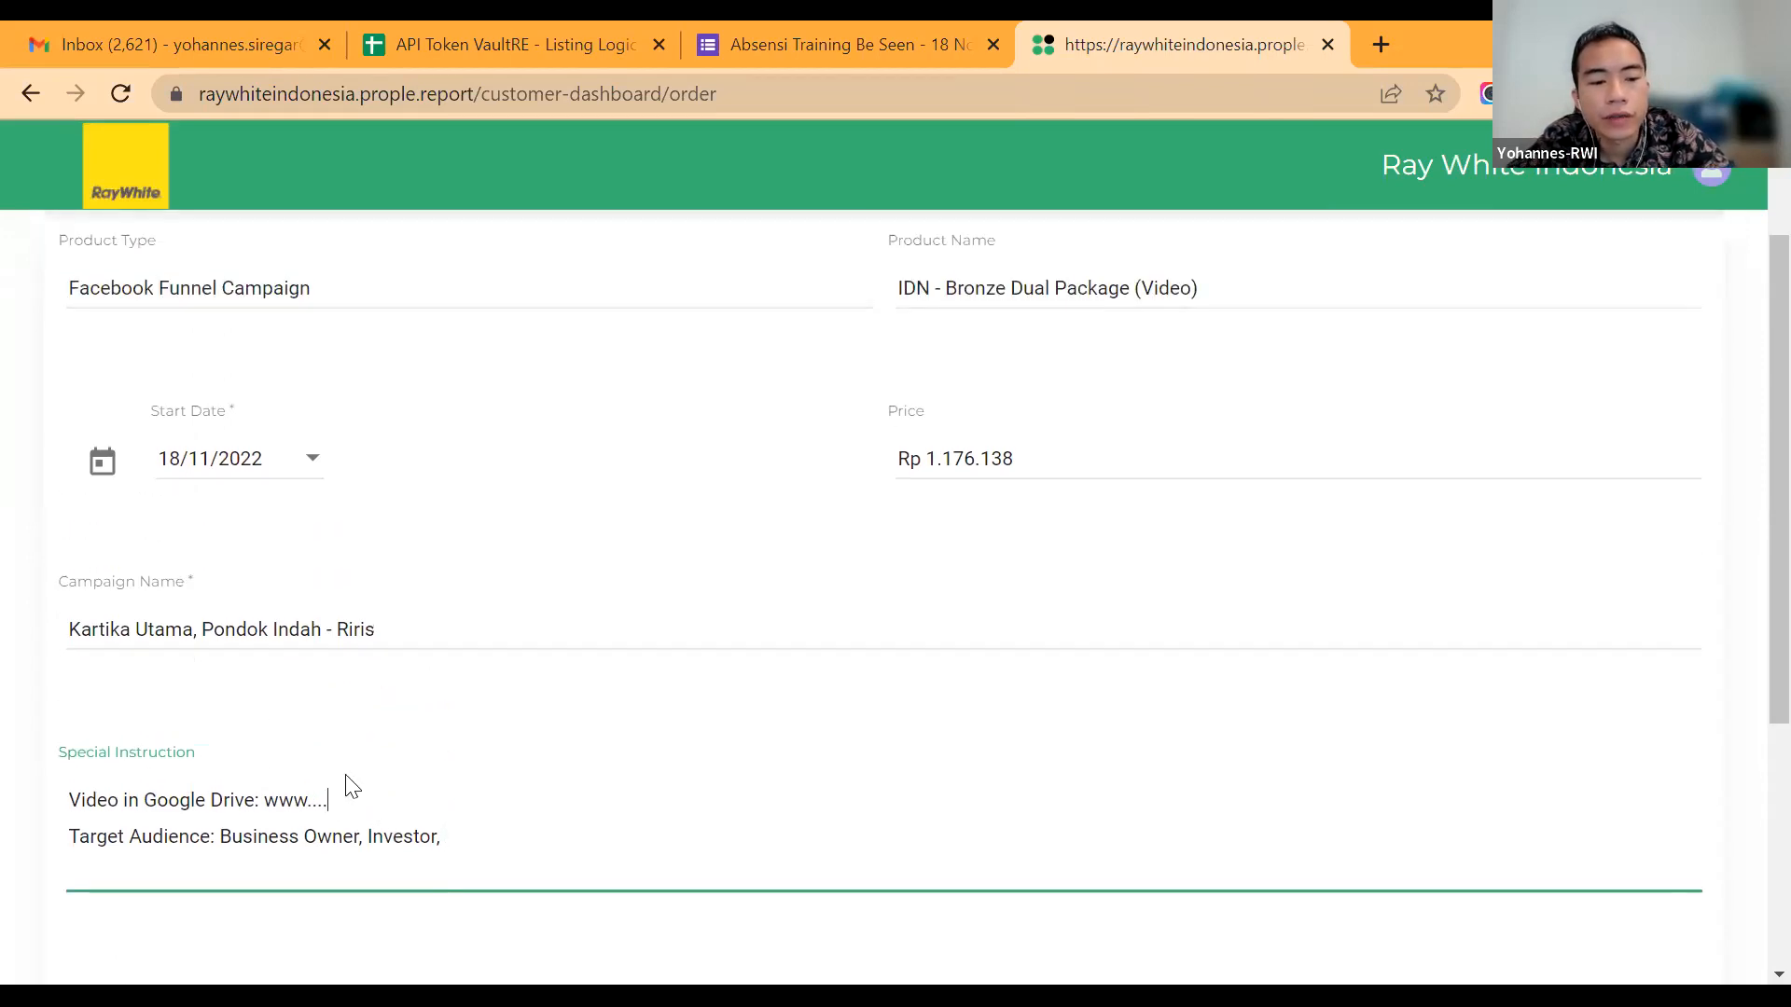
scroll(353, 786, up, 2)
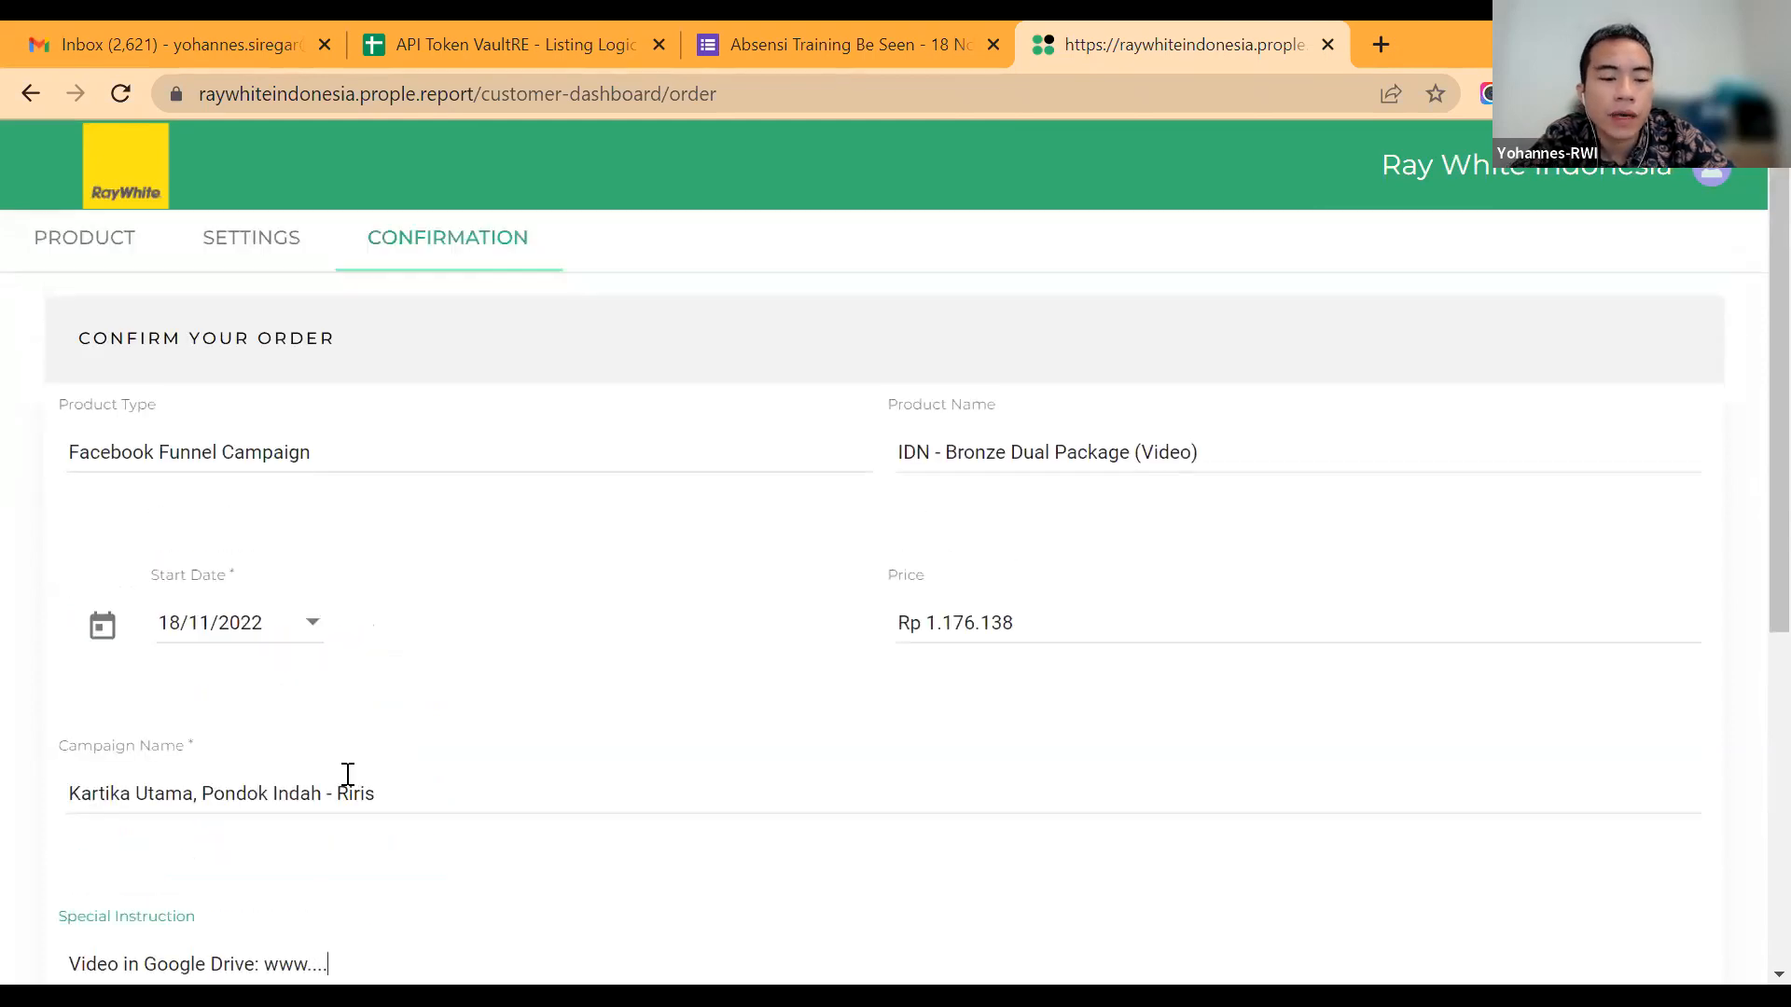
scroll(348, 774, down, 2)
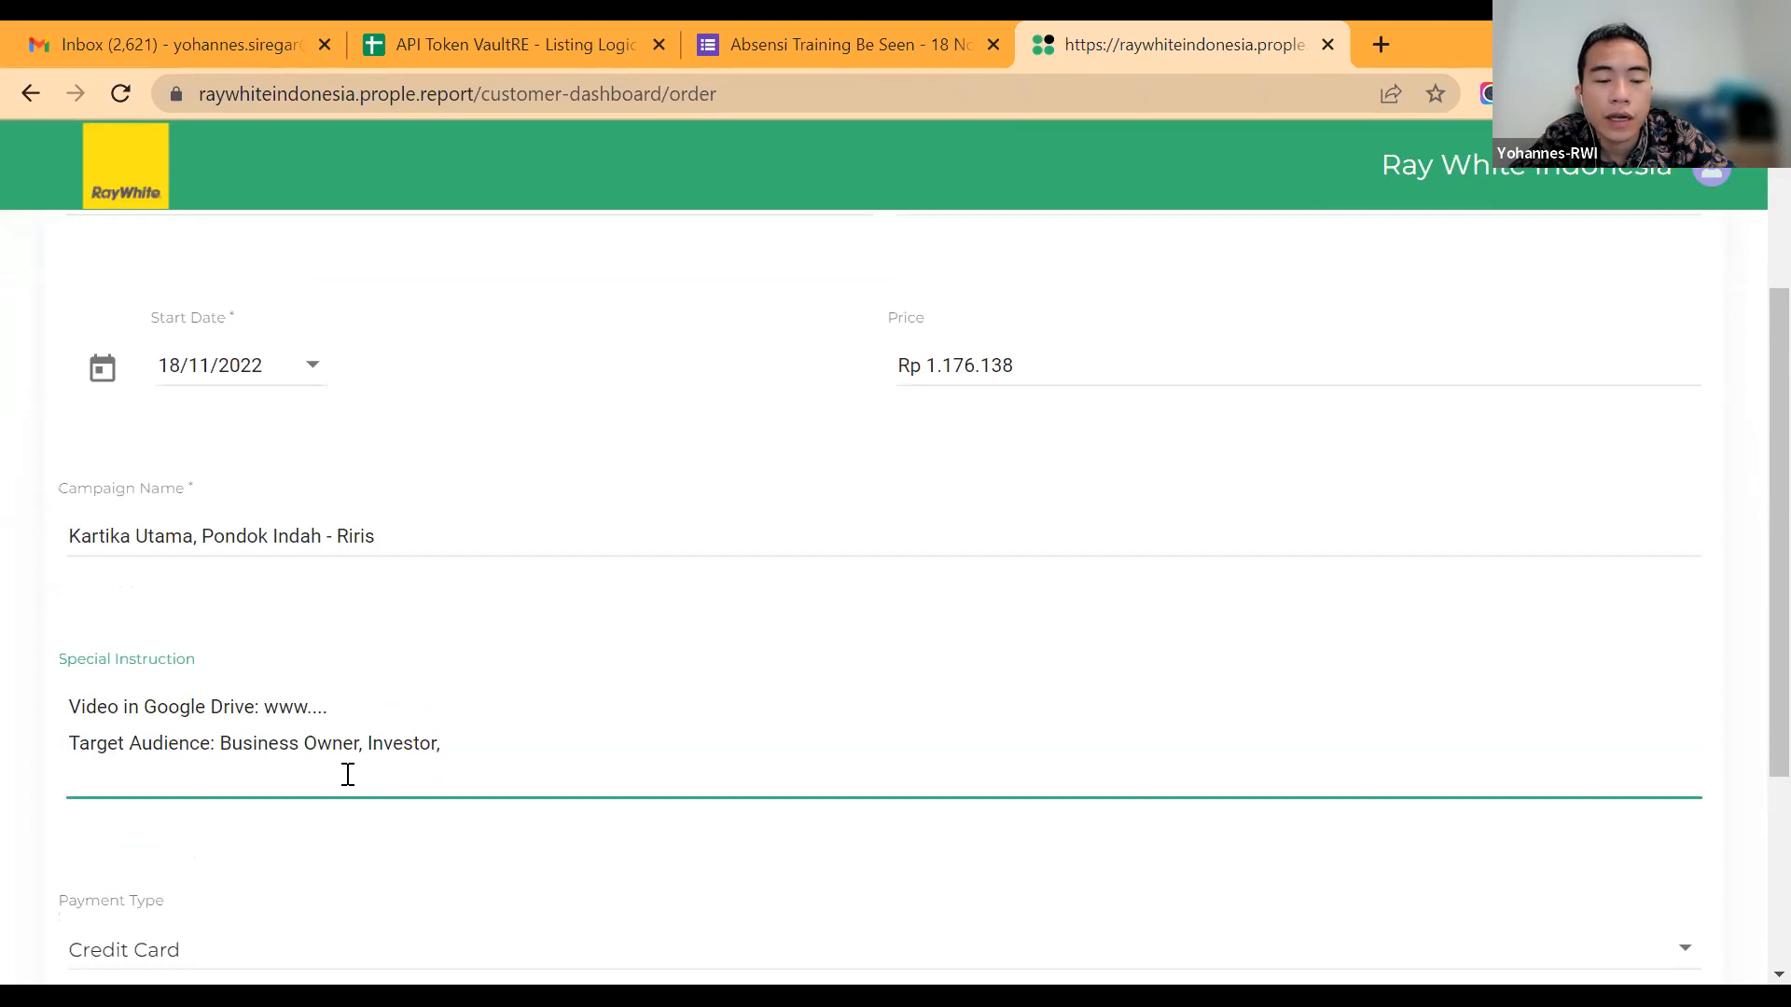
scroll(348, 774, down, 3)
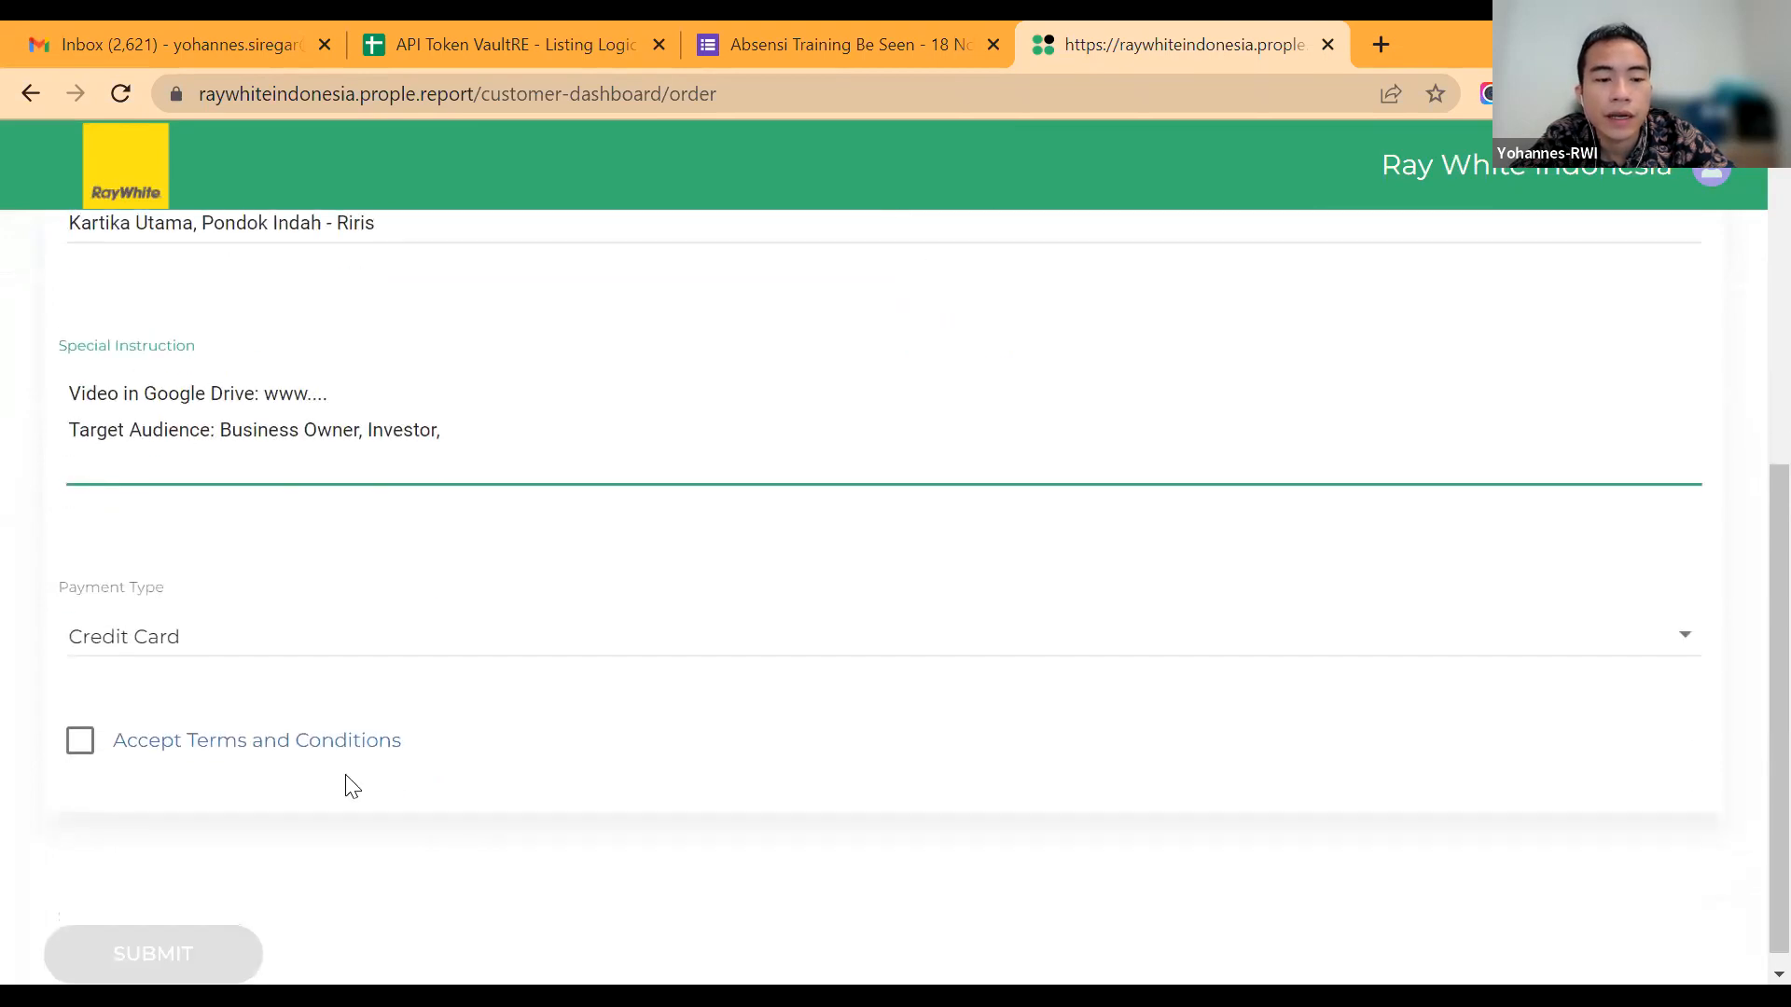
click(77, 741)
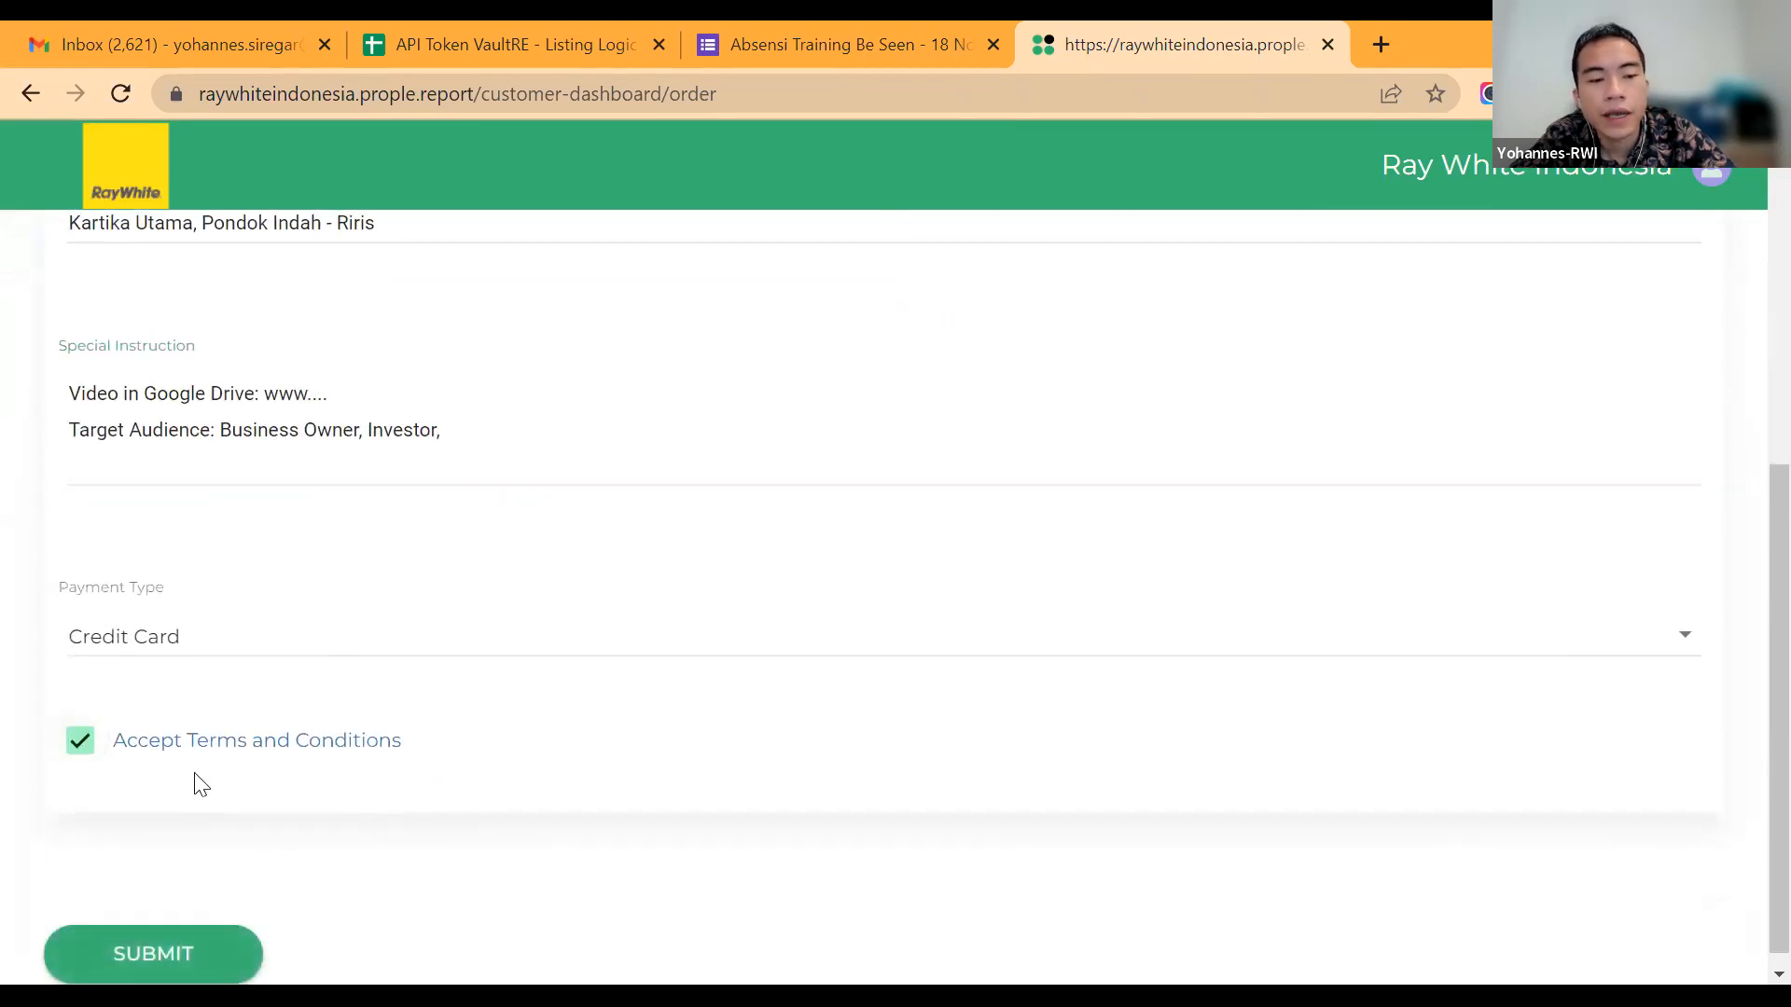
click(214, 949)
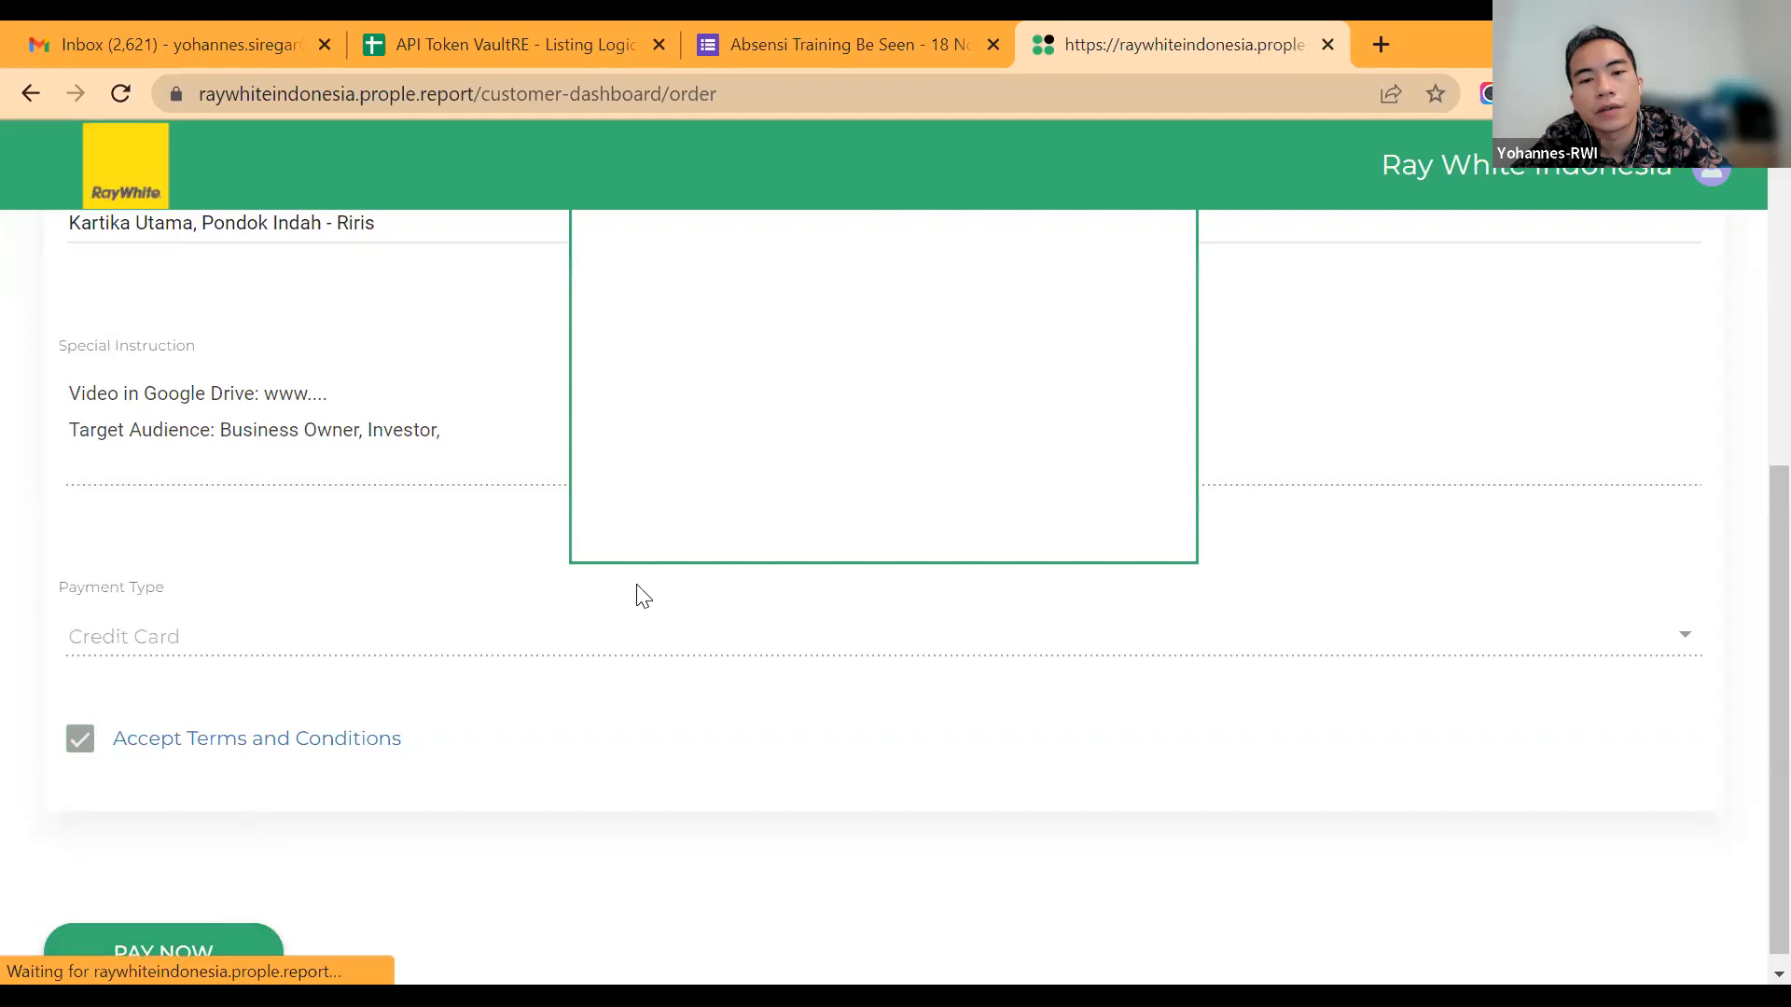
Step: View the payment amount and card options, close the payment window without paying, and close the order page
scroll(760, 552, up, 4)
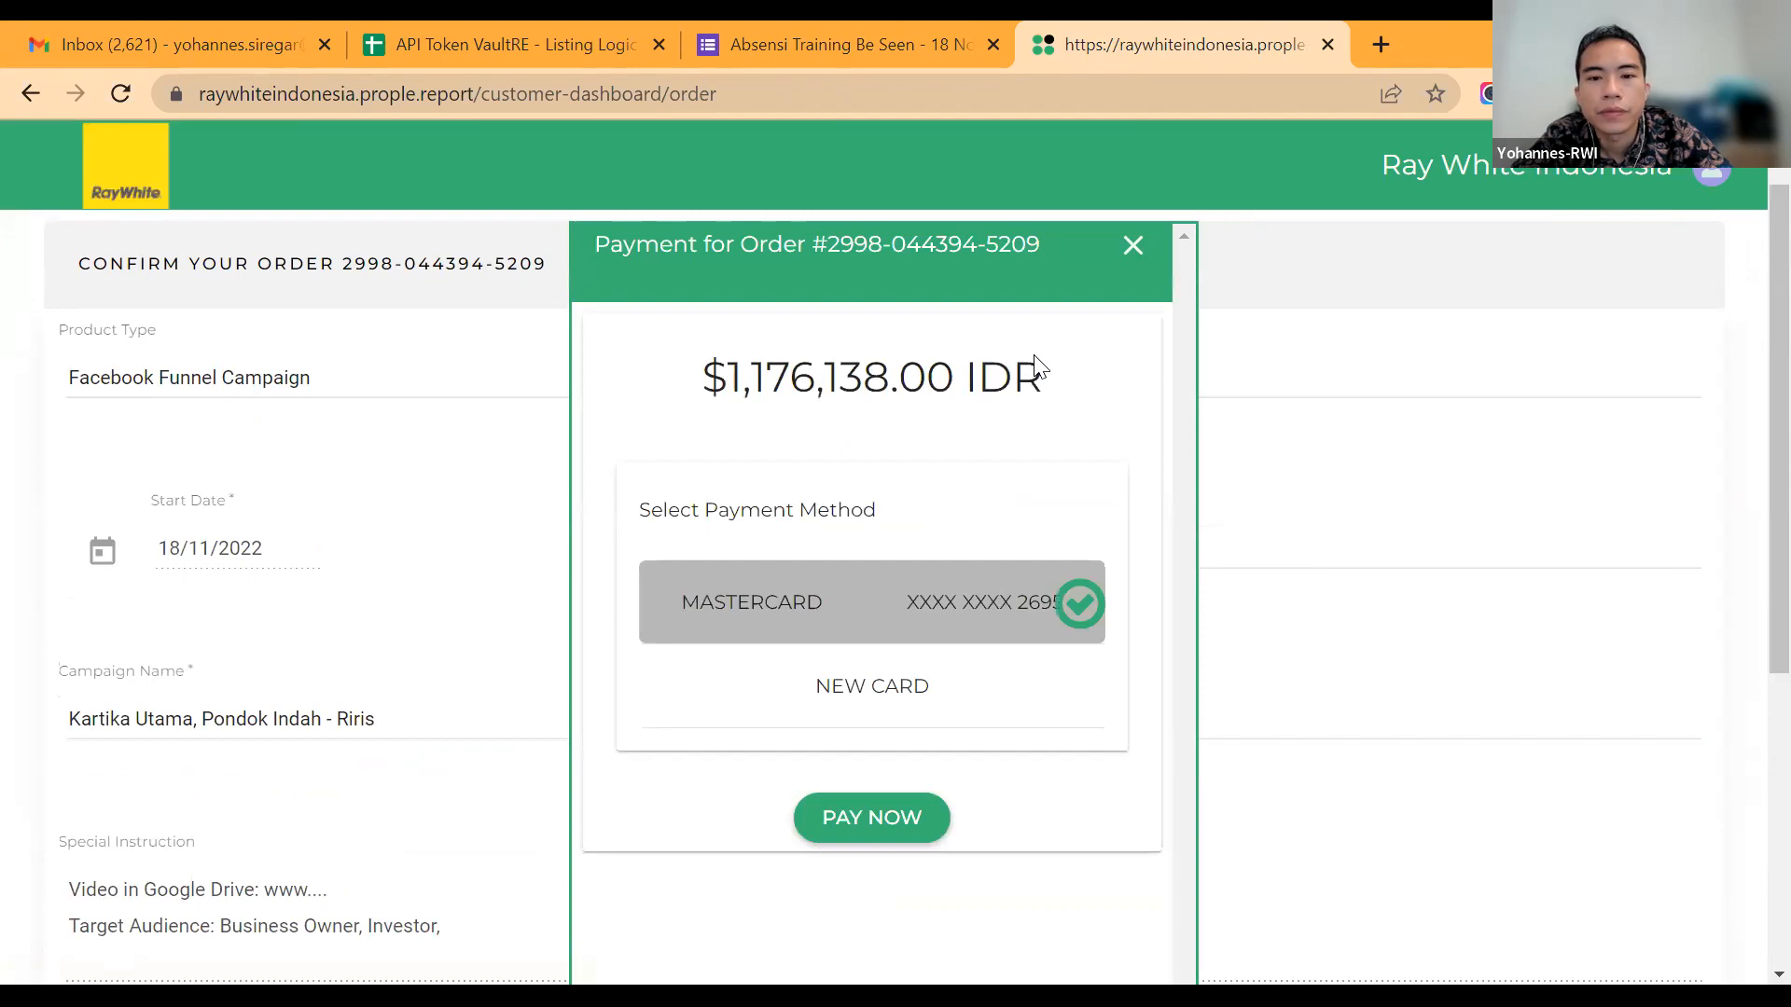
click(1130, 250)
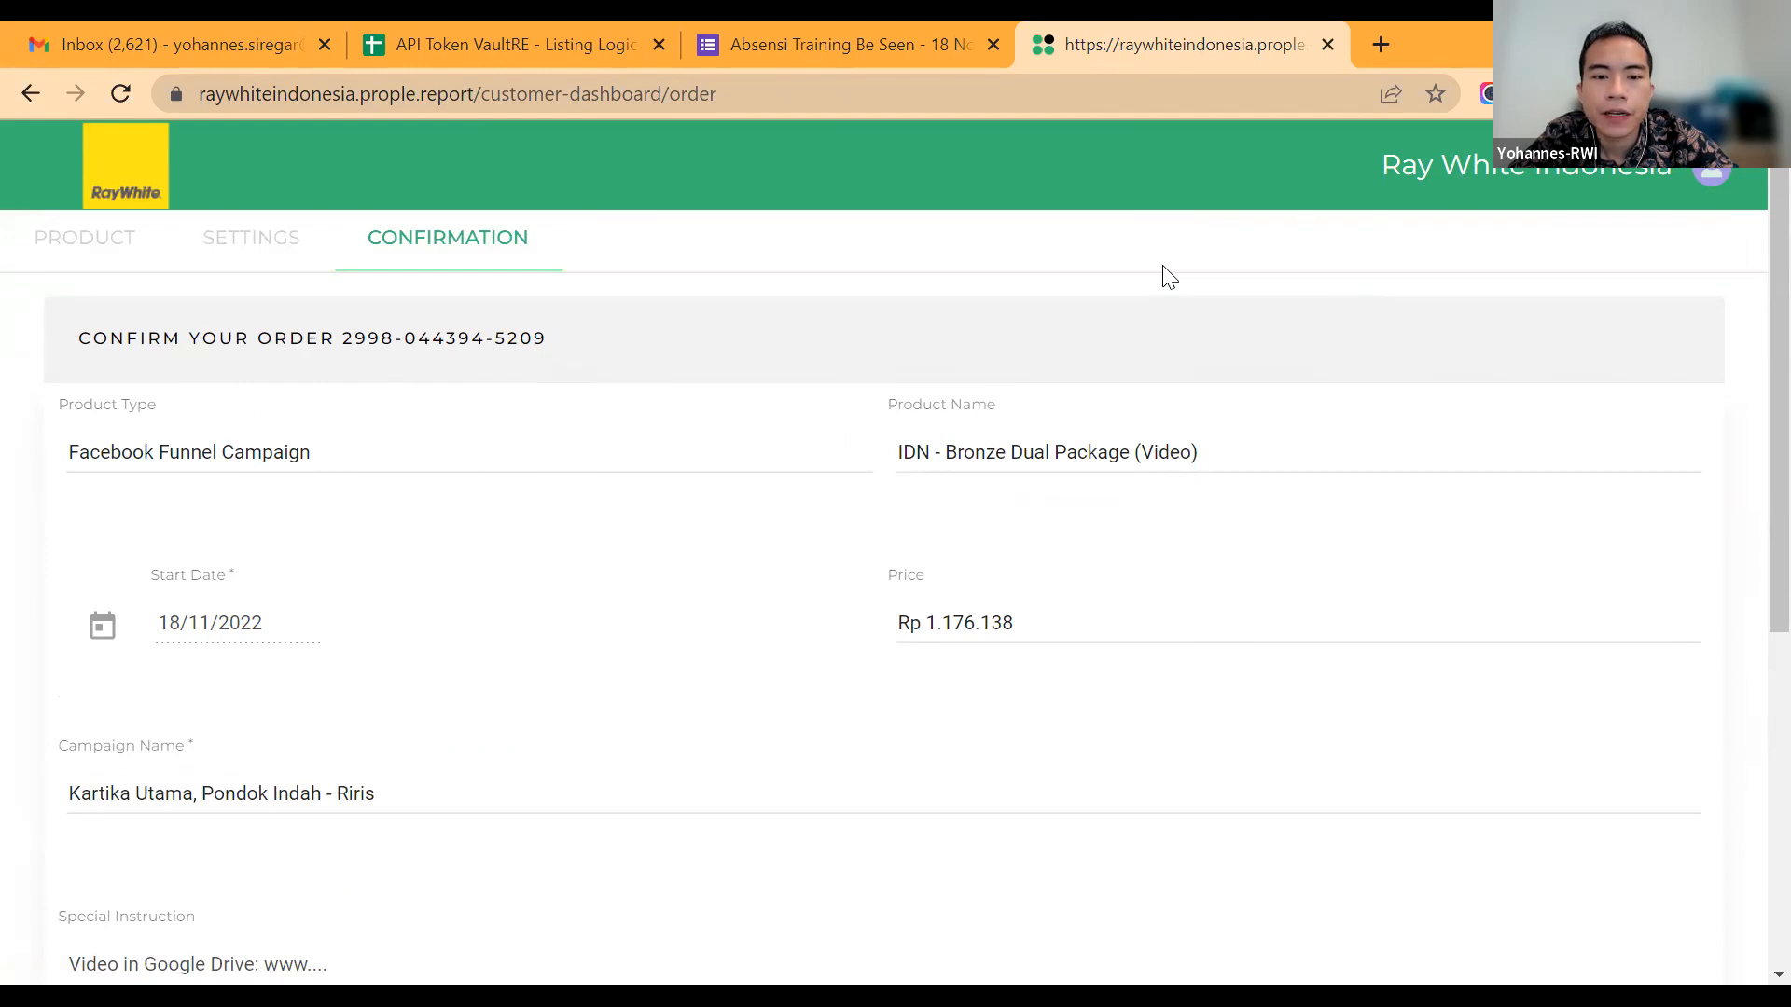
key(ctrl+w)
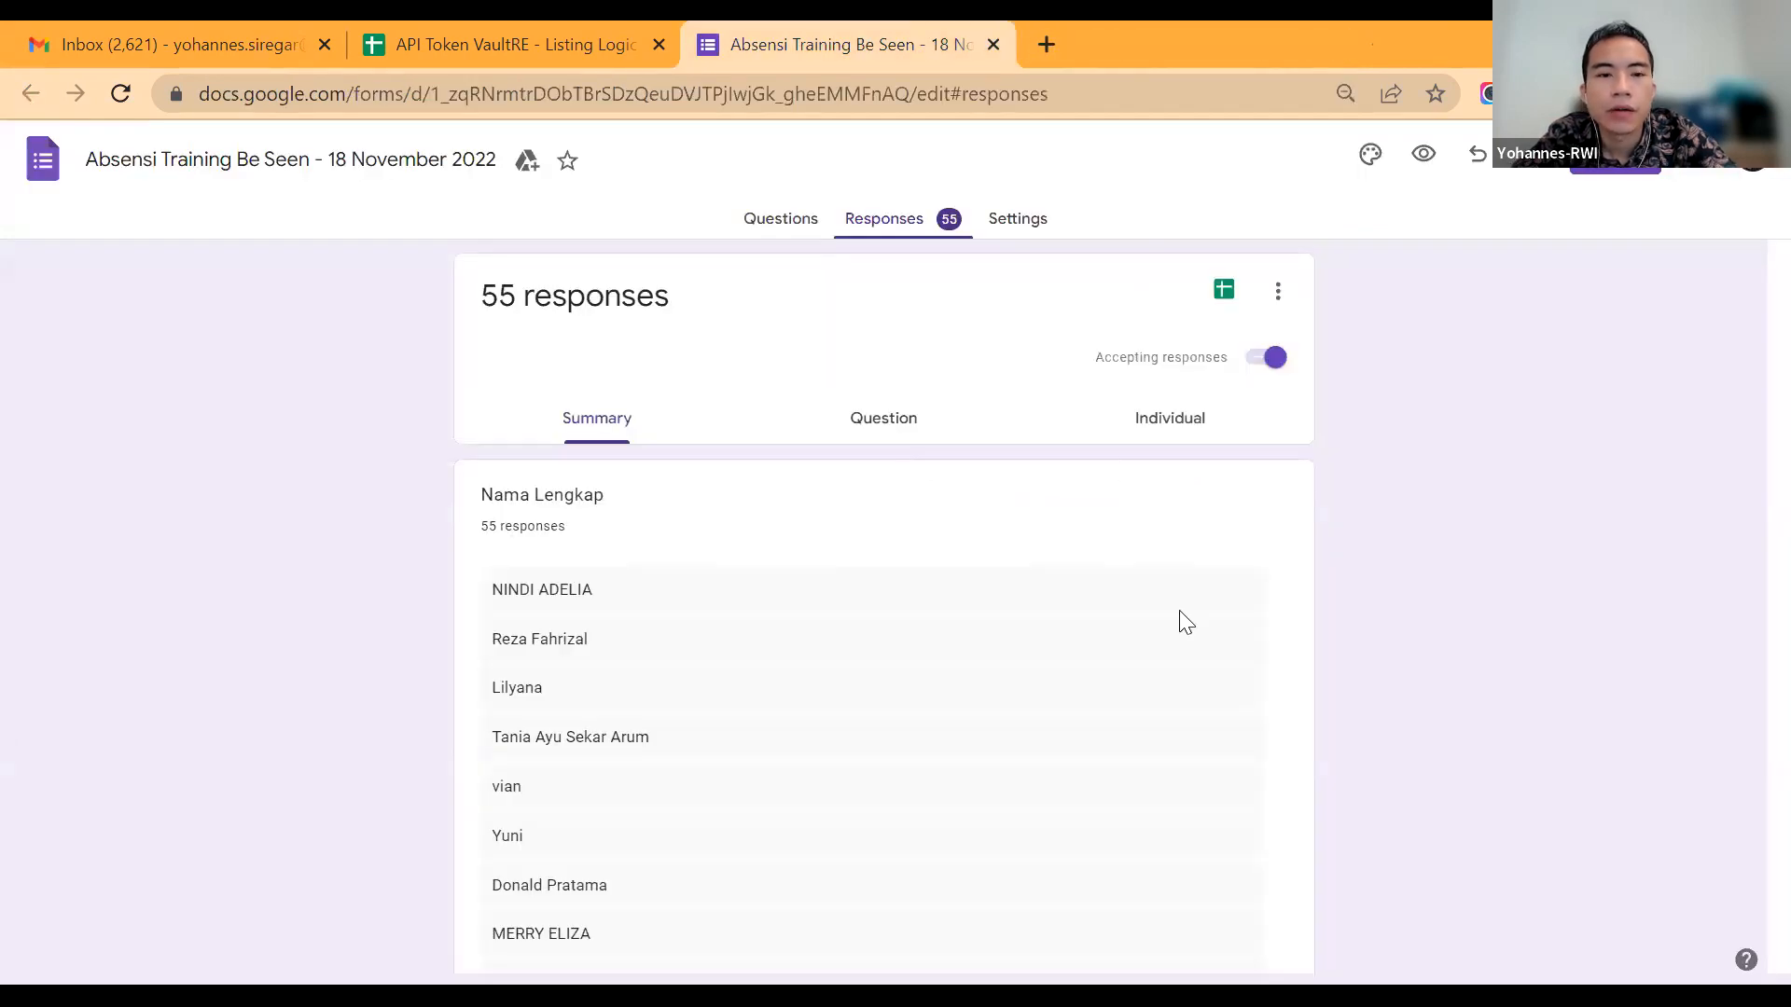
Step: Switch to the "API Token VaultRE - Listing Logic" spreadsheet and check the Facebook page links for the Sukajadi Bandung and Juanda Bandung offices
key(ctrl+shift+Tab)
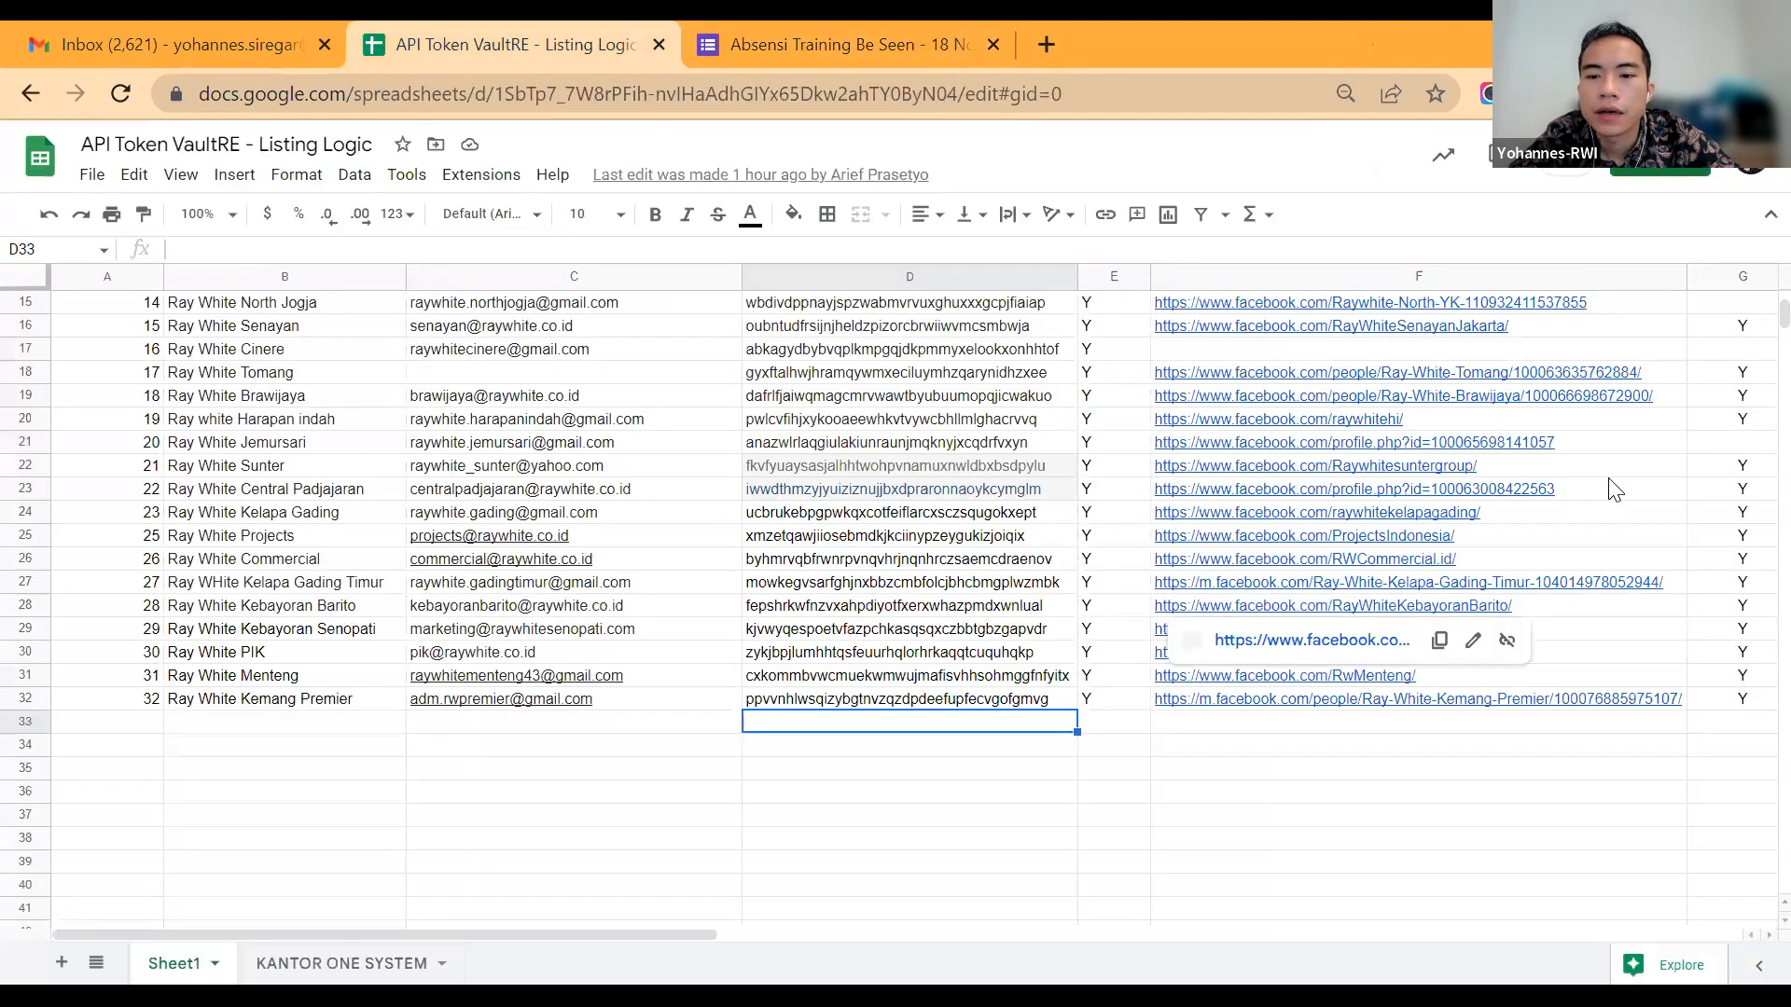
scroll(1618, 483, up, 5)
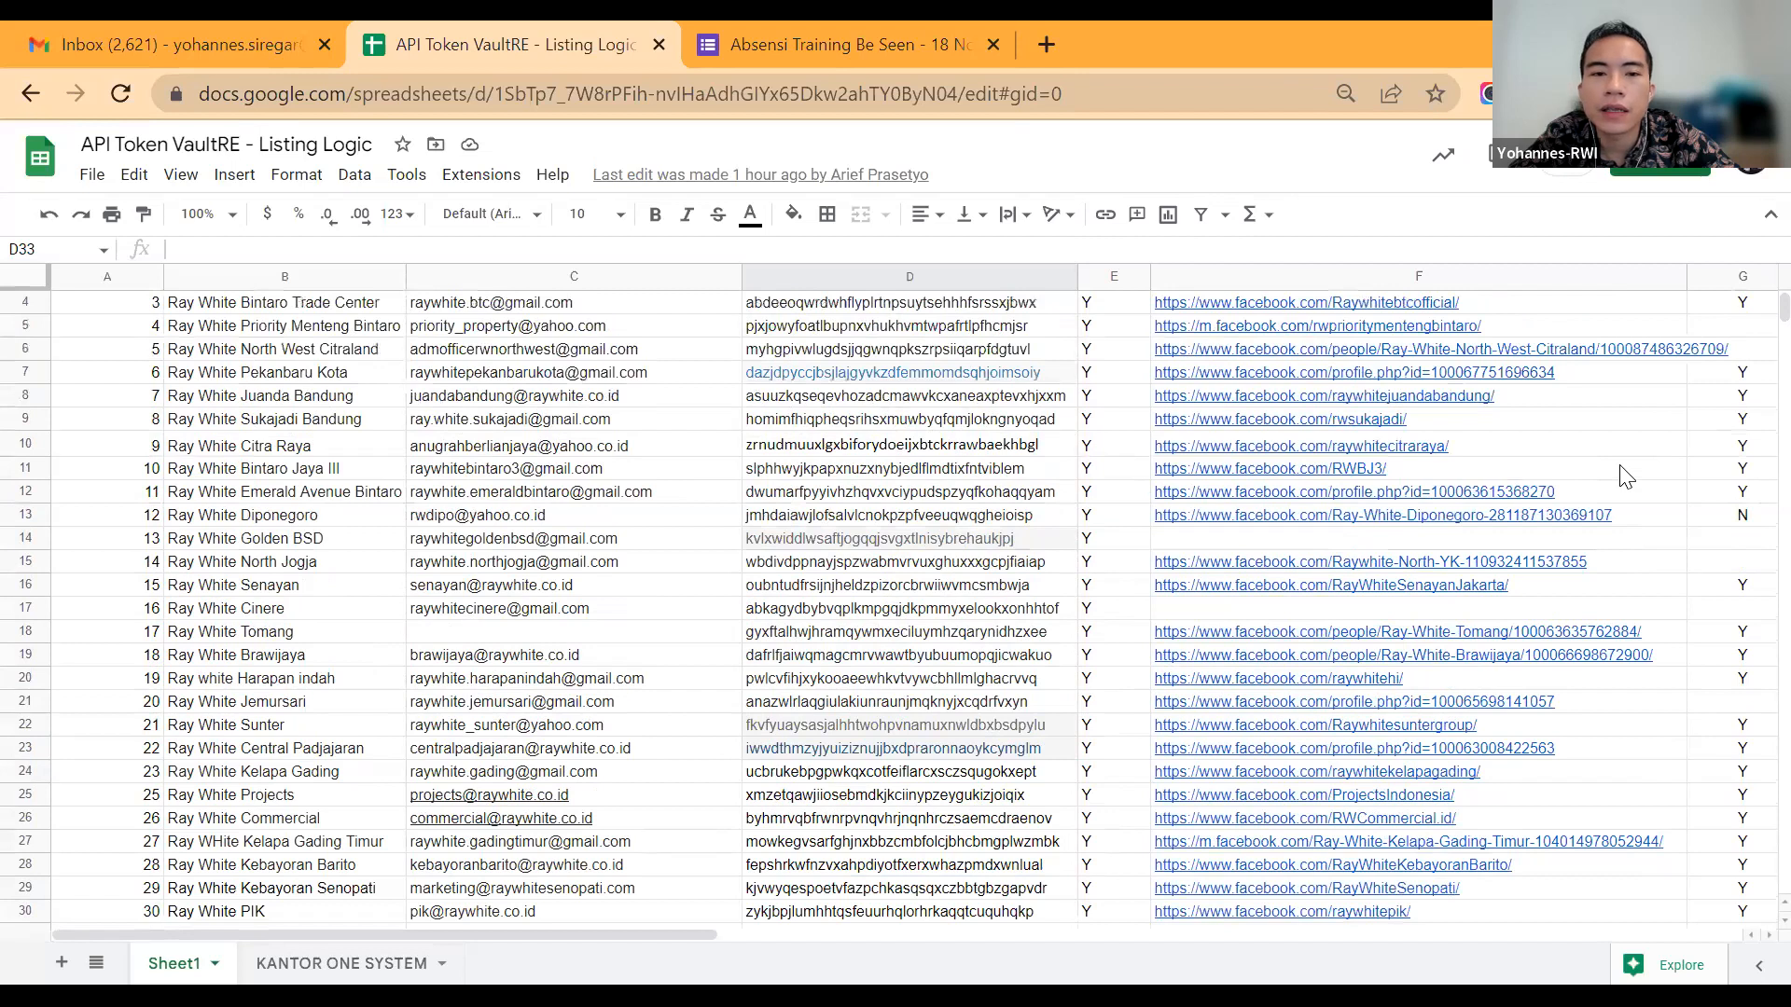
scroll(1621, 471, up, 3)
click(1567, 489)
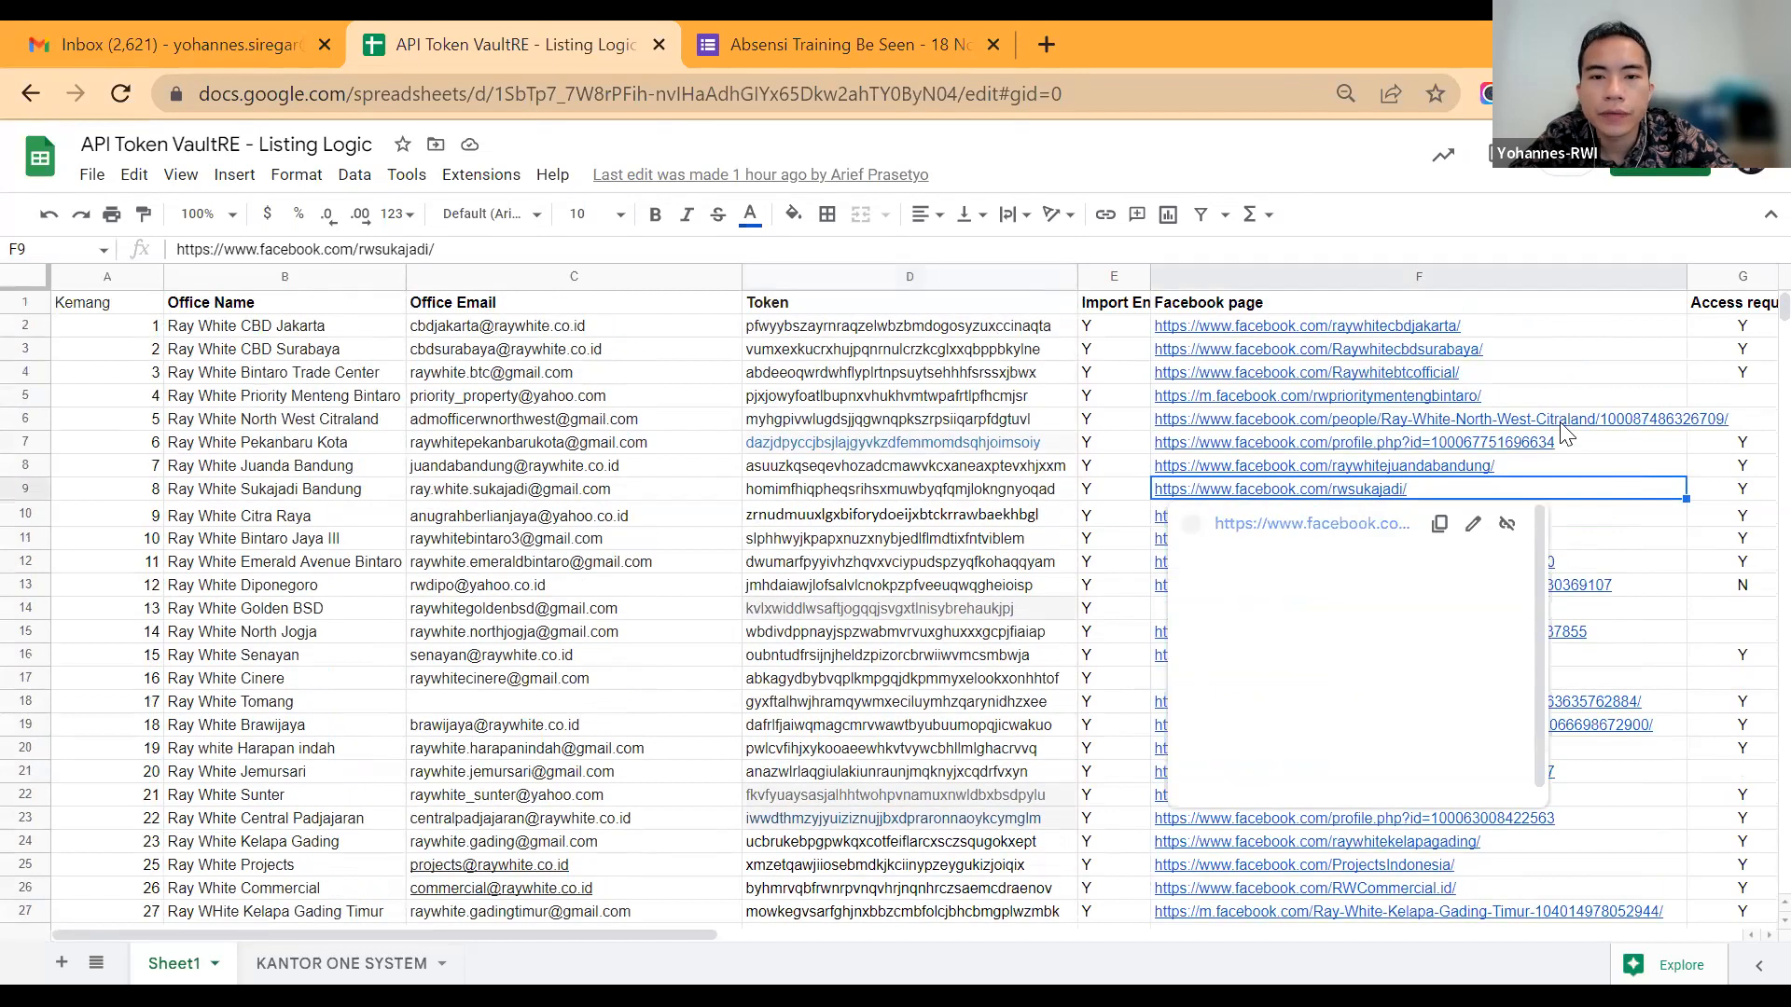
key(Up)
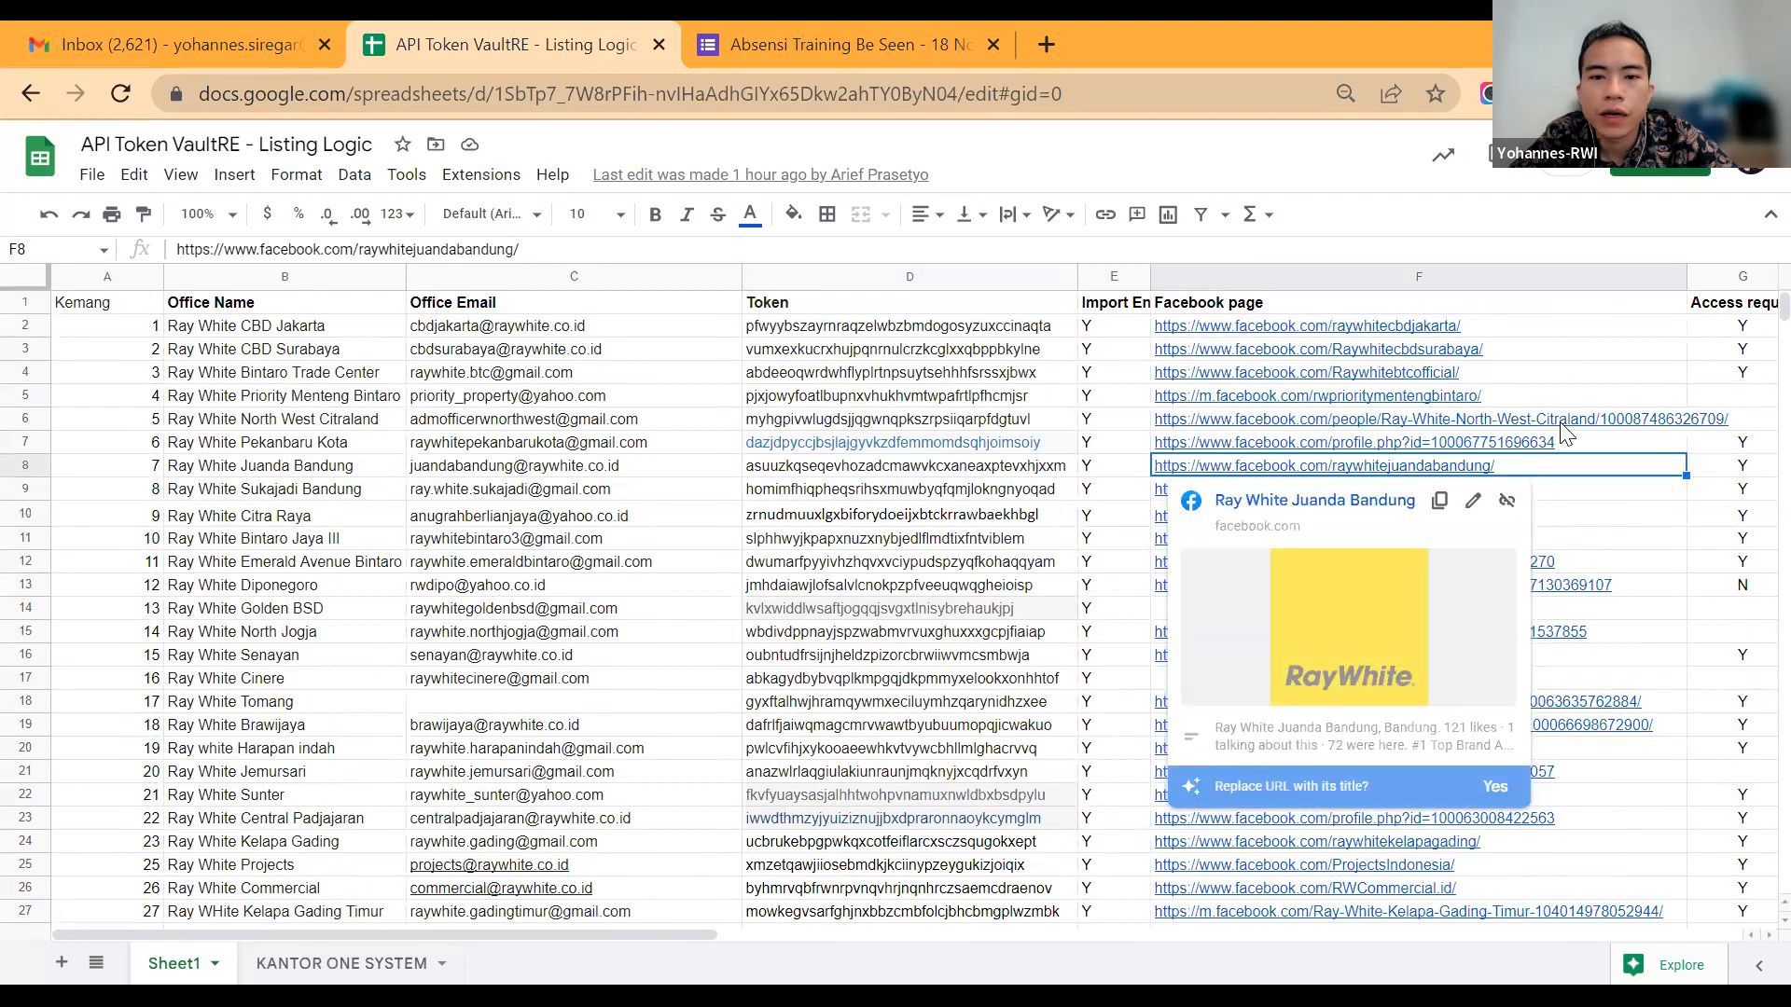
key(Escape)
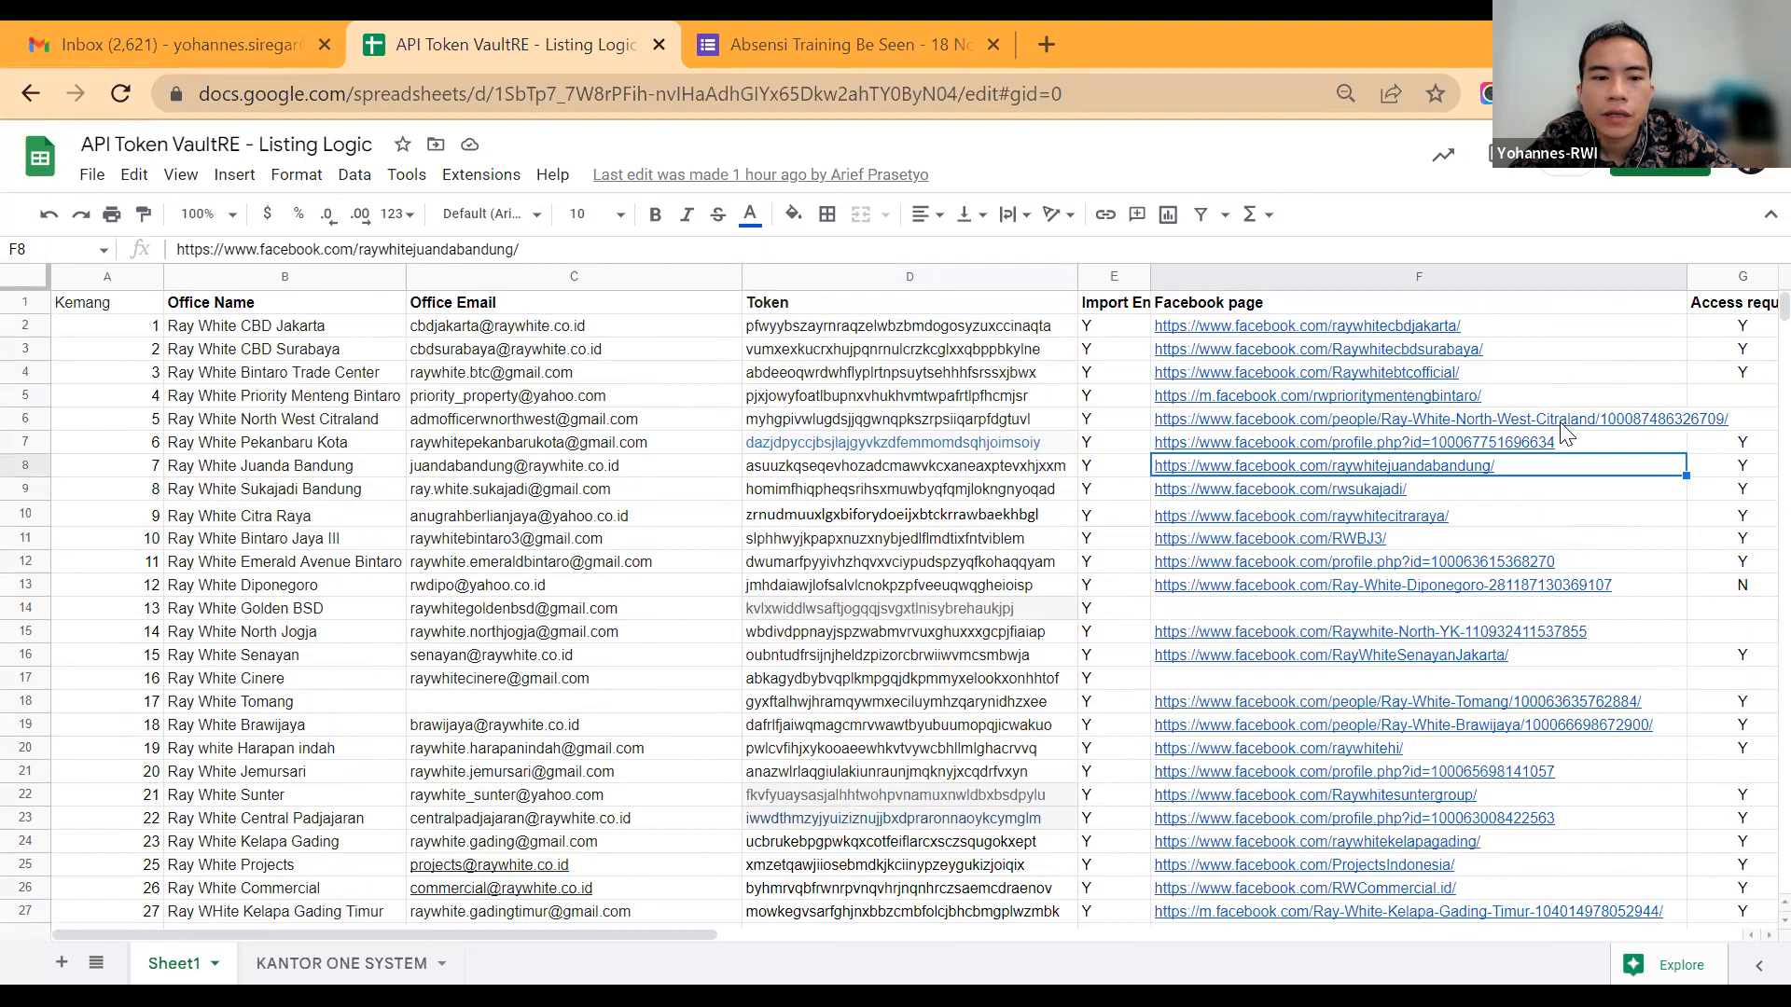